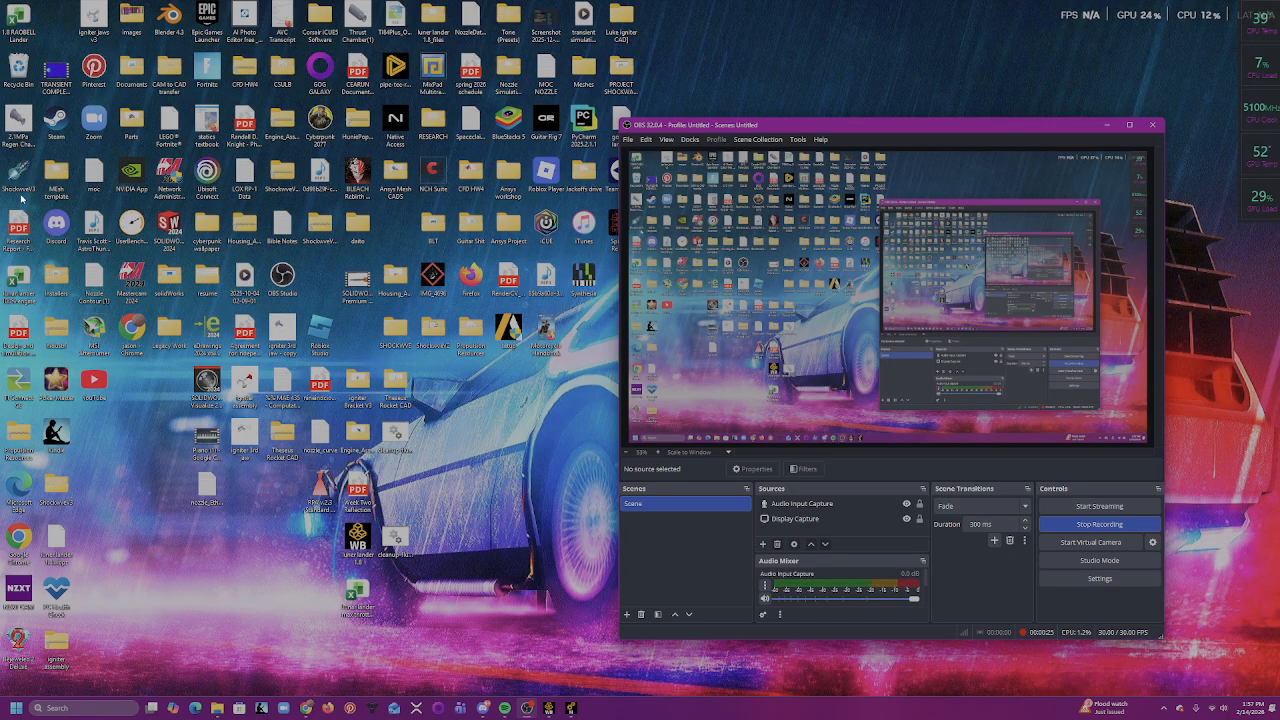
- Launch the ShockwveV3 Nozzle Designer from the desktop and enter its control core through the bridge screen
left_click_drag(20, 190, 470, 395)
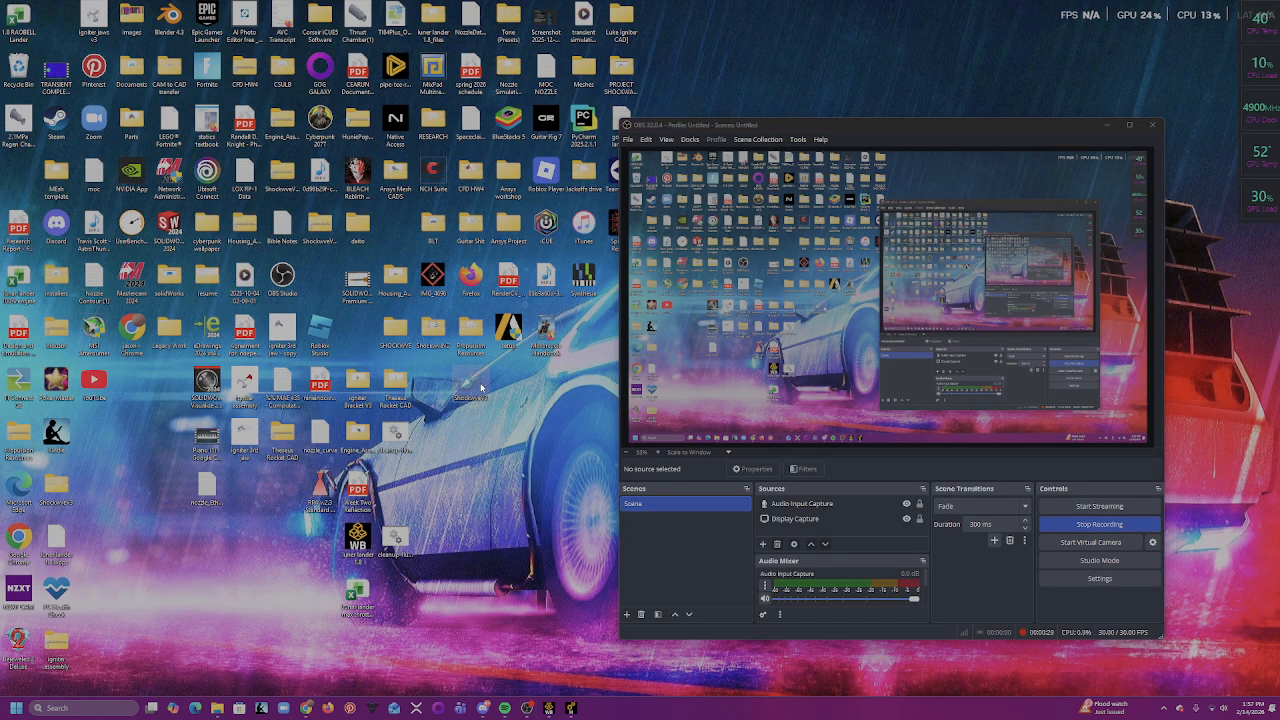
left_click_drag(476, 383, 444, 381)
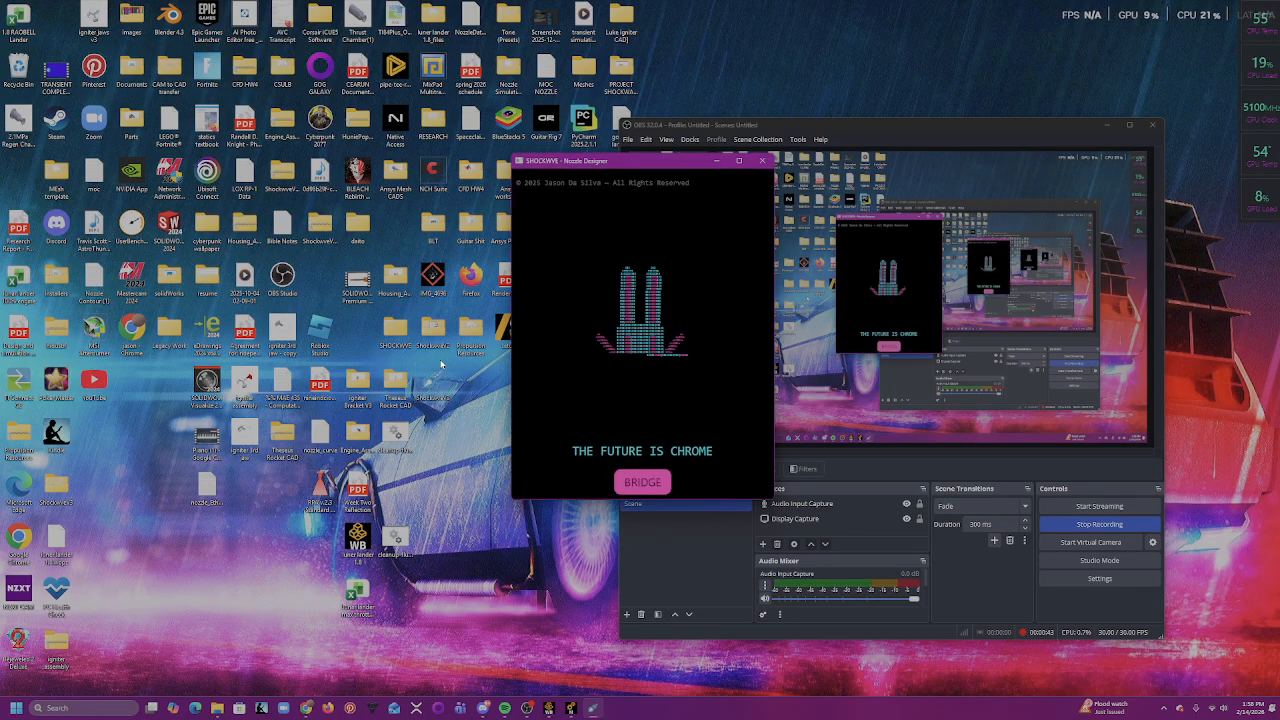
left_click(642, 482)
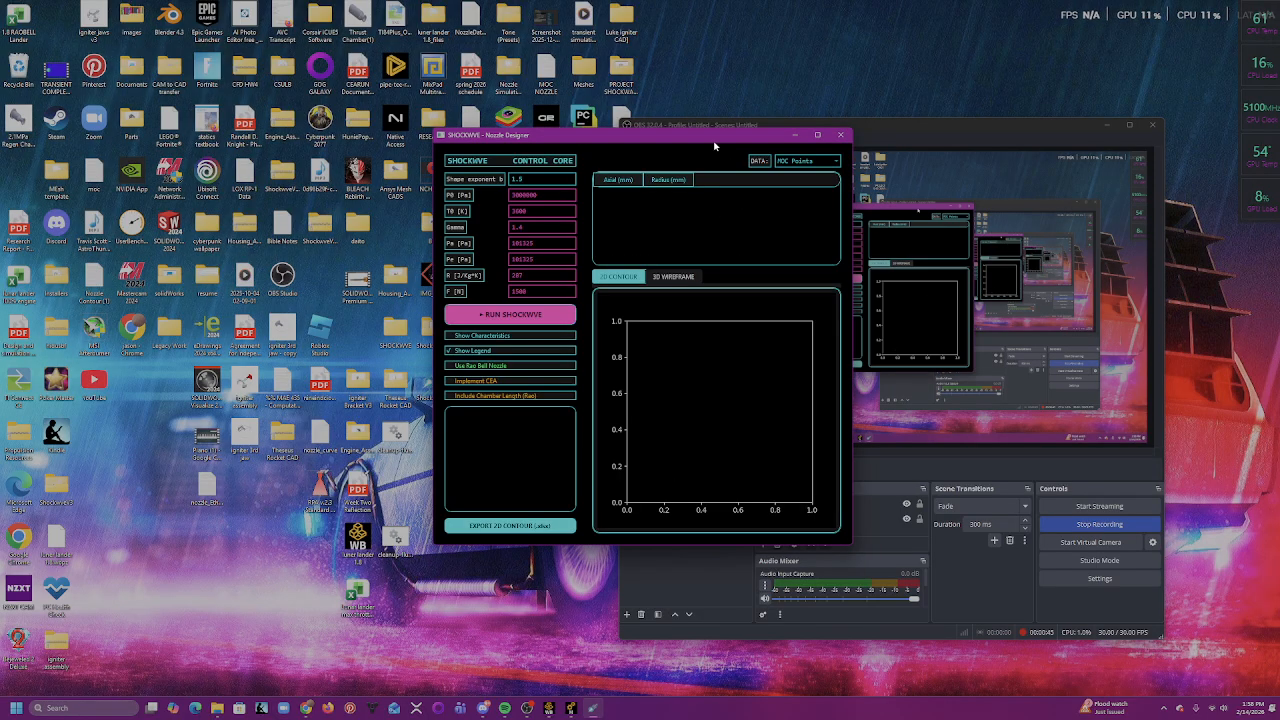
left_click_drag(708, 152, 449, 168)
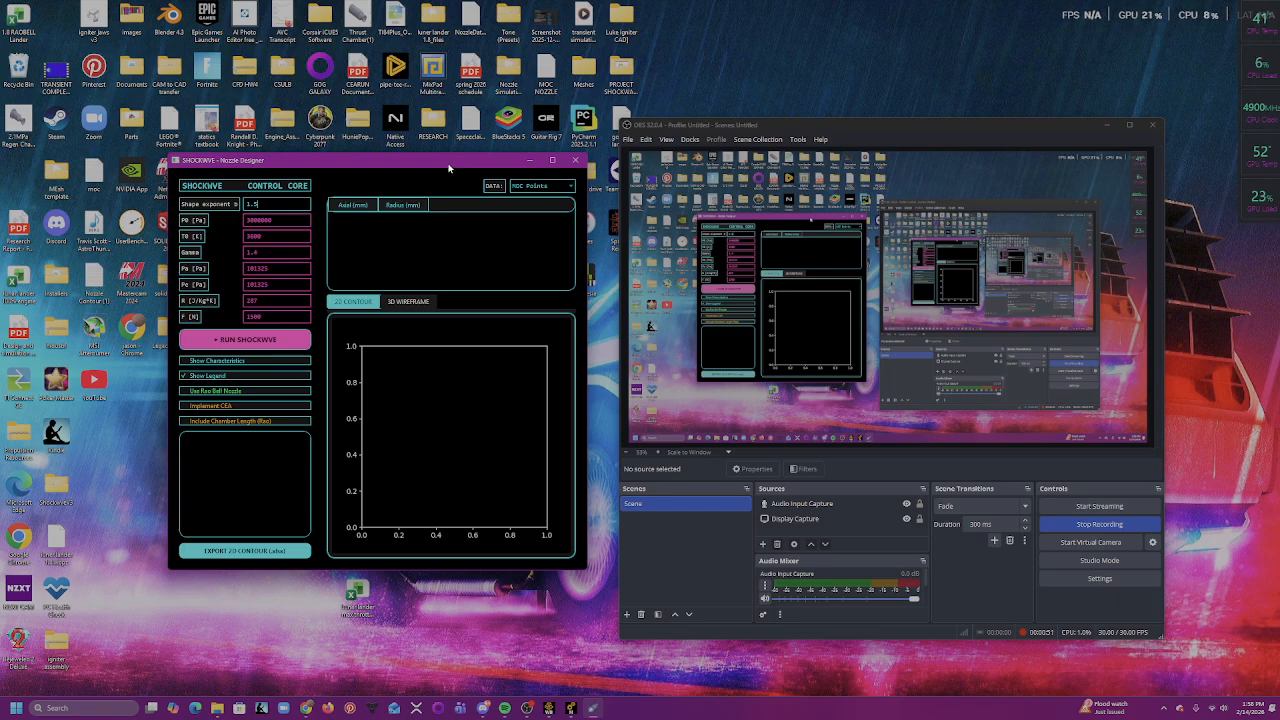
- Run the method of characteristics nozzle with the default inputs, and rerun it with the Rao bell nozzle option enabled
left_click(271, 351)
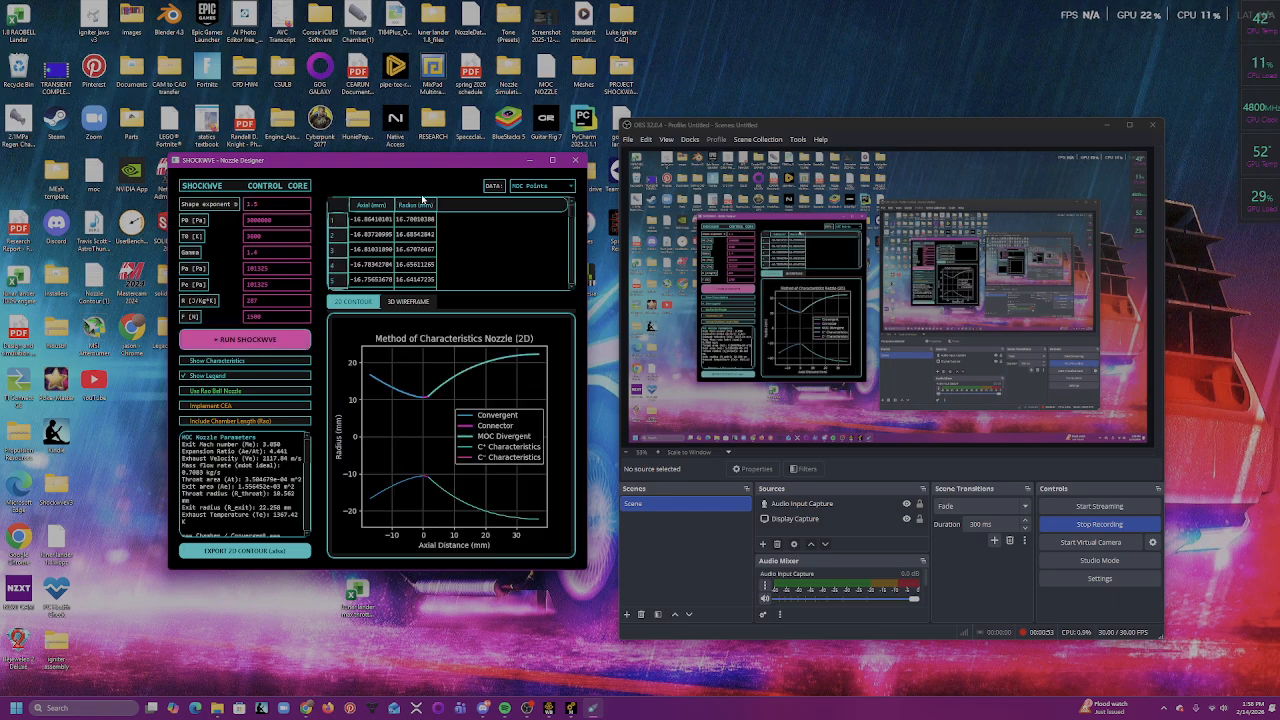
left_click_drag(437, 162, 612, 142)
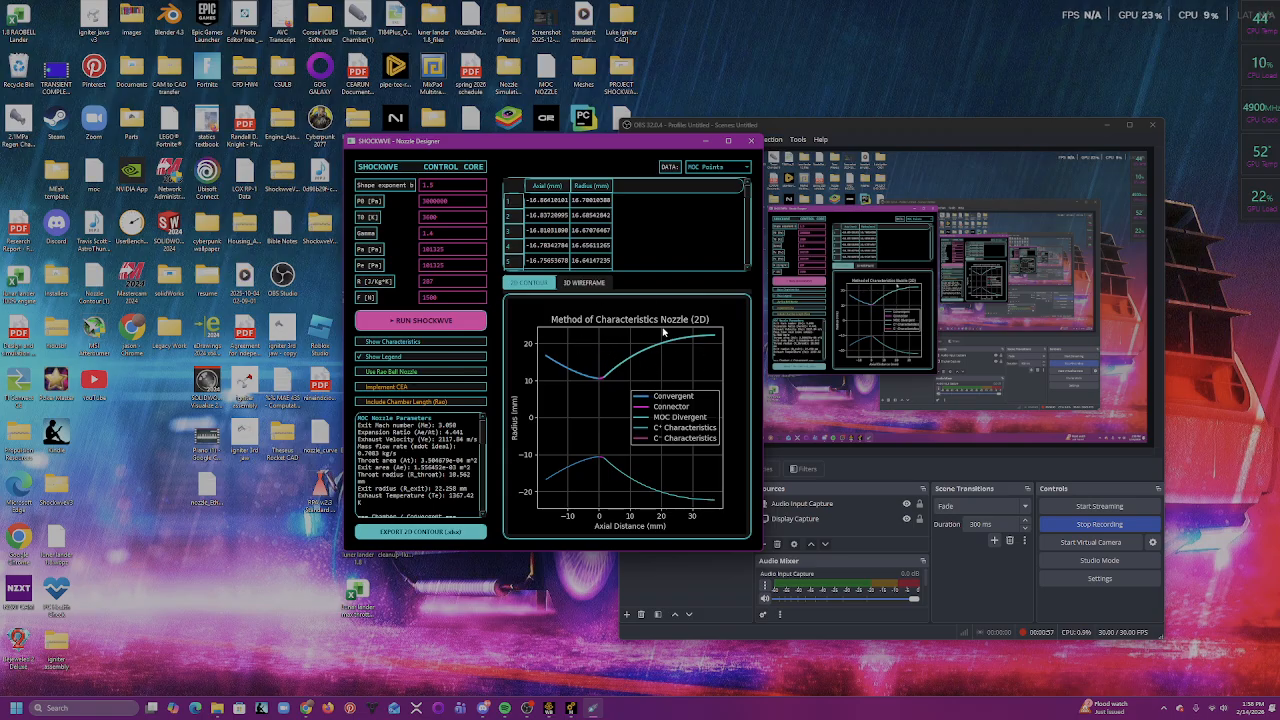
left_click(359, 373)
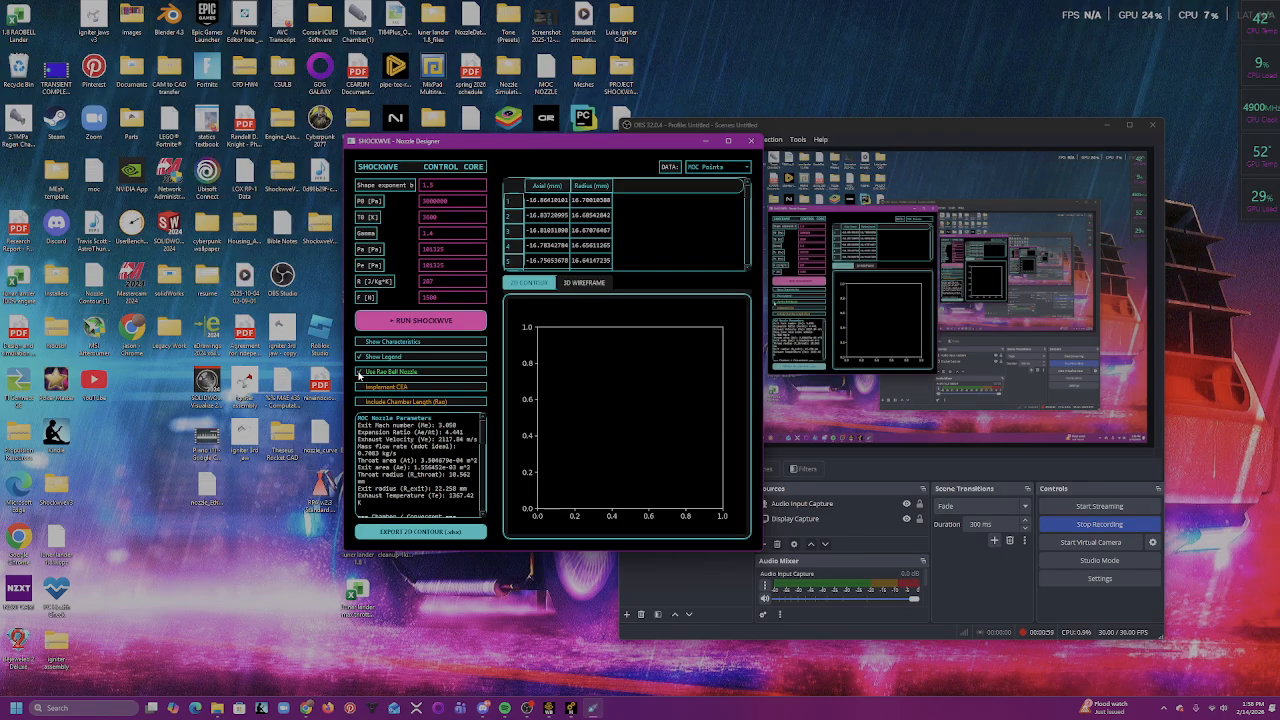
left_click(417, 327)
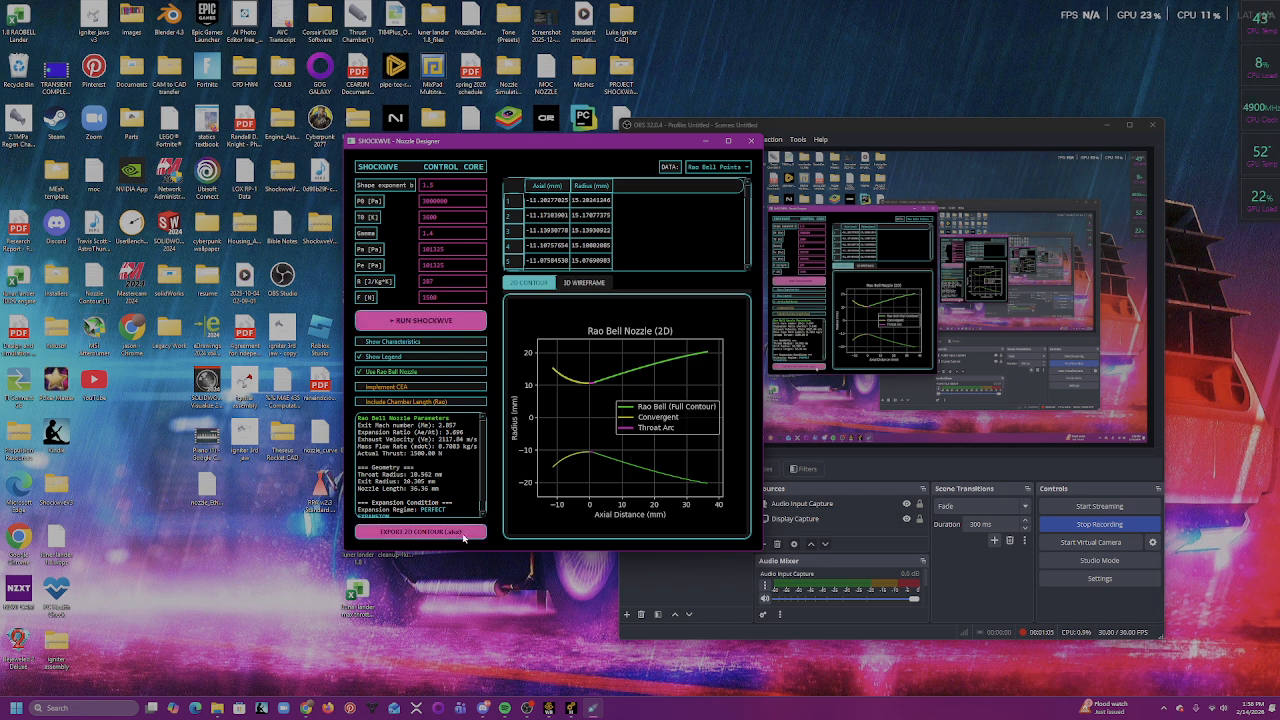
- Export the 2D contour of the Rao bell nozzle as an Excel file named "air Nozzle" in the Documents folder
left_click(463, 535)
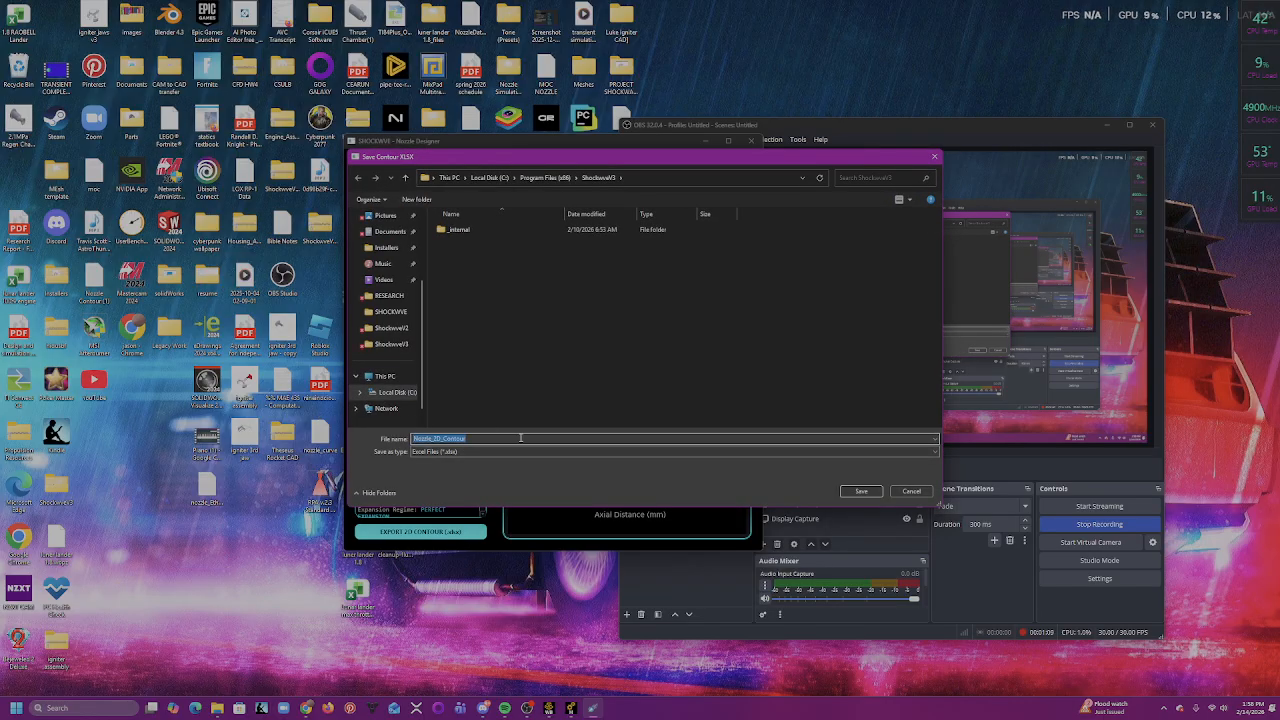
type("aa")
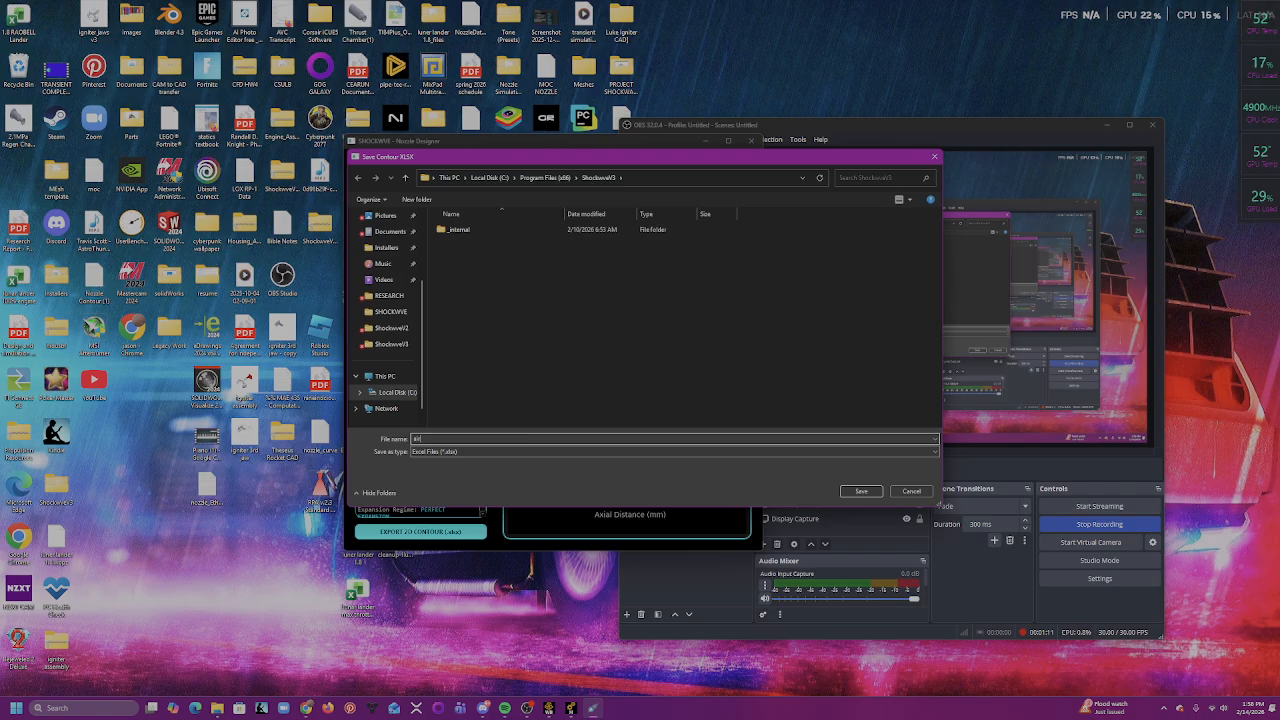
type(" Nozzle")
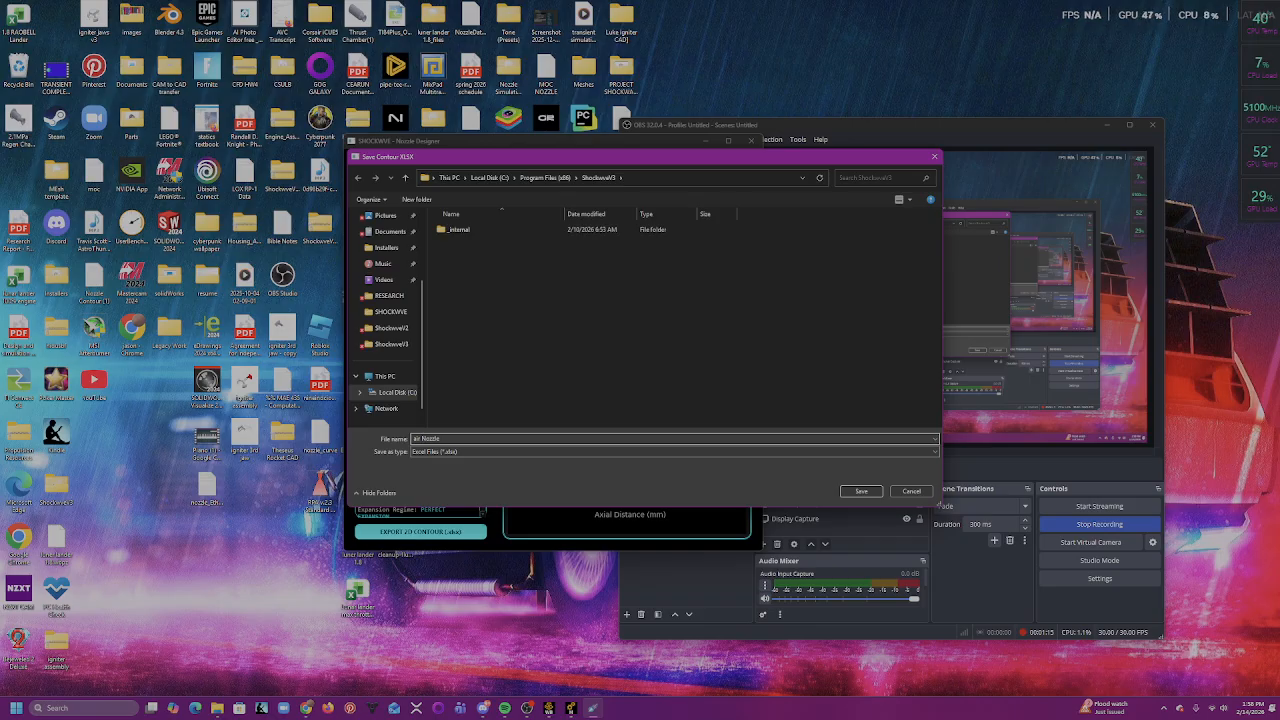
key("Return")
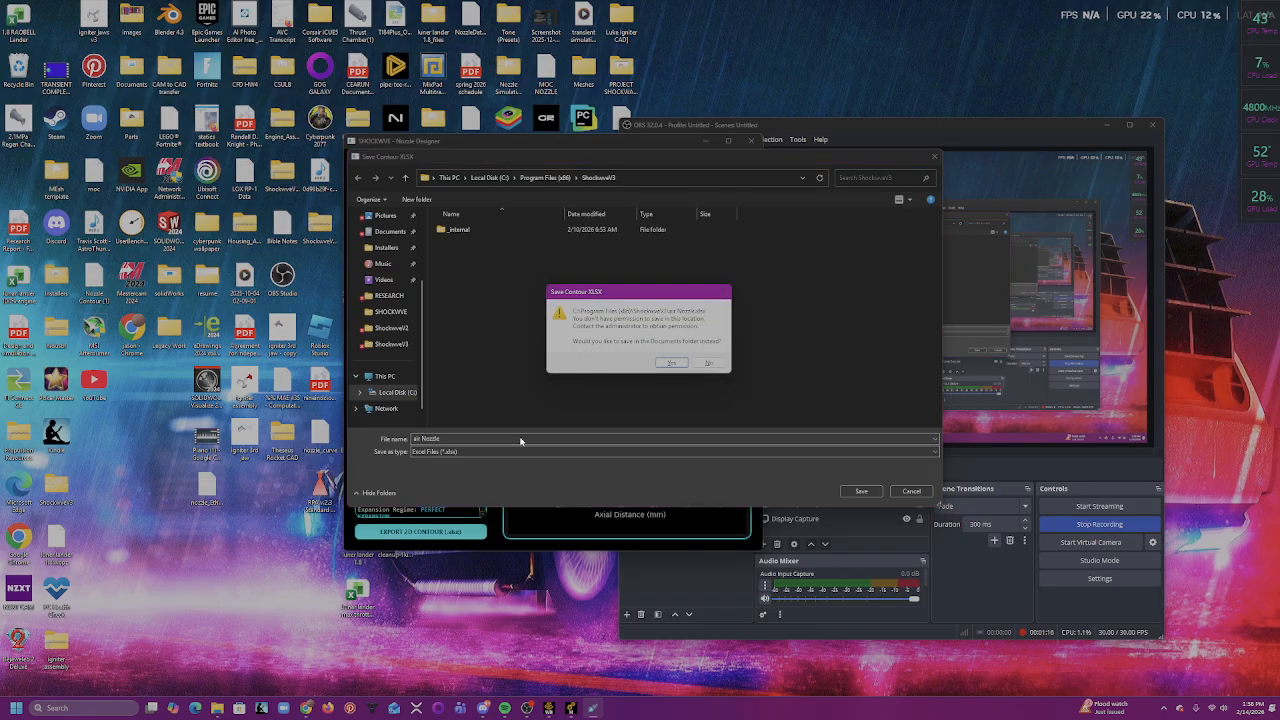
left_click(671, 363)
left_click(869, 493)
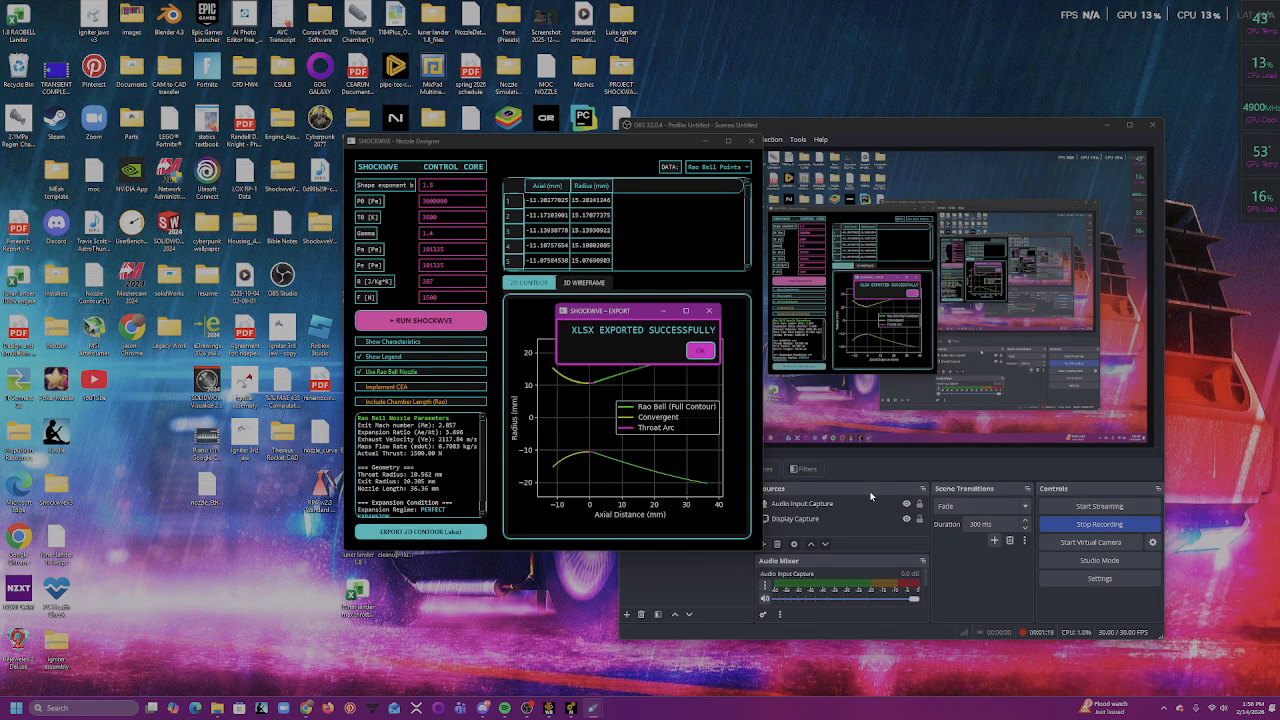
left_click(703, 352)
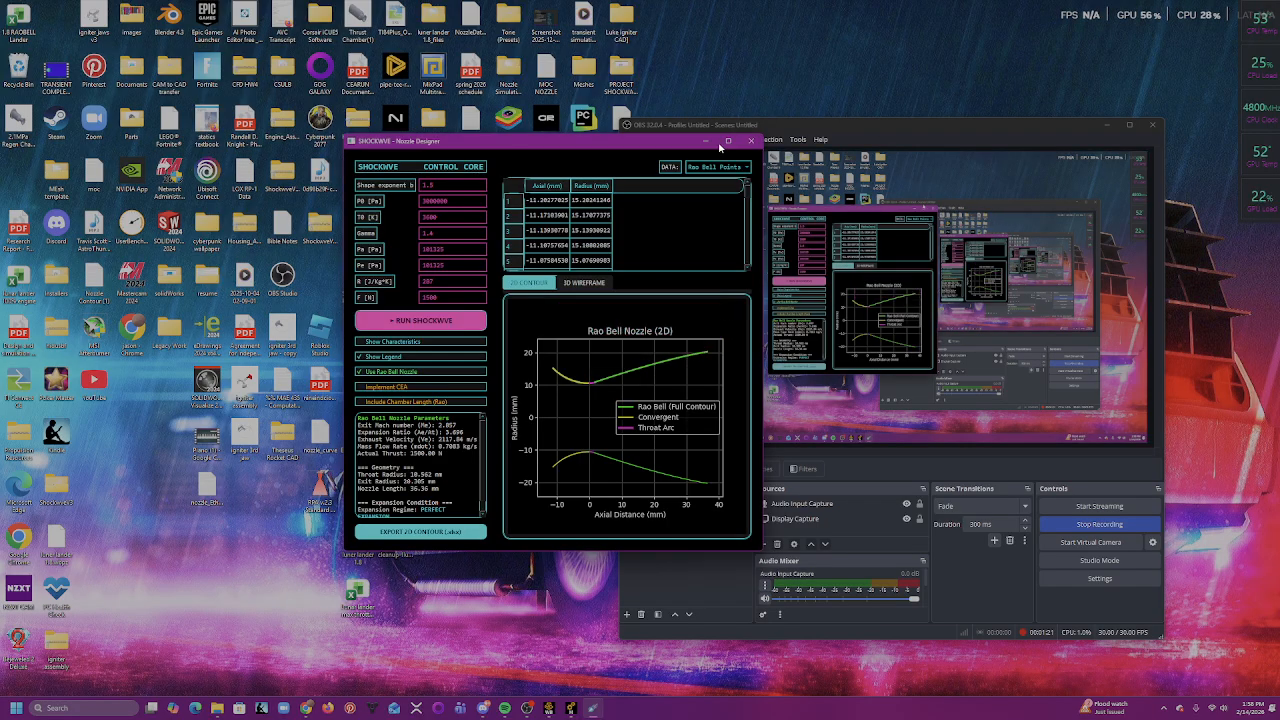
- Minimize the Nozzle Designer, move the recording window aside and switch to File Explorer
left_click(706, 140)
left_click_drag(831, 128, 897, 48)
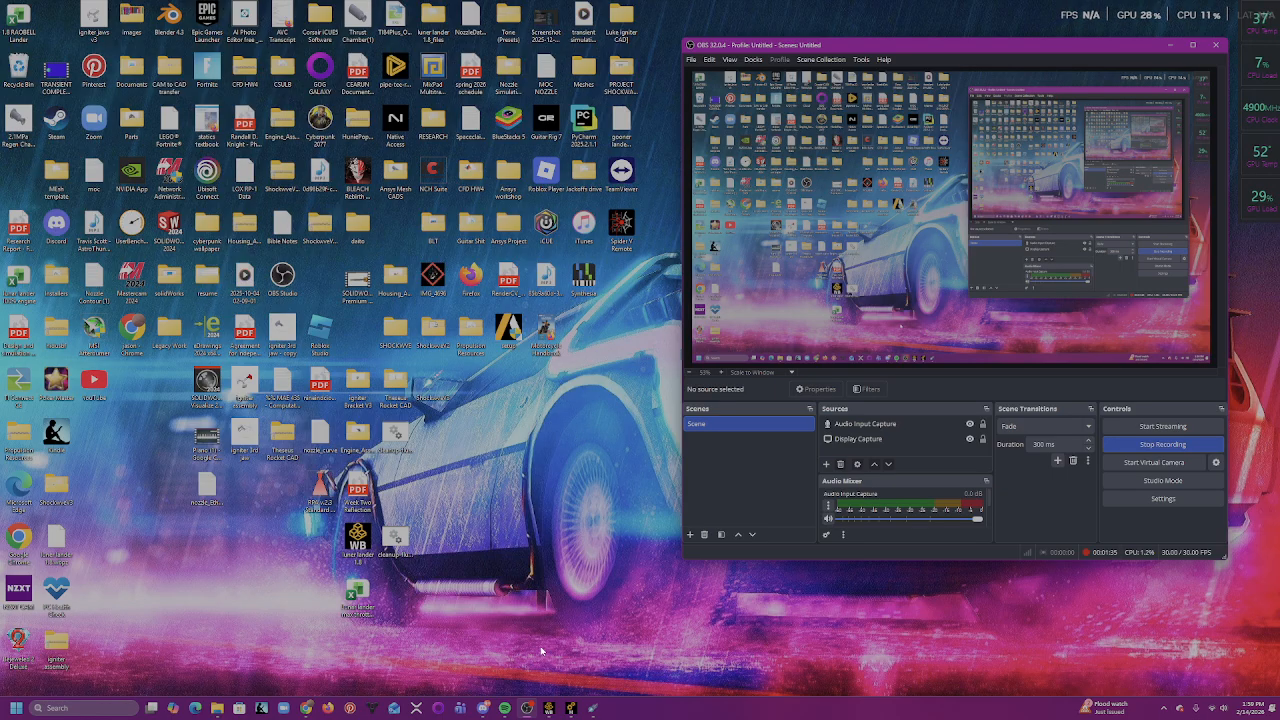
right_click(548, 423)
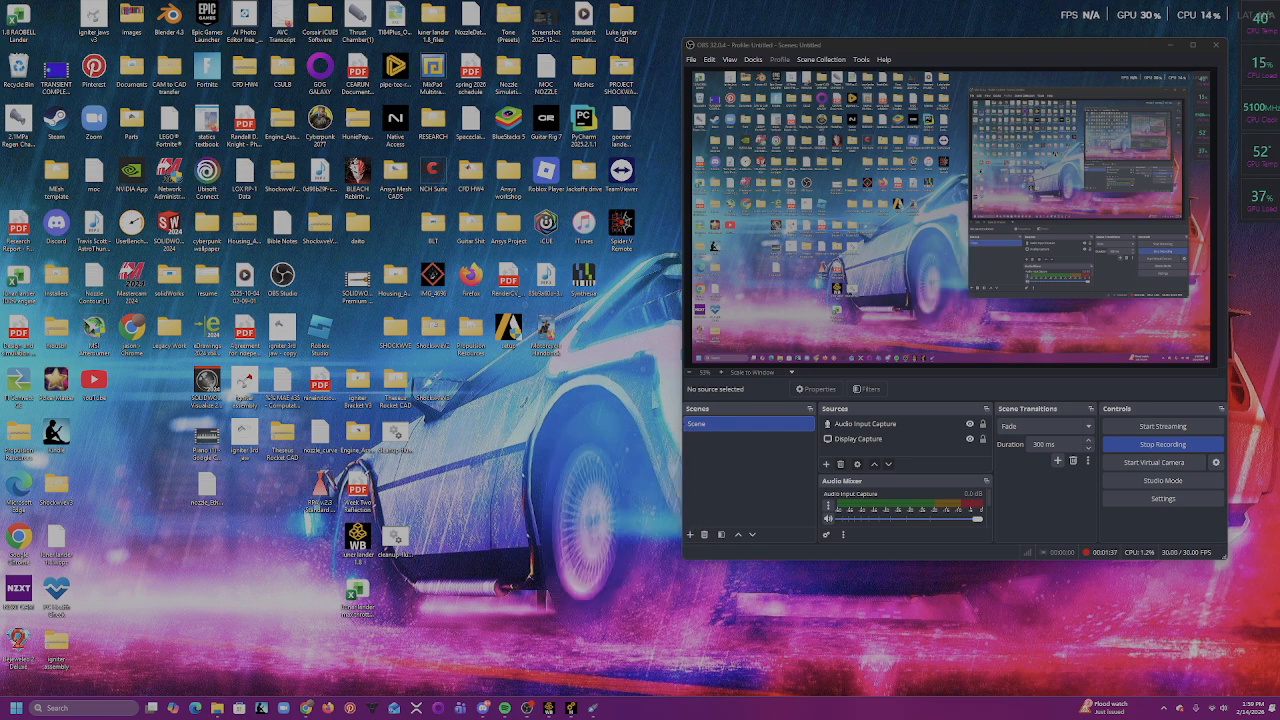
left_click(84, 709)
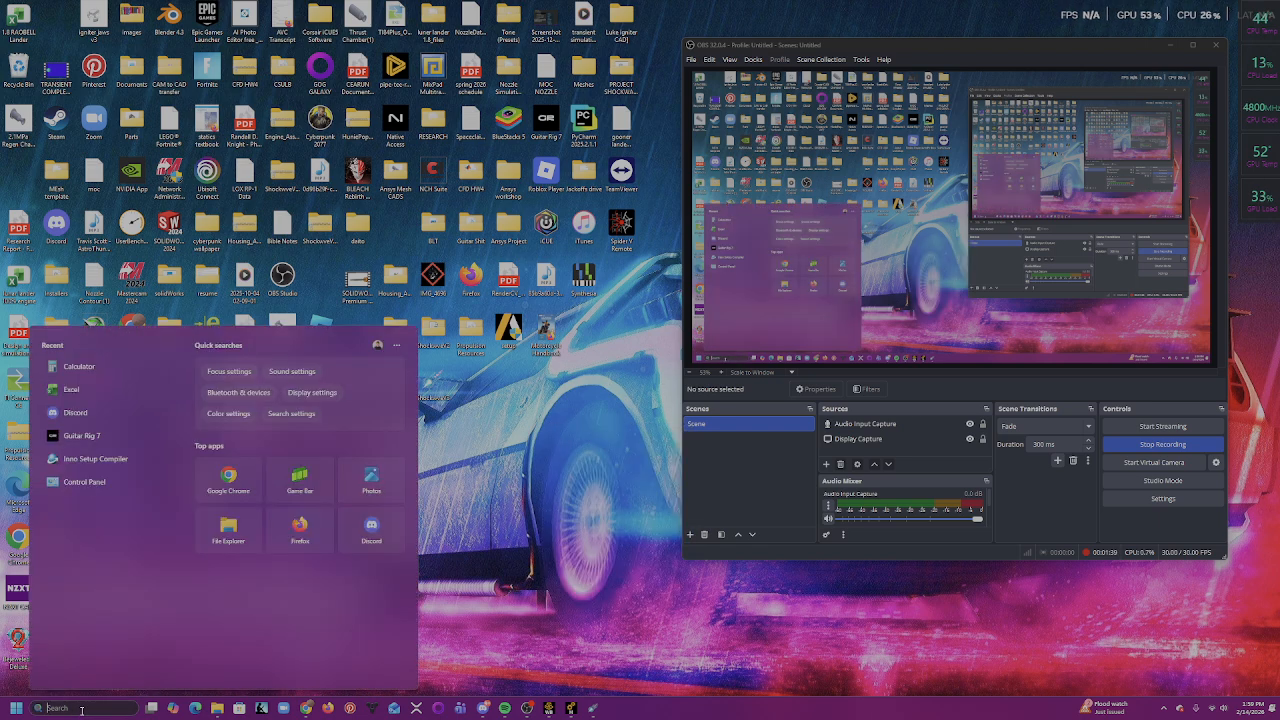
left_click(228, 527)
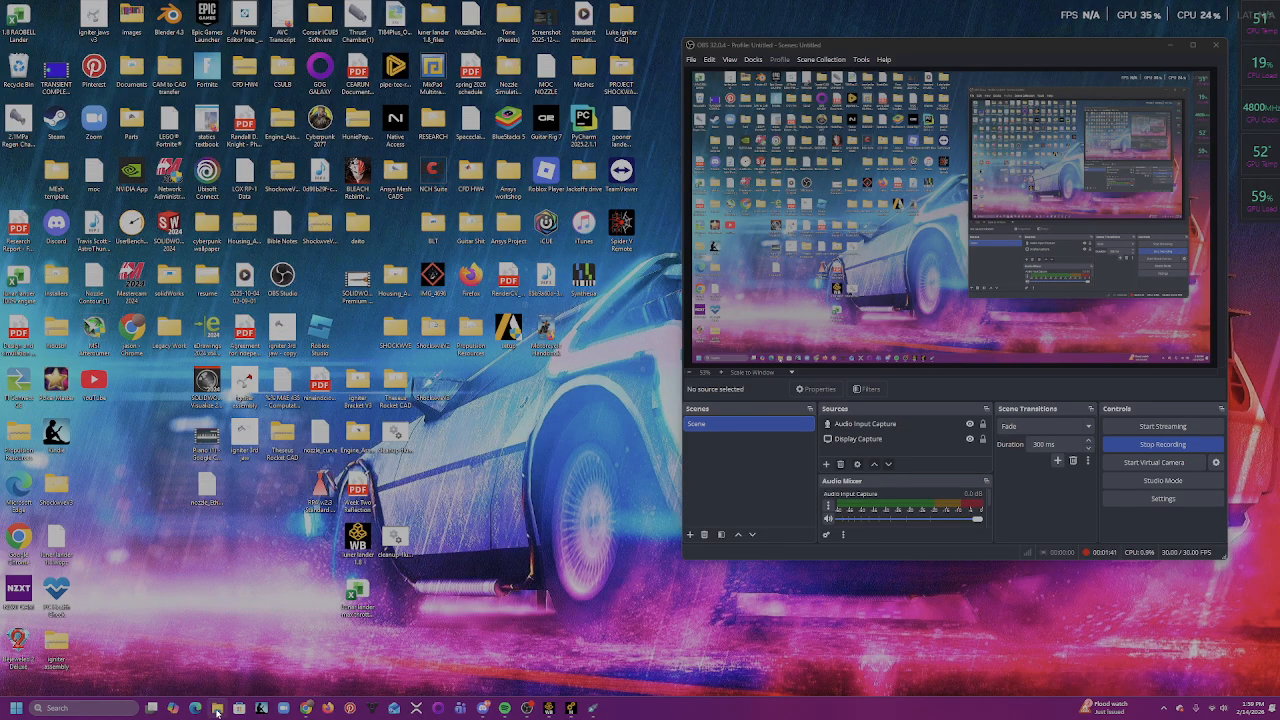
- Look through Downloads, the personal cloud folder and the recent files in Home for the exported nozzle contour file
left_click(60, 241)
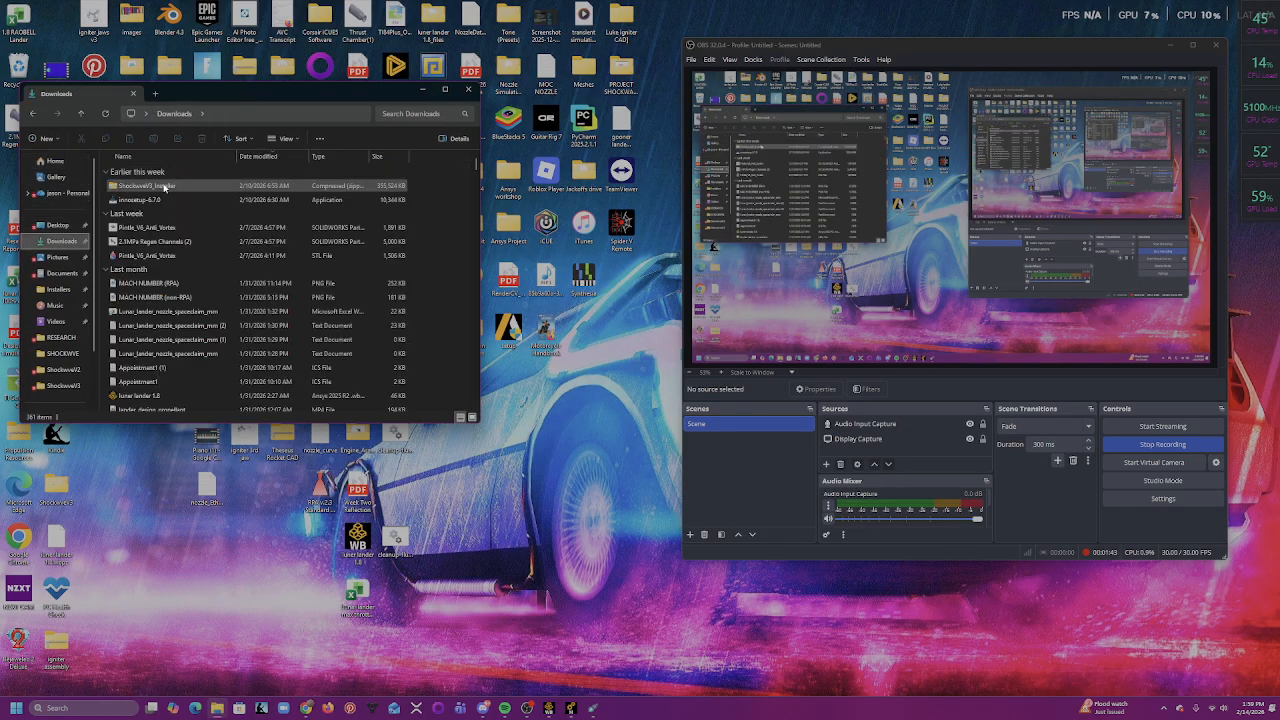
left_click(55, 161)
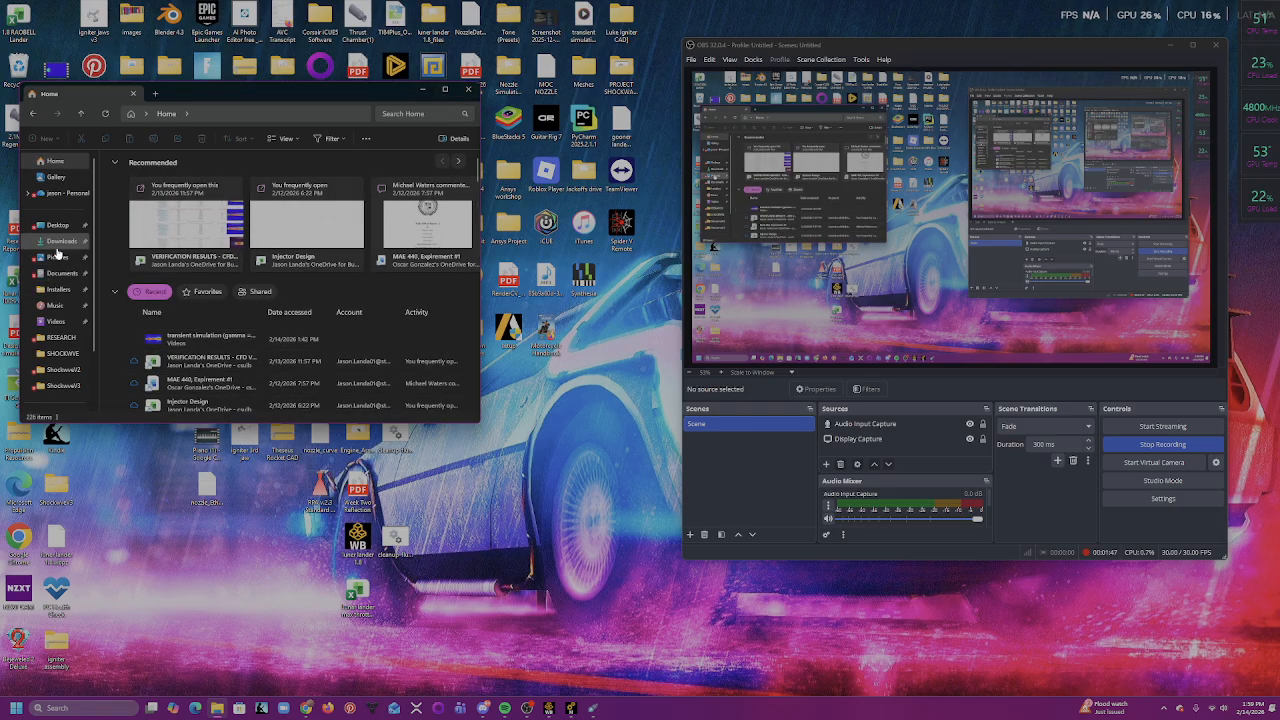
left_click(55, 193)
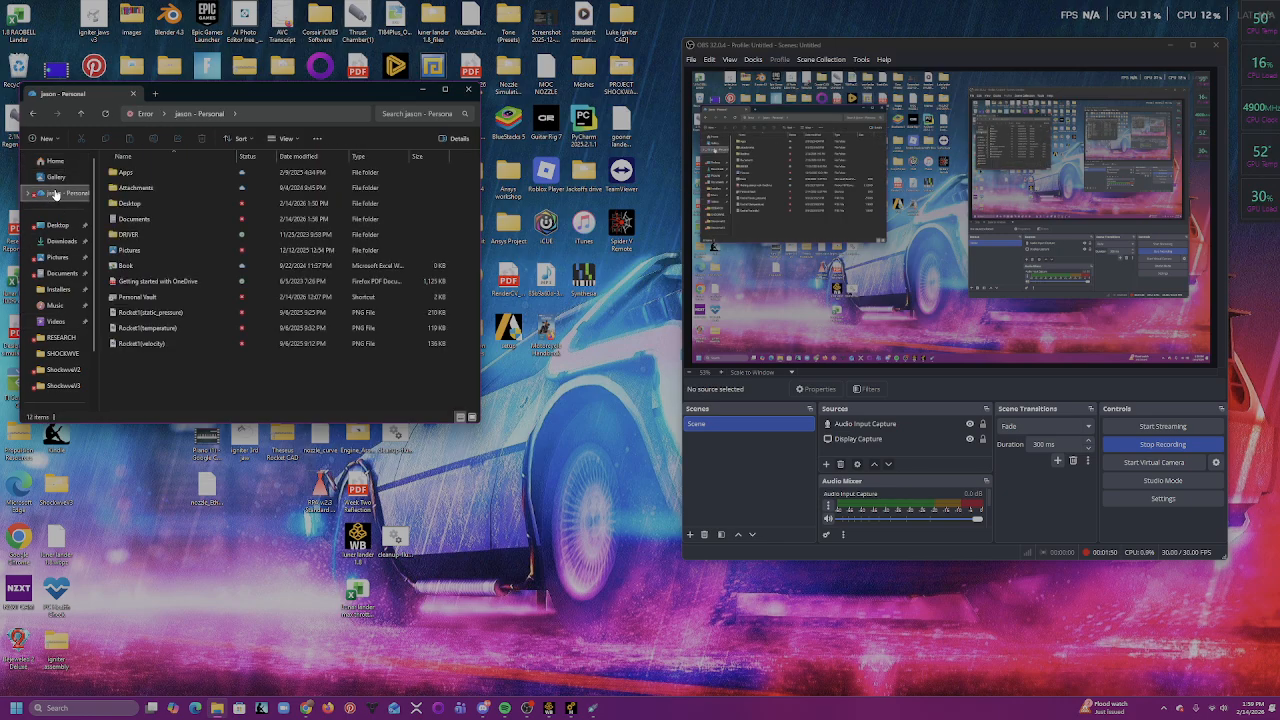
left_click(60, 229)
left_click(60, 241)
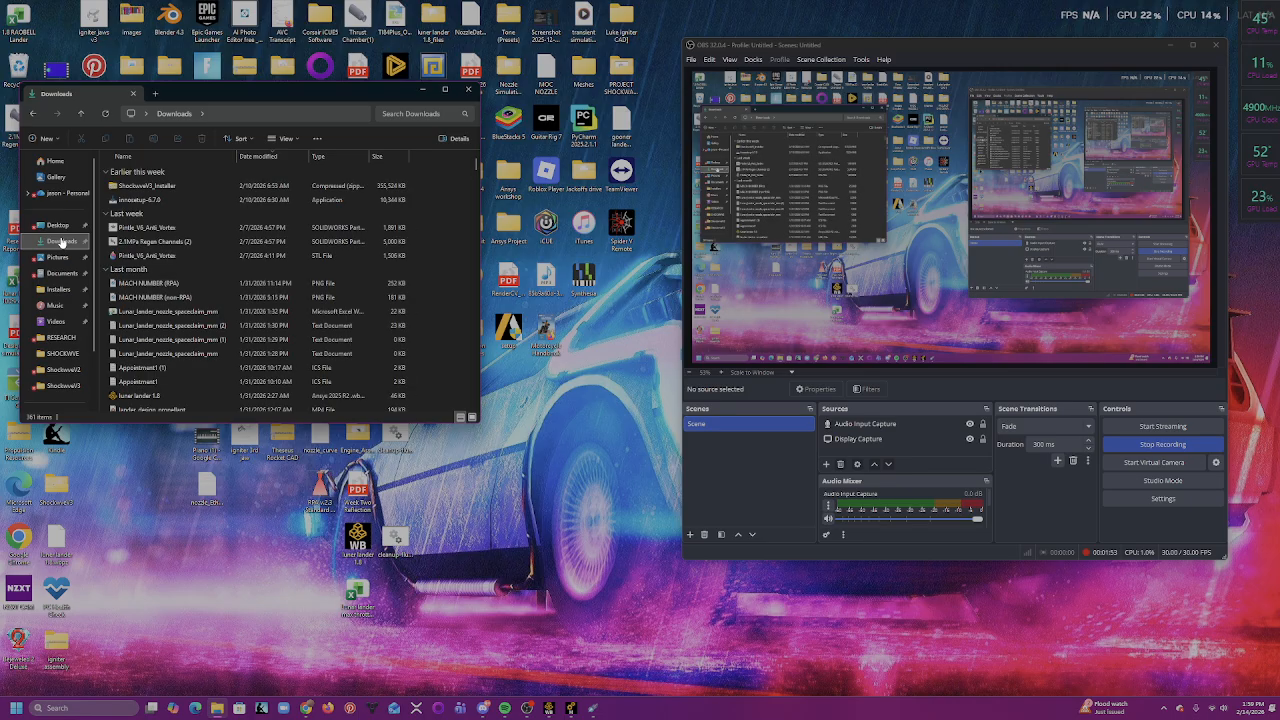
left_click_drag(222, 96, 425, 116)
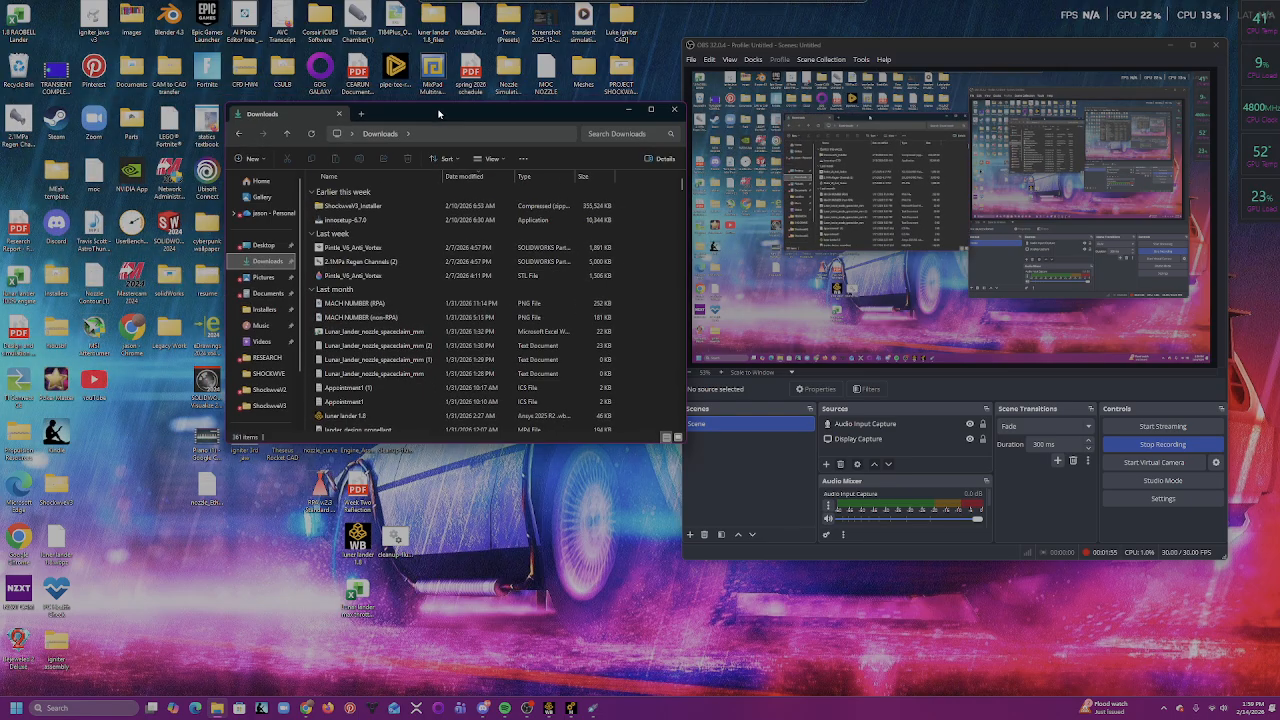
left_click(258, 182)
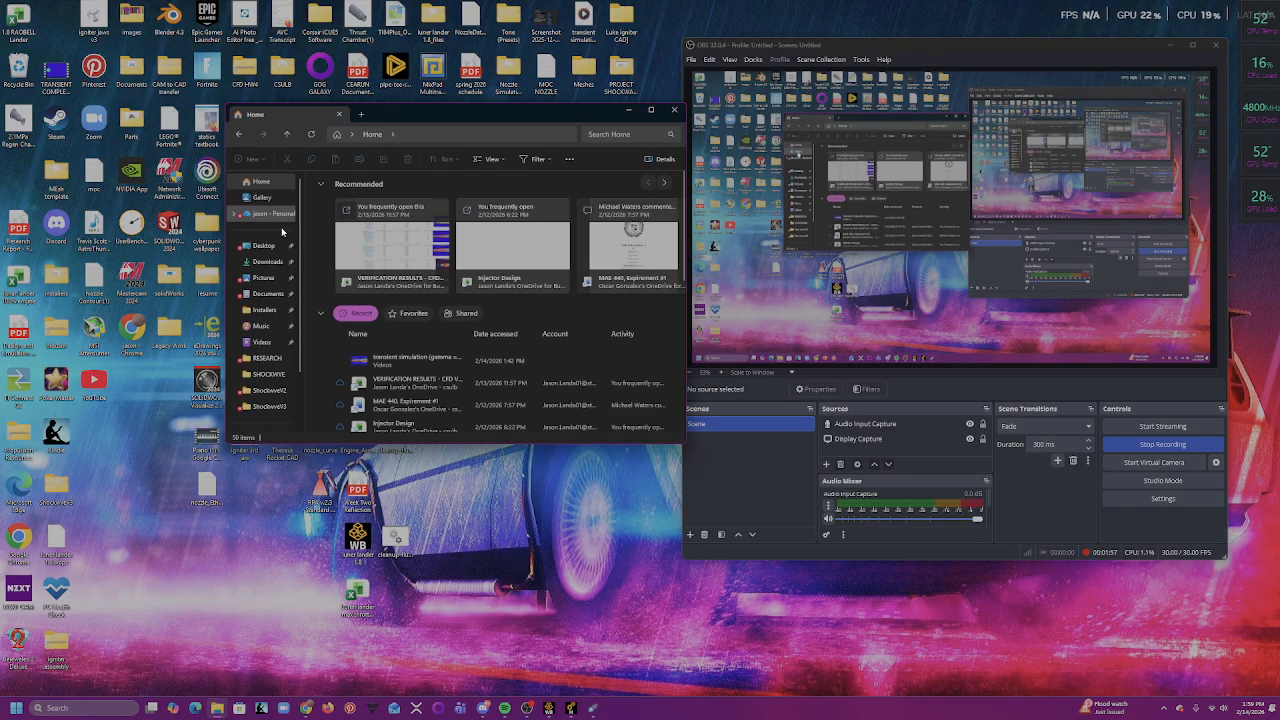
scroll(409, 341, "down", 2)
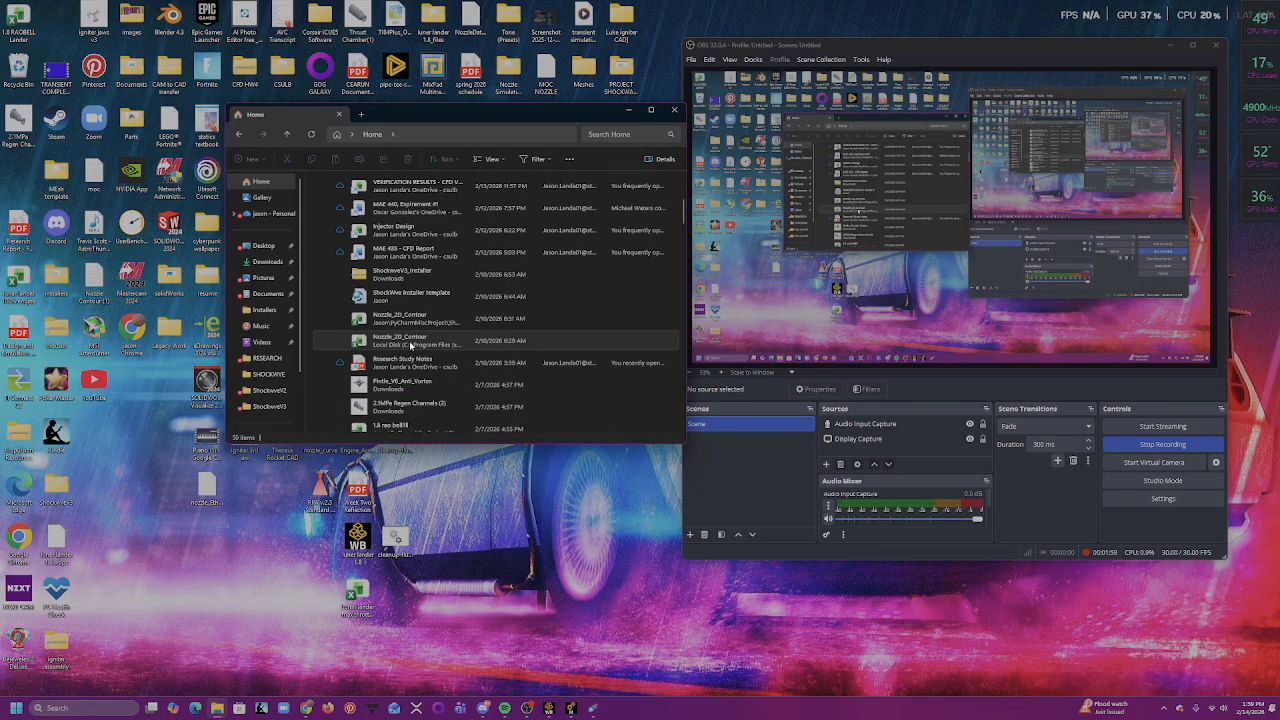
scroll(409, 346, "down", 3)
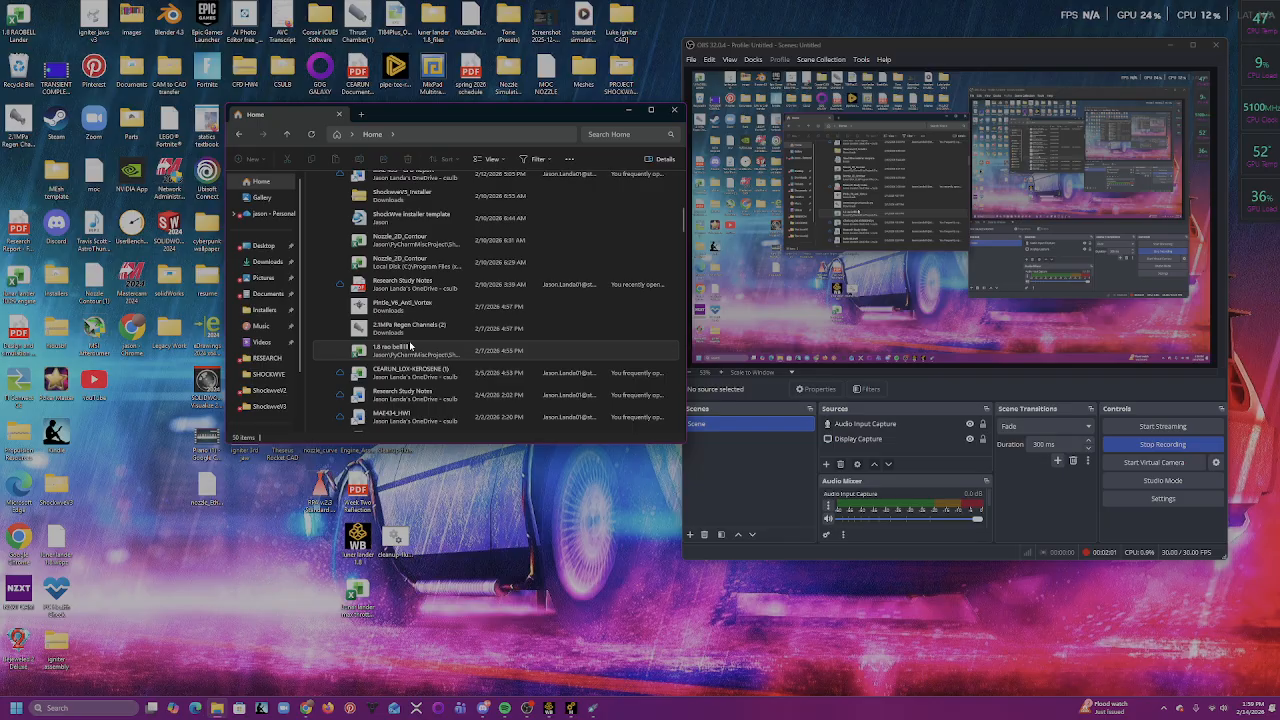
scroll(409, 341, "down", 1)
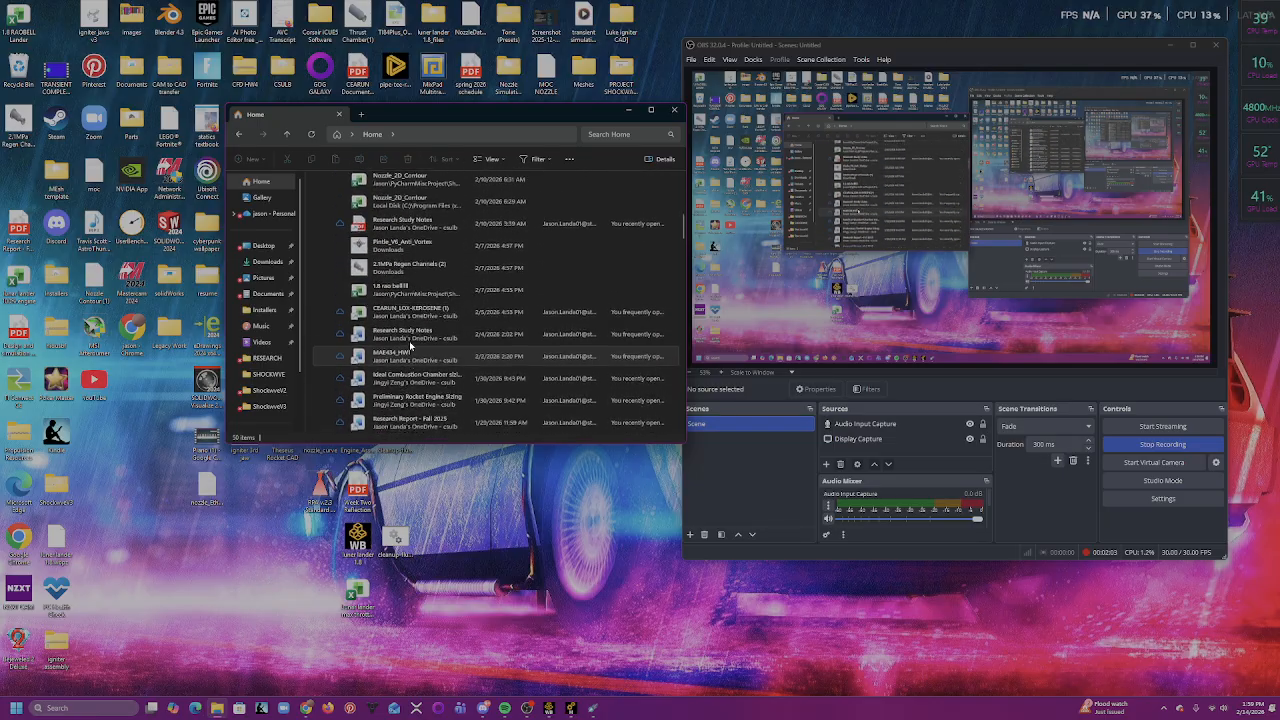
scroll(409, 346, "up", 5)
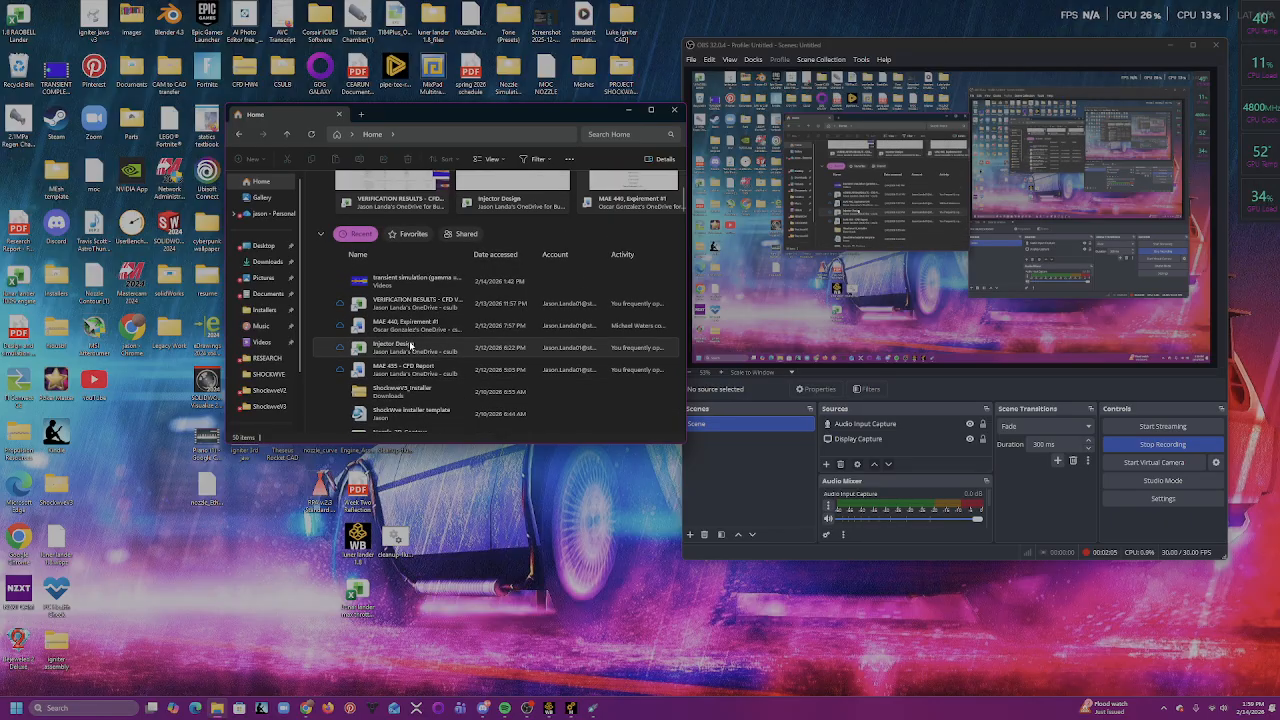
scroll(409, 344, "up", 2)
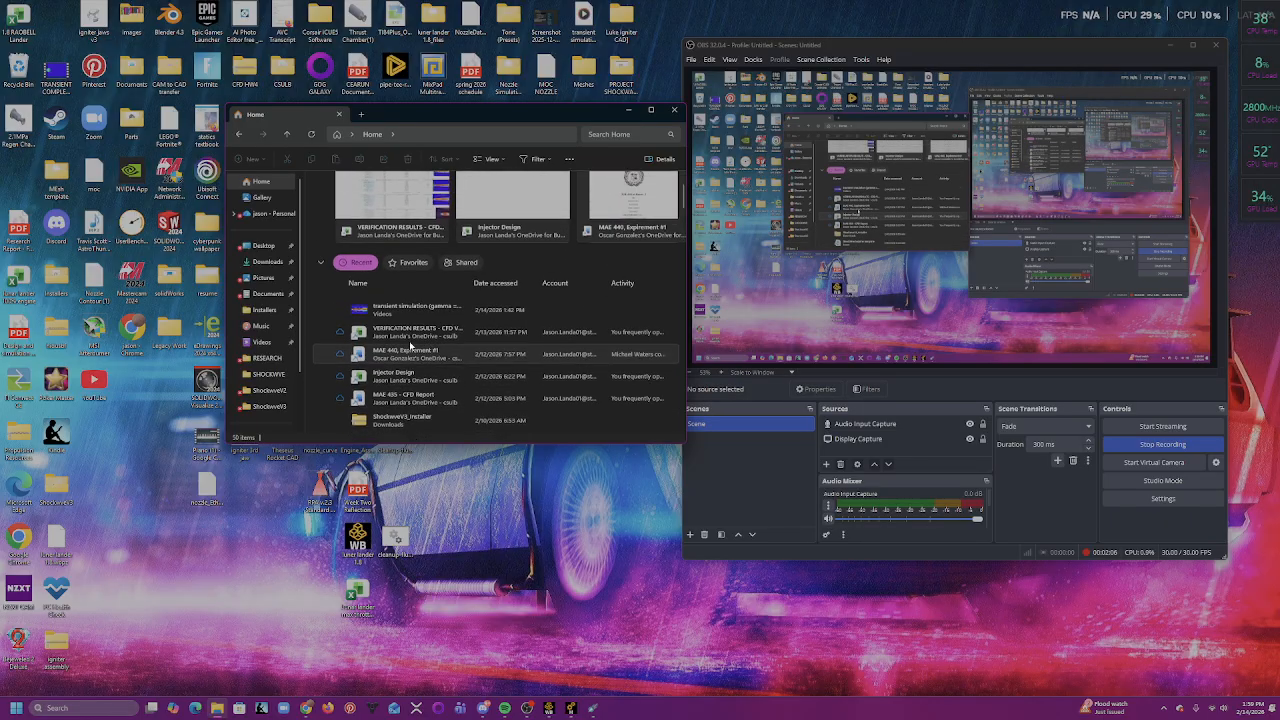
- Search Home for "air", open the air Nozzle workbook in Excel and maximize its window
left_click(613, 135)
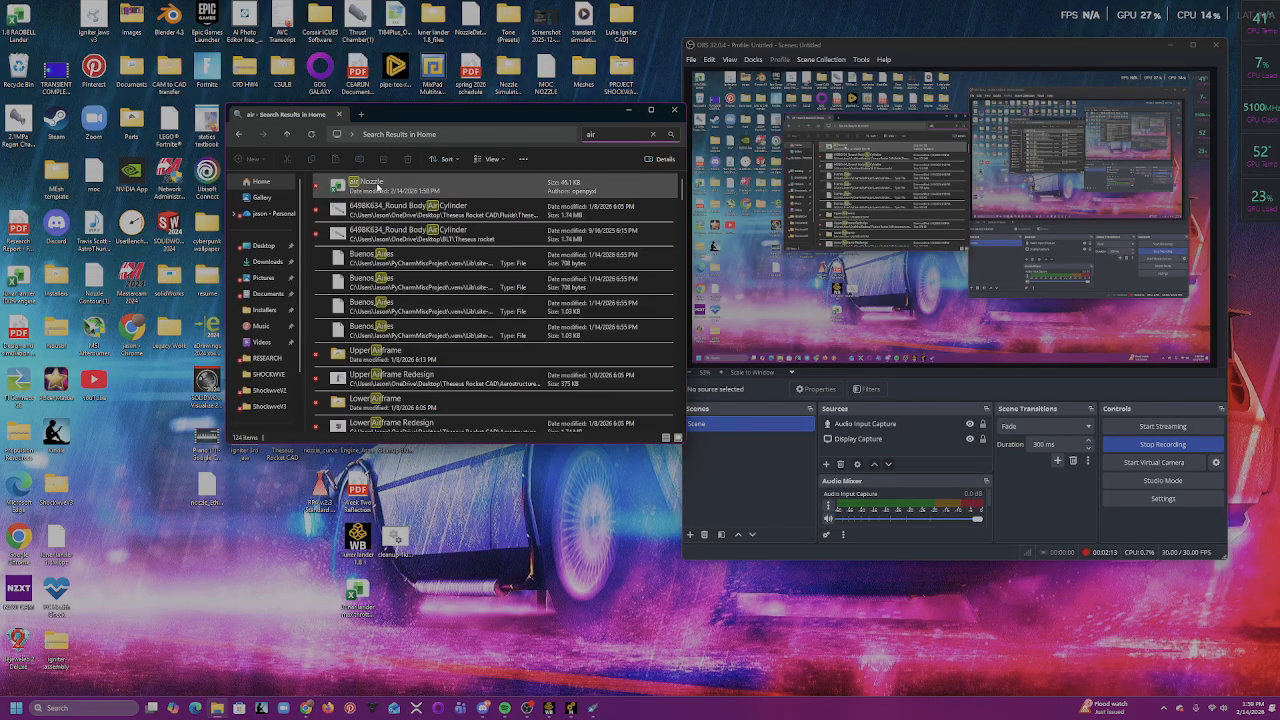
left_click(378, 188)
double_click(378, 188)
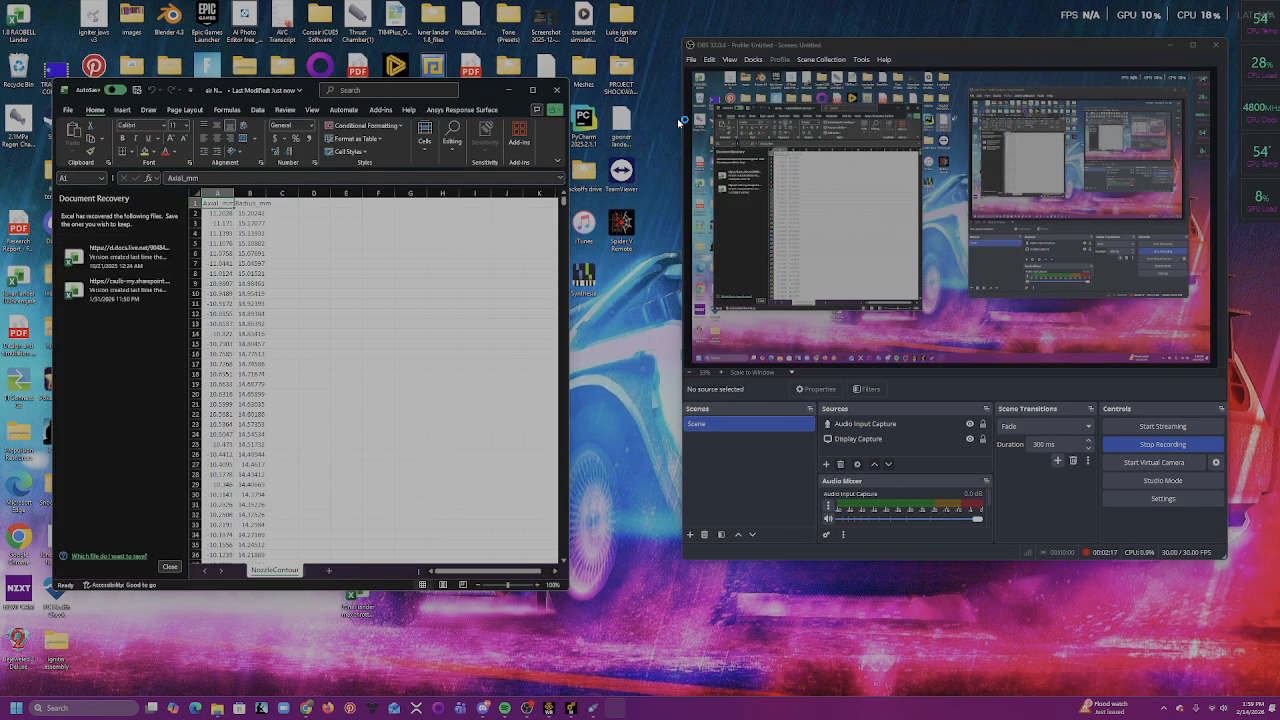
left_click(534, 91)
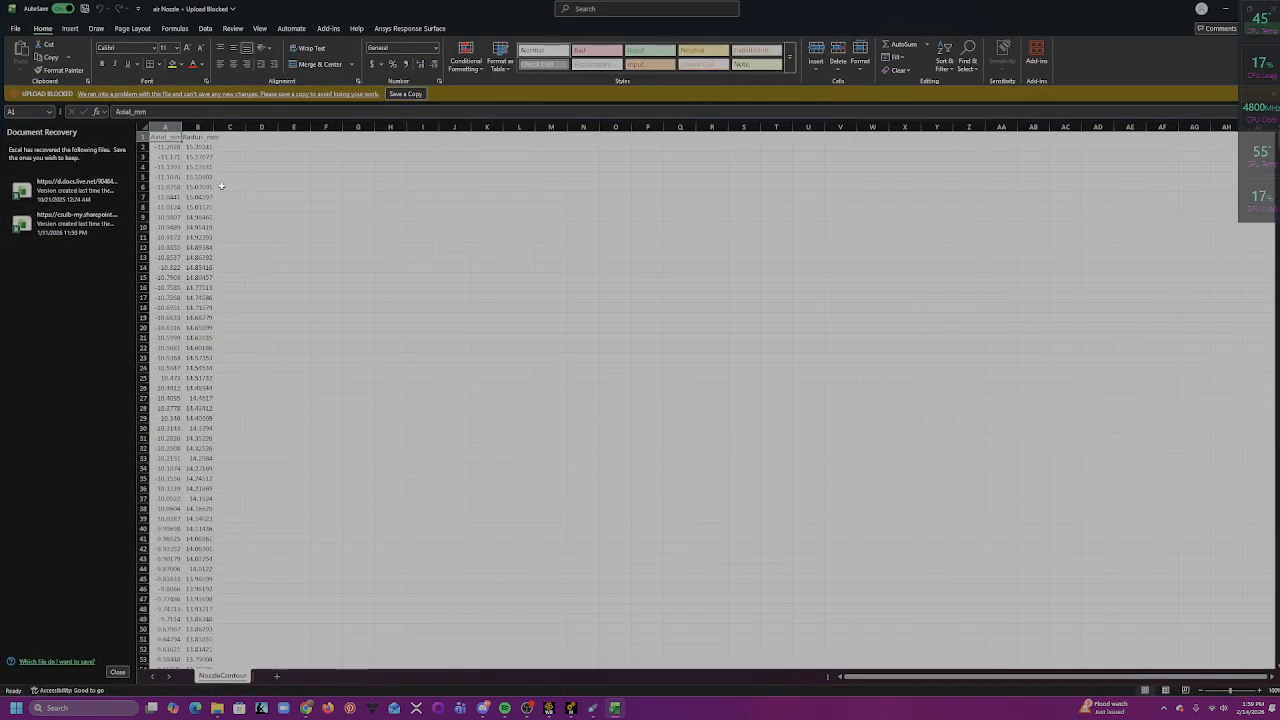
- Examine the axial and radius coordinate columns of the NozzleContour sheet from the first data row toward the end
left_click_drag(171, 148, 190, 457)
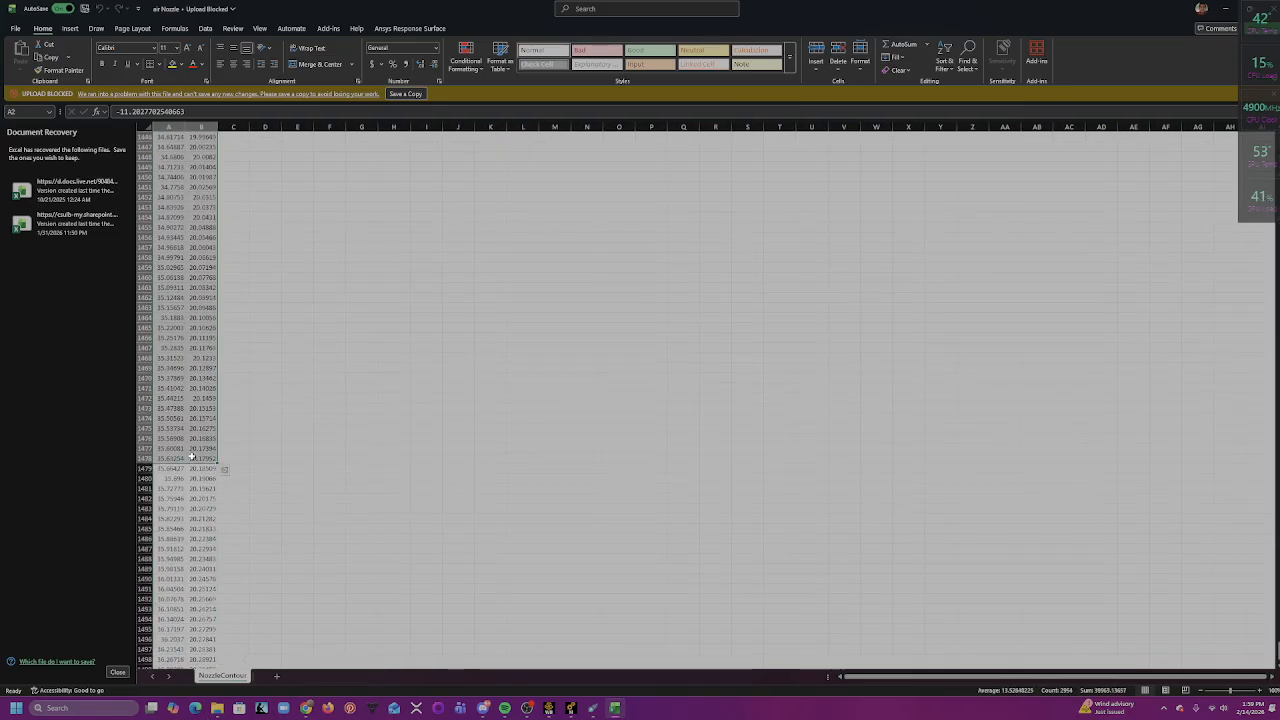
left_click(233, 418)
left_click_drag(1277, 652, 1196, 137)
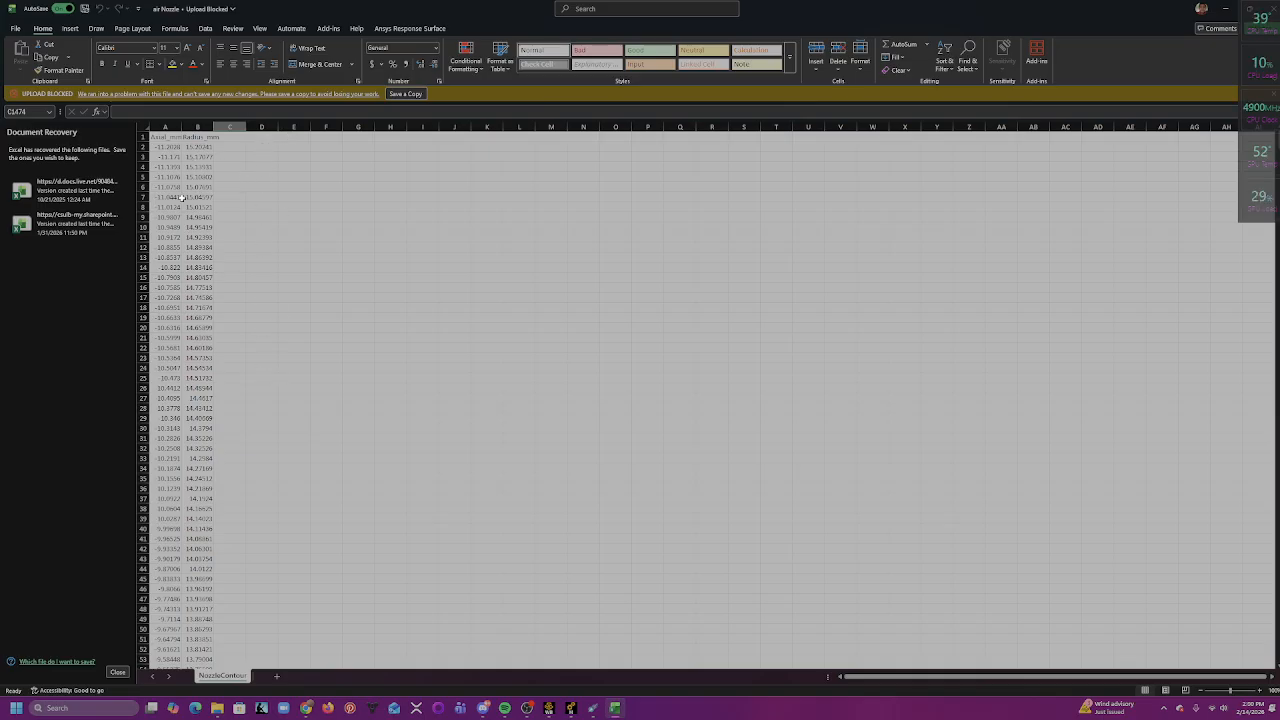
left_click_drag(166, 139, 165, 542)
left_click(262, 147)
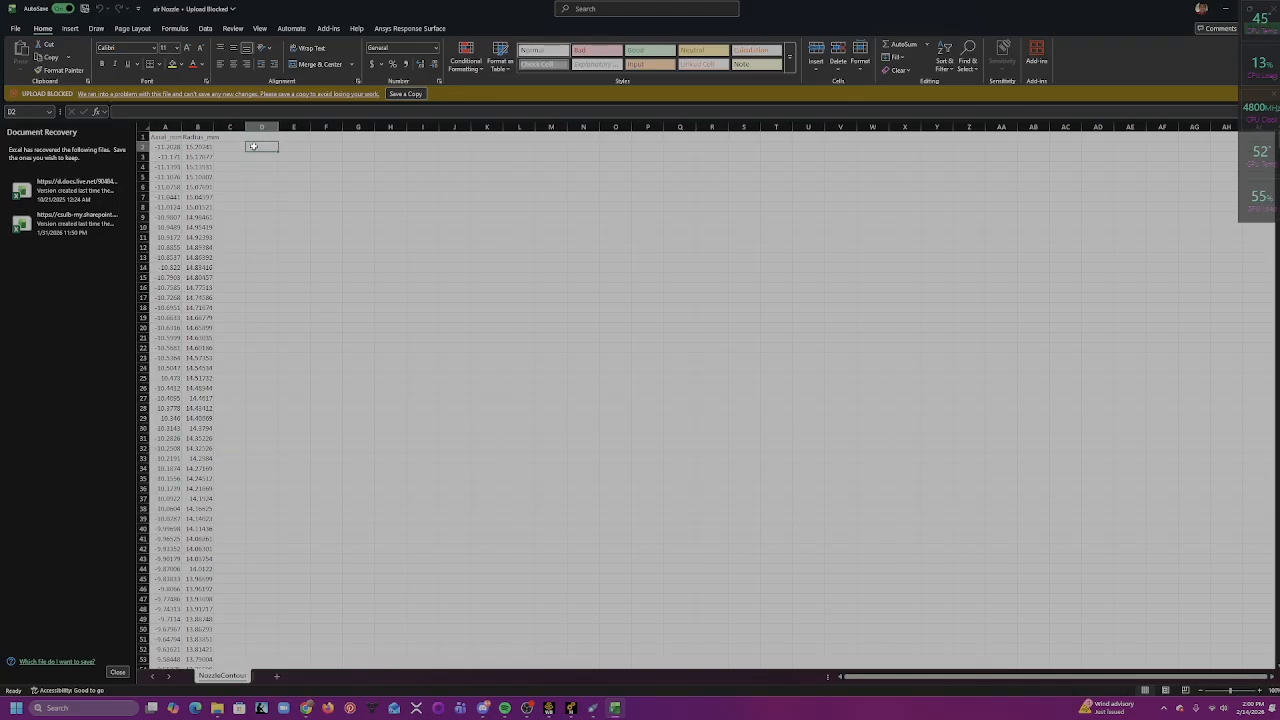
- Copy the full Axial_mm and Radius_mm columns including headers and paste them starting at cell D2
left_click_drag(202, 137, 190, 665)
left_click(281, 234)
left_click(259, 147)
left_click(168, 146)
key("ctrl+a")
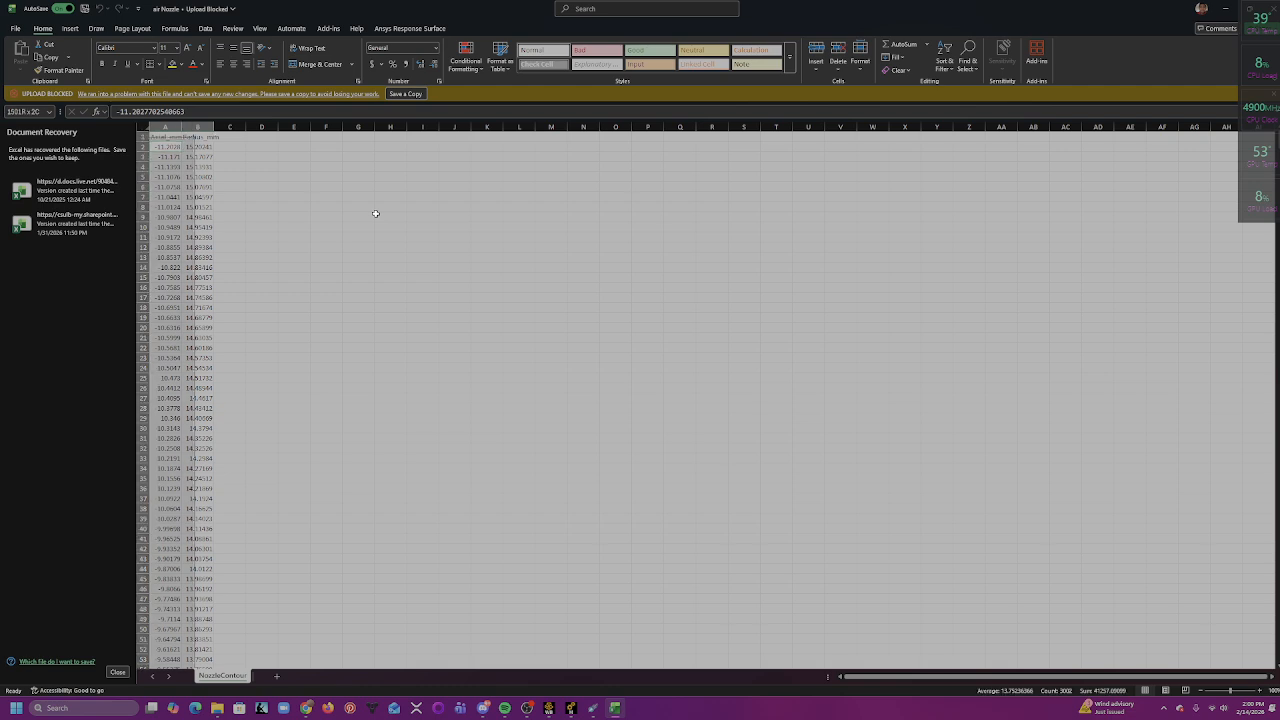
key("ctrl+c")
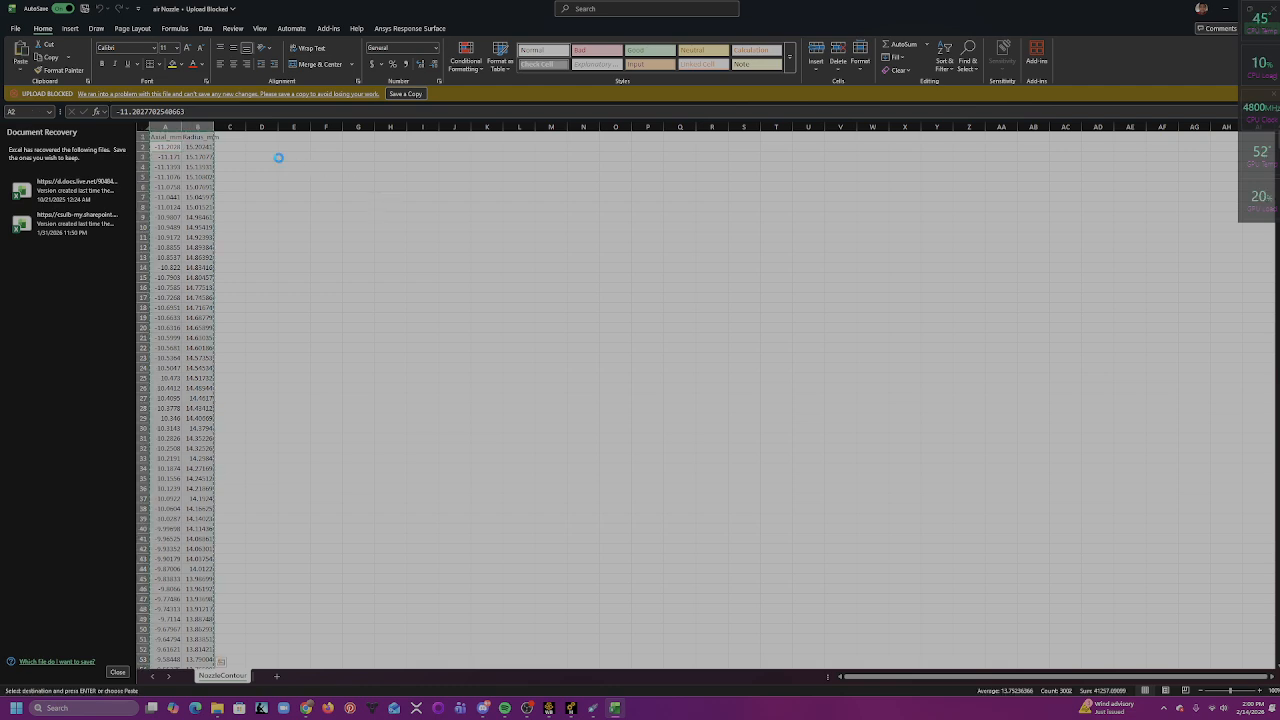
left_click(269, 147)
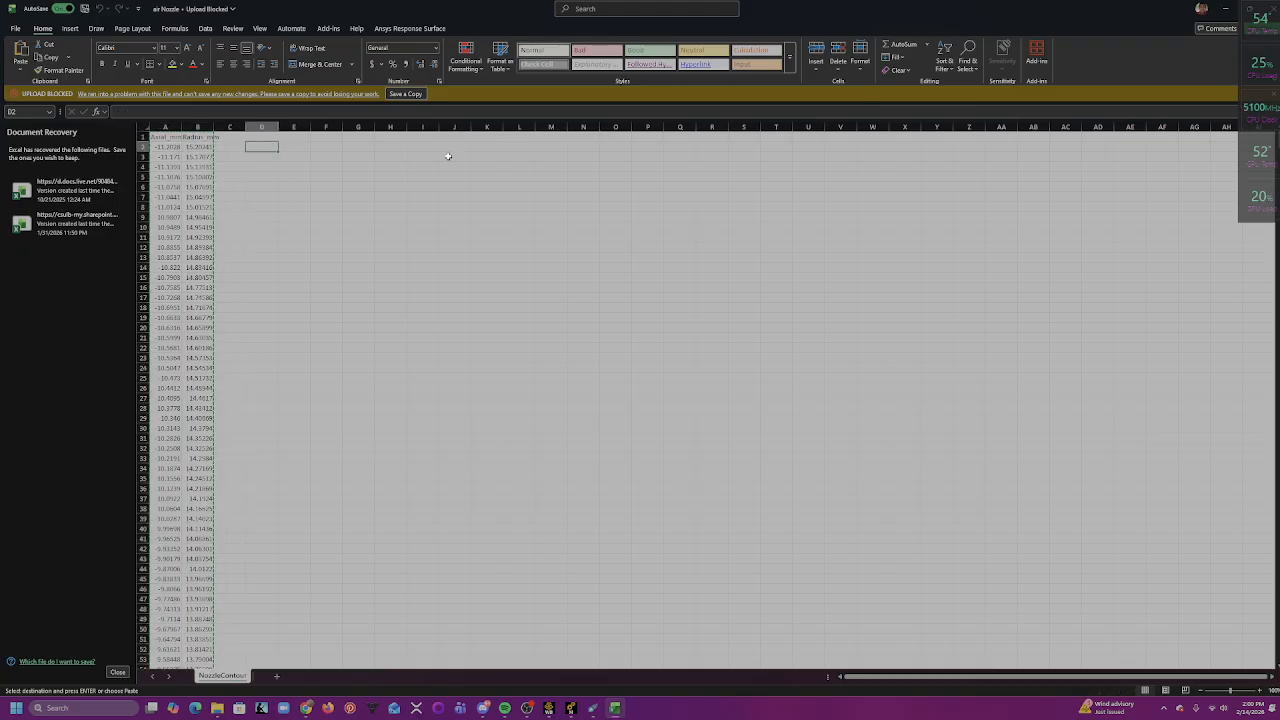
key("ctrl+v")
- Delete the two original coordinate columns, keeping only the pasted copy with an empty column in front of it
left_click(176, 141)
left_click(165, 127)
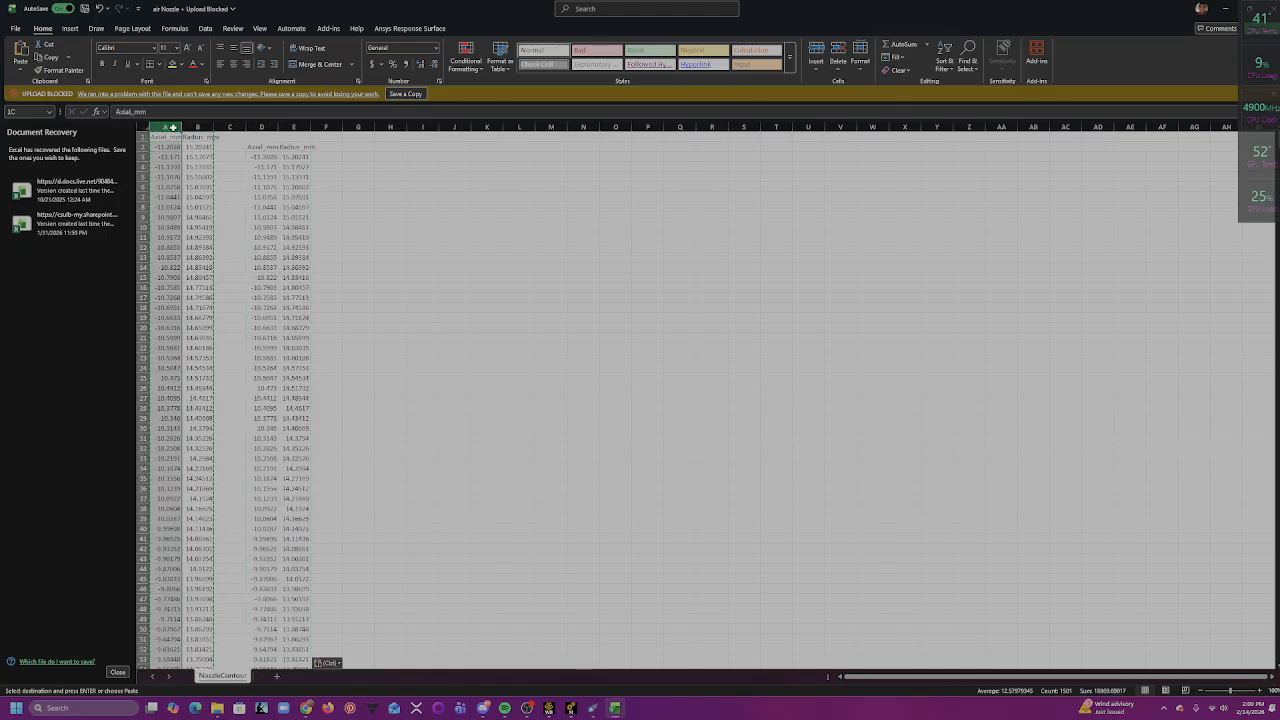
right_click(178, 128)
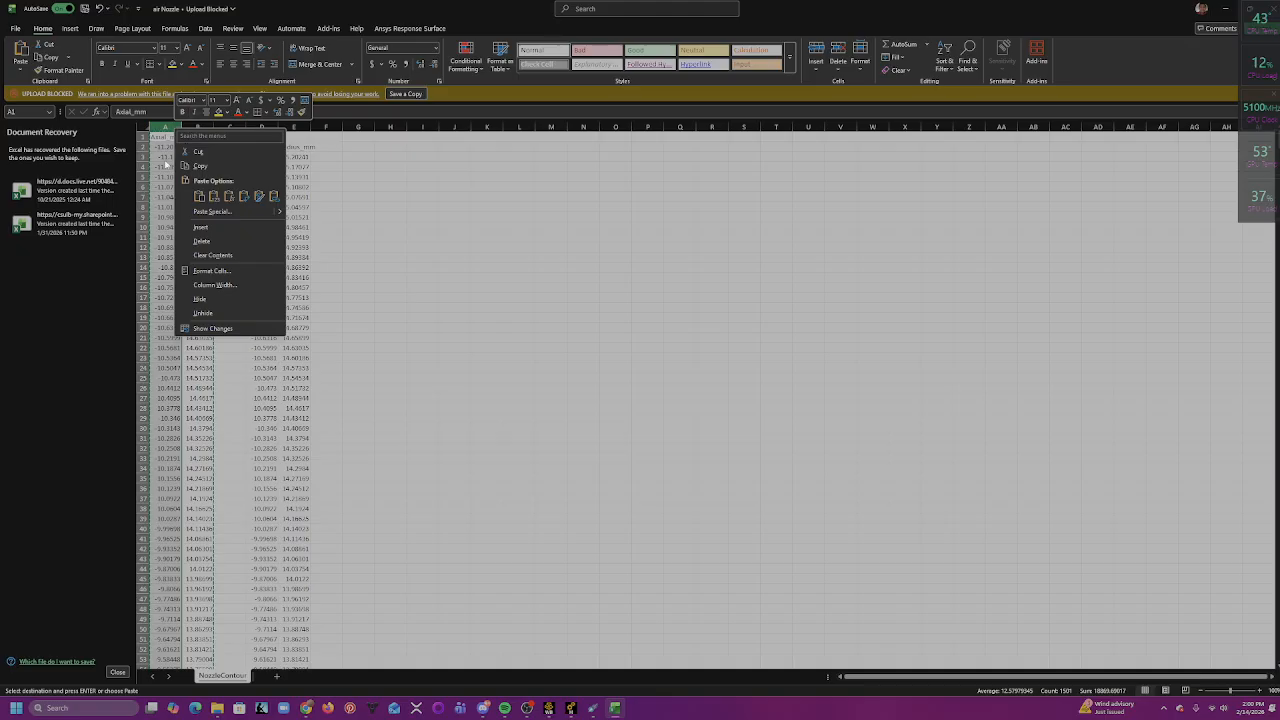
left_click(201, 241)
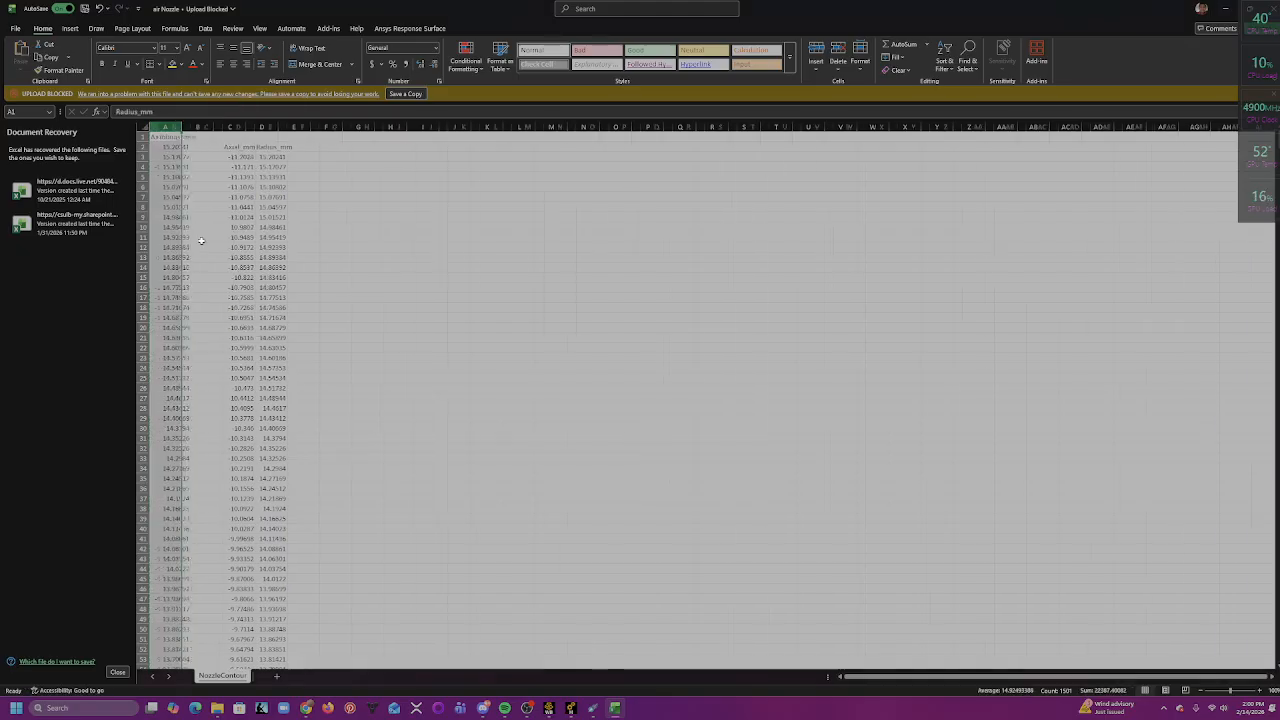
right_click(166, 128)
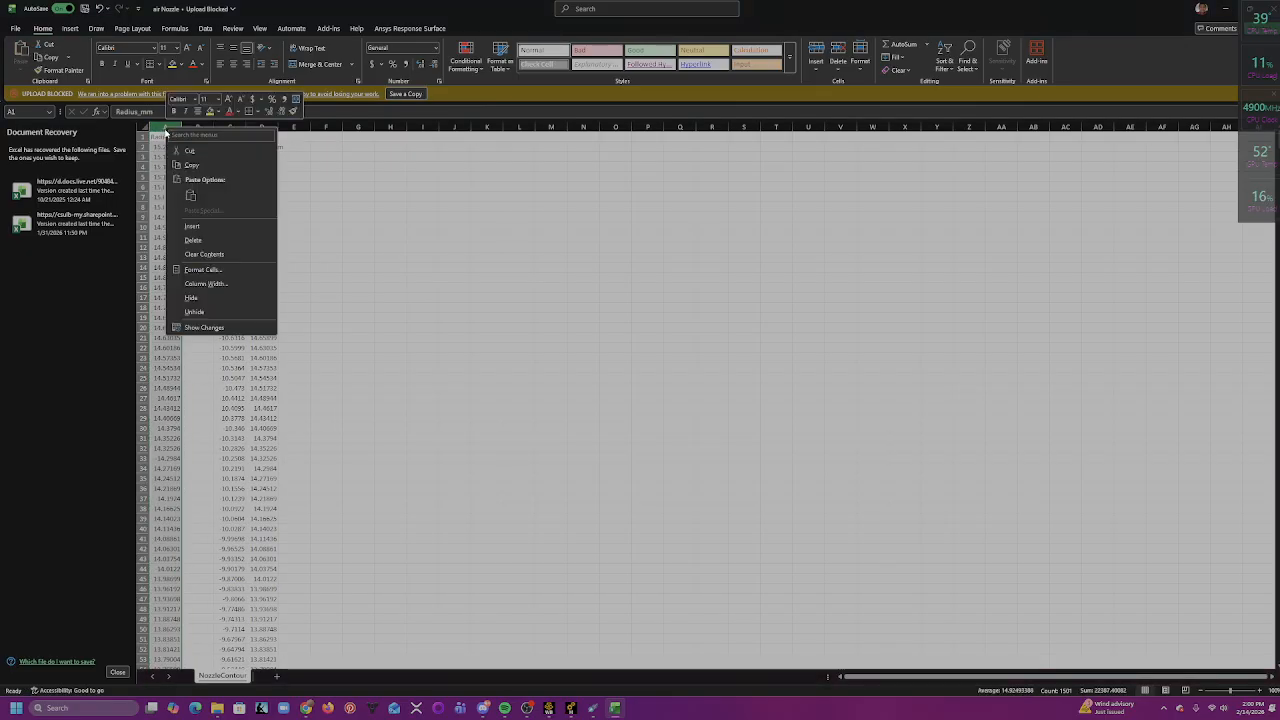
left_click(204, 241)
- Enter 1 in cell A3 and fill it down column A alongside all coordinate rows
left_click(169, 156)
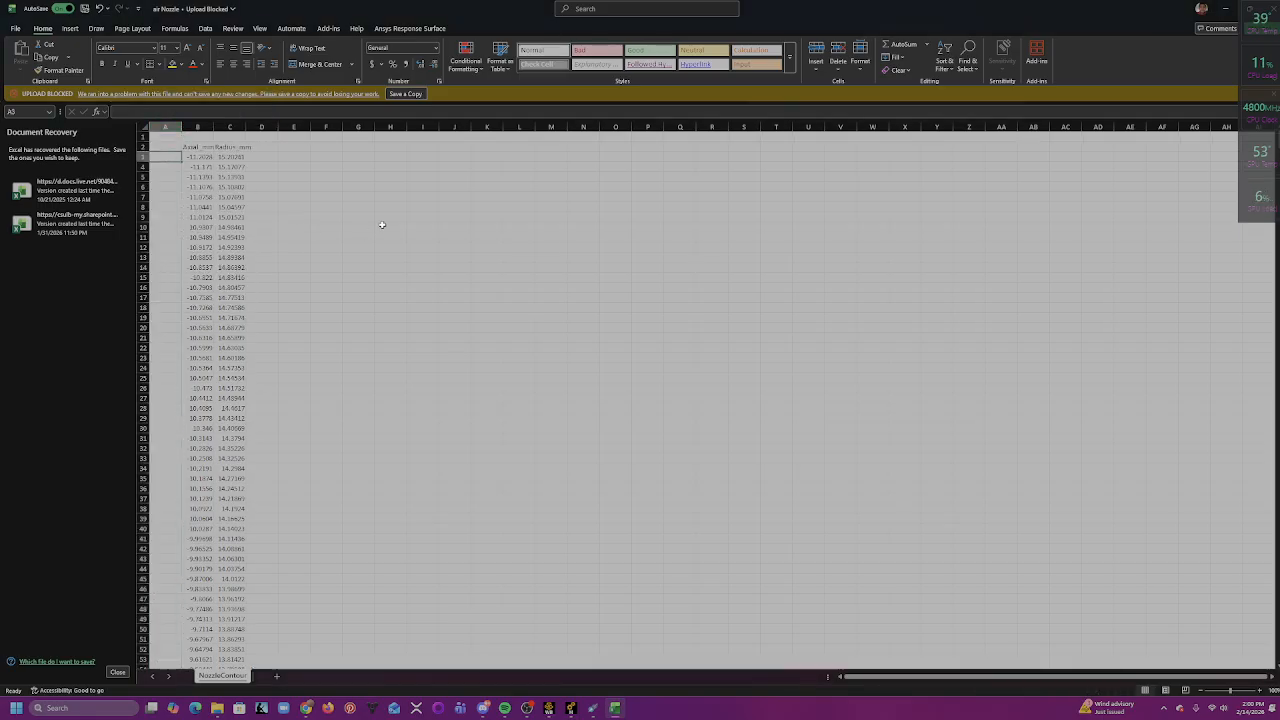
type("1")
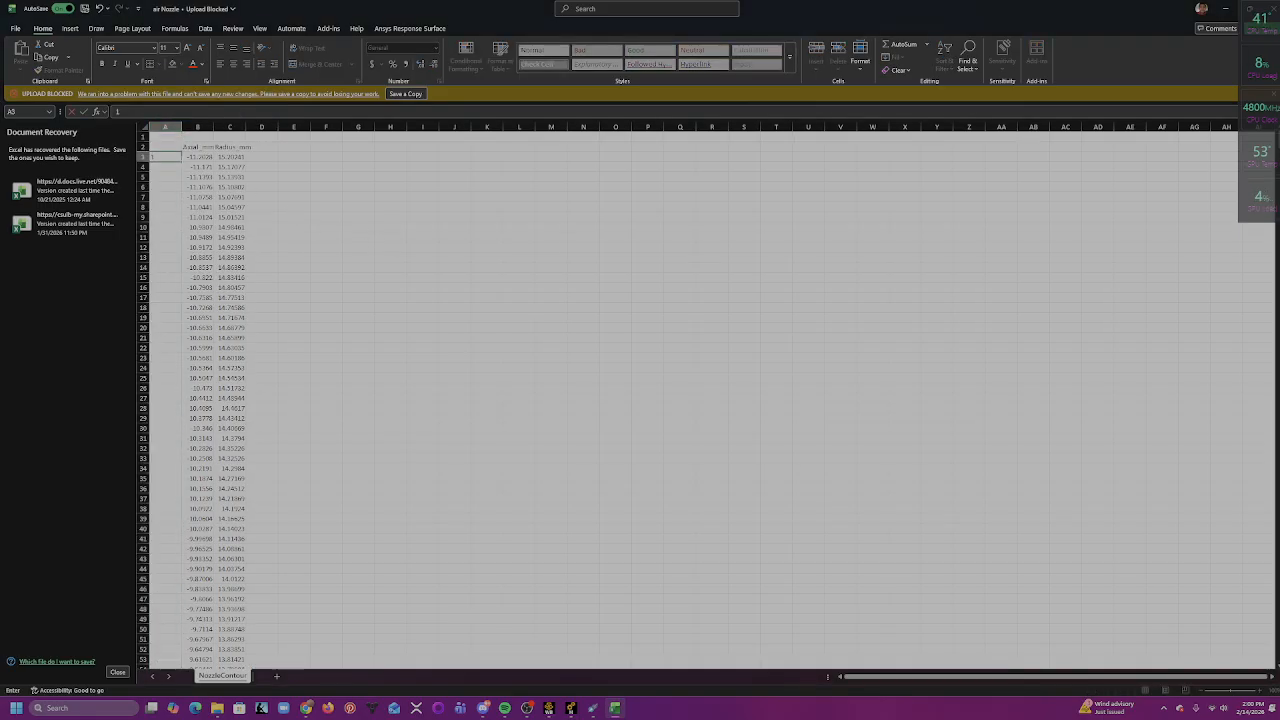
left_click_drag(181, 162, 177, 648)
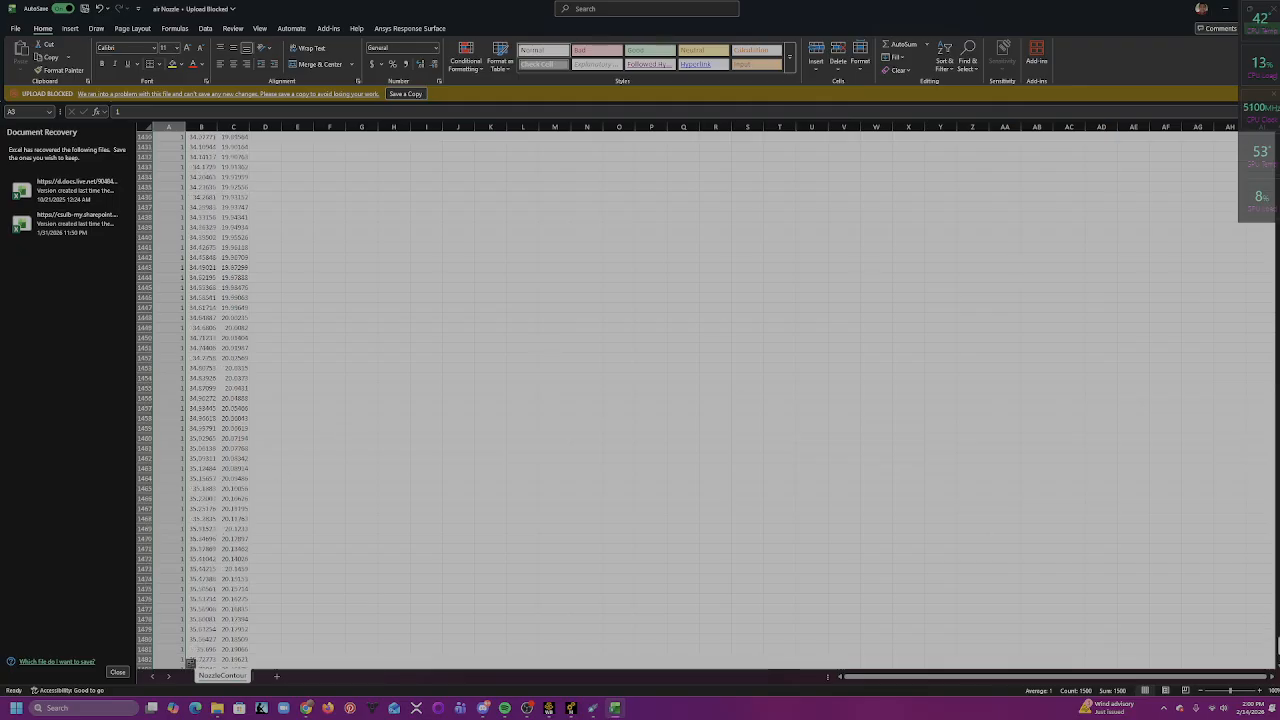
left_click_drag(1277, 648, 1277, 140)
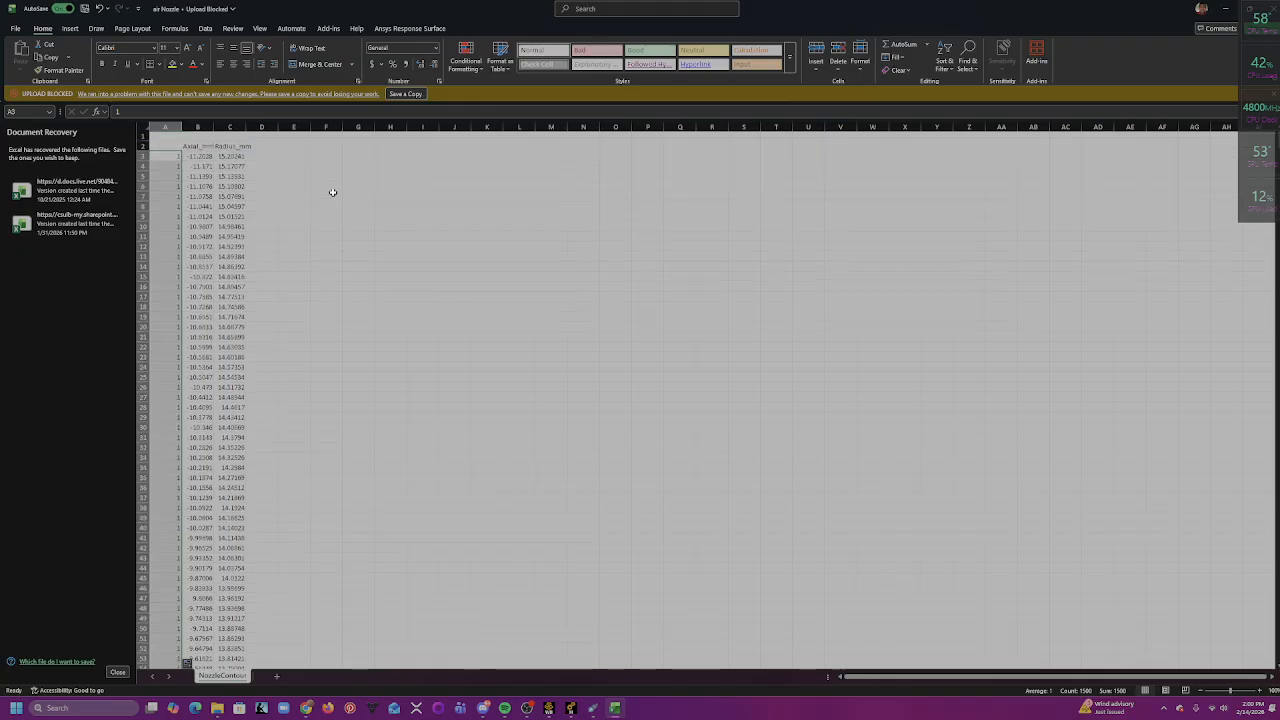
- Clear the Axial_mm and Radius_mm headers from cells B2 and C2
left_click(203, 147)
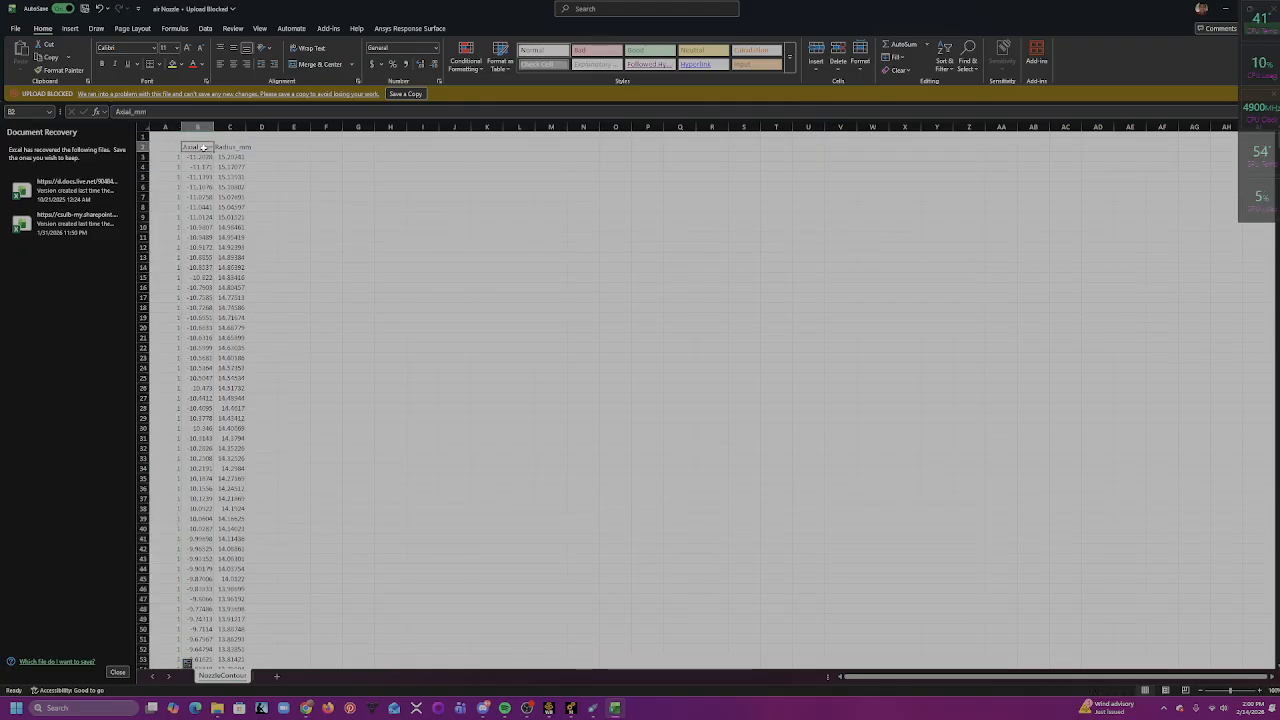
key("BackSpace")
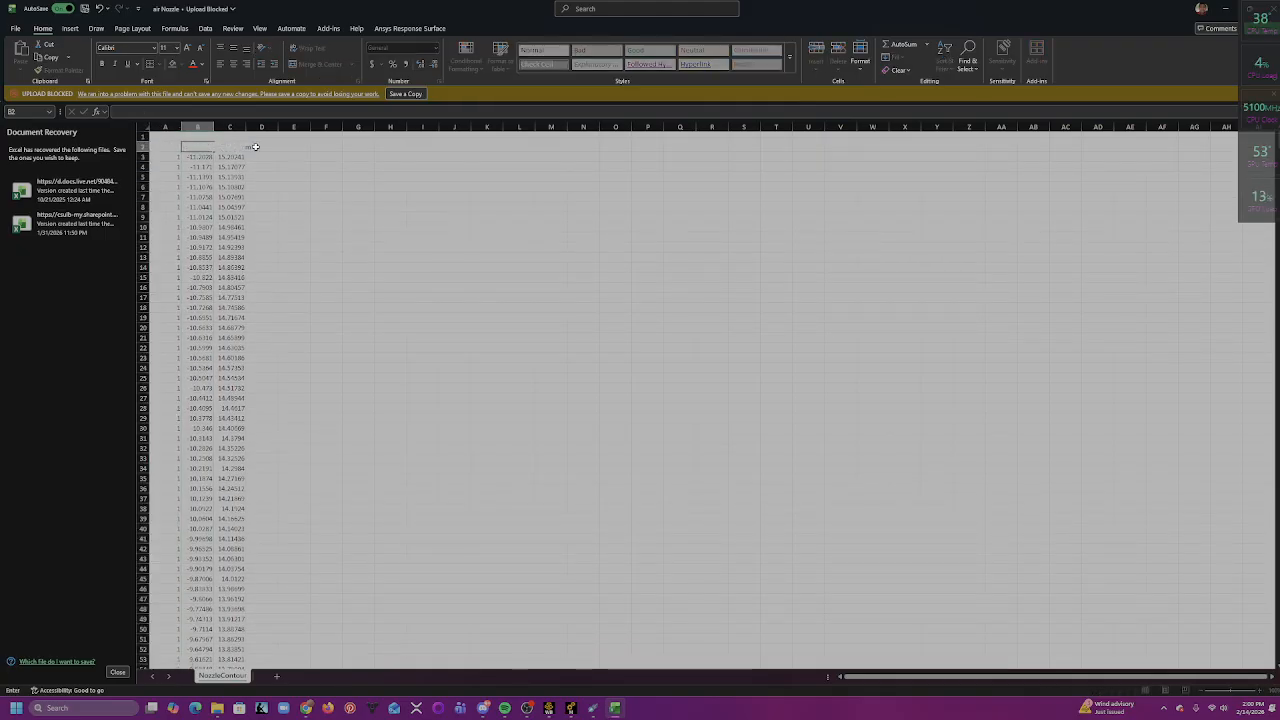
key("Tab")
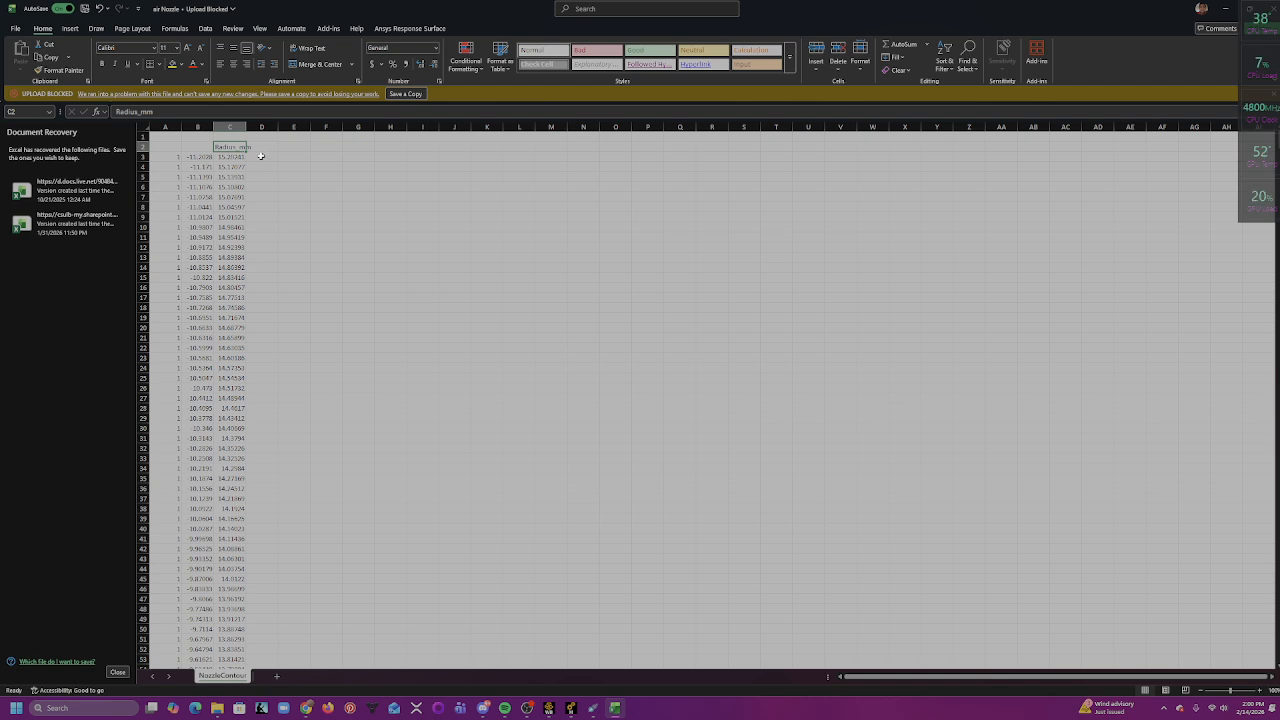
key("BackSpace")
key("Return")
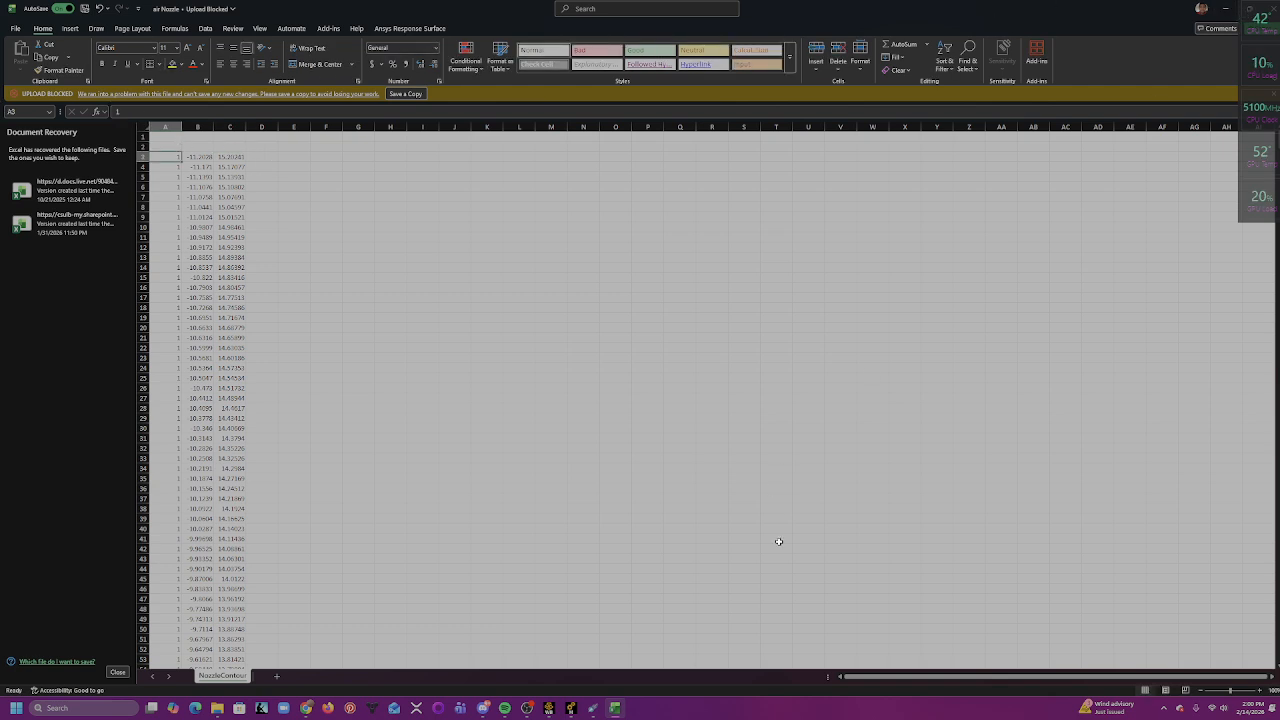
left_click(526, 709)
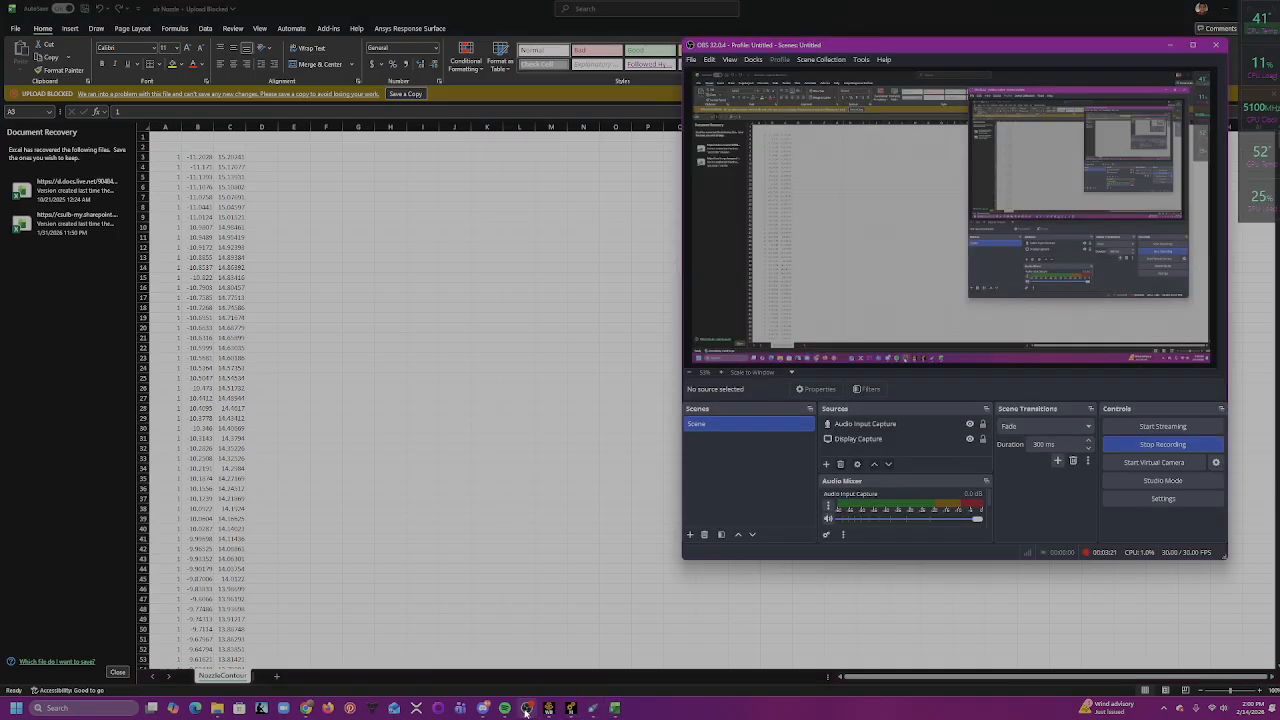
left_click(526, 709)
left_click(209, 166)
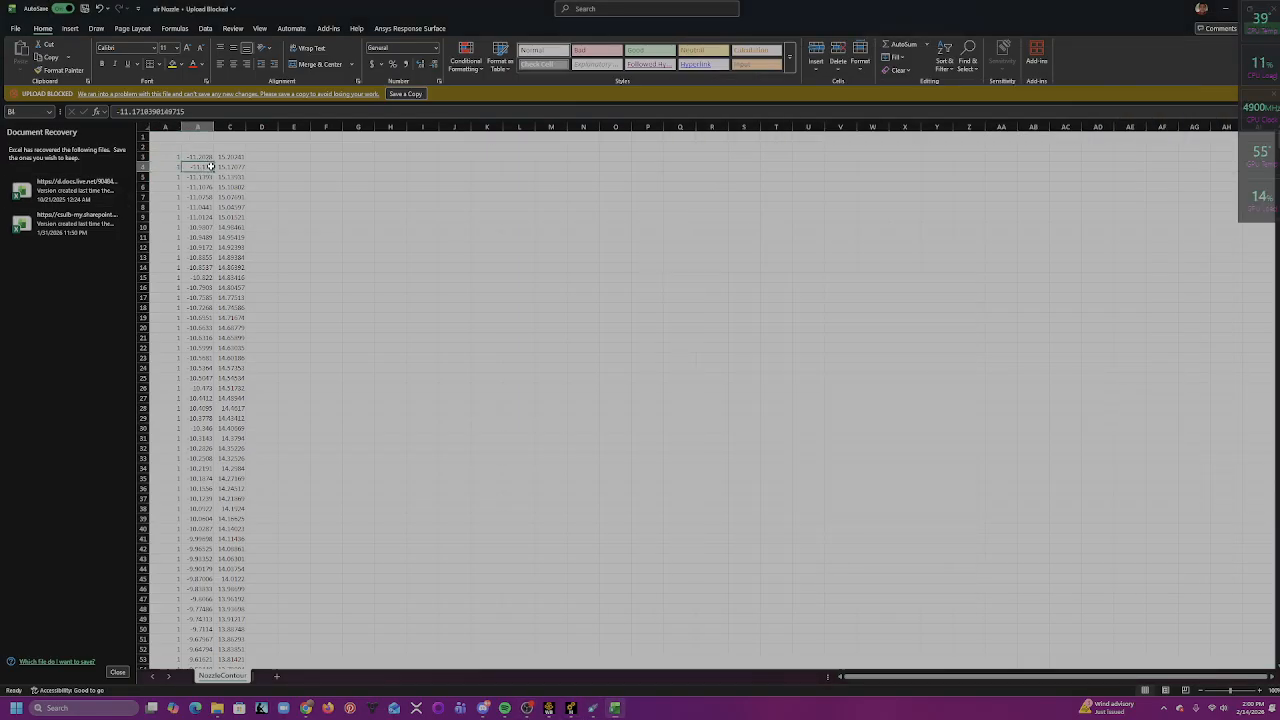
left_click_drag(172, 157, 233, 272)
left_click(200, 317)
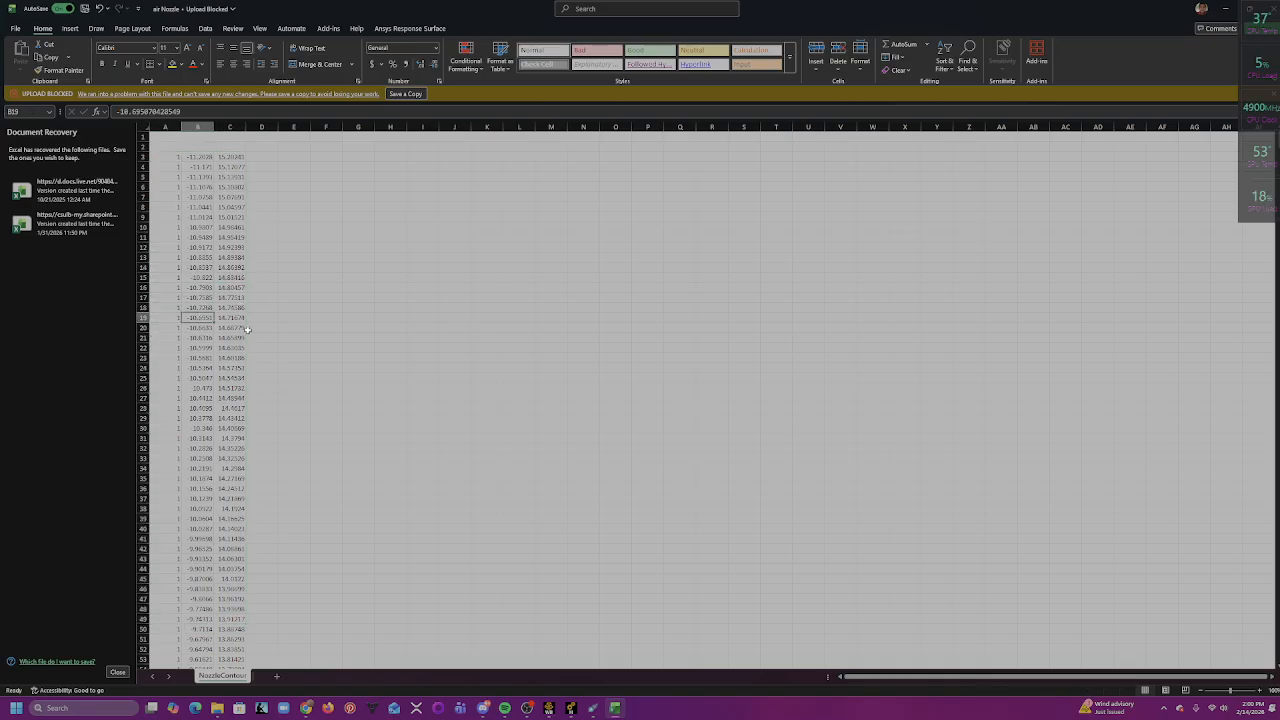
- Copy the entire three-column data block and minimize the workbook to reach the desktop
key("ctrl+a")
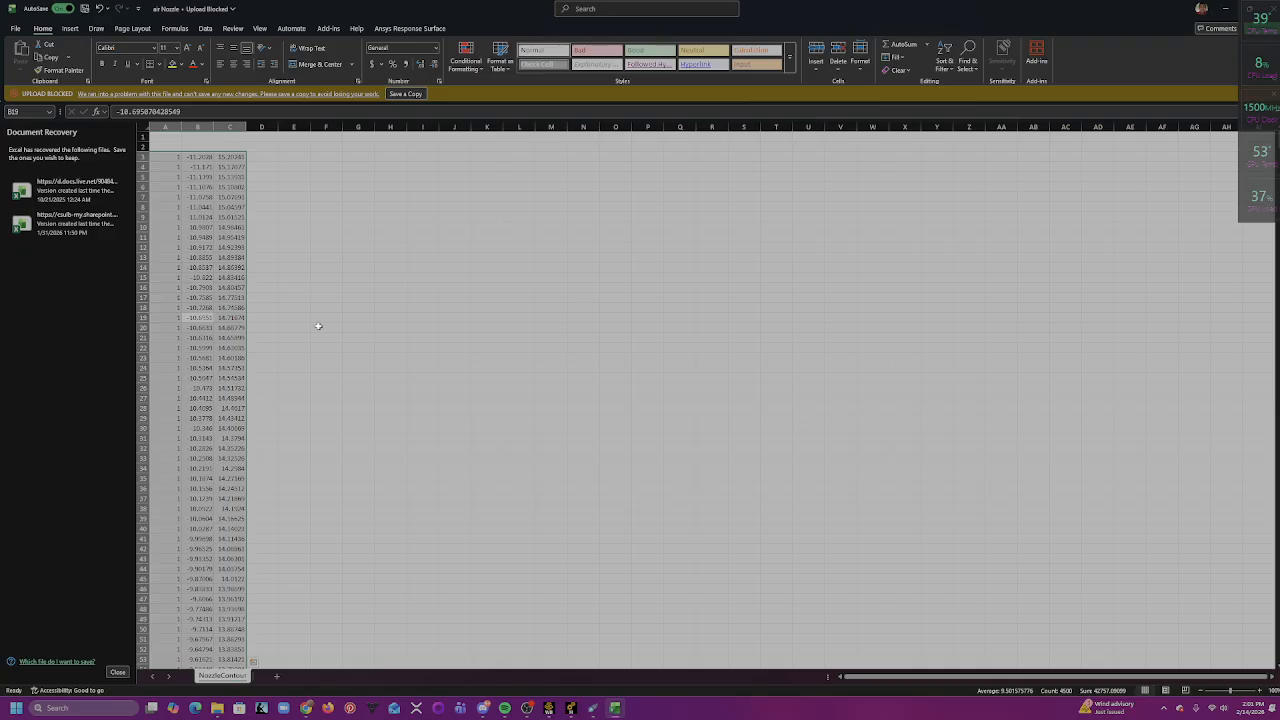
key("ctrl+c")
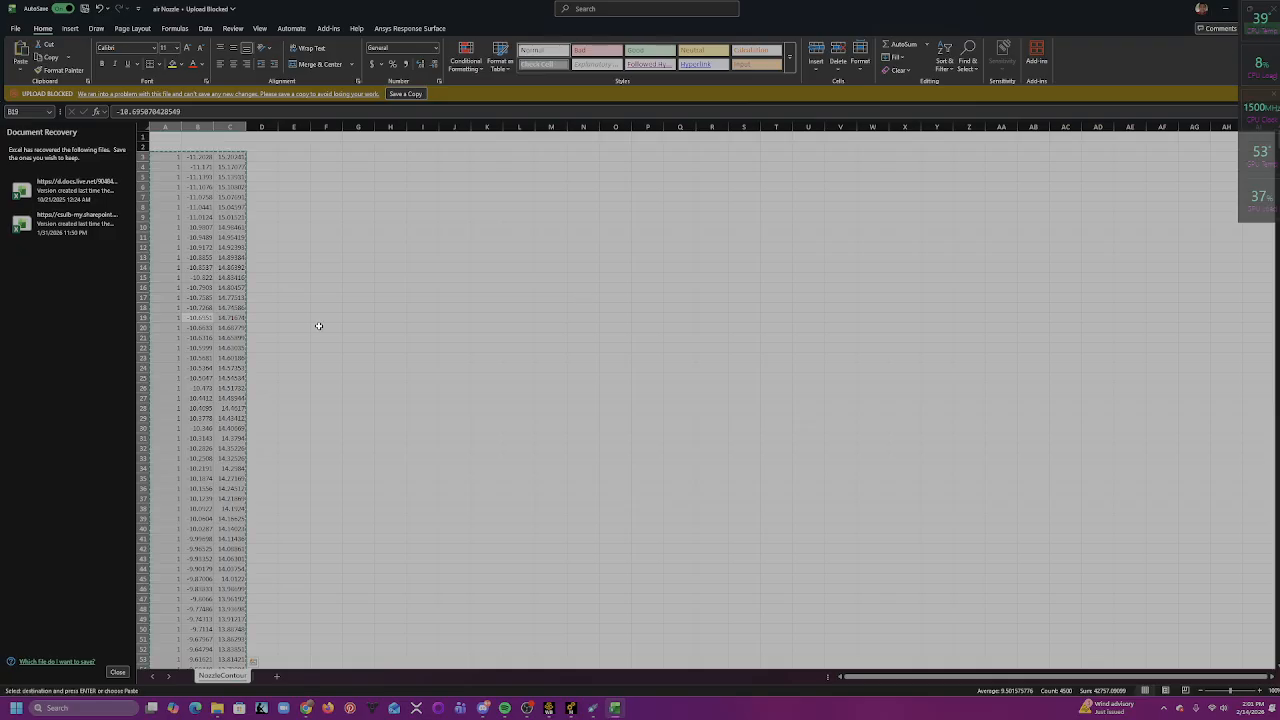
left_click(1222, 14)
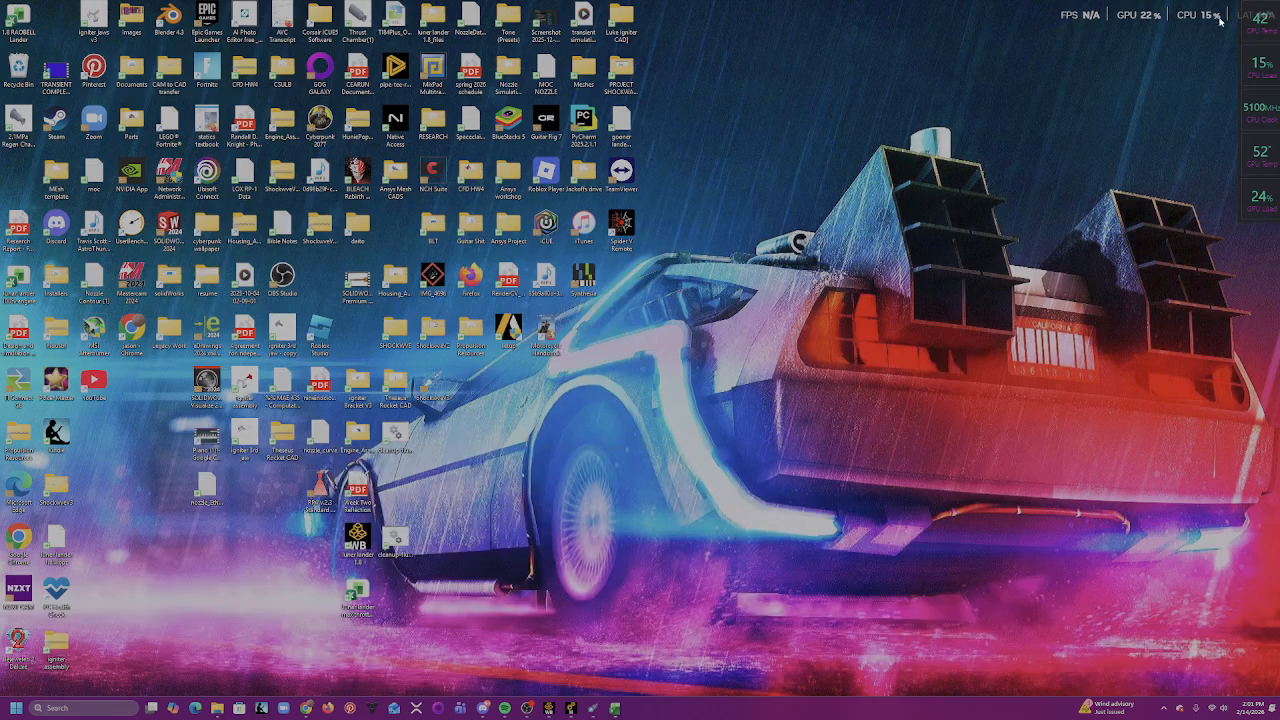
- Create a new text document on the desktop and name it Air Nozzle 1
right_click(723, 228)
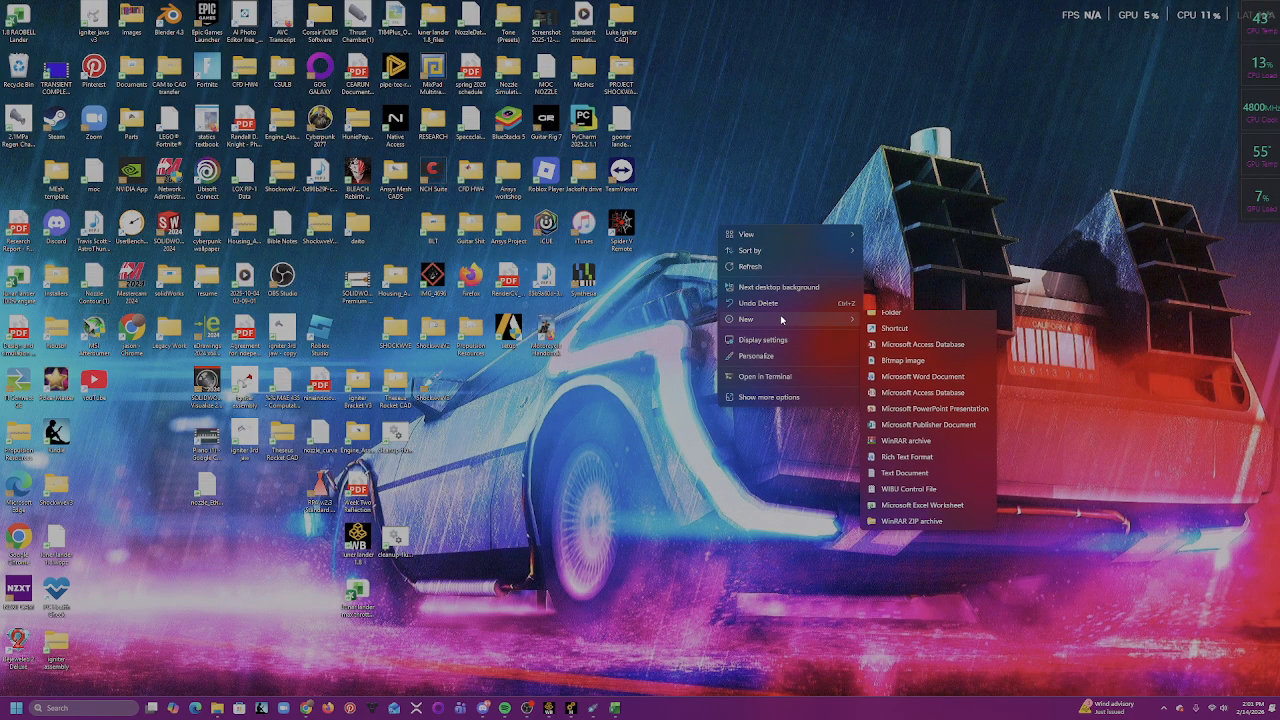
left_click(766, 212)
right_click(769, 236)
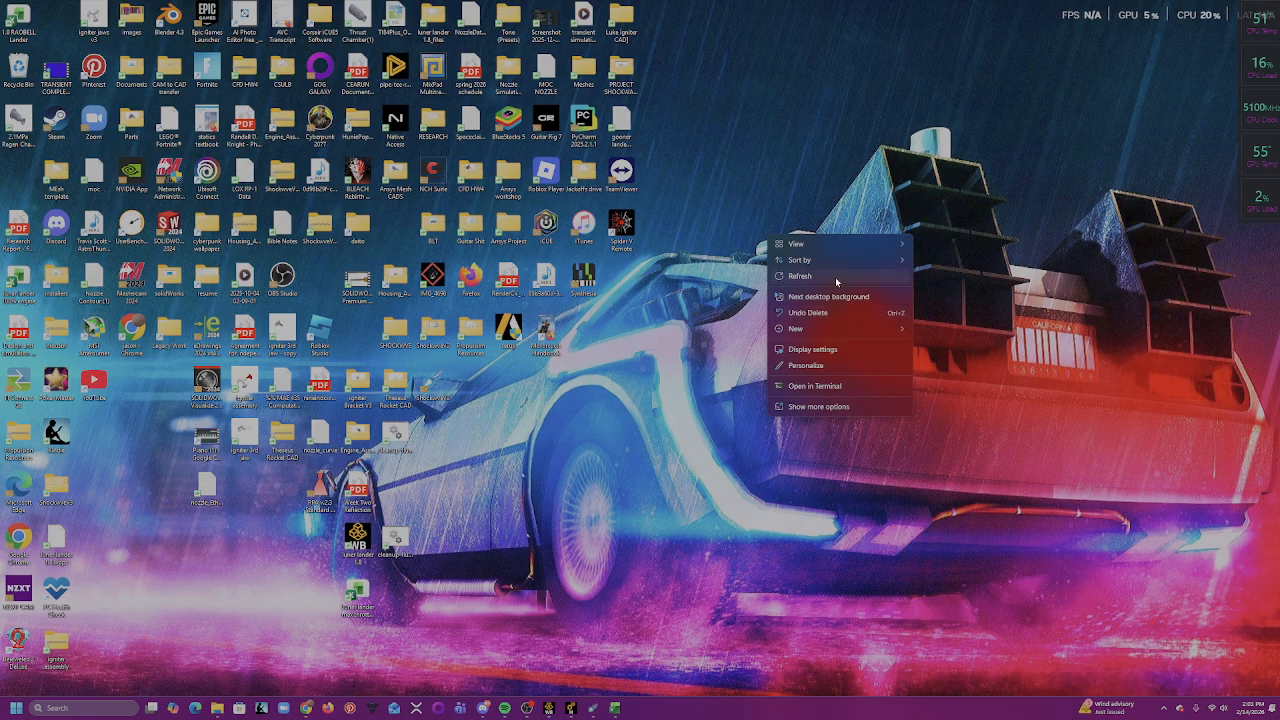
mouse_move(850, 329)
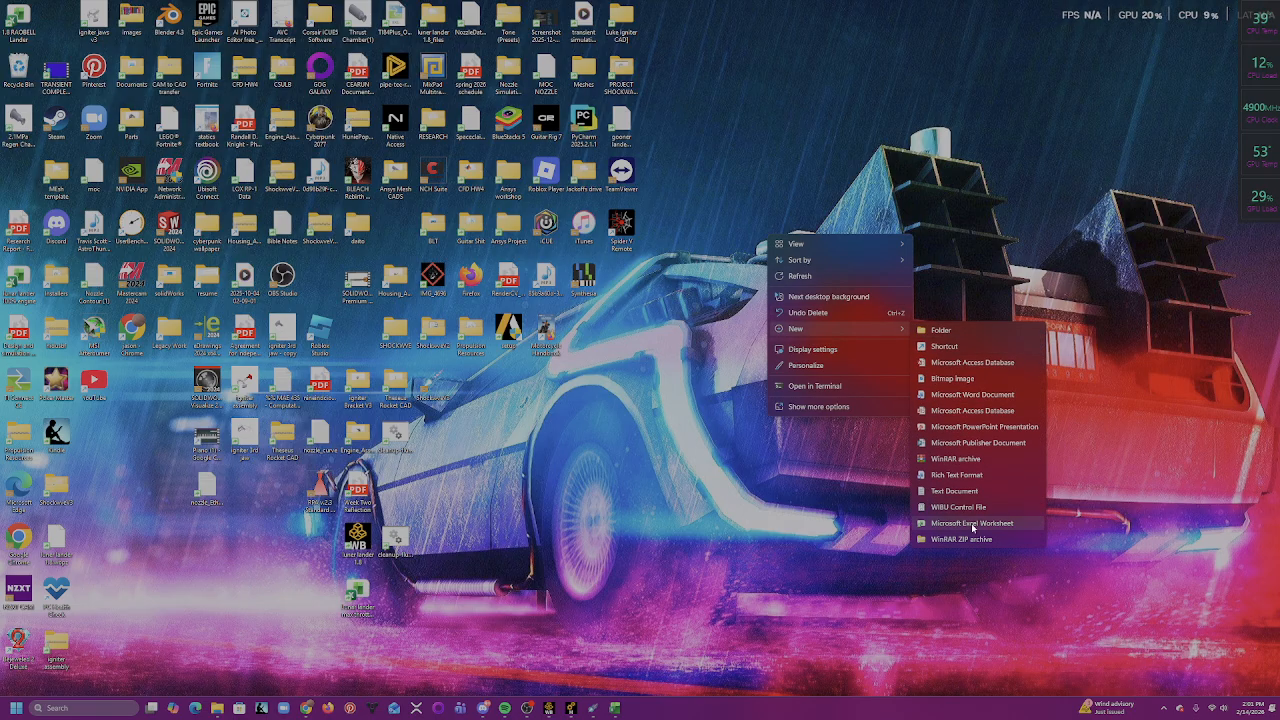
left_click(977, 491)
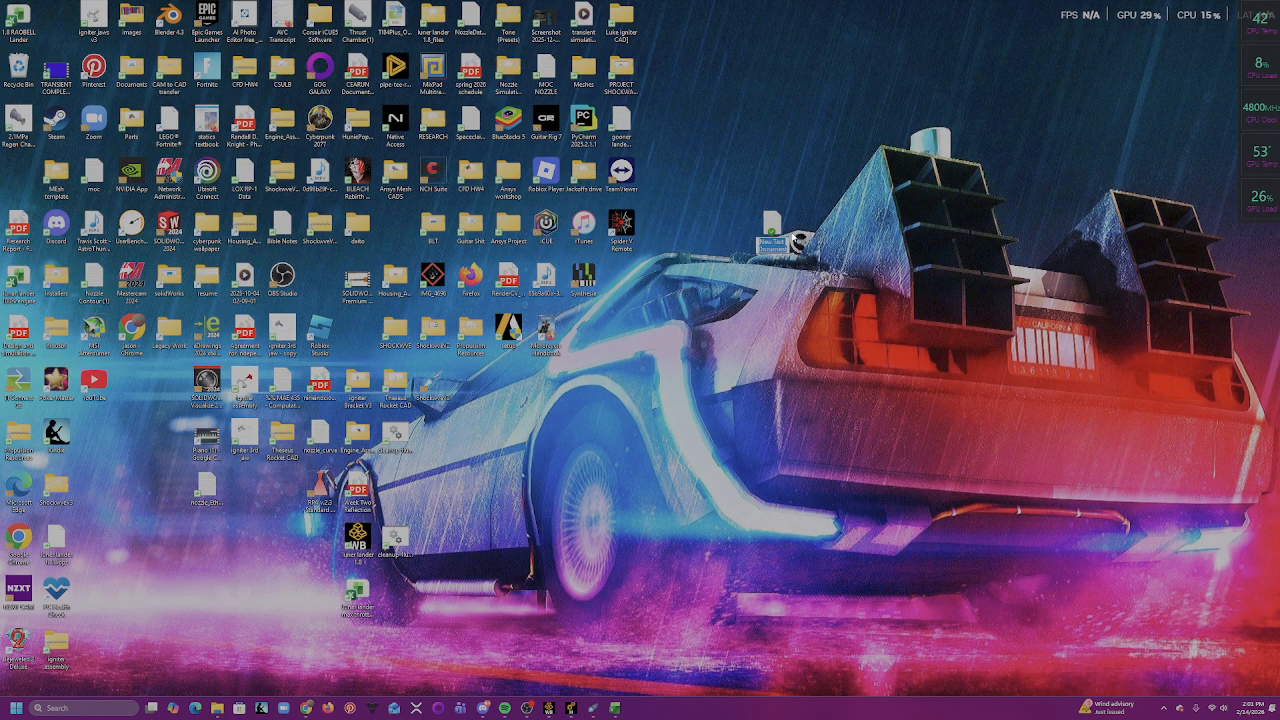
type("Air")
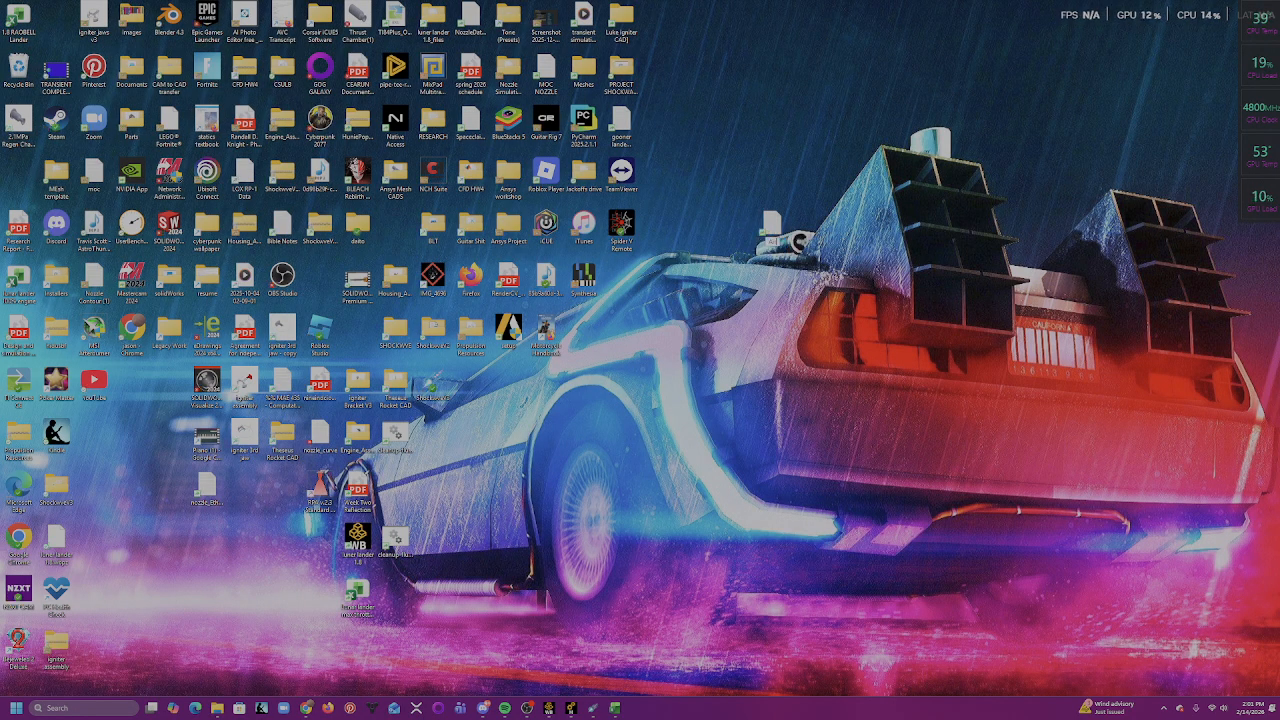
type(" Nozzle")
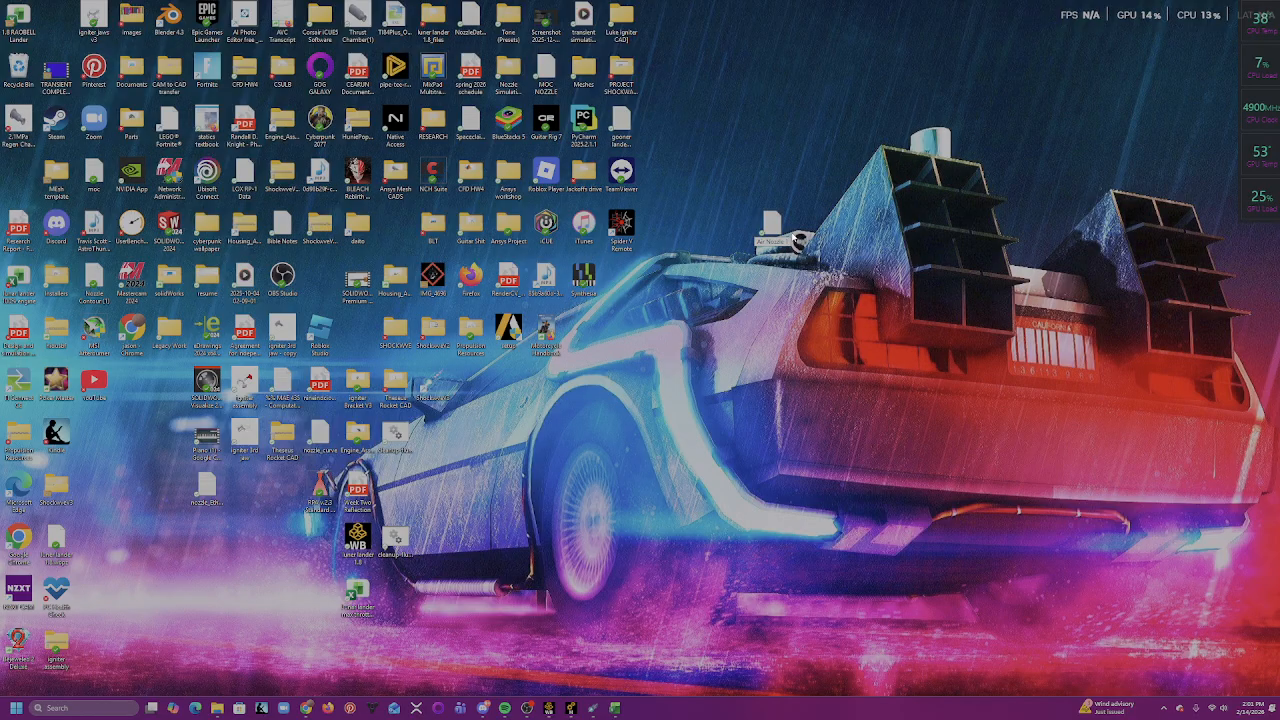
key("Return")
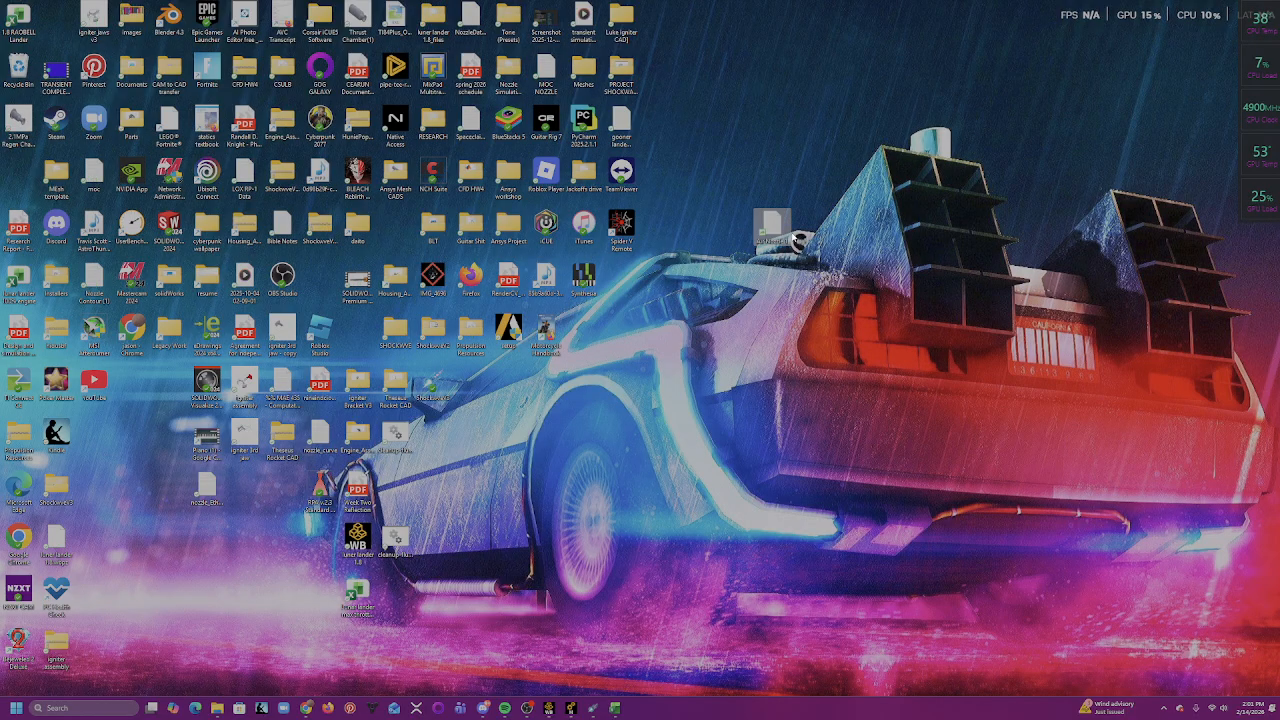
- Open the new Air Nozzle text file in Notepad and paste the copied three-column coordinates into it
double_click(773, 232)
key("ctrl+v")
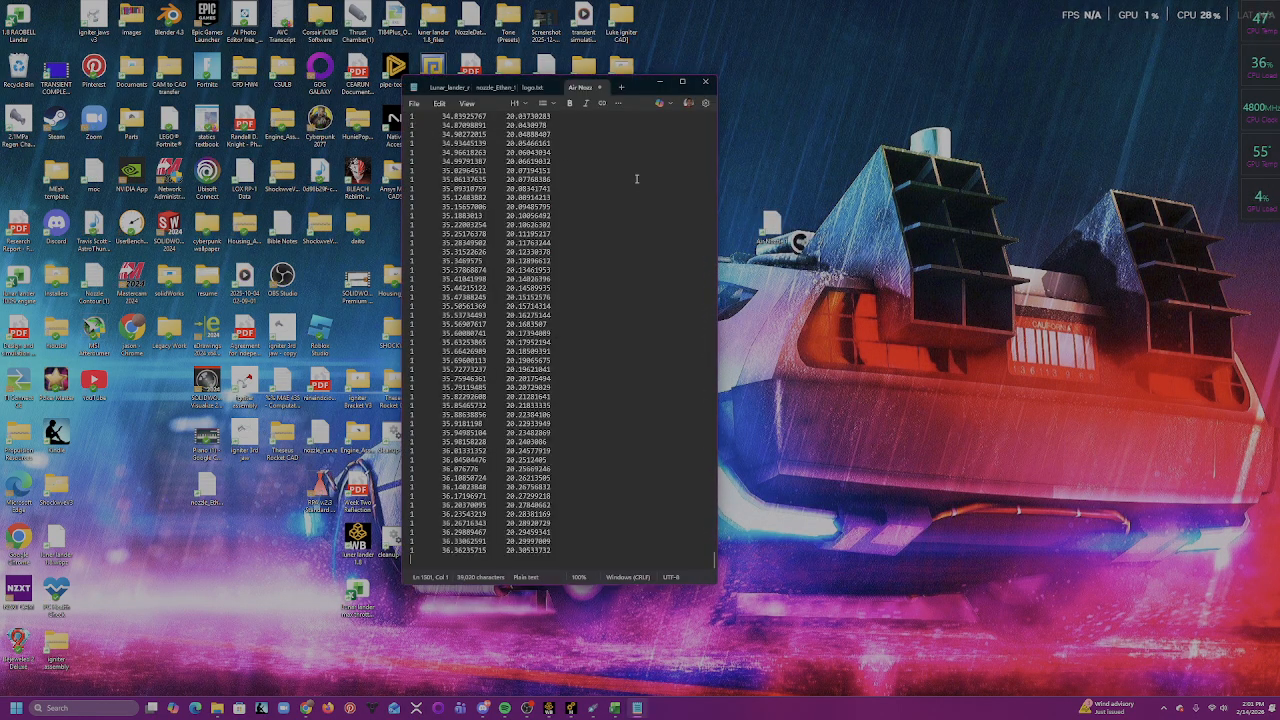
scroll(600, 180, "up", 20)
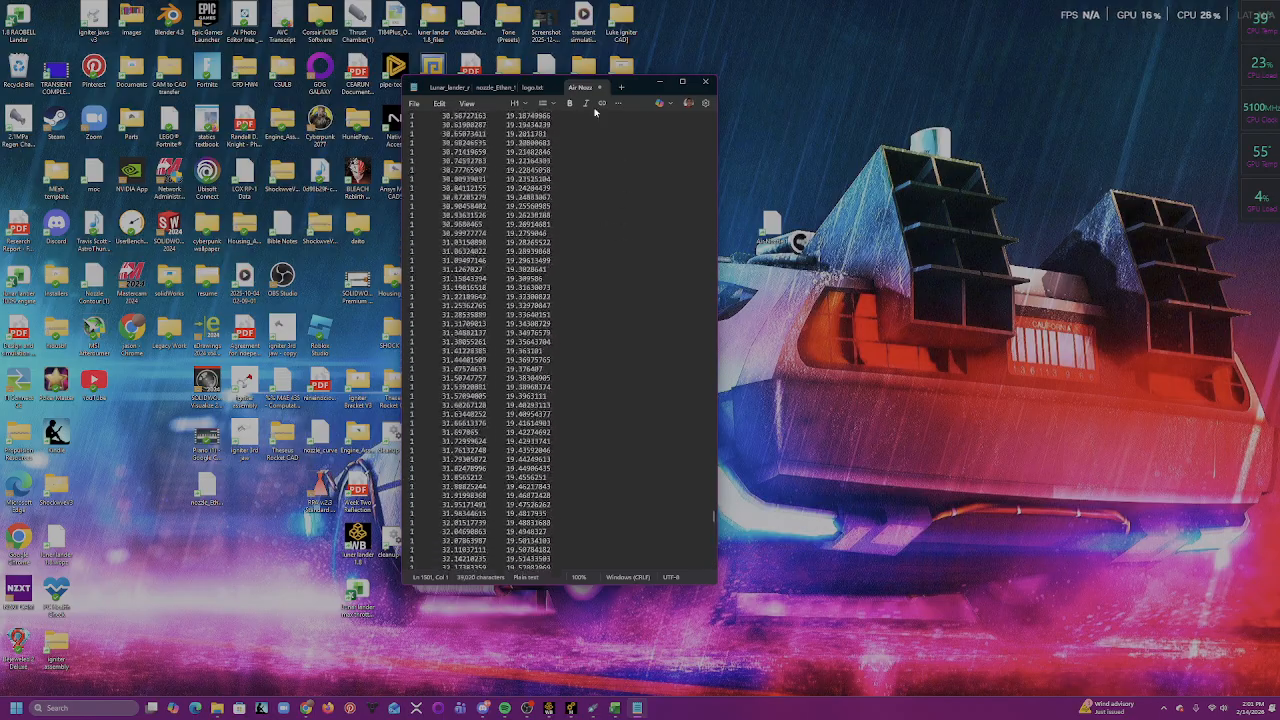
- Close the other files open in Notepad so that only the Air Nozzle text file remains
left_click(532, 88)
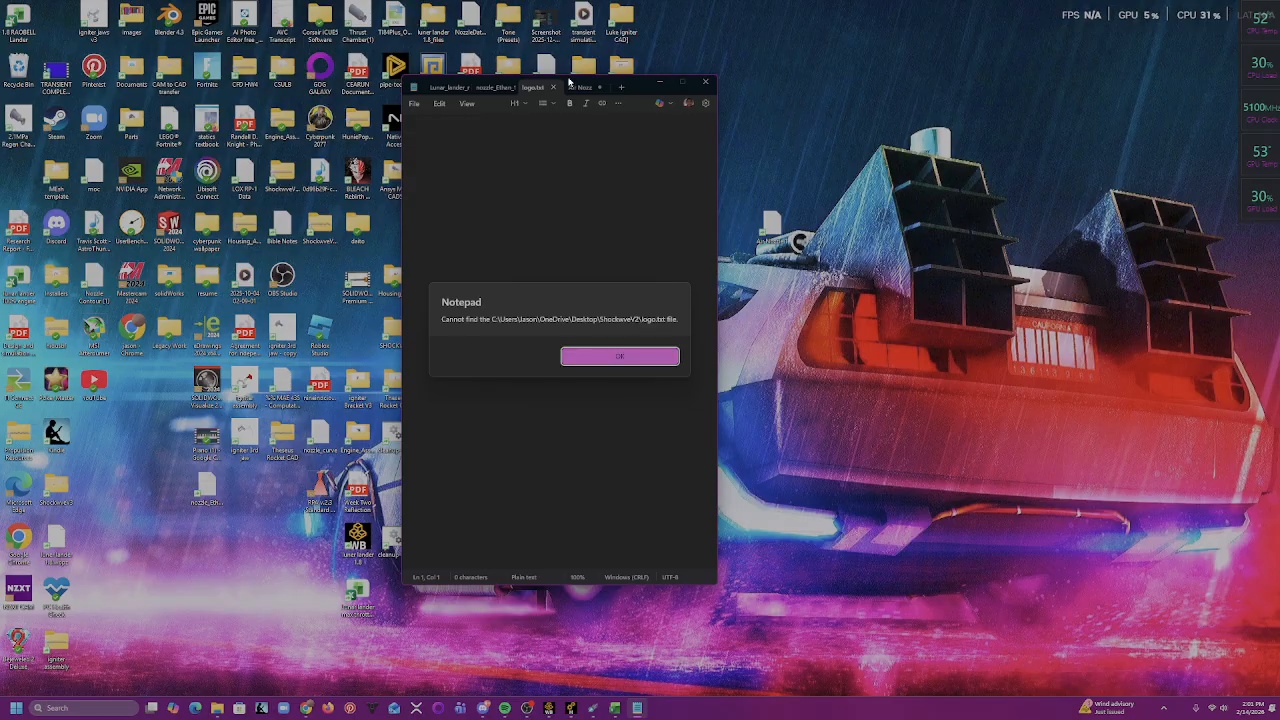
key("Return")
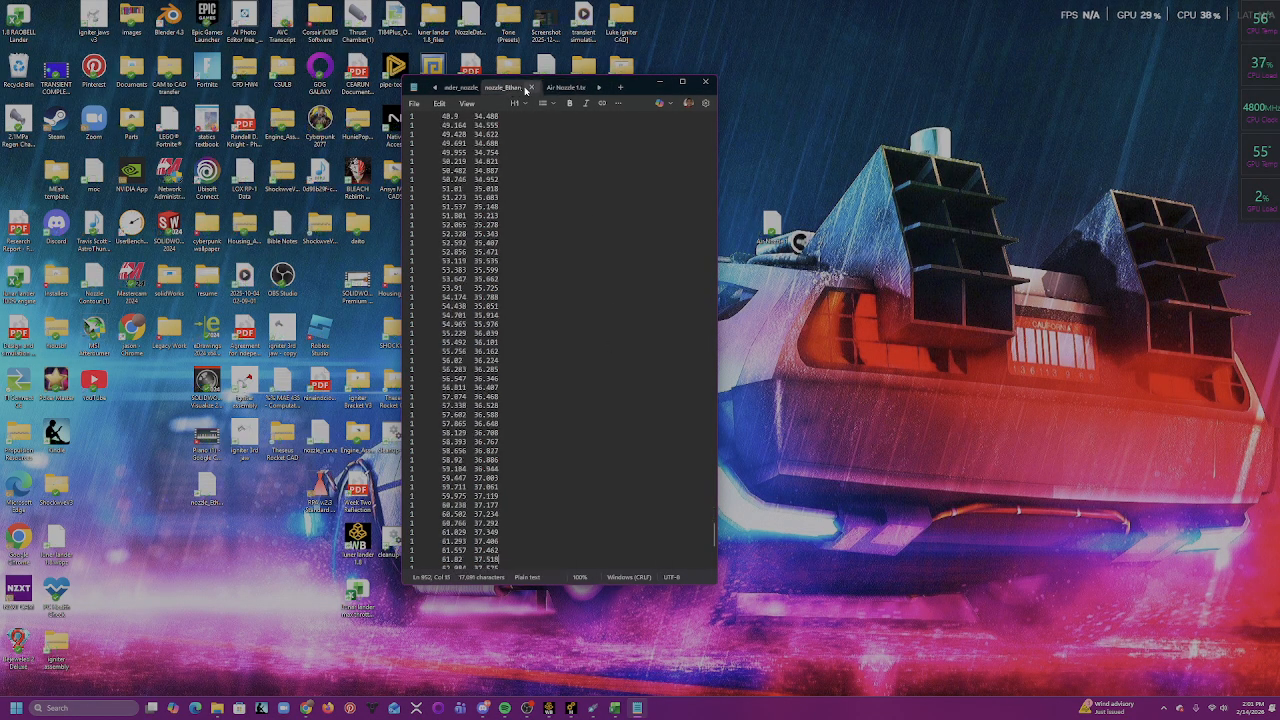
left_click(526, 88)
left_click(533, 88)
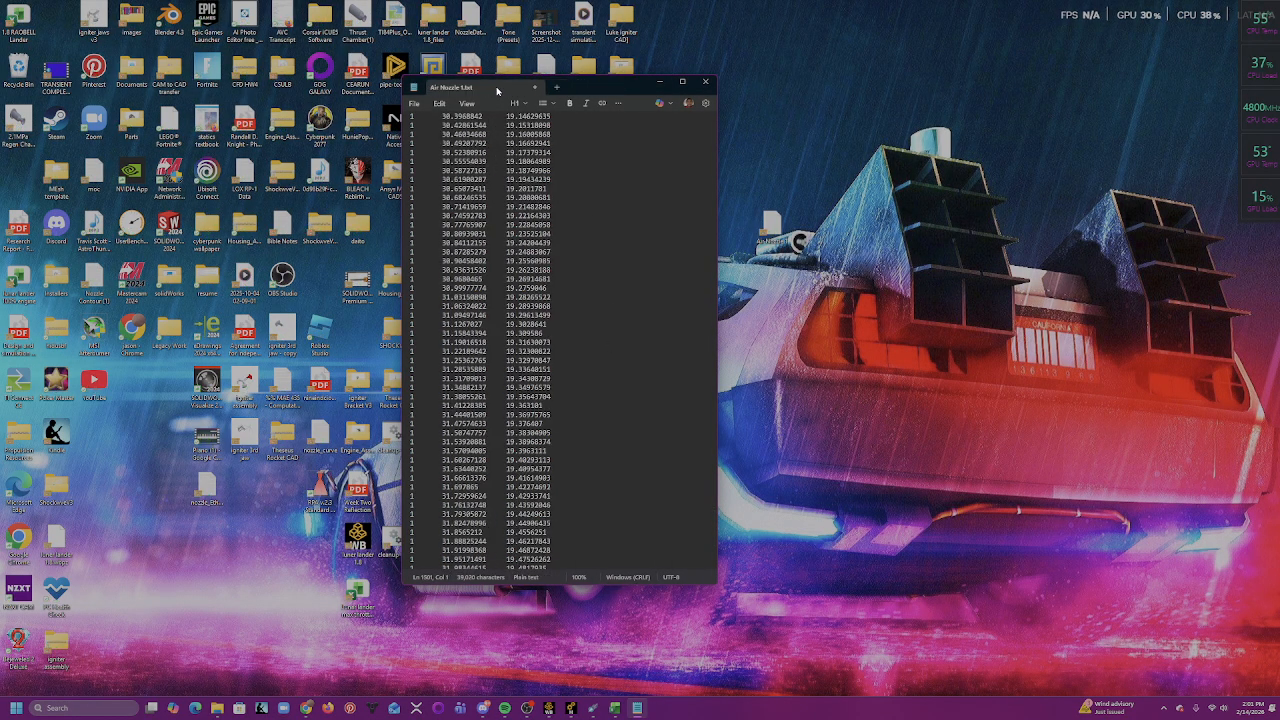
- Check the pasted coordinates back to the first row and close the Notepad window
scroll(506, 167, "up", 2)
left_click(506, 168)
left_click_drag(713, 514, 709, 122)
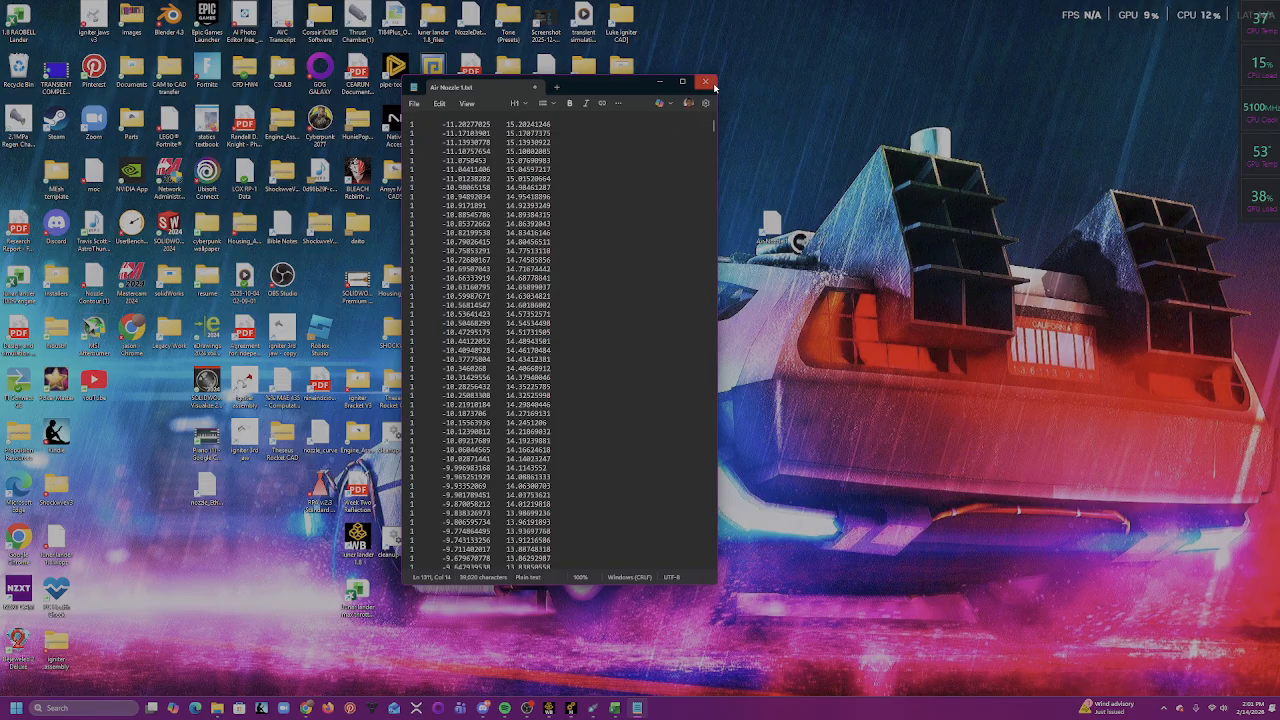
left_click(712, 84)
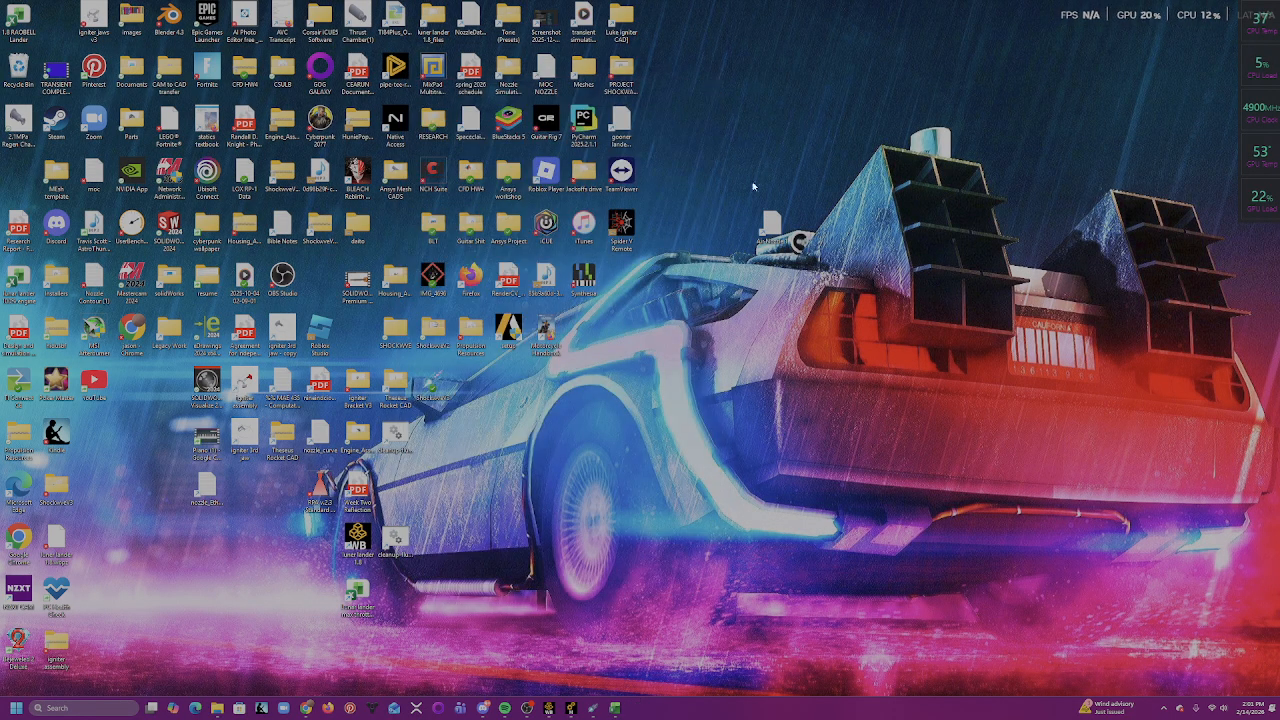
- Recheck the contents of the Air Nozzle text file, close it and place its icon beside the other desktop icons
double_click(770, 228)
left_click(707, 83)
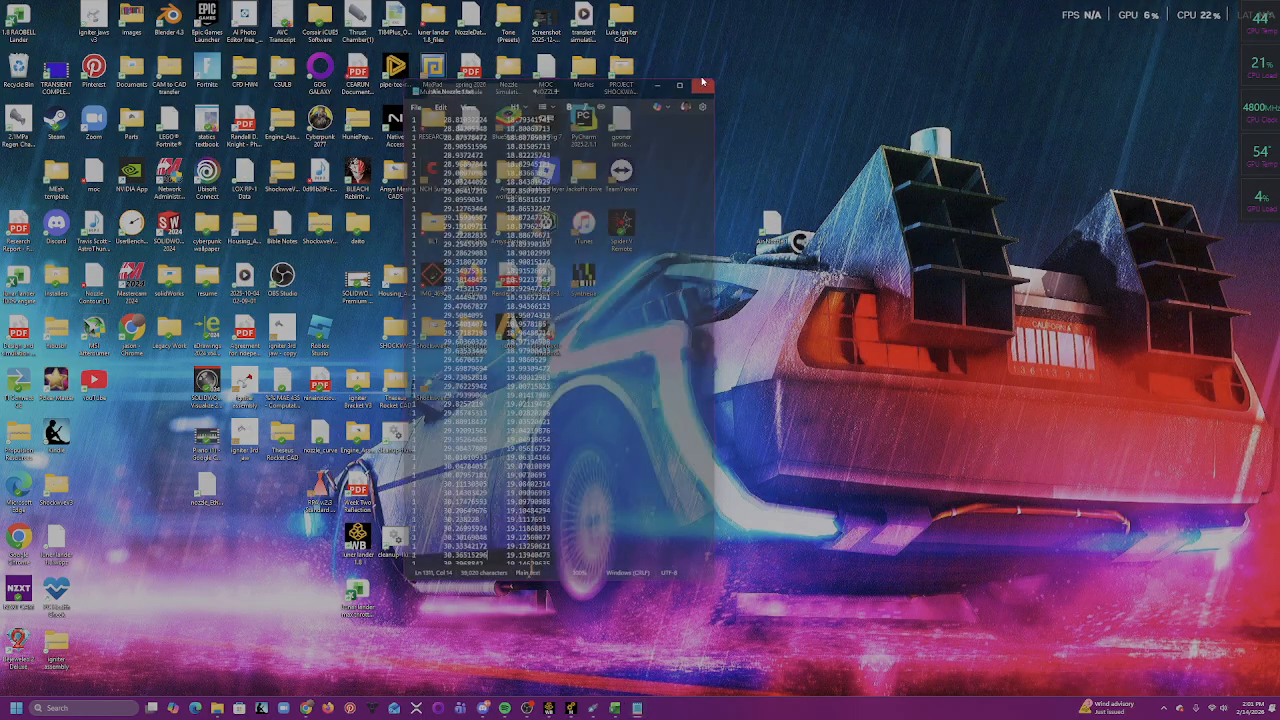
left_click_drag(766, 232, 588, 338)
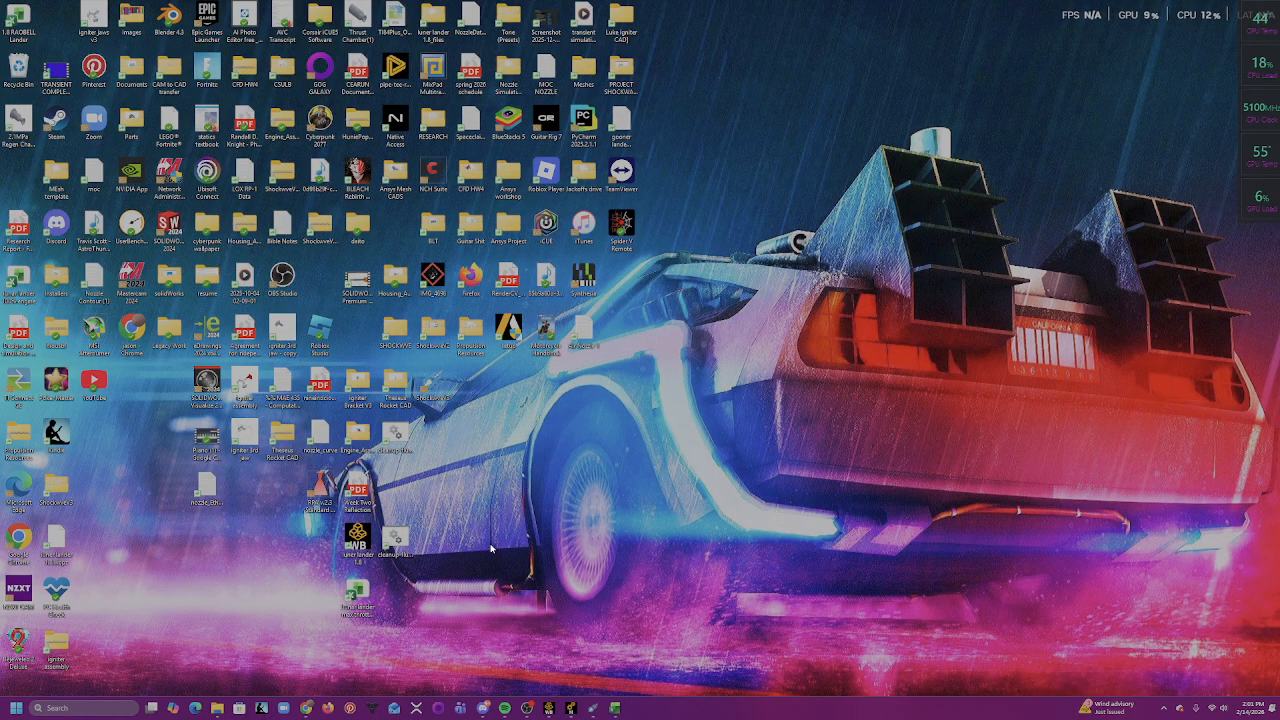
- Switch to Ansys by launching Workbench 2025 R2 and maximize its unsaved project window
left_click(97, 708)
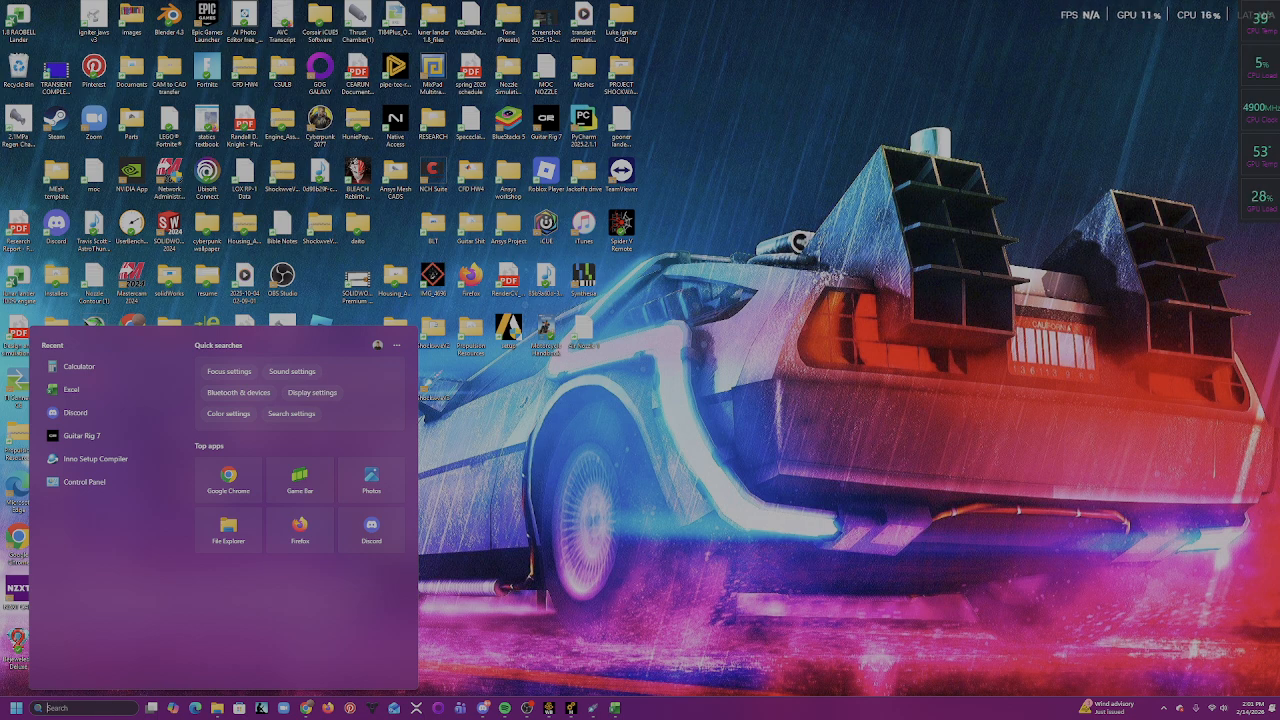
type("wo")
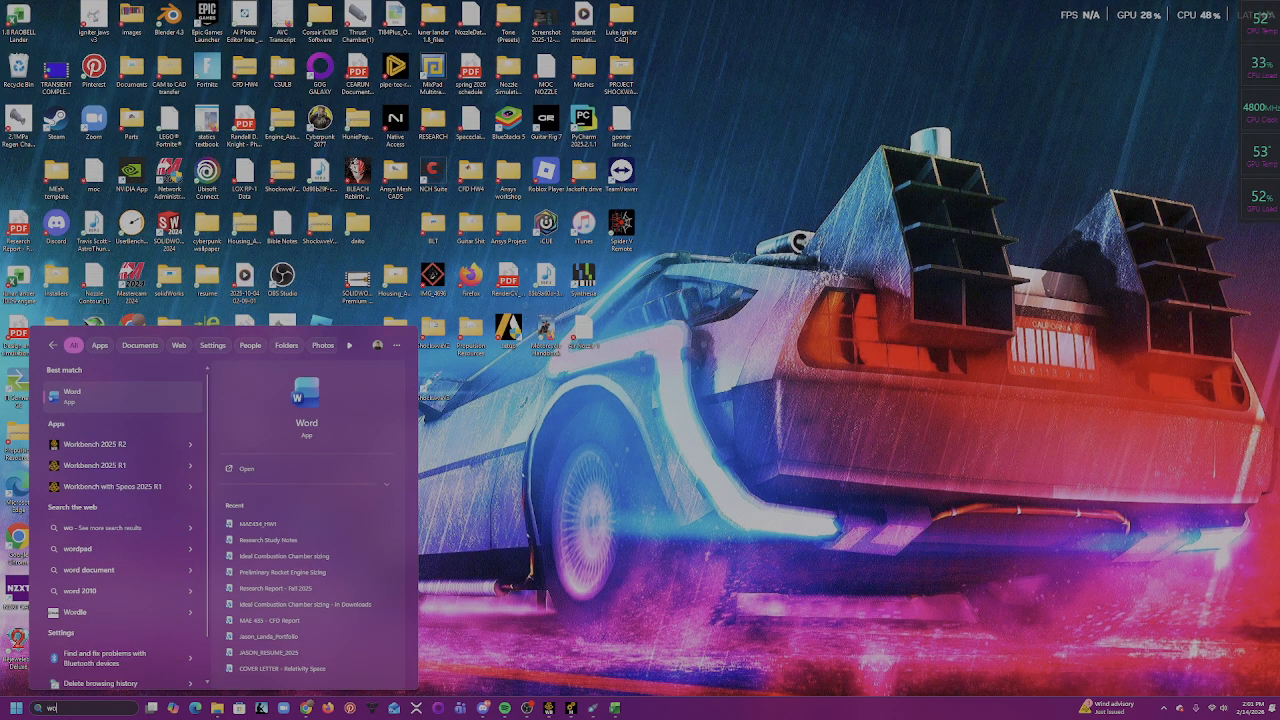
type("rk")
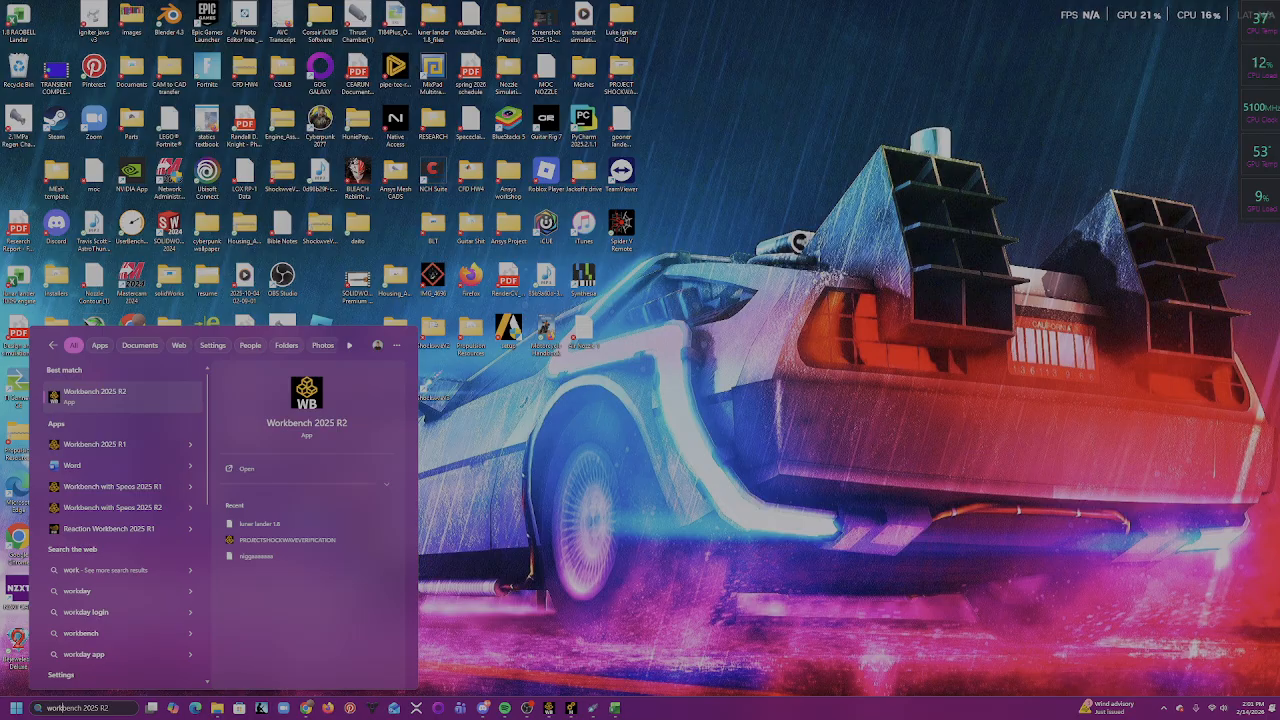
left_click(136, 398)
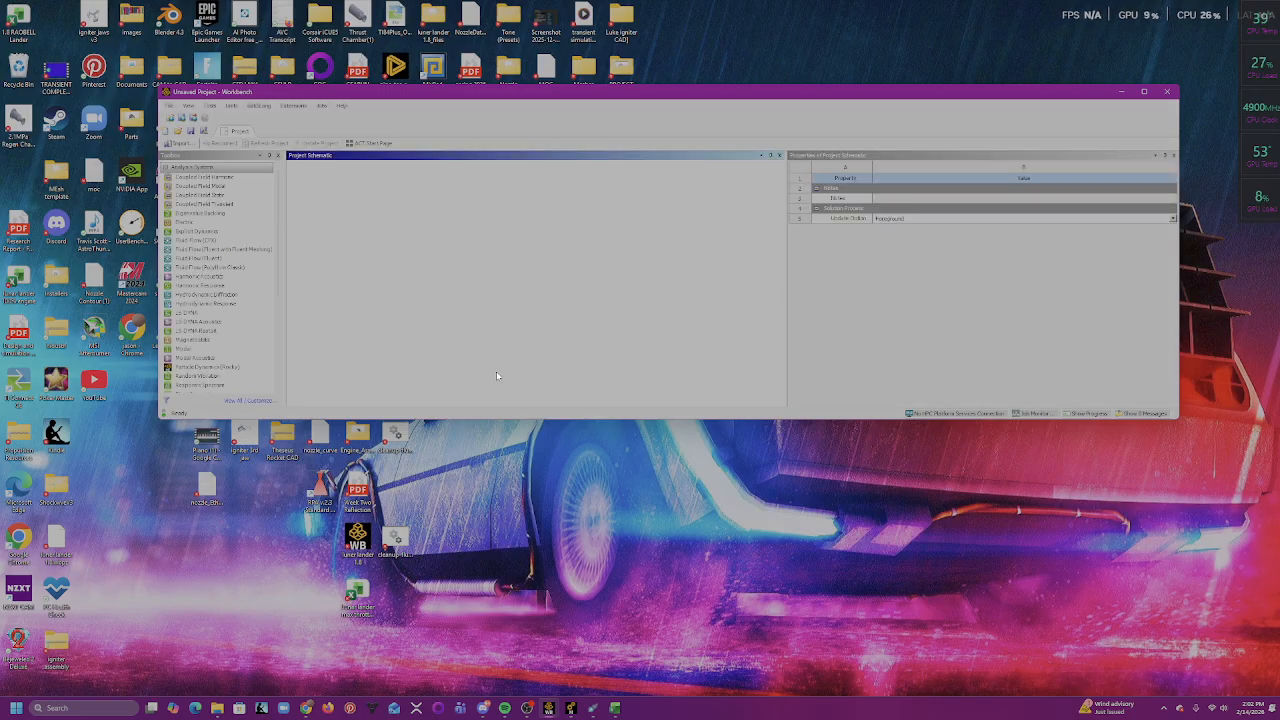
left_click(1144, 91)
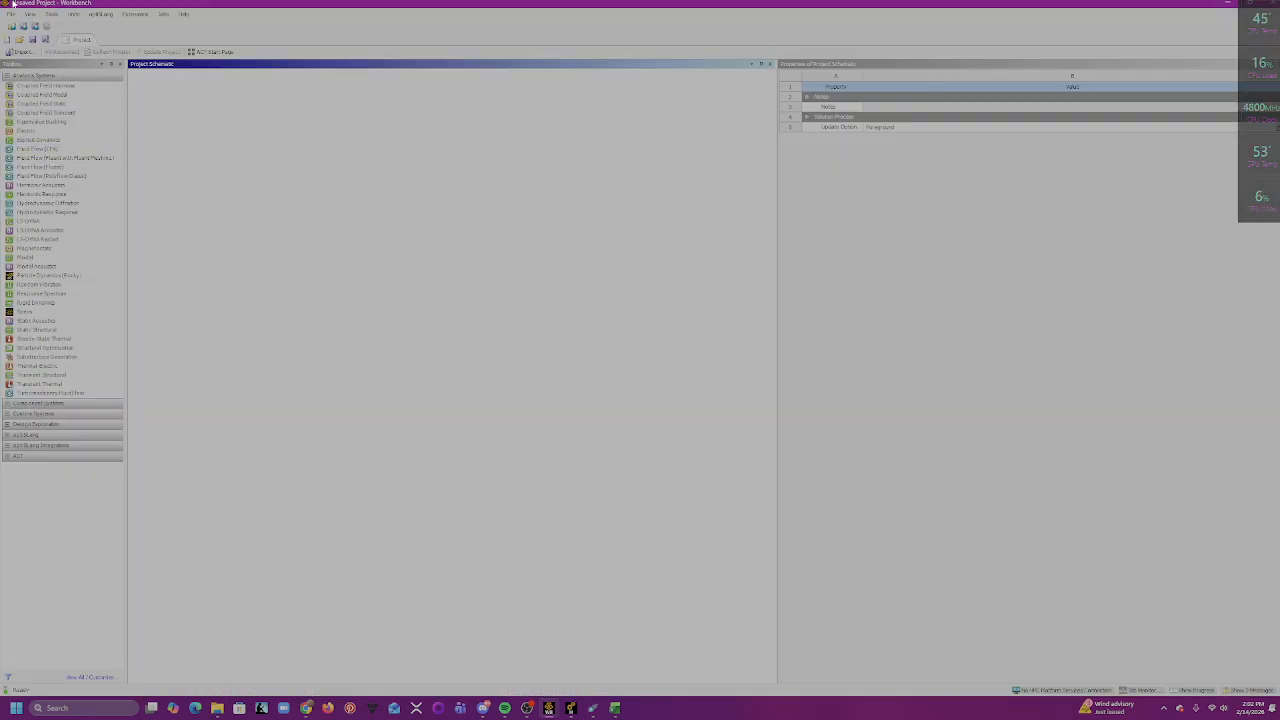
mouse_move(15, 4)
left_mouse_down()
mouse_move(69, 7)
mouse_move(3, 8)
left_mouse_up()
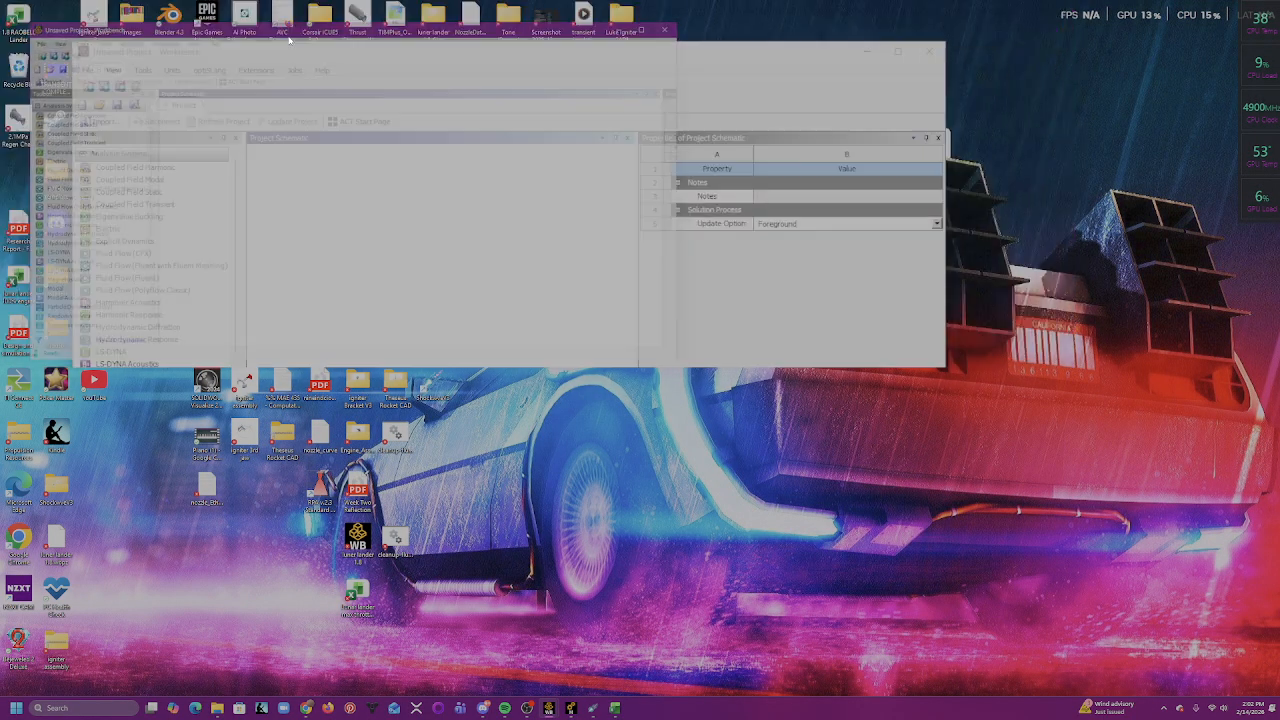
left_click(523, 55)
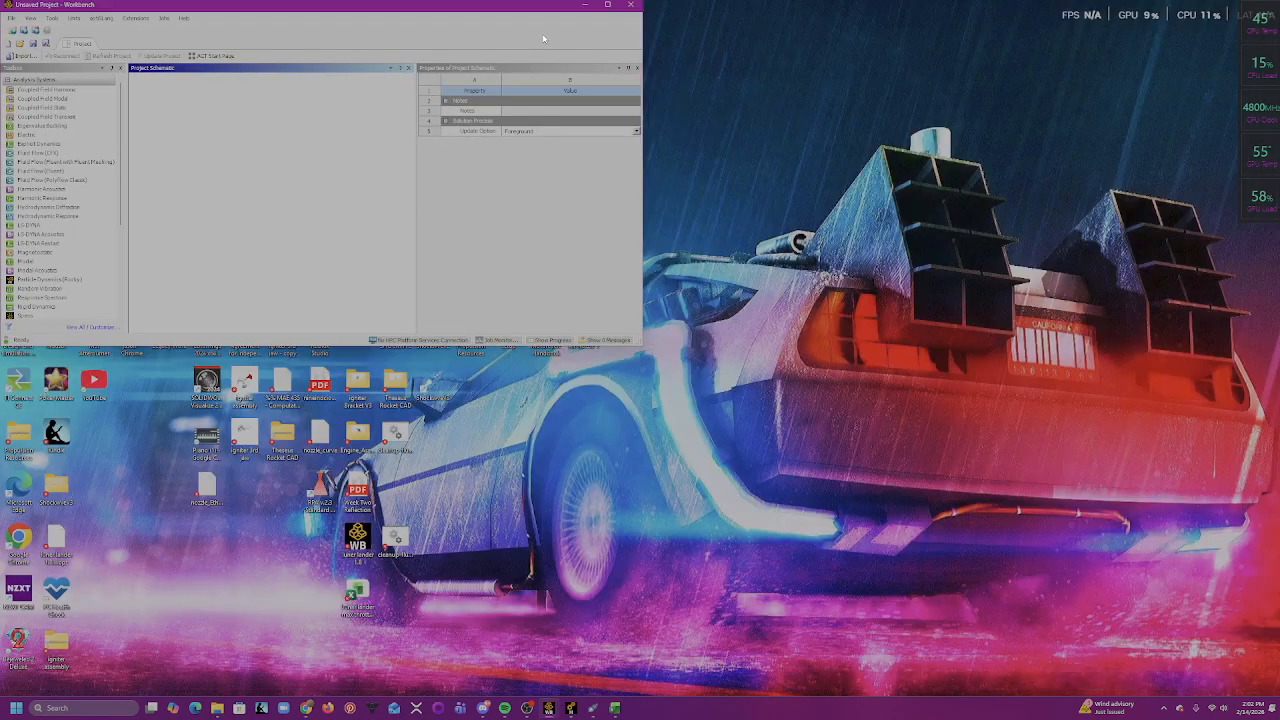
left_click(607, 7)
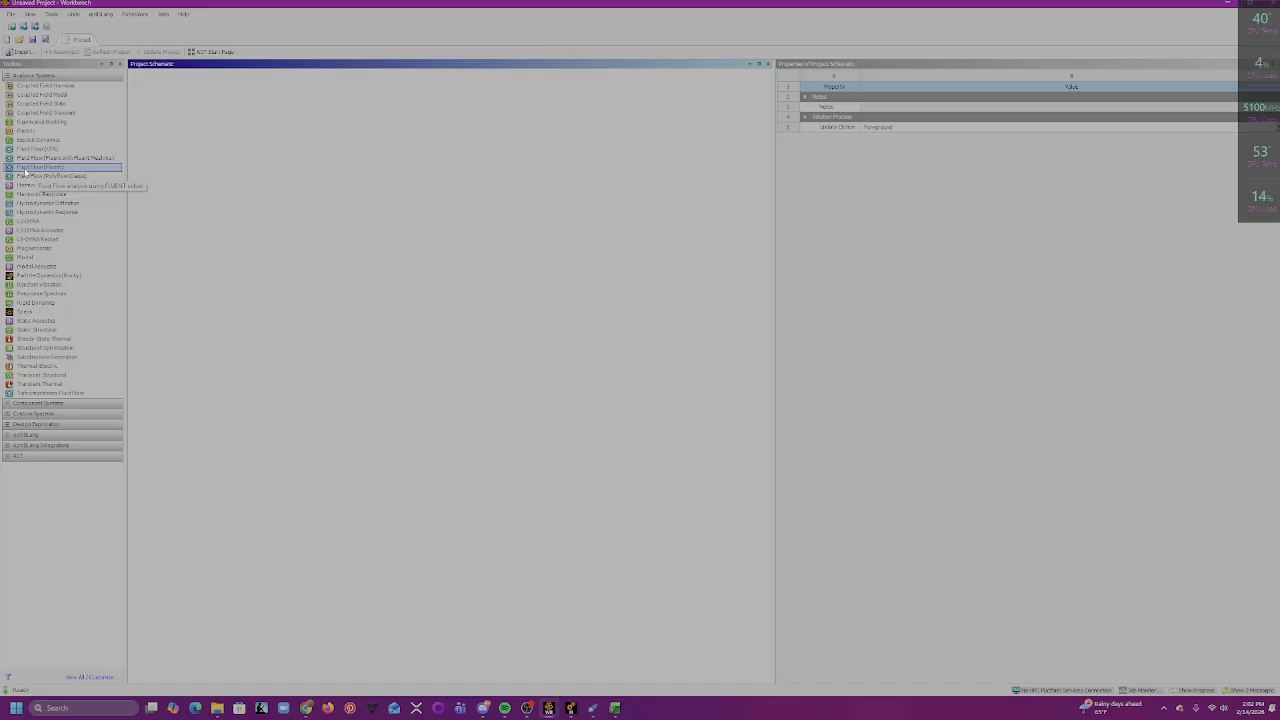
- Add a Fluid Flow (Fluent) system to the project schematic and go through its cells from Geometry to Results
left_click_drag(28, 170, 54, 168)
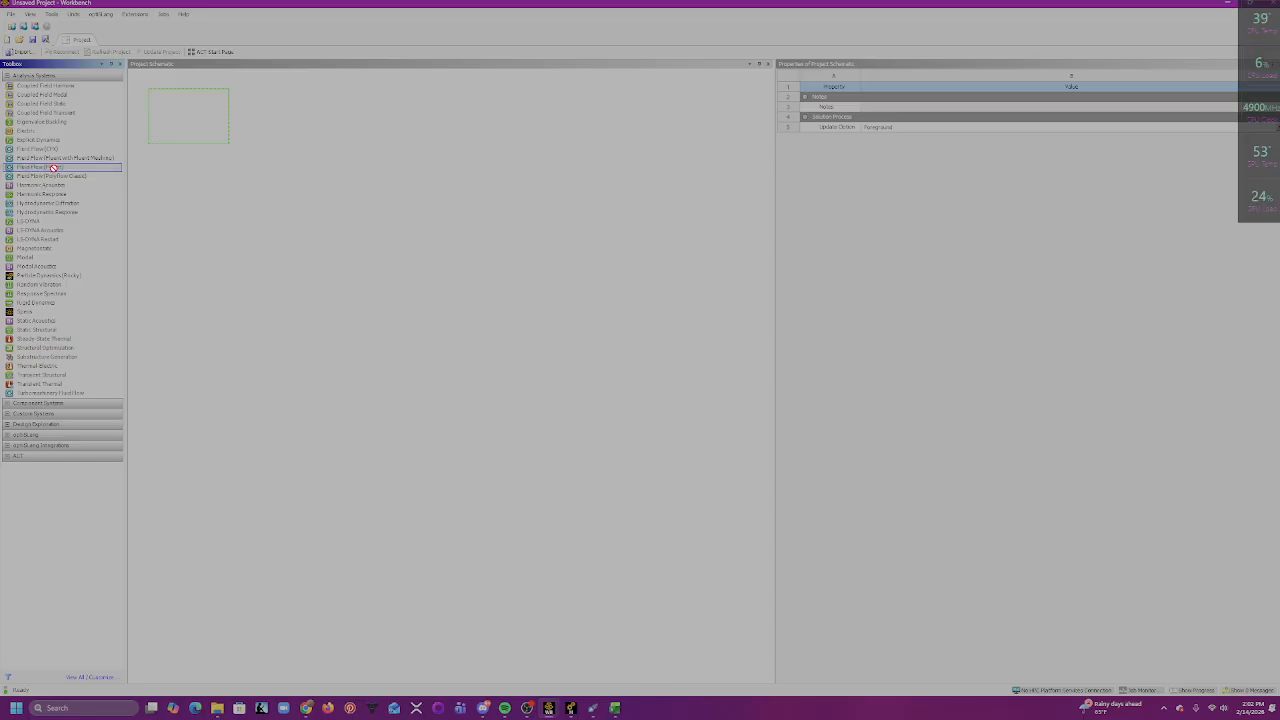
left_click_drag(134, 160, 203, 125)
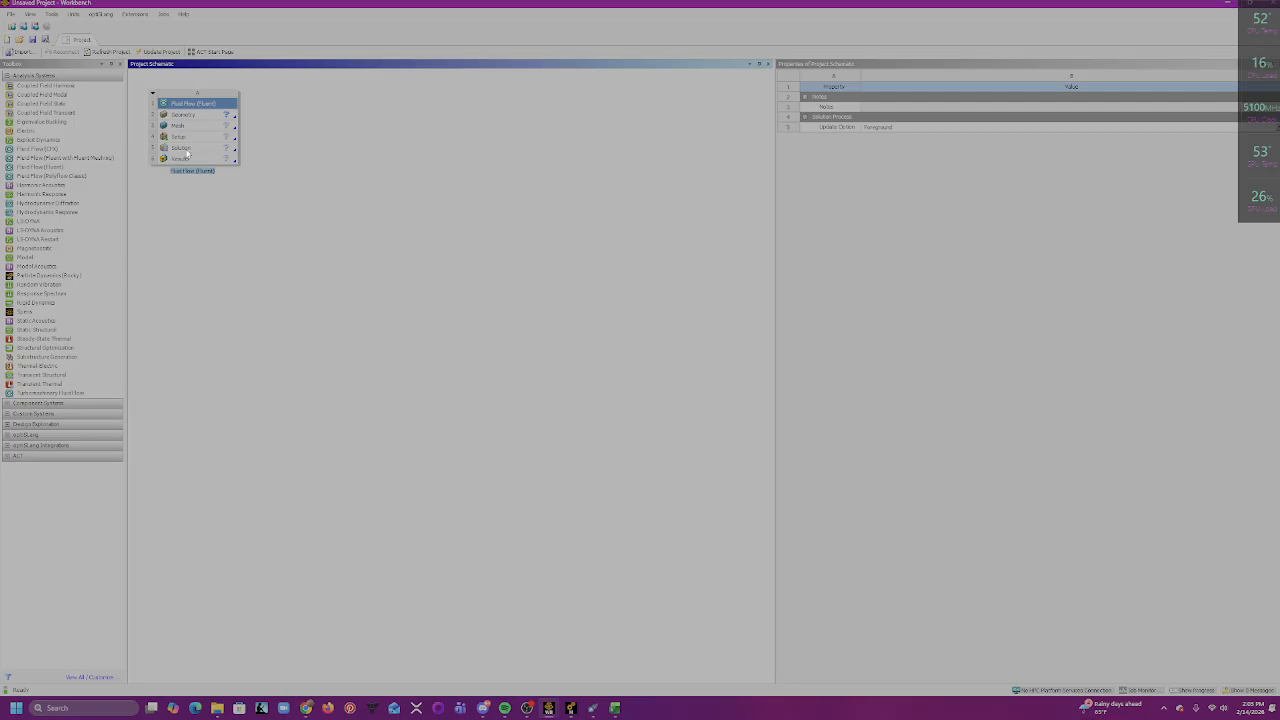
left_click(209, 118)
left_click(208, 127)
left_click(209, 138)
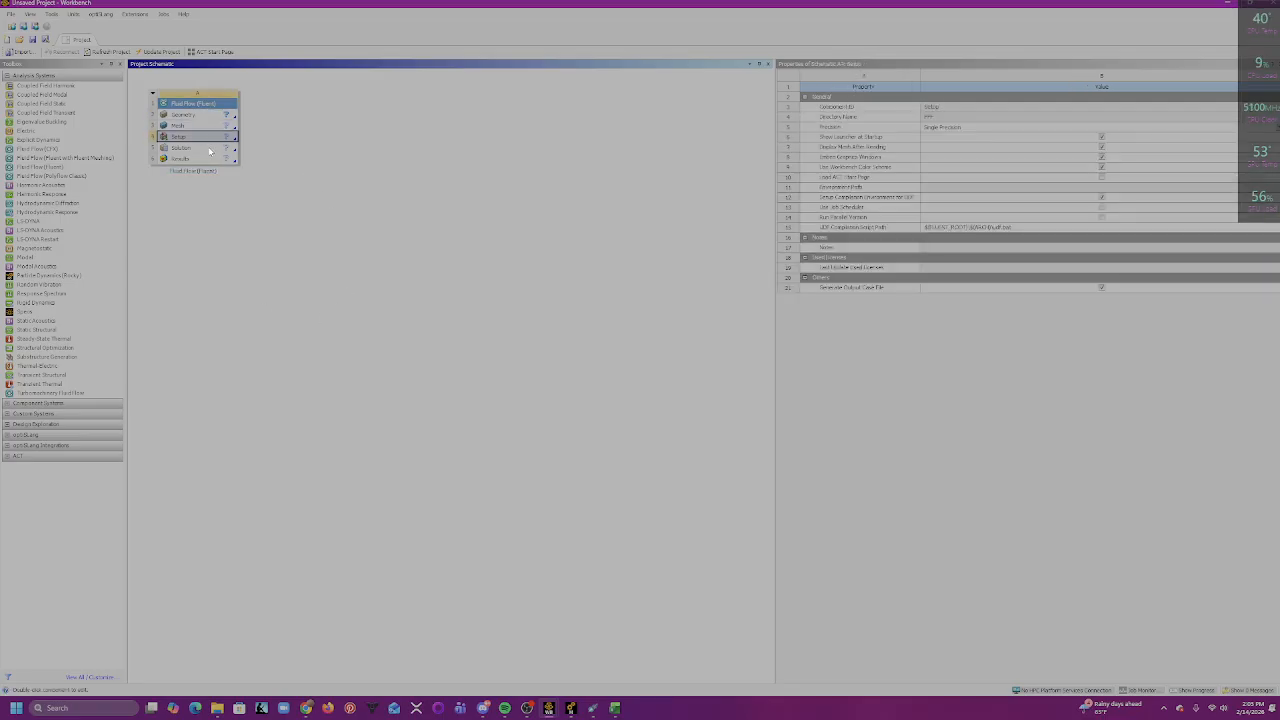
left_click(210, 149)
left_click(211, 160)
left_click(209, 118)
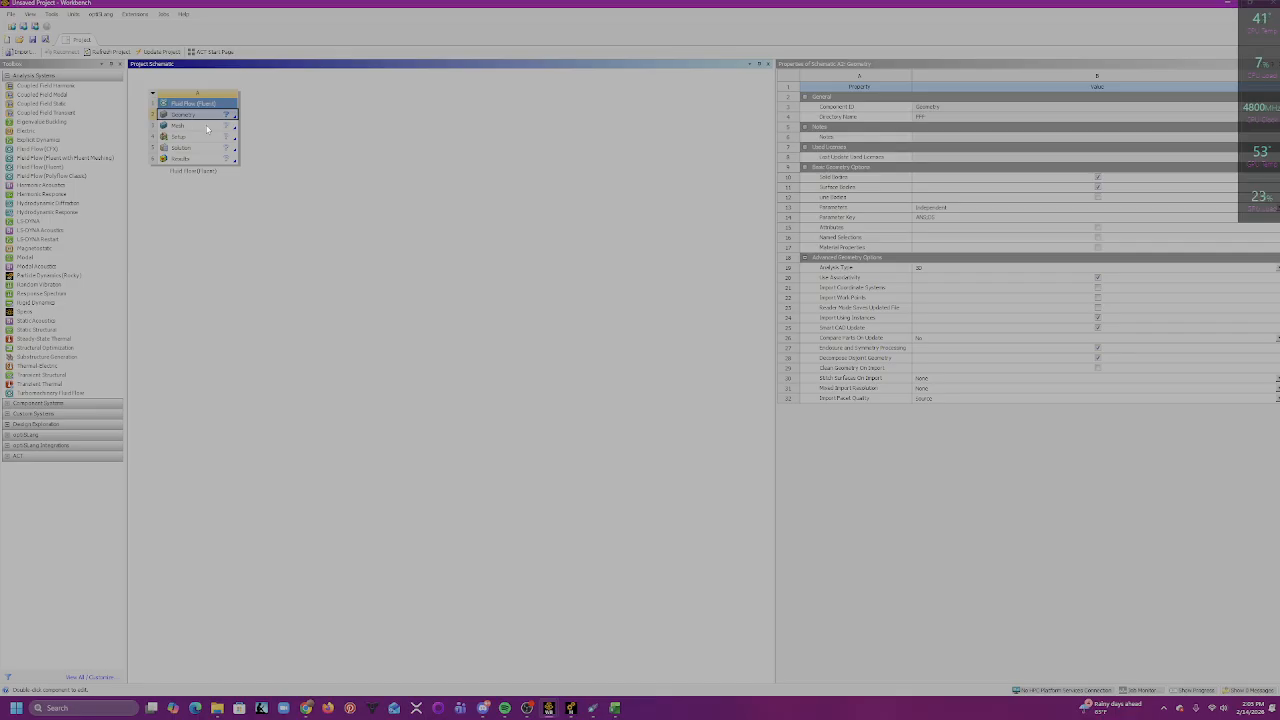
left_click(199, 126)
- Set the Analysis Type to 2D in the properties of the Fluent system's Geometry cell
left_click(202, 116)
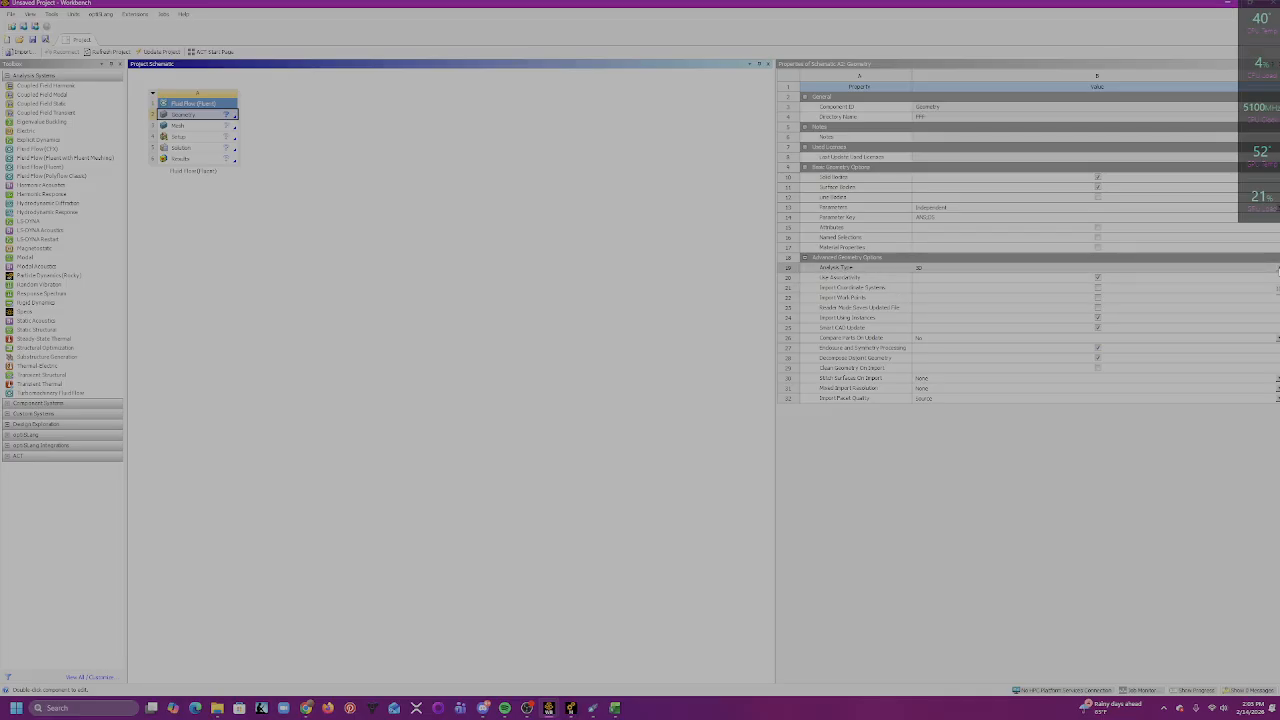
left_click(1277, 268)
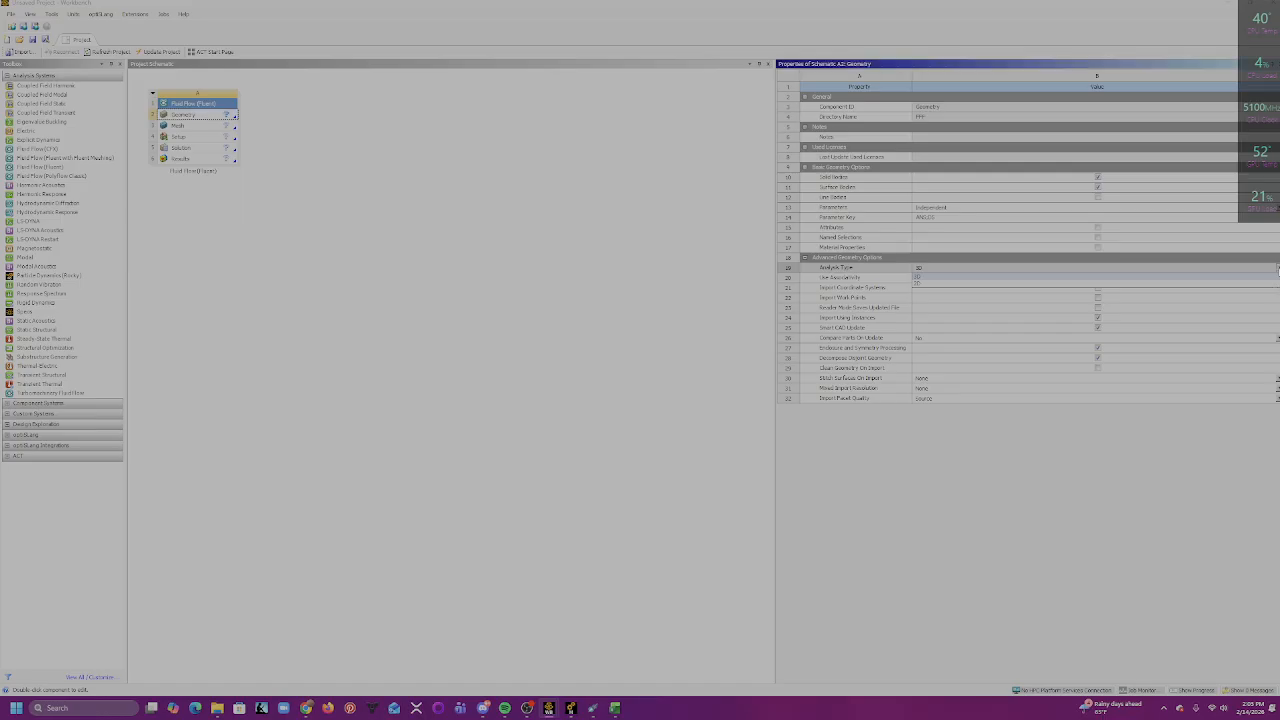
left_click(1272, 284)
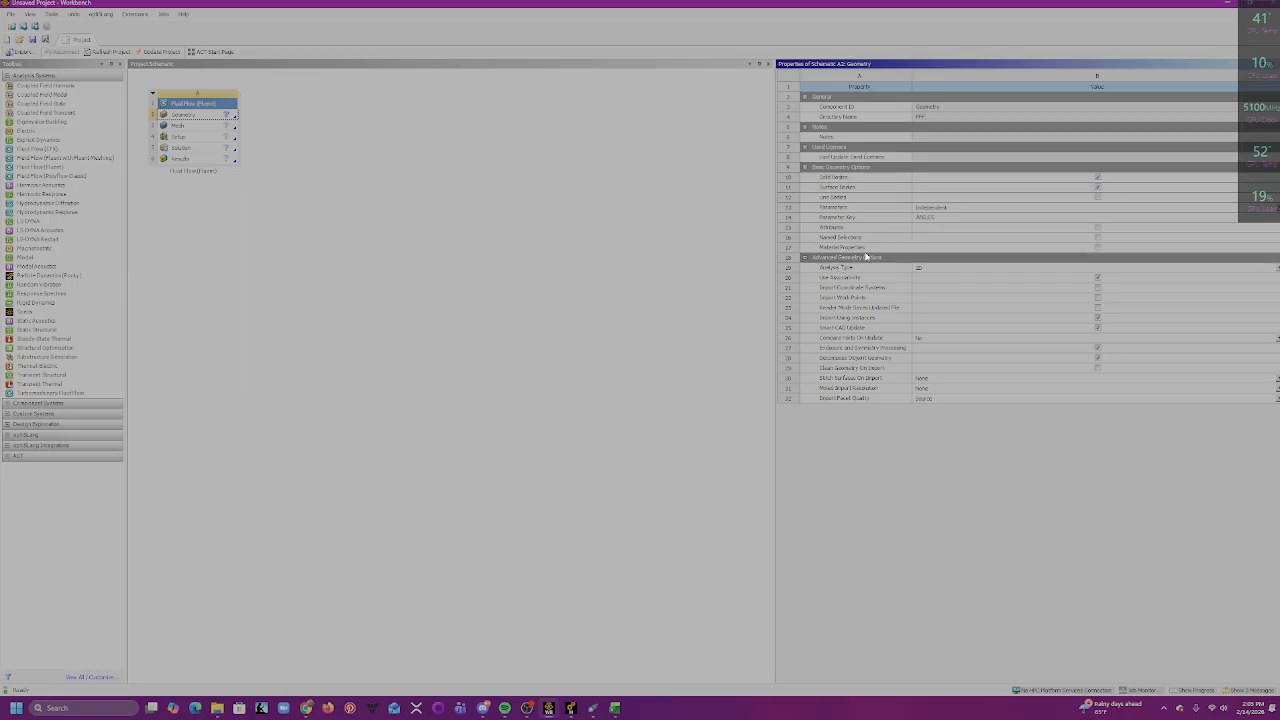
right_click(192, 117)
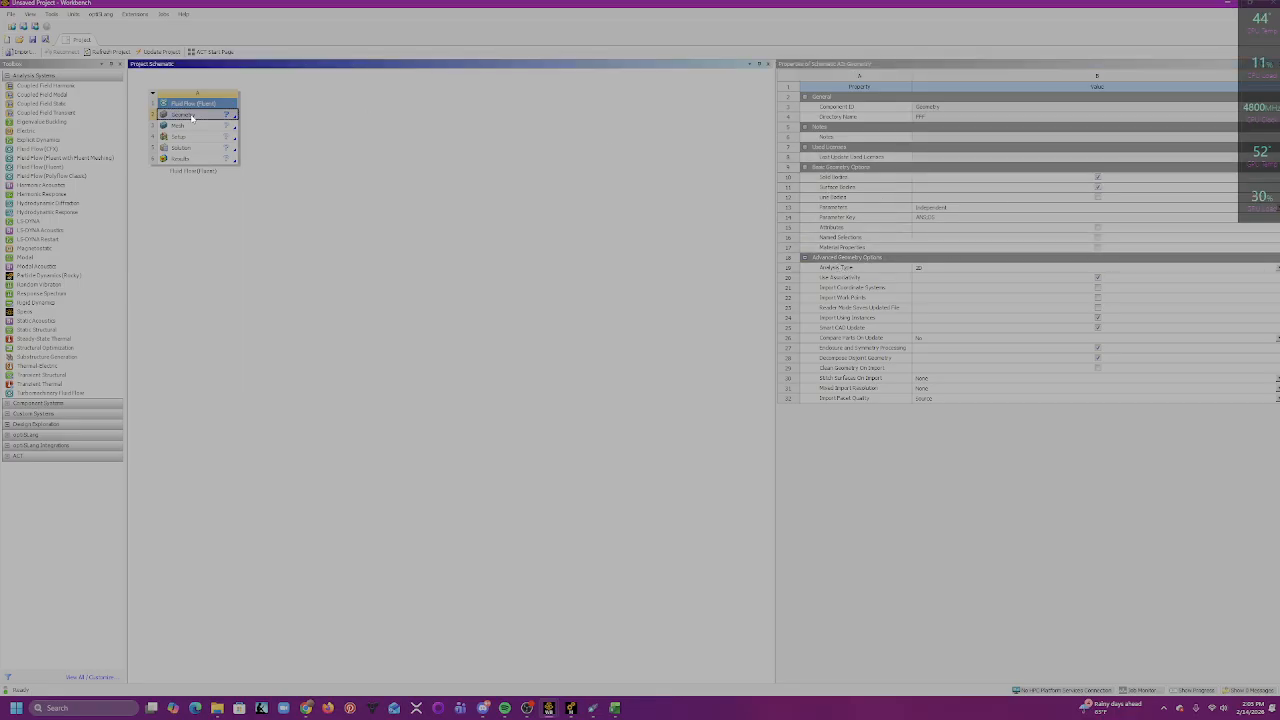
left_click(258, 260)
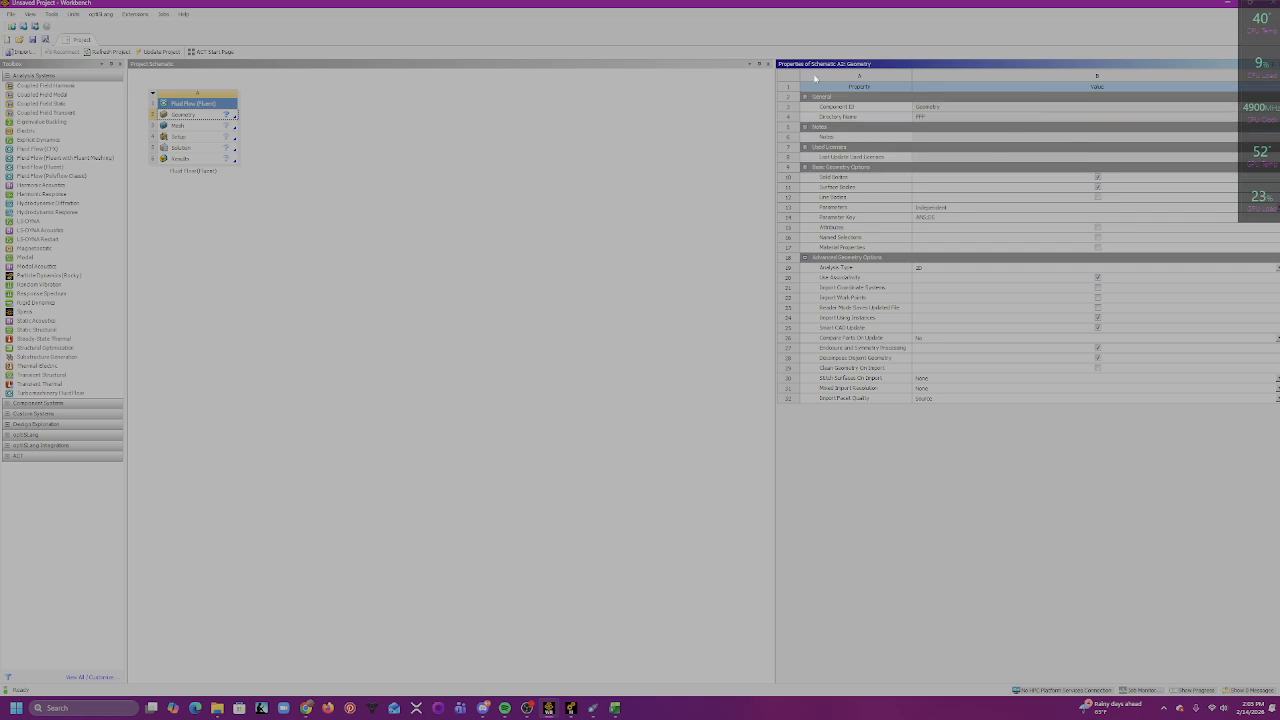
left_click(267, 184)
left_click(205, 115)
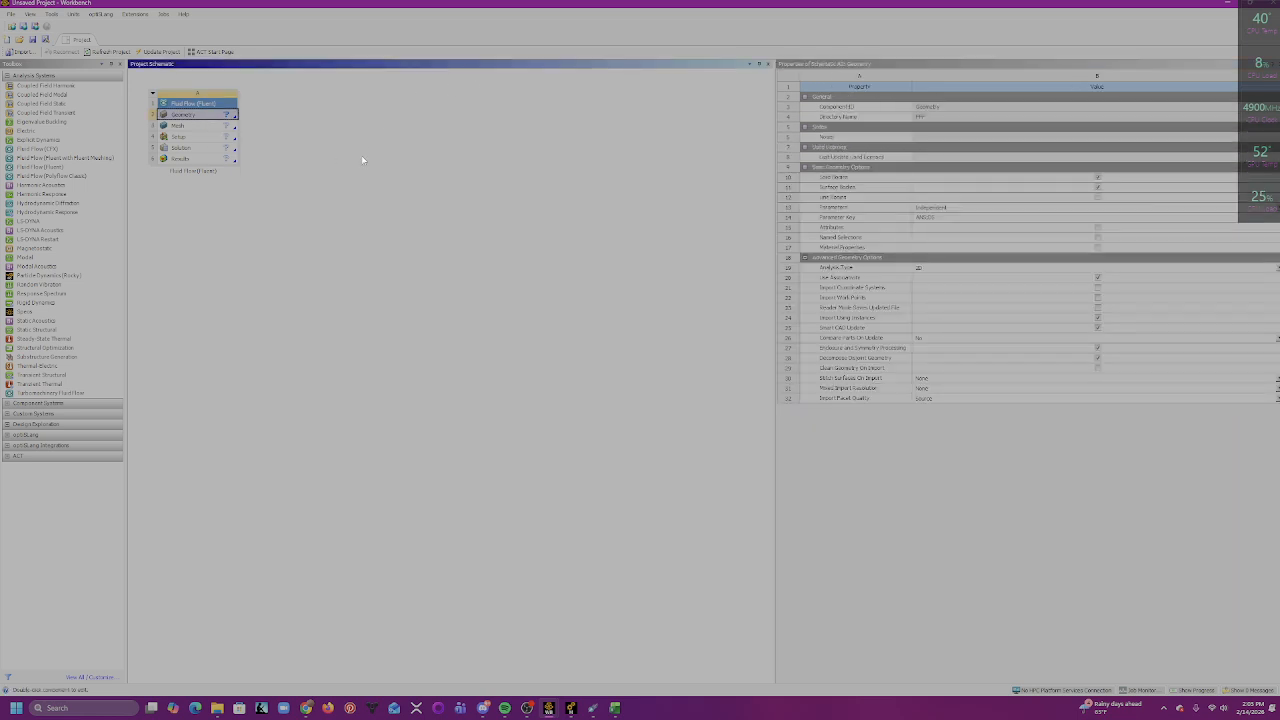
- Start a new SpaceClaim geometry from the Fluent system's Geometry cell
right_click(213, 117)
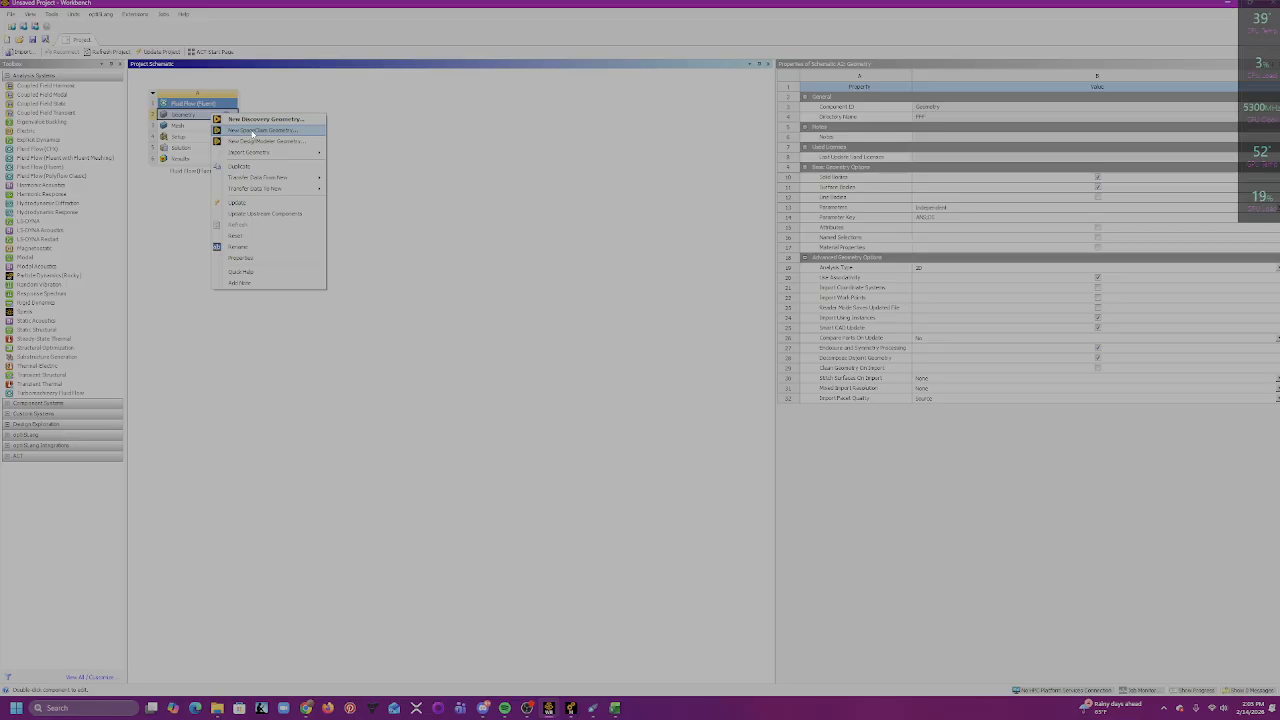
left_click(592, 710)
left_click(592, 711)
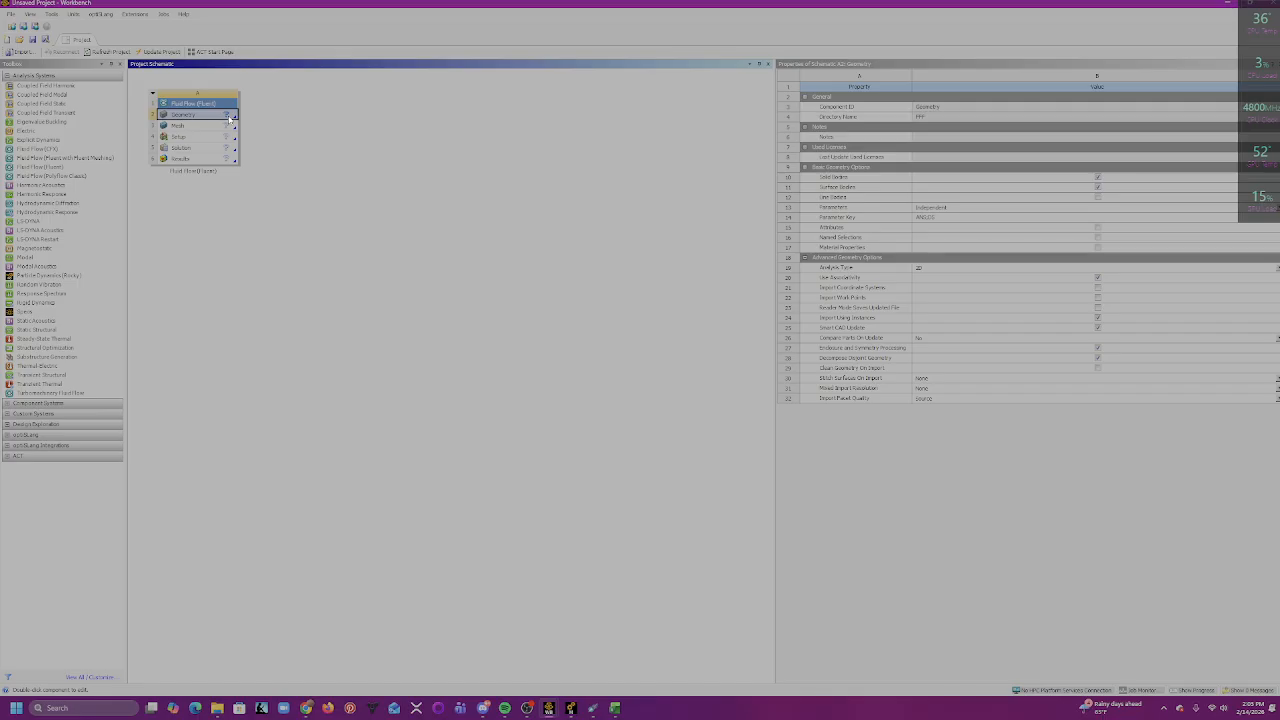
right_click(213, 120)
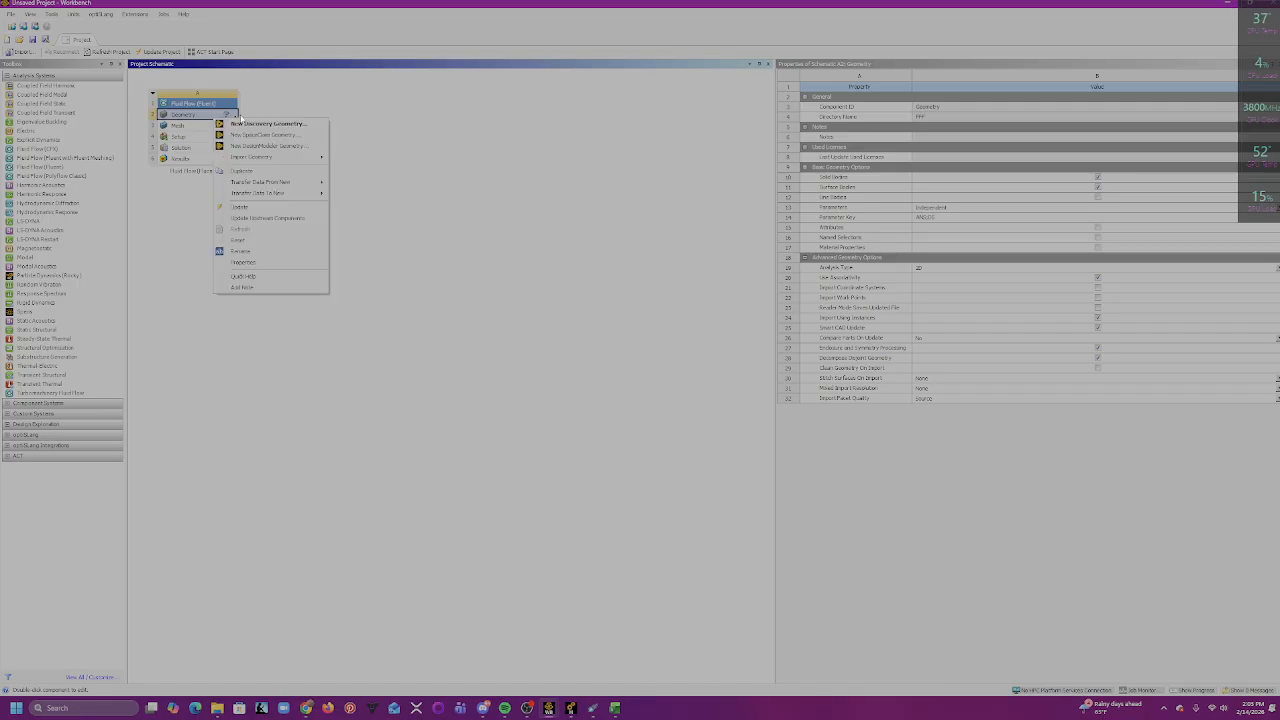
left_click(290, 137)
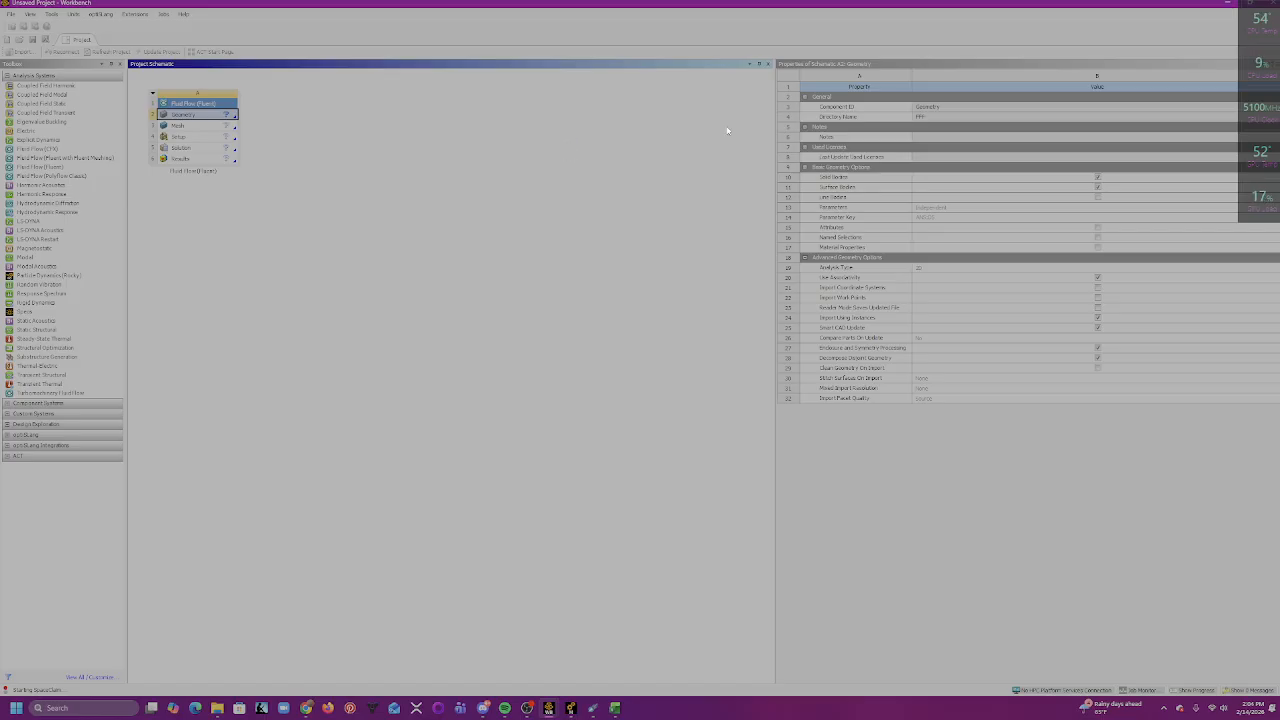
left_click(527, 708)
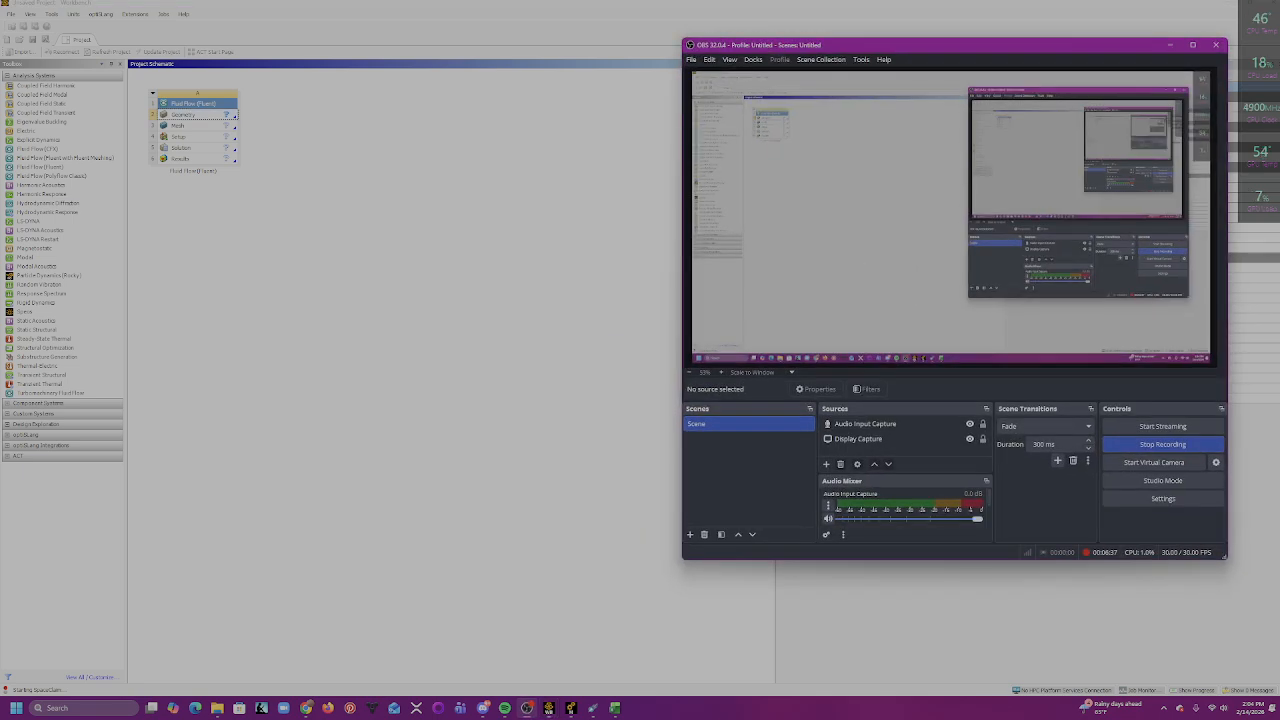
left_click(527, 708)
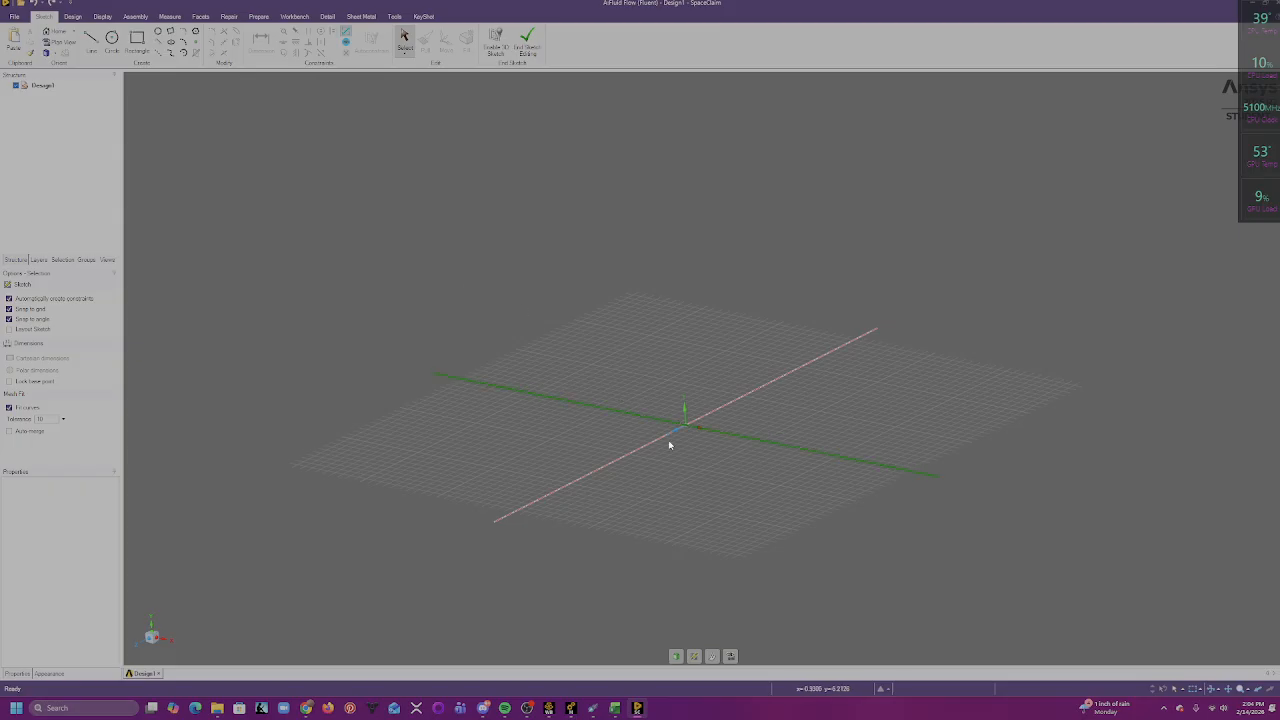
left_click(141, 646)
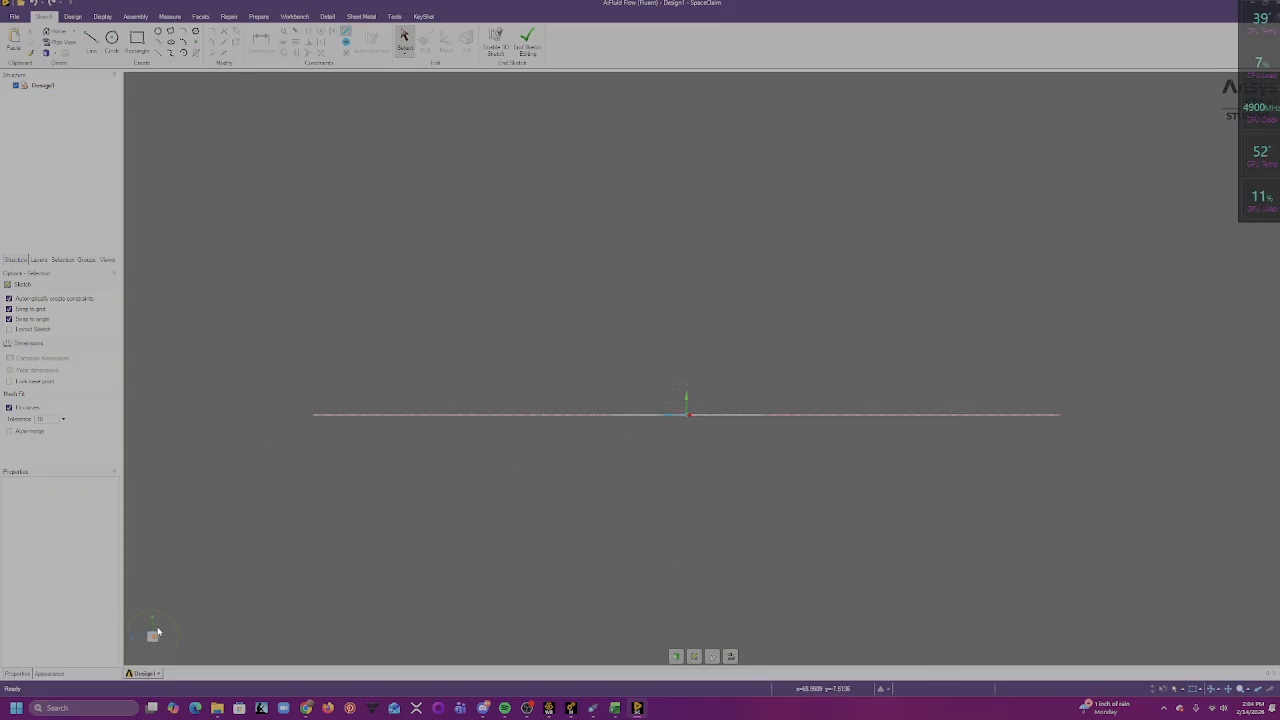
scroll(725, 358, "down", 1)
mouse_move(914, 334)
middle_mouse_down()
mouse_move(866, 454)
mouse_move(800, 430)
middle_mouse_up()
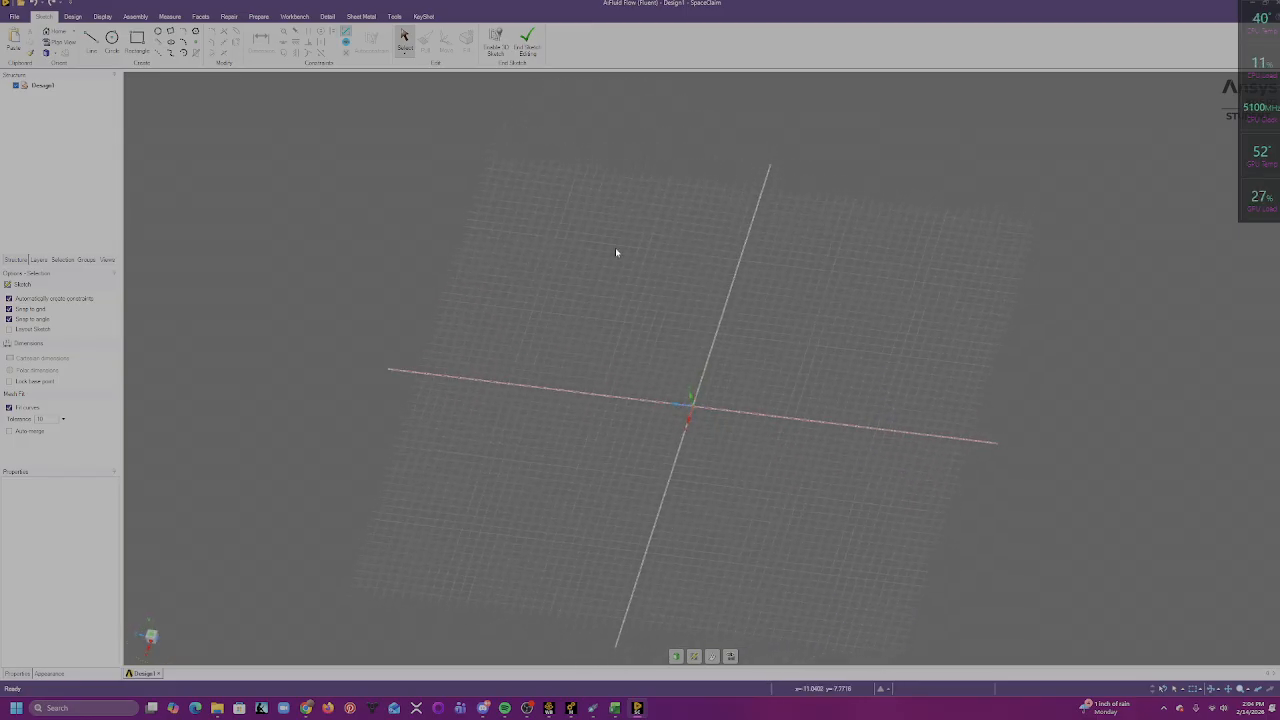
- Browse for a file to open from the Desktop with the file type set to All Files (*.*)
left_click(15, 17)
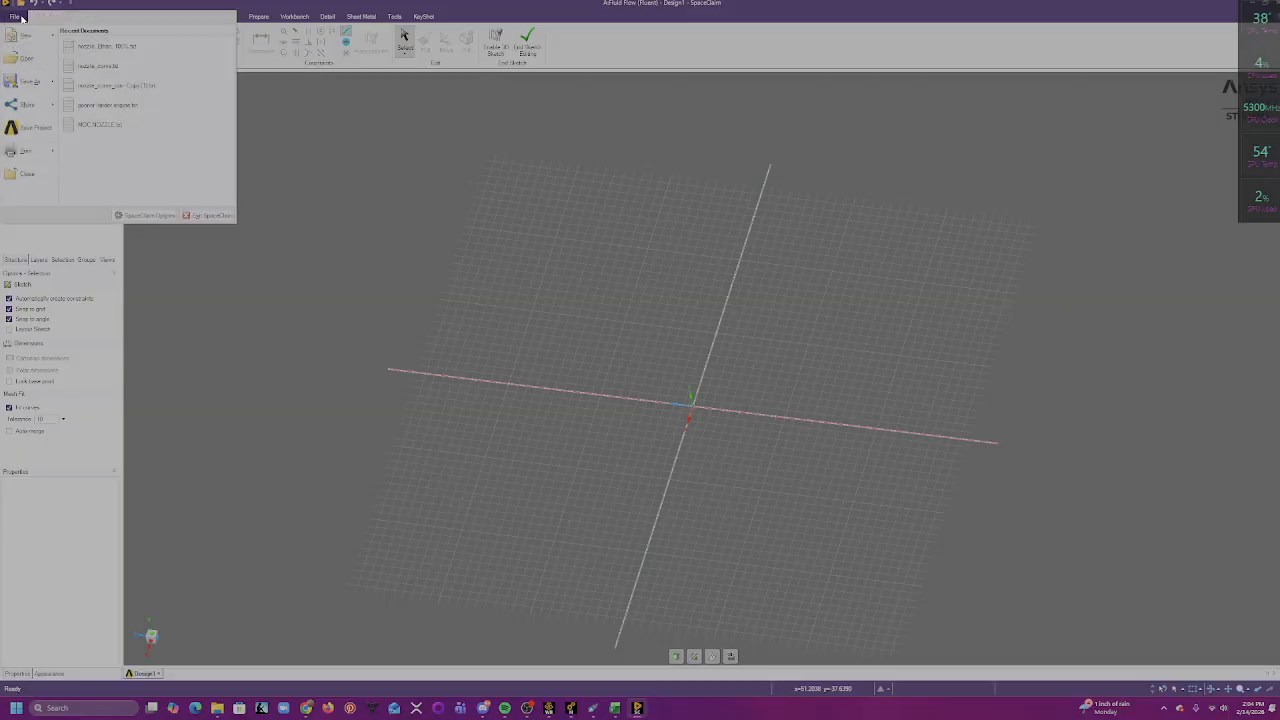
left_click(25, 58)
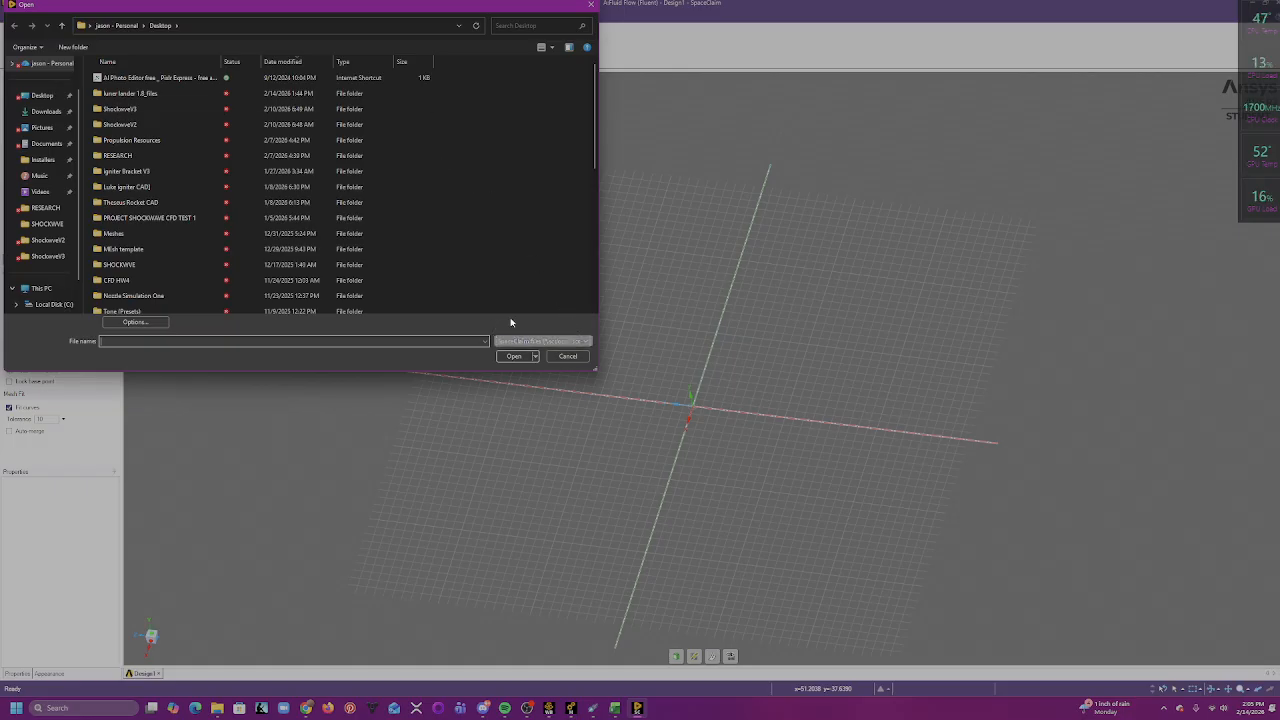
left_click(586, 342)
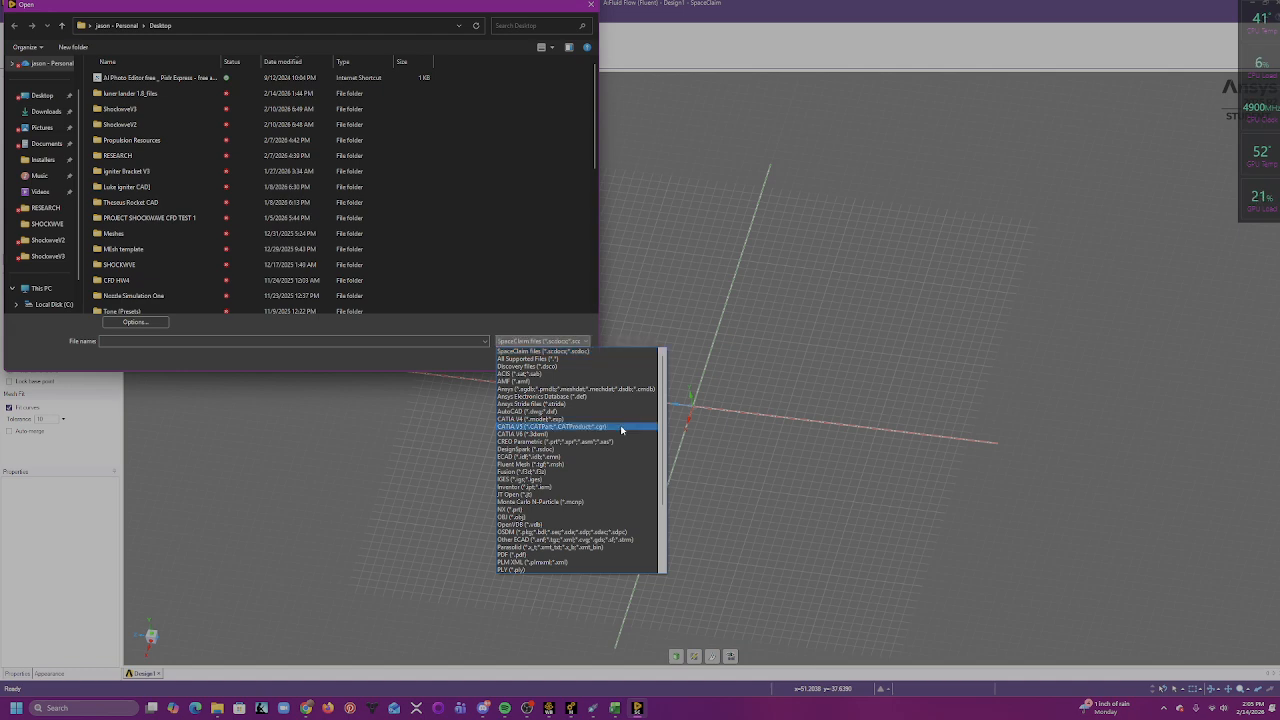
scroll(620, 425, "down", 4)
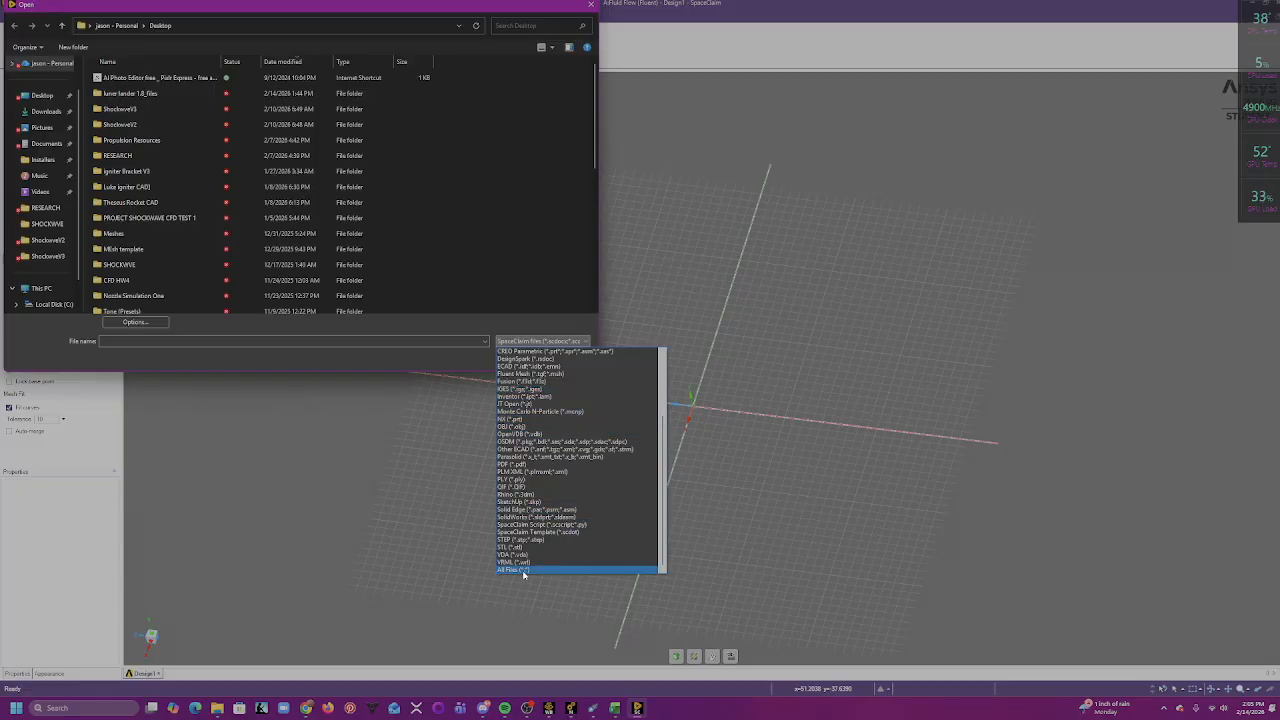
left_click(523, 570)
scroll(253, 210, "down", 1)
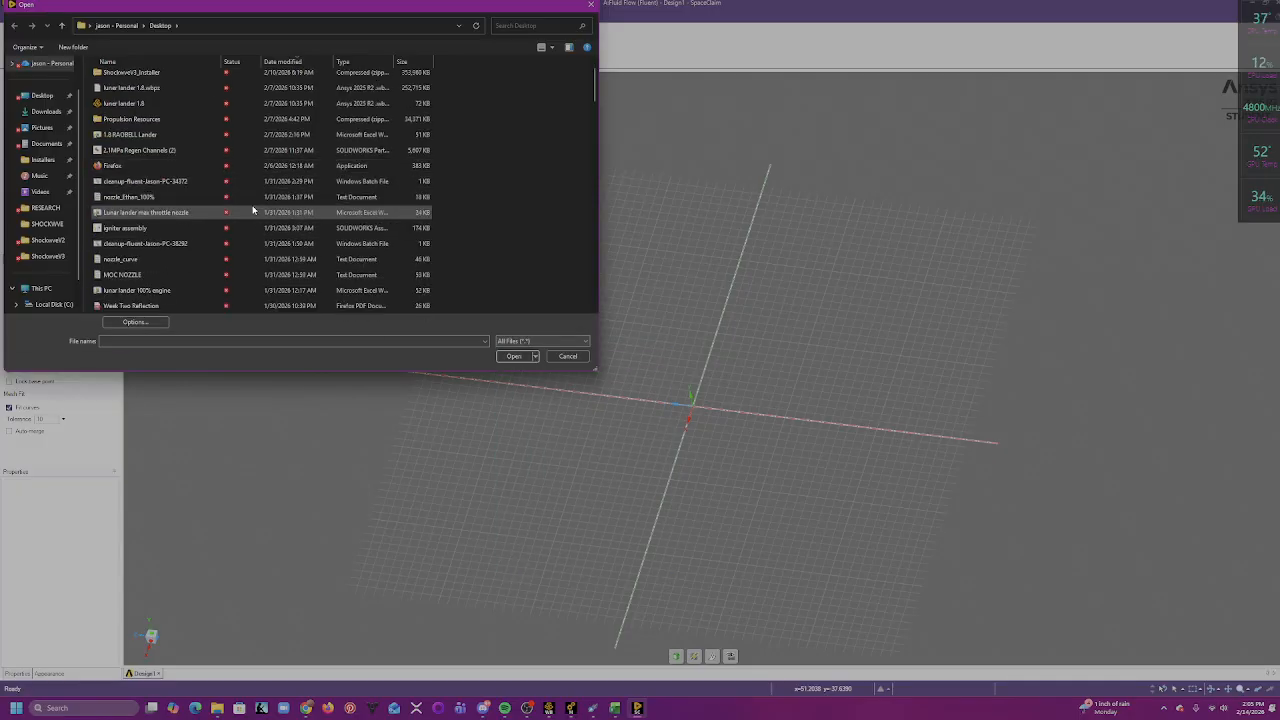
scroll(253, 210, "up", 1)
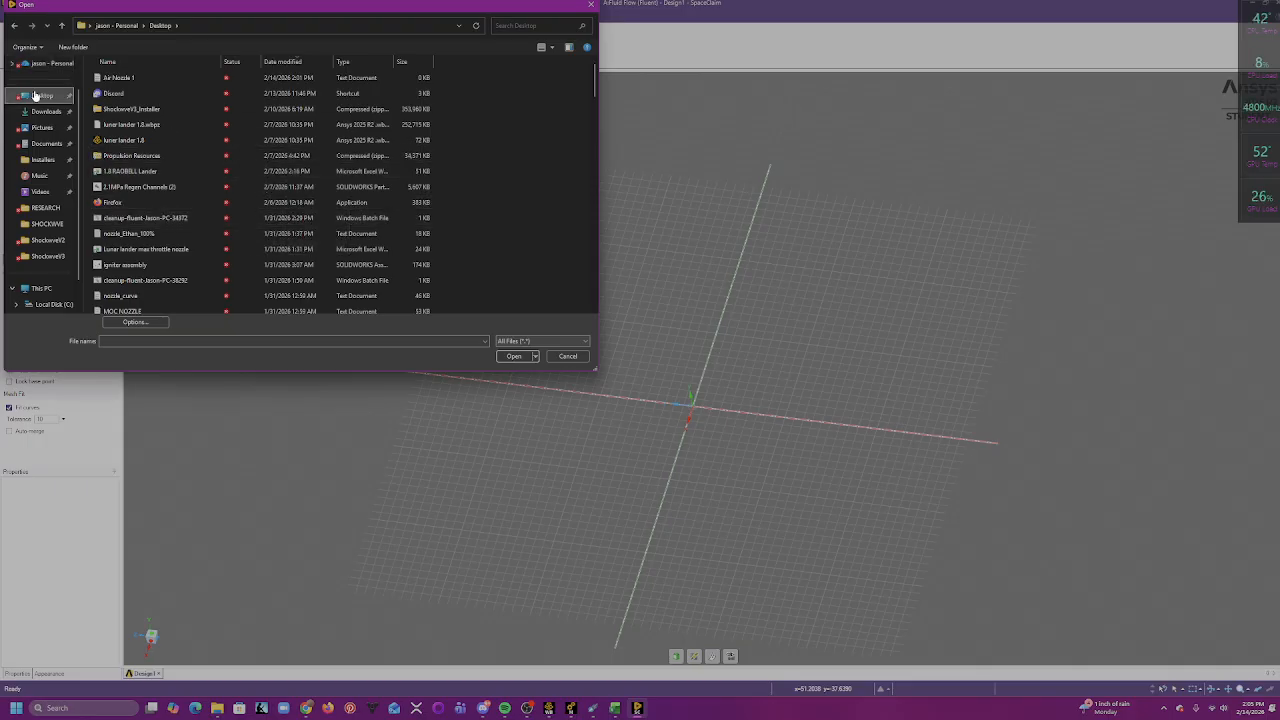
- Try to open the Air Nozzle 1 text file in SpaceClaim and check the sketch area for the contour
left_click(133, 79)
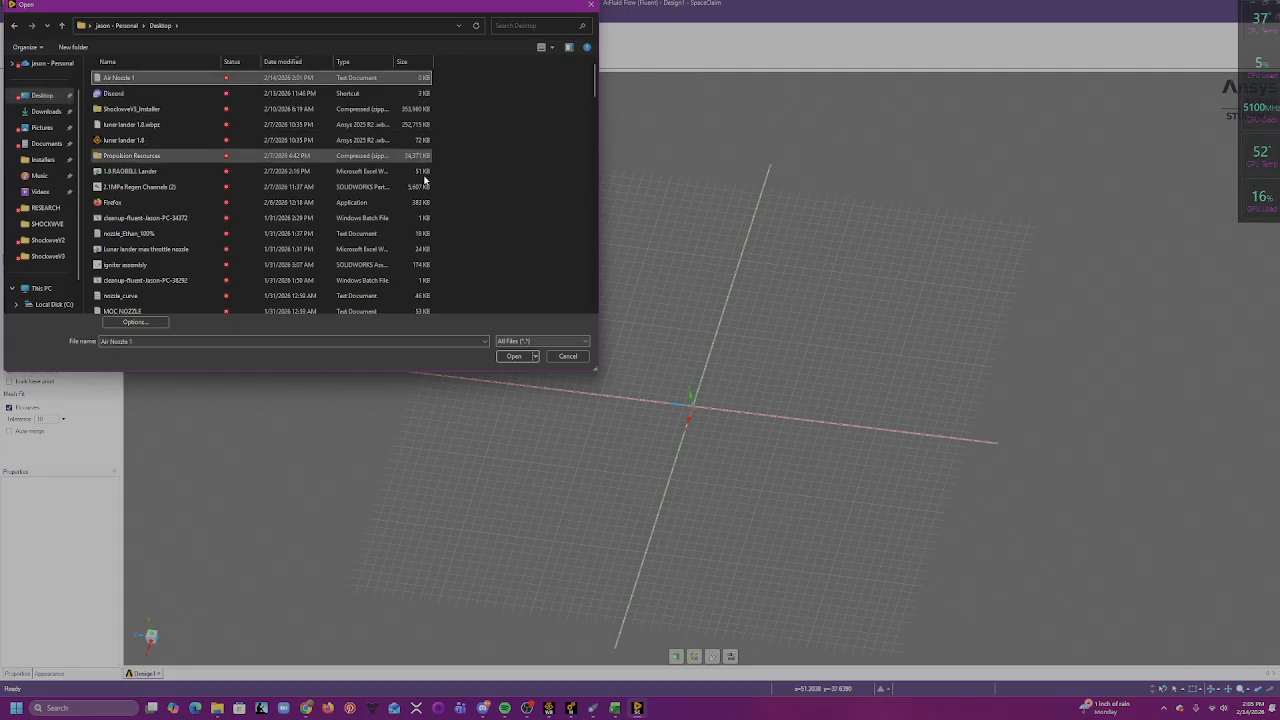
left_click(510, 357)
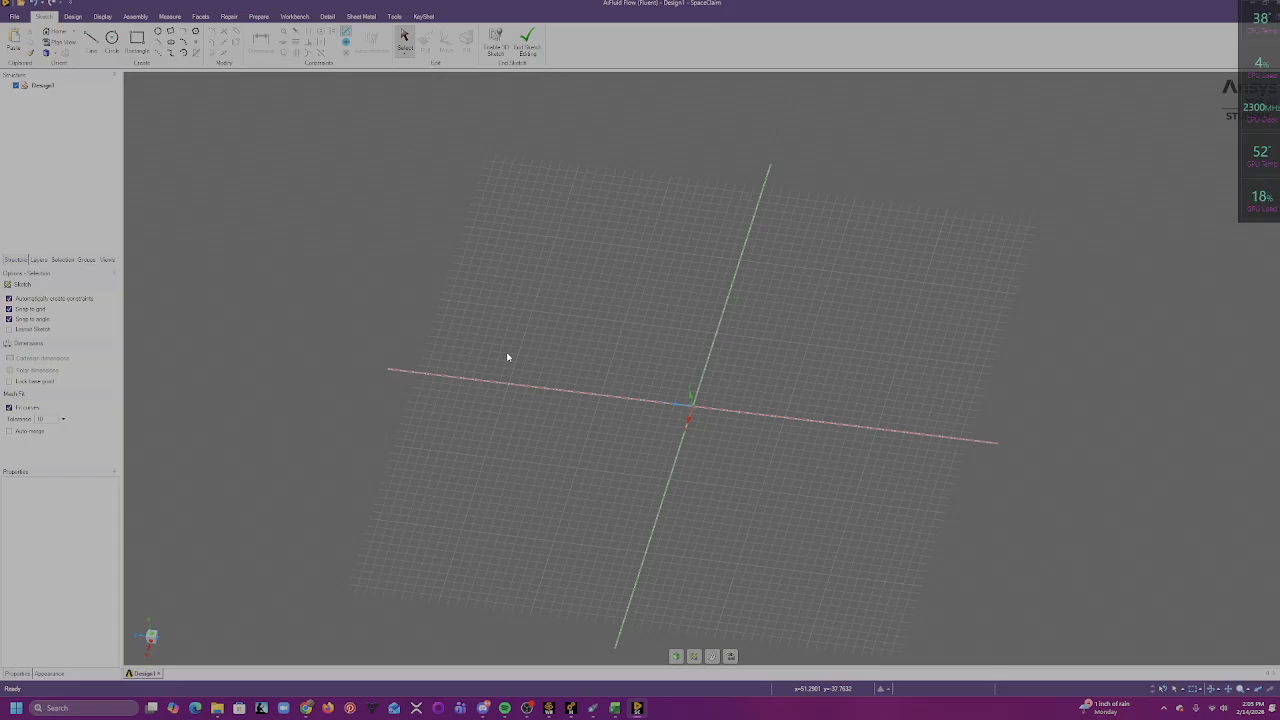
scroll(750, 412, "up", 1)
scroll(750, 412, "down", 5)
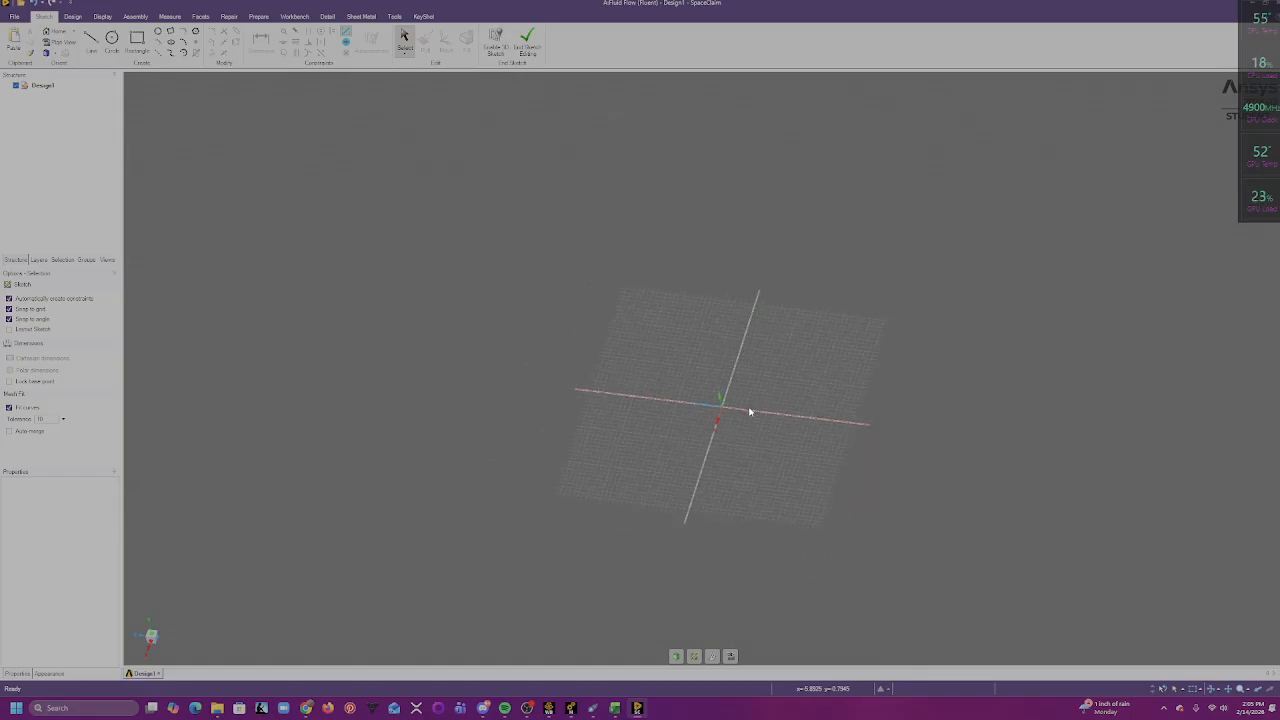
mouse_move(751, 411)
middle_mouse_down()
mouse_move(811, 349)
mouse_move(668, 317)
middle_mouse_up()
- Retry opening the Air Nozzle 1 text document from the Desktop in the empty design
left_click(14, 16)
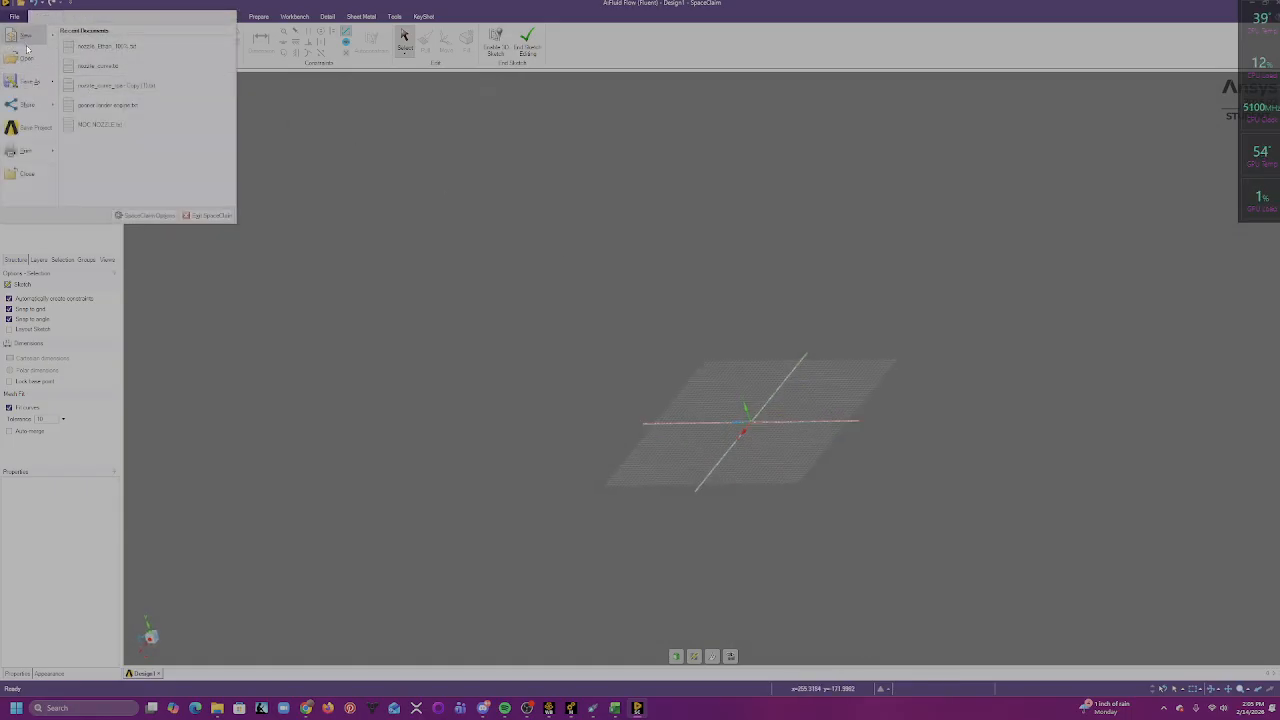
left_click(26, 58)
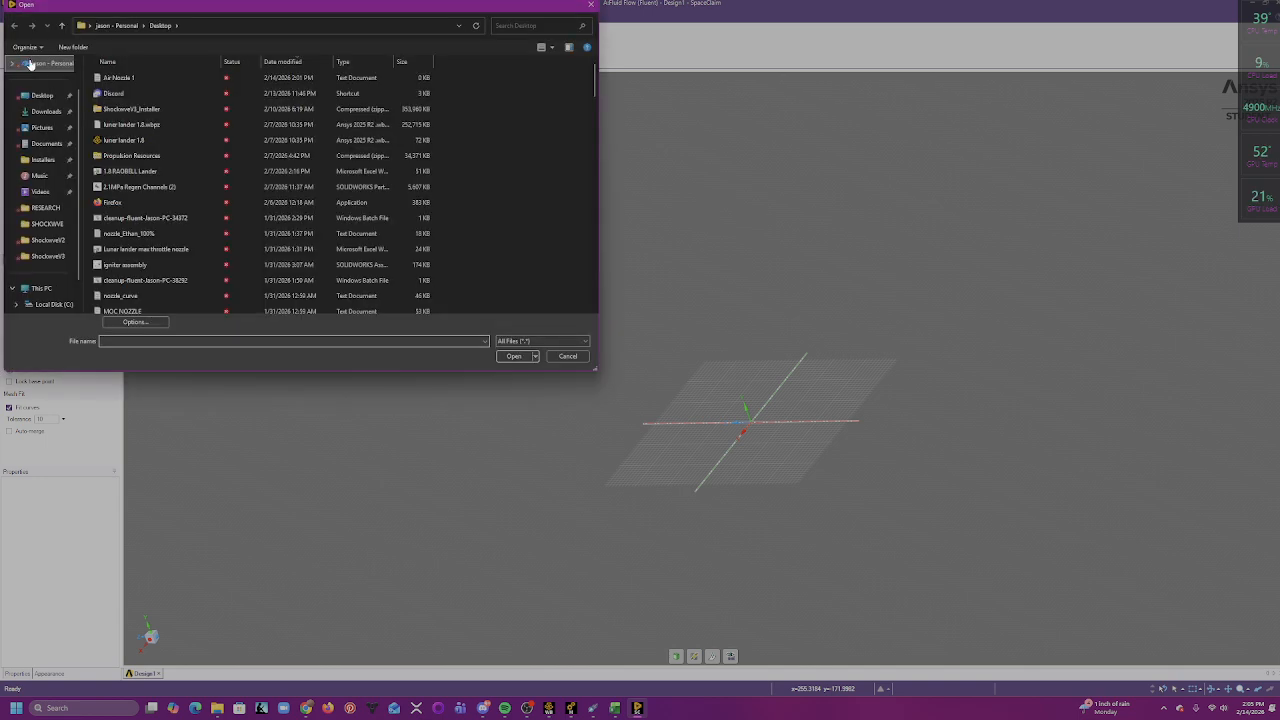
left_click(251, 79)
left_click(512, 356)
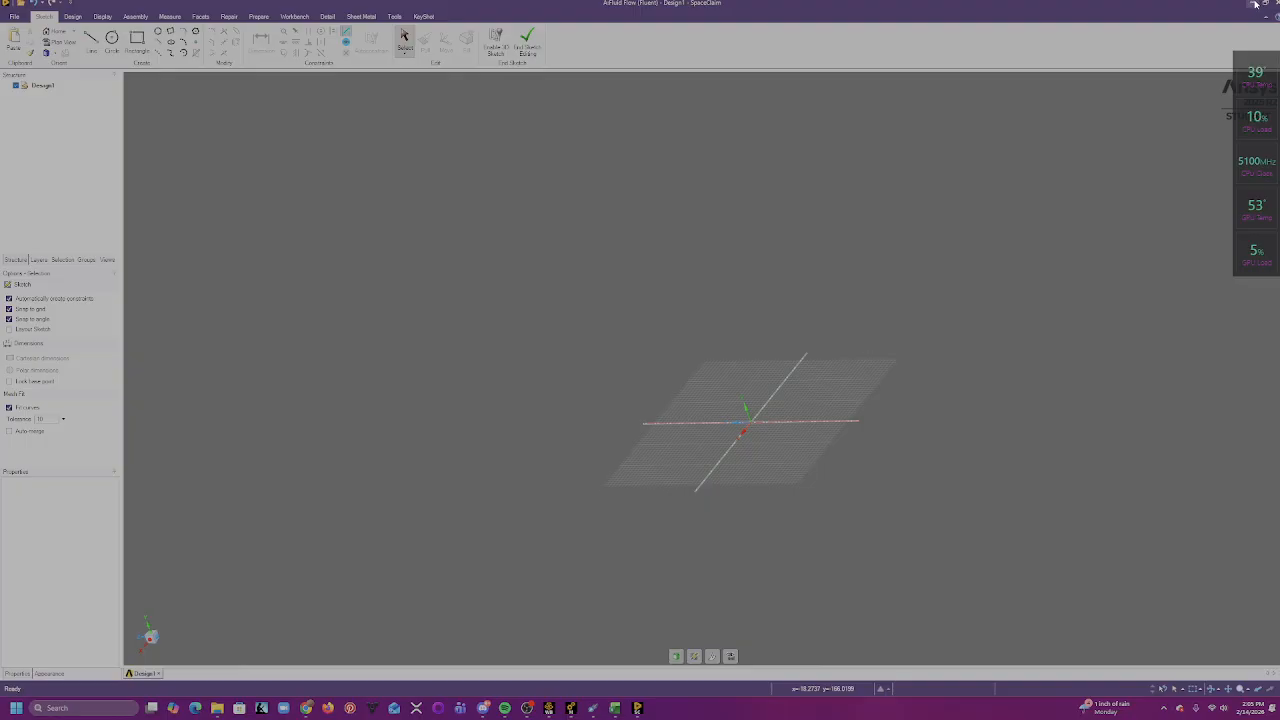
- Switch to the desktop and inspect the coordinate rows of Air Nozzle 1.txt from end to start in Notepad
left_click(1256, 5)
left_click(1222, 4)
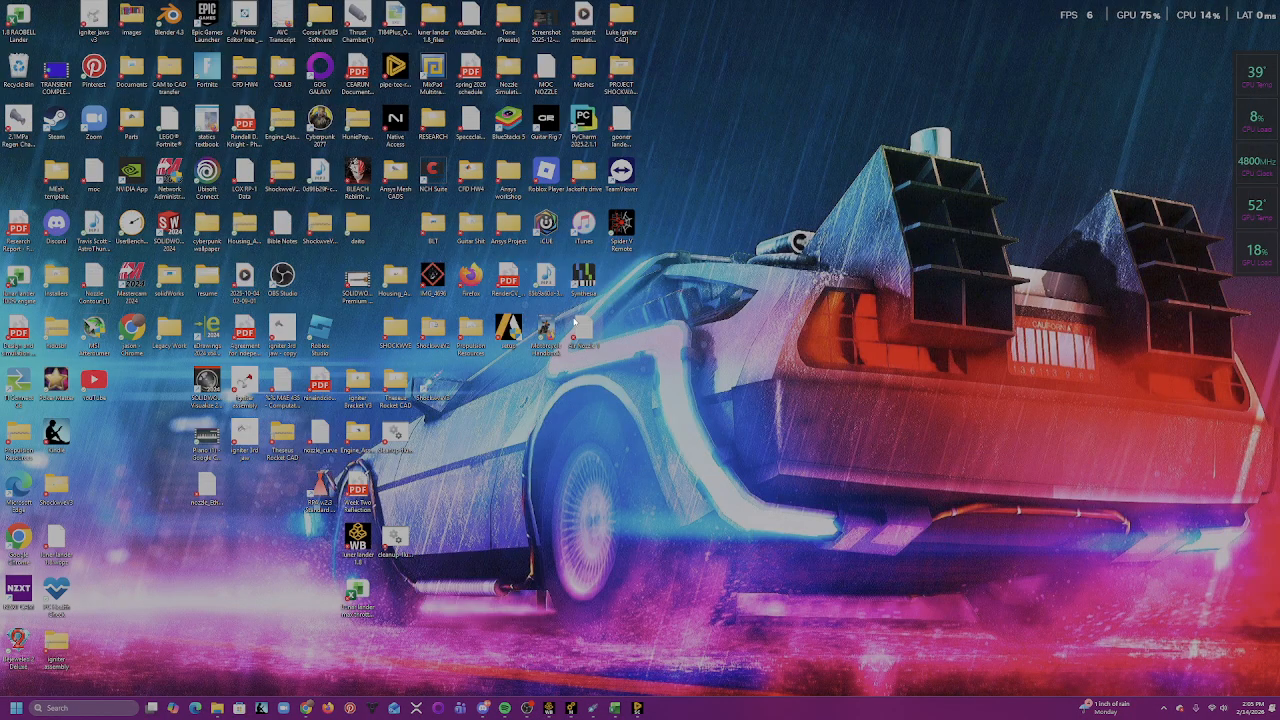
double_click(582, 329)
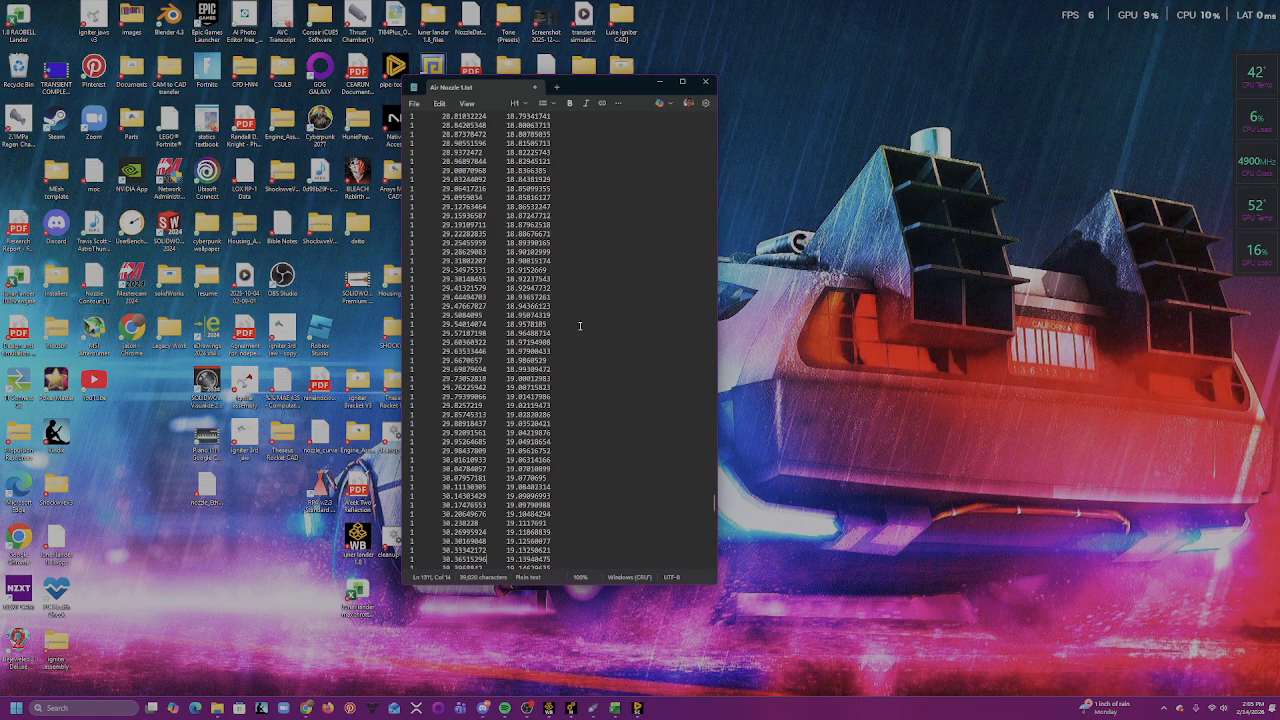
scroll(602, 338, "down", 15)
scroll(602, 338, "down", 20)
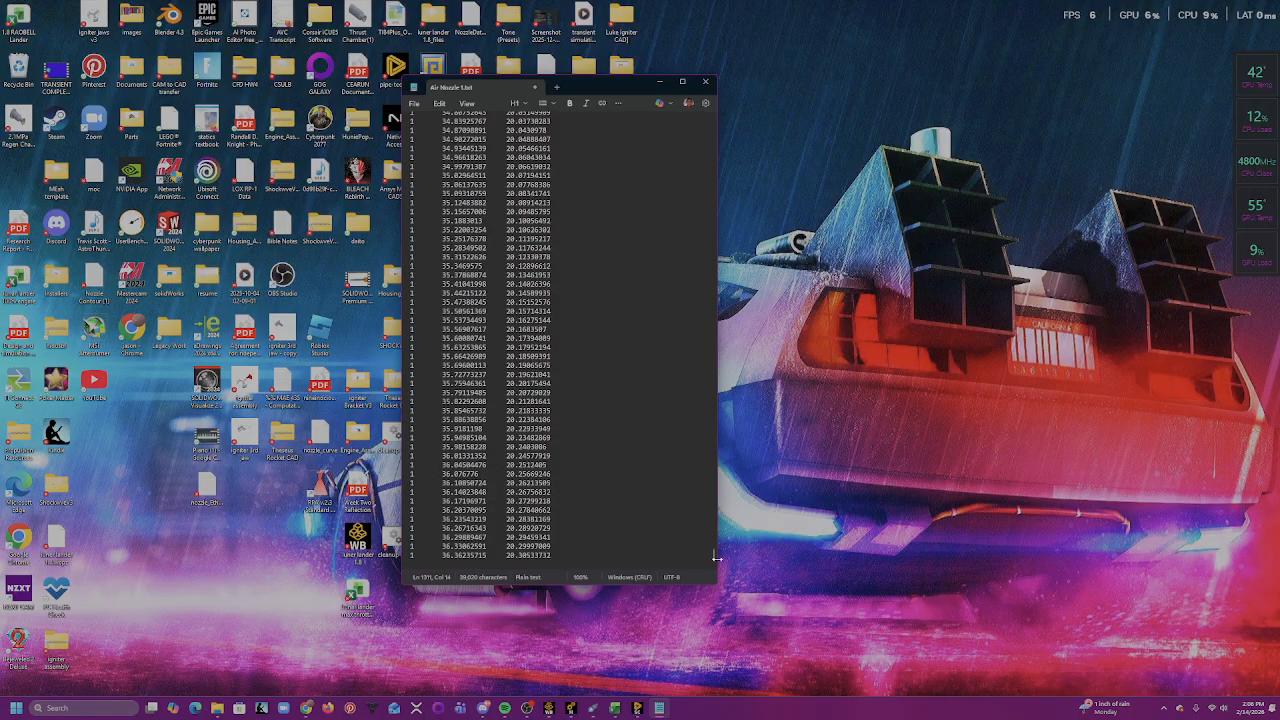
left_click_drag(712, 552, 768, 103)
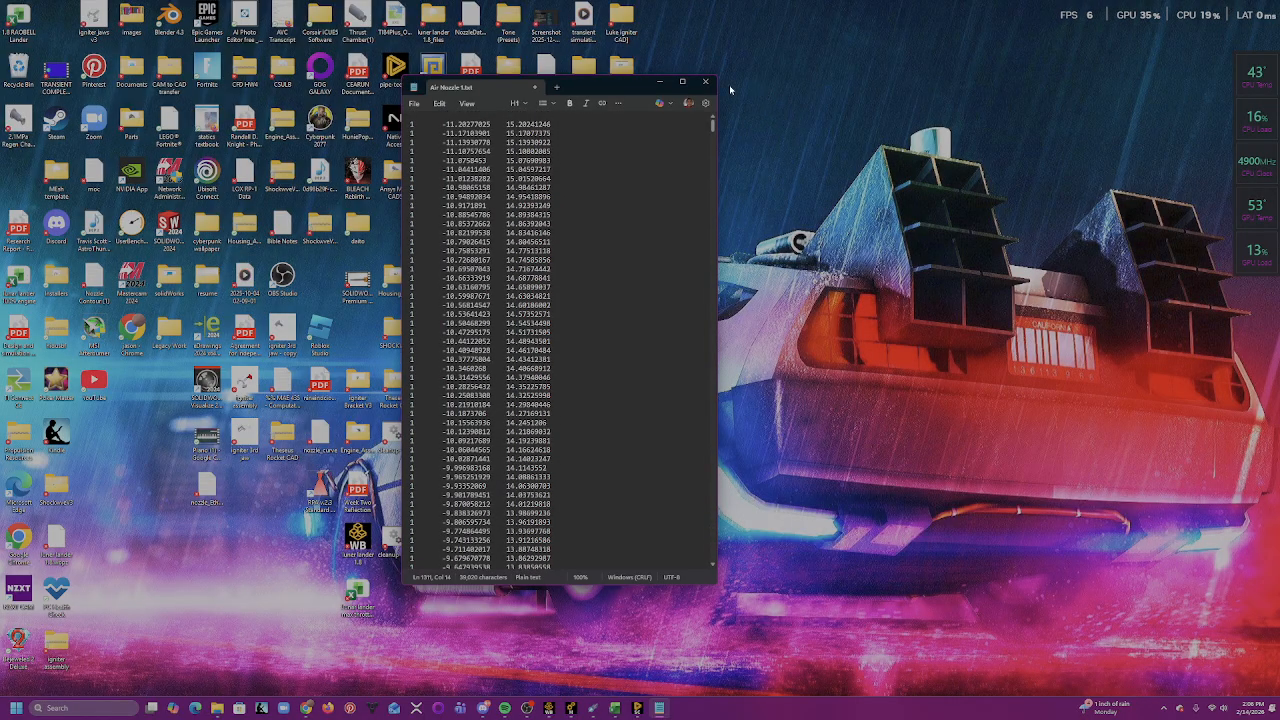
left_click(428, 124)
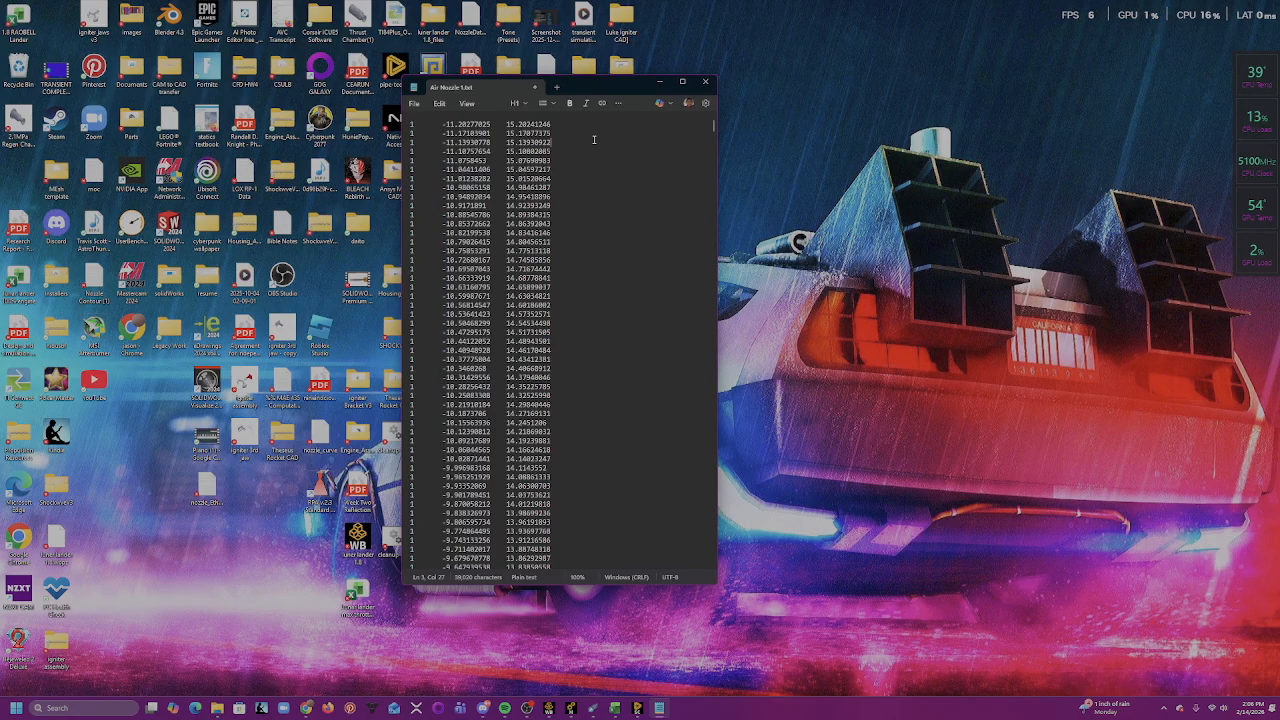
left_click(705, 81)
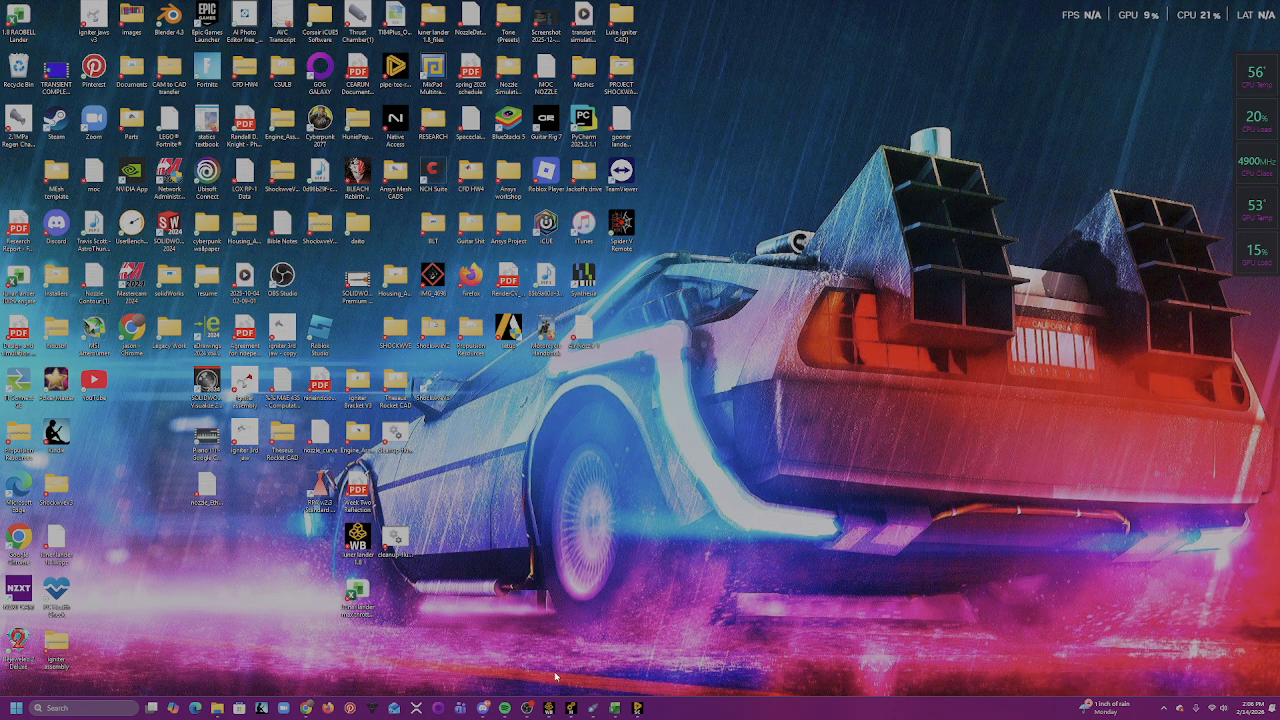
- Return to SpaceClaim and try once more to import the Air Nozzle 1 contour file
left_click(635, 709)
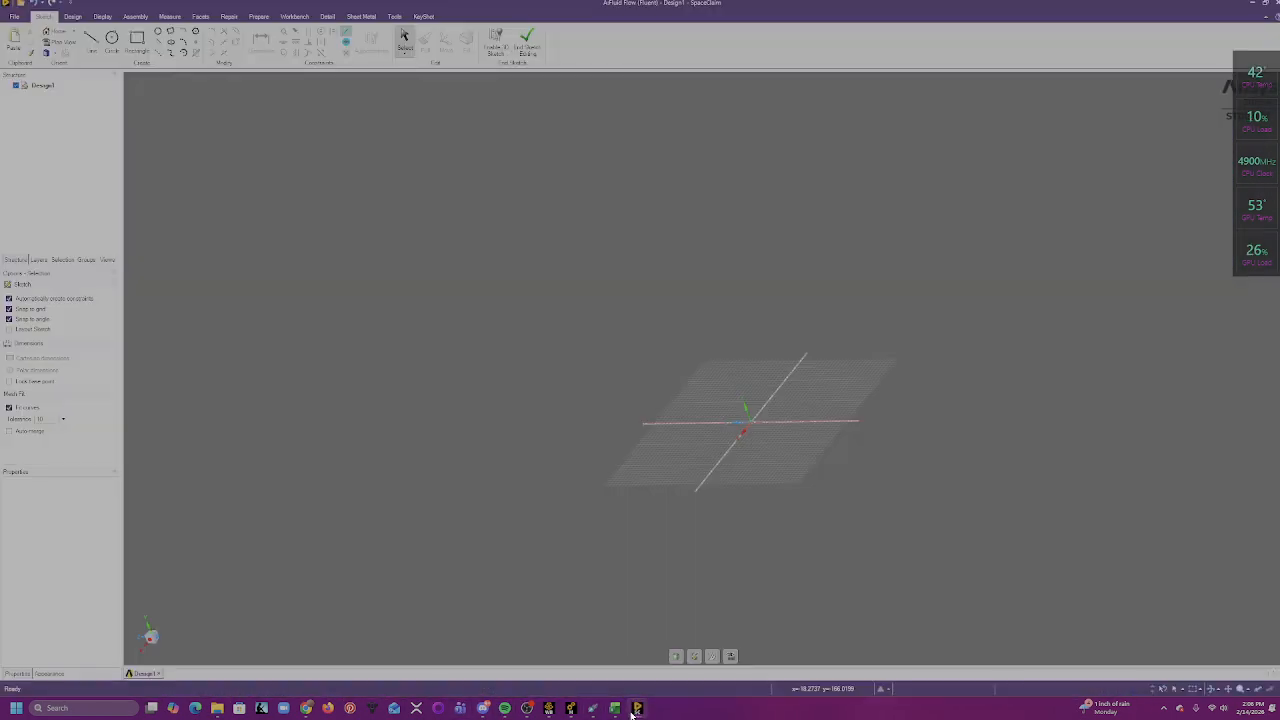
scroll(735, 544, "down", 2)
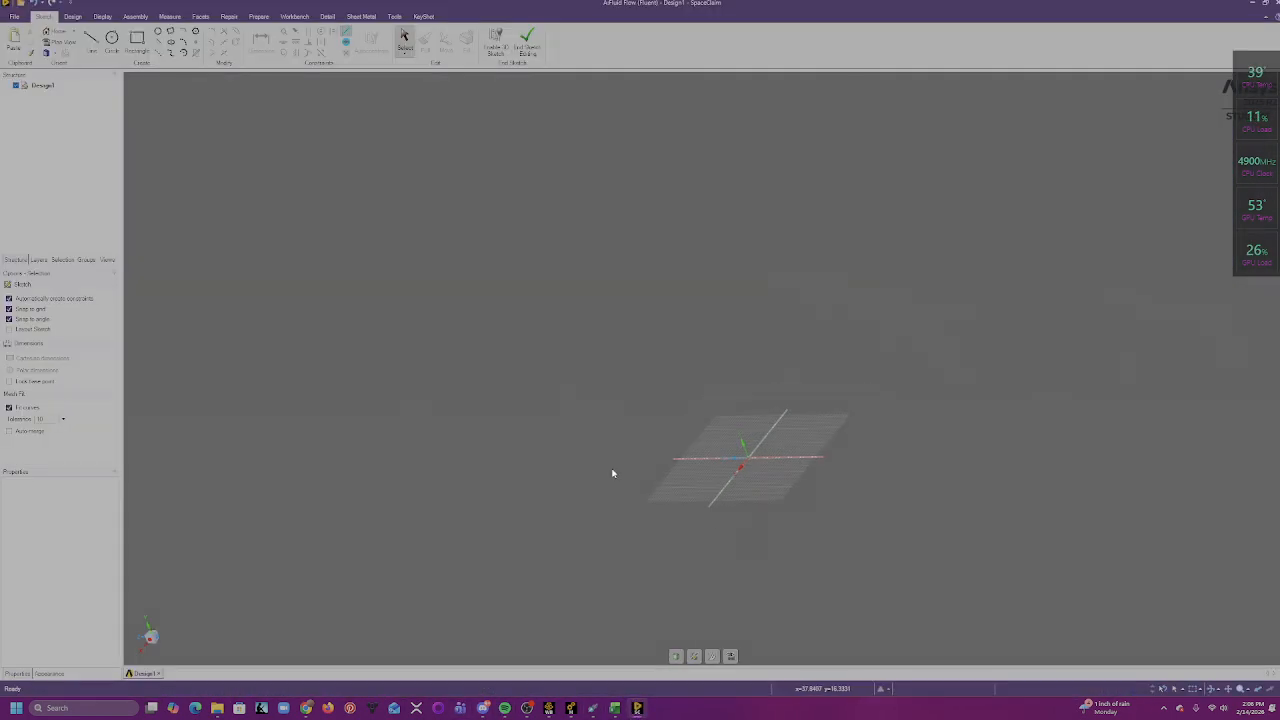
left_click(14, 17)
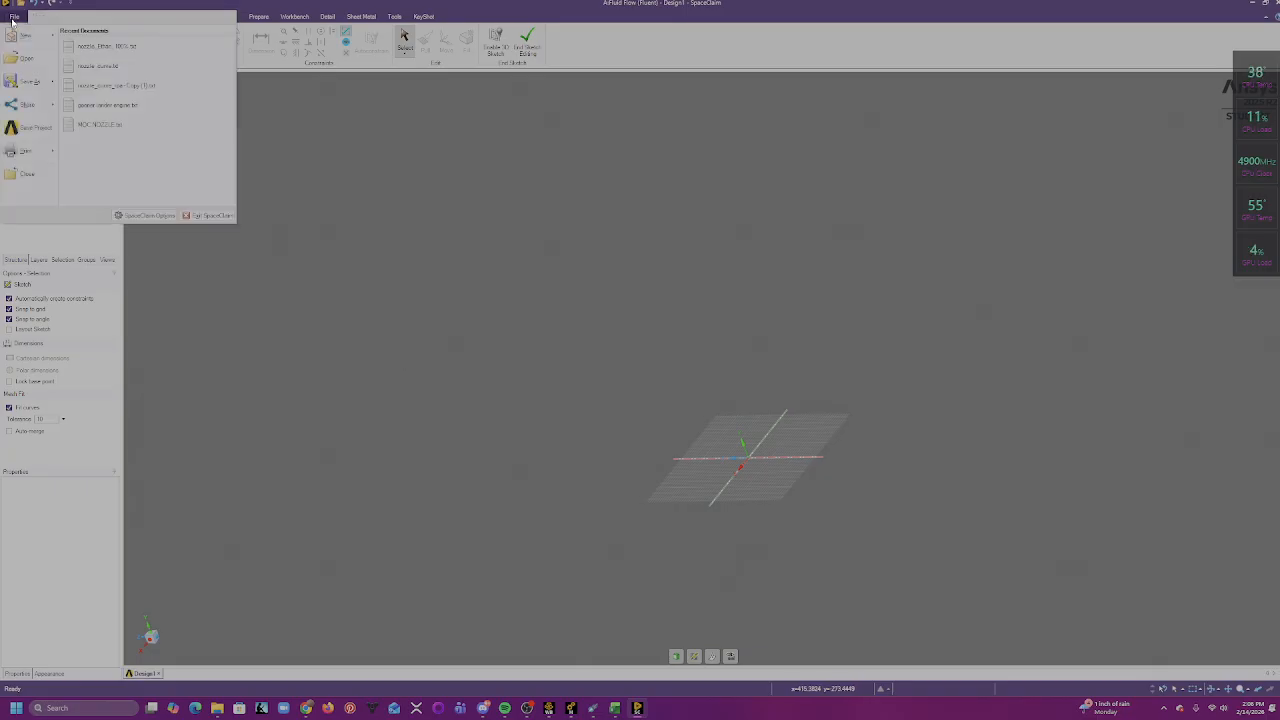
left_click(27, 58)
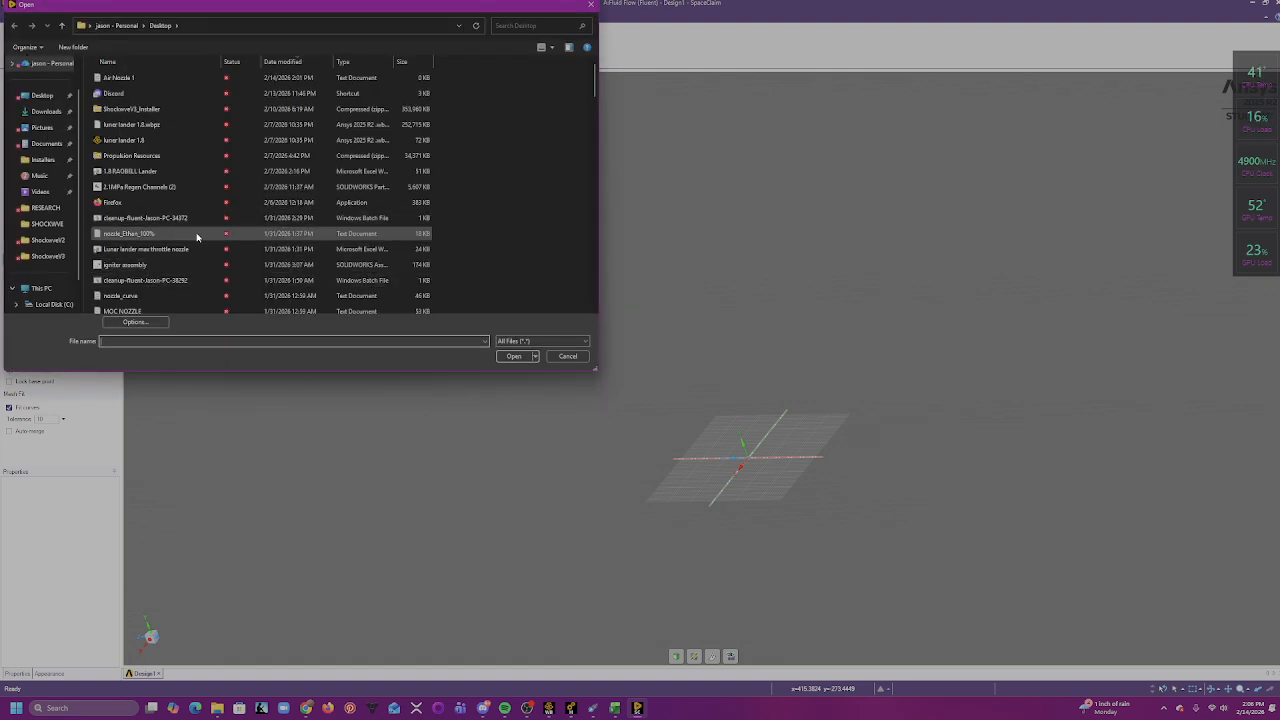
scroll(200, 240, "down", 3)
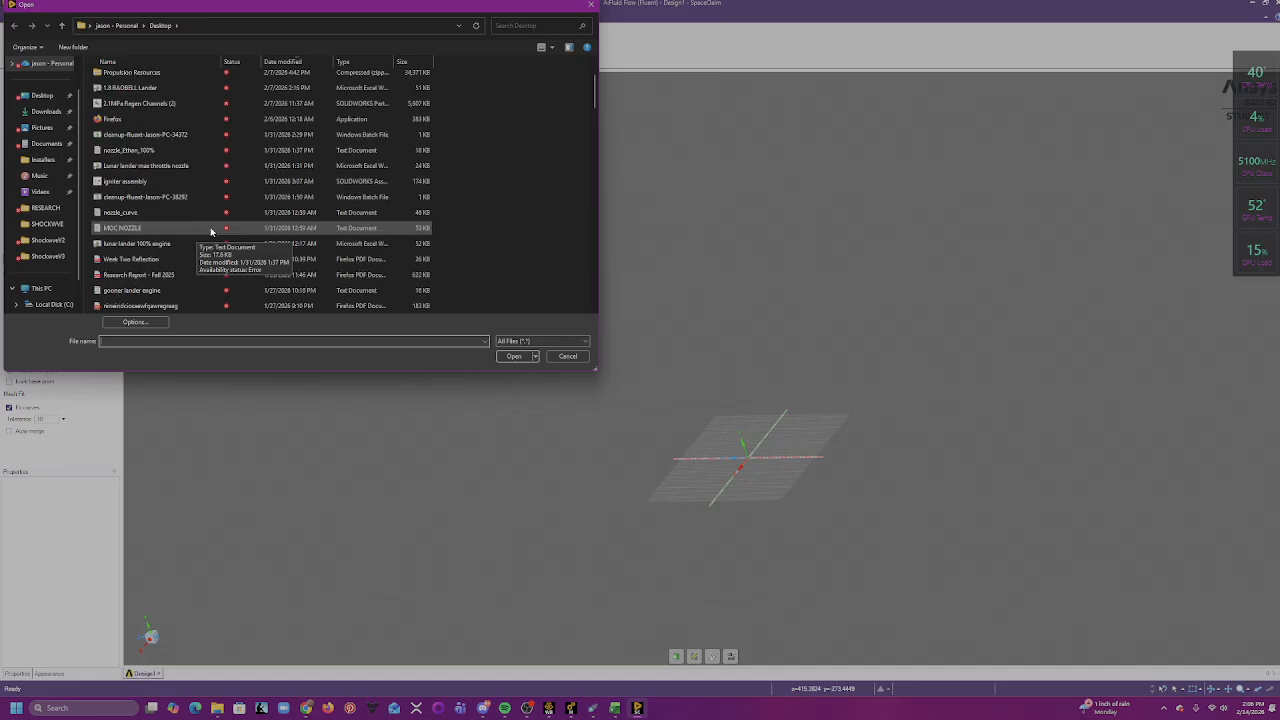
scroll(200, 240, "up", 3)
left_click(262, 78)
left_click(515, 357)
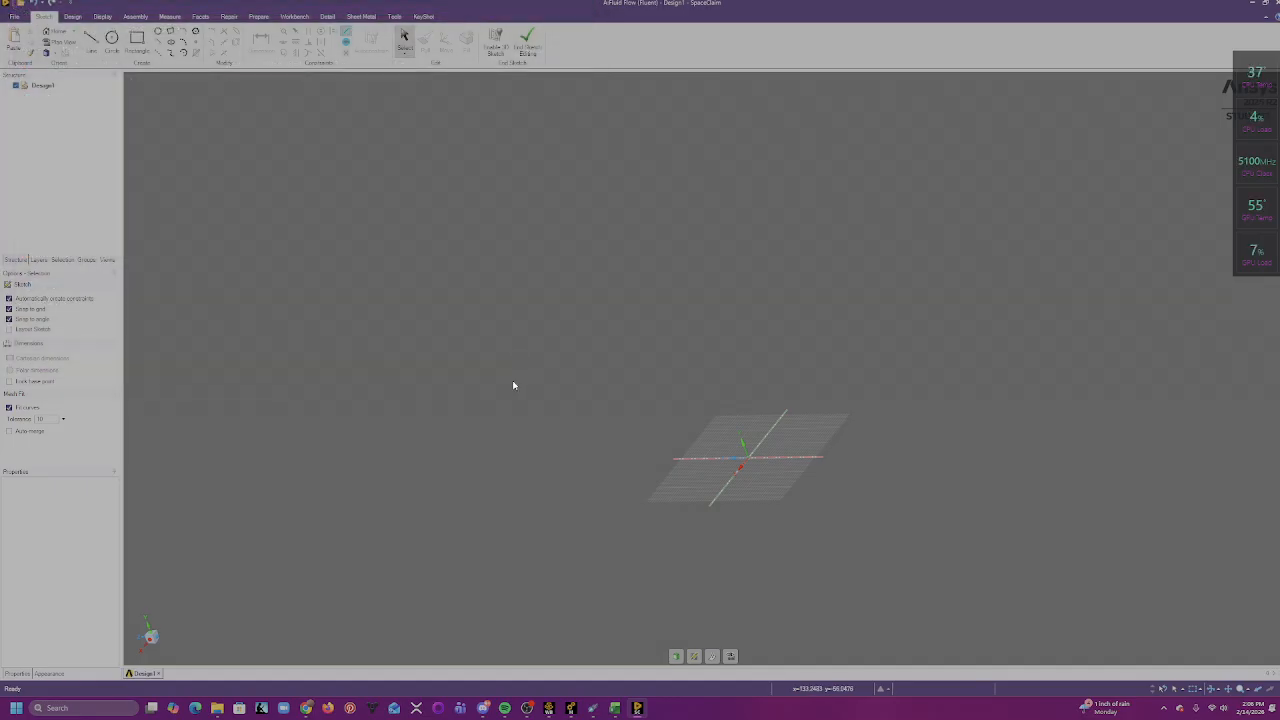
scroll(794, 471, "up", 5)
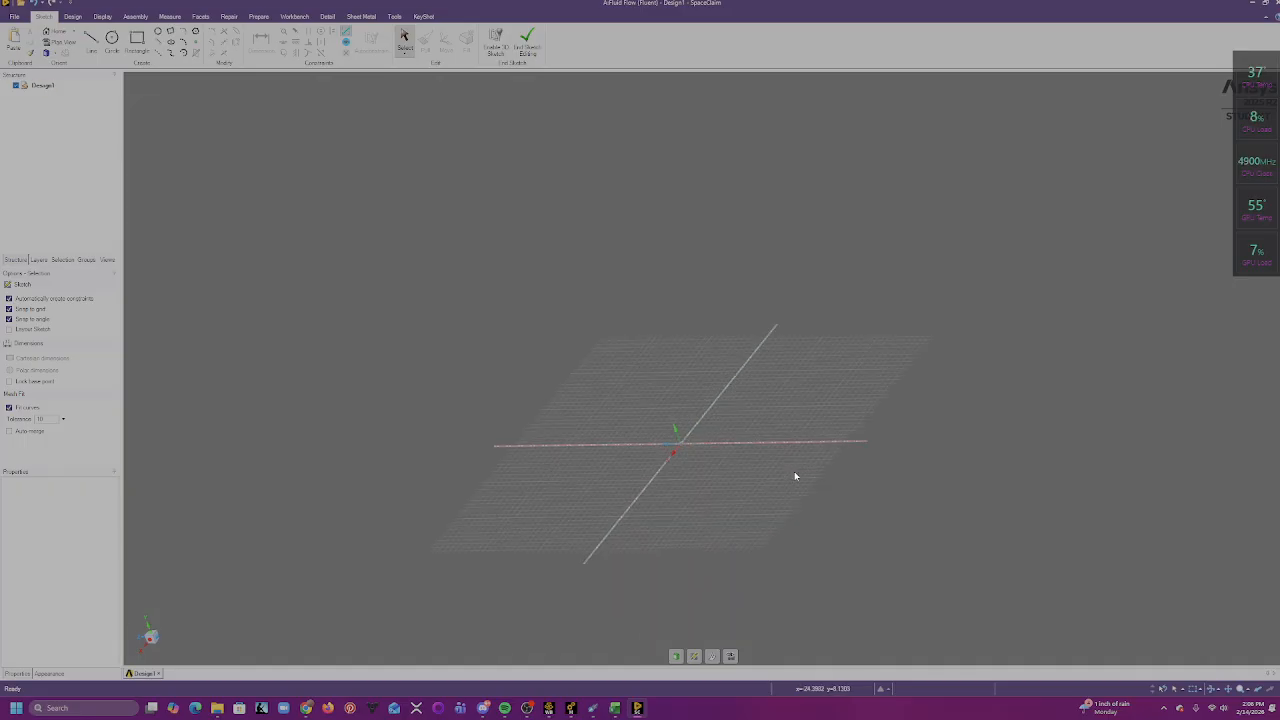
- Switch to the air Nozzle workbook in Excel, select the whole three-column NozzleContour coordinate block for copying, and return to the desktop
left_click(617, 711)
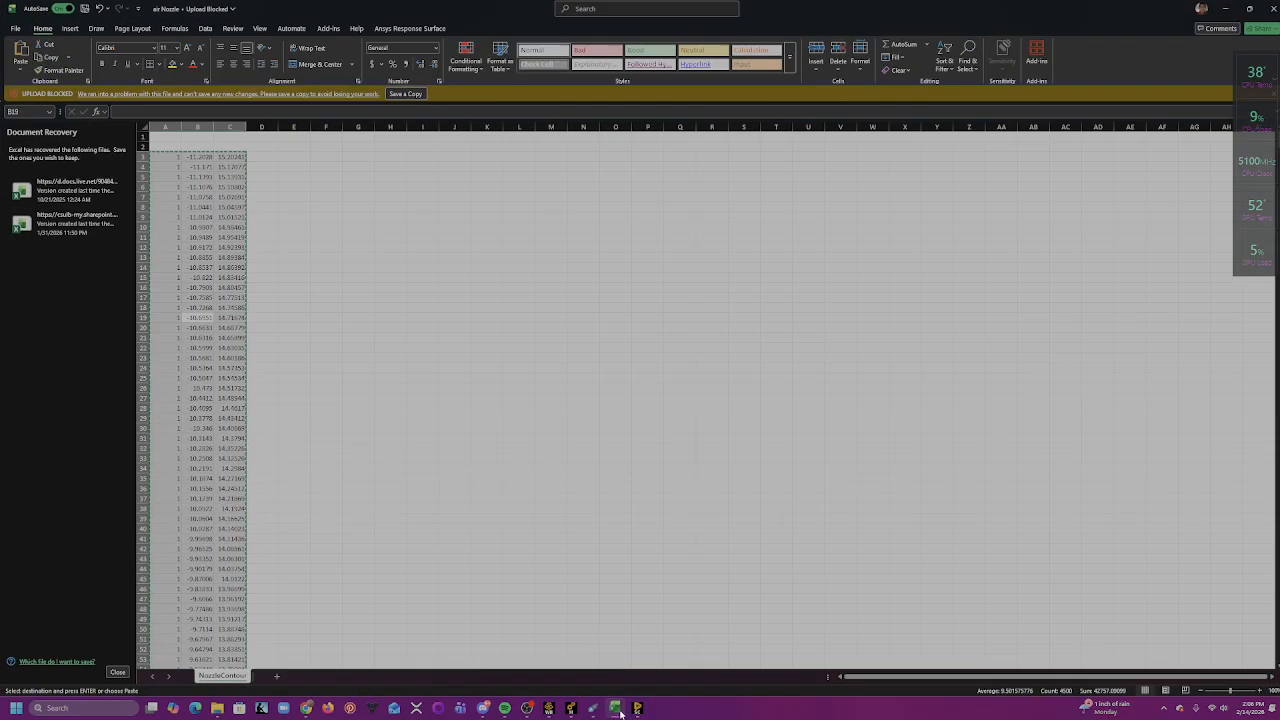
left_click(326, 237)
left_click_drag(203, 207, 204, 195)
left_click(172, 155)
left_click(198, 207)
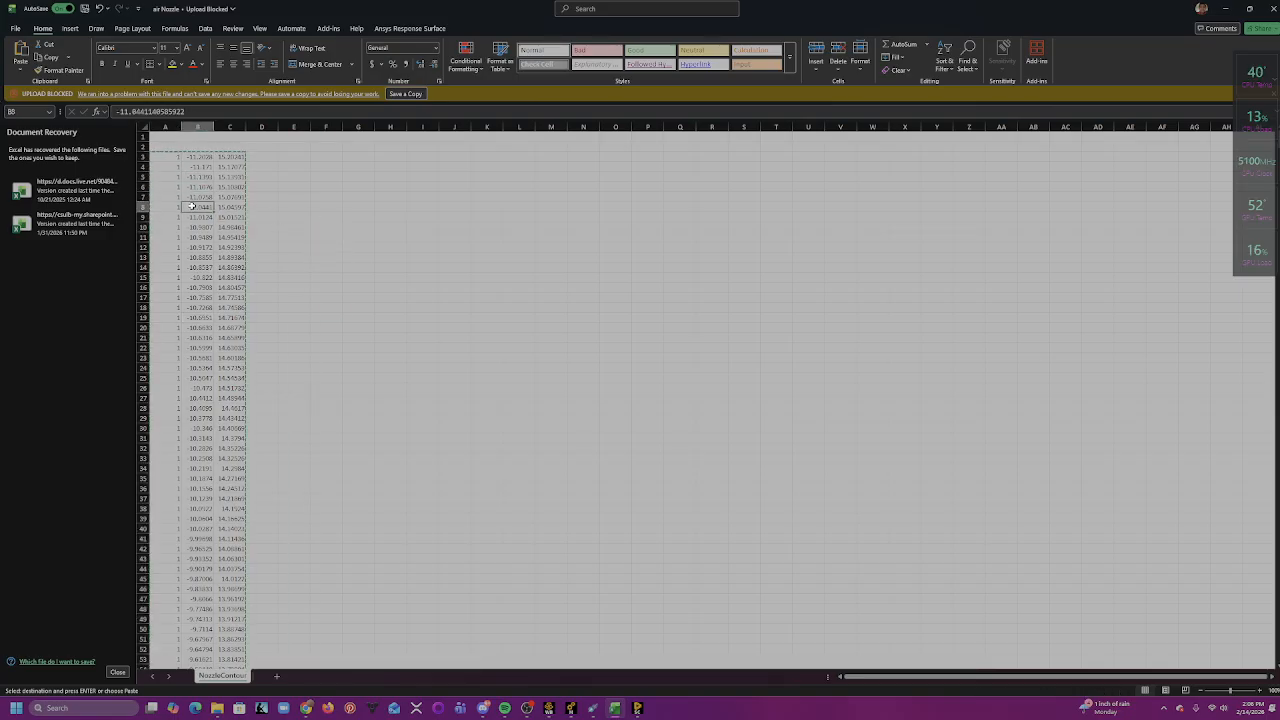
key("ctrl+a")
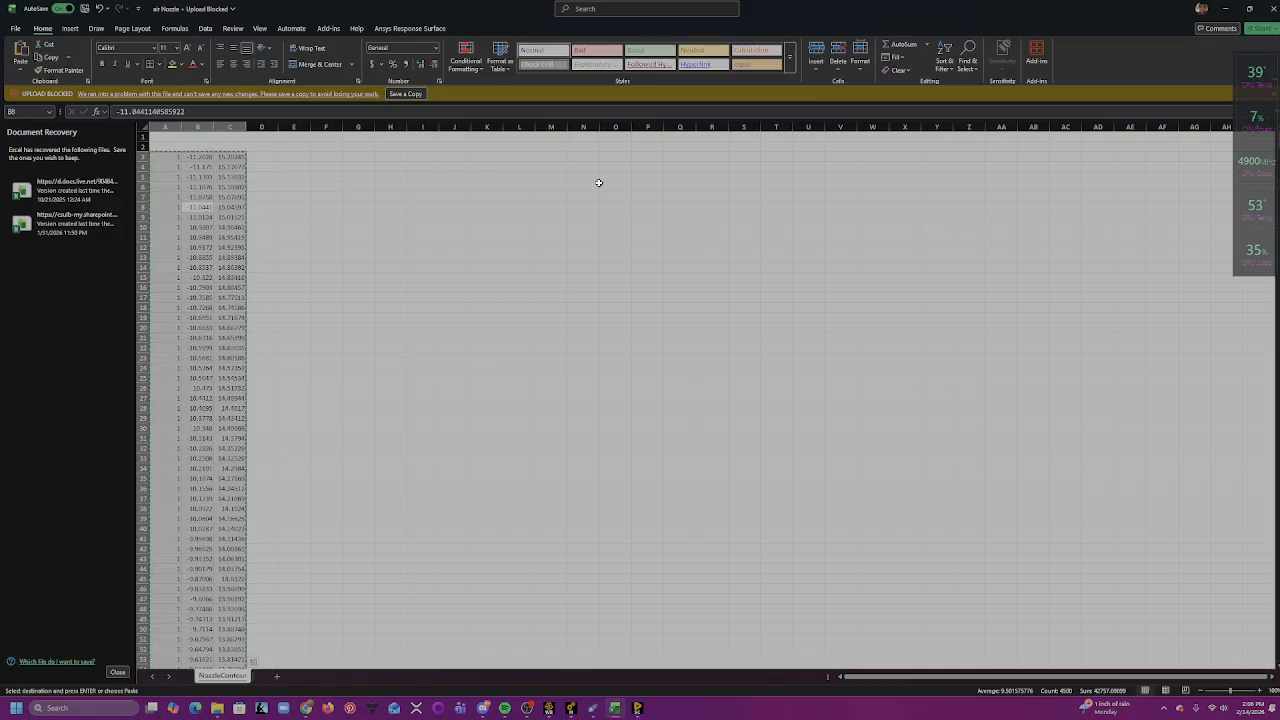
left_click(1225, 8)
left_click(1250, 3)
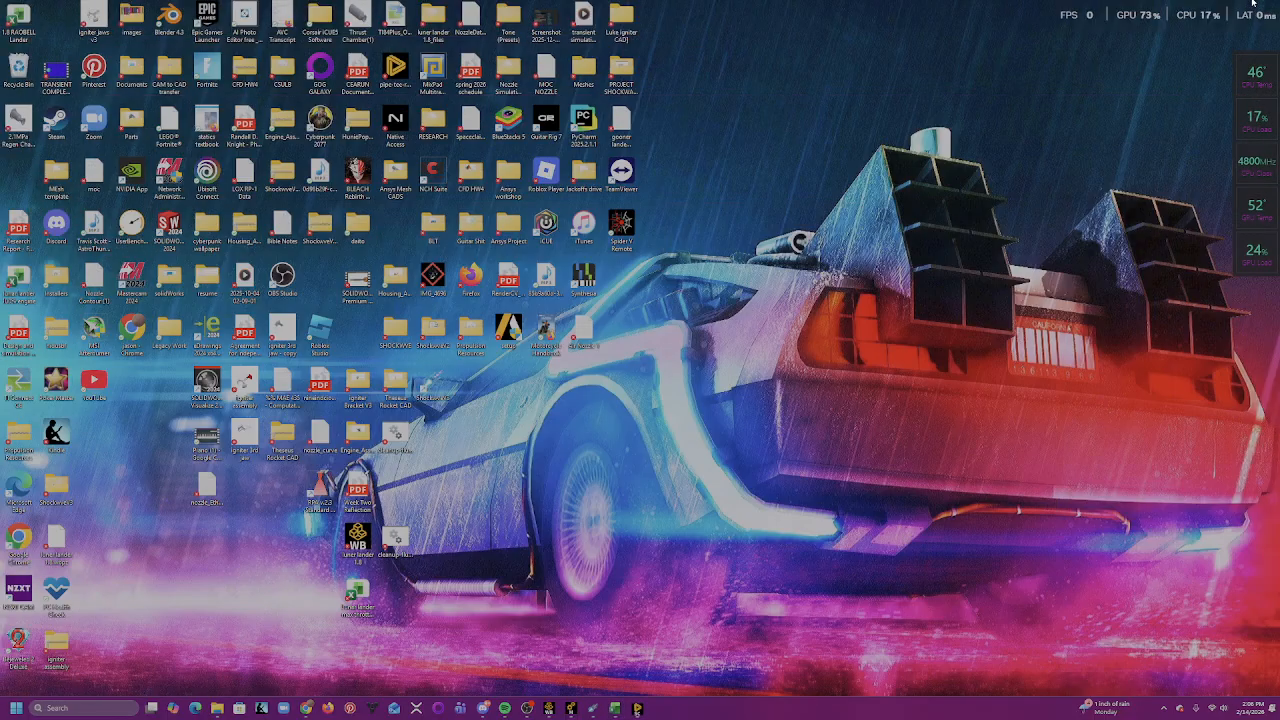
- Replace the entire contents of Air Nozzle 1.txt with the copied contour coordinates and close the file
double_click(583, 332)
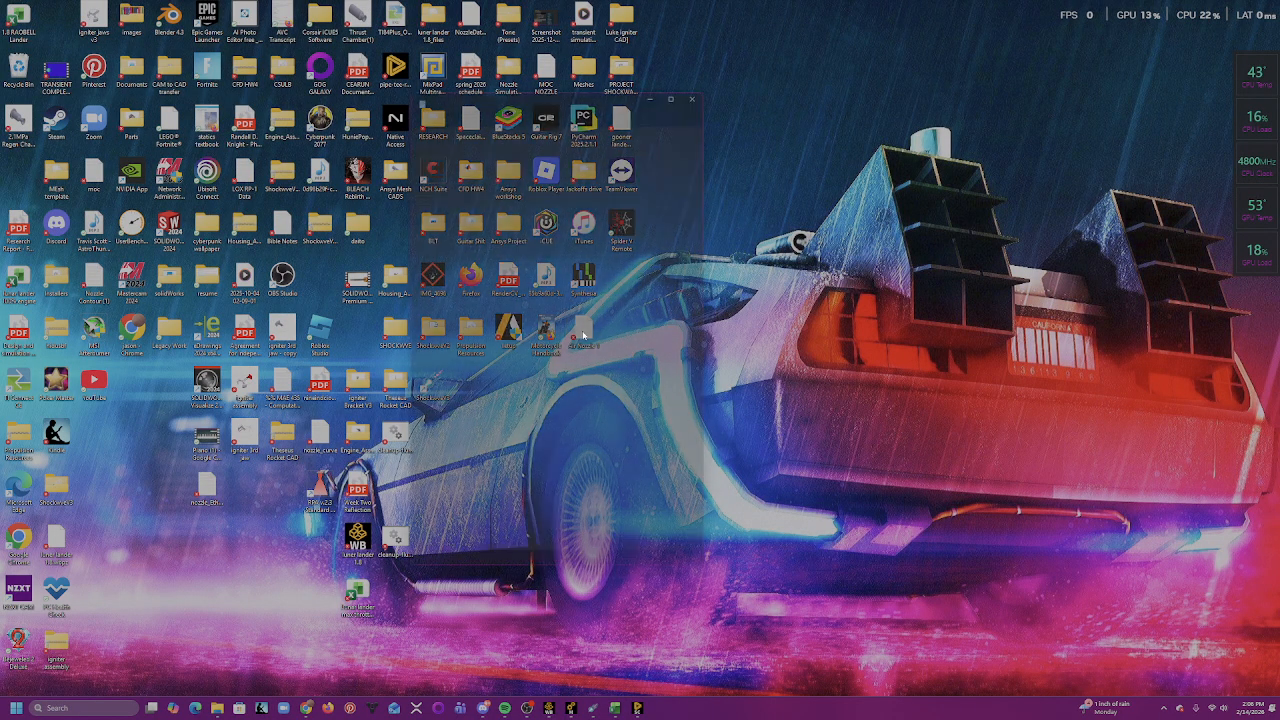
key("ctrl+a")
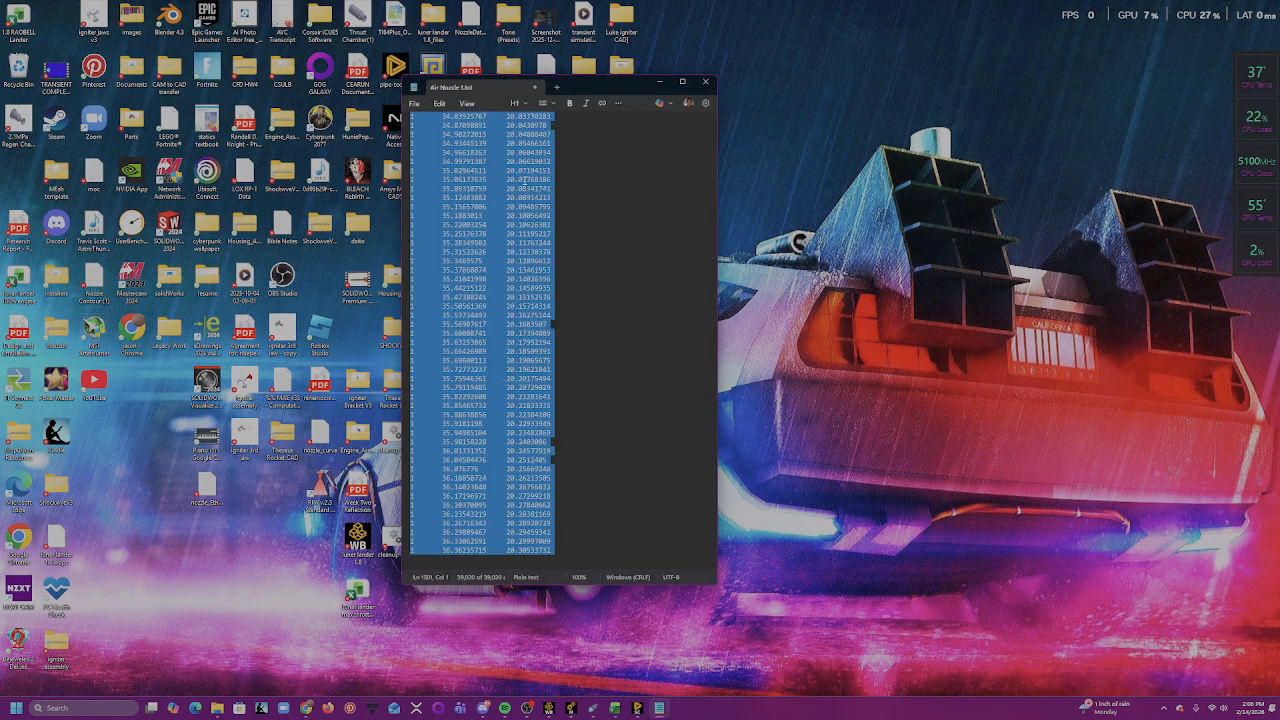
key("ctrl+v")
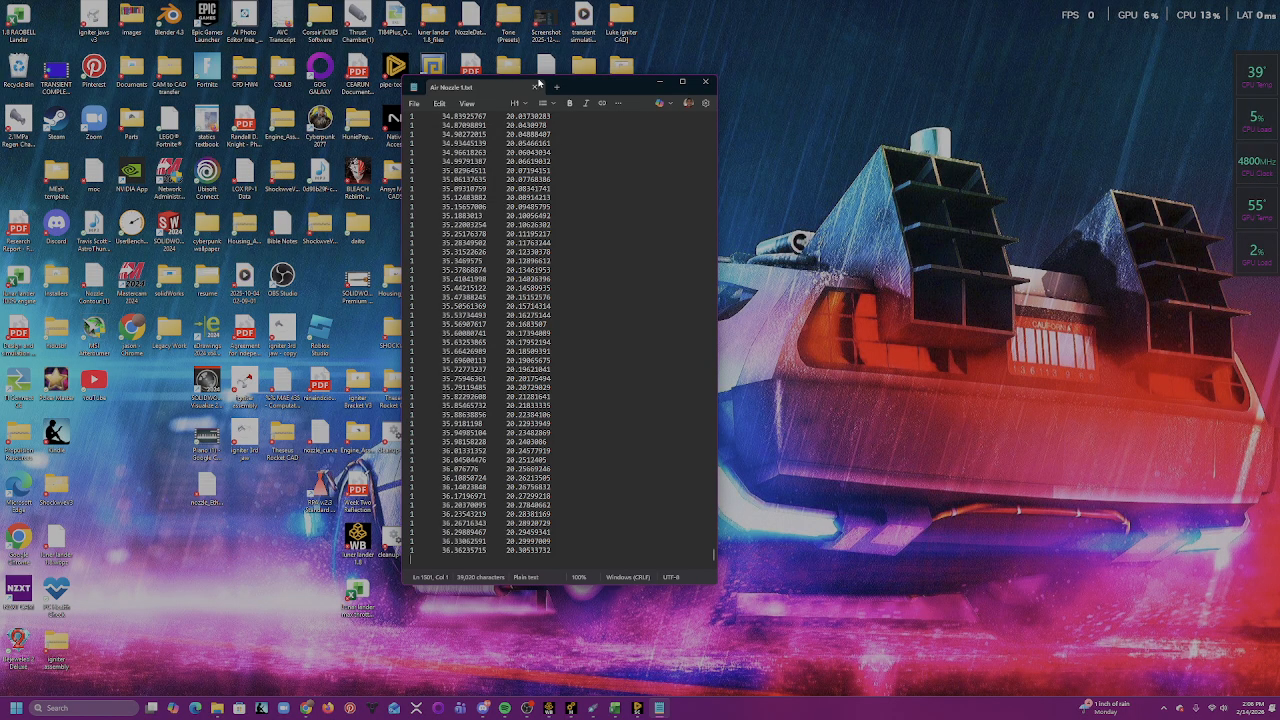
left_click(705, 81)
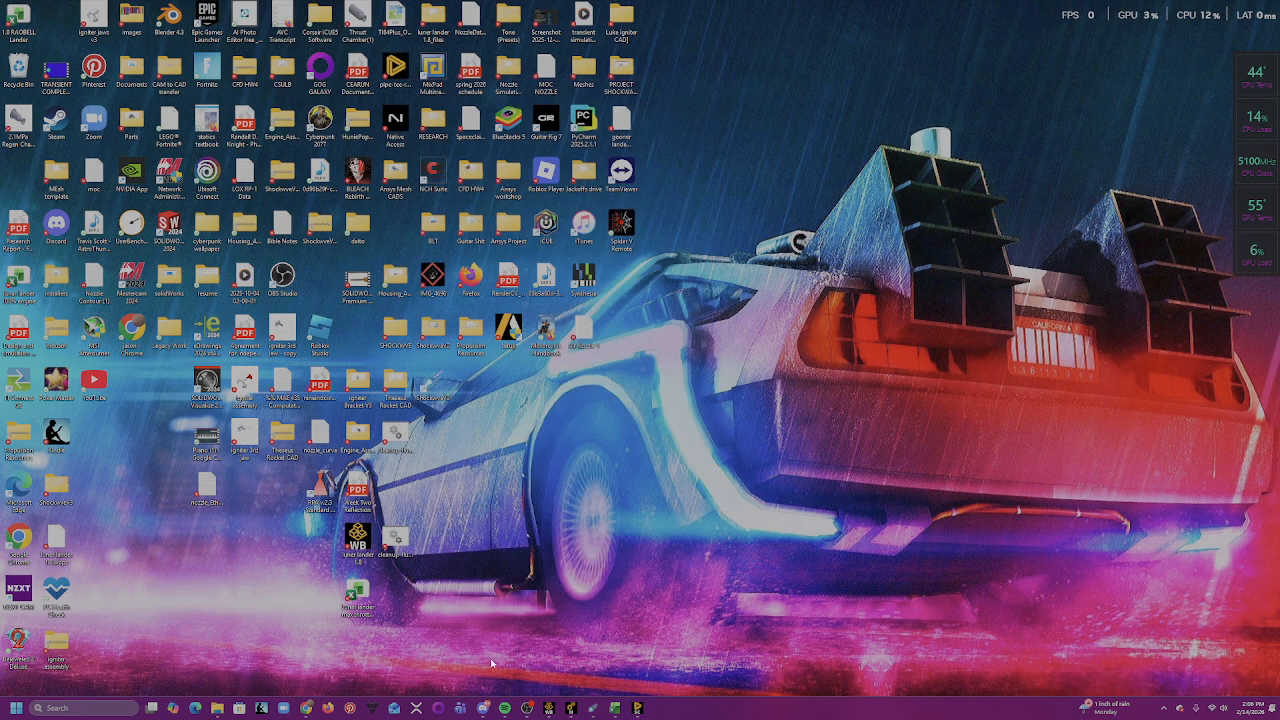
- Reopen Air Nozzle 1.txt in Notepad and place the cursor after the last coordinate row
double_click(590, 342)
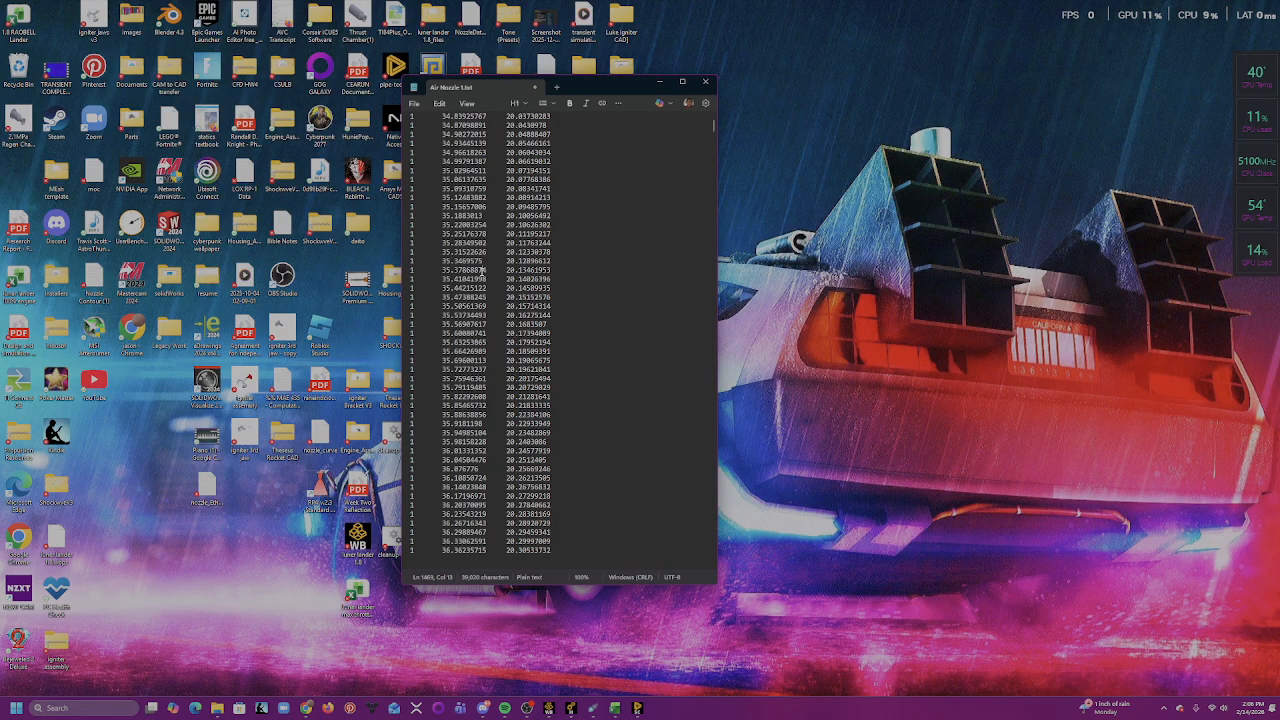
key("ctrl+a")
key("Right")
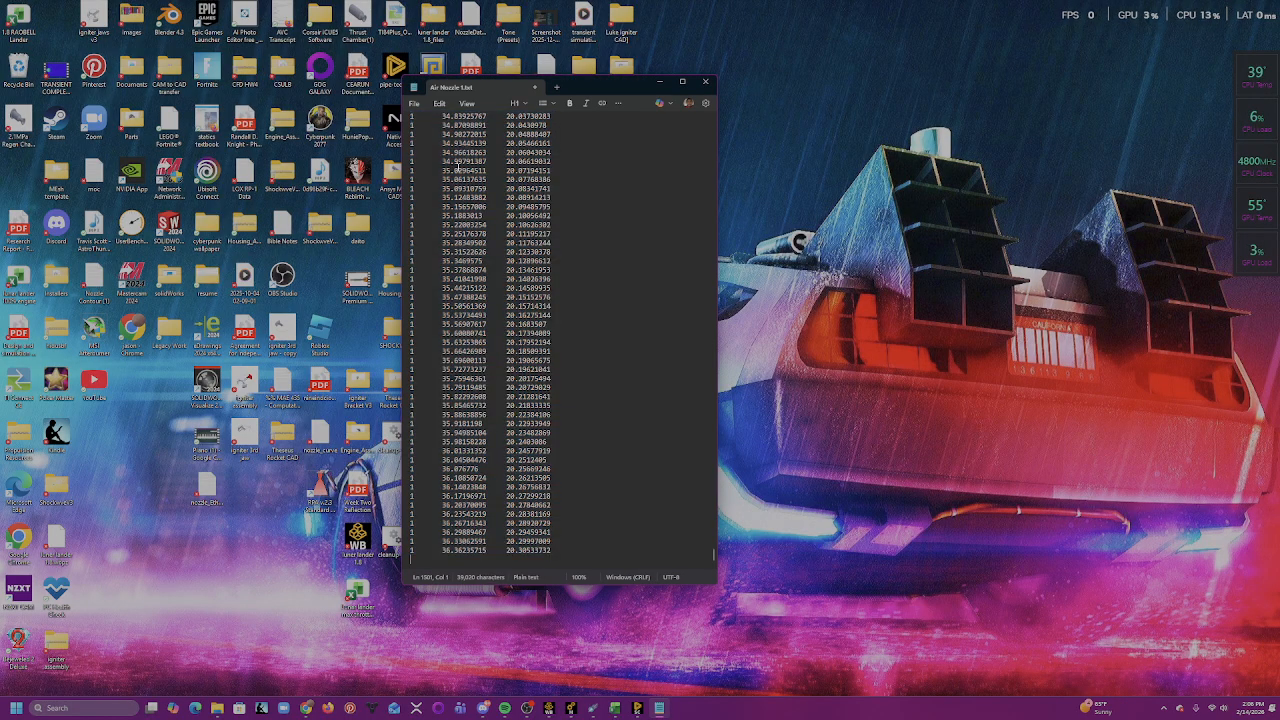
left_click(413, 103)
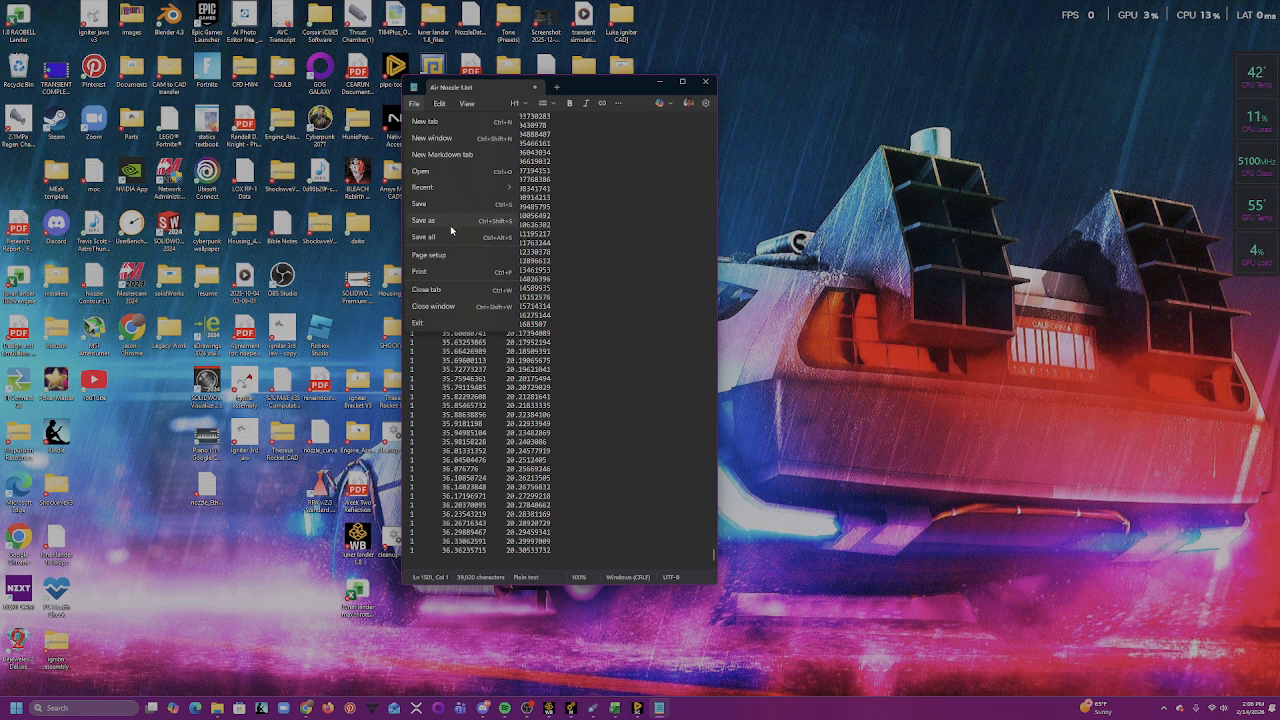
left_click(447, 220)
left_click(909, 420)
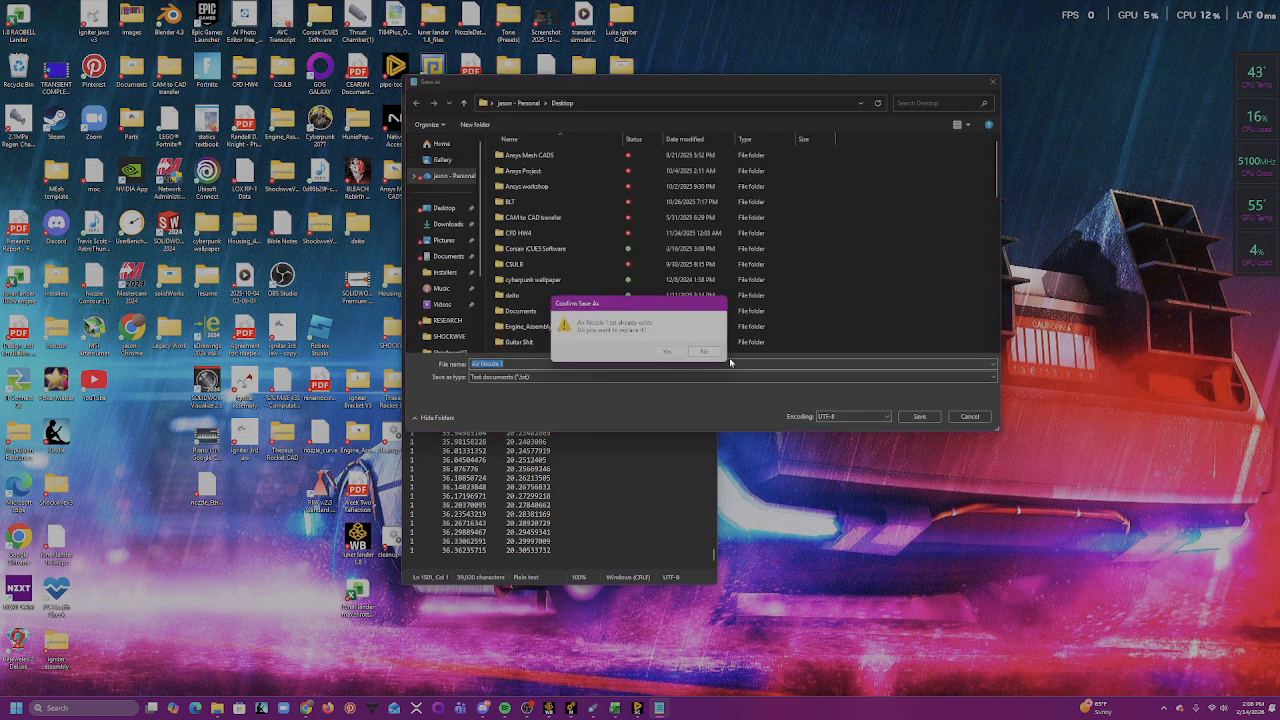
left_click(704, 352)
left_click(968, 417)
- Save the updated coordinates in Air Nozzle 1.txt and return to SpaceClaim
left_click(413, 103)
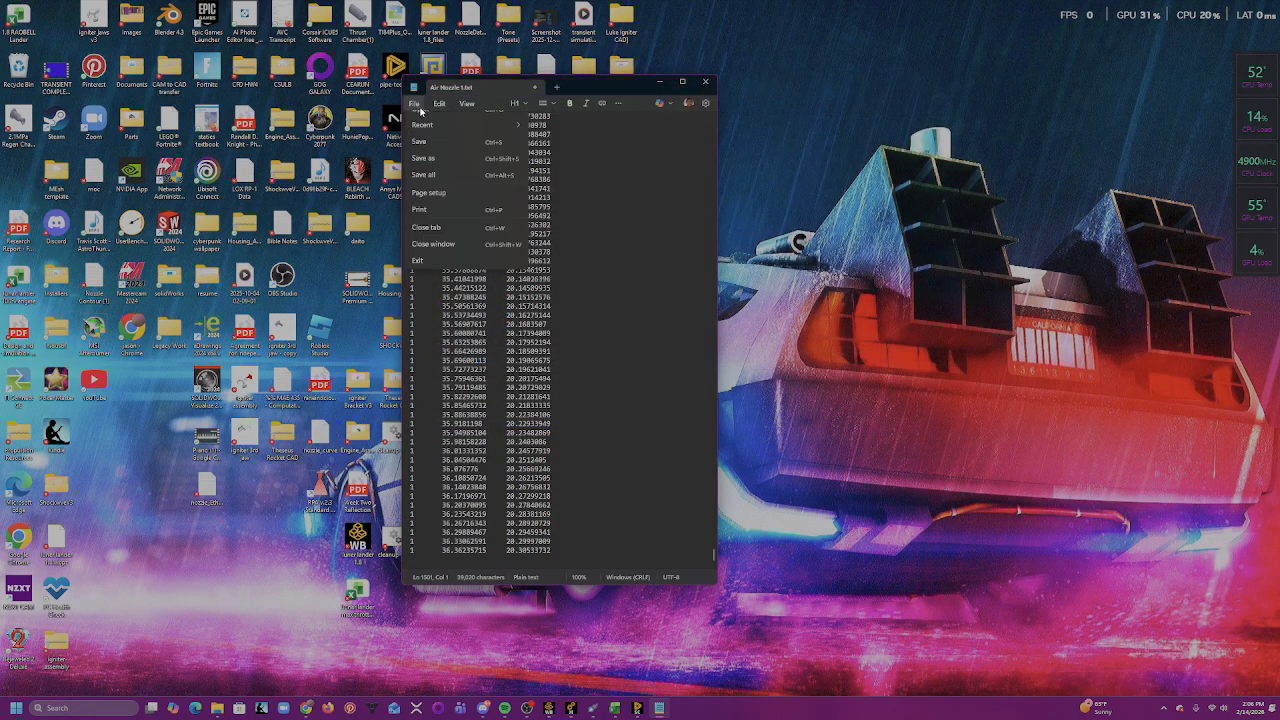
left_click(437, 206)
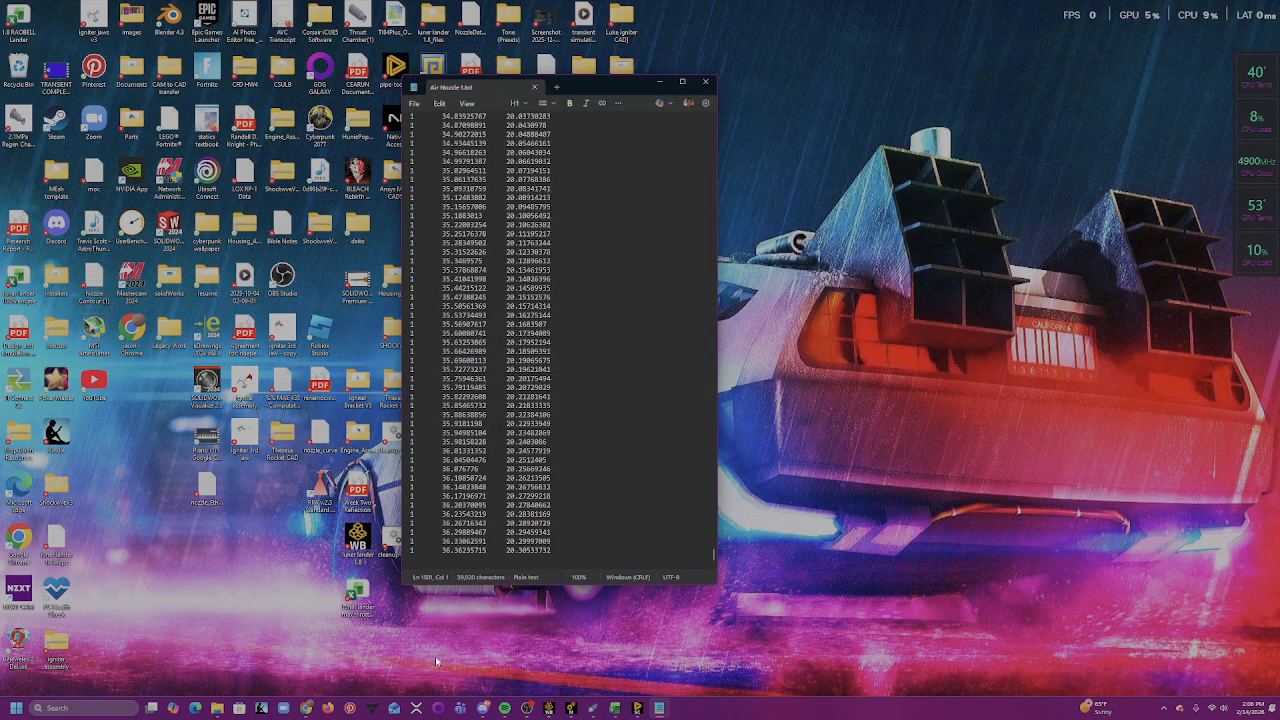
left_click(637, 708)
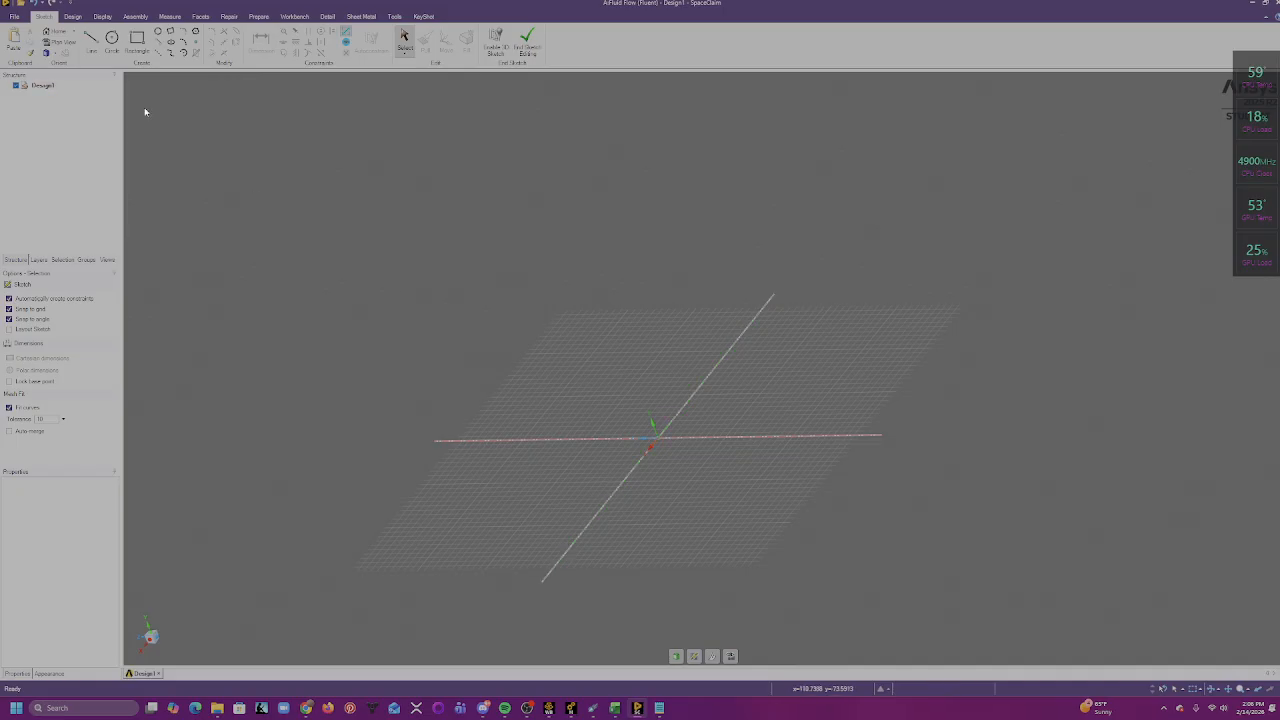
- Import the Air Nozzle 1 text file from the Desktop folder as the nozzle contour curve
left_click(19, 19)
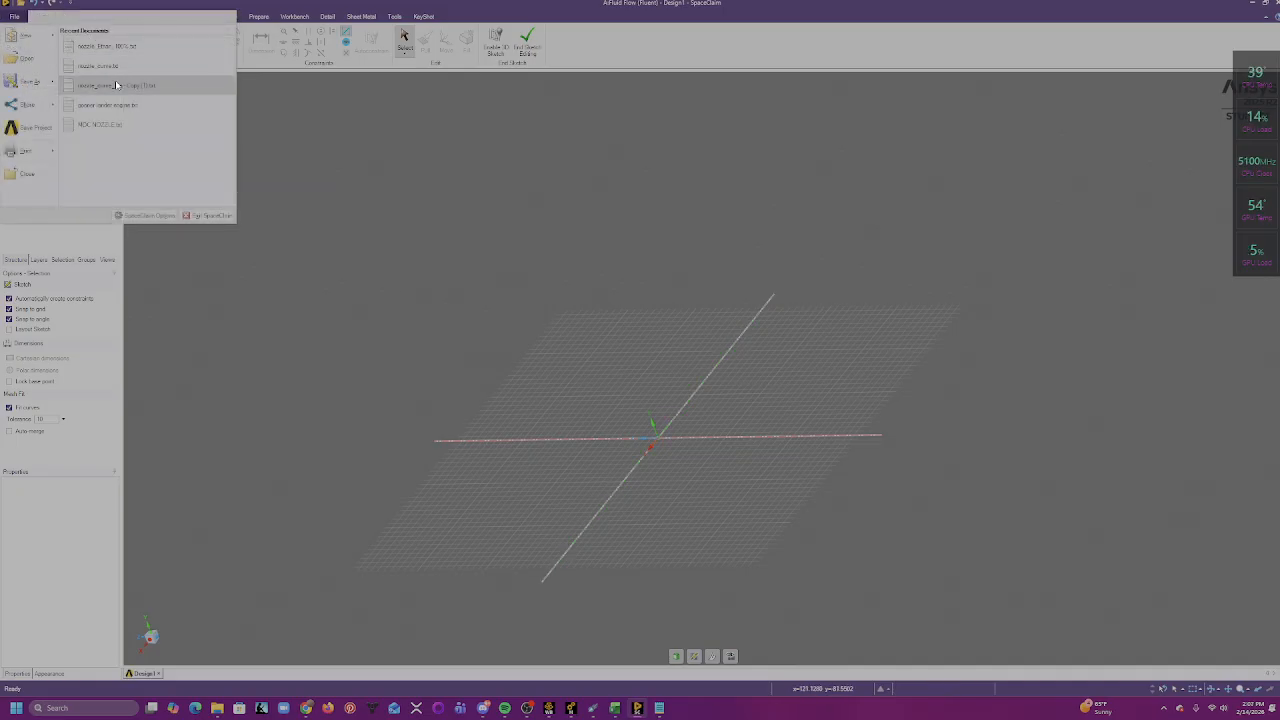
left_click(22, 58)
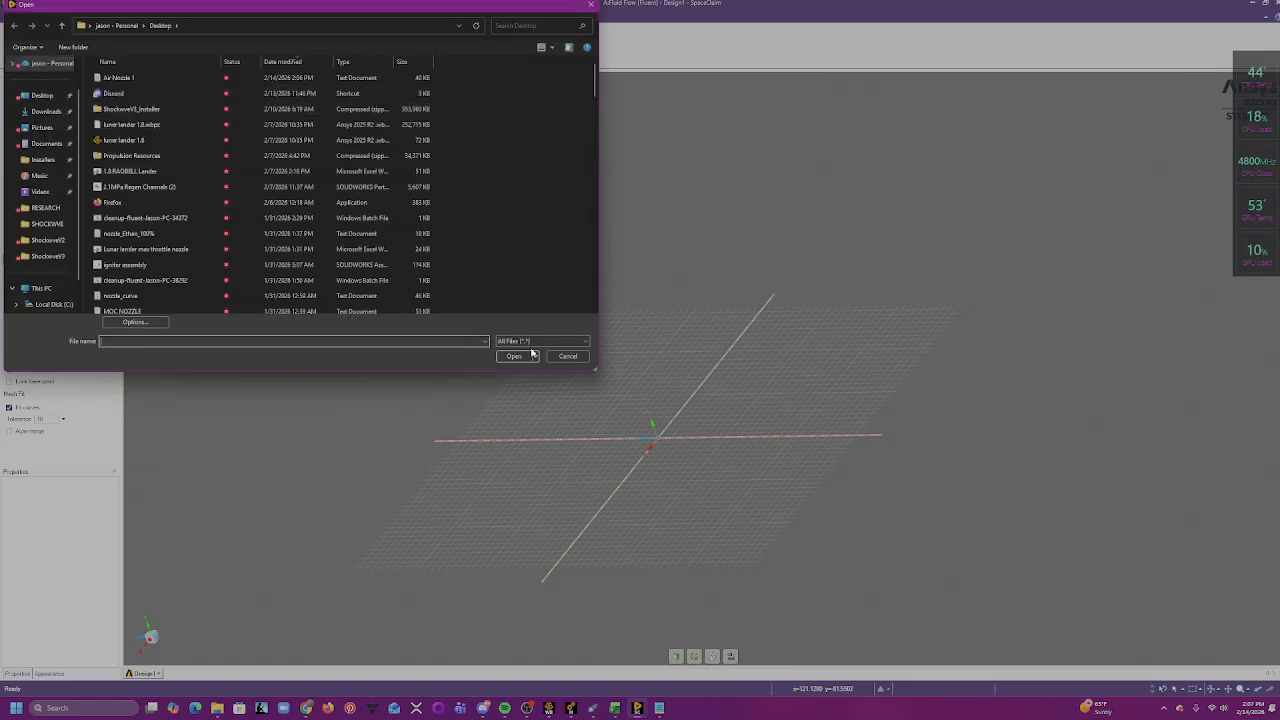
left_click(145, 79)
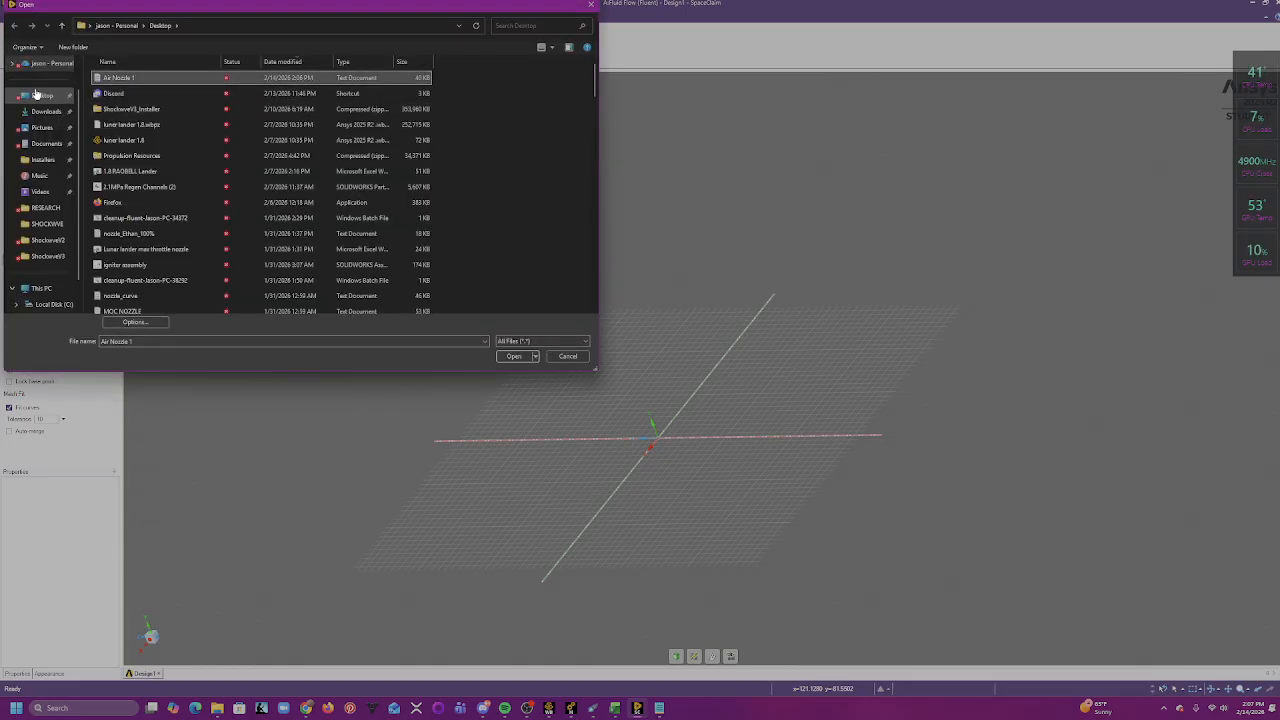
scroll(171, 120, "down", 5)
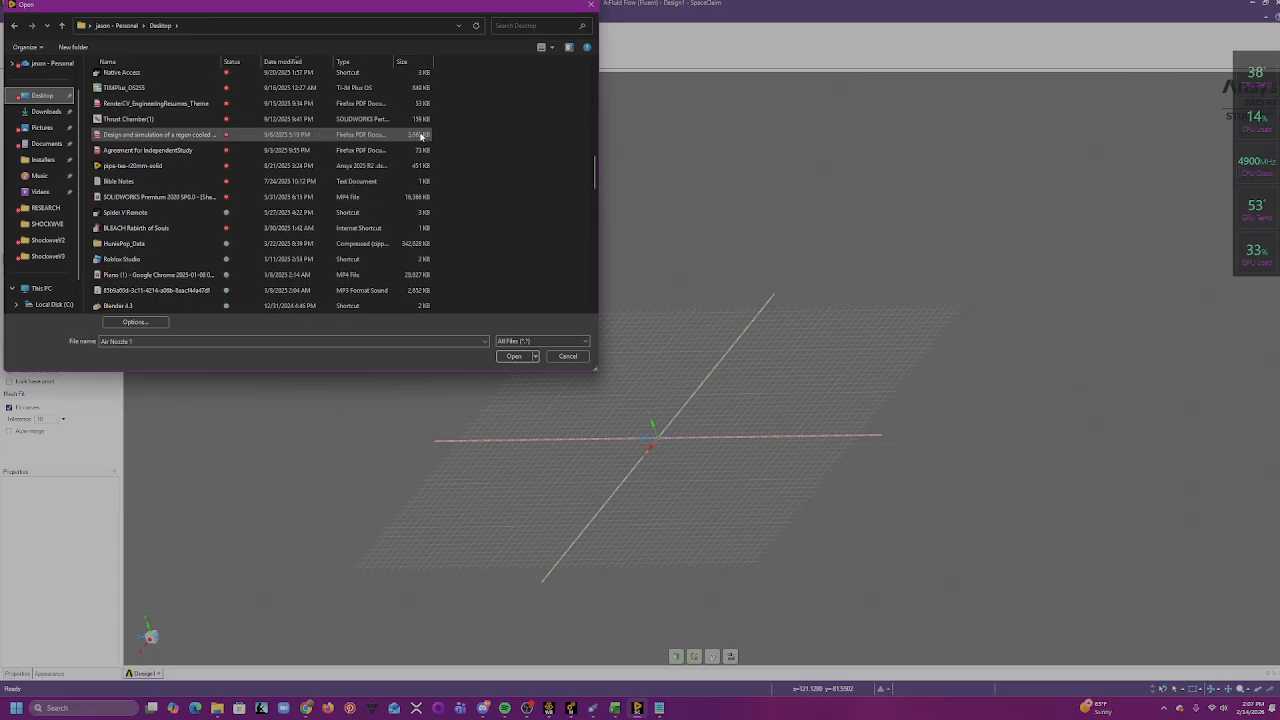
scroll(594, 180, "down", 2)
left_click_drag(595, 178, 596, 66)
double_click(186, 77)
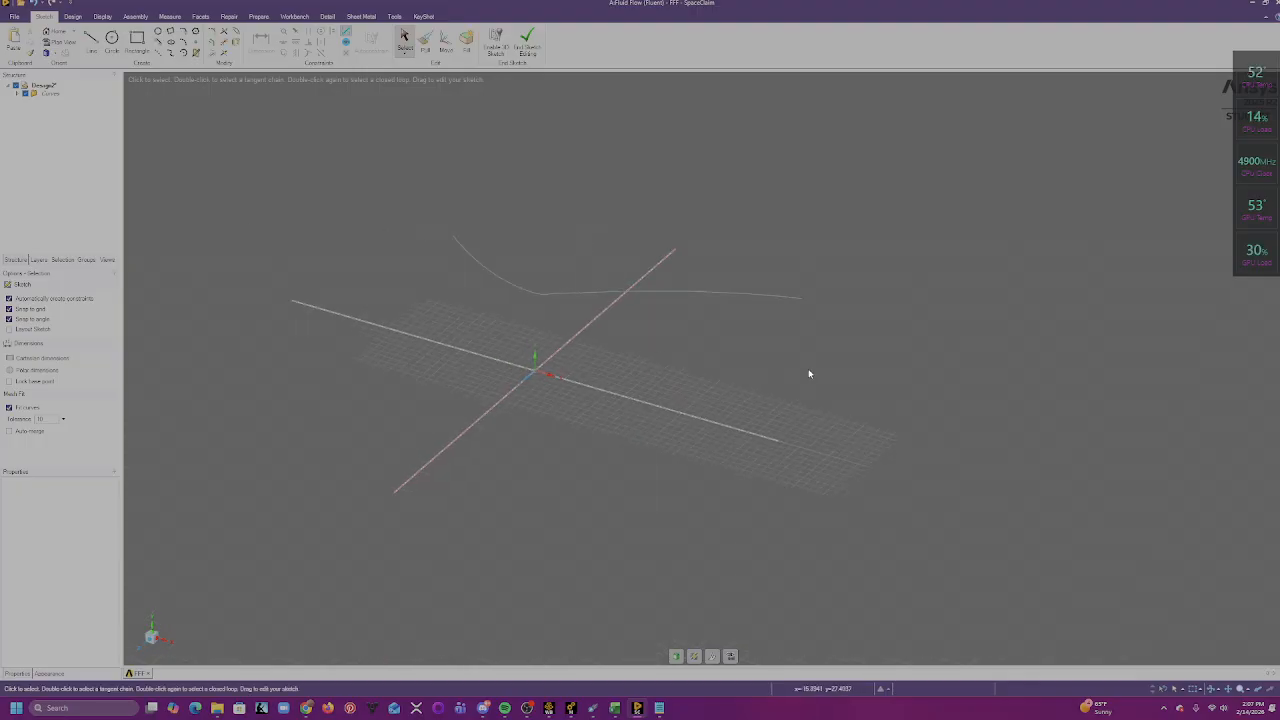
- Examine the coordinate columns of Air Nozzle 1.txt from first to last row alongside the imported curve, leaving Notepad minimized
scroll(571, 371, "up", 2)
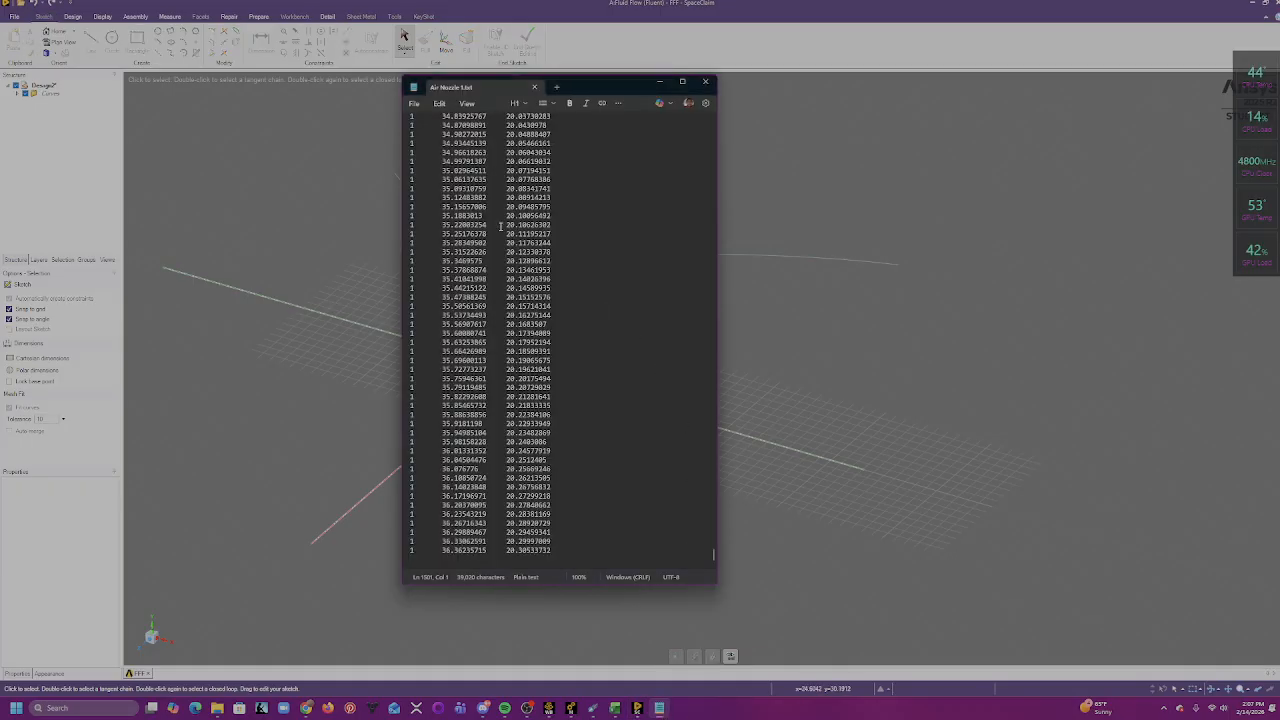
scroll(507, 272, "down", 5)
left_click_drag(711, 555, 398, 169)
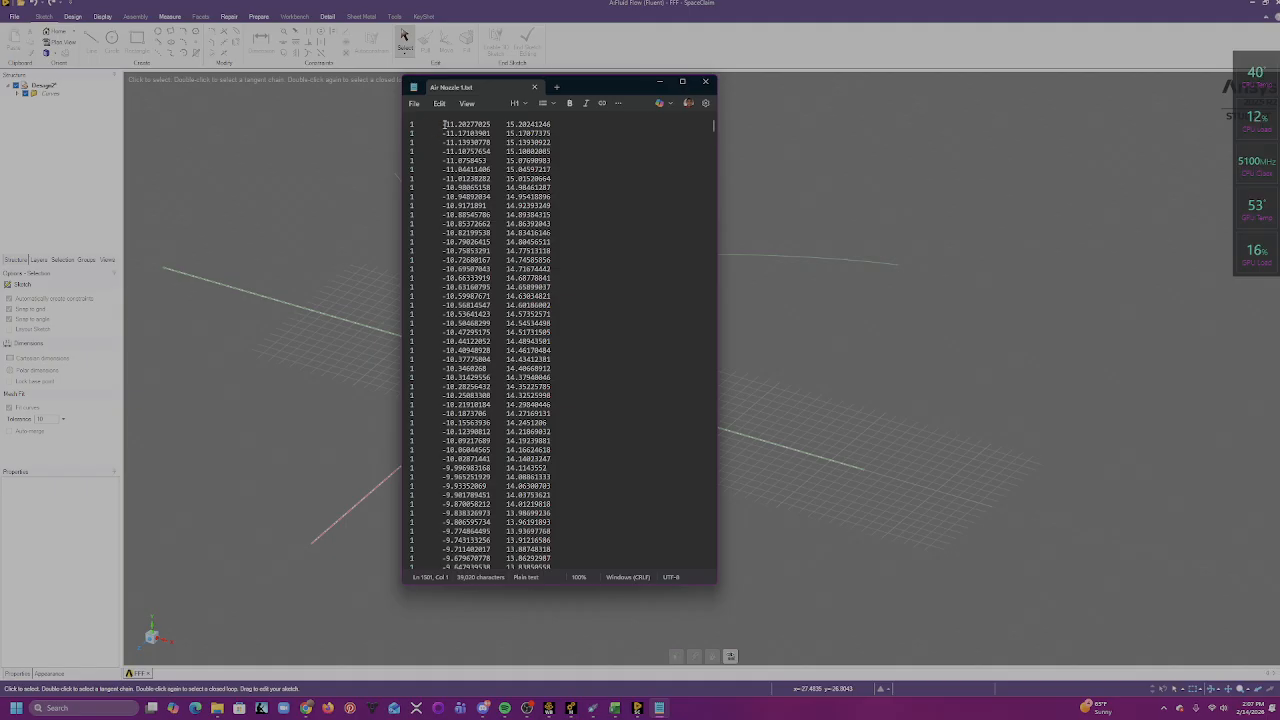
left_click_drag(443, 124, 488, 146)
left_click_drag(493, 214, 497, 197)
left_click_drag(489, 125, 562, 315)
left_click(562, 314)
left_click_drag(714, 130, 760, 596)
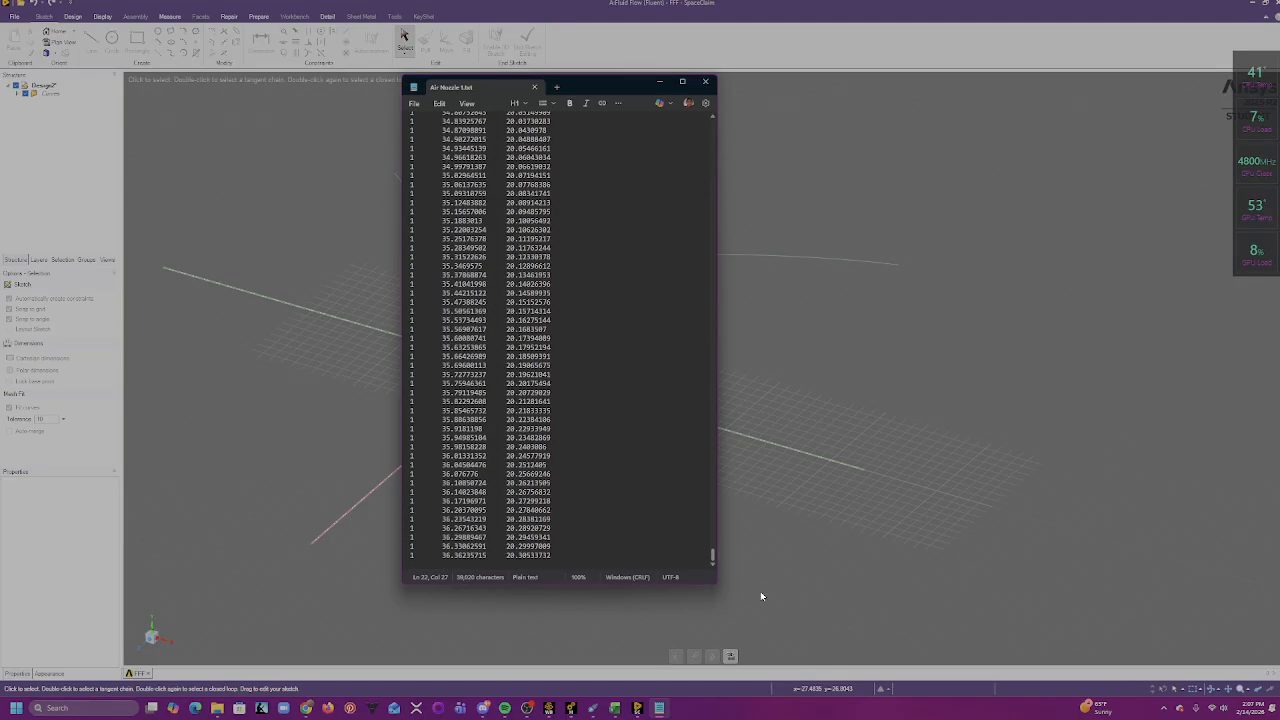
left_click(659, 82)
- Orient the view head-on to the nozzle contour and end sketch editing
scroll(491, 291, "down", 3)
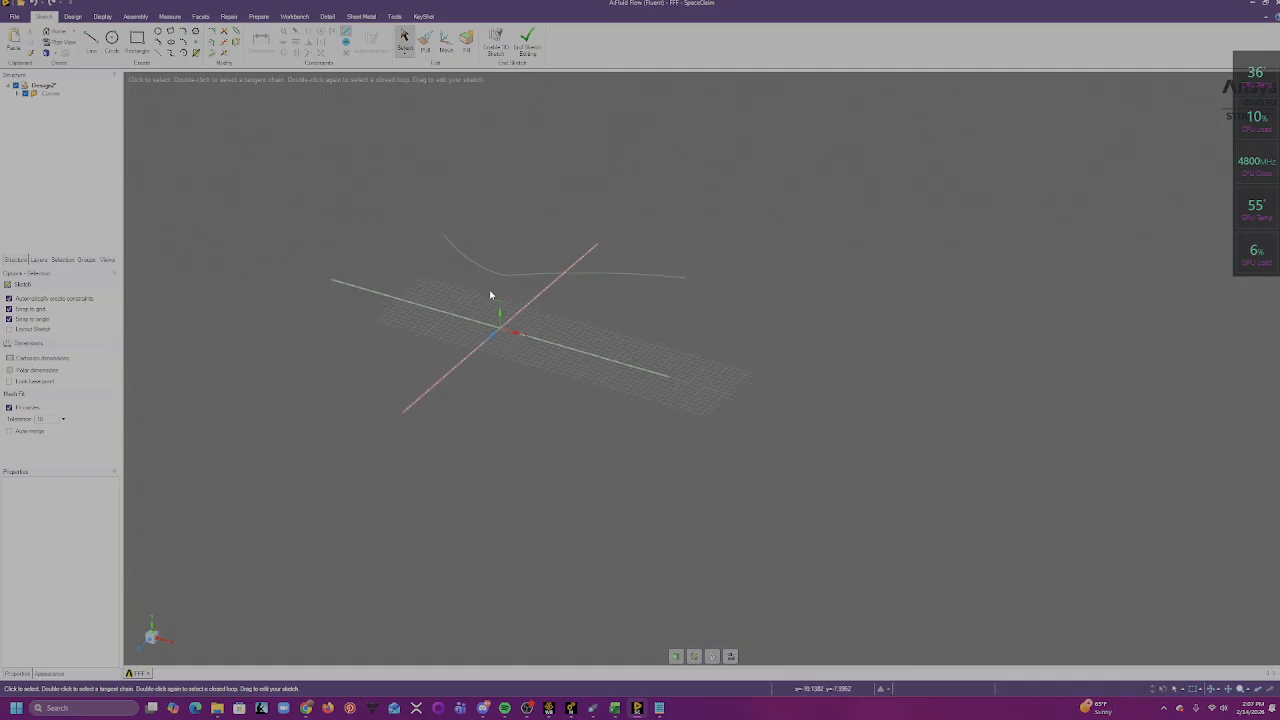
key("v")
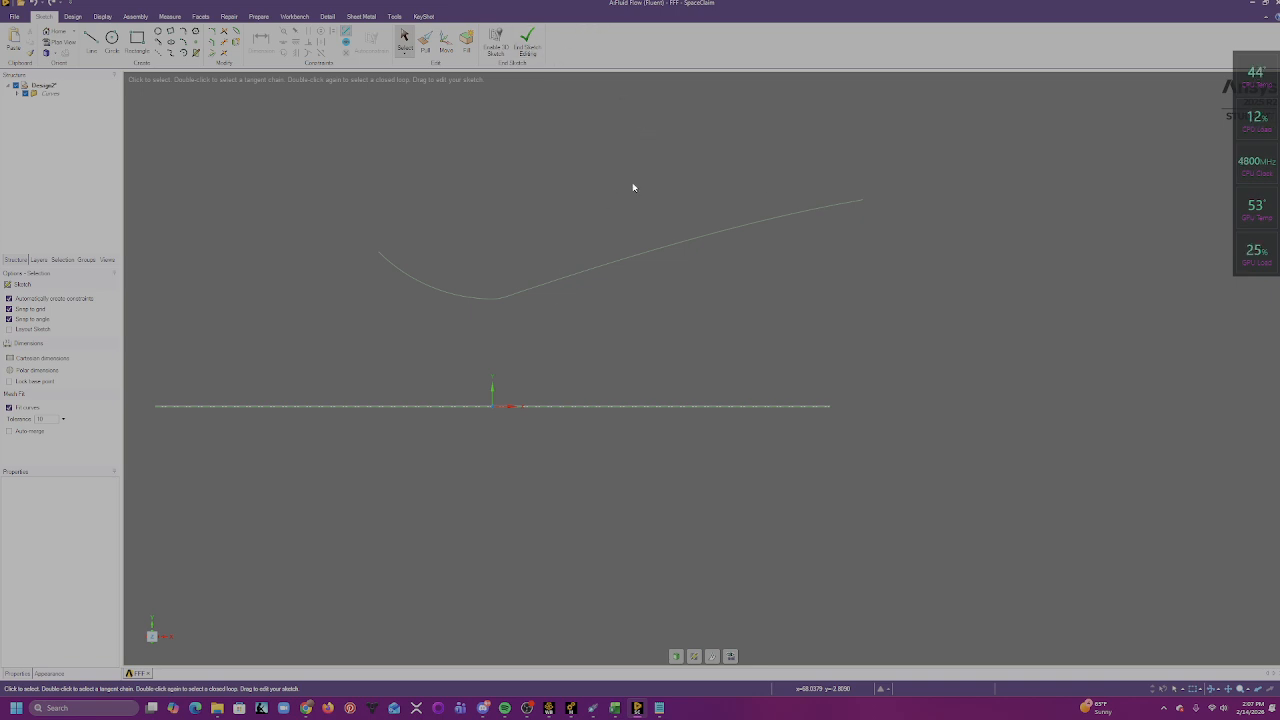
left_click(532, 50)
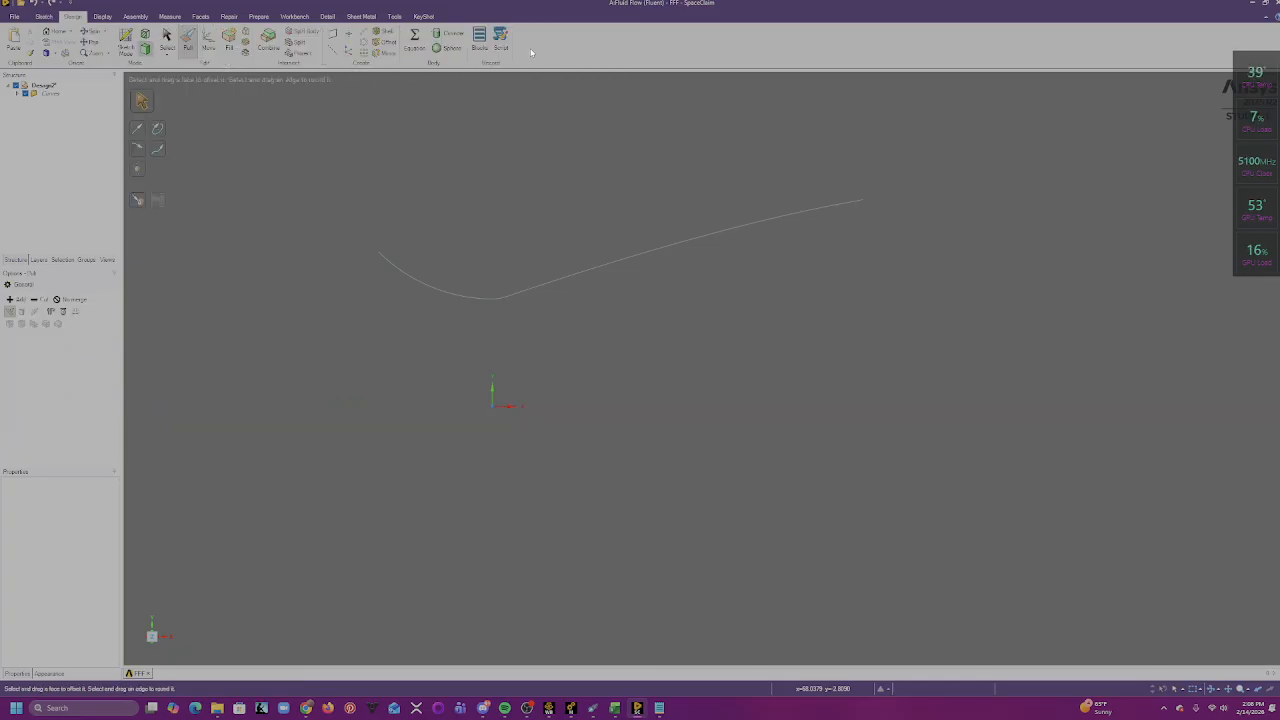
- Select the imported contour curve and start a new sketch on its plane
left_click(569, 280)
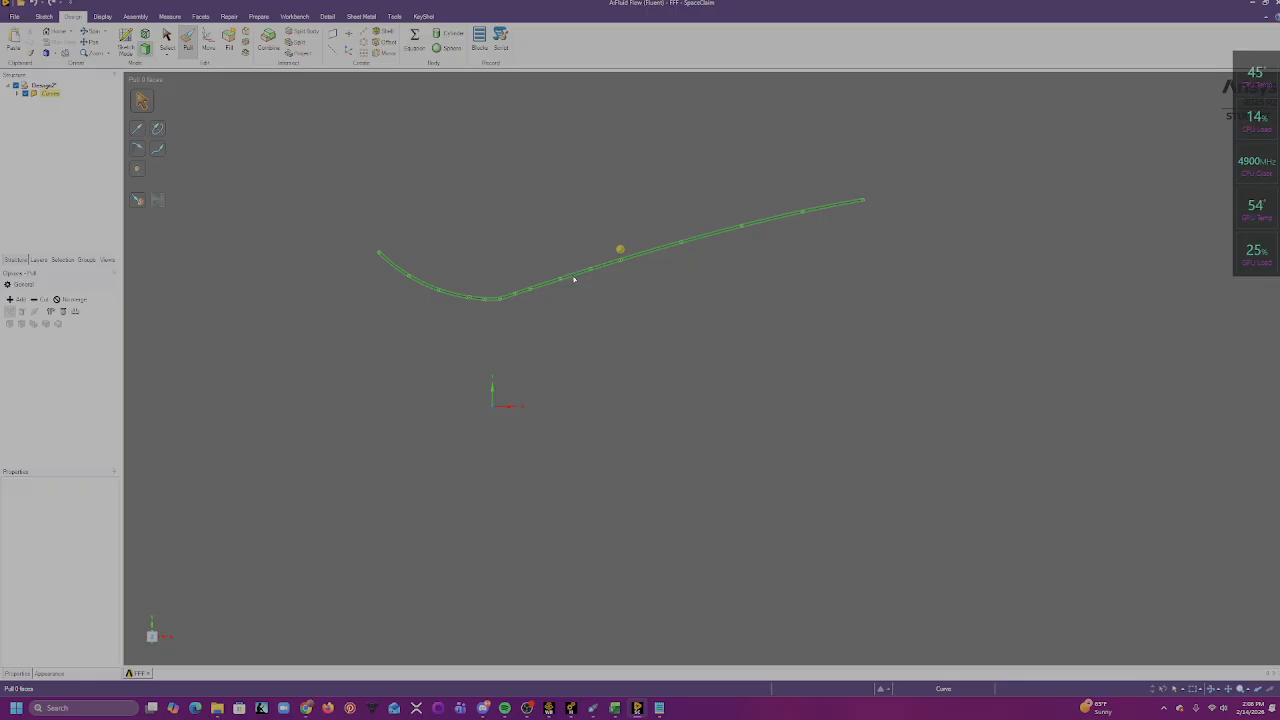
left_click(591, 258)
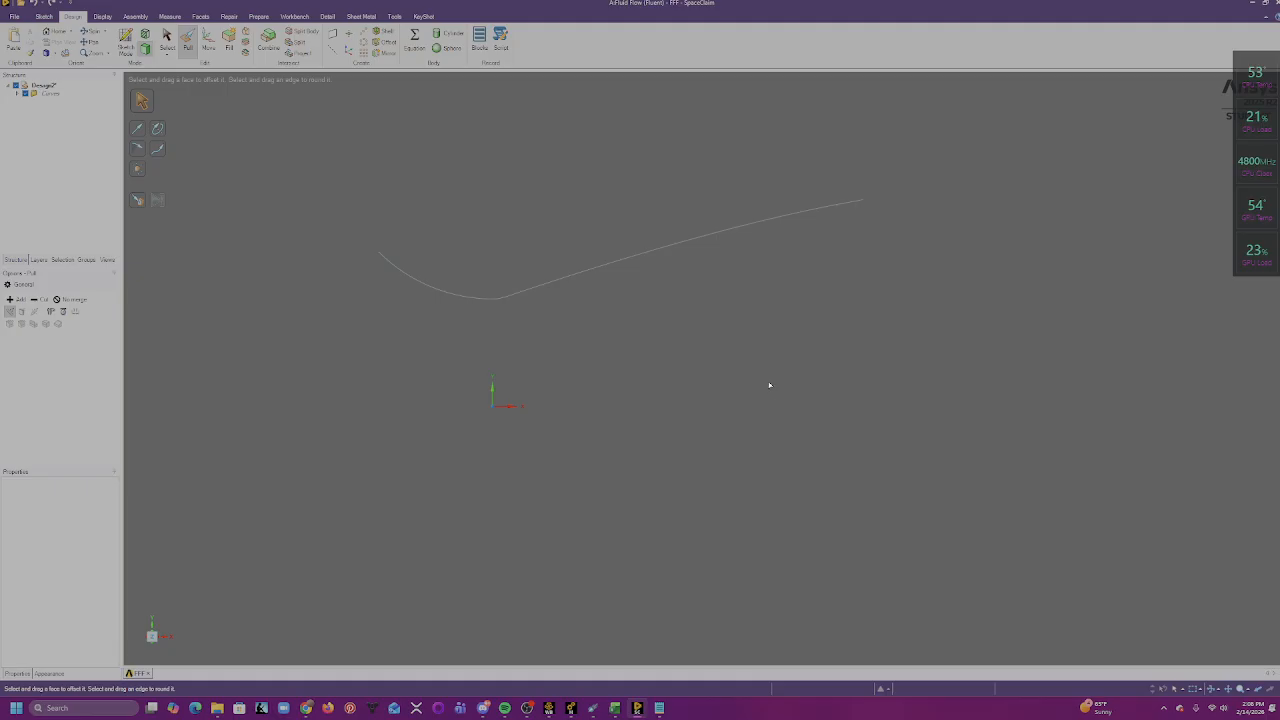
left_click(671, 249)
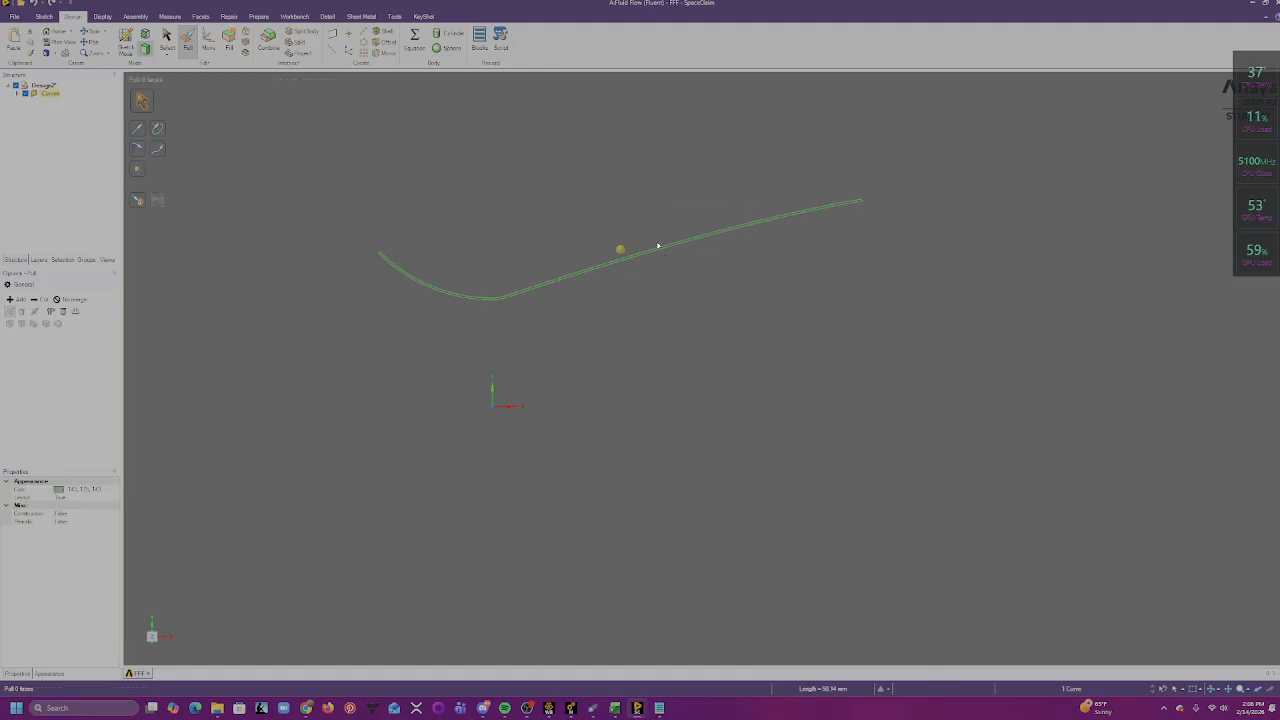
left_click(124, 40)
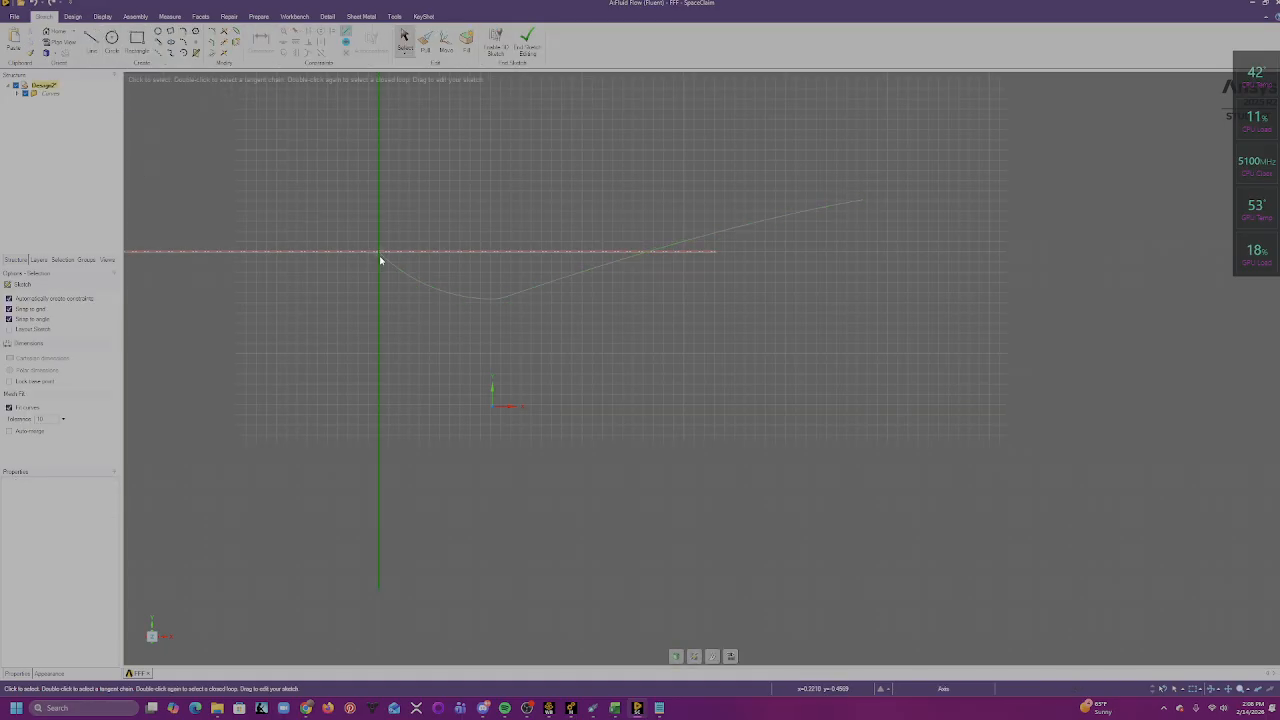
scroll(563, 280, "down", 5)
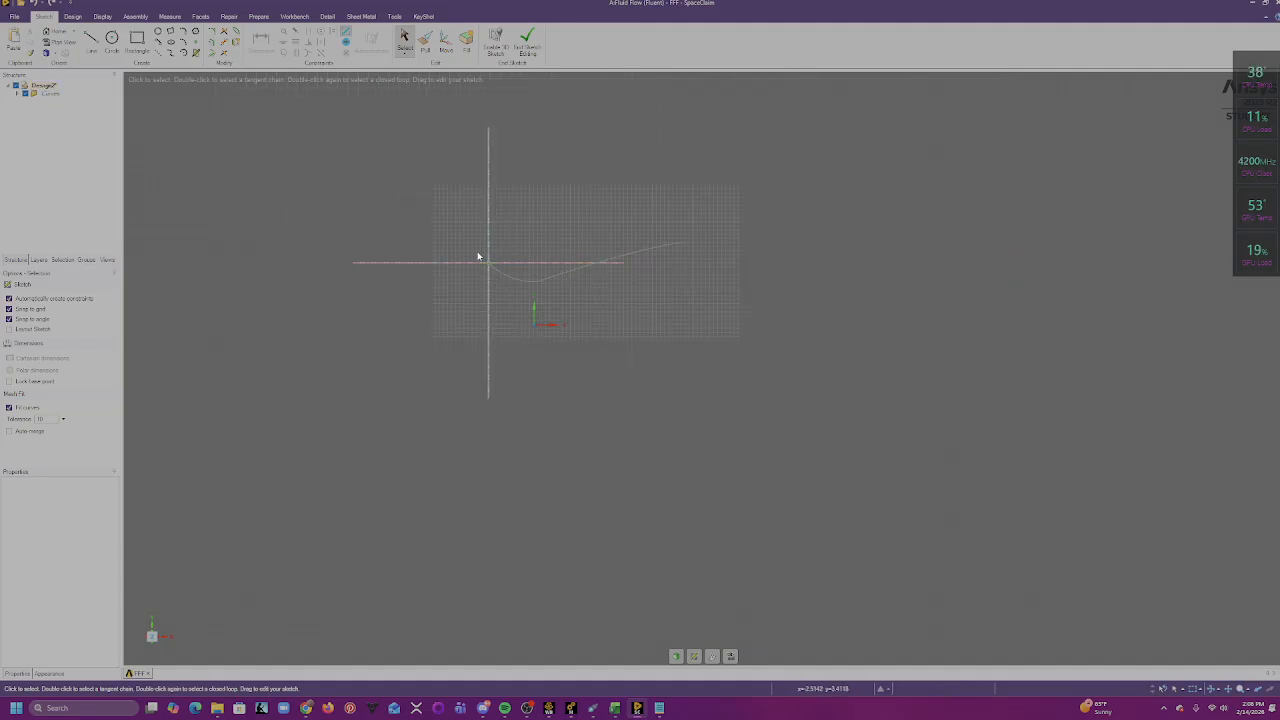
scroll(477, 257, "up", 6)
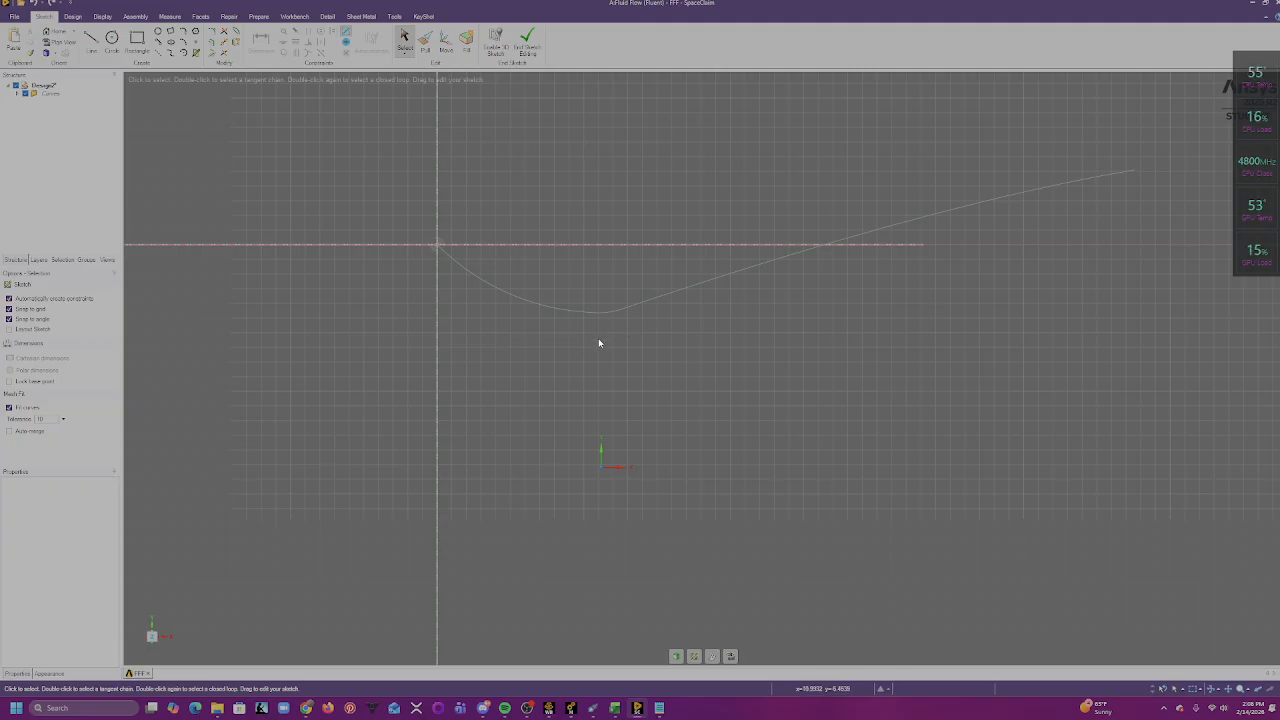
scroll(717, 323, "down", 2)
scroll(716, 324, "down", 2)
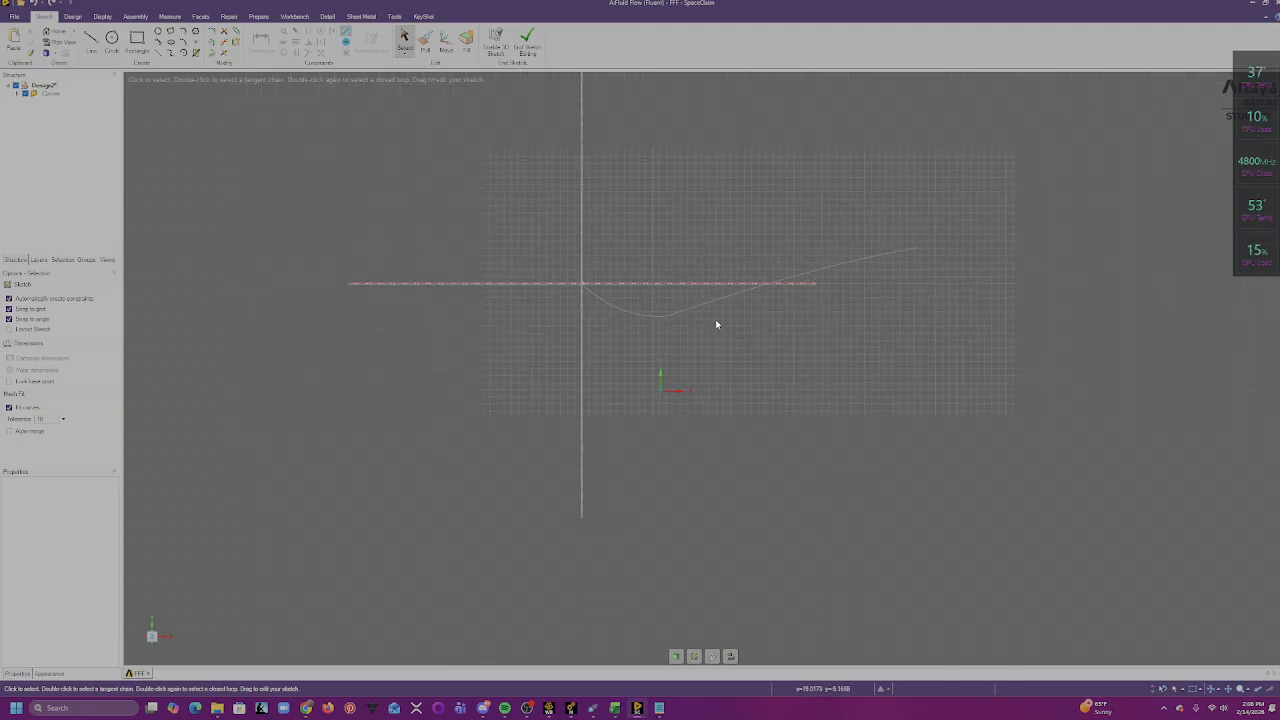
scroll(716, 327, "down", 2)
scroll(843, 297, "up", 2)
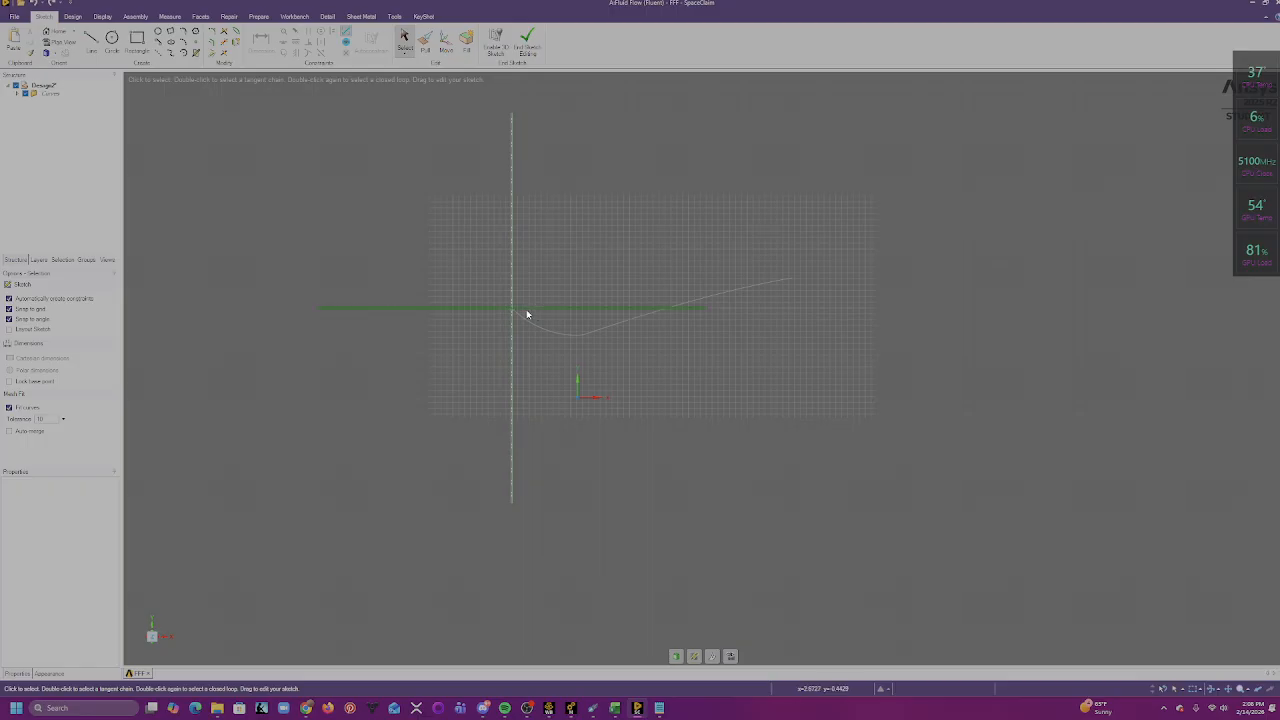
left_click(431, 312)
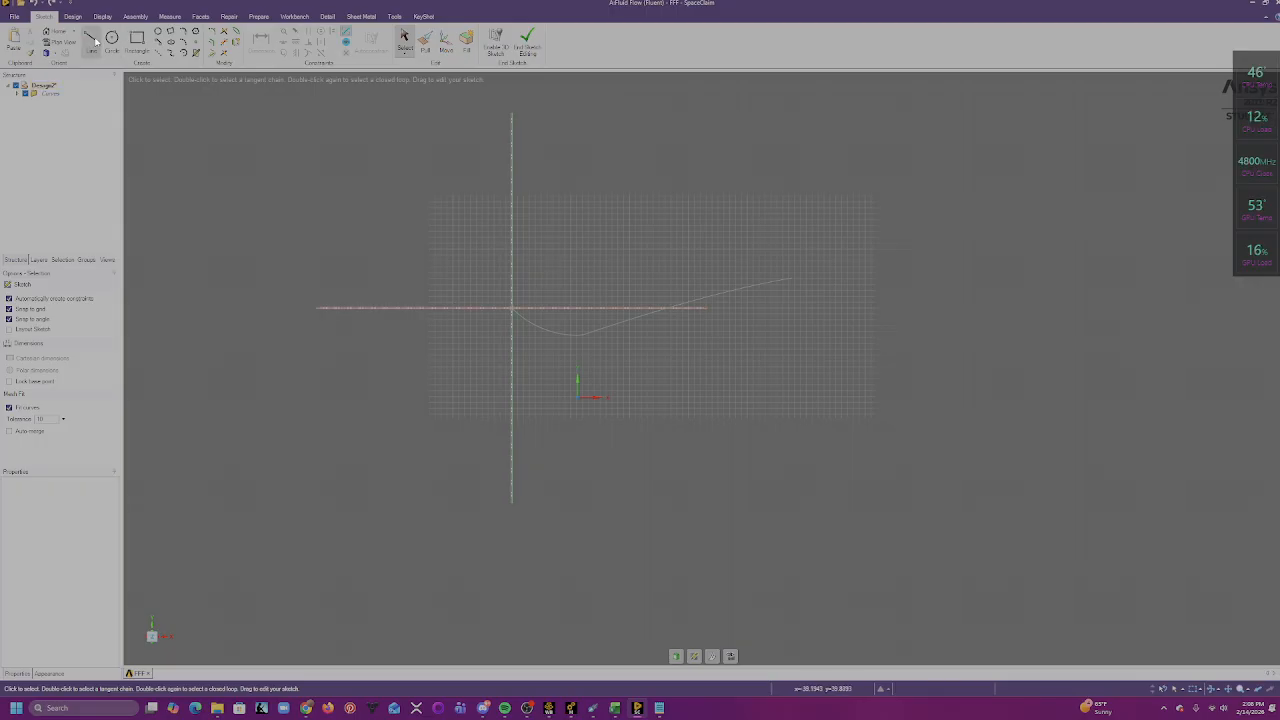
- Draw a horizontal centerline about 20 mm long from the coordinate origin in the negative x direction, past the contour's inlet end
left_click(90, 40)
scroll(571, 409, "up", 5)
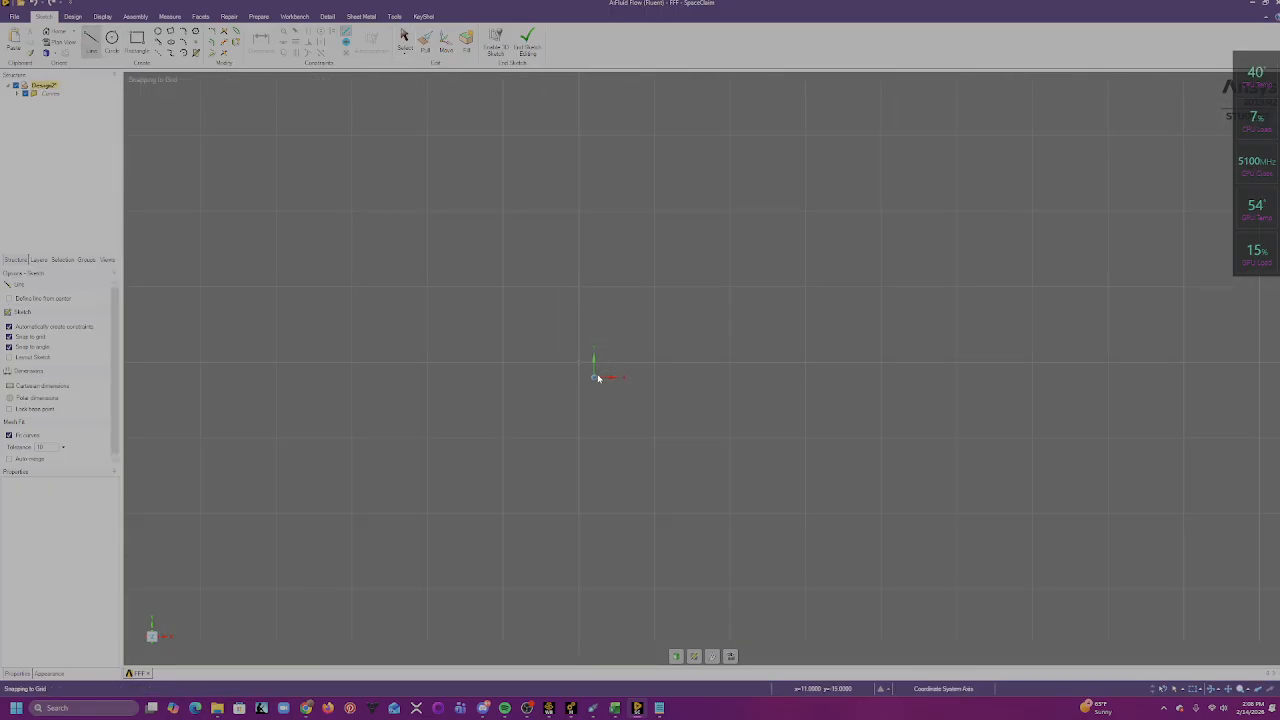
scroll(598, 378, "down", 3)
scroll(598, 380, "down", 2)
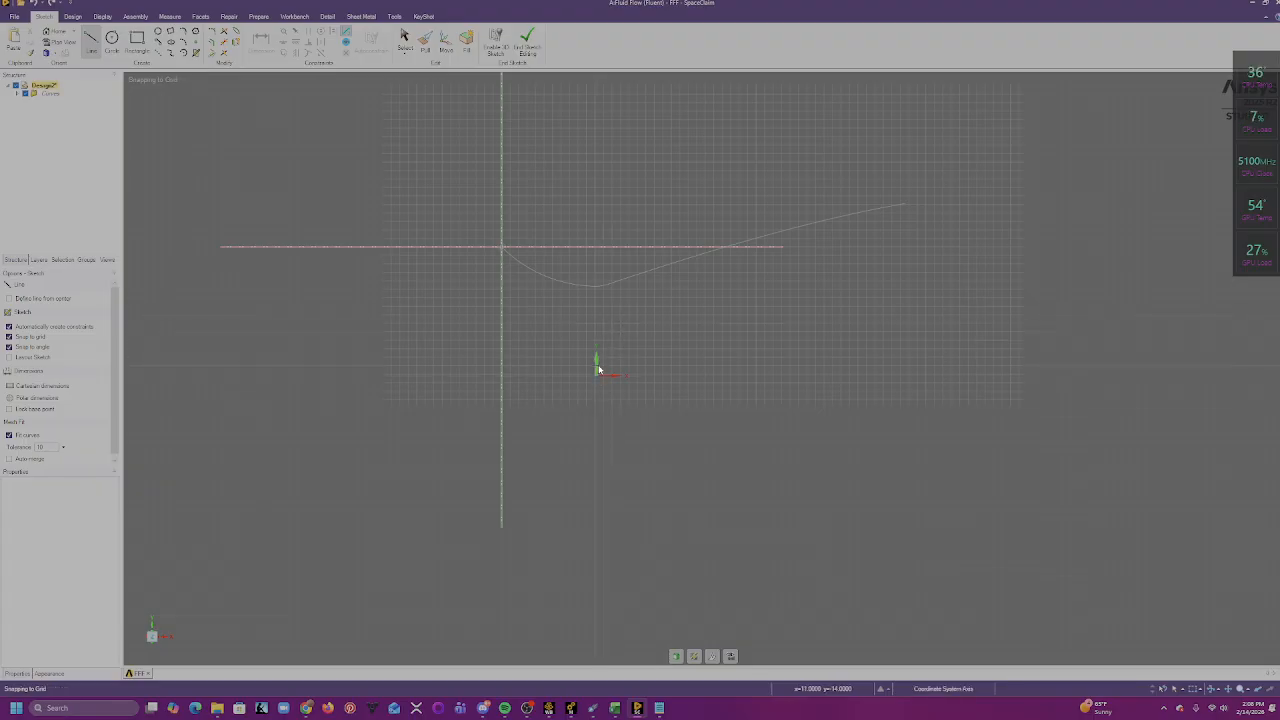
scroll(598, 375, "up", 5)
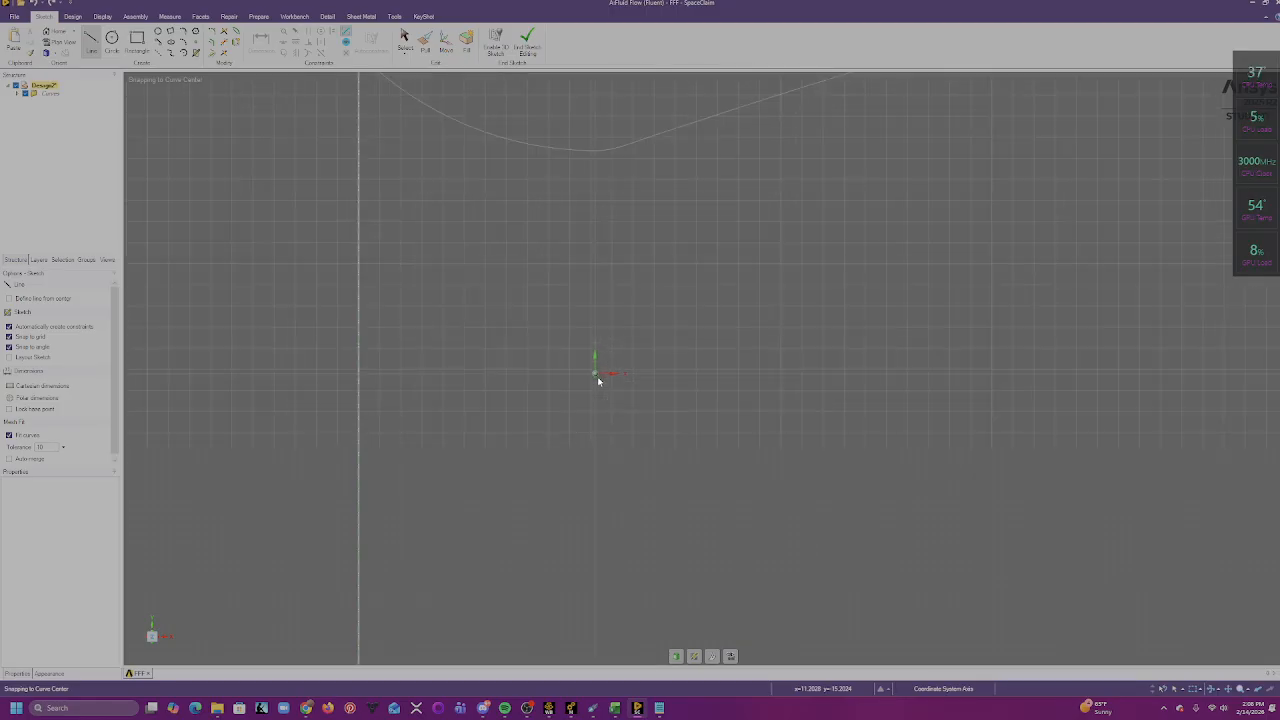
scroll(592, 372, "down", 5)
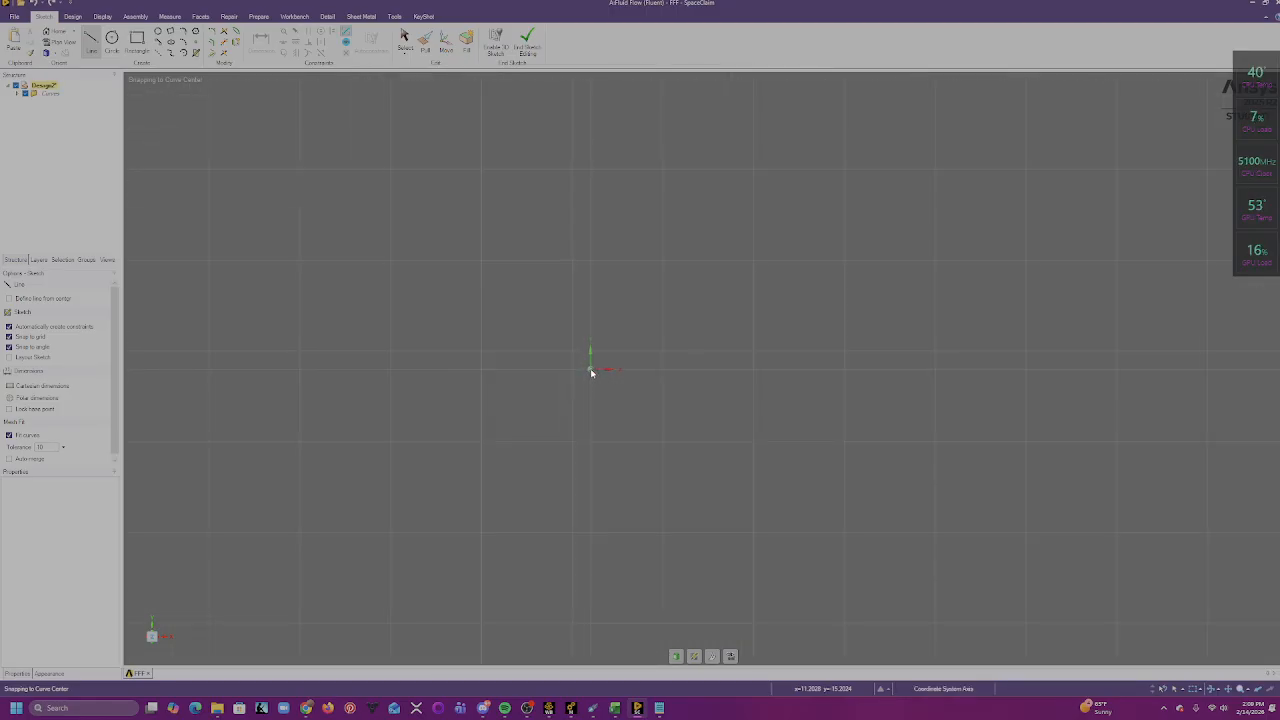
scroll(591, 372, "down", 3)
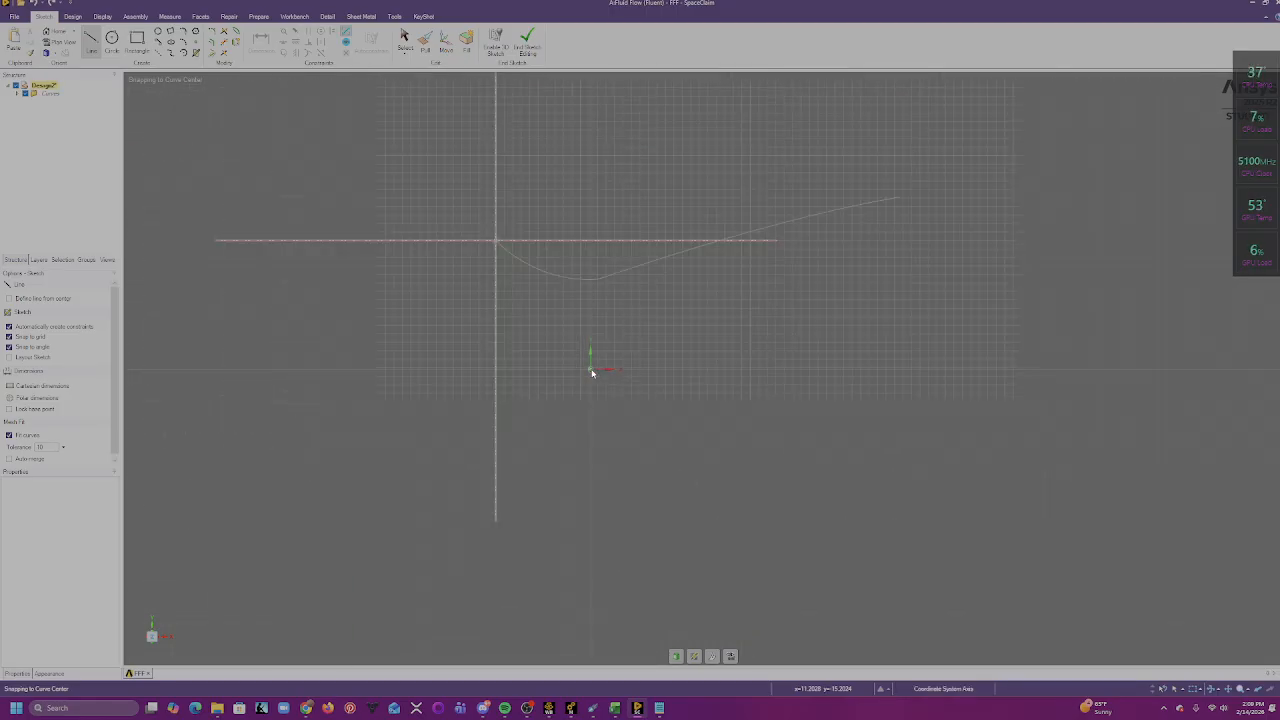
scroll(589, 368, "up", 6)
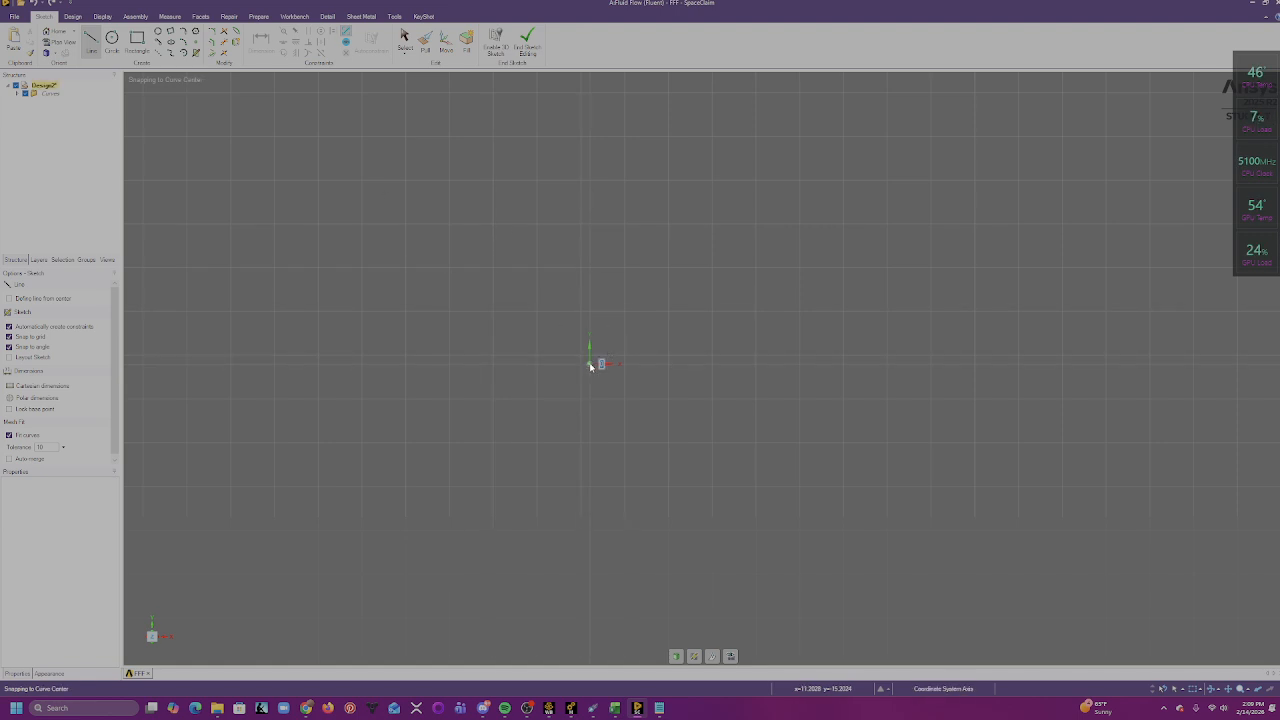
scroll(590, 320, "down", 4)
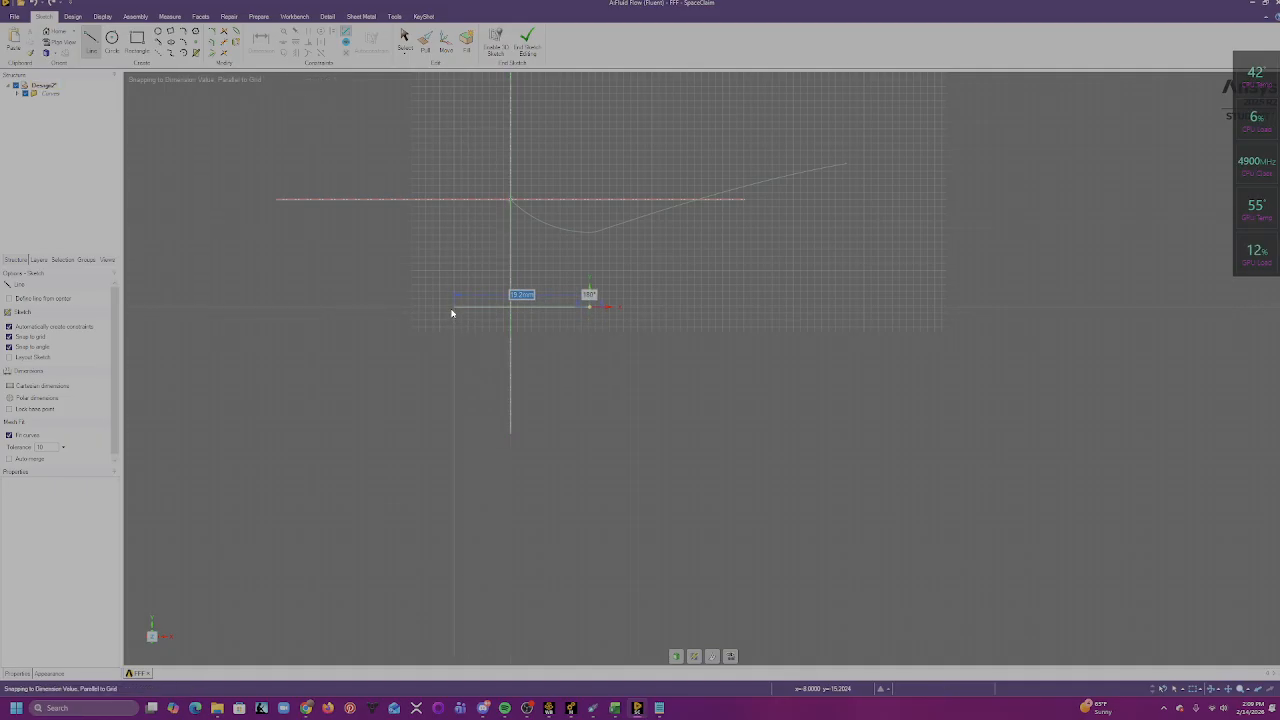
type("7")
left_click(449, 308)
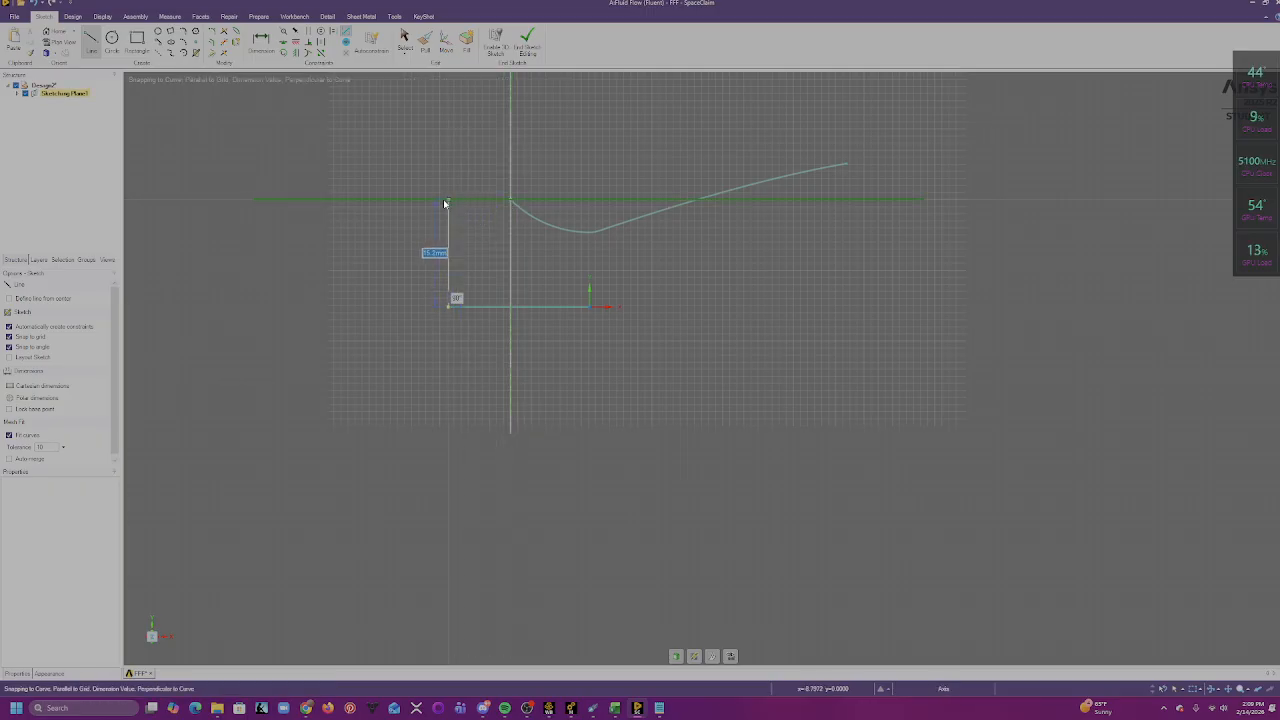
- Draw the inlet line about 15.2 mm up from the centerline's inlet end, and an about 8.8 mm horizontal line to the contour's start
left_click(448, 204)
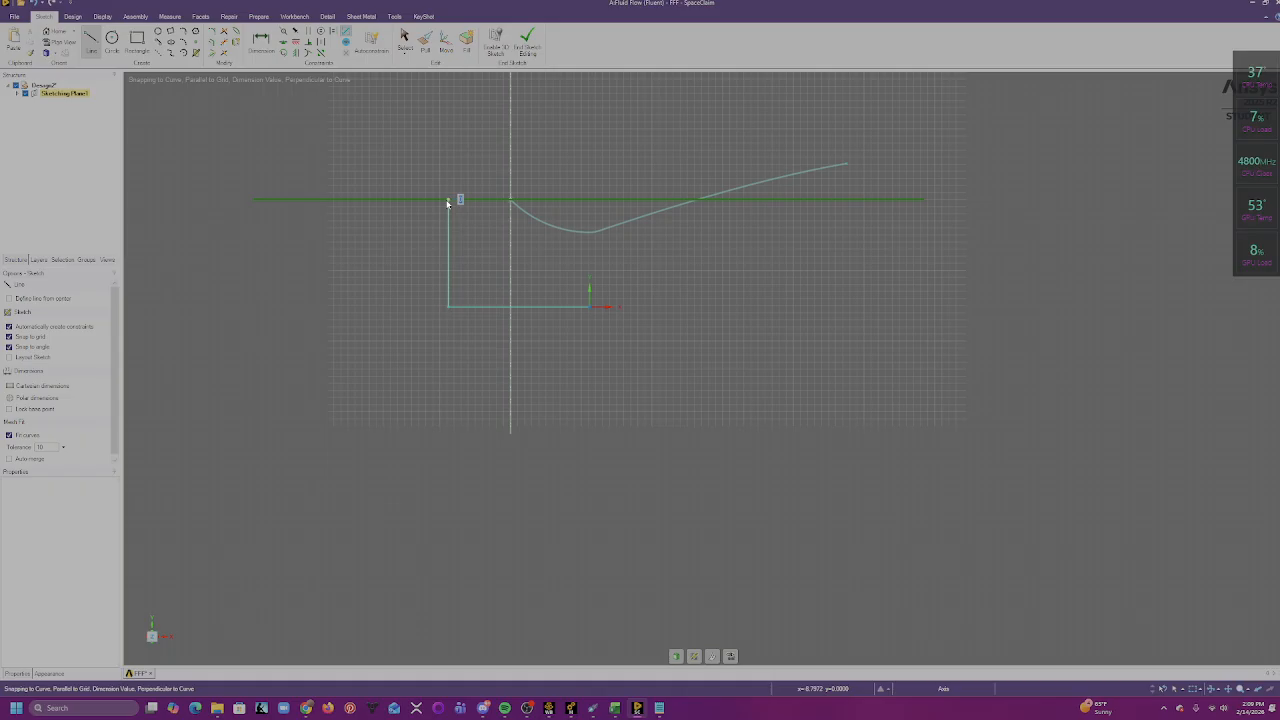
left_click(510, 202)
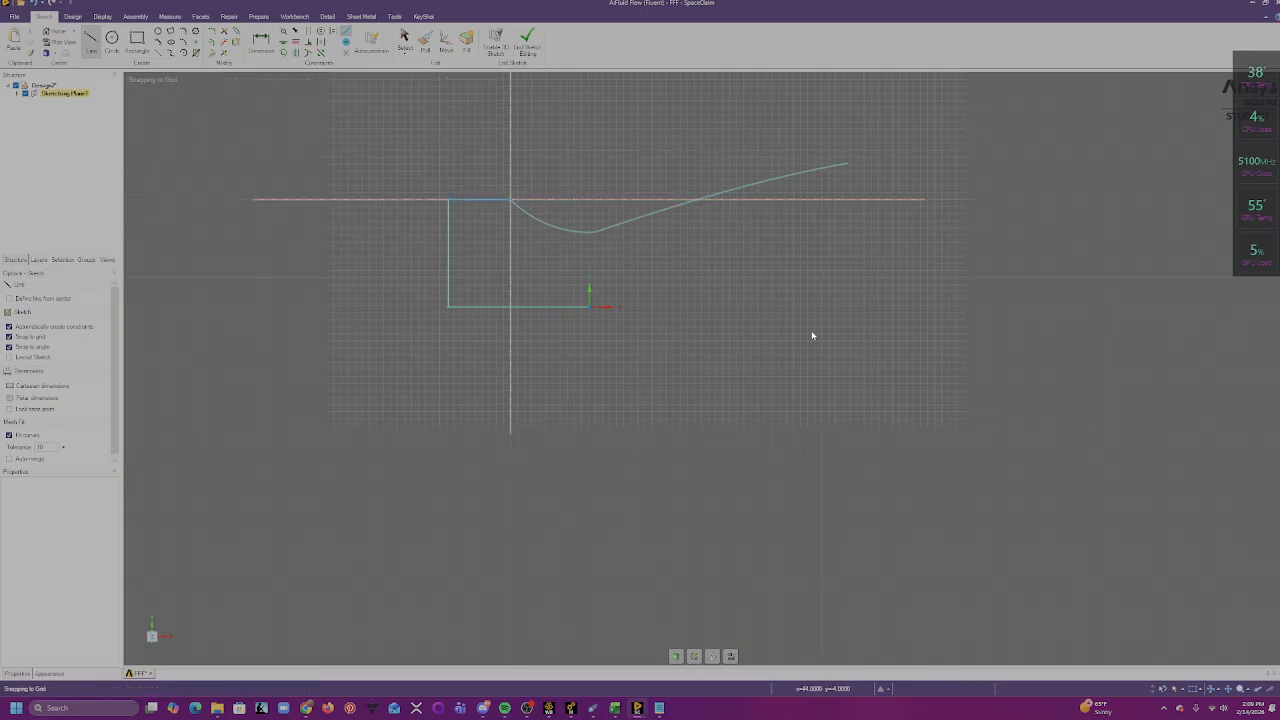
scroll(800, 338, "down", 2)
scroll(805, 300, "up", 5)
scroll(651, 266, "down", 3)
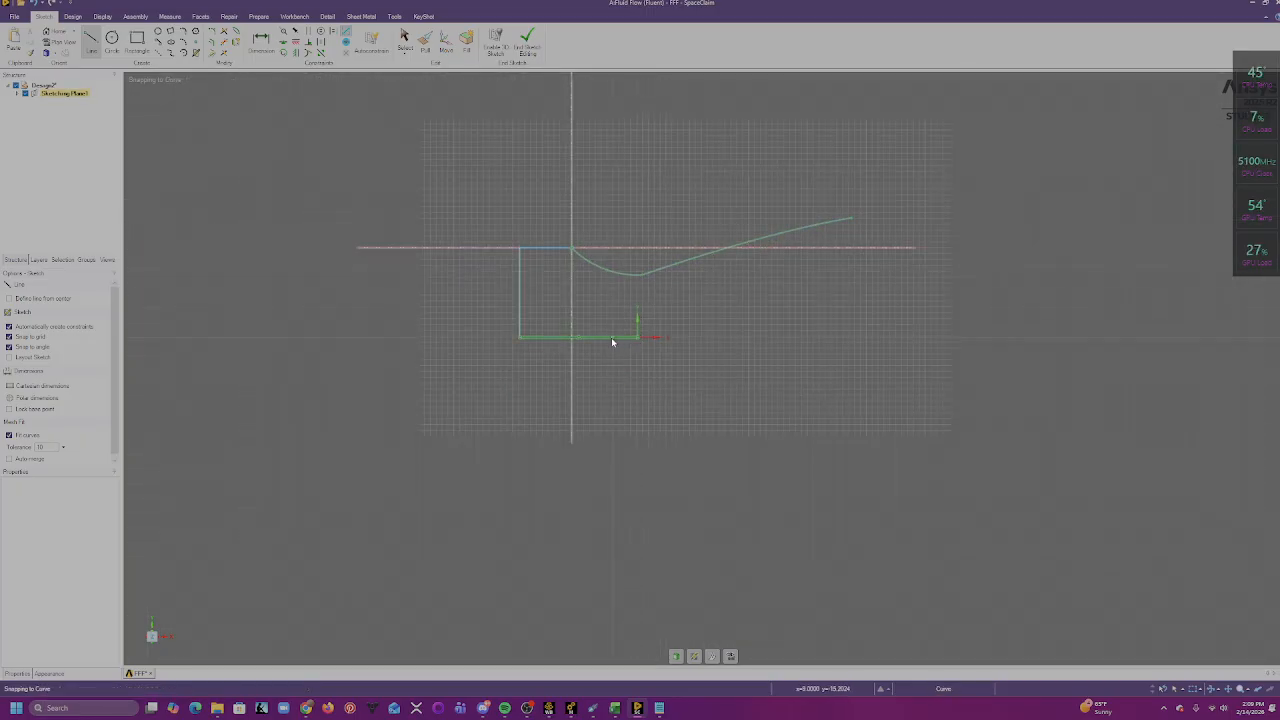
- Dimension the lengths of the inlet section's centerline, vertical inlet line and upper horizontal line
left_click(262, 44)
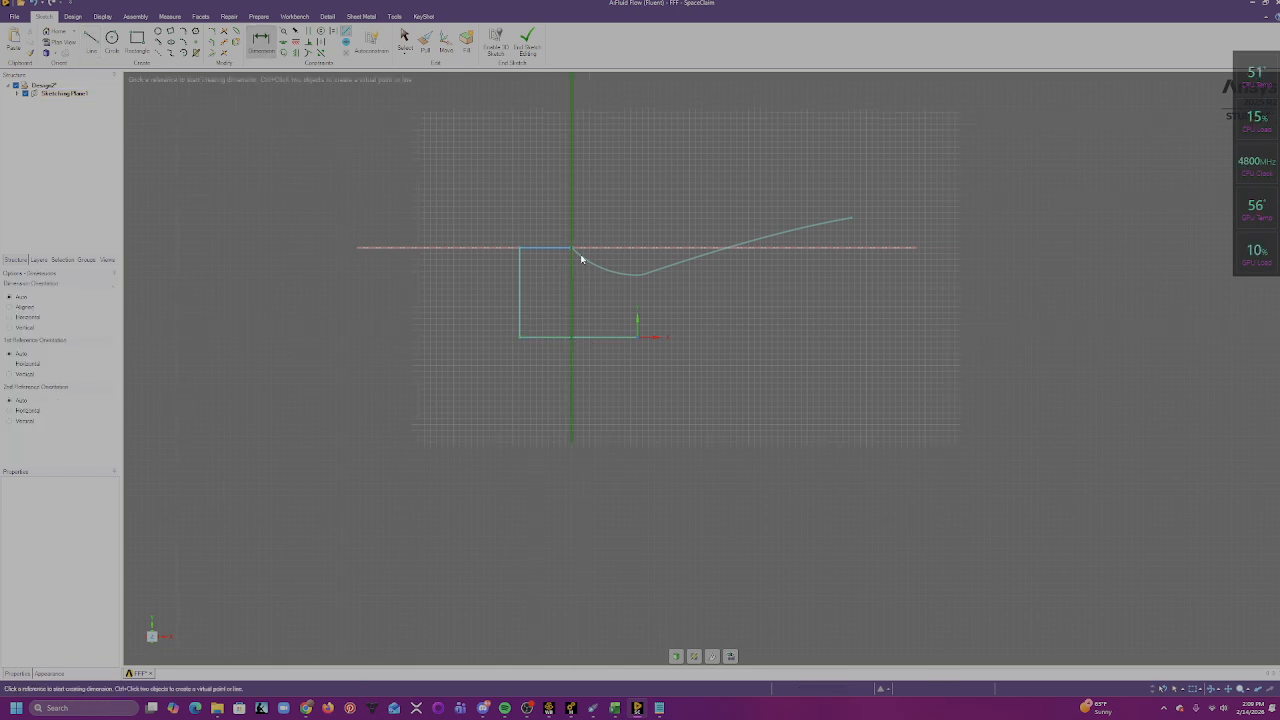
left_click(599, 343)
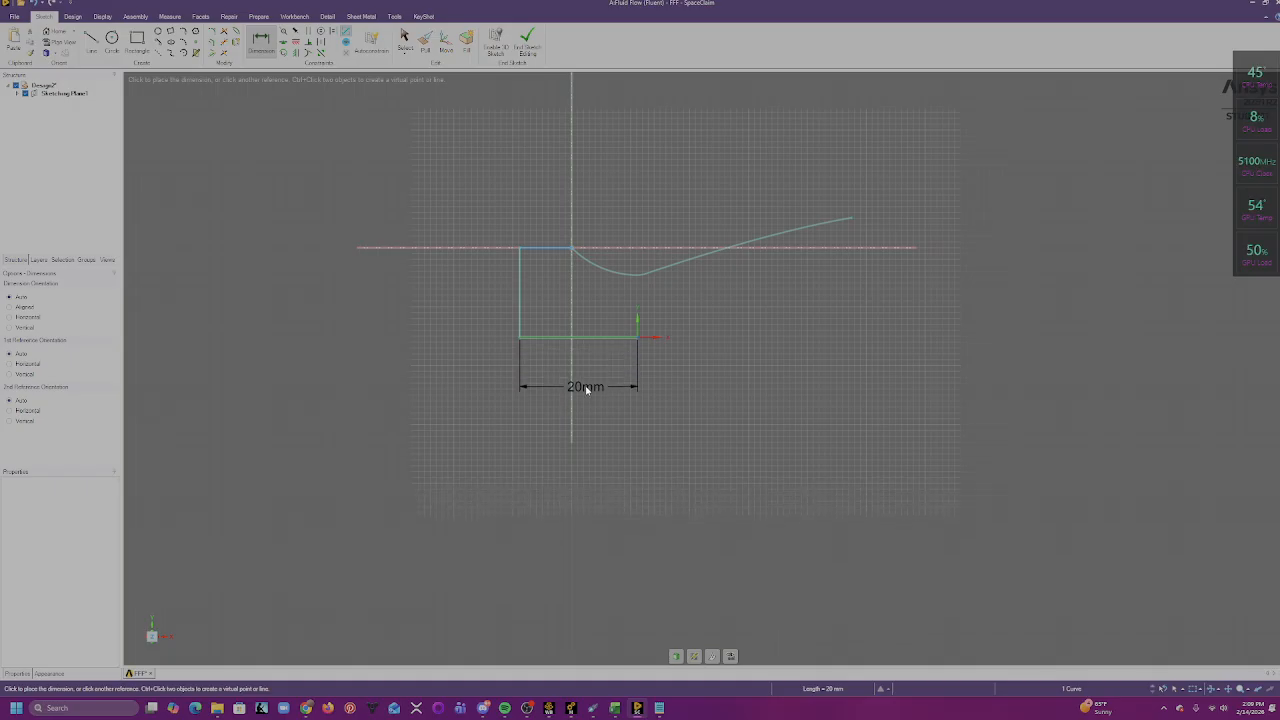
left_click(584, 393)
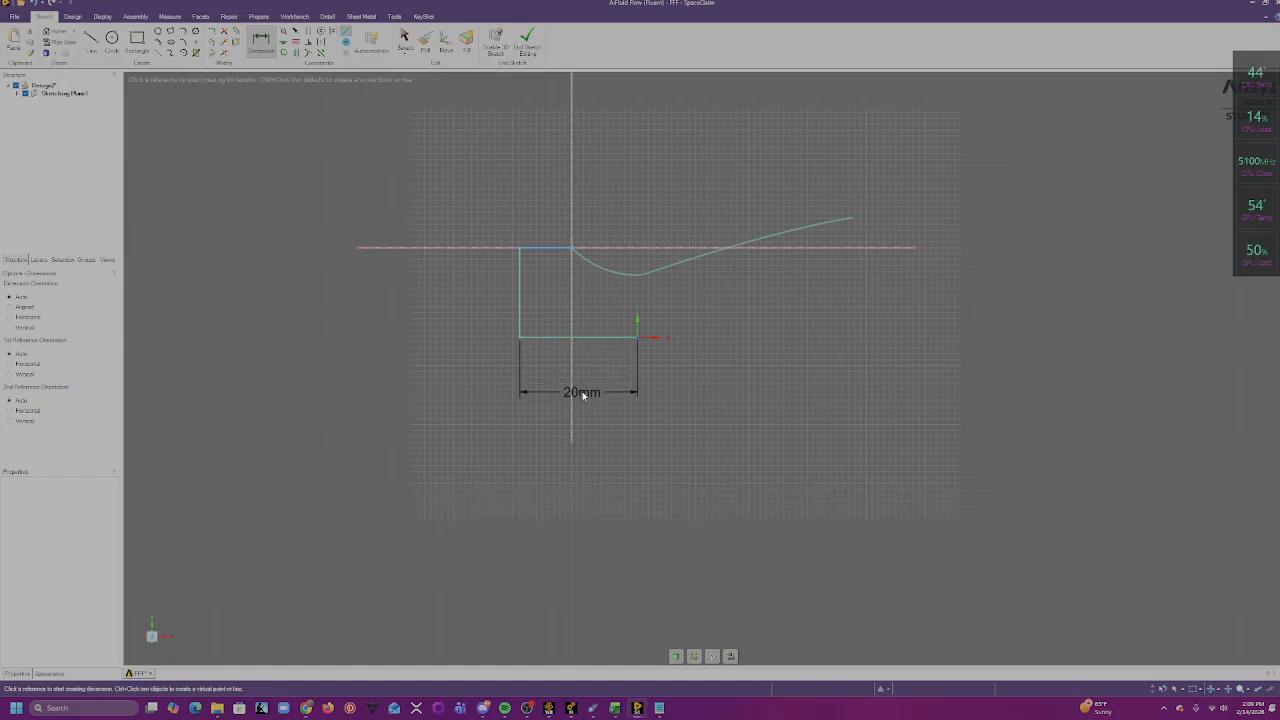
left_click(520, 297)
left_click(467, 297)
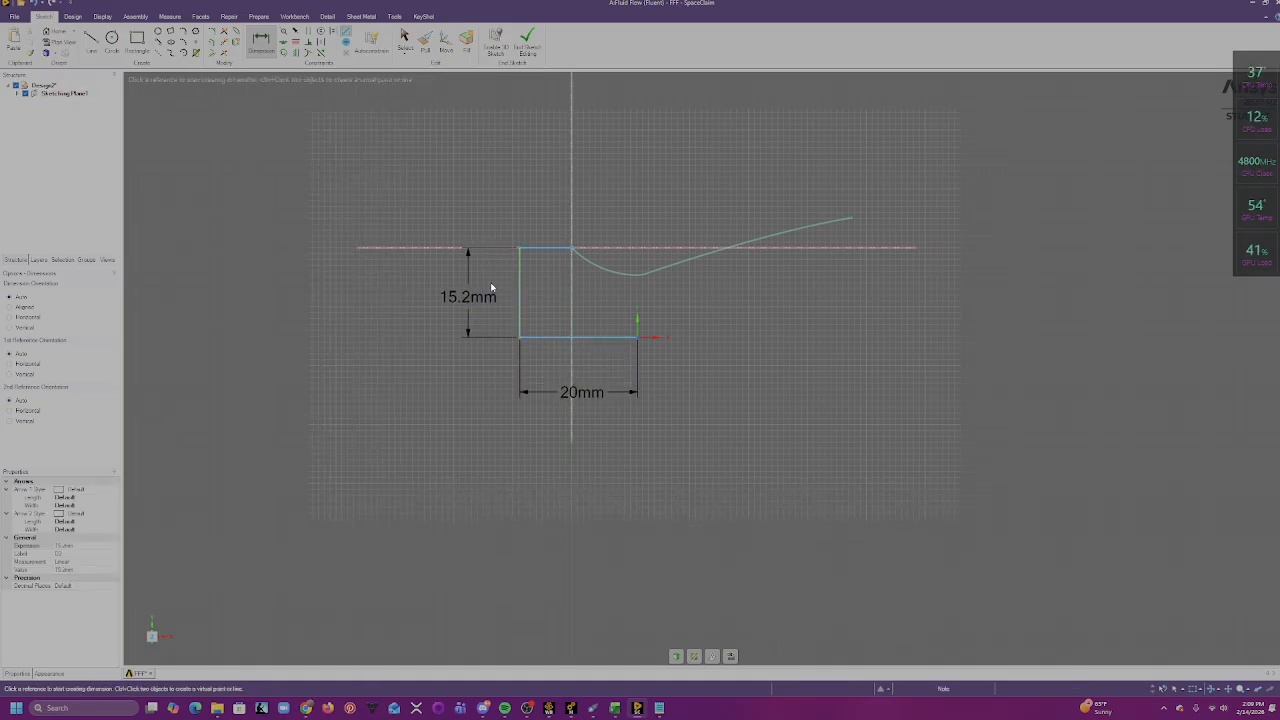
left_click(558, 250)
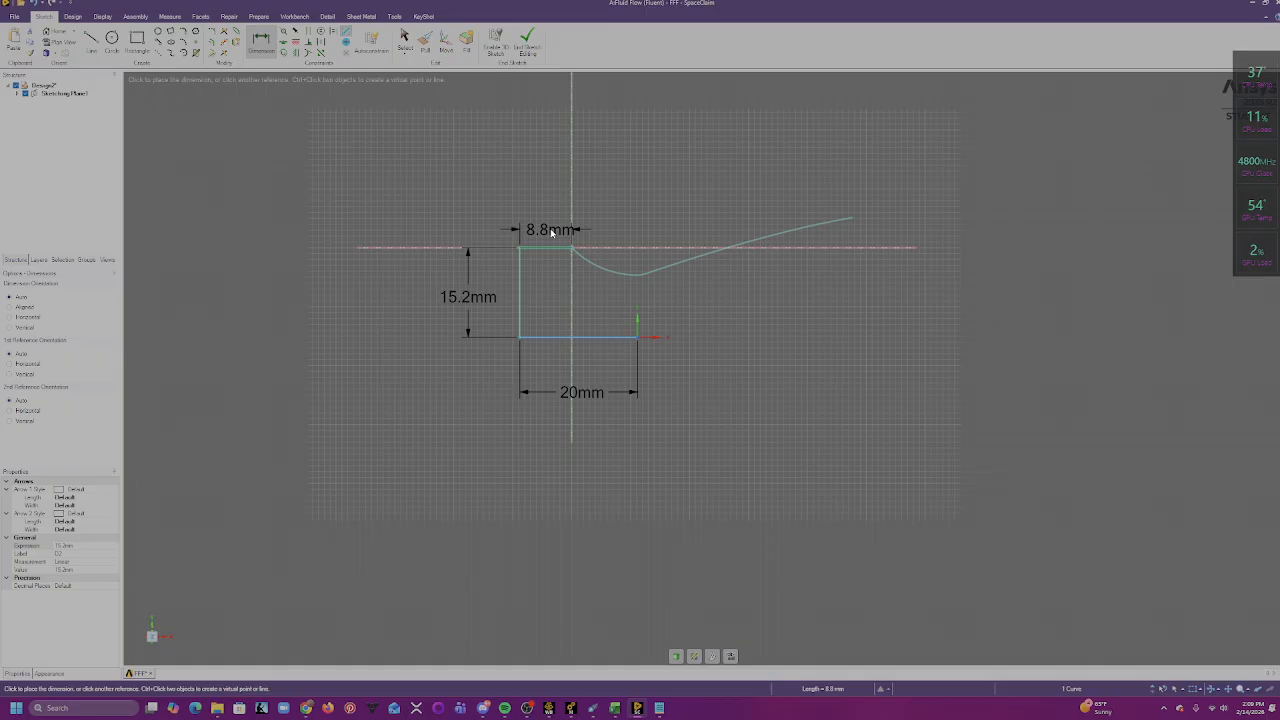
left_click(551, 232)
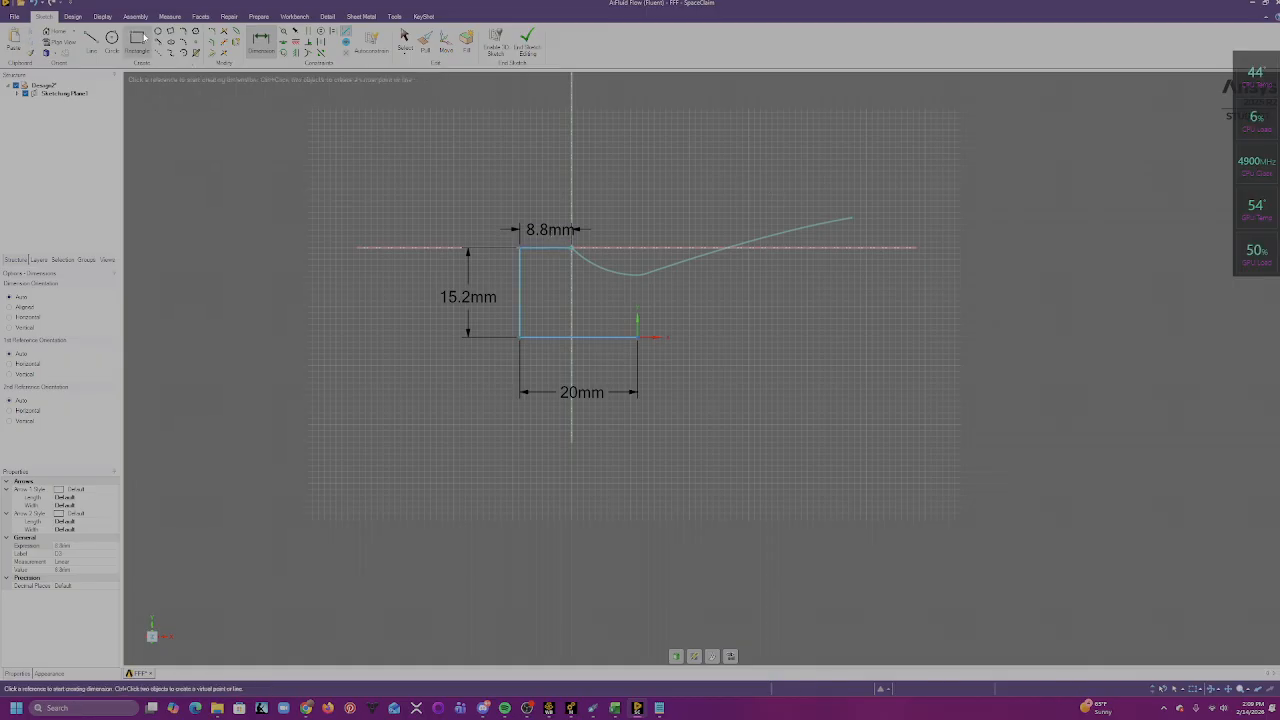
- Draw a 370 mm horizontal line from the coordinate origin in the positive x direction, extending the centerline downstream
left_click(99, 50)
scroll(815, 370, "down", 2)
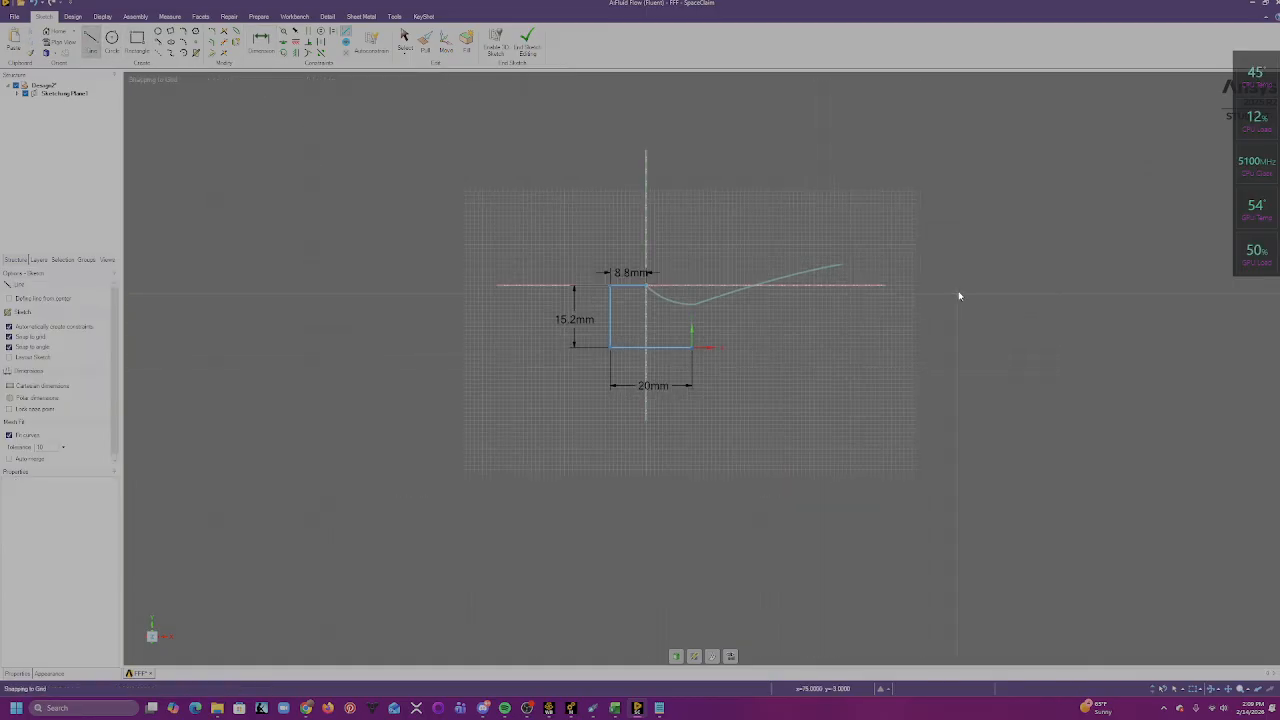
middle_click_drag(997, 287, 708, 304, "shift")
scroll(403, 366, "up", 6)
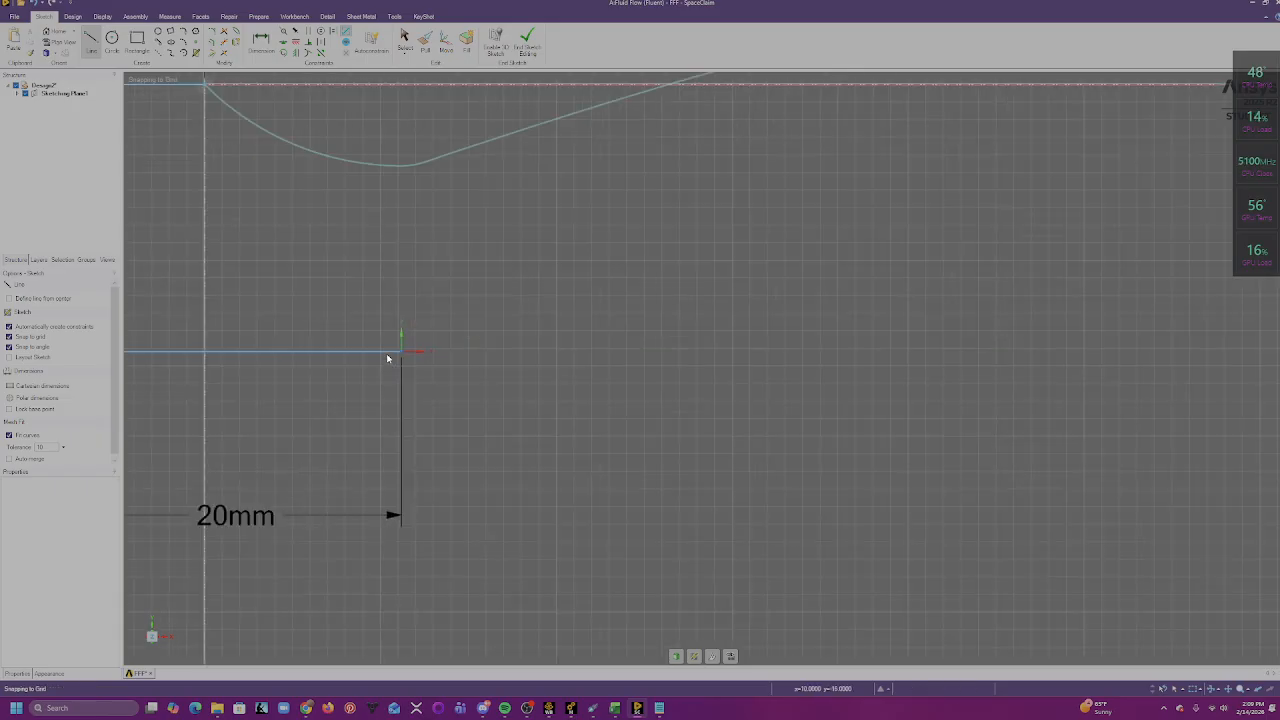
scroll(492, 373, "up", 3)
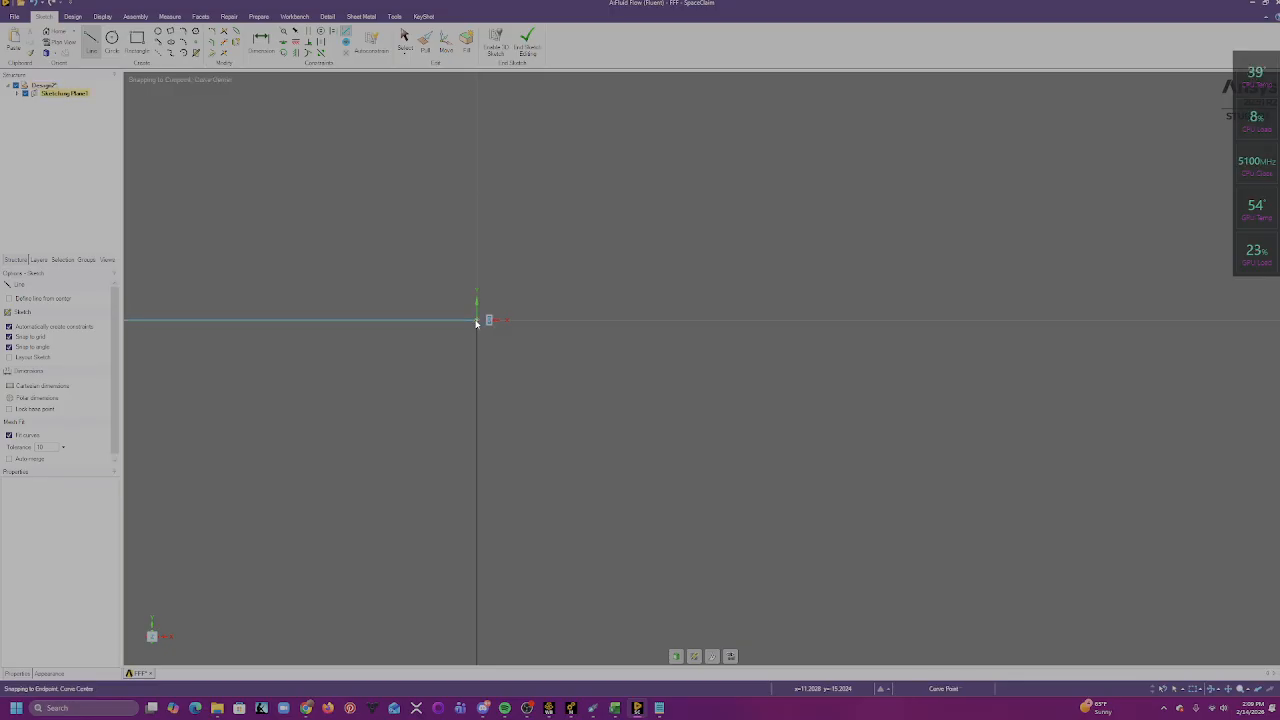
left_click(477, 320)
key("Escape")
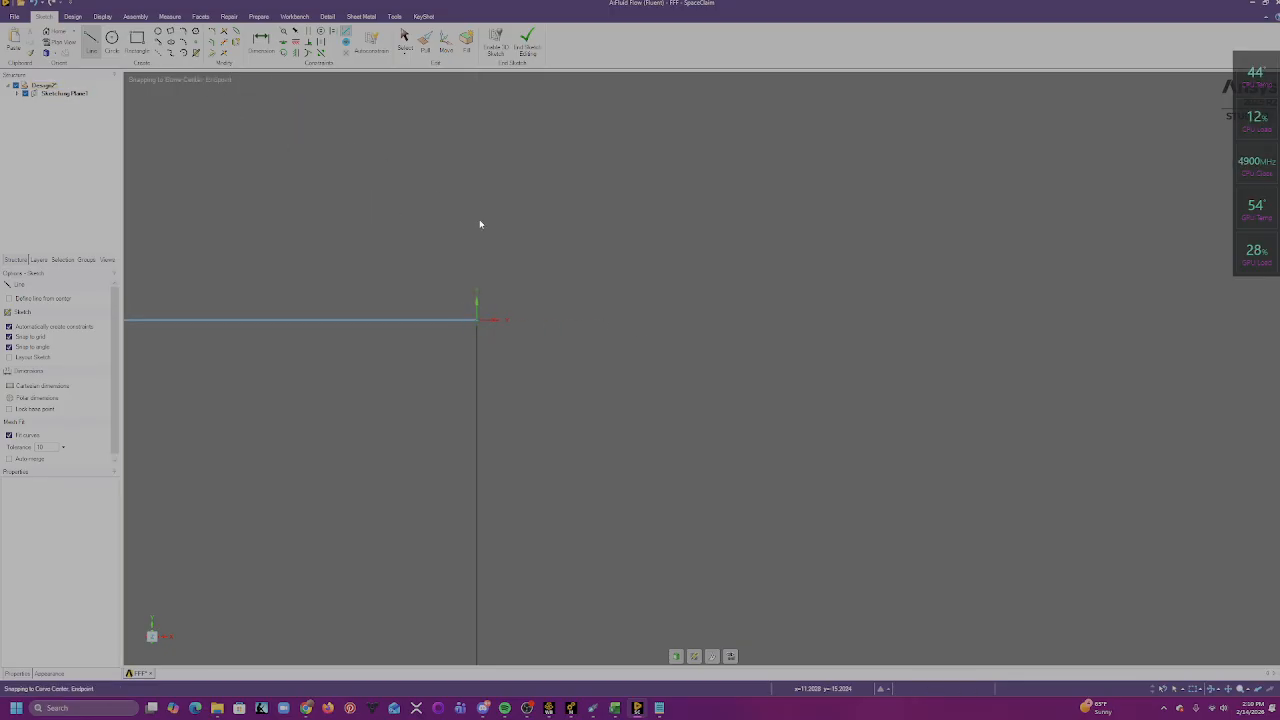
scroll(665, 337, "down", 6)
left_click(650, 331)
scroll(797, 330, "down", 5)
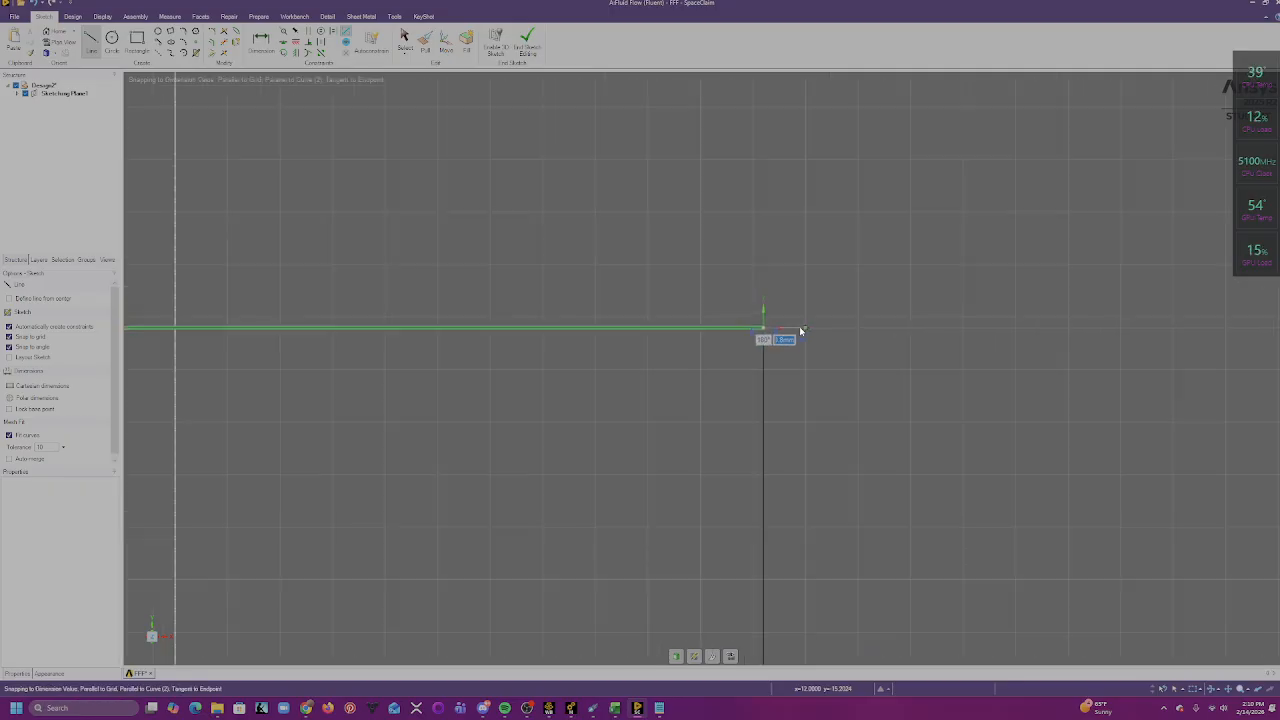
mouse_move(930, 313)
middle_mouse_down("shift")
mouse_move(737, 323)
mouse_move(706, 337)
mouse_move(694, 306)
mouse_move(648, 340)
mouse_move(652, 320)
middle_mouse_up("shift")
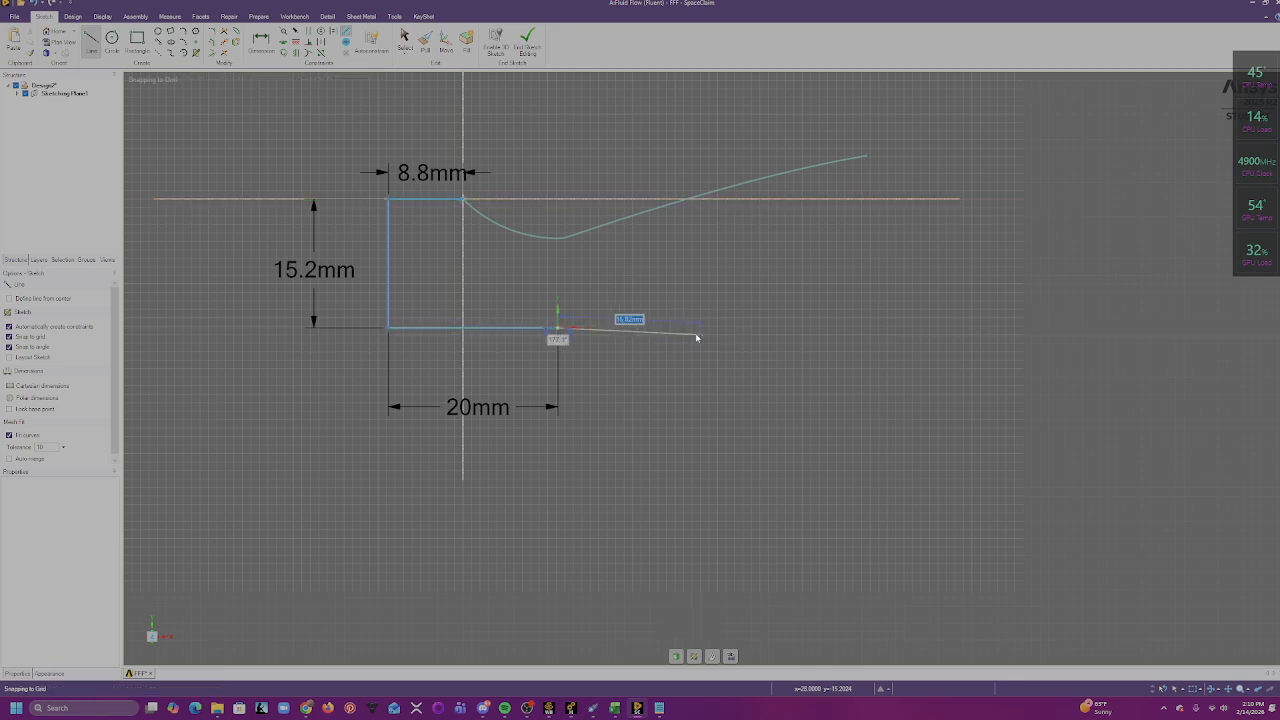
mouse_move(691, 334)
middle_mouse_down("shift")
mouse_move(754, 328)
mouse_move(576, 373)
mouse_move(553, 412)
mouse_move(673, 495)
mouse_move(679, 363)
mouse_move(538, 461)
mouse_move(509, 429)
middle_mouse_up("shift")
scroll(509, 429, "down", 3)
scroll(509, 429, "down", 3)
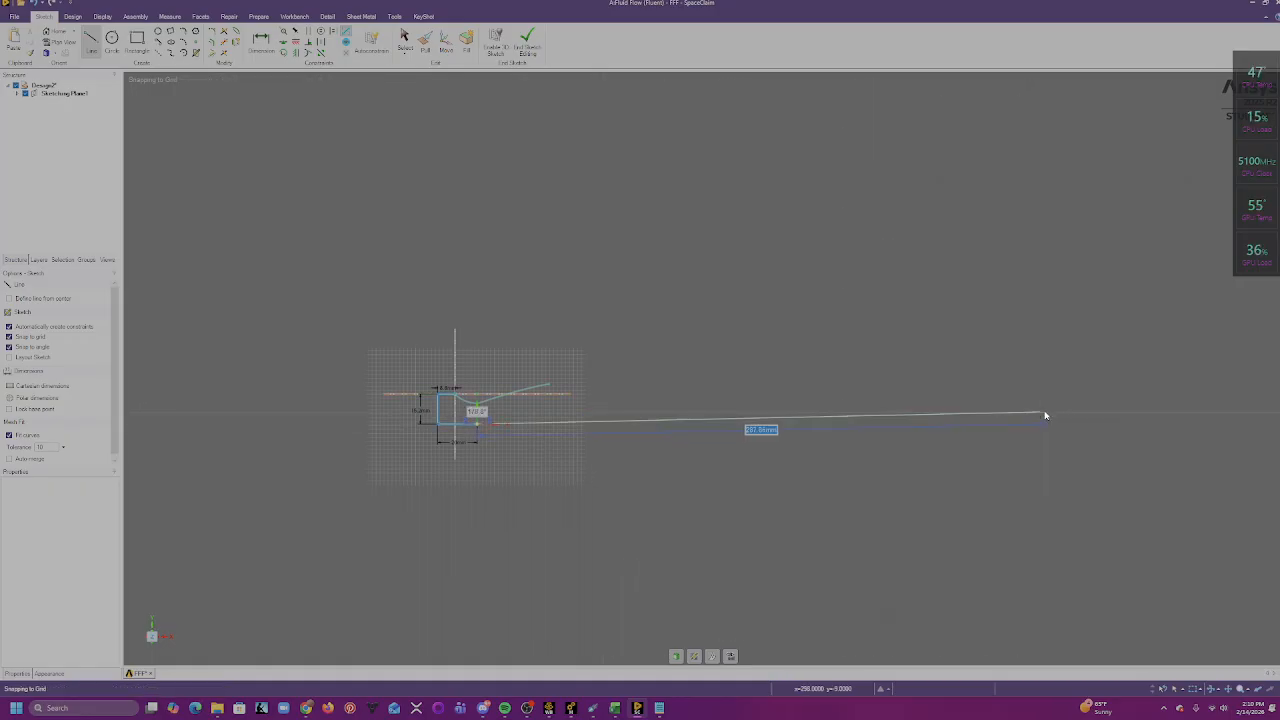
middle_click_drag(1046, 417, 820, 440, "shift")
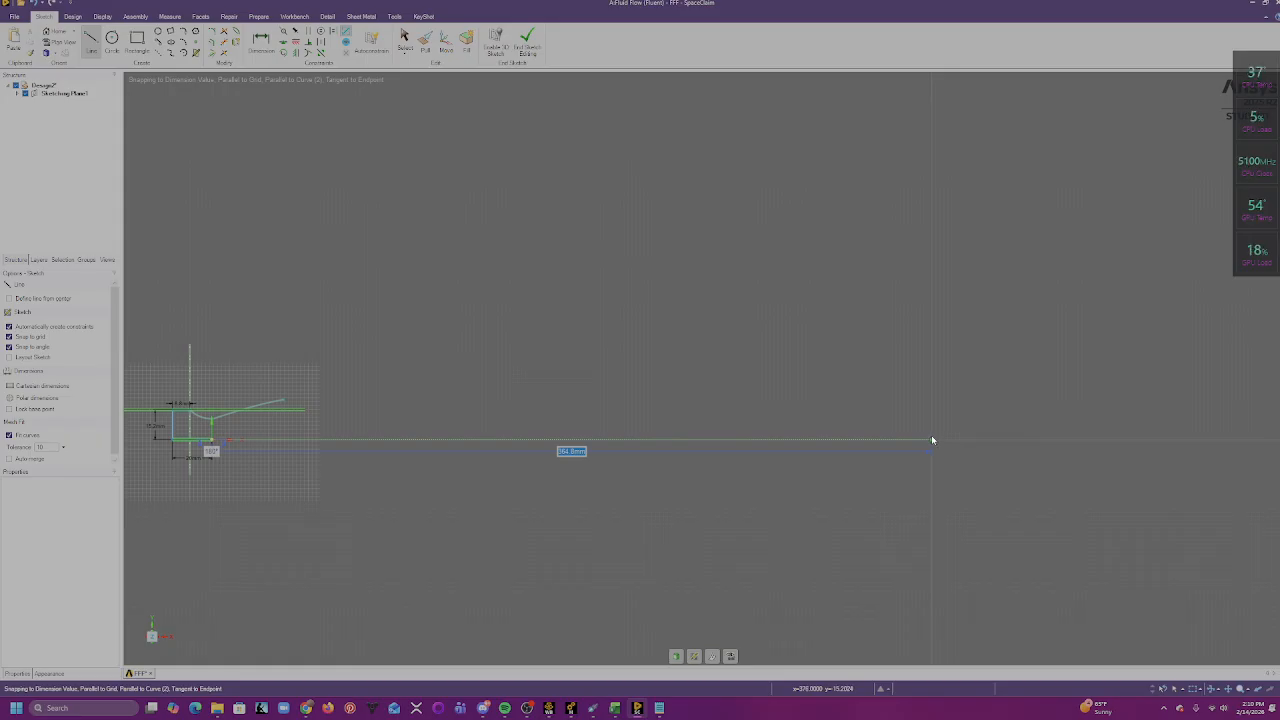
type("370")
key("Return")
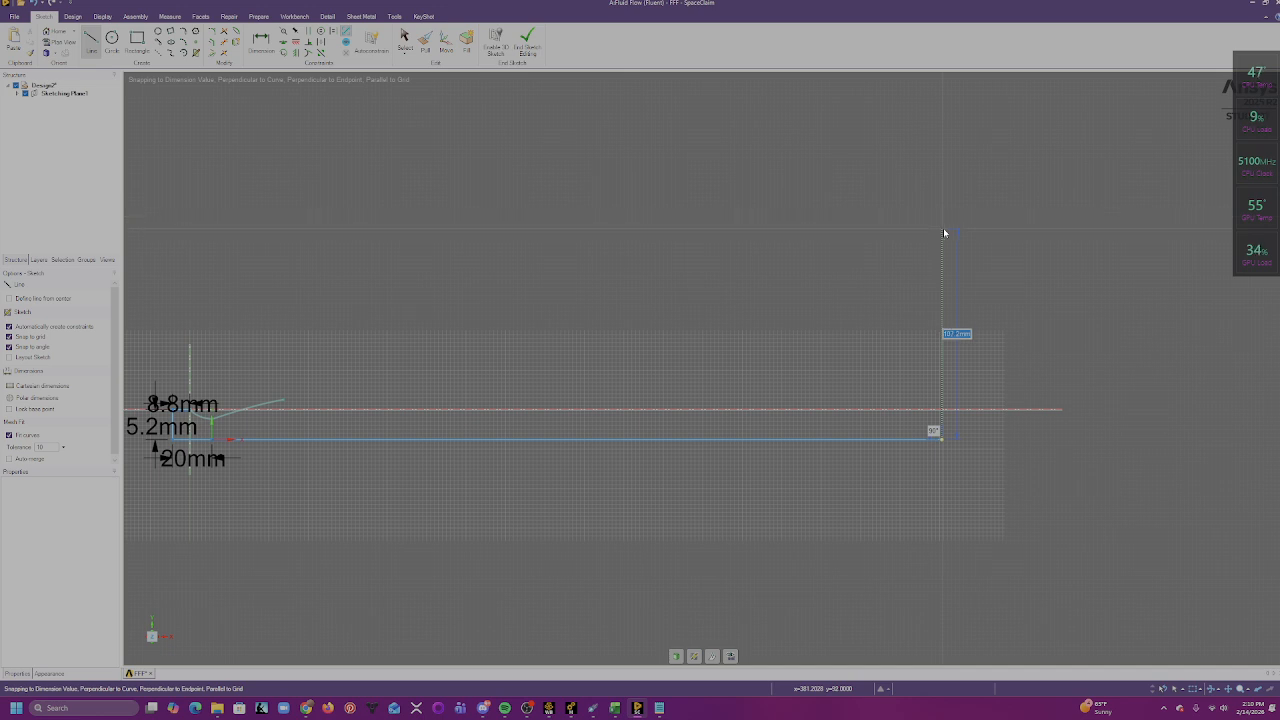
- Draw a 100 mm vertical outlet line up from the centerline's downstream end, and a horizontal line back to directly above the inlet line
type("100")
key("Return")
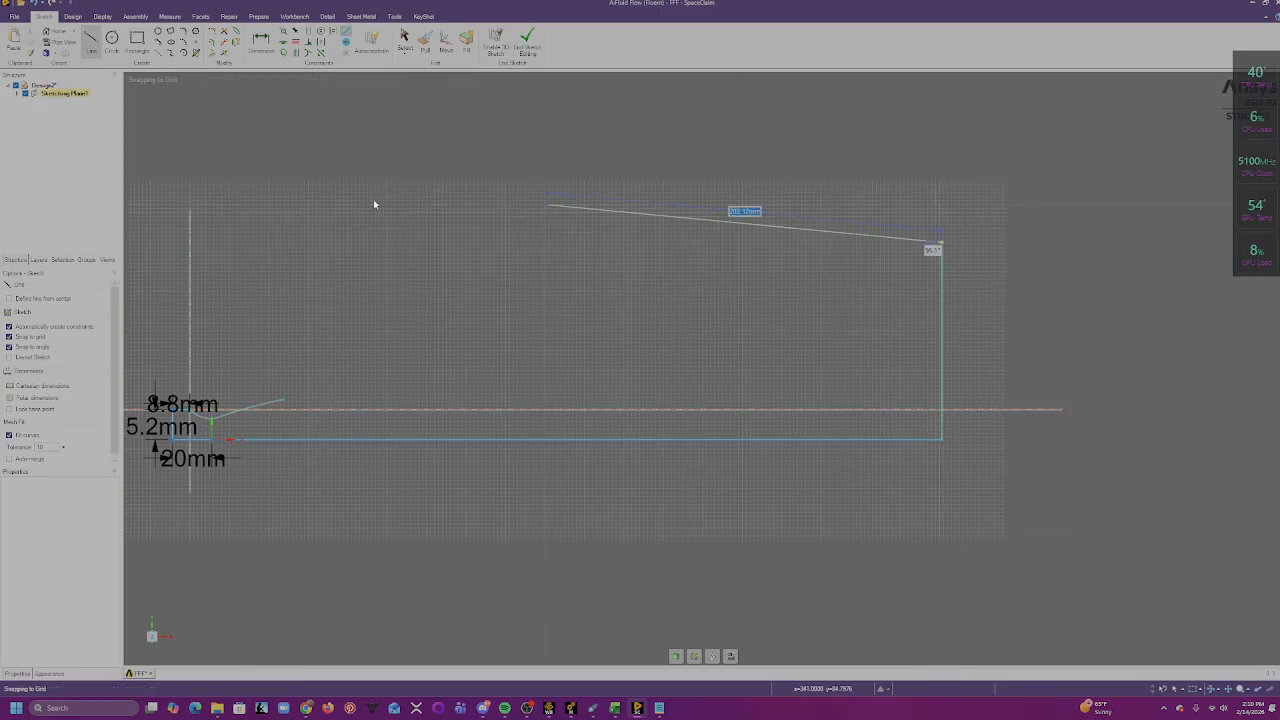
scroll(181, 250, "up", 1)
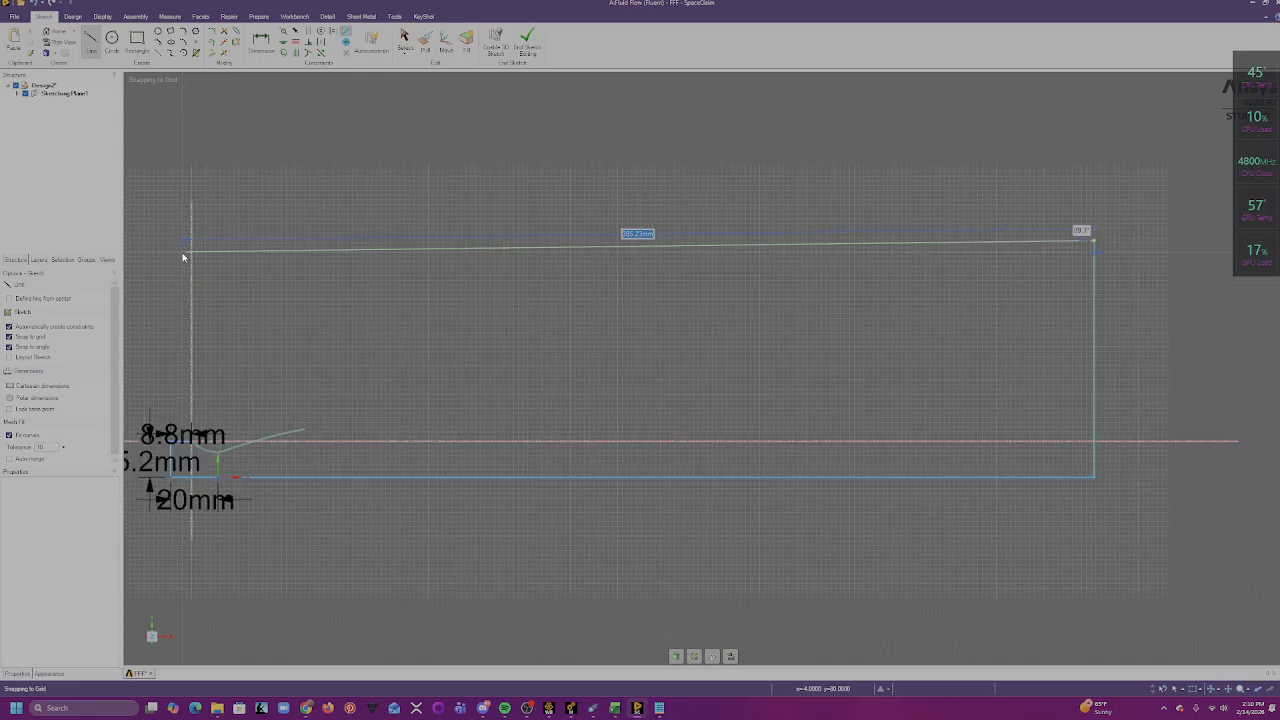
middle_click_drag(181, 251, 289, 234, "ctrl")
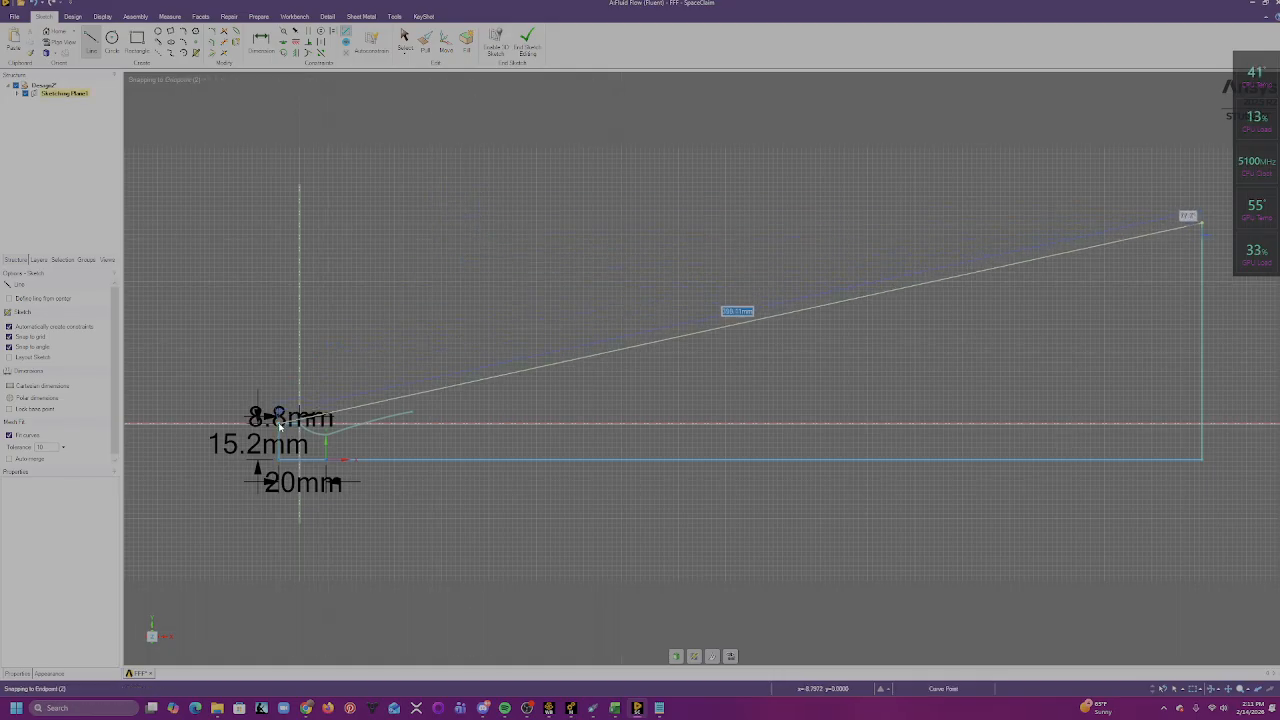
scroll(279, 424, "up", 3)
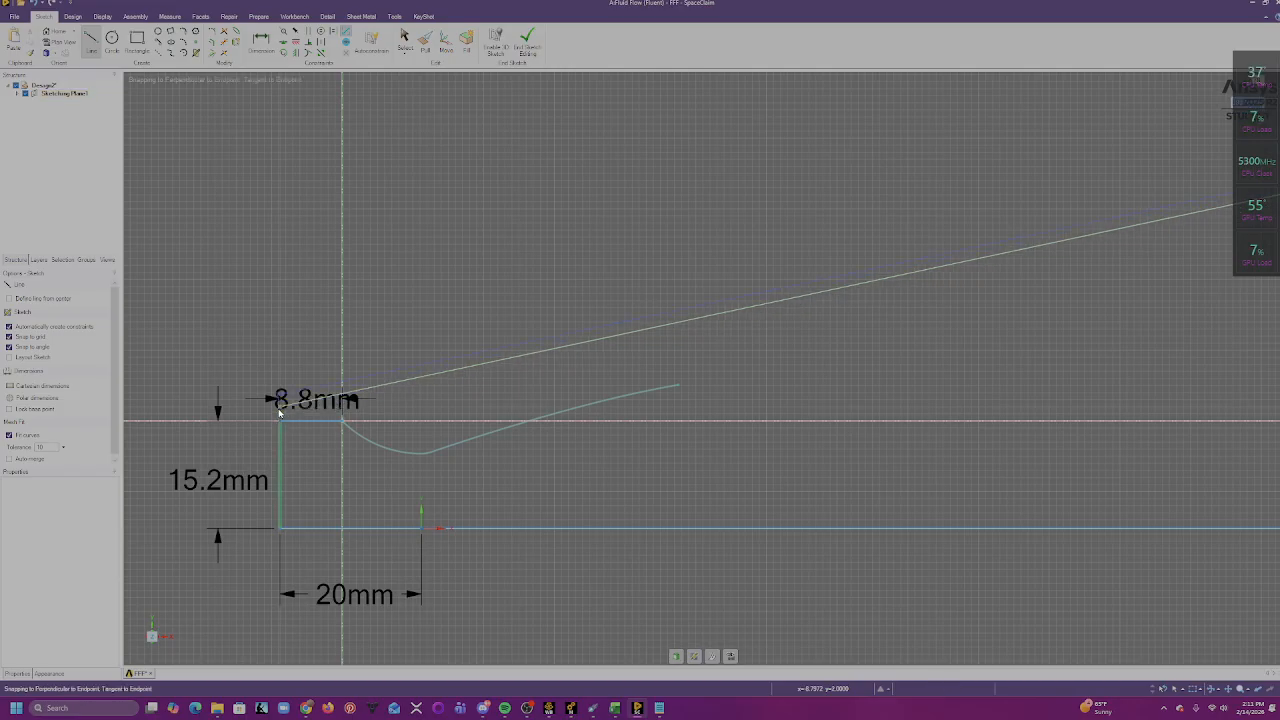
scroll(281, 330, "down", 3)
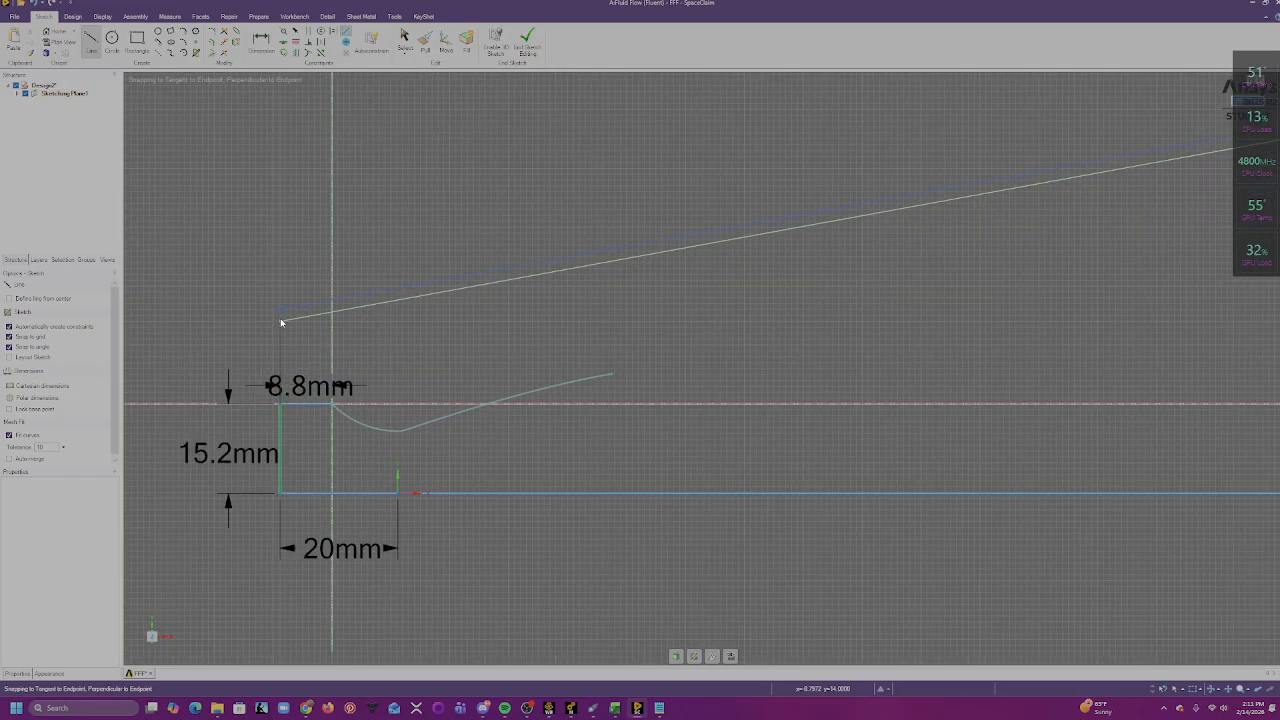
scroll(281, 320, "down", 2)
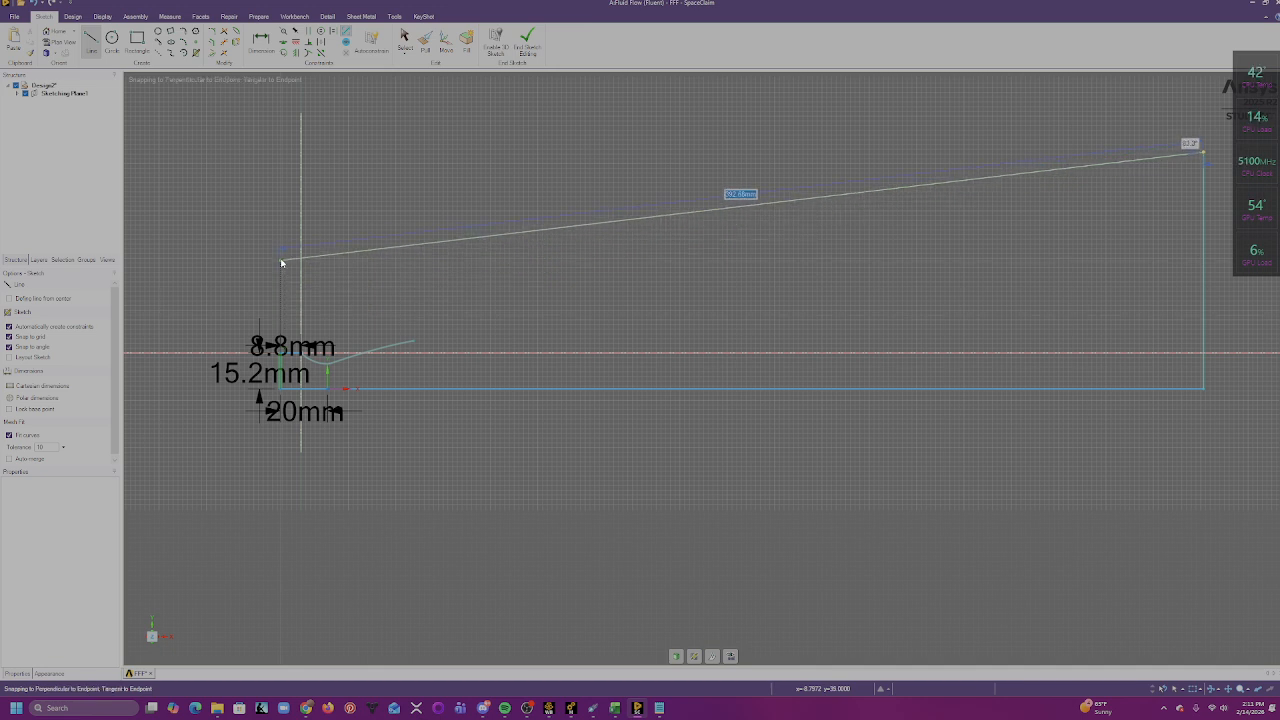
left_click(280, 153)
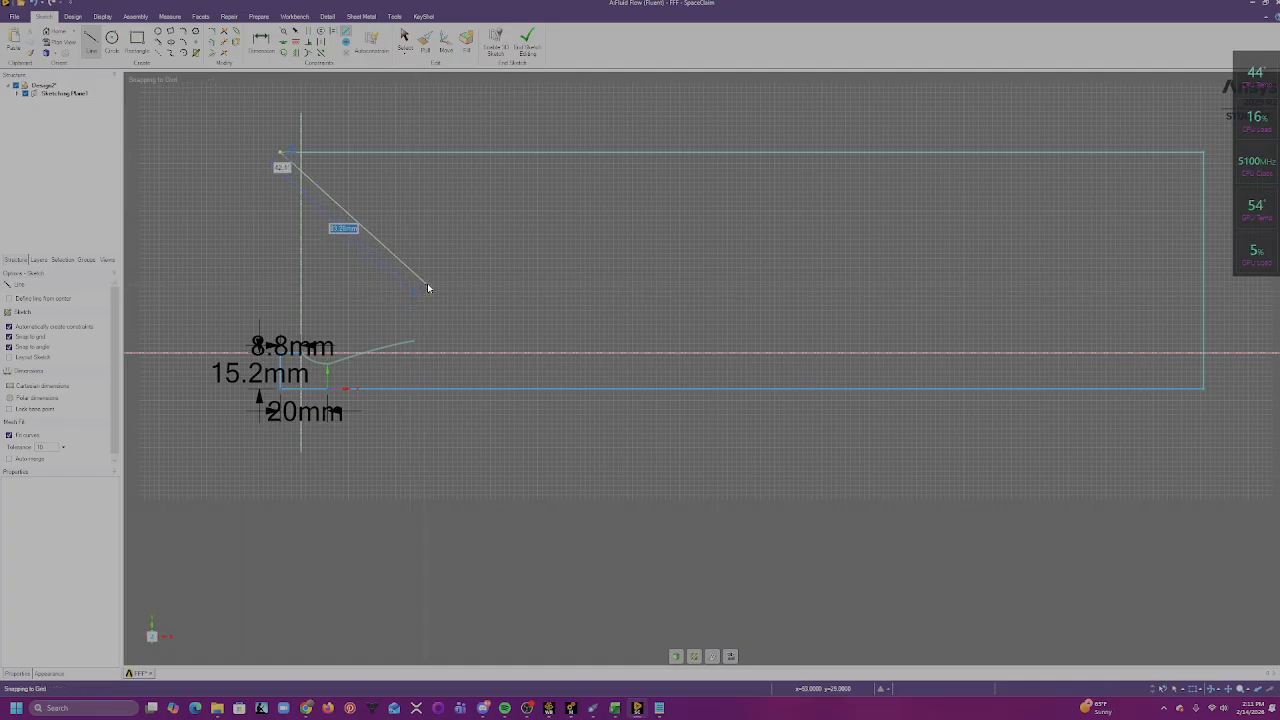
key("Escape")
- Draw a vertical line about 5 mm up from the exit endpoint of the nozzle contour
scroll(338, 249, "up", 2)
middle_click_drag(408, 252, 620, 274, "shift")
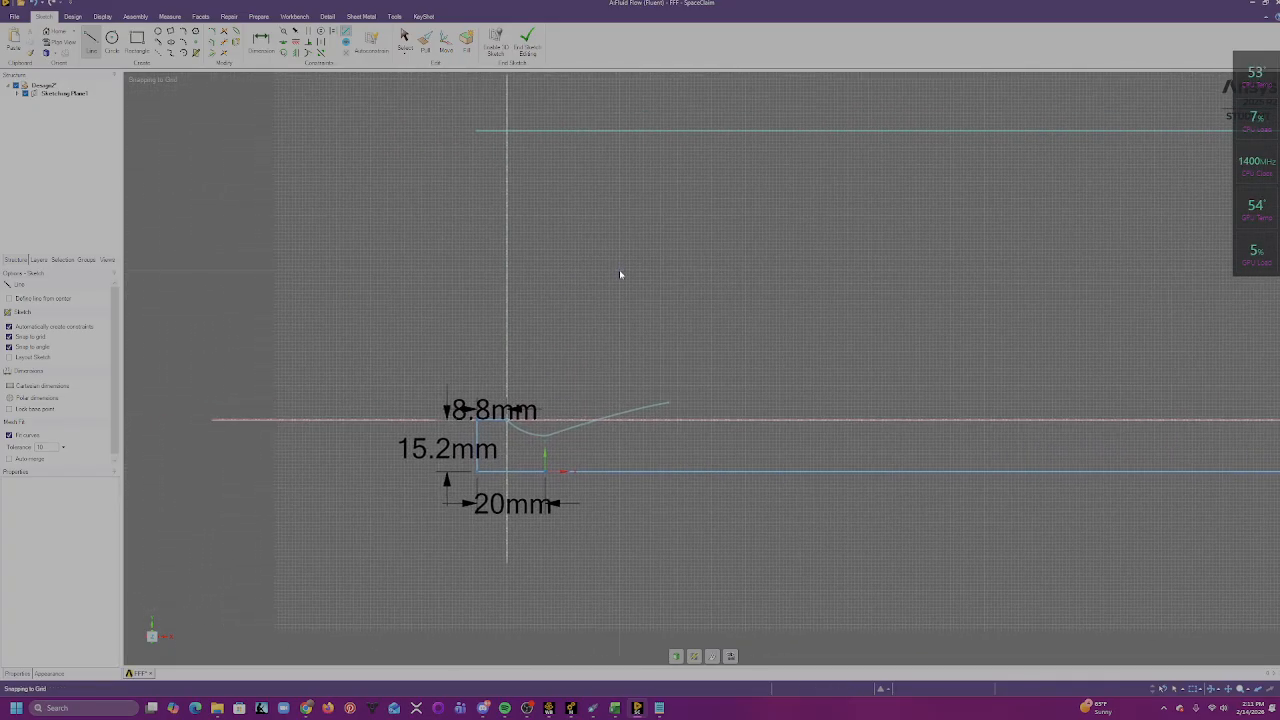
scroll(657, 377, "up", 8)
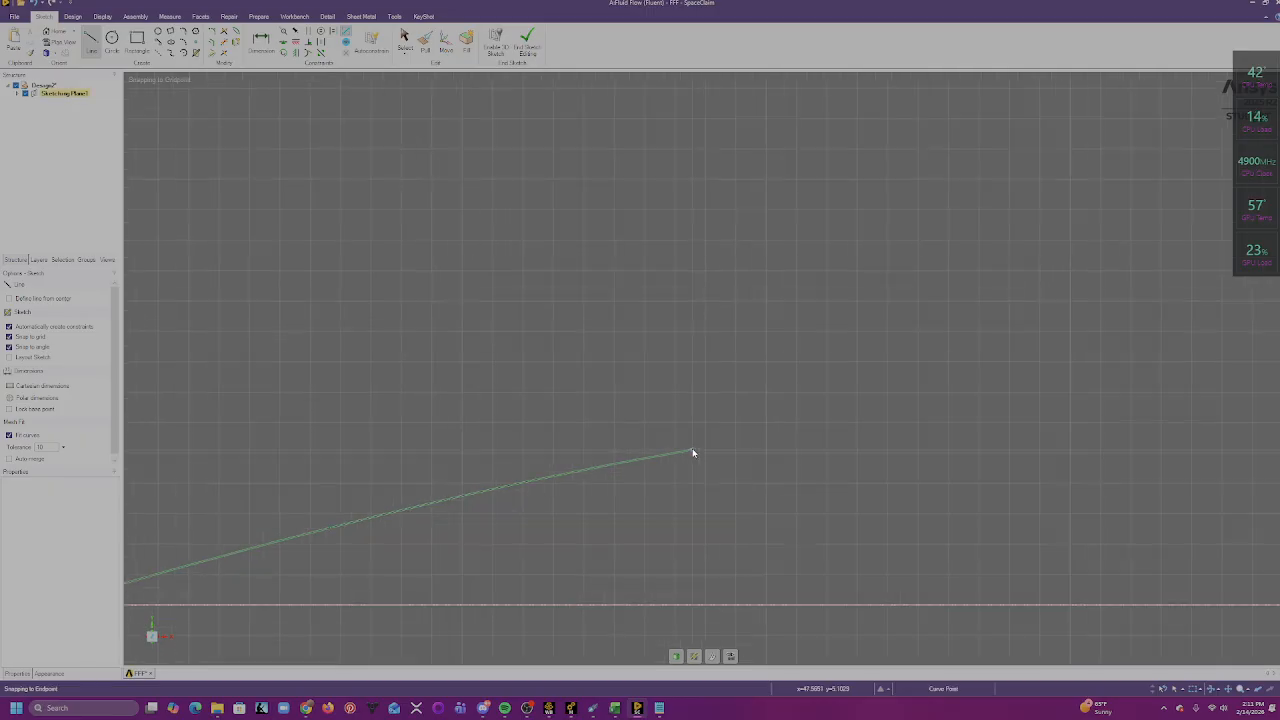
scroll(693, 452, "down", 5)
scroll(693, 452, "up", 5)
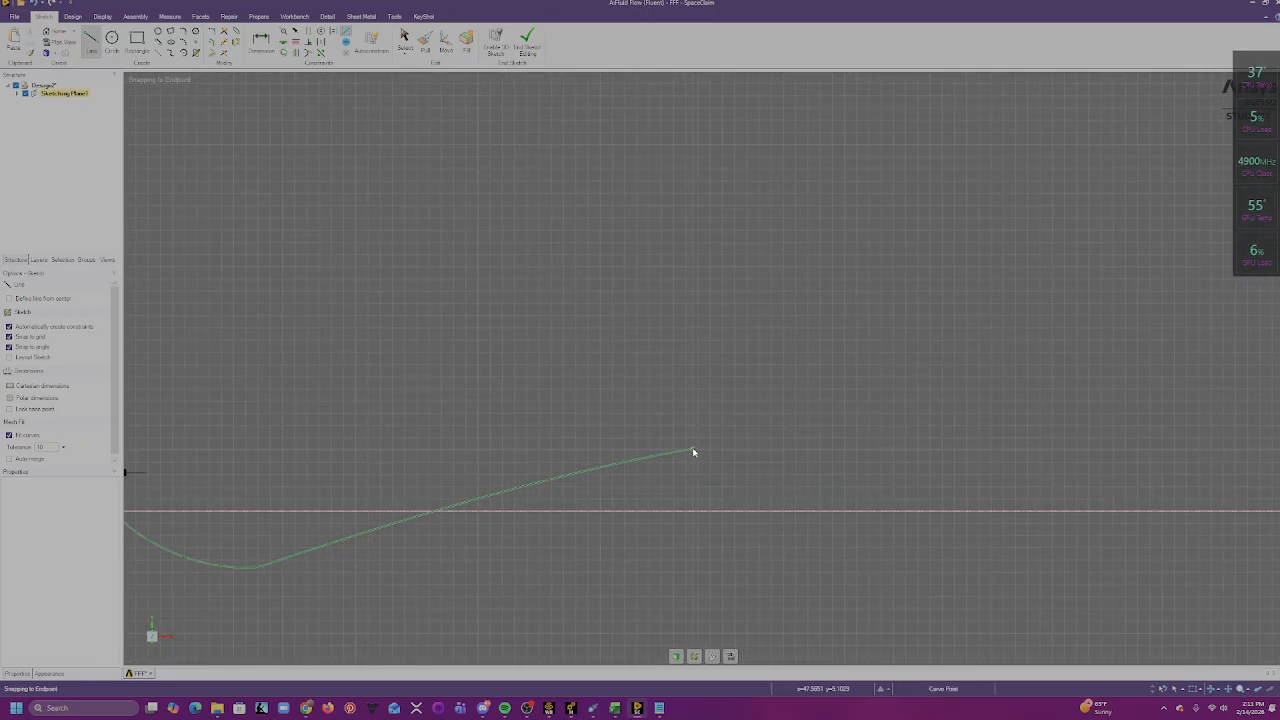
scroll(693, 452, "up", 5)
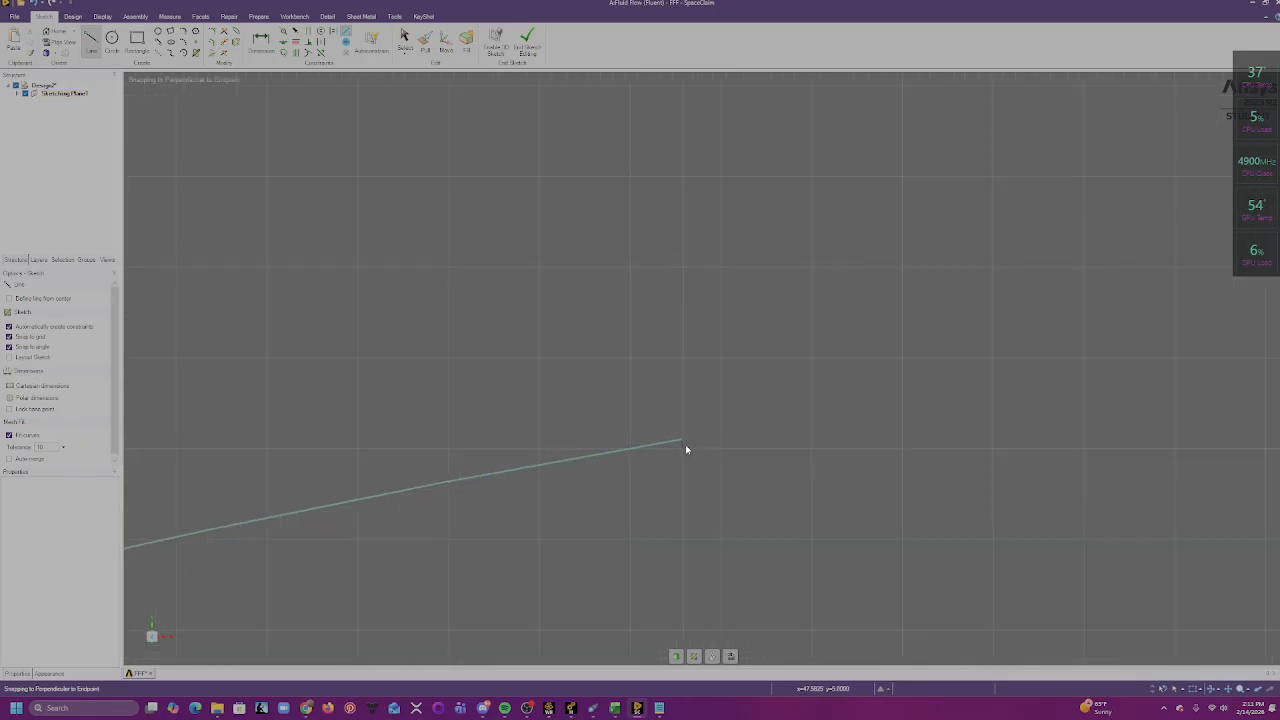
scroll(685, 410, "down", 5)
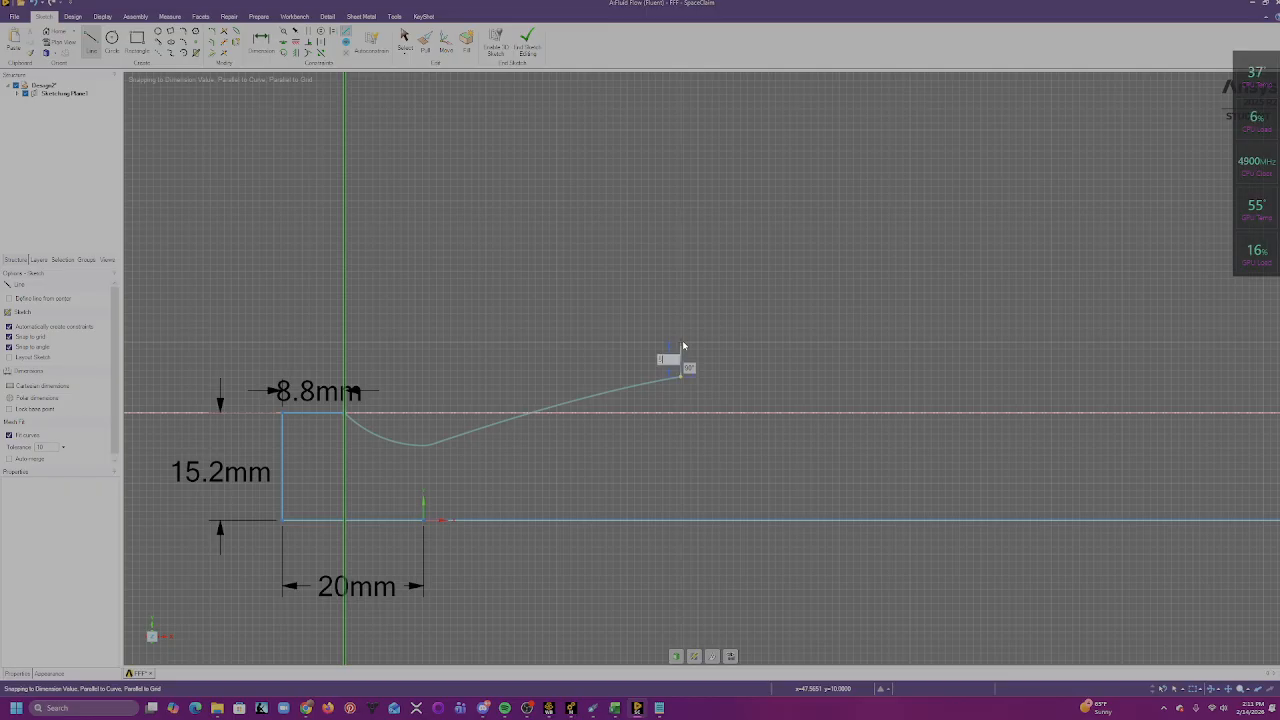
left_click(681, 346)
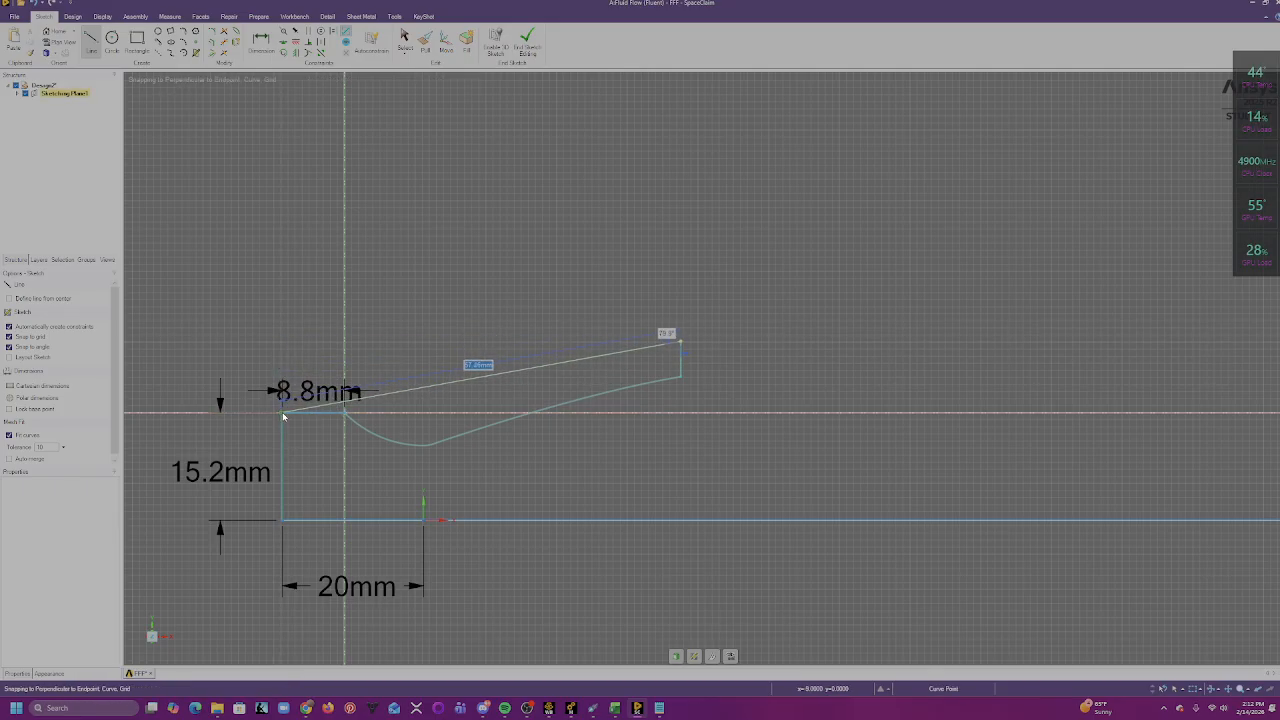
- Close the outer domain with a horizontal line from the nozzle lip back above the inlet and a vertical line up to the top boundary
left_click(281, 341)
scroll(335, 320, "down", 3)
scroll(335, 320, "down", 3)
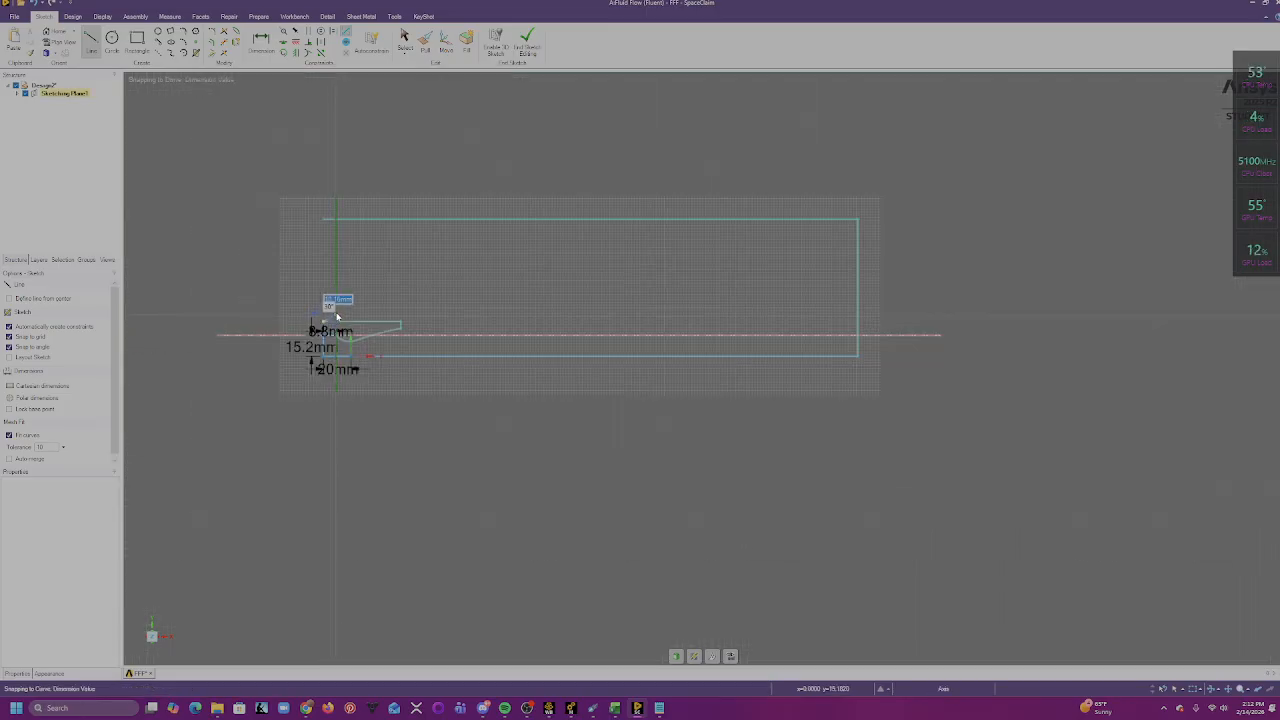
left_click(324, 224)
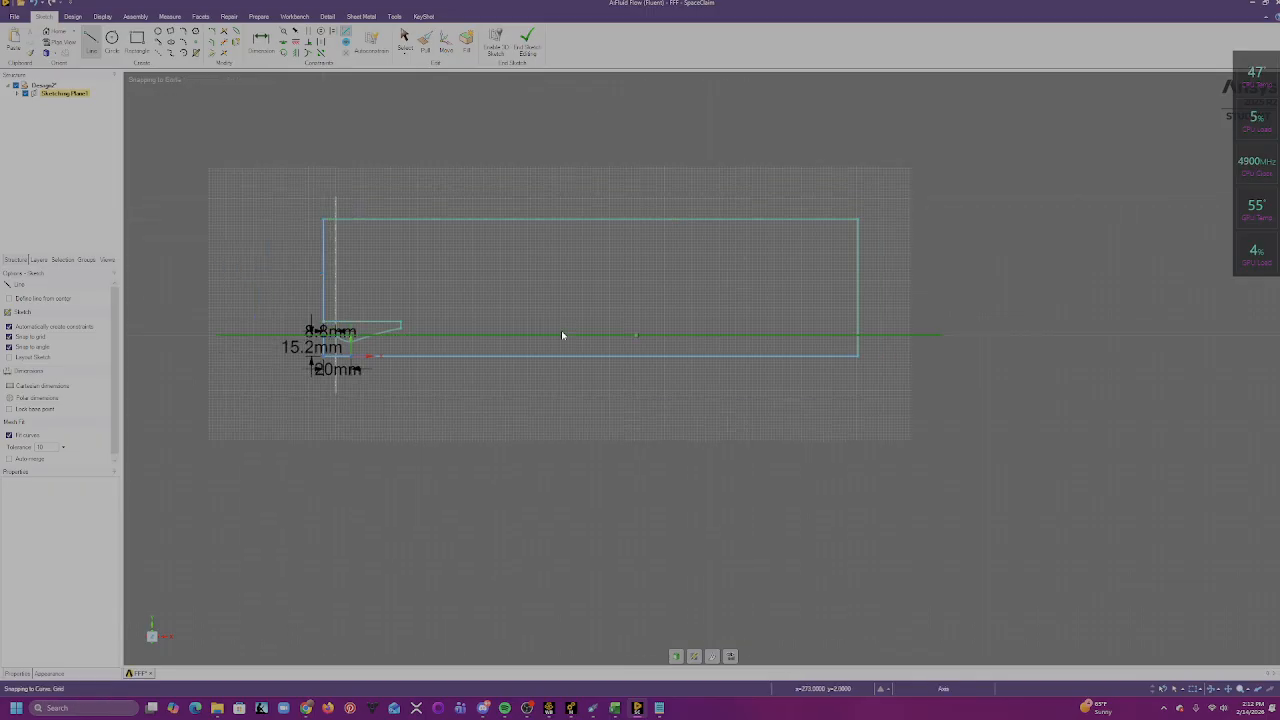
scroll(540, 325, "up", 3)
scroll(485, 307, "down", 4)
scroll(485, 307, "up", 4)
scroll(489, 304, "down", 3)
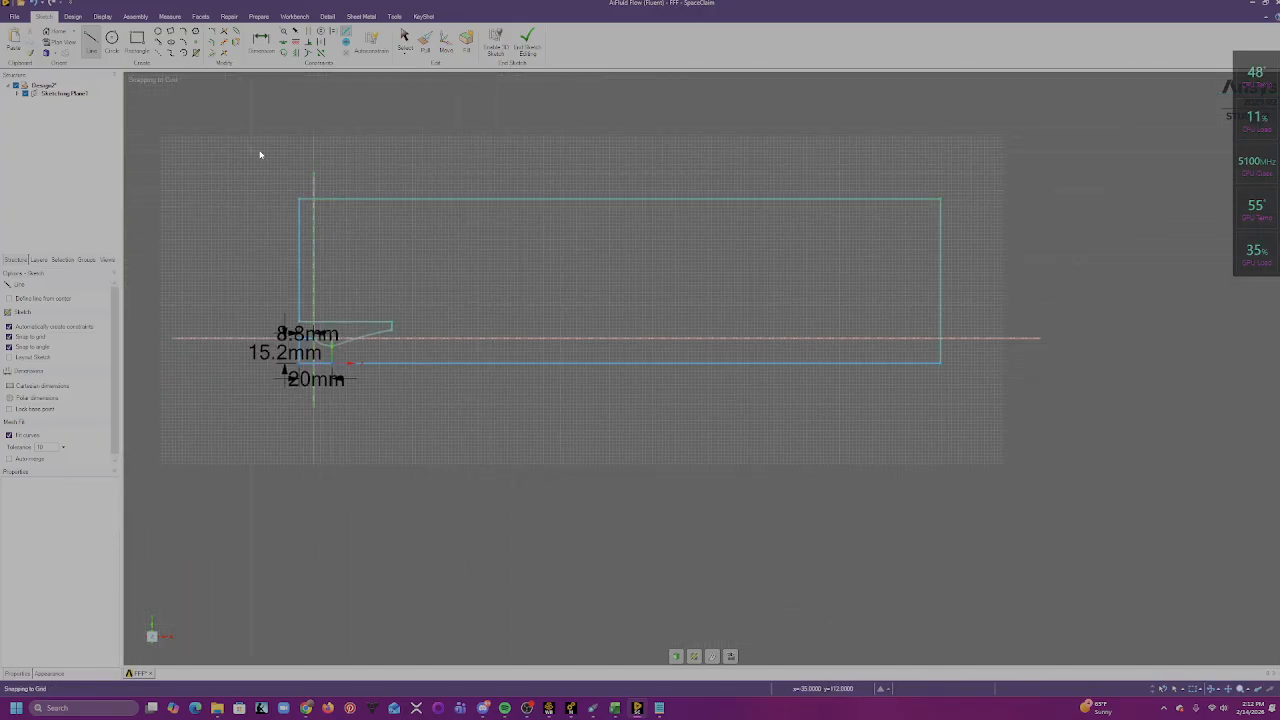
scroll(395, 333, "up", 1)
scroll(395, 333, "up", 8)
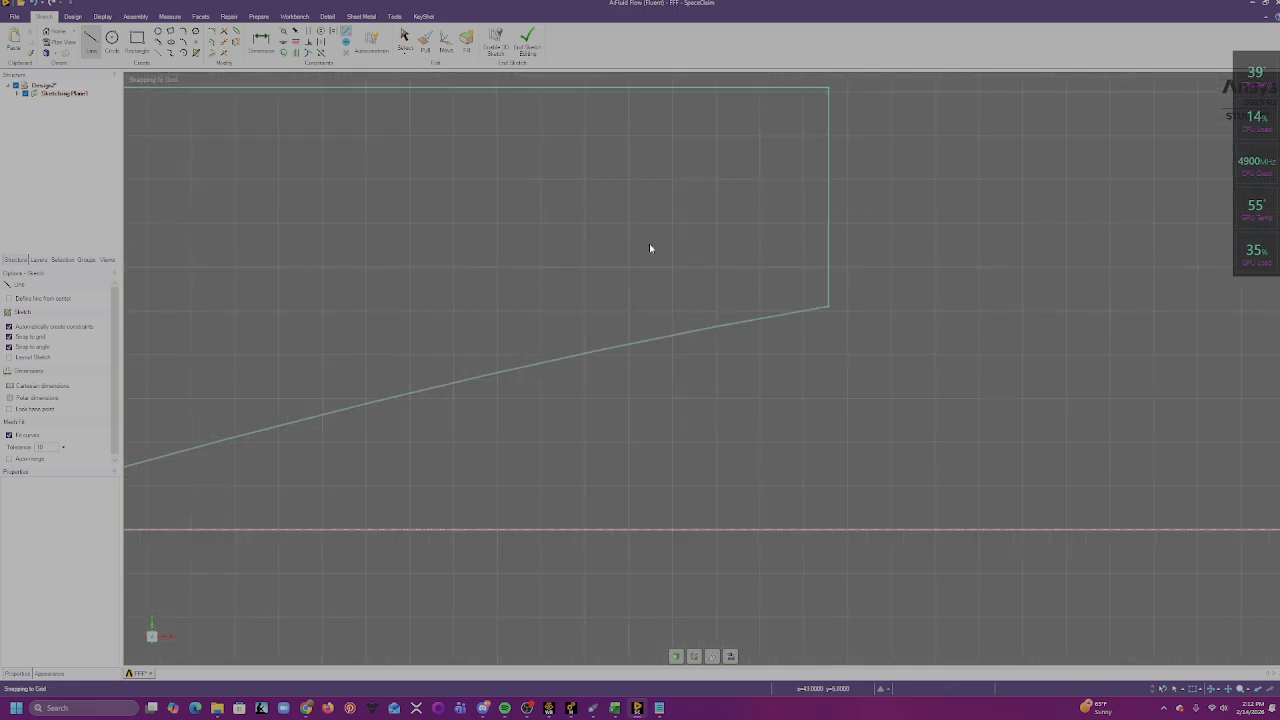
- Examine the closed flow-domain sketch at the inlet corner, along the nozzle contour and across the full outer boundary
scroll(651, 249, "down", 2)
scroll(782, 241, "down", 4)
scroll(580, 254, "up", 3)
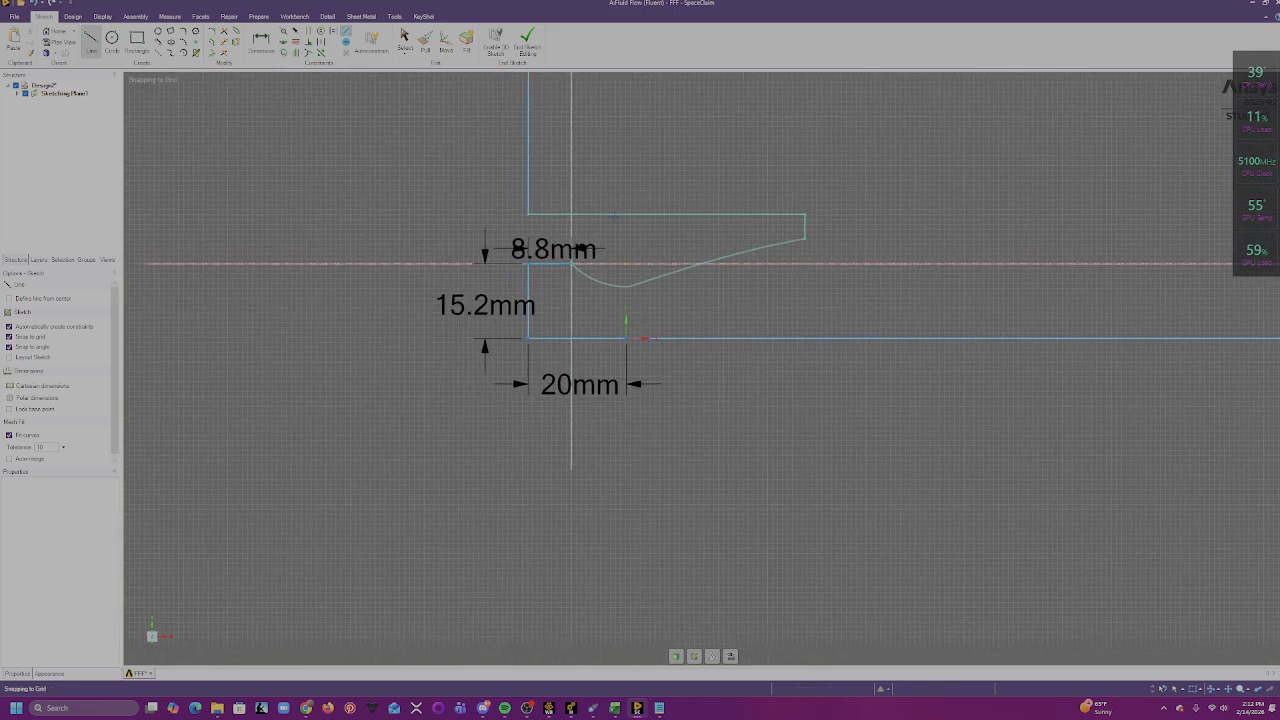
scroll(668, 274, "up", 10)
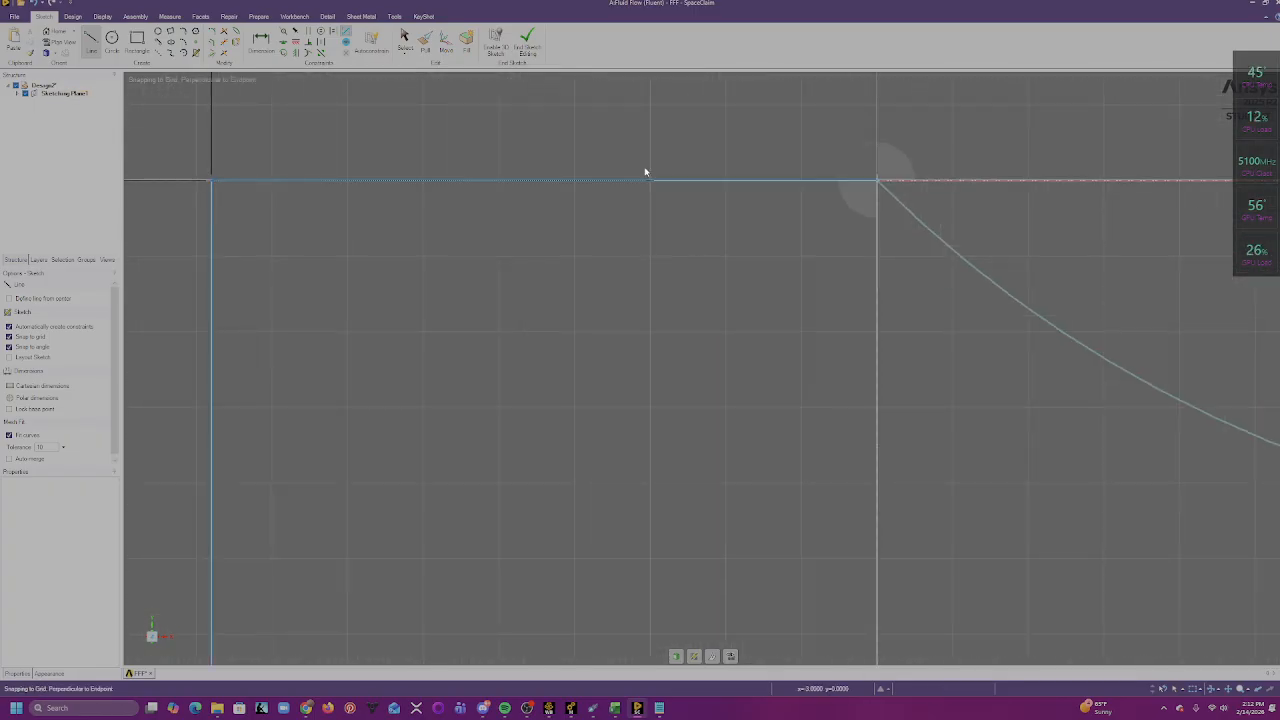
scroll(645, 176, "down", 5)
scroll(645, 176, "down", 7)
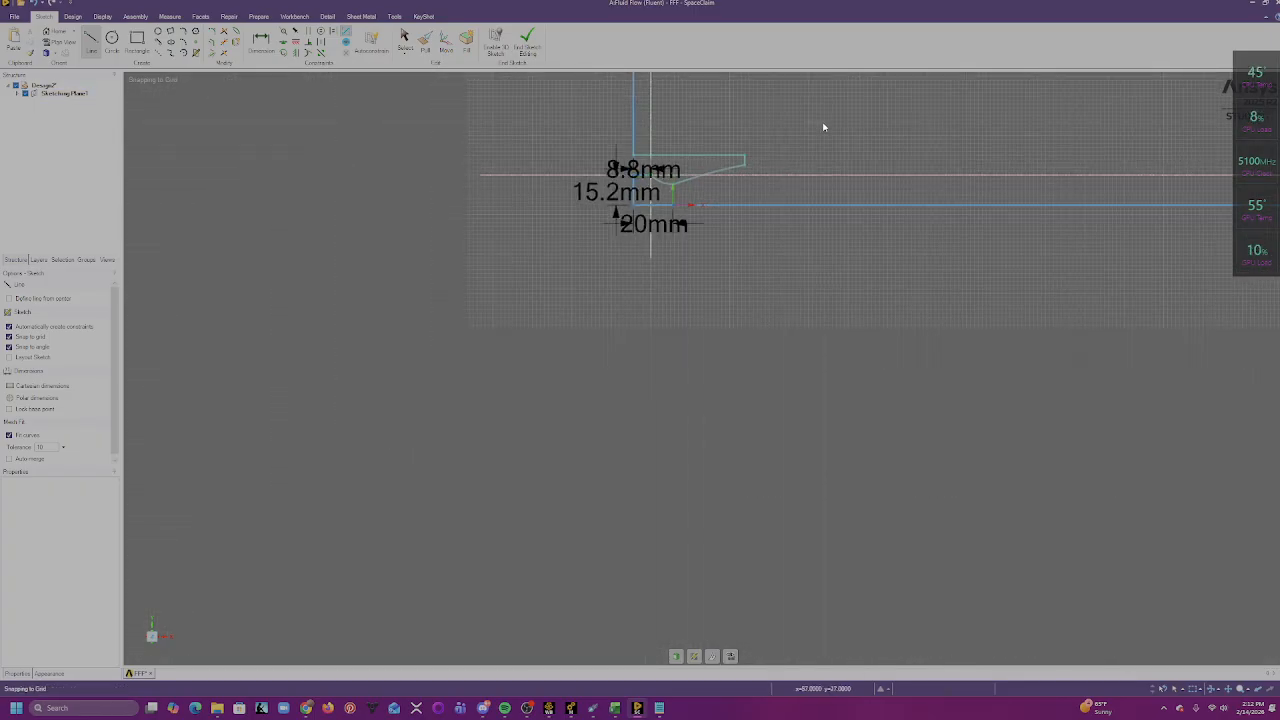
middle_click_drag(868, 135, 533, 341)
scroll(391, 363, "down", 4)
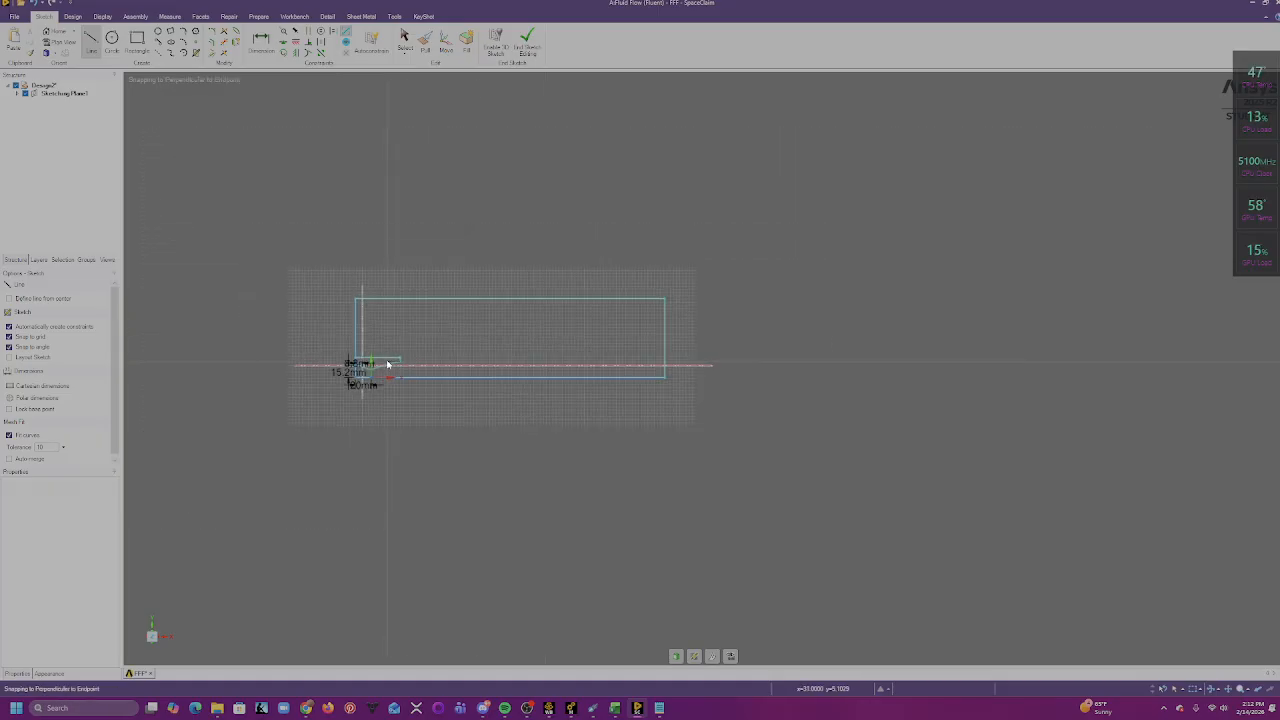
scroll(391, 360, "up", 5)
scroll(627, 332, "down", 2)
mouse_move(629, 332)
middle_mouse_down()
mouse_move(490, 364)
mouse_move(575, 339)
middle_mouse_up()
scroll(490, 364, "up", 2)
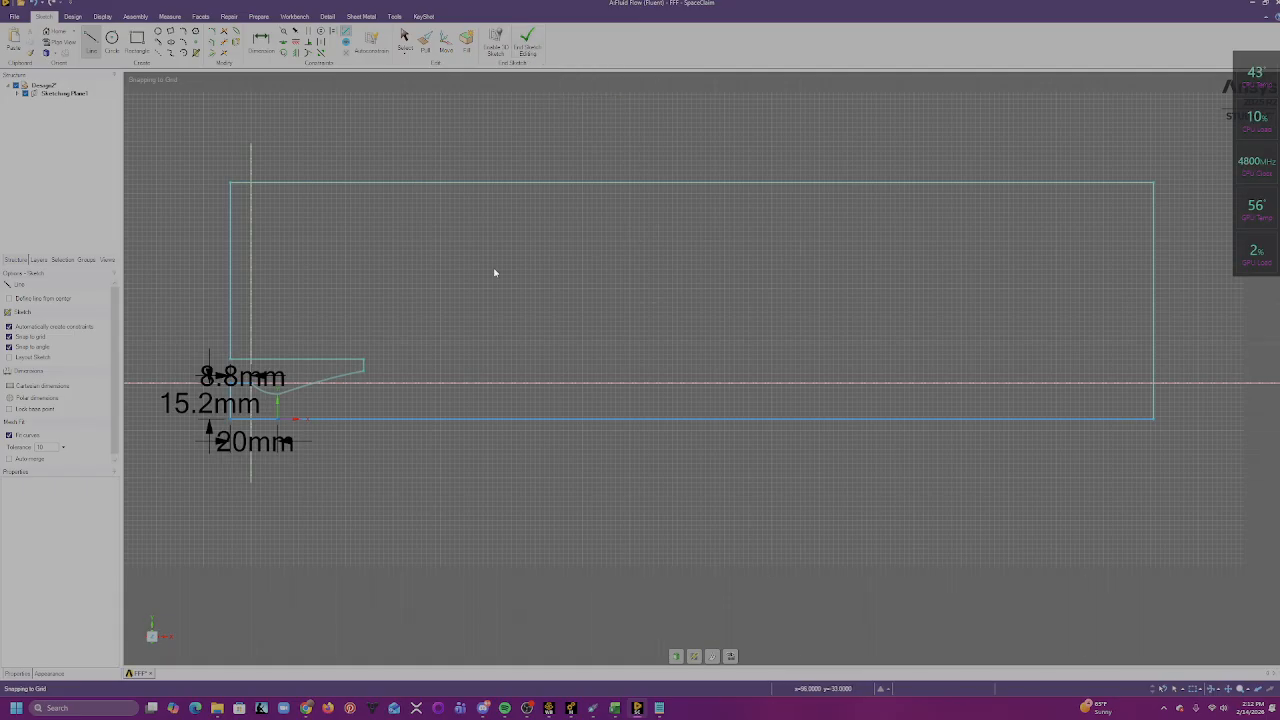
- End sketch editing and fill the closed loop of all domain curves with a planar surface
left_click(530, 44)
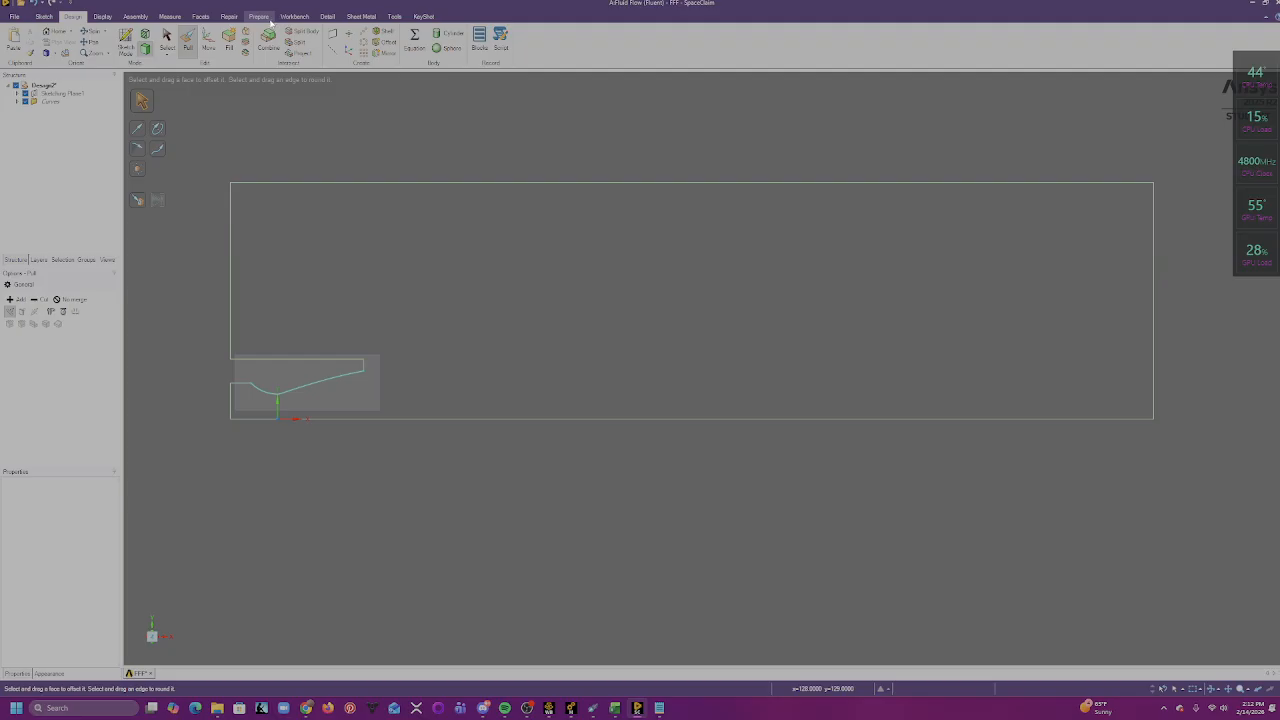
left_click(230, 44)
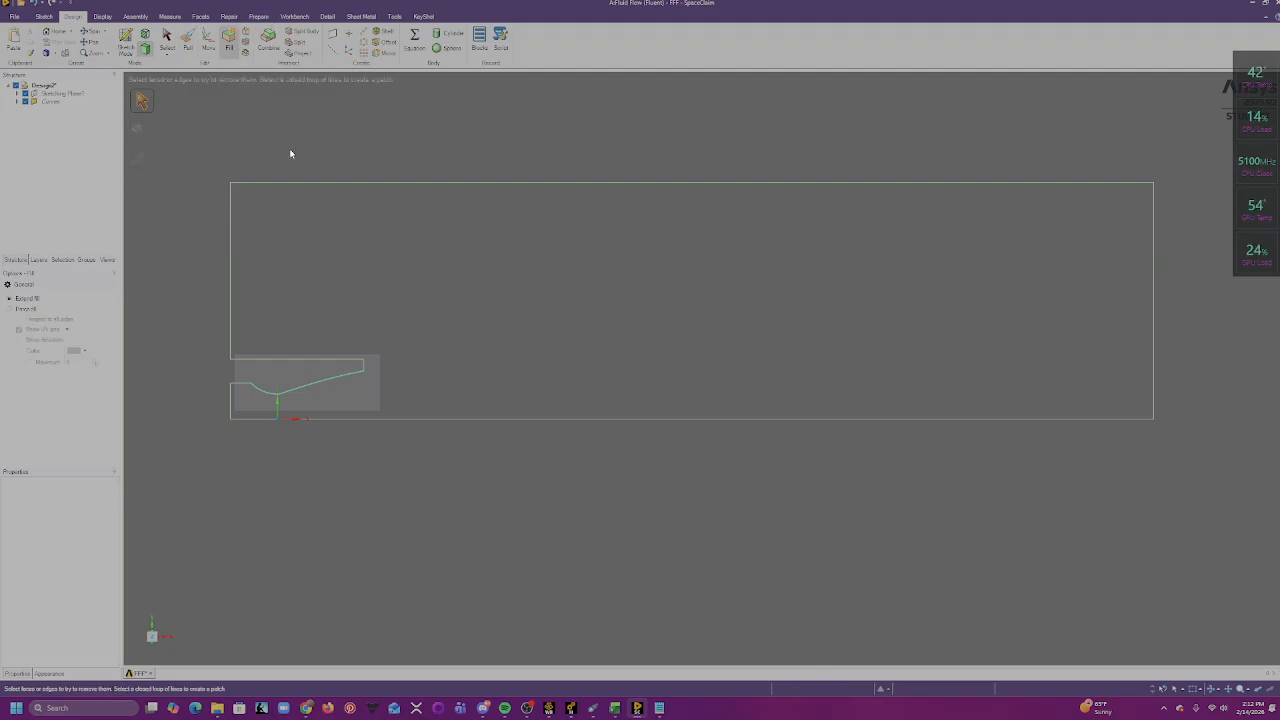
mouse_move(184, 121)
left_mouse_down()
mouse_move(283, 229)
mouse_move(668, 345)
mouse_move(919, 396)
mouse_move(1141, 420)
mouse_move(1202, 504)
mouse_move(1196, 484)
left_mouse_up()
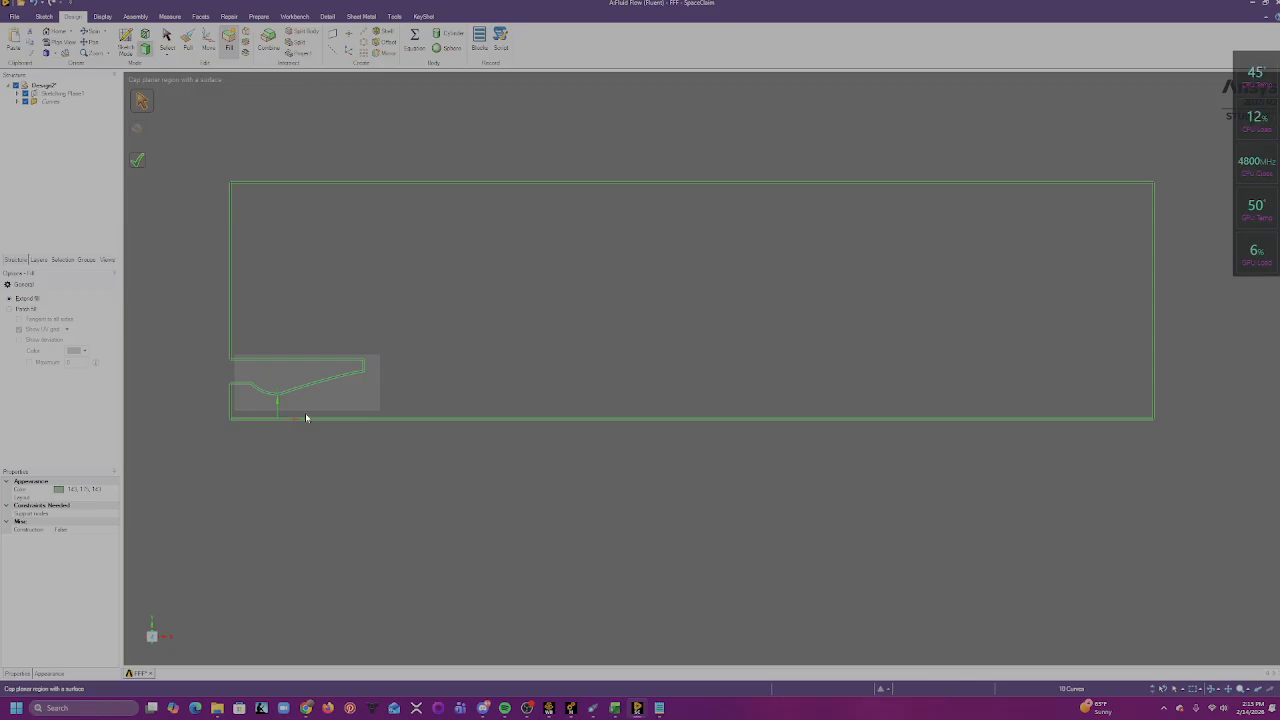
left_click(141, 163)
- Examine the filled surface around the nozzle inlet, throat and lip, and over the whole flow domain
scroll(337, 382, "down", 3)
scroll(330, 382, "up", 8)
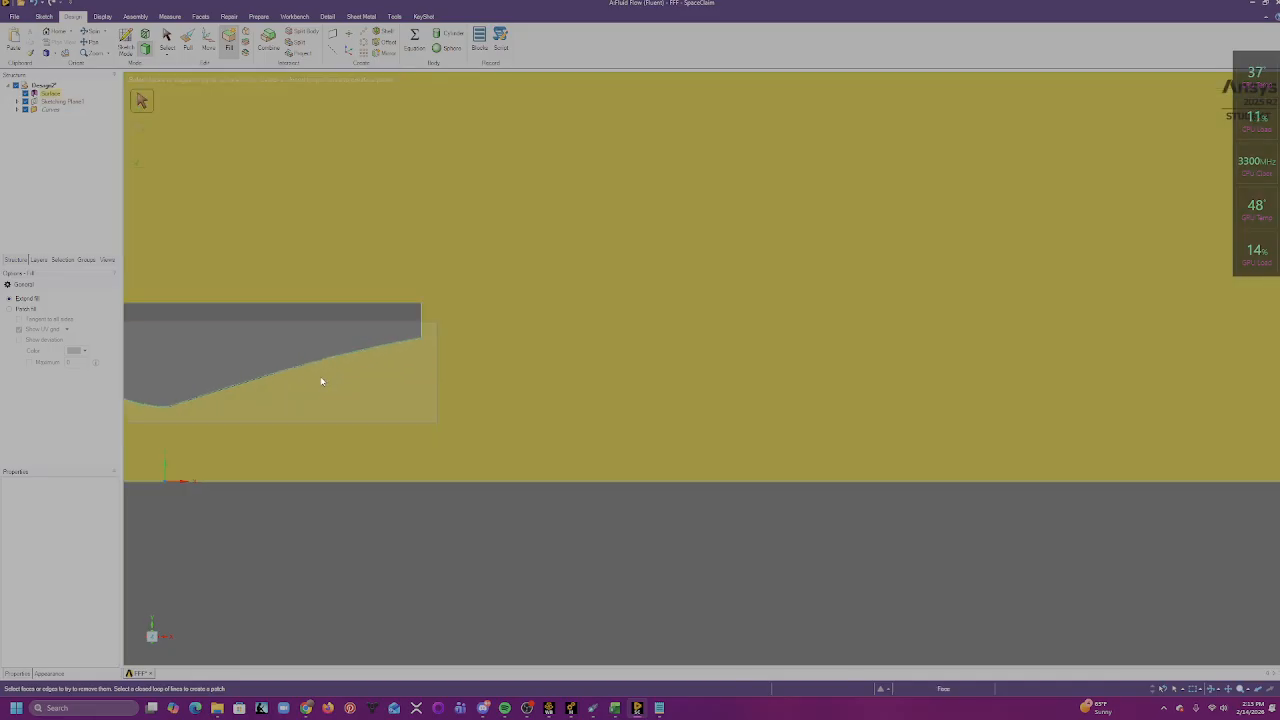
scroll(315, 330, "down", 6)
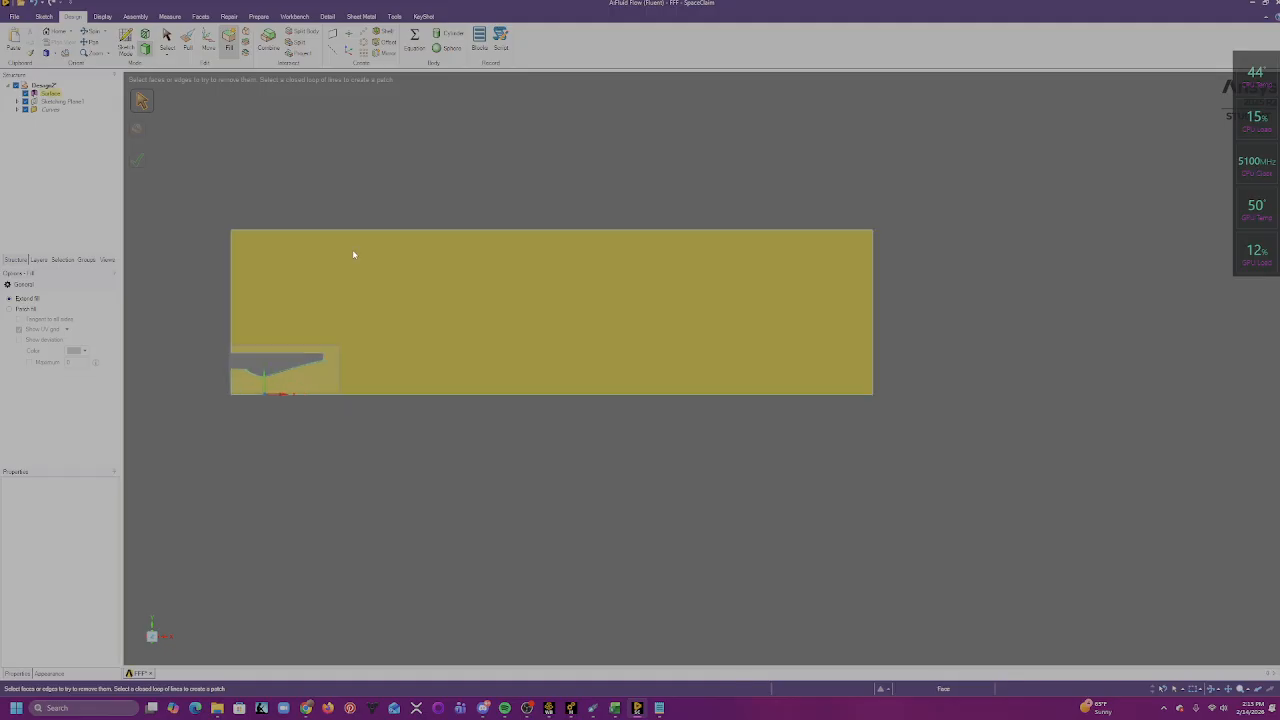
scroll(352, 254, "up", 2)
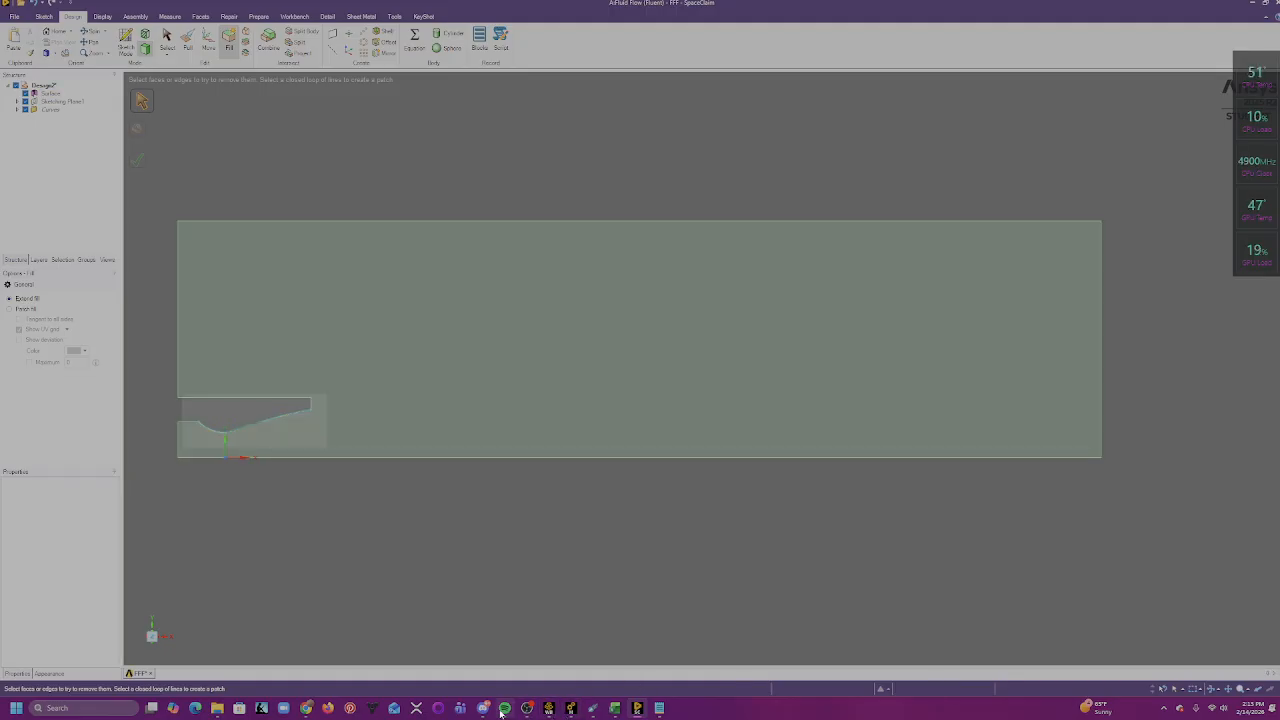
left_click(527, 708)
left_click(527, 708)
scroll(220, 427, "up", 5)
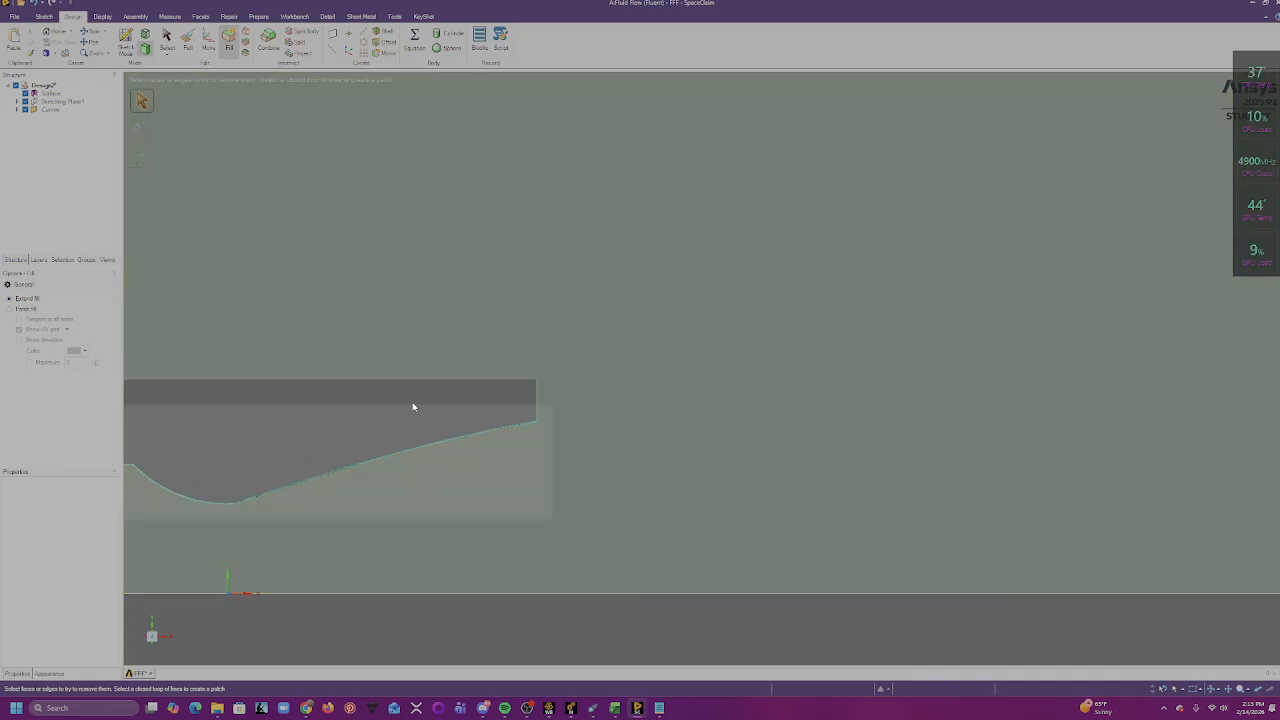
middle_click_drag(414, 406, 557, 387, "shift")
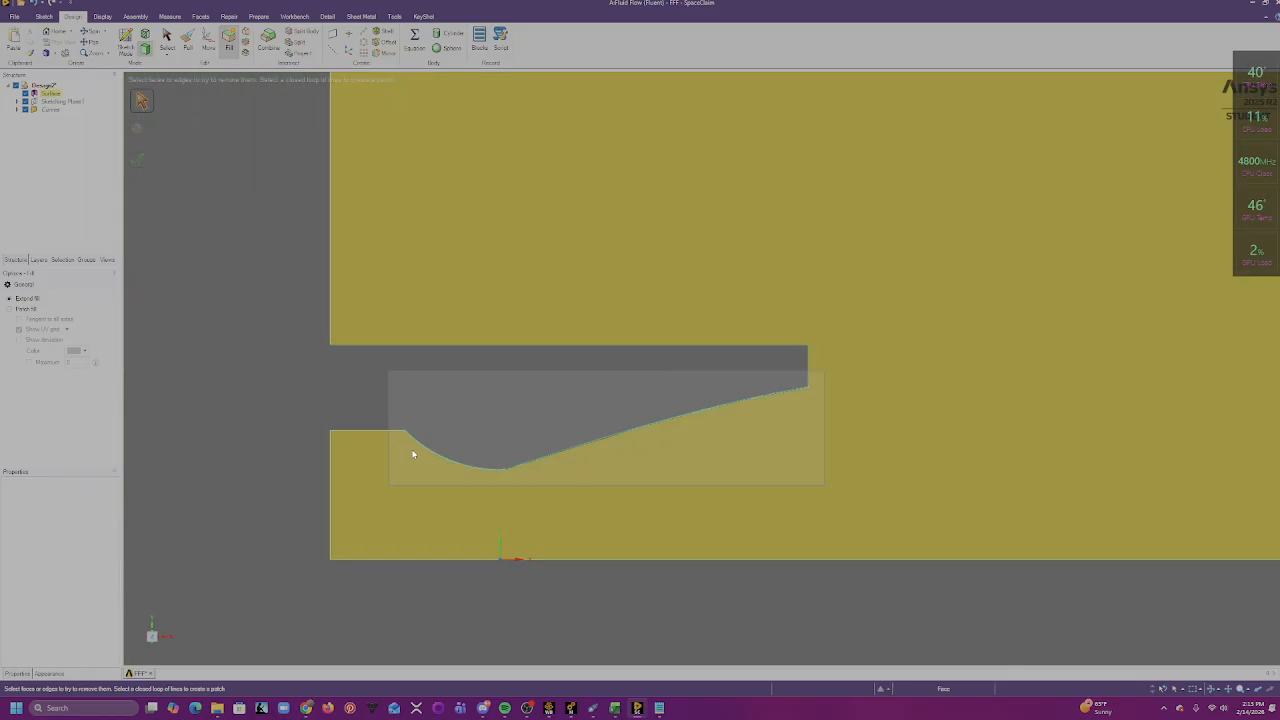
left_click(419, 447)
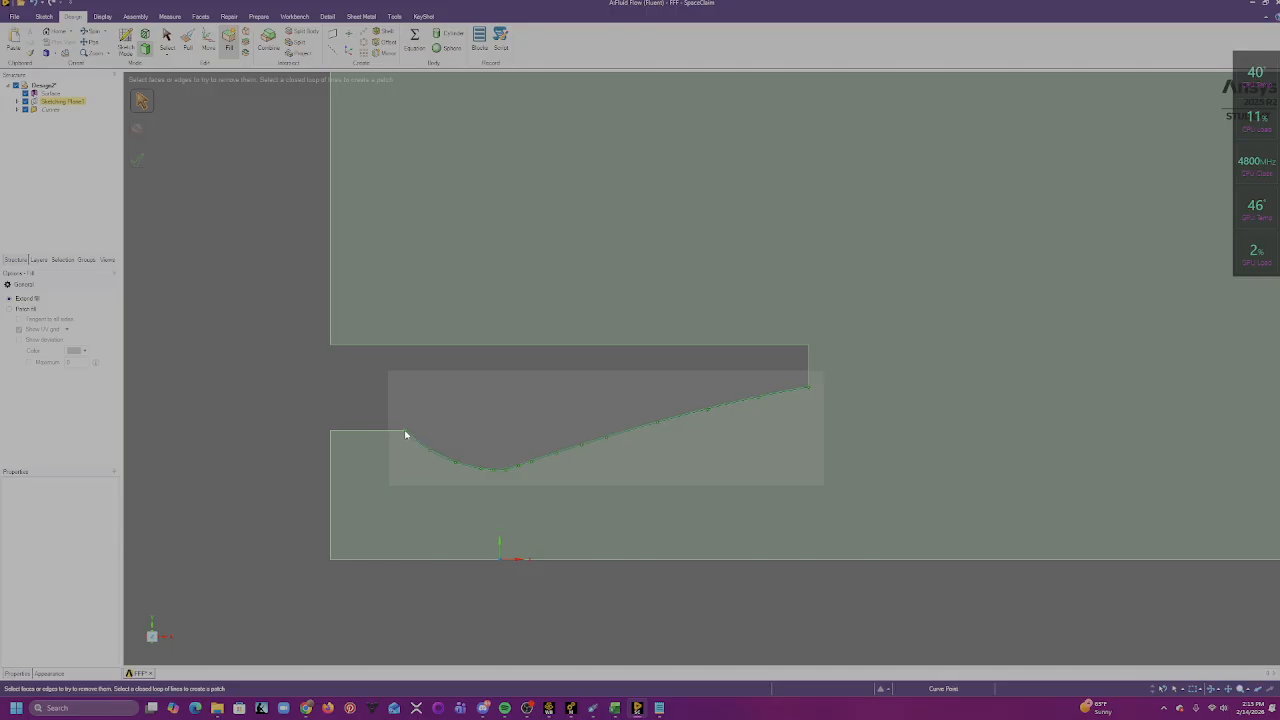
left_click(443, 403)
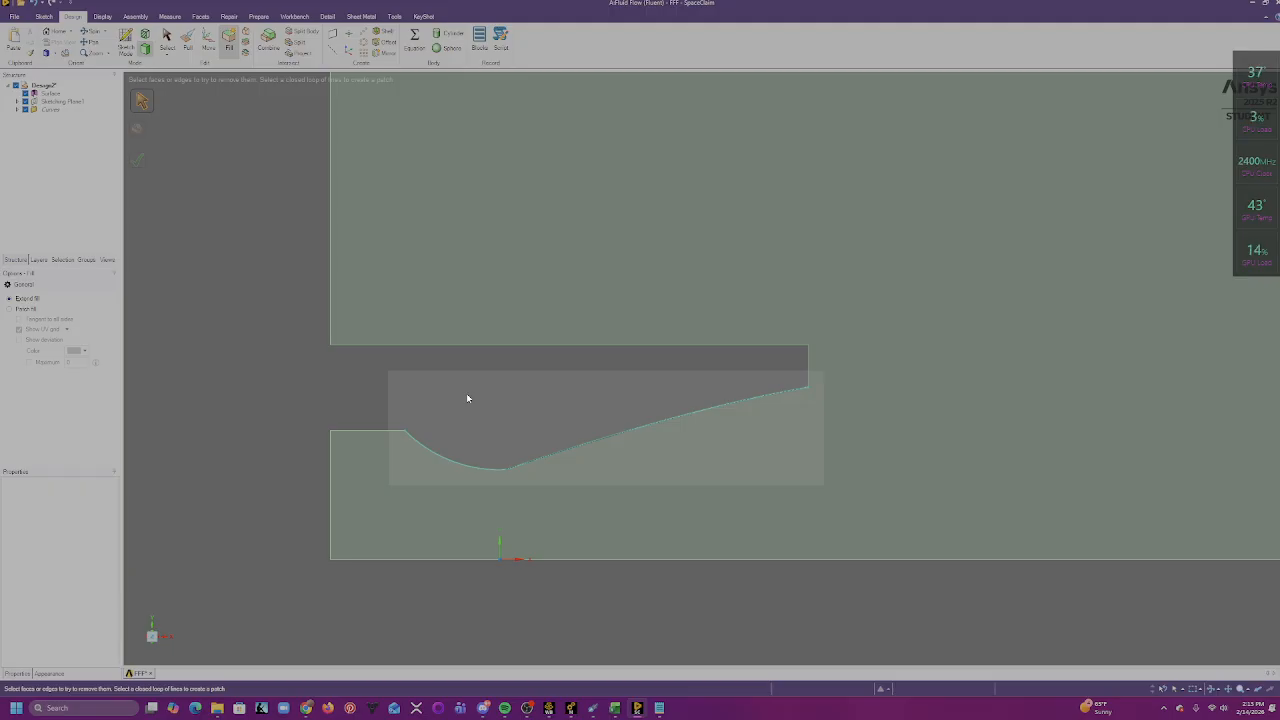
scroll(467, 398, "down", 4)
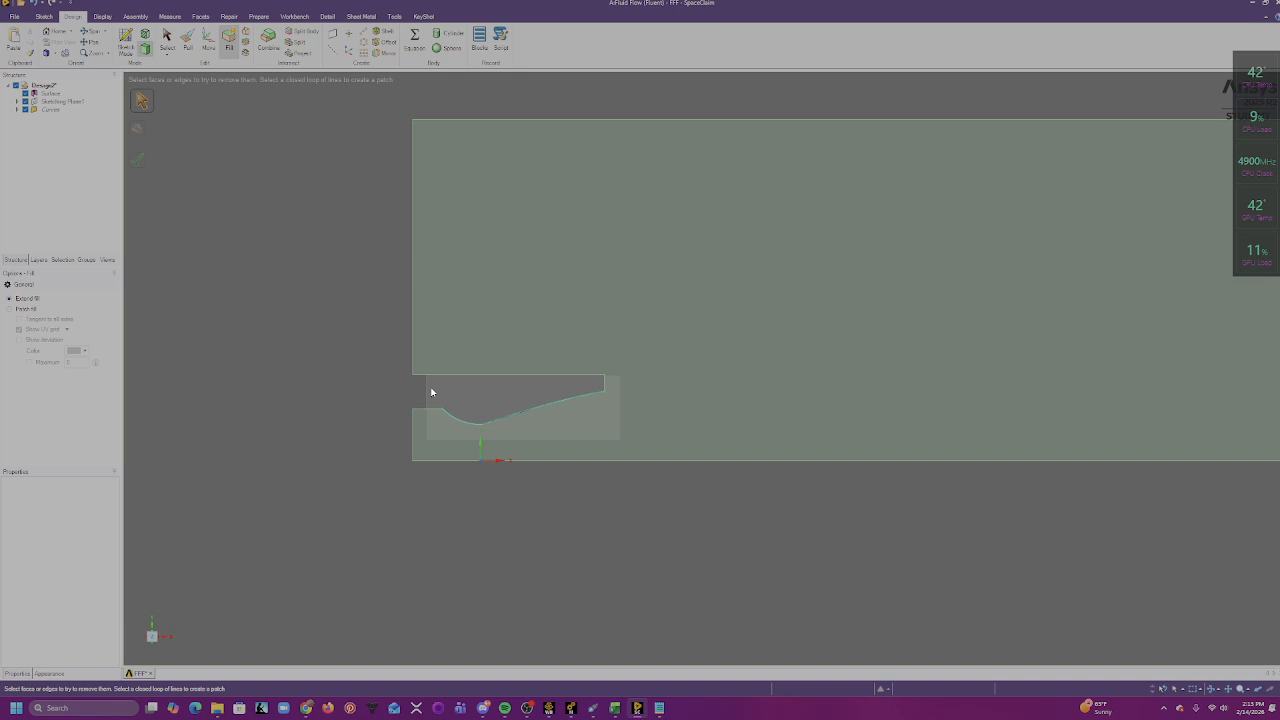
scroll(431, 392, "up", 4)
scroll(457, 390, "down", 8)
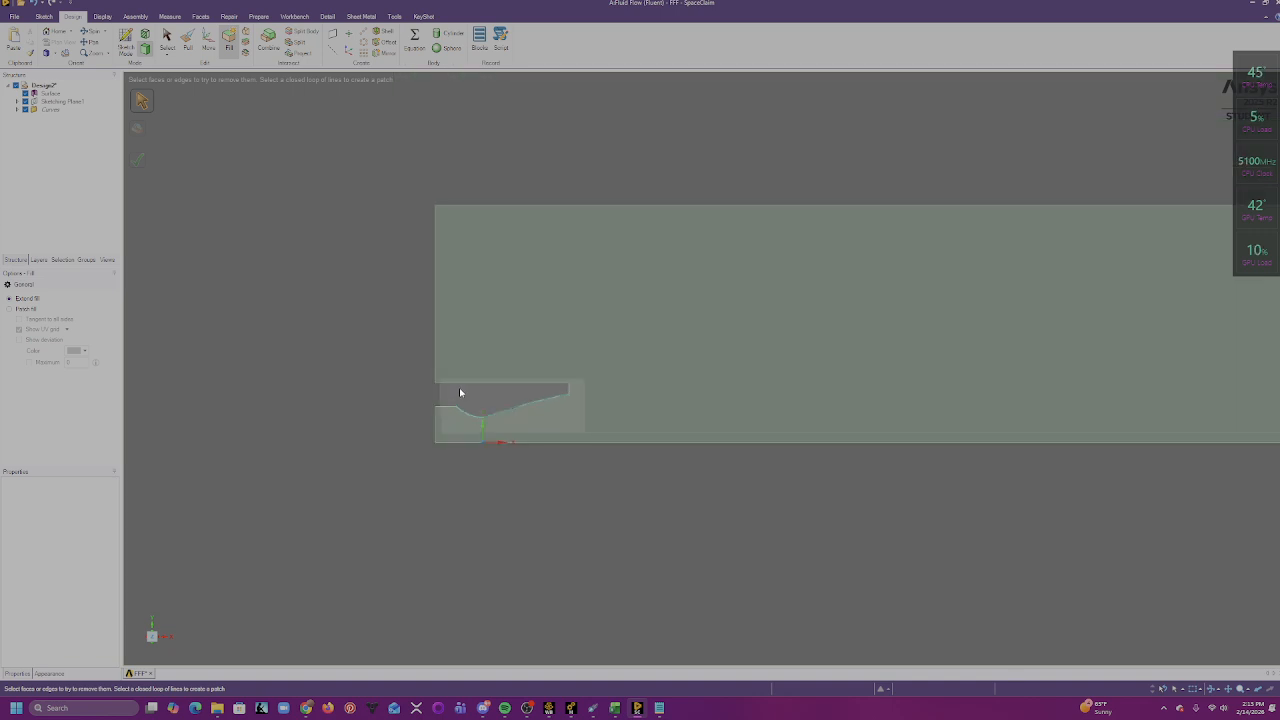
middle_click_drag(611, 414, 463, 457, "shift")
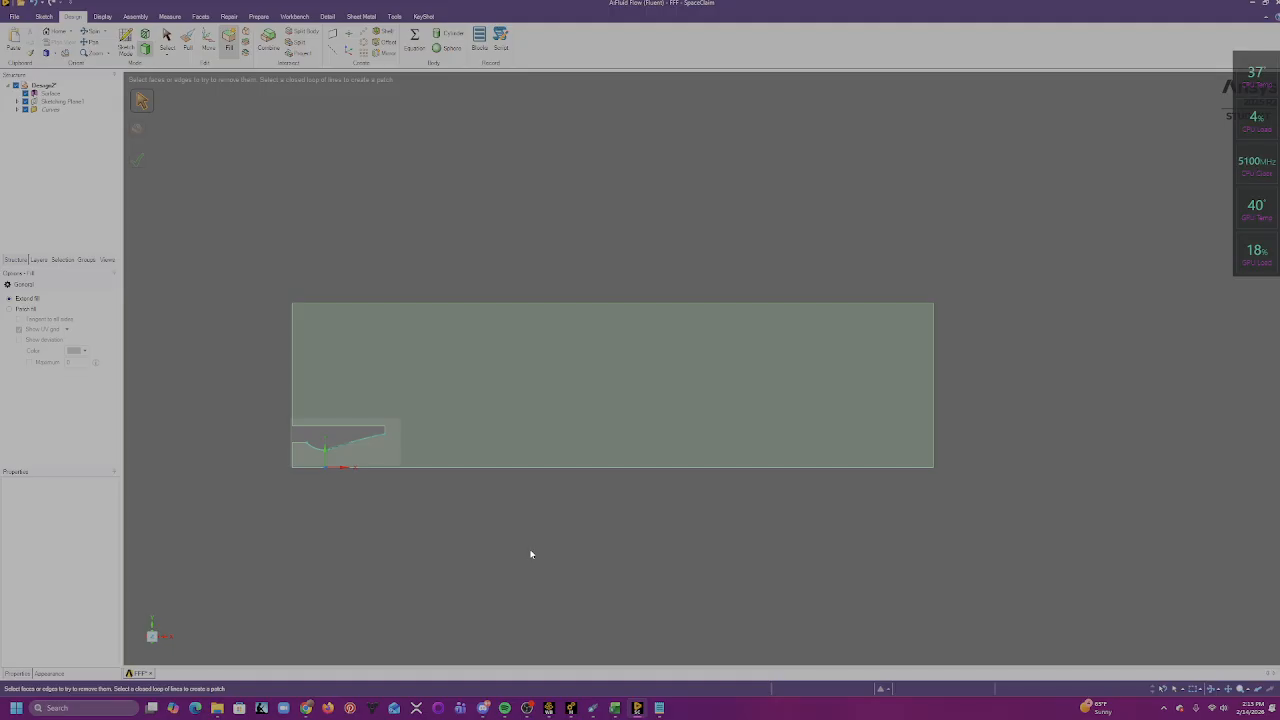
scroll(589, 437, "up", 1)
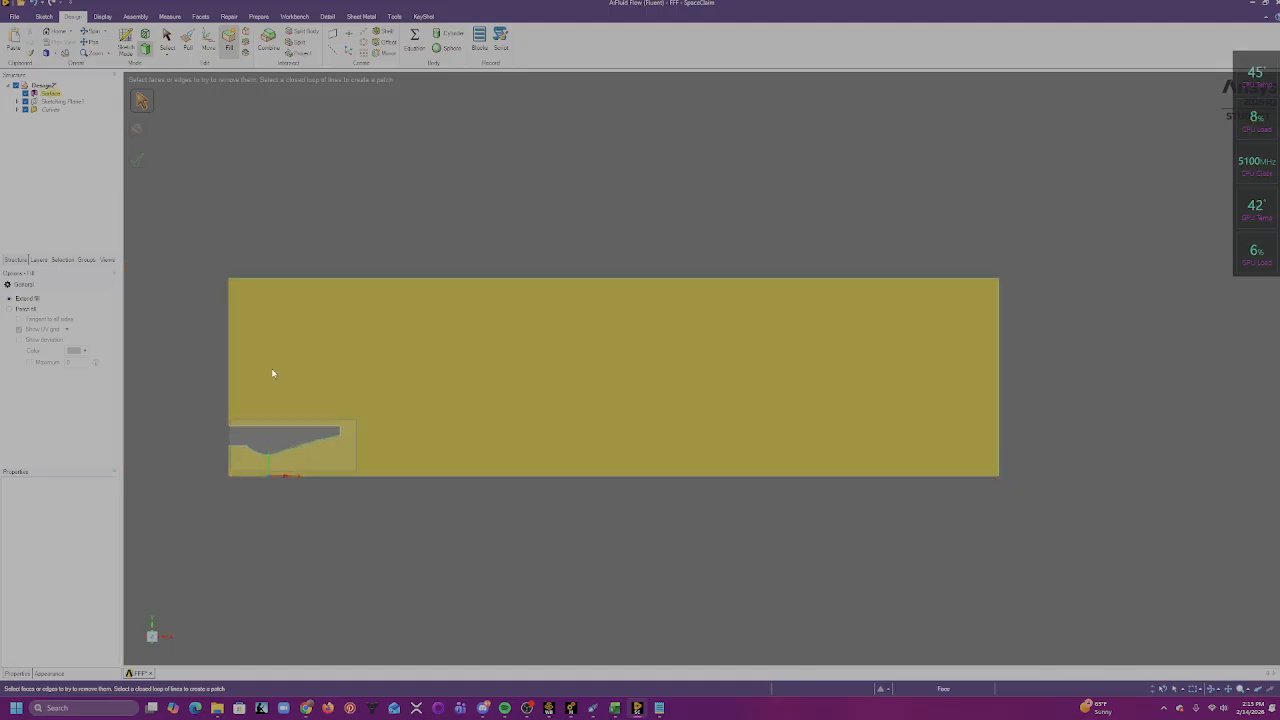
scroll(263, 449, "up", 2)
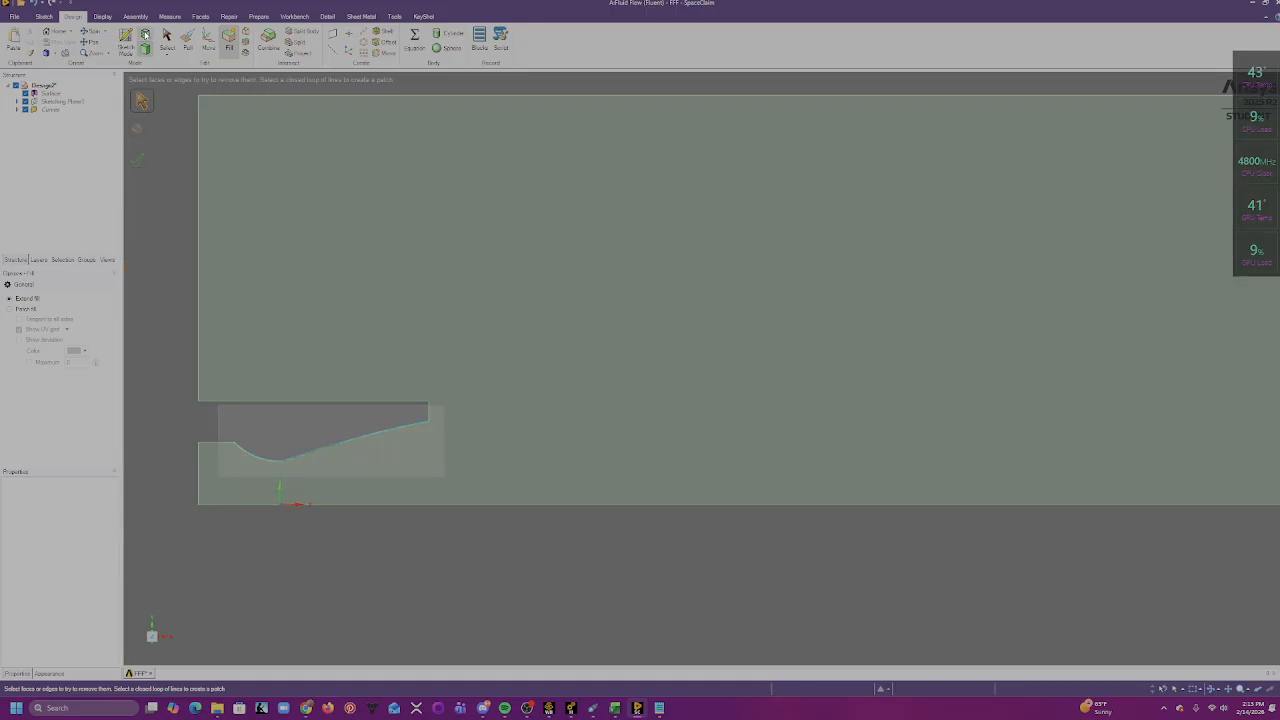
- Delete the leftover sketching plane that surrounds the nozzle contour
left_click(168, 37)
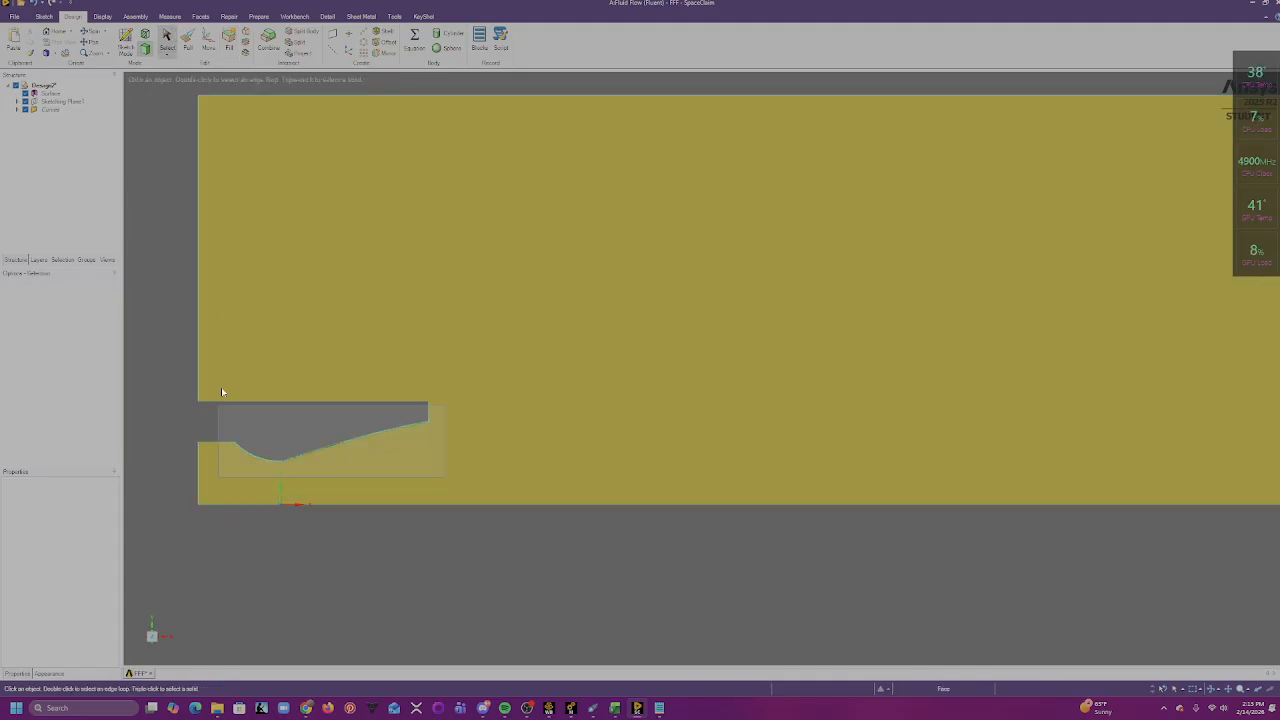
left_click(223, 410)
right_click(227, 411)
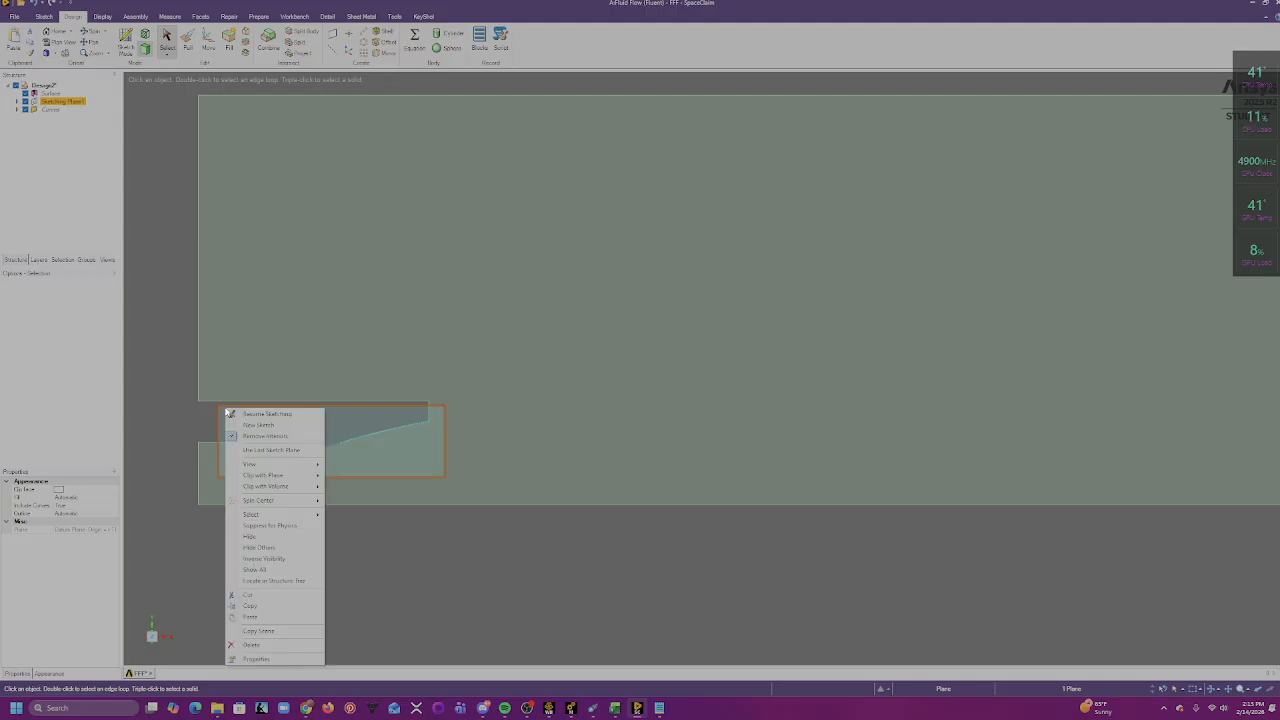
left_click(221, 409)
right_click(220, 409)
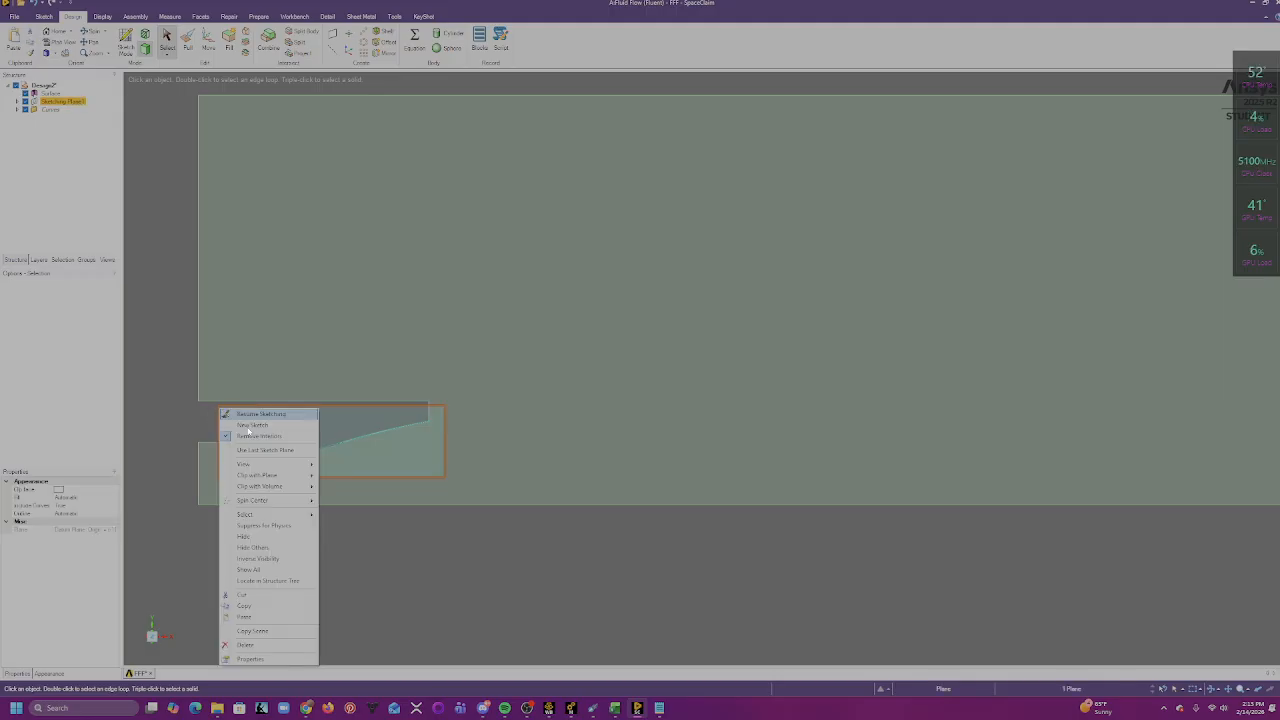
left_click(269, 646)
scroll(471, 420, "down", 4)
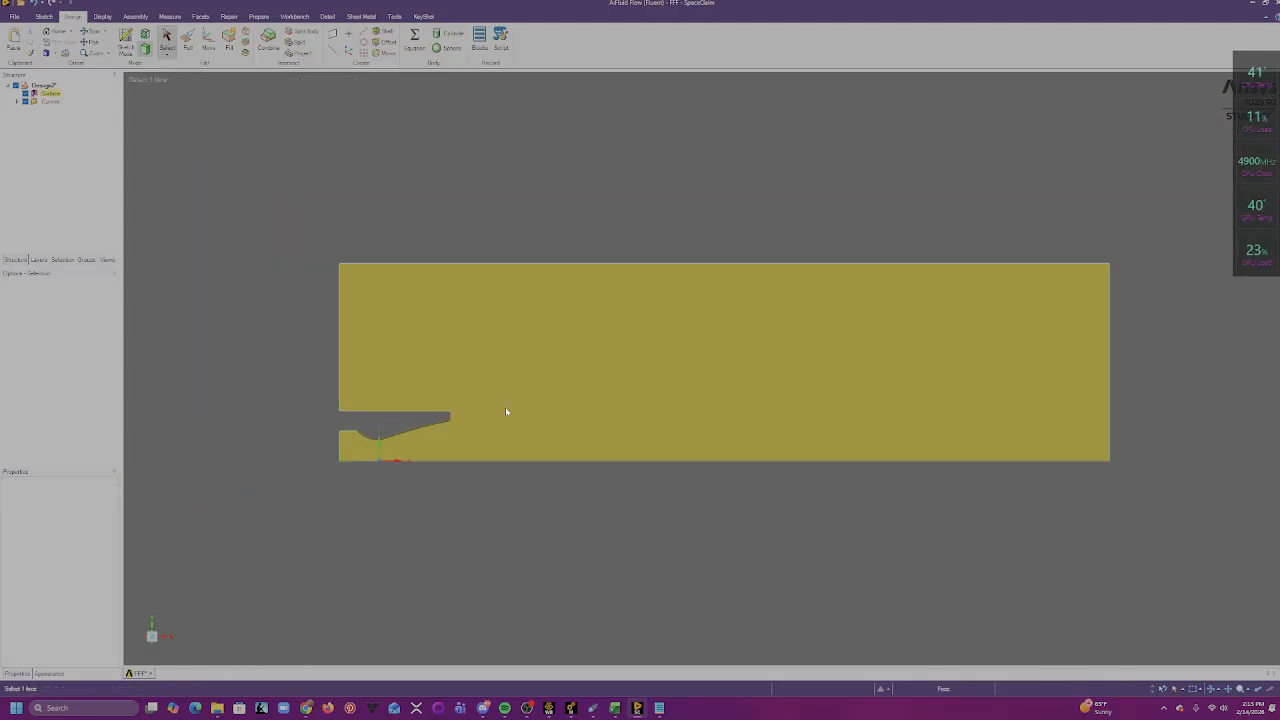
- Review the finished domain surface, including the nozzle exit, the far-field top edge and the centerline edge
middle_click_drag(850, 354, 791, 322, "ctrl")
scroll(744, 379, "up", 3)
scroll(743, 382, "down", 1)
scroll(791, 322, "down", 1)
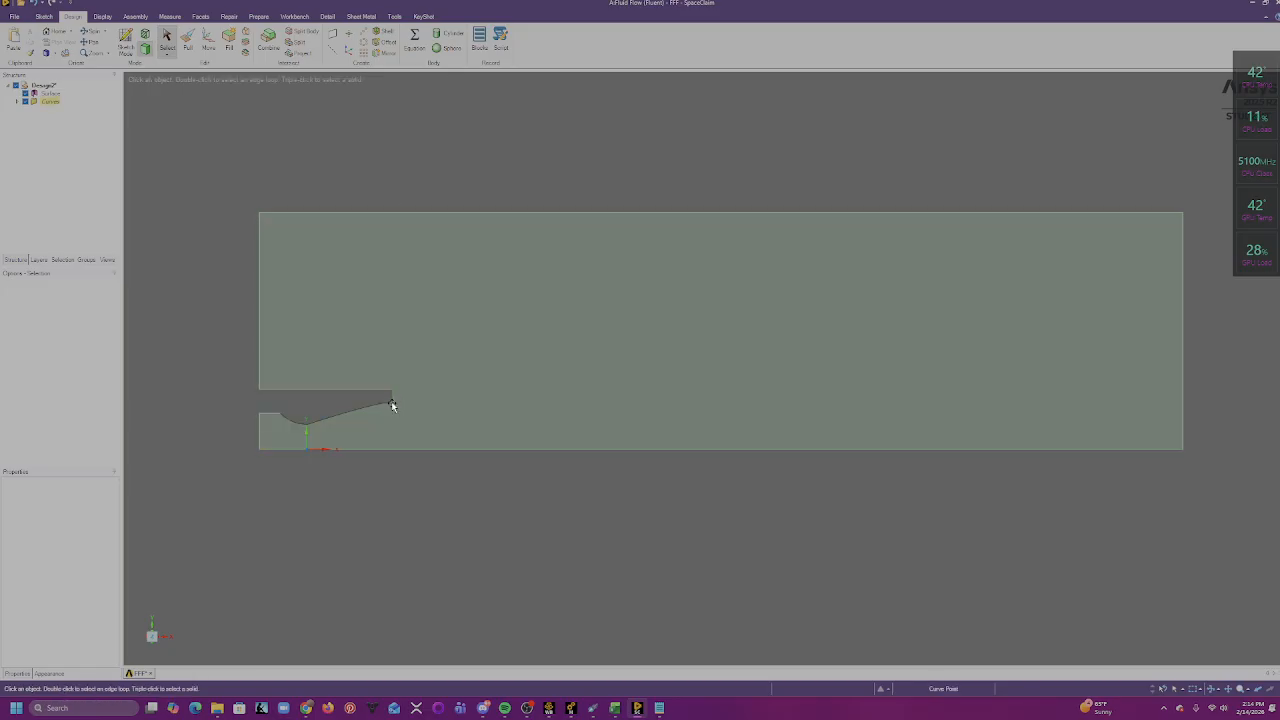
left_click(382, 241)
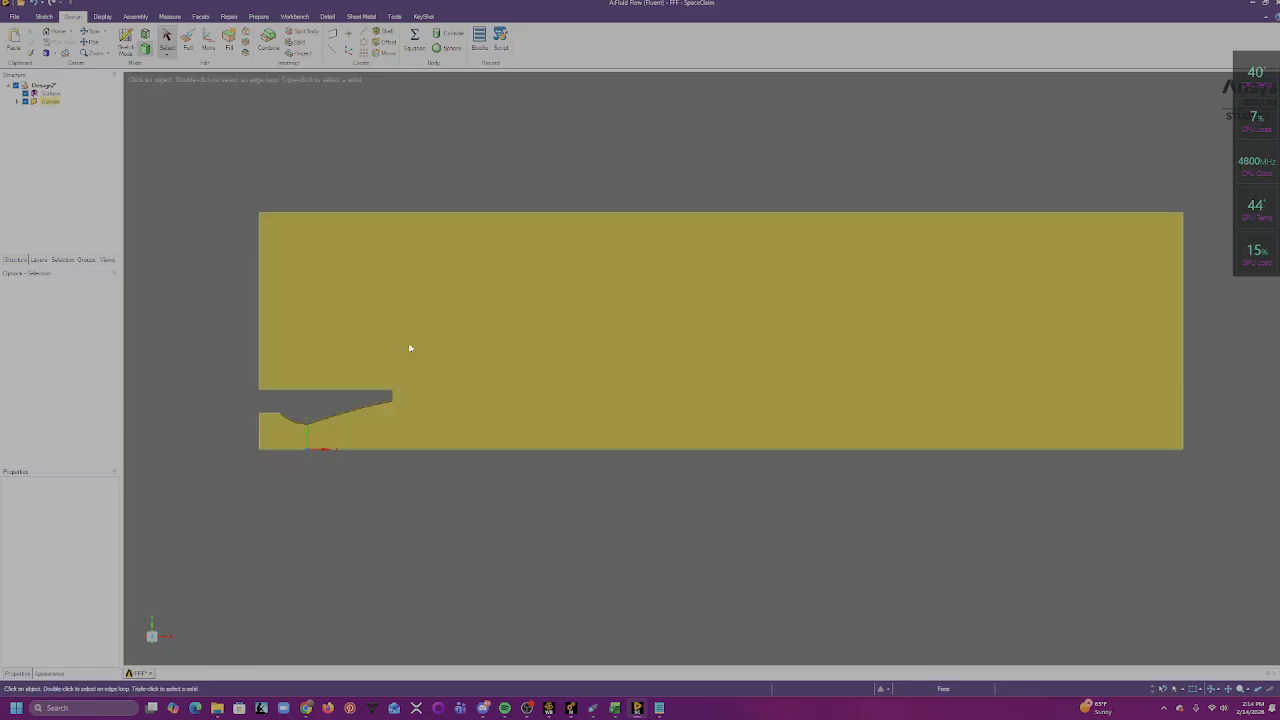
scroll(820, 341, "down", 2)
scroll(903, 220, "up", 2)
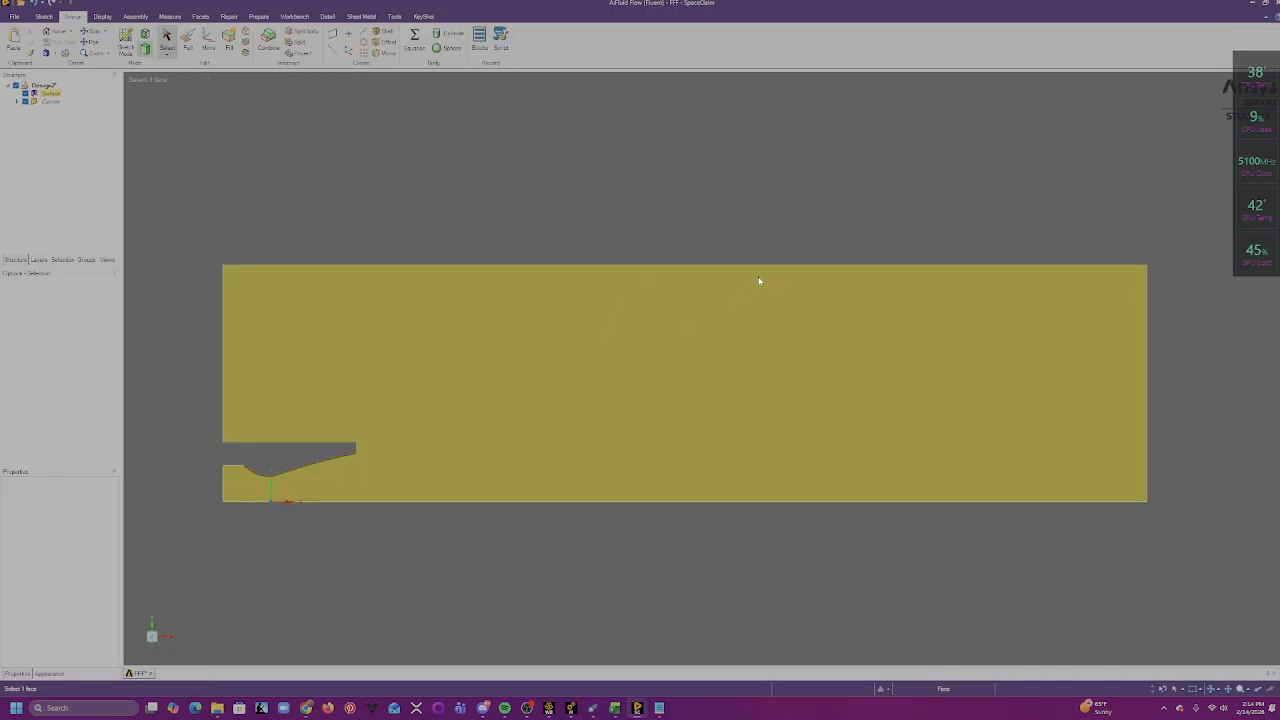
left_click(686, 267)
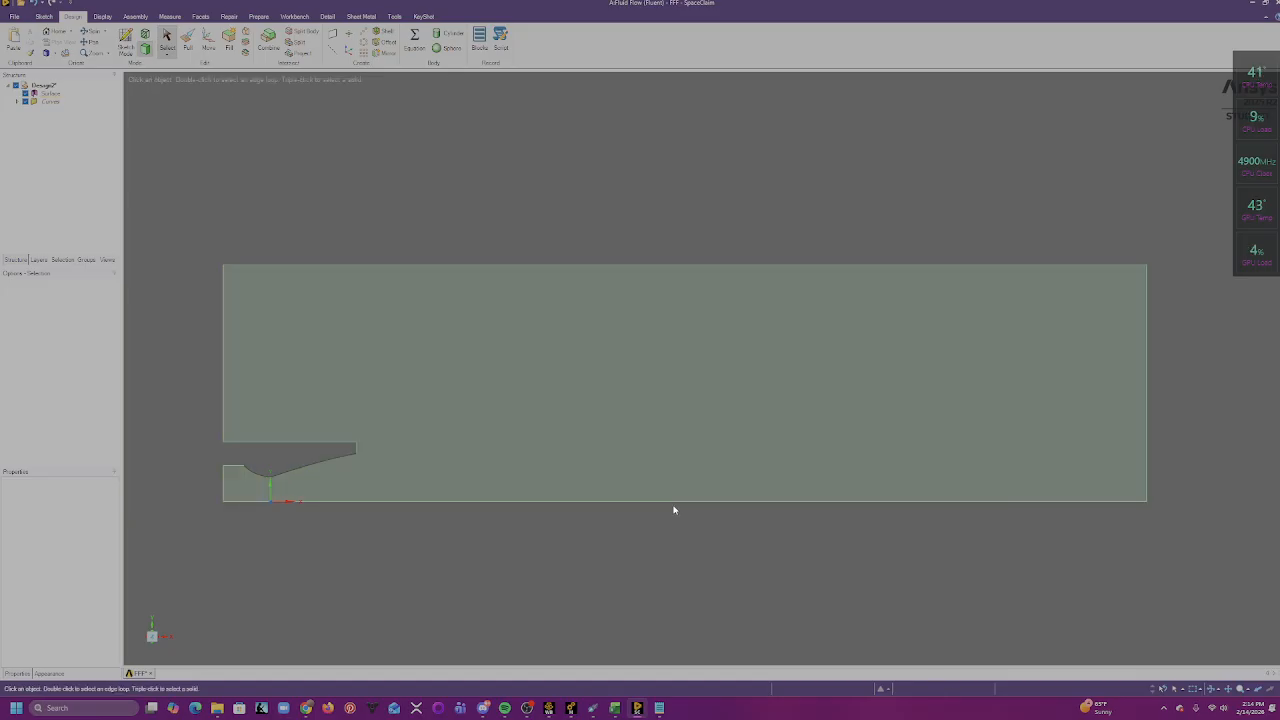
left_click(668, 501)
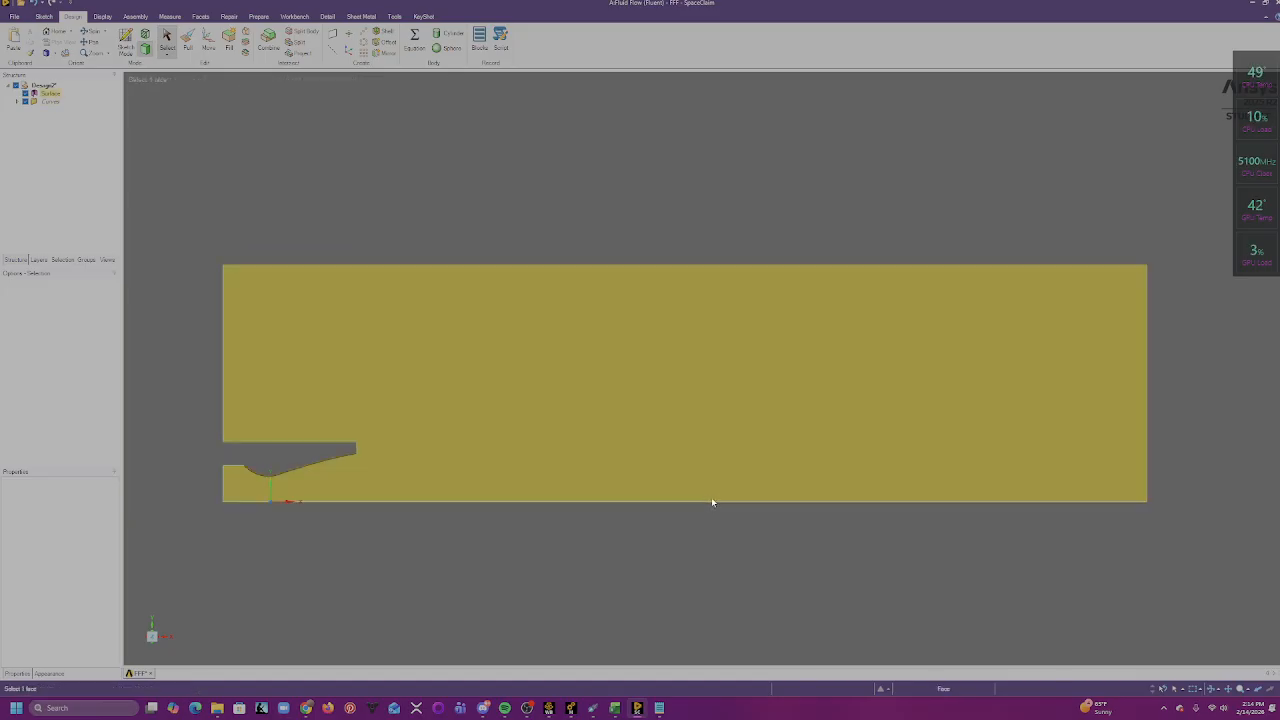
scroll(517, 300, "down", 3)
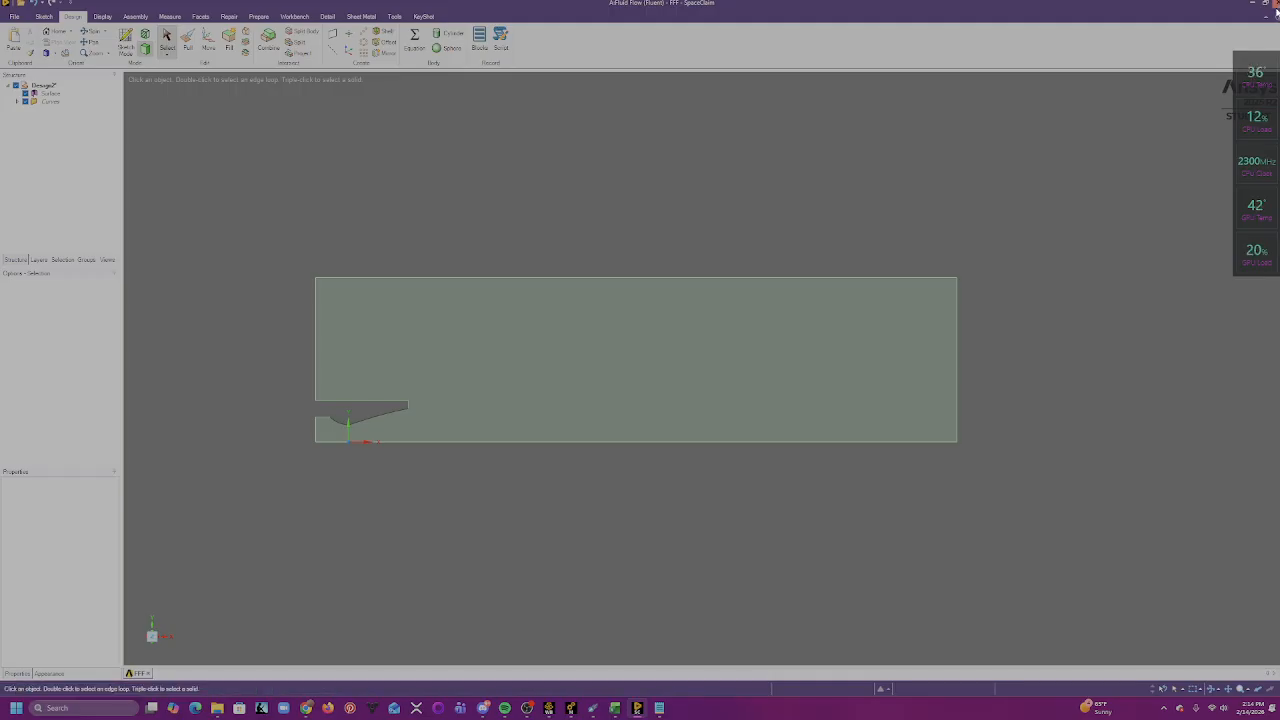
- Minimize SpaceClaim and switch to the unsaved Workbench project containing the Fluid Flow (Fluent) system
left_click(1252, 3)
mouse_move(571, 708)
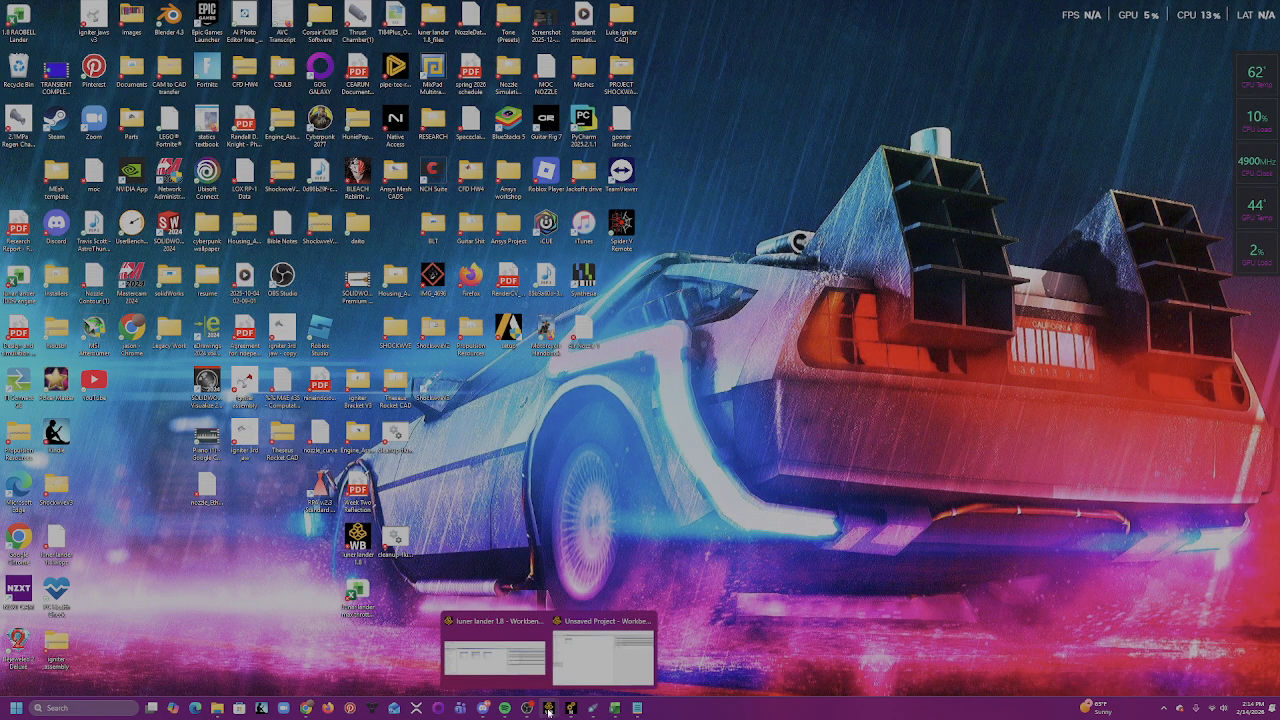
left_click(585, 665)
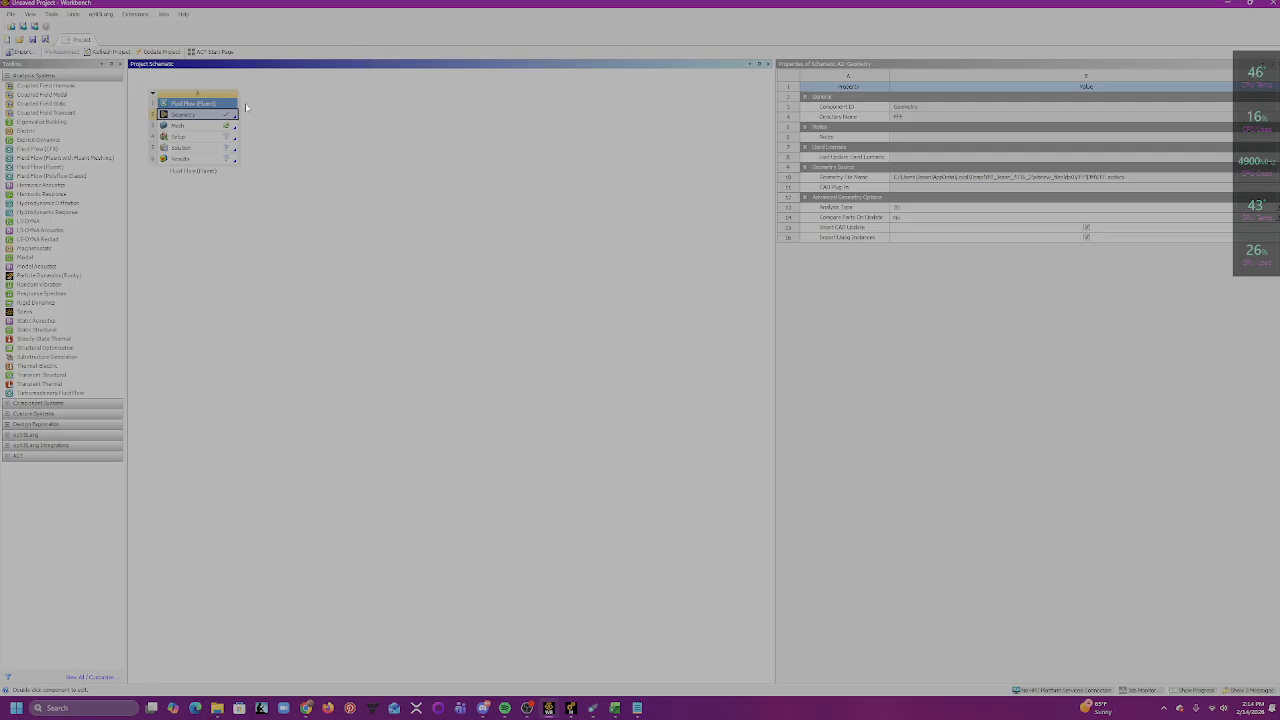
left_click(11, 14)
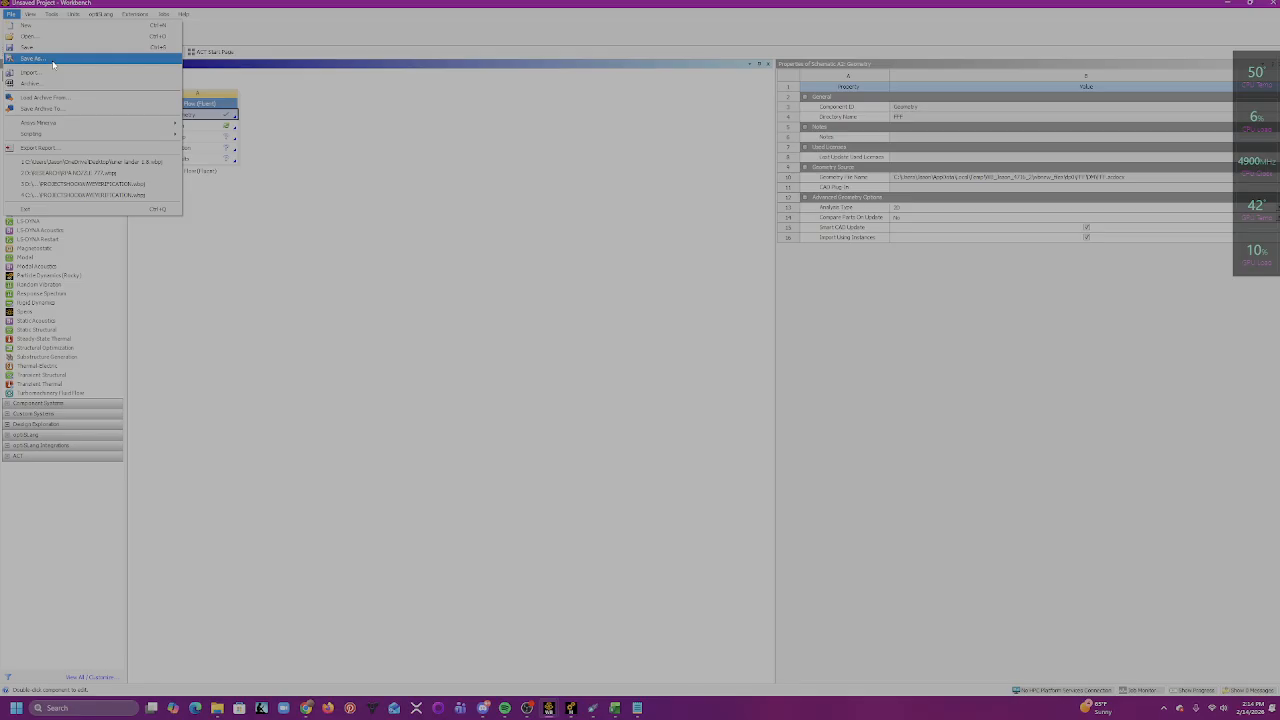
key("Escape")
left_click(134, 14)
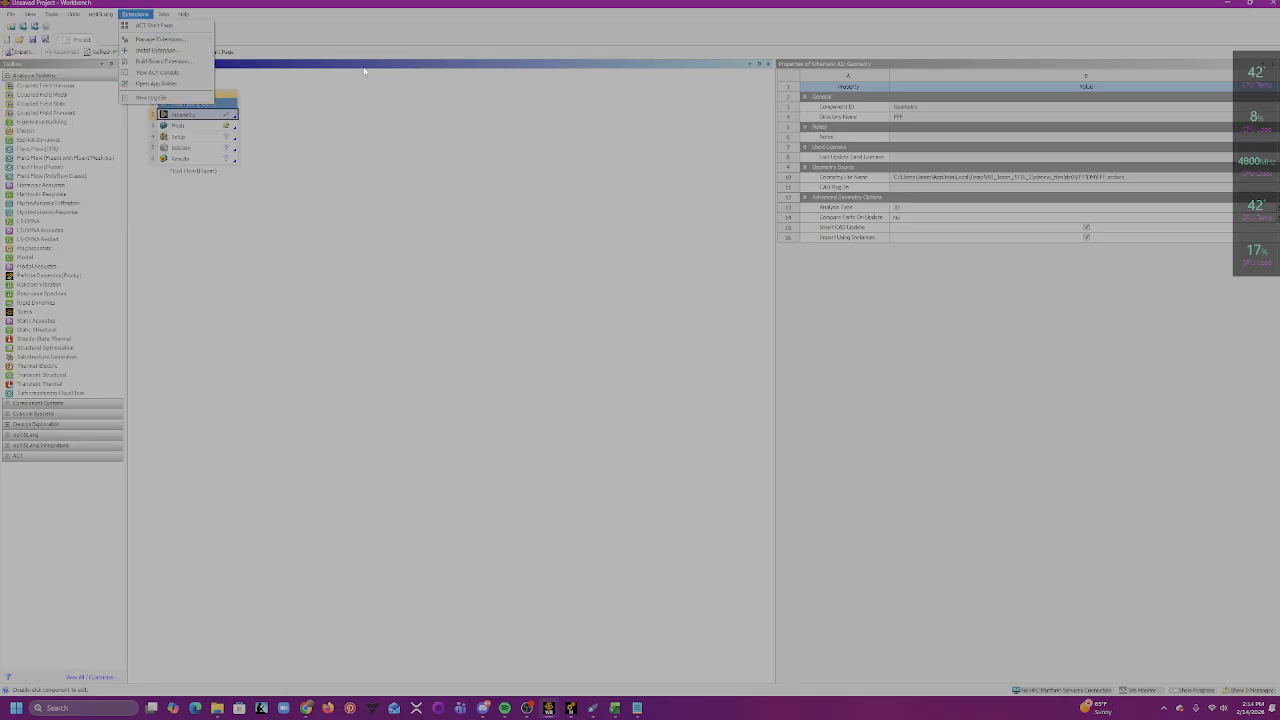
left_click(403, 154)
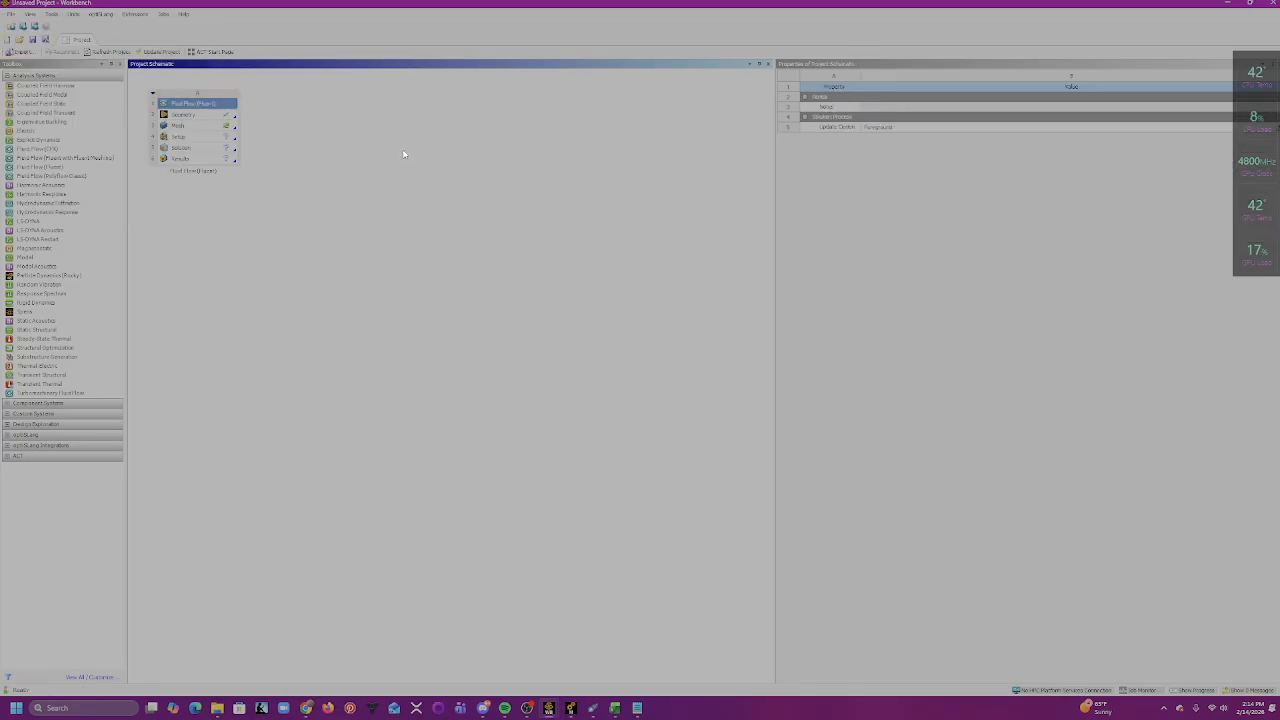
- Save the Workbench project to the Desktop under the name "Air Nozzle Project 1"
left_click(6, 15)
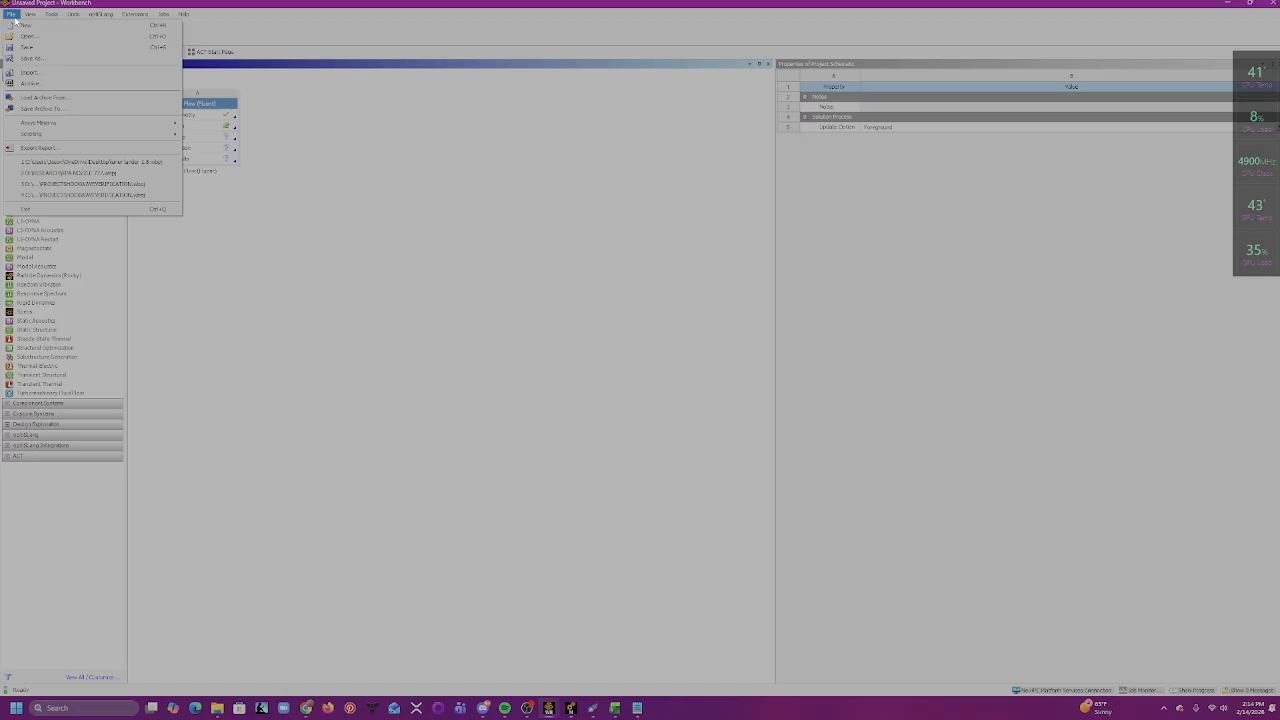
left_click(44, 59)
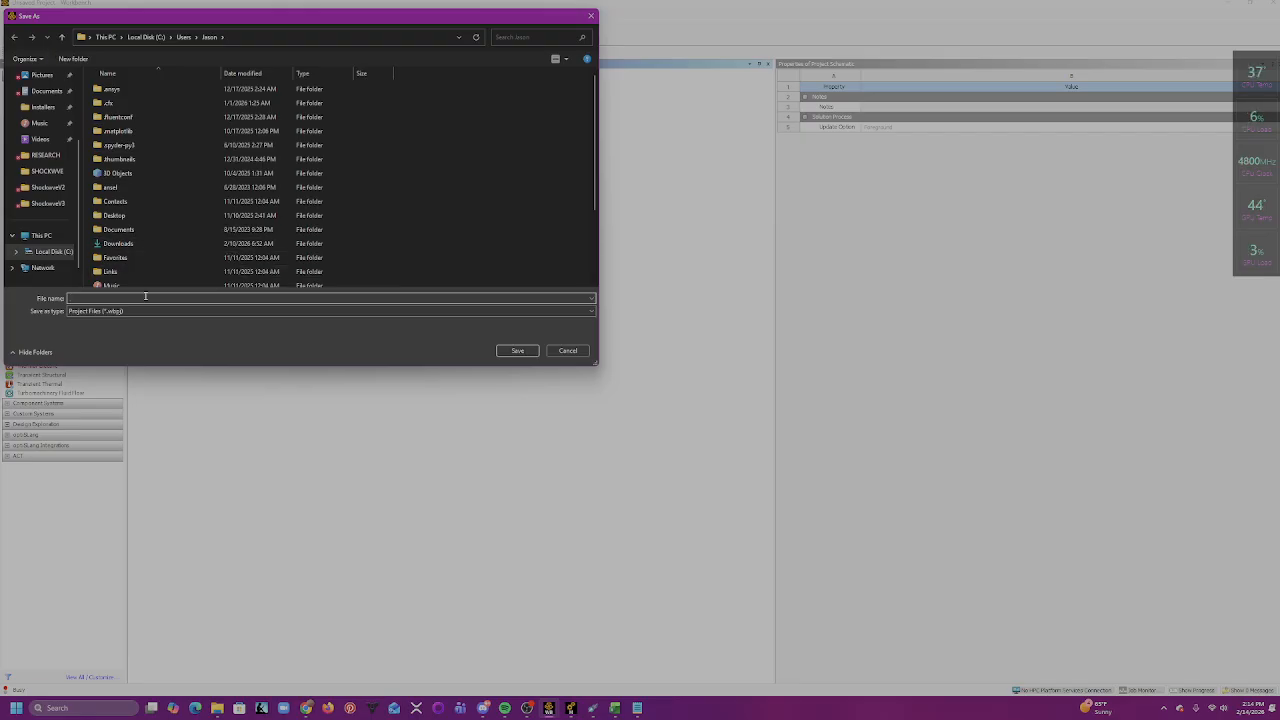
type("Ai")
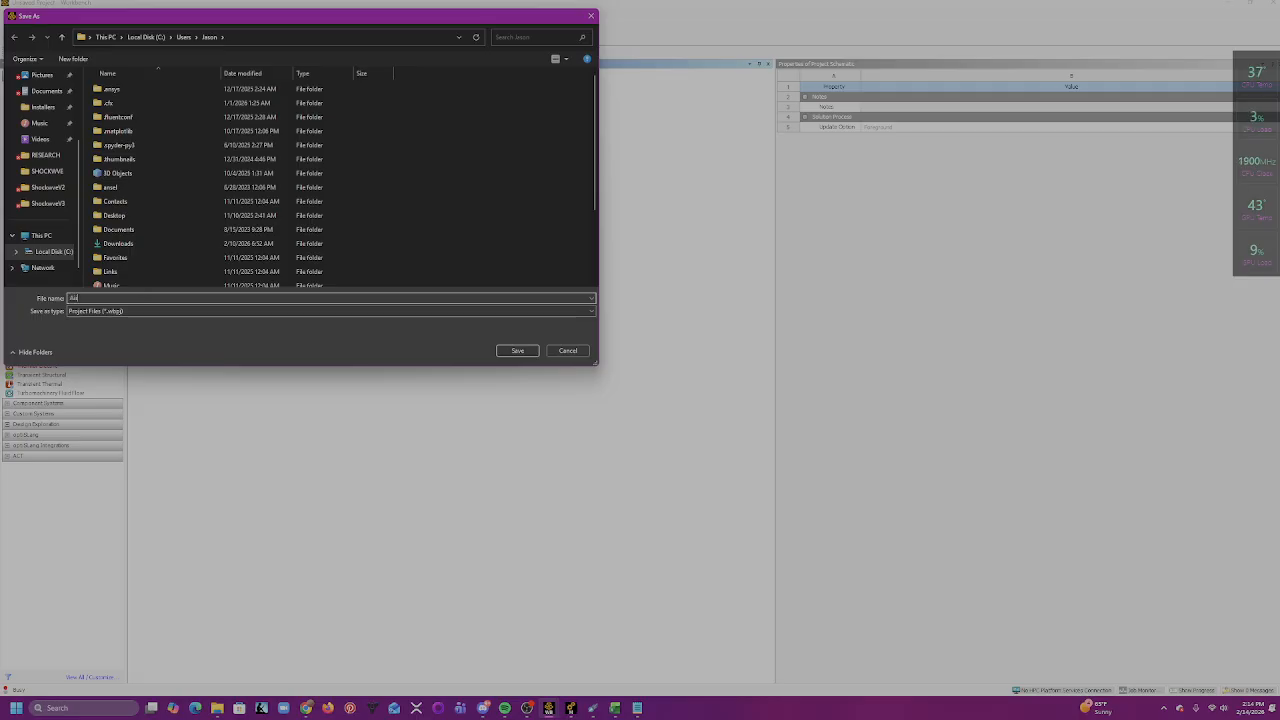
type("r Nozzle Pro")
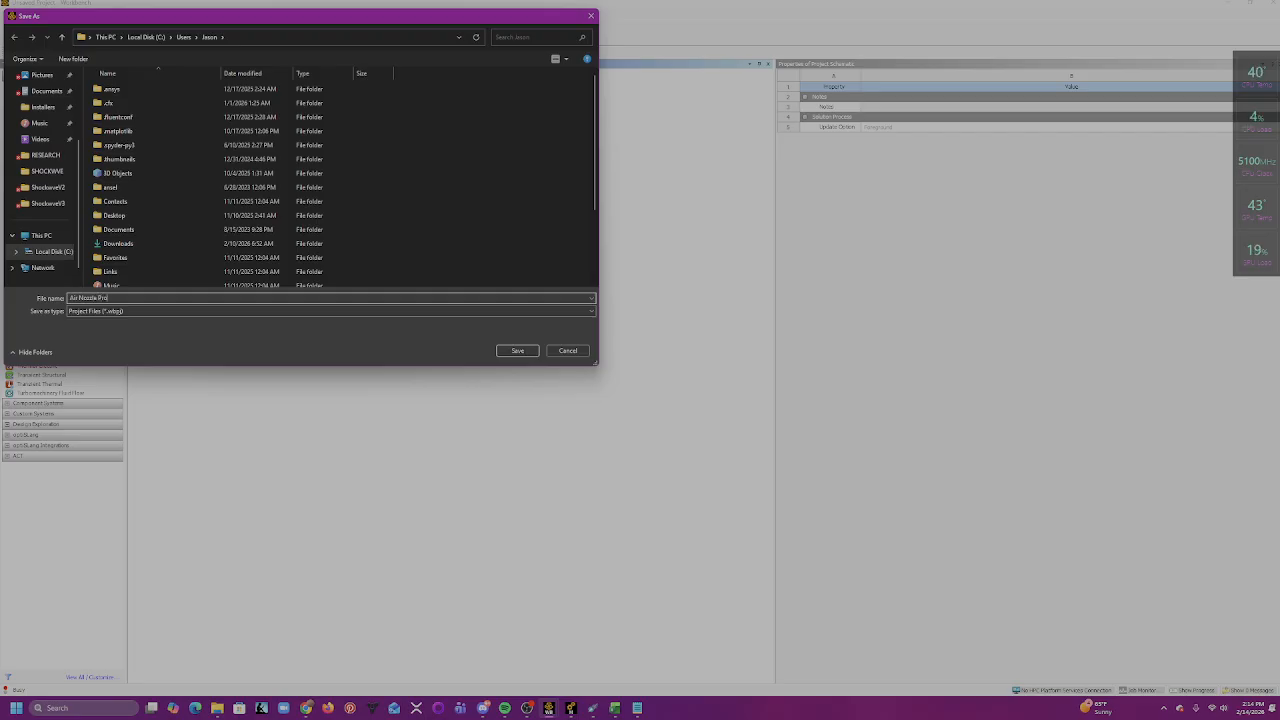
type("ject 1")
scroll(43, 171, "up", 3)
left_click(42, 142)
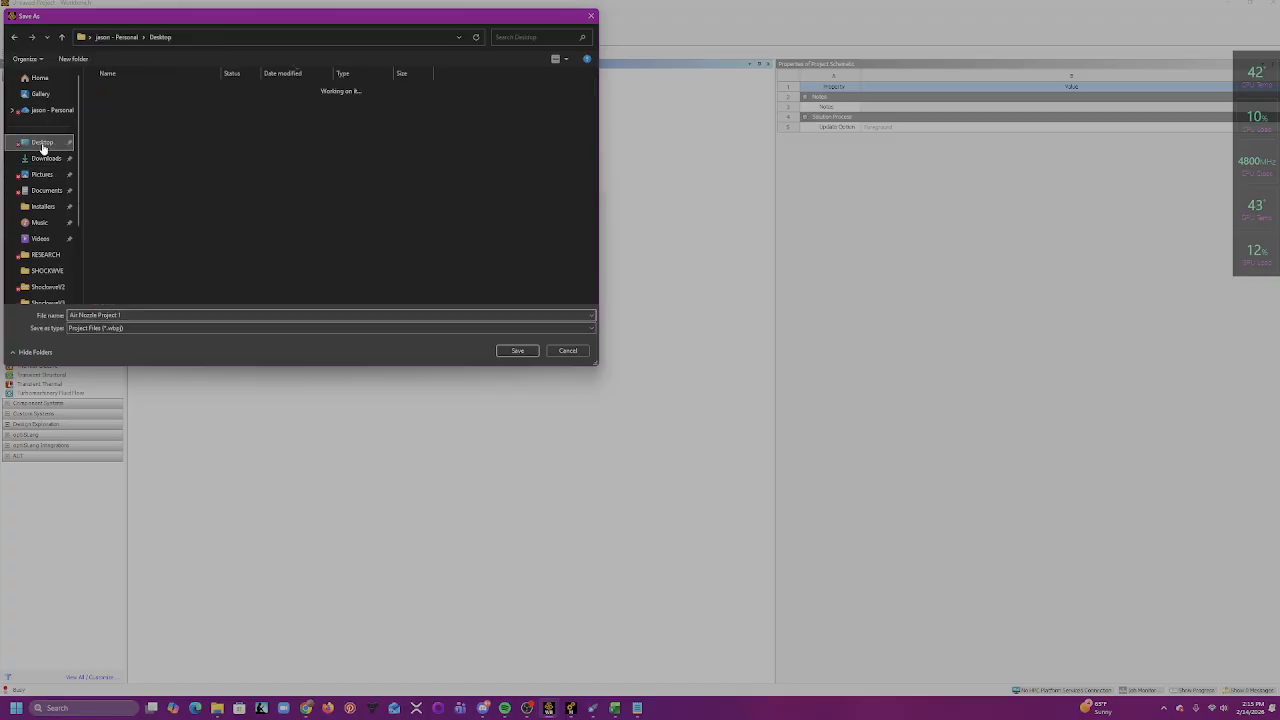
scroll(200, 166, "down", 8)
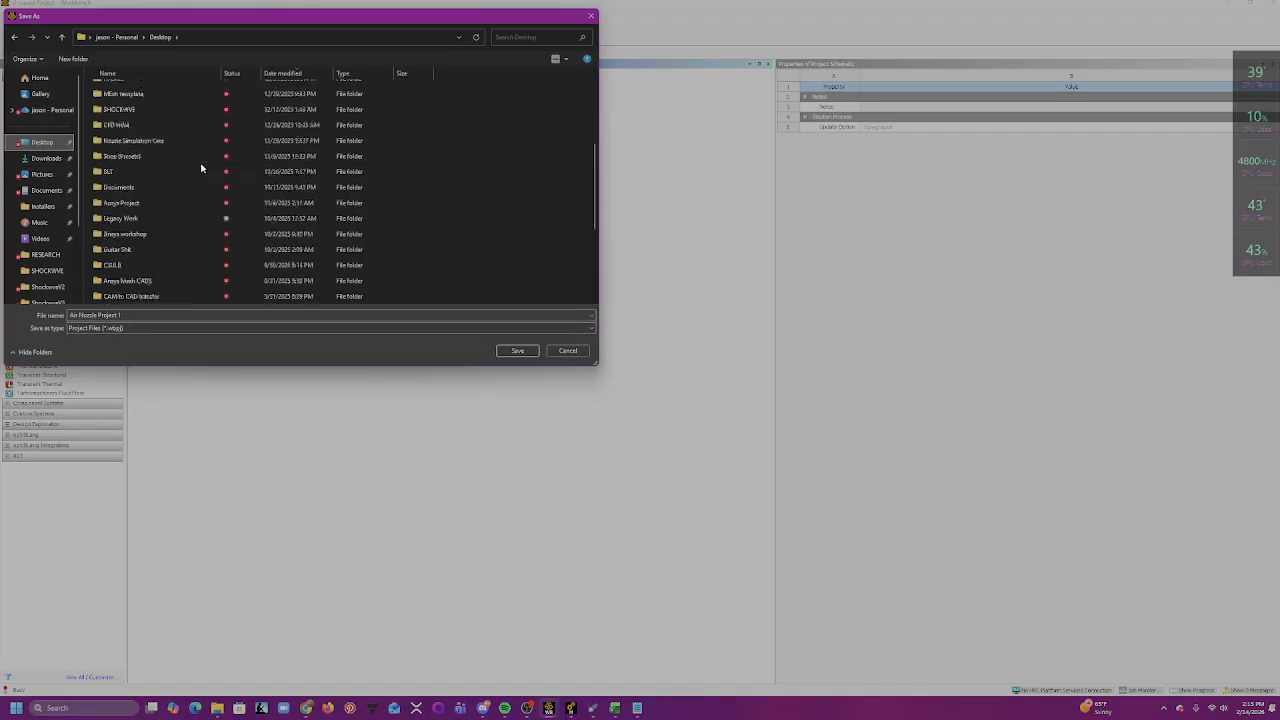
left_click(518, 351)
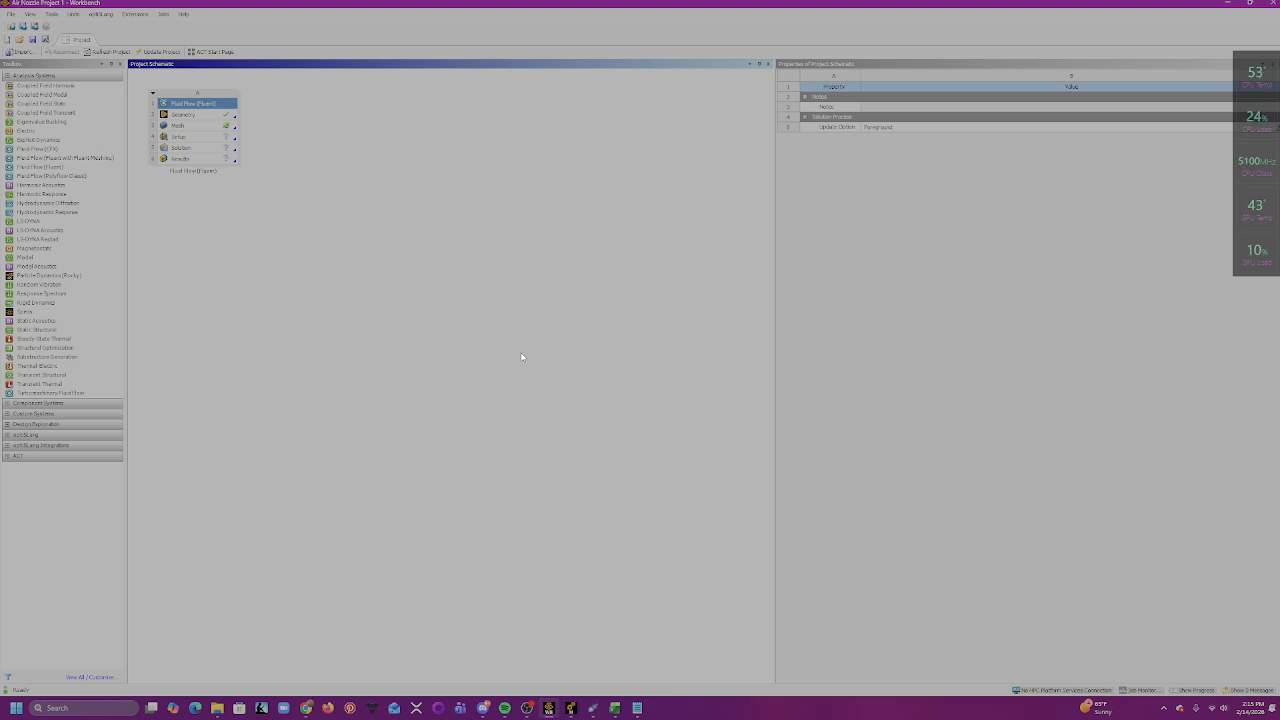
- Open the Fluent system's geometry in DesignModeler and generate the imported flow domain surface
left_click(196, 115)
right_click(200, 116)
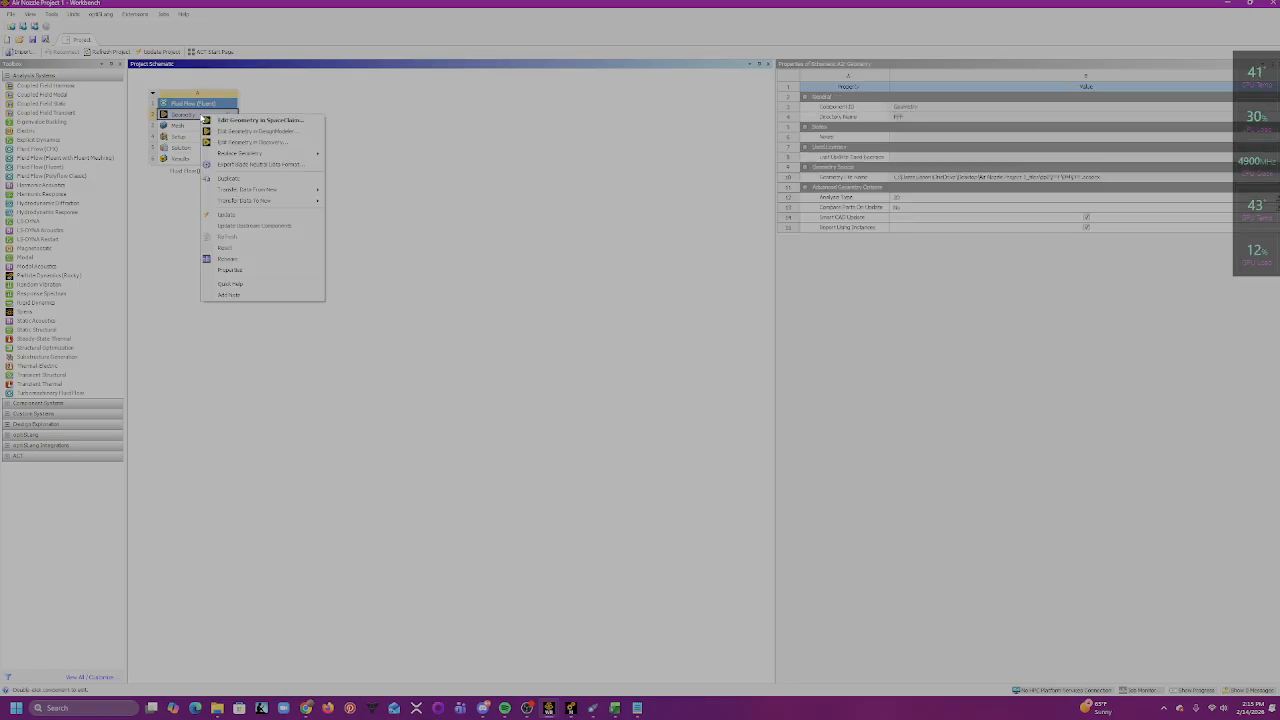
left_click(258, 102)
right_click(204, 115)
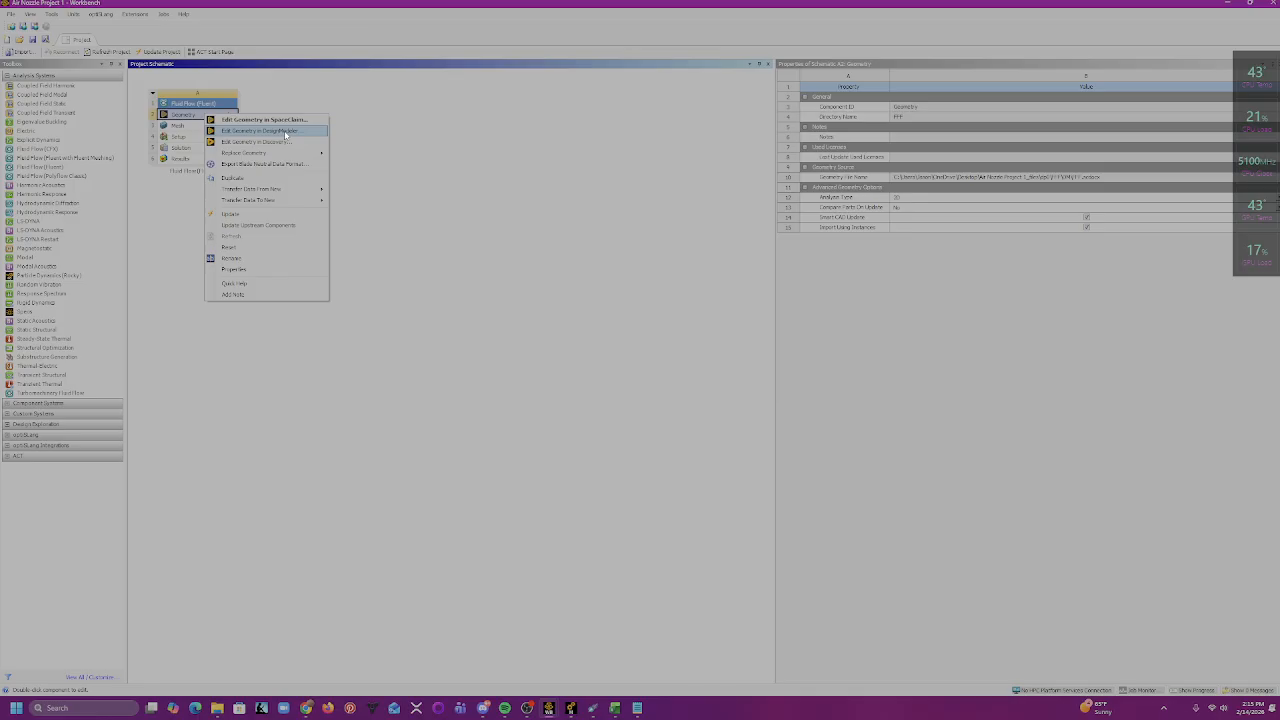
left_click(284, 131)
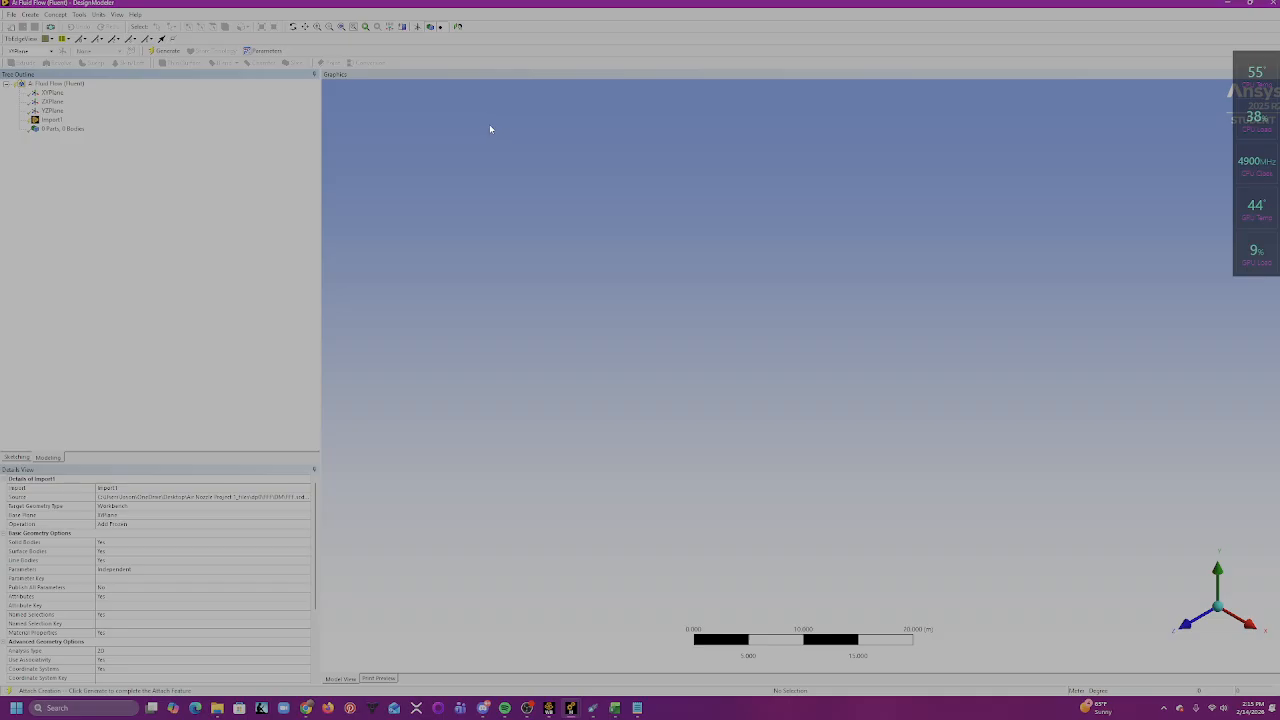
left_click(52, 120)
left_click(165, 51)
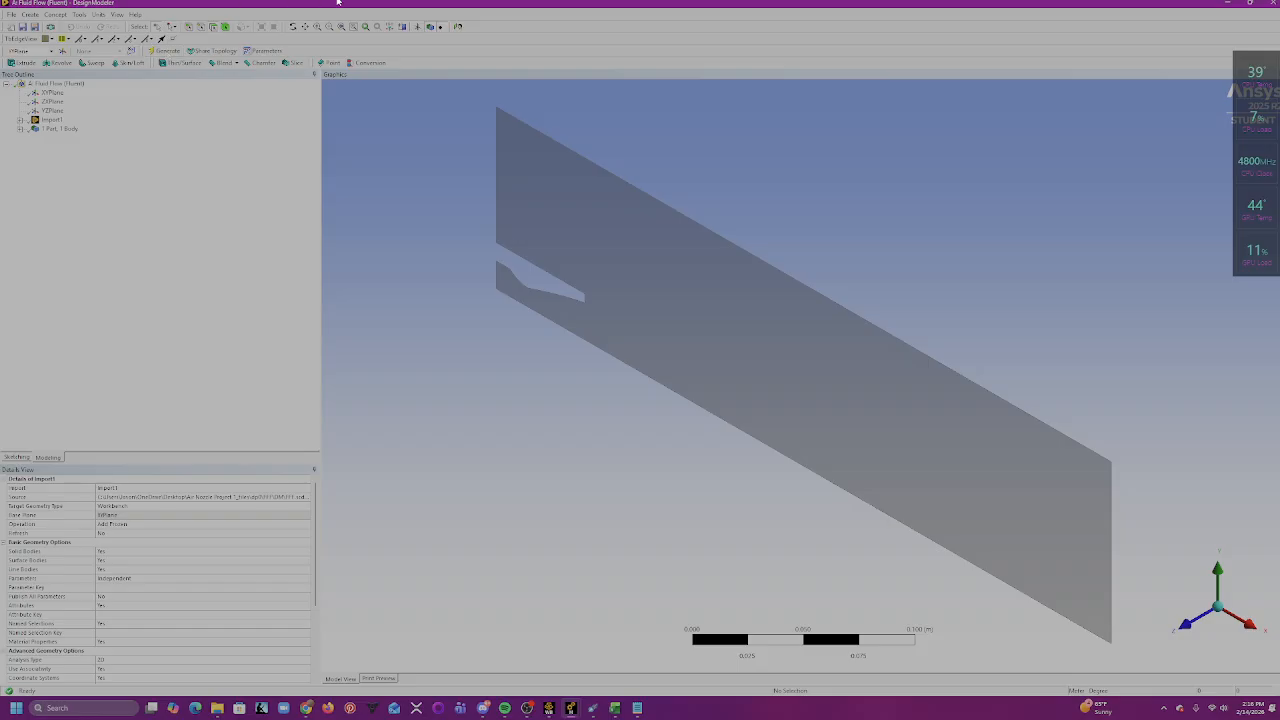
- Check the imported domain face against the XY plane and create a new sketch on the XYPlane
left_click(1190, 624)
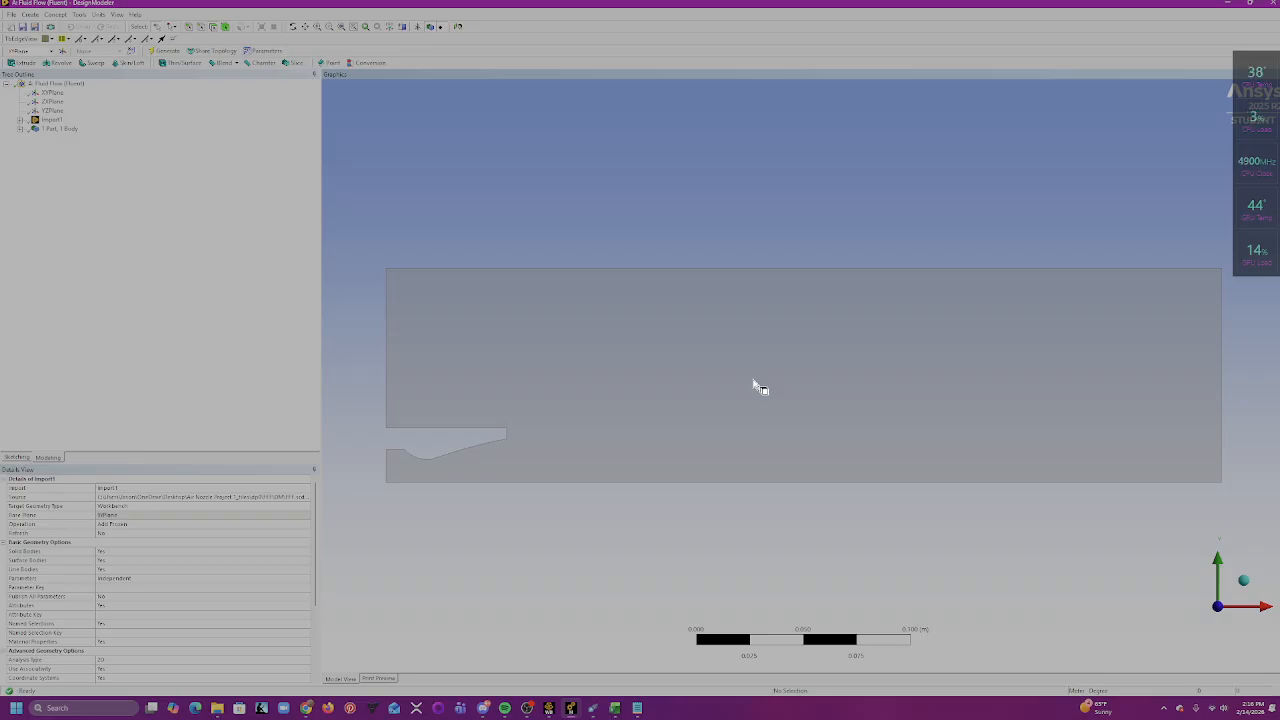
middle_click_drag(1191, 503, 1175, 430)
left_click(1197, 639)
mouse_move(666, 420)
middle_mouse_down("ctrl")
mouse_move(766, 423)
mouse_move(670, 414)
mouse_move(720, 397)
mouse_move(614, 354)
mouse_move(614, 394)
mouse_move(736, 416)
mouse_move(666, 400)
mouse_move(674, 409)
middle_mouse_up("ctrl")
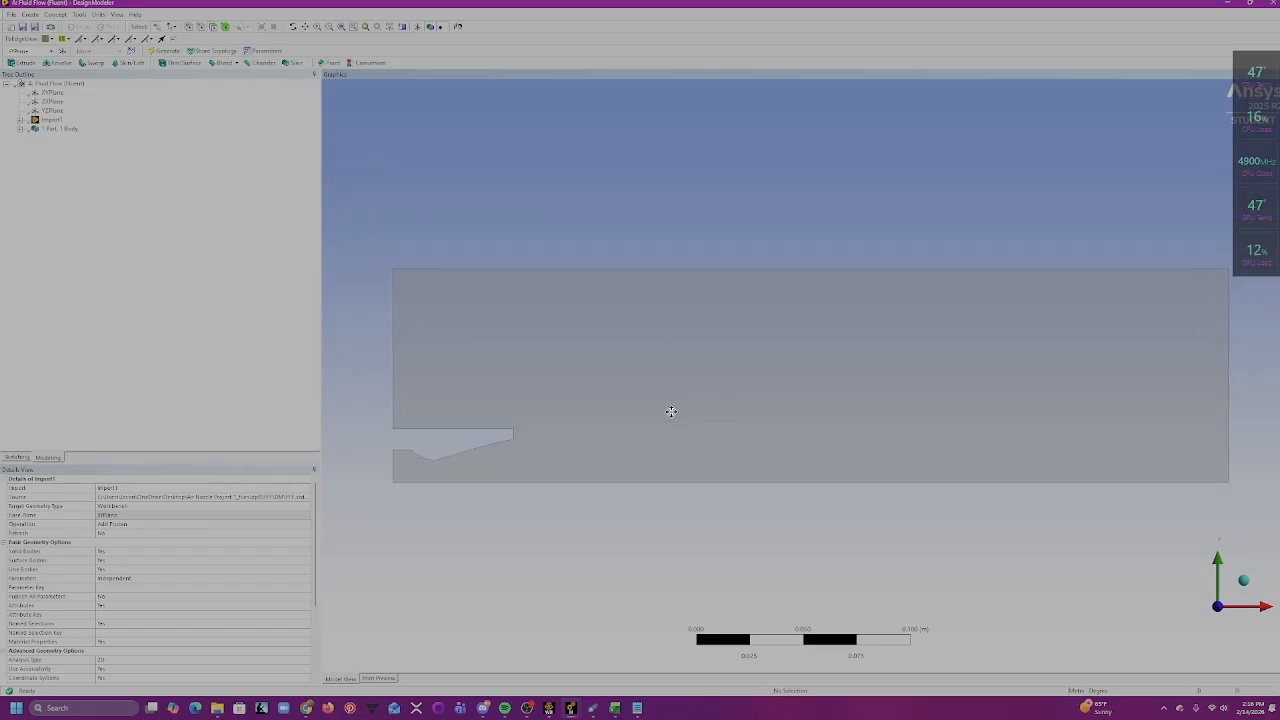
left_click(486, 314)
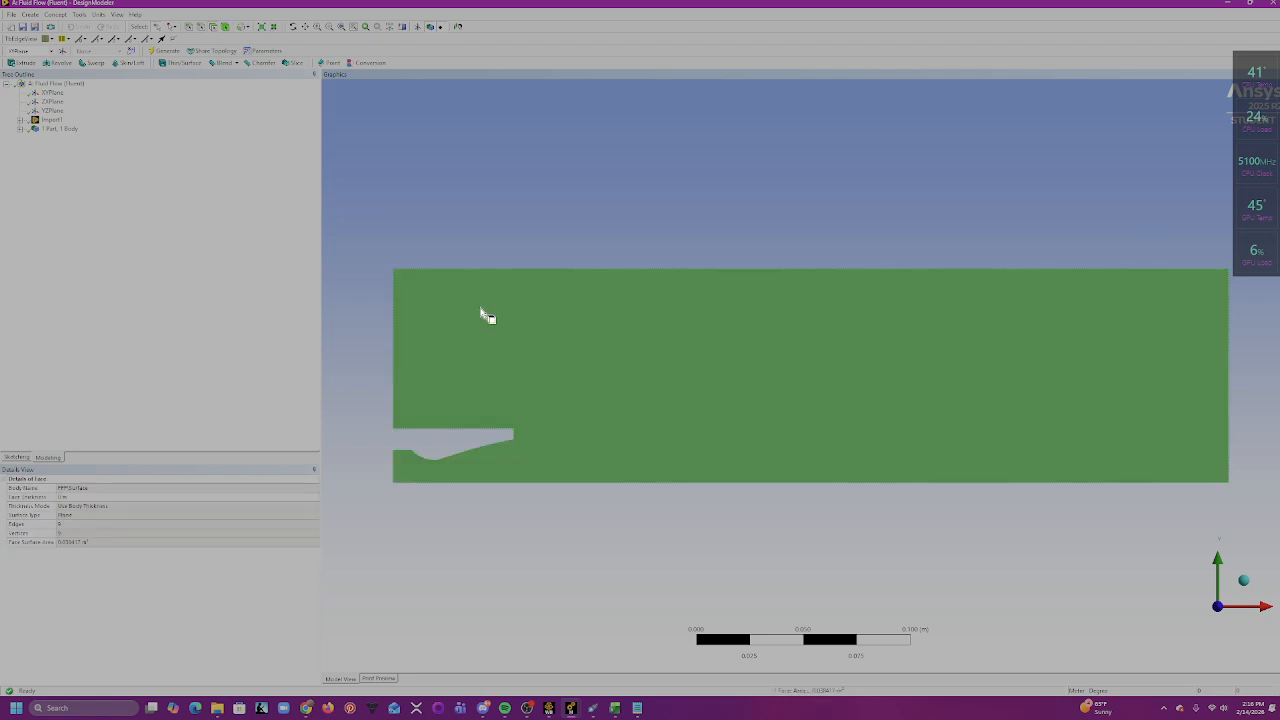
left_click(567, 632)
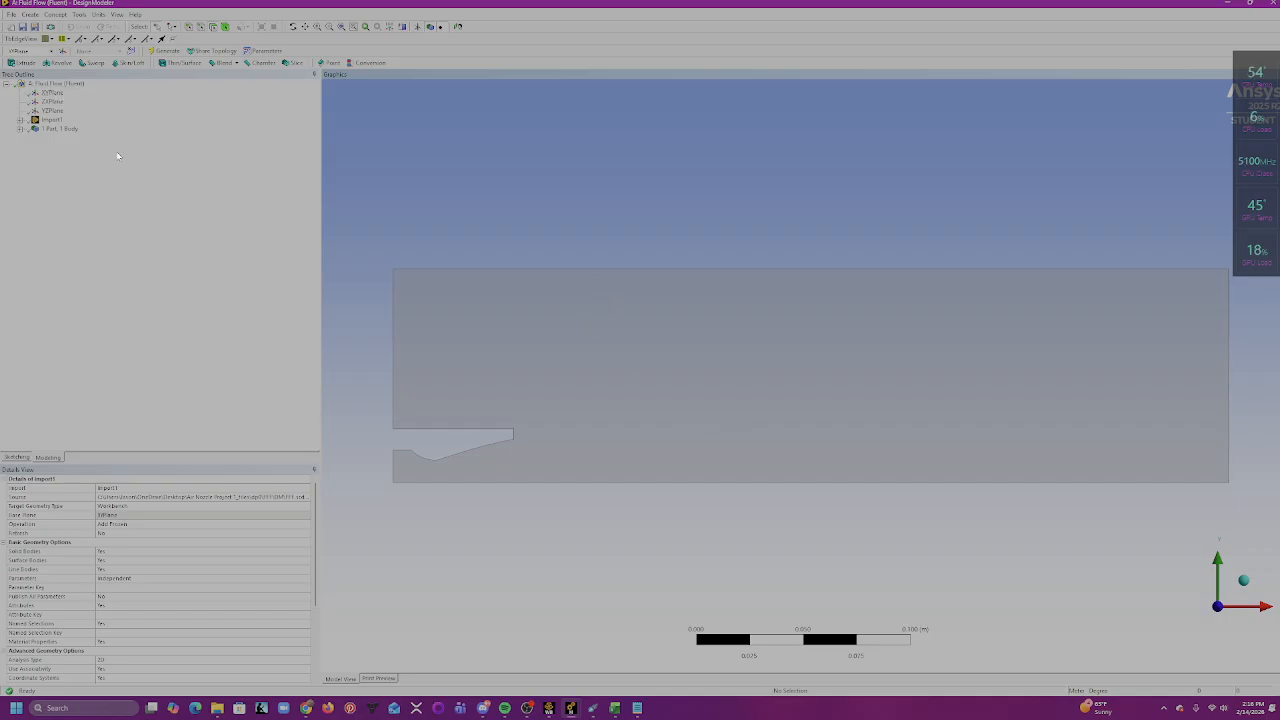
left_click(52, 93)
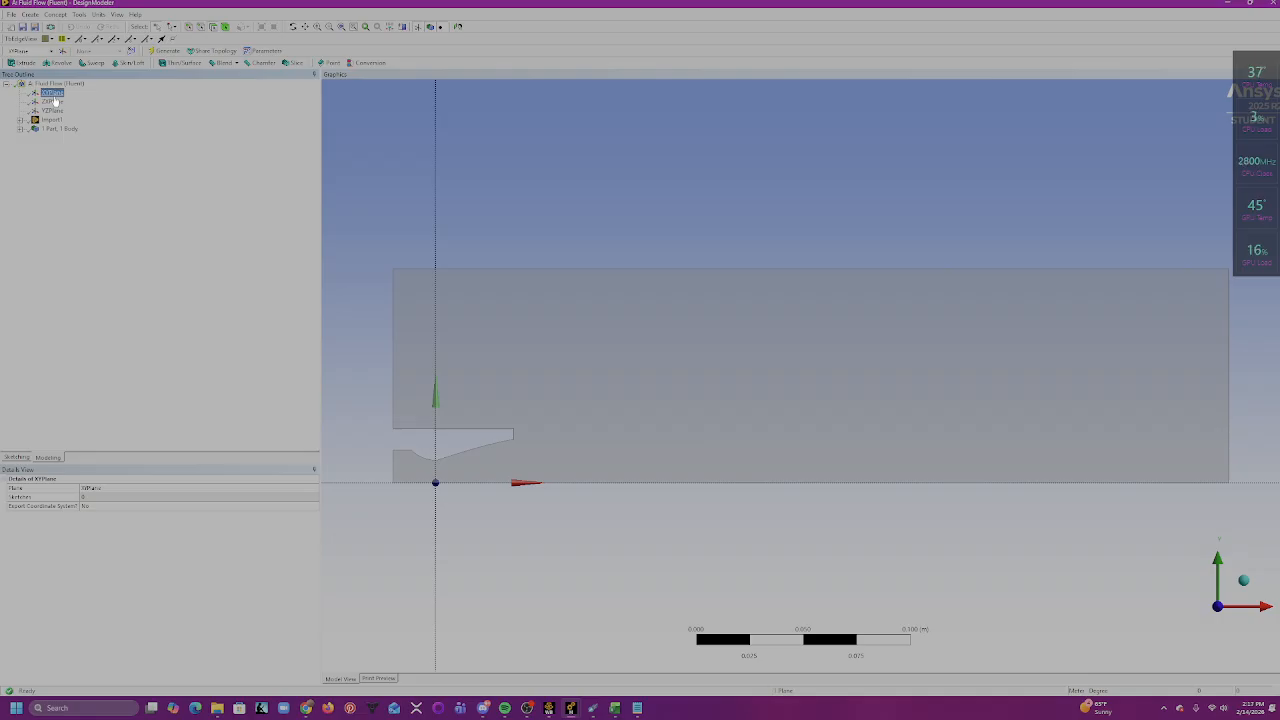
left_click(131, 52)
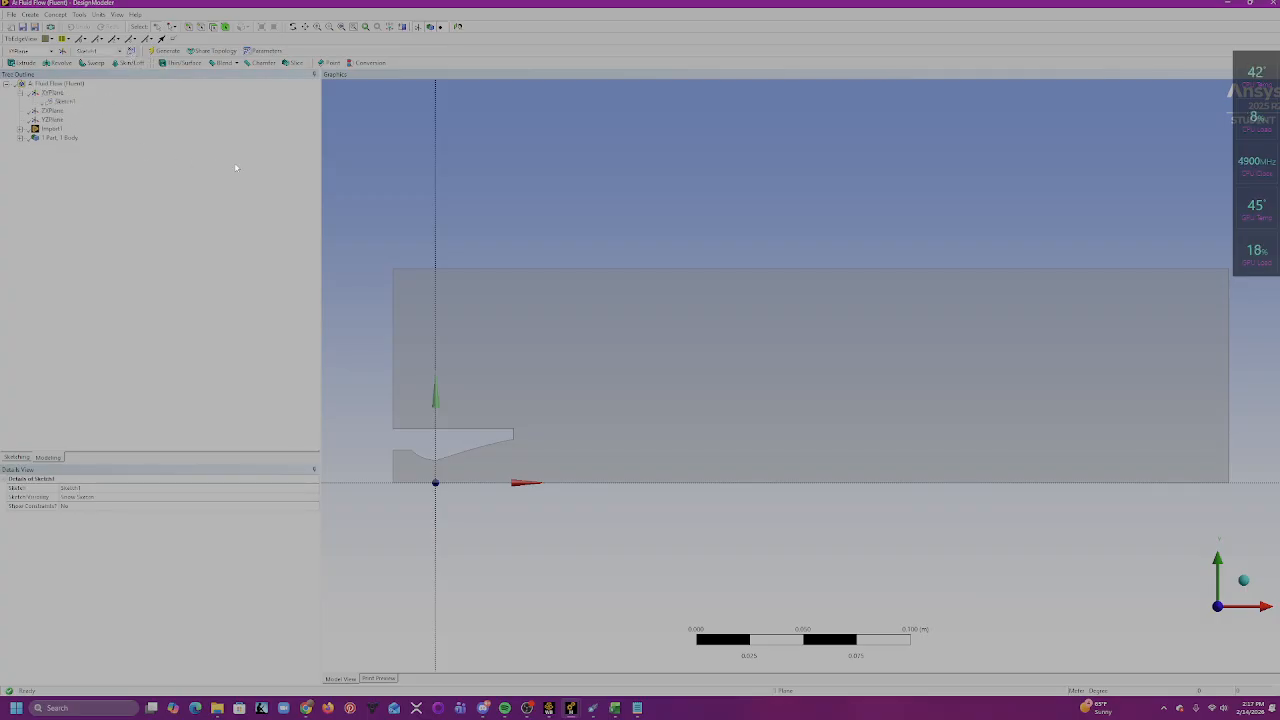
- Sketch two vertical lines through the nozzle and past the centerline, one near the start of the contraction and one just downstream of the throat
scroll(434, 468, "up", 5)
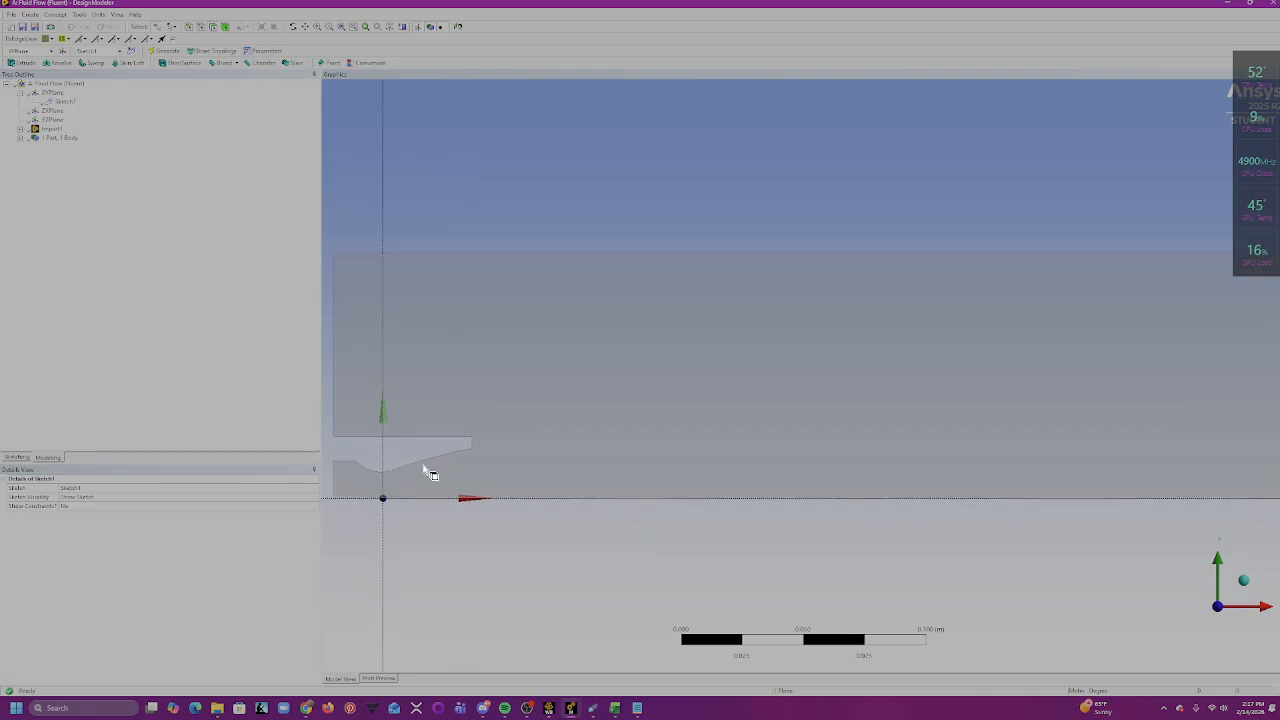
middle_click_drag(430, 461, 875, 336, "ctrl")
scroll(601, 384, "up", 4)
middle_click_drag(604, 386, 639, 523, "ctrl")
scroll(640, 518, "down", 3)
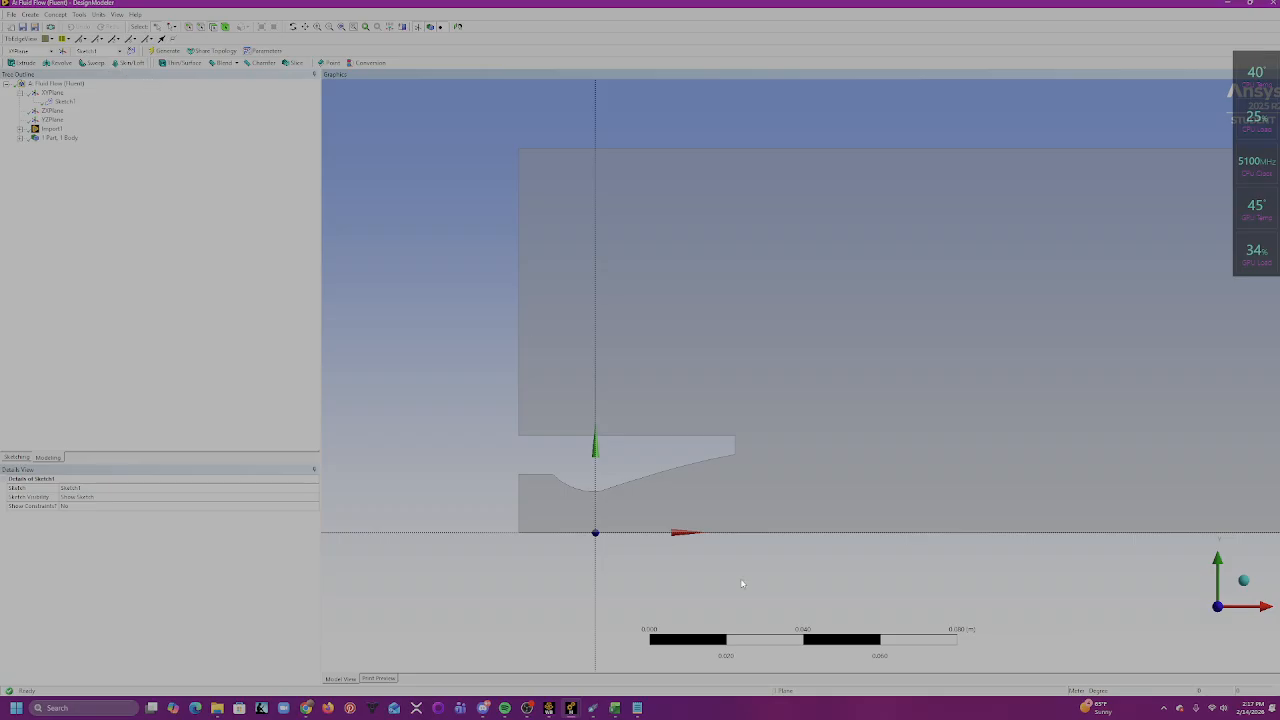
left_click(24, 458)
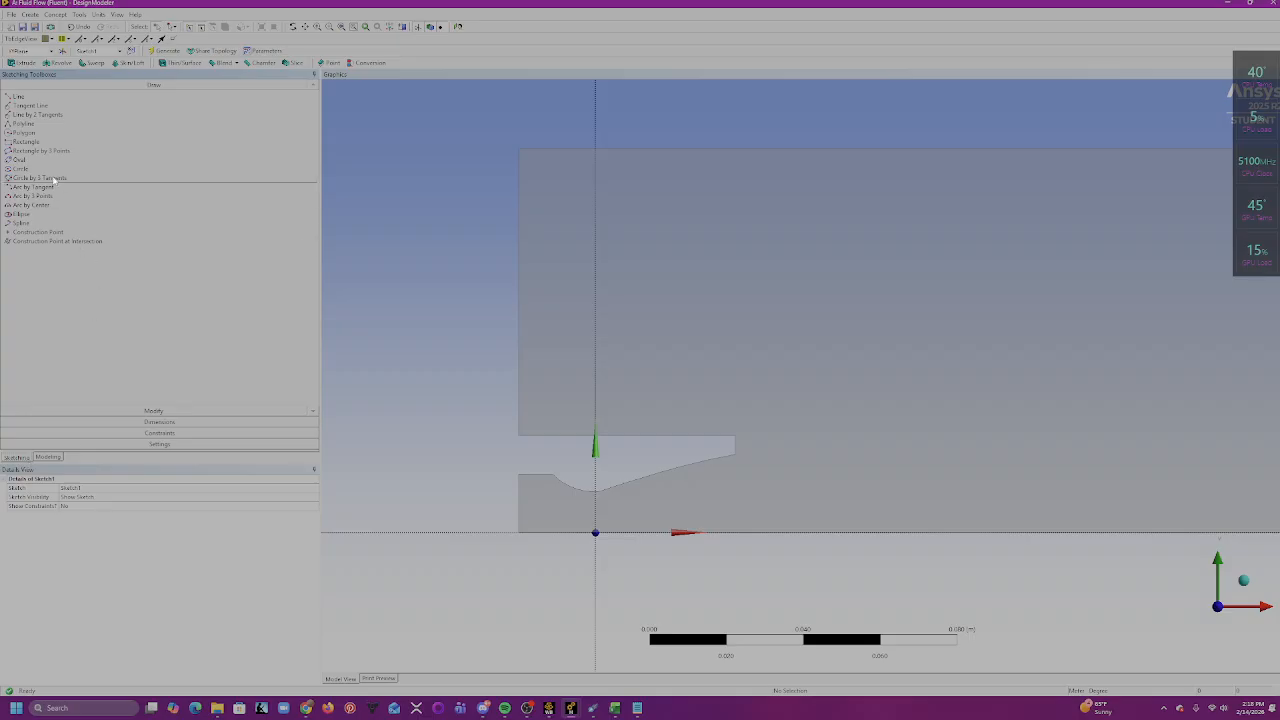
left_click(20, 96)
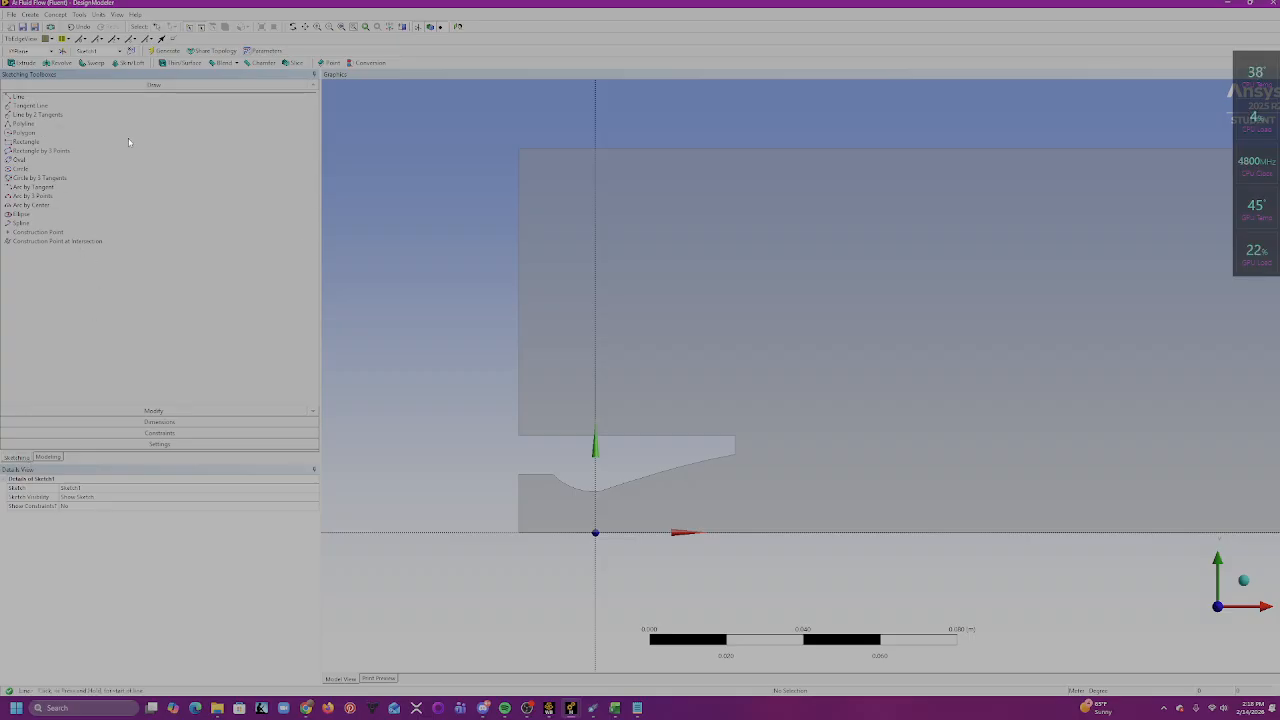
scroll(550, 474, "up", 4)
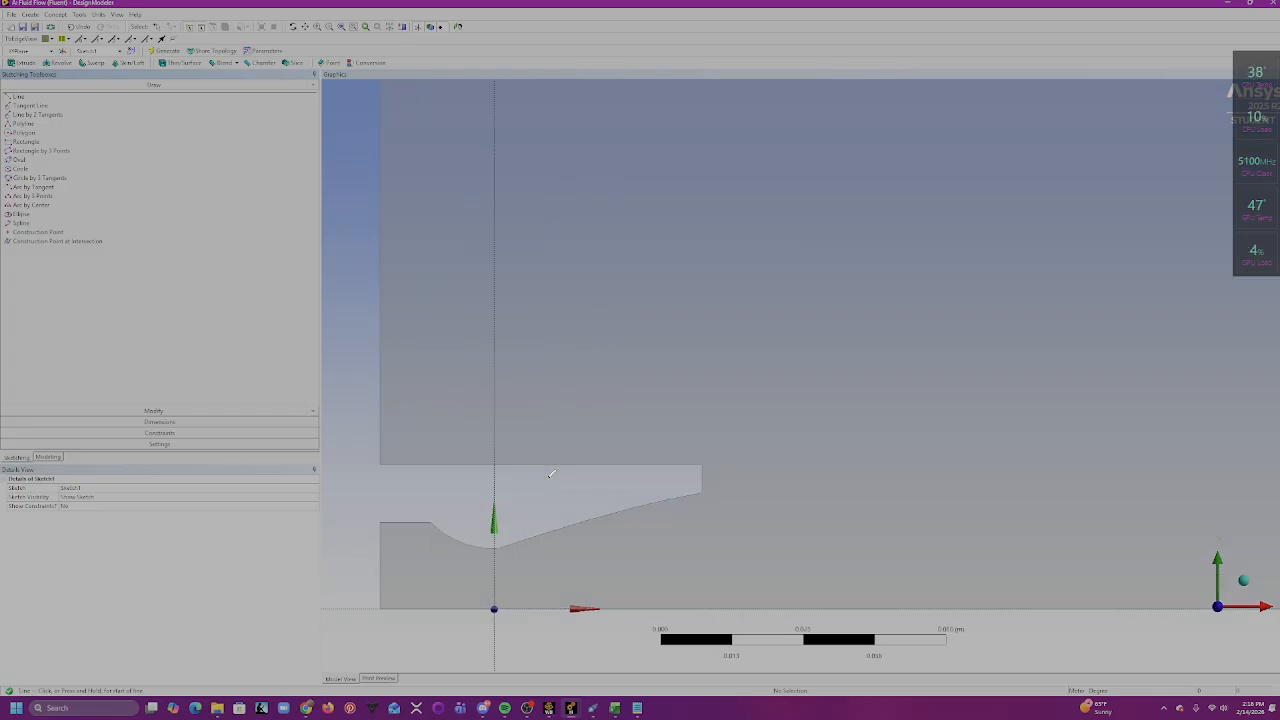
scroll(554, 472, "up", 3)
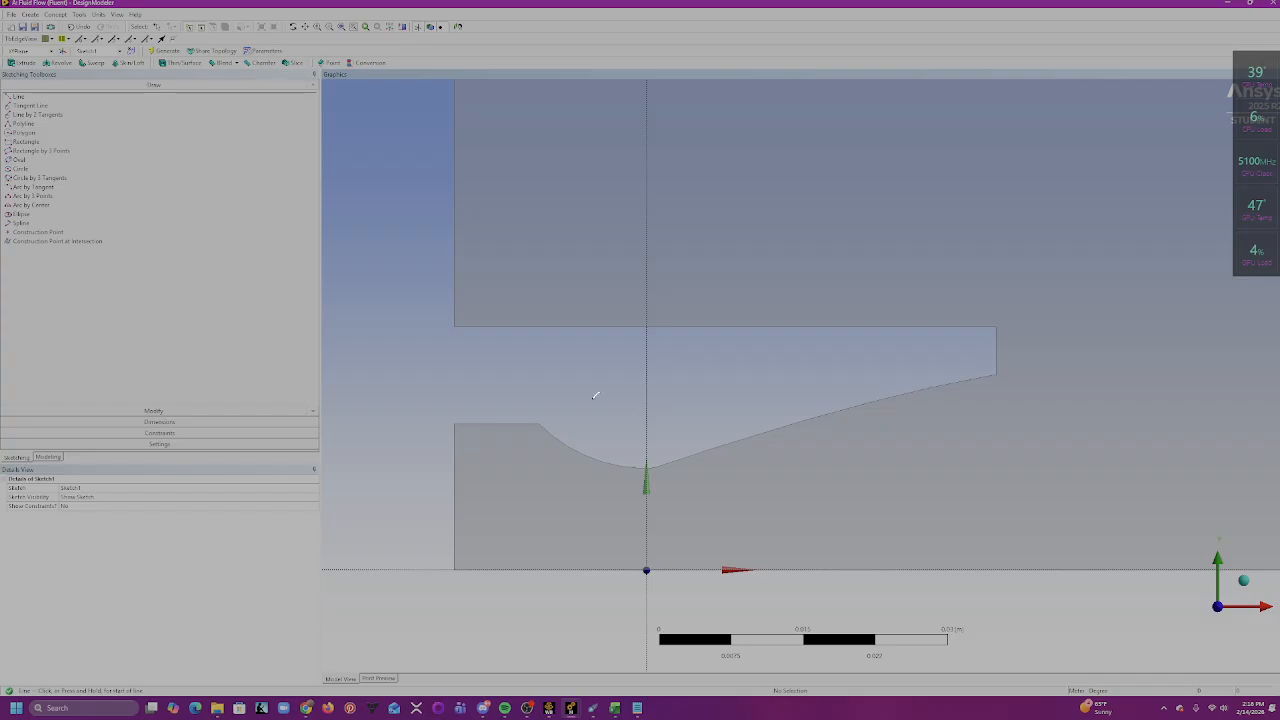
left_click(531, 370)
left_click(532, 632)
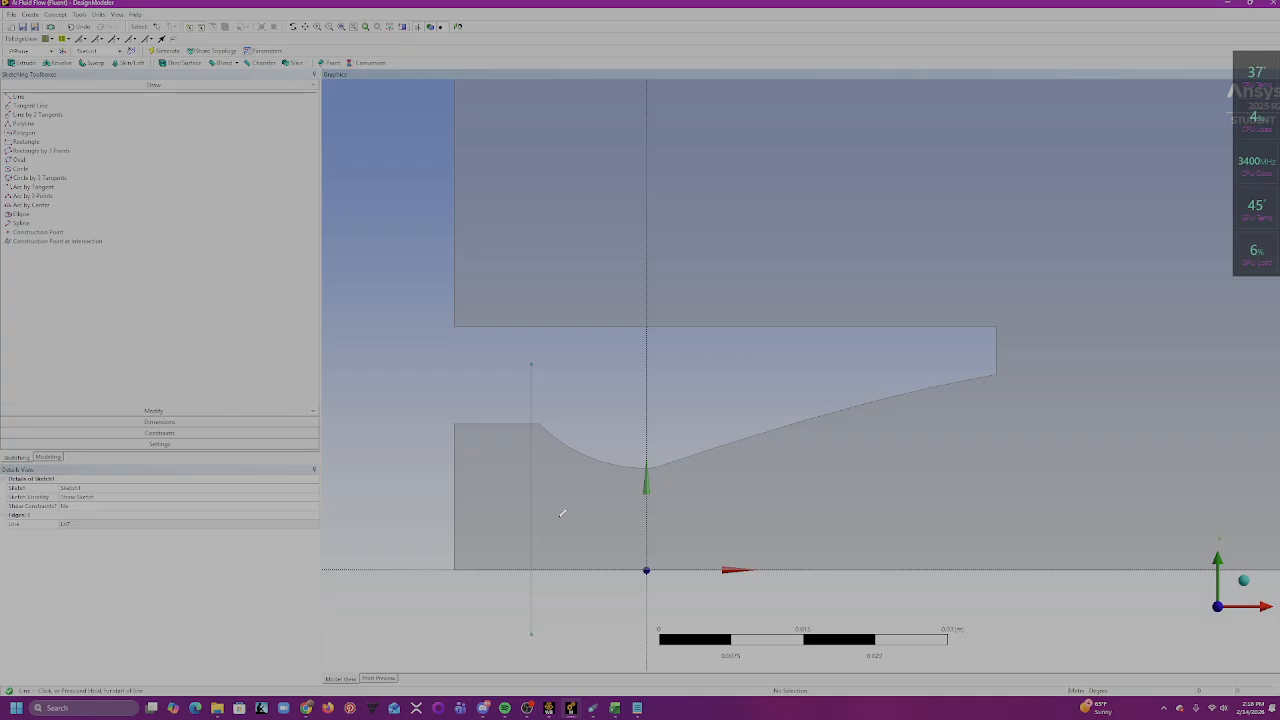
left_click(669, 420)
left_click(671, 630)
- Sketch a third vertical line just downstream of the nozzle exit, spanning from above the far-field edge to below the centerline
scroll(706, 407, "down", 5)
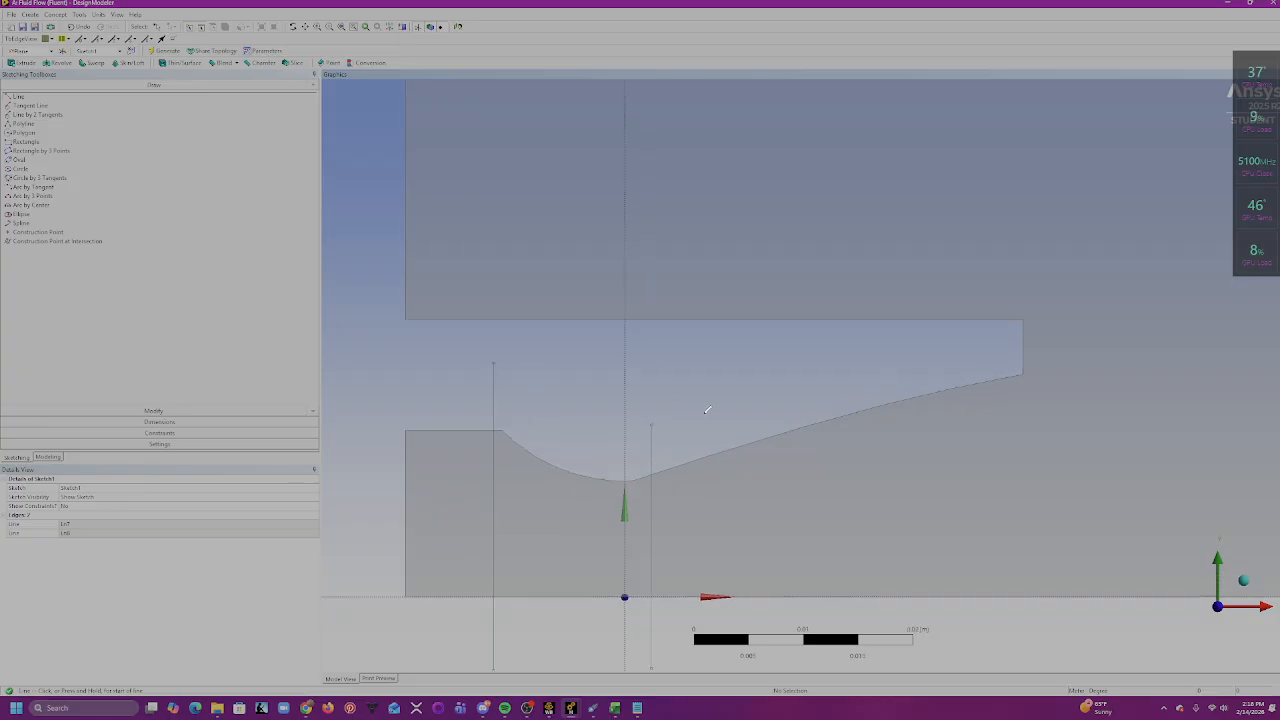
middle_click_drag(790, 377, 588, 509, "ctrl")
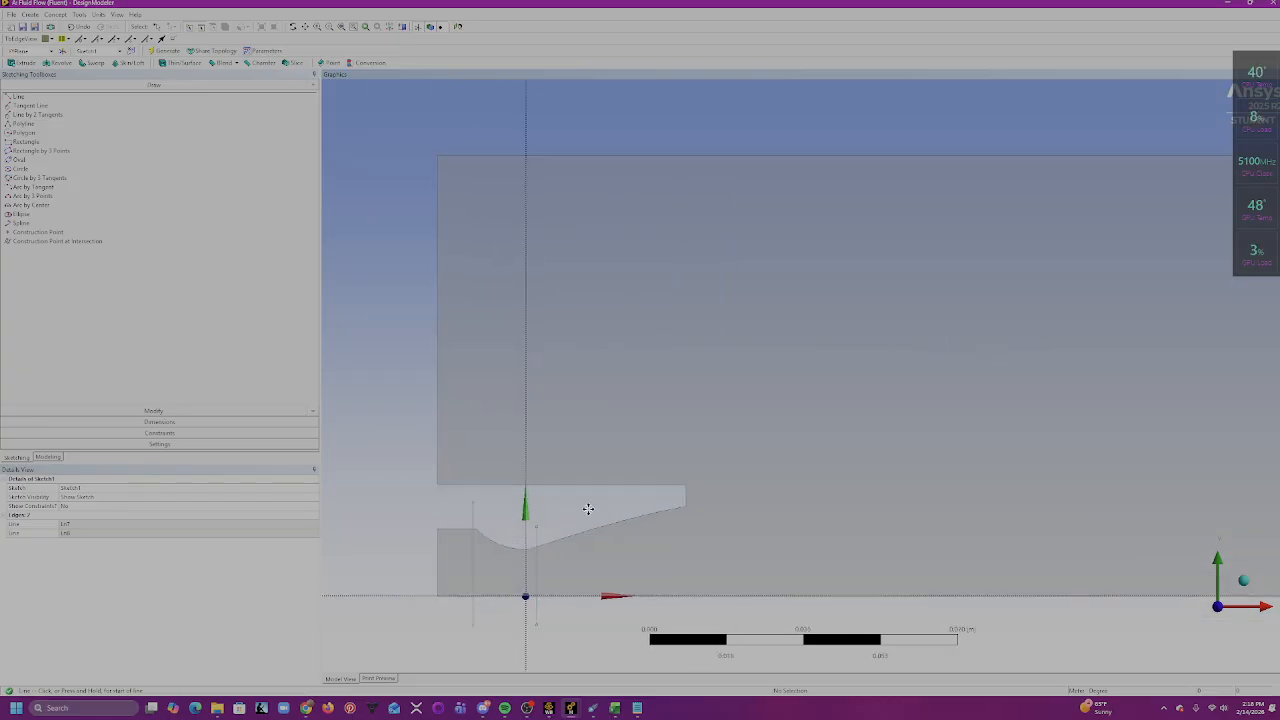
scroll(620, 470, "down", 1)
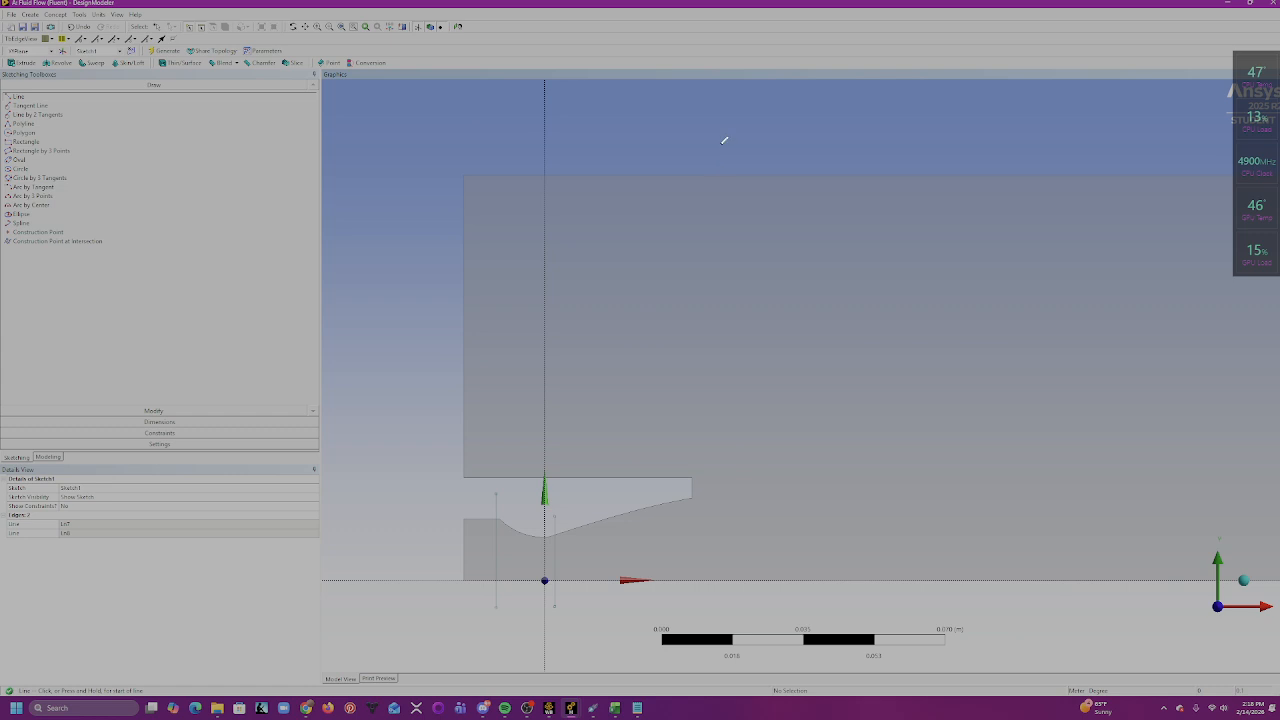
left_click(720, 177)
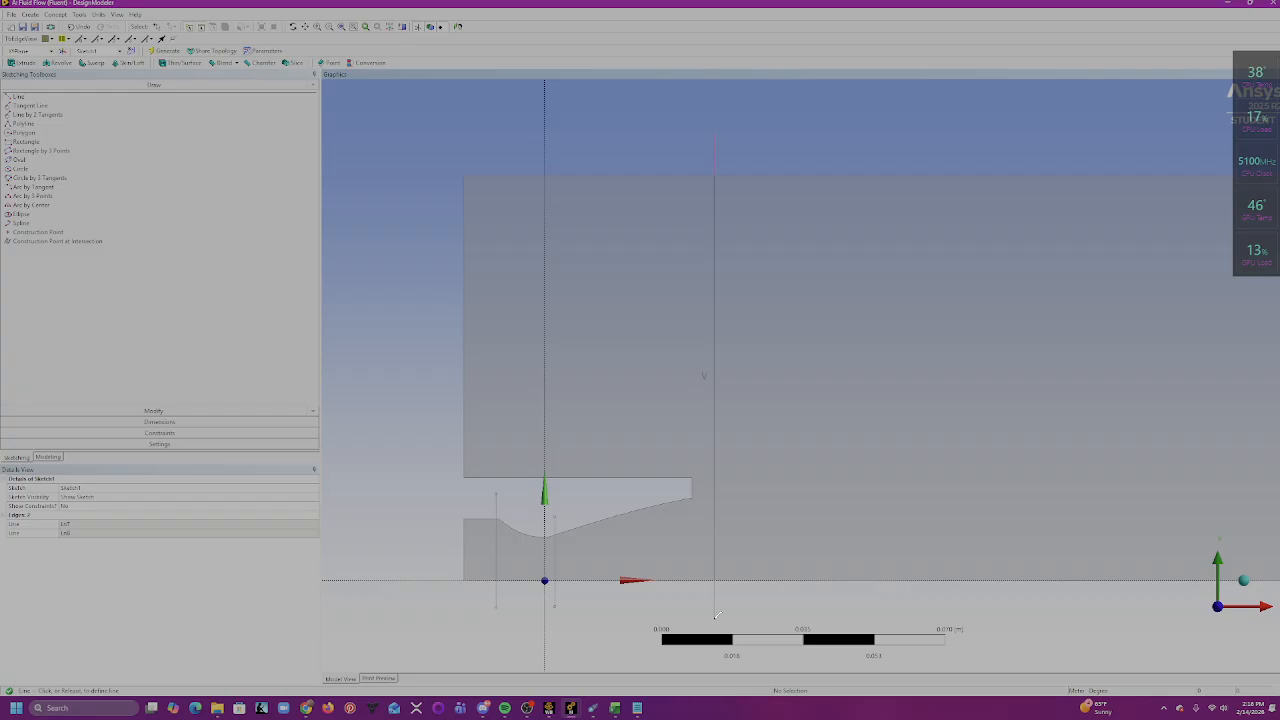
left_click(714, 617)
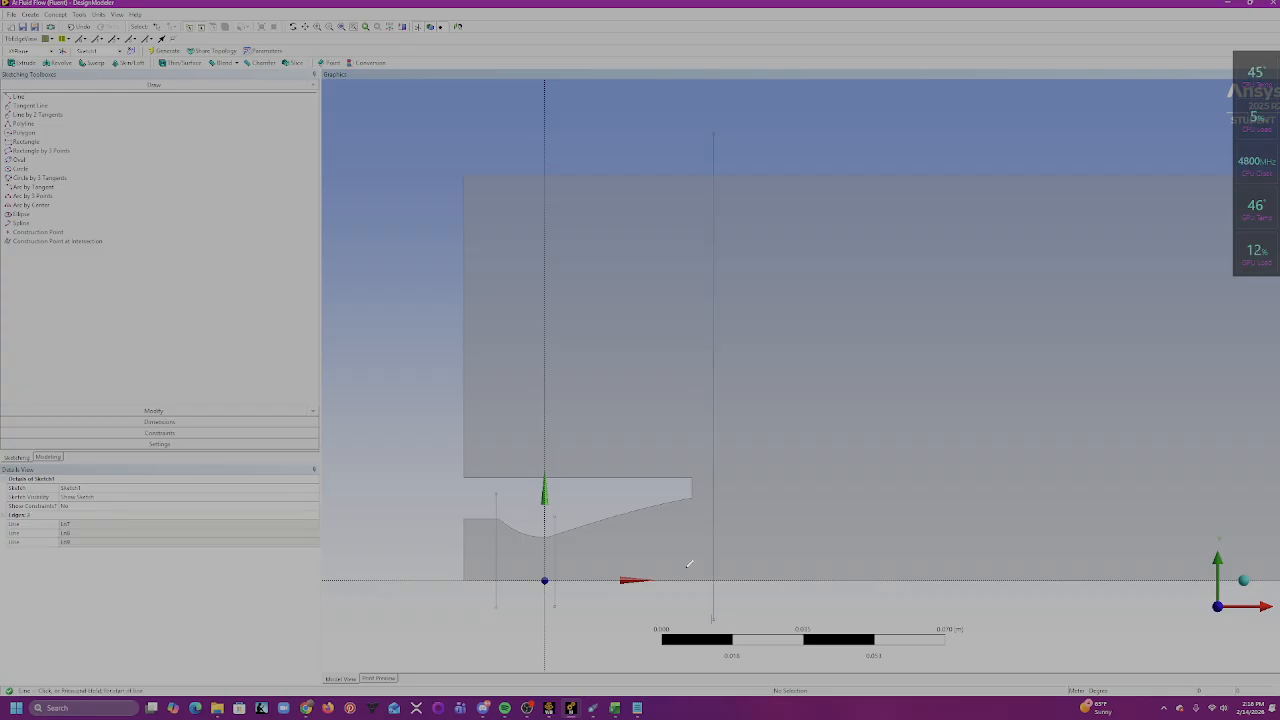
- Add a horizontal dimension between the sketch line near the contraction start and the vertical axis, placed below the centerline
scroll(589, 498, "down", 1)
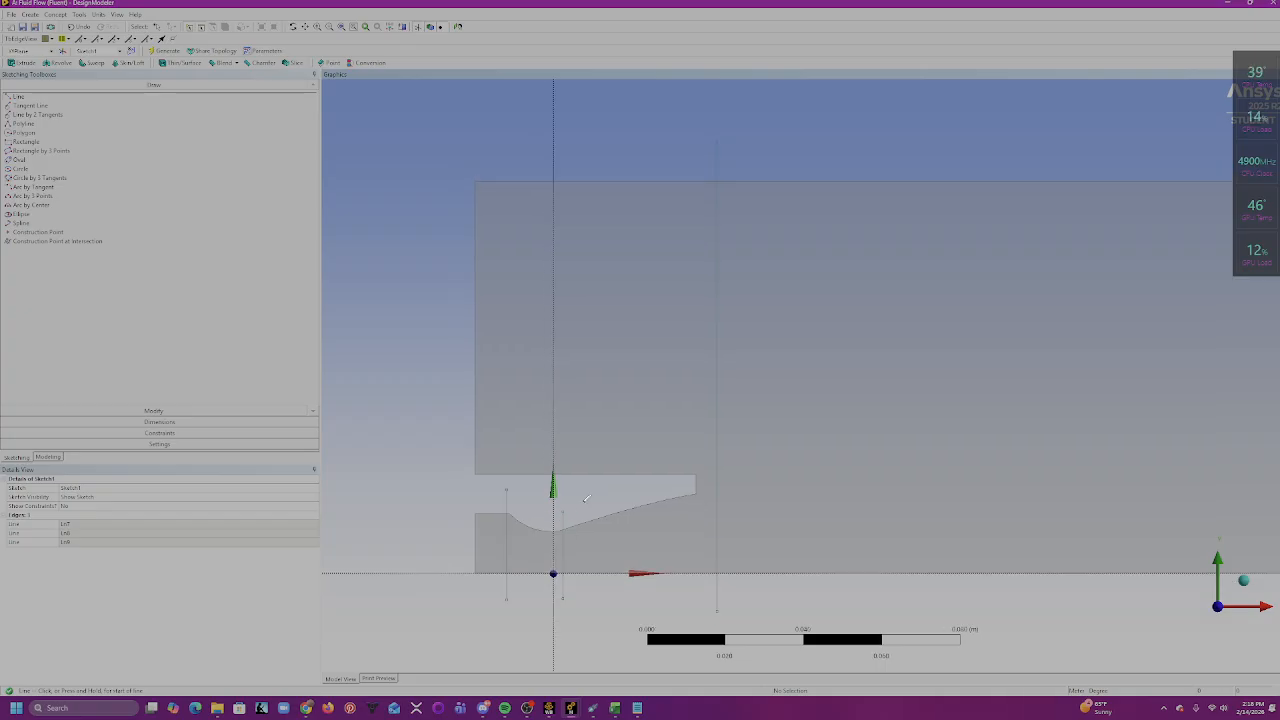
scroll(551, 522, "up", 2)
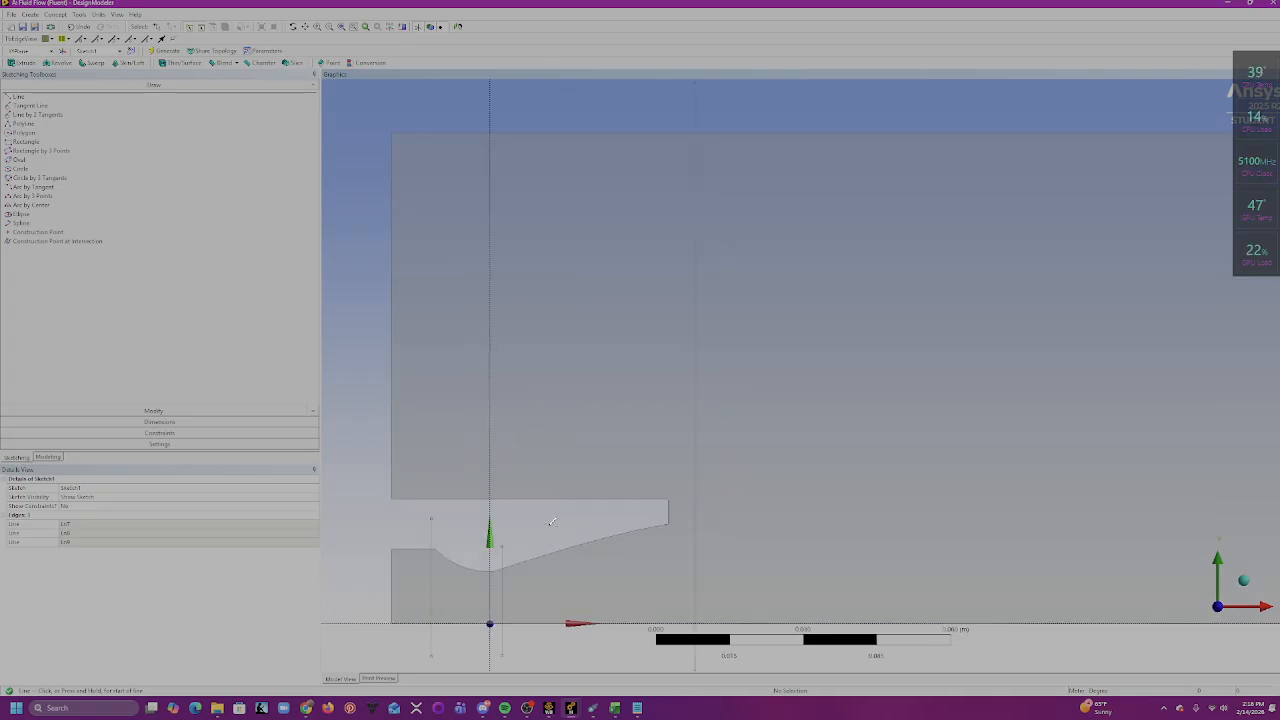
scroll(553, 521, "up", 1)
middle_click_drag(566, 509, 774, 334, "ctrl")
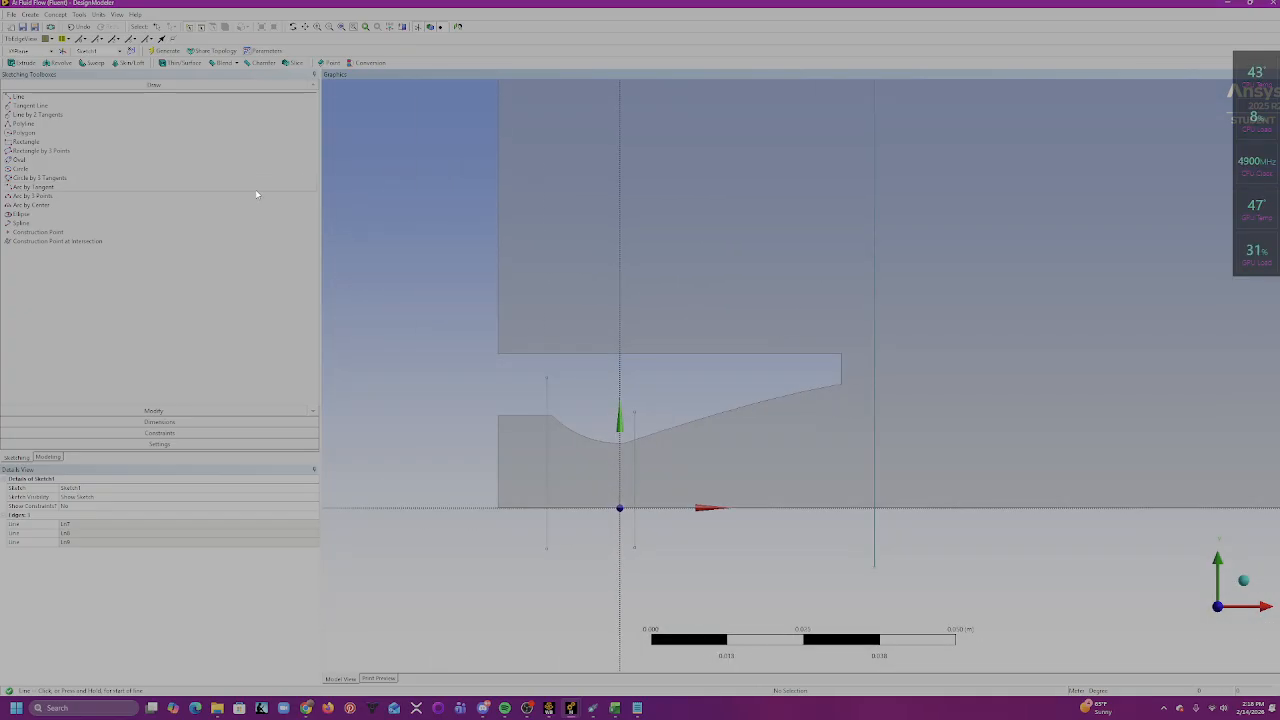
left_click(162, 423)
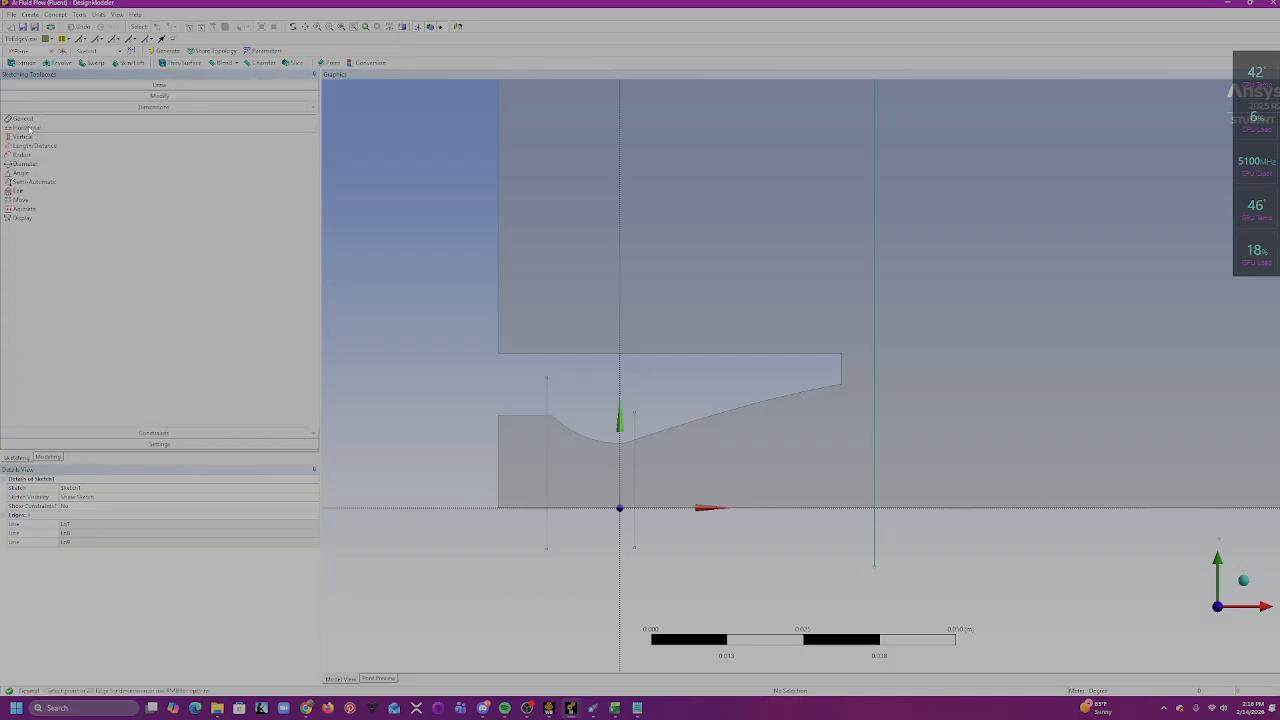
left_click(26, 127)
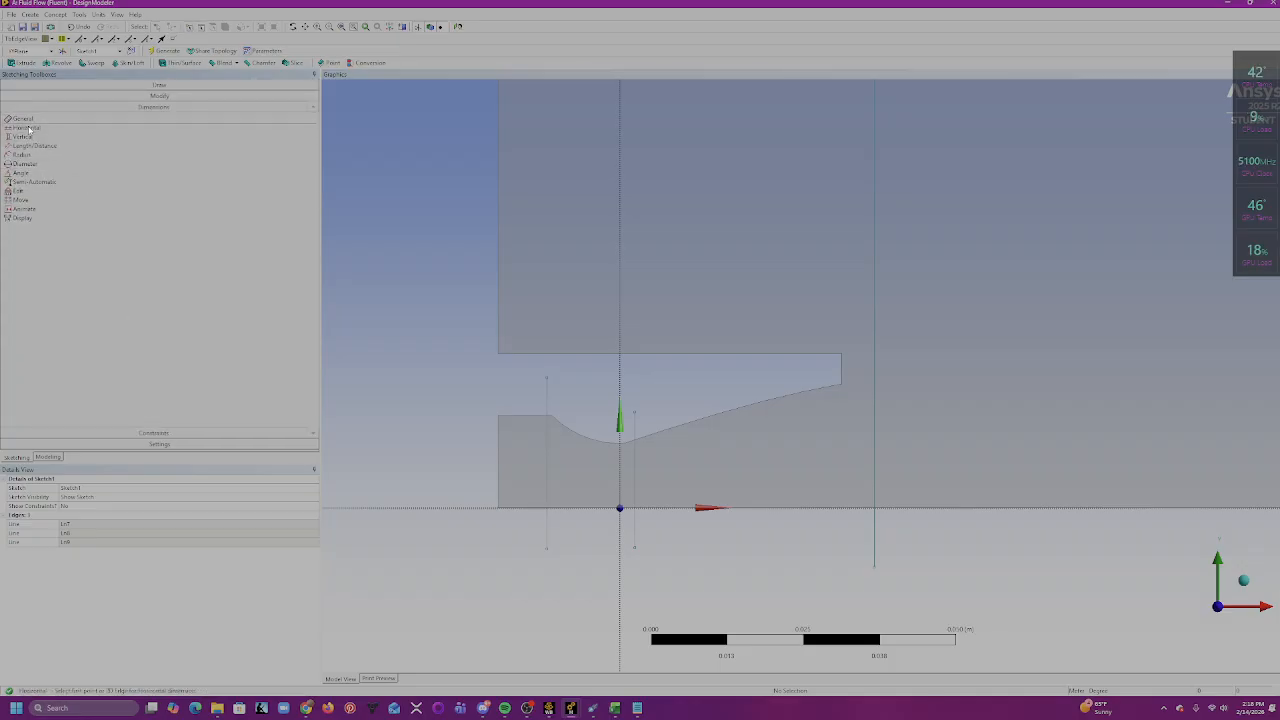
left_click(548, 402)
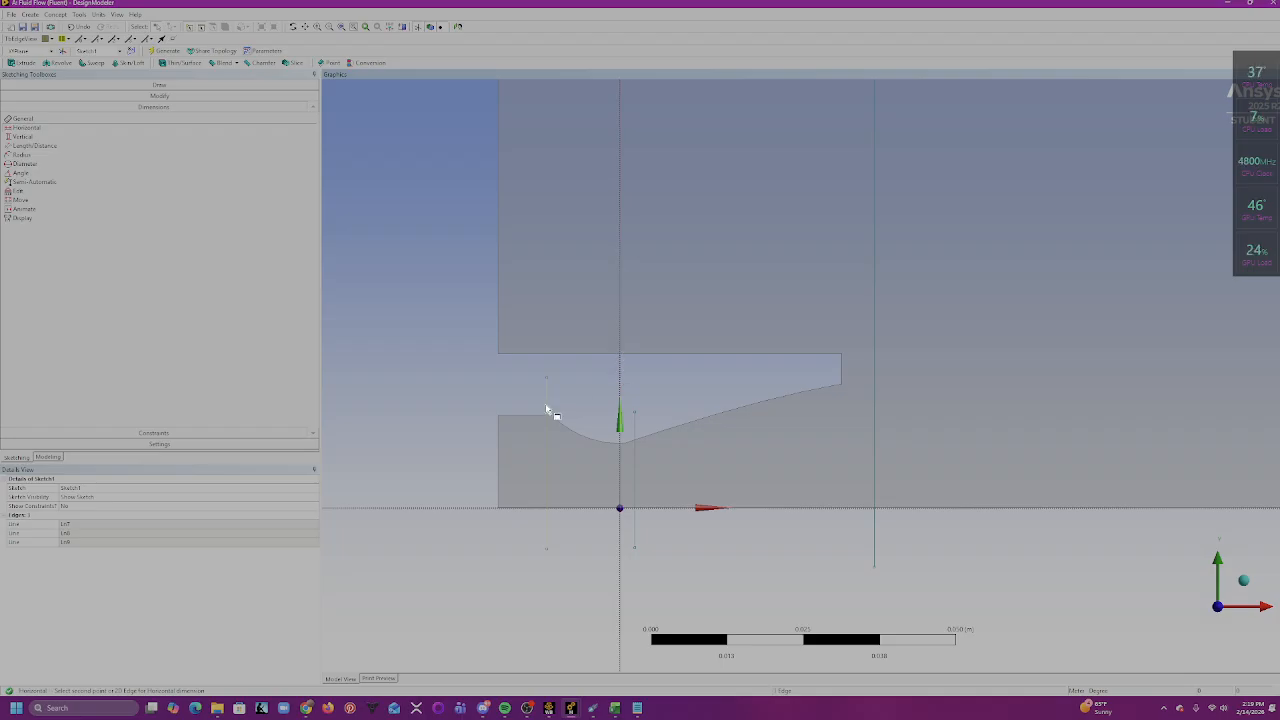
left_click(621, 380)
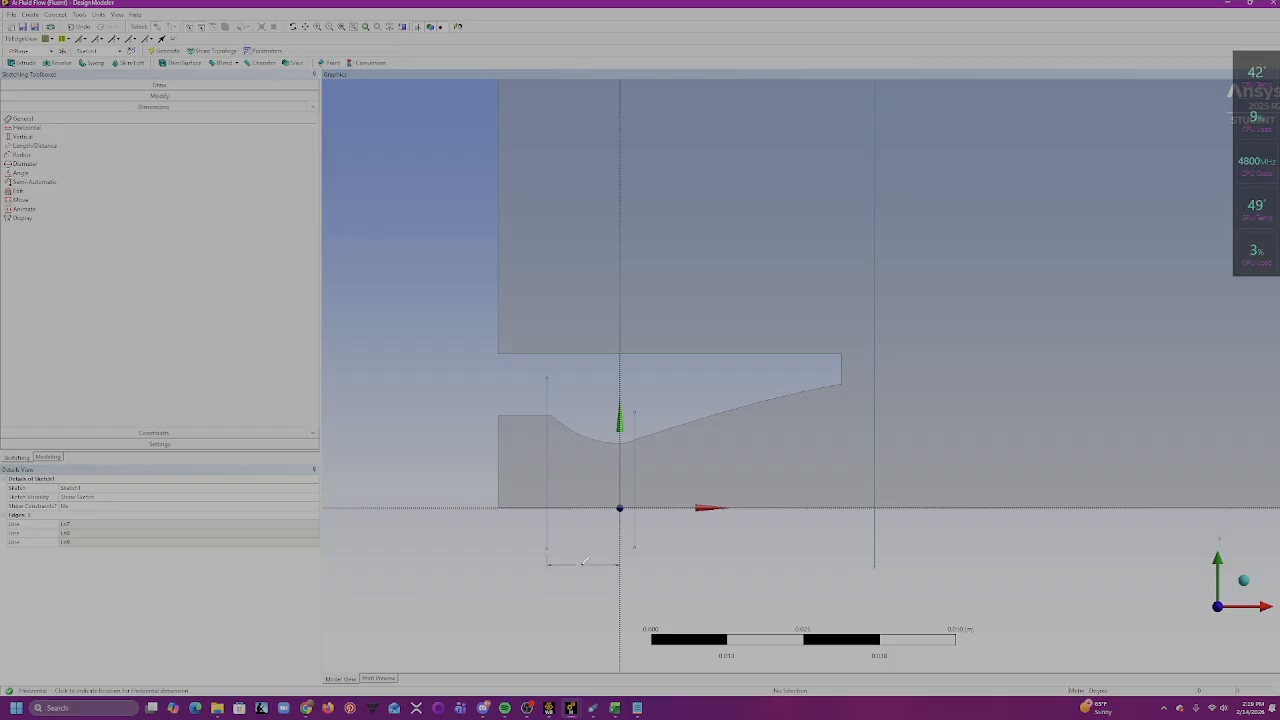
left_click(580, 565)
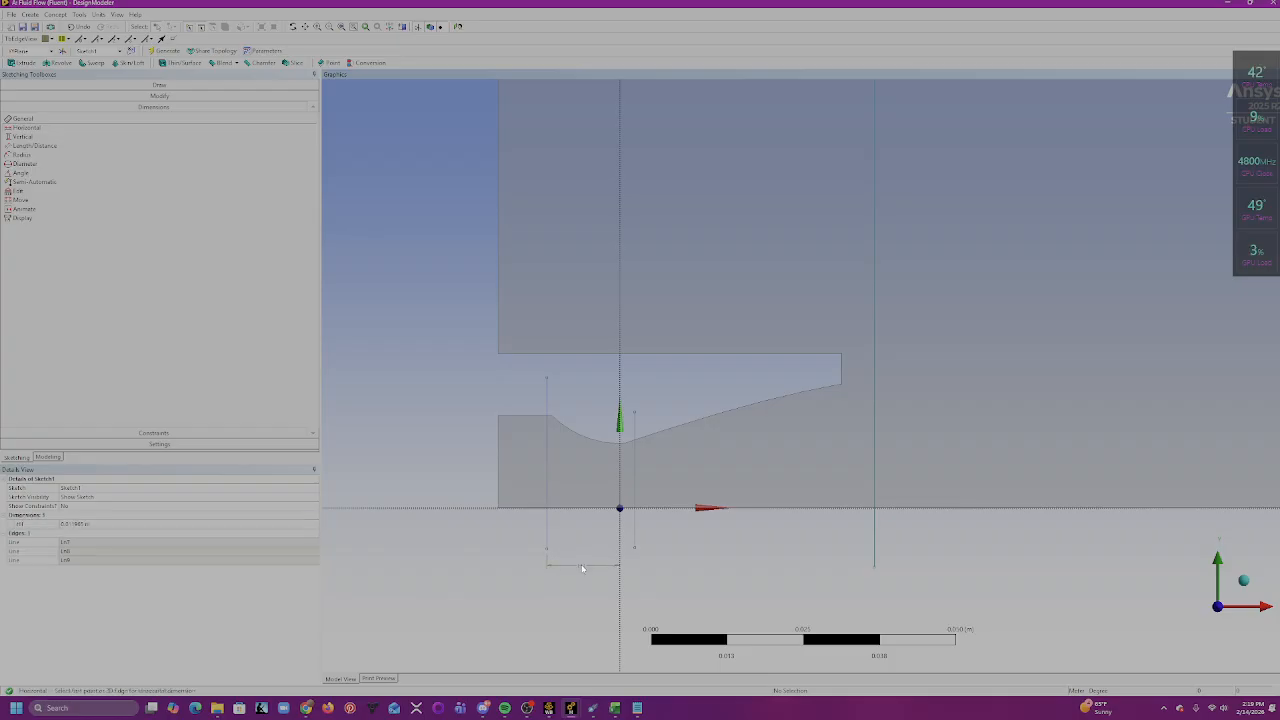
- Dimension the line just downstream of the throat and the line beyond the nozzle exit horizontally from the vertical axis
left_click(624, 472)
left_click(626, 568)
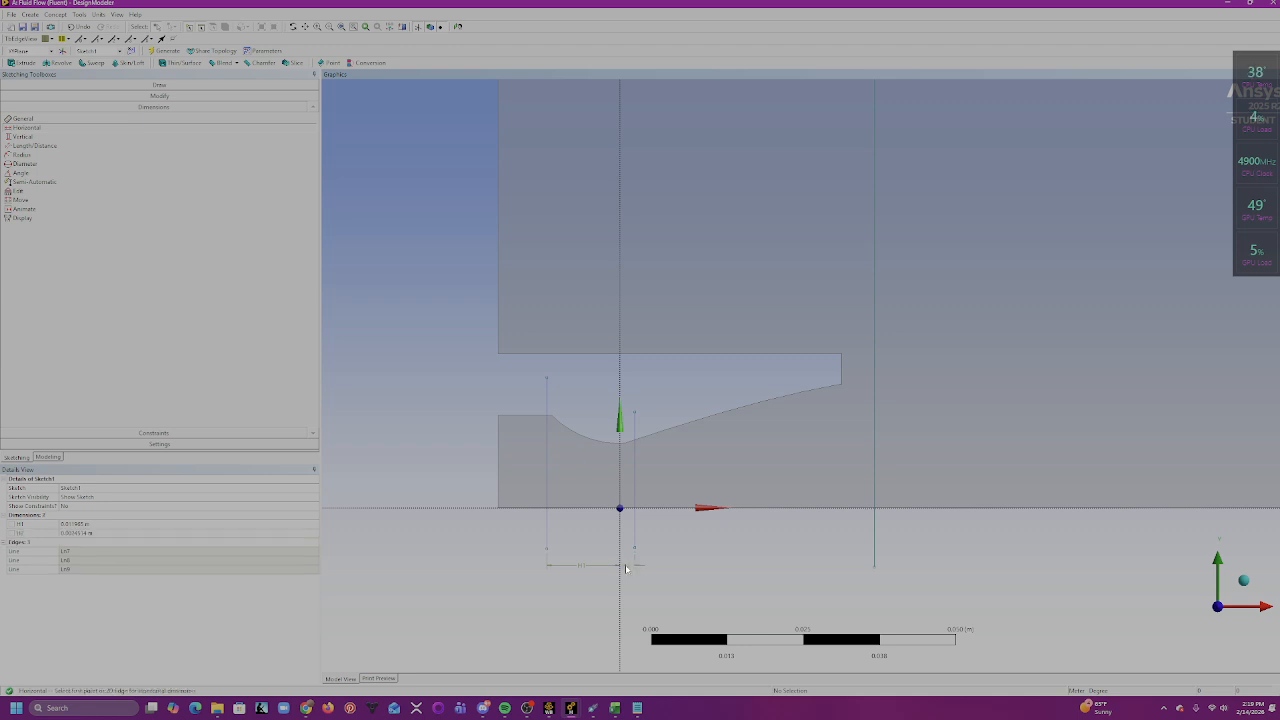
left_click(620, 309)
left_click(875, 354)
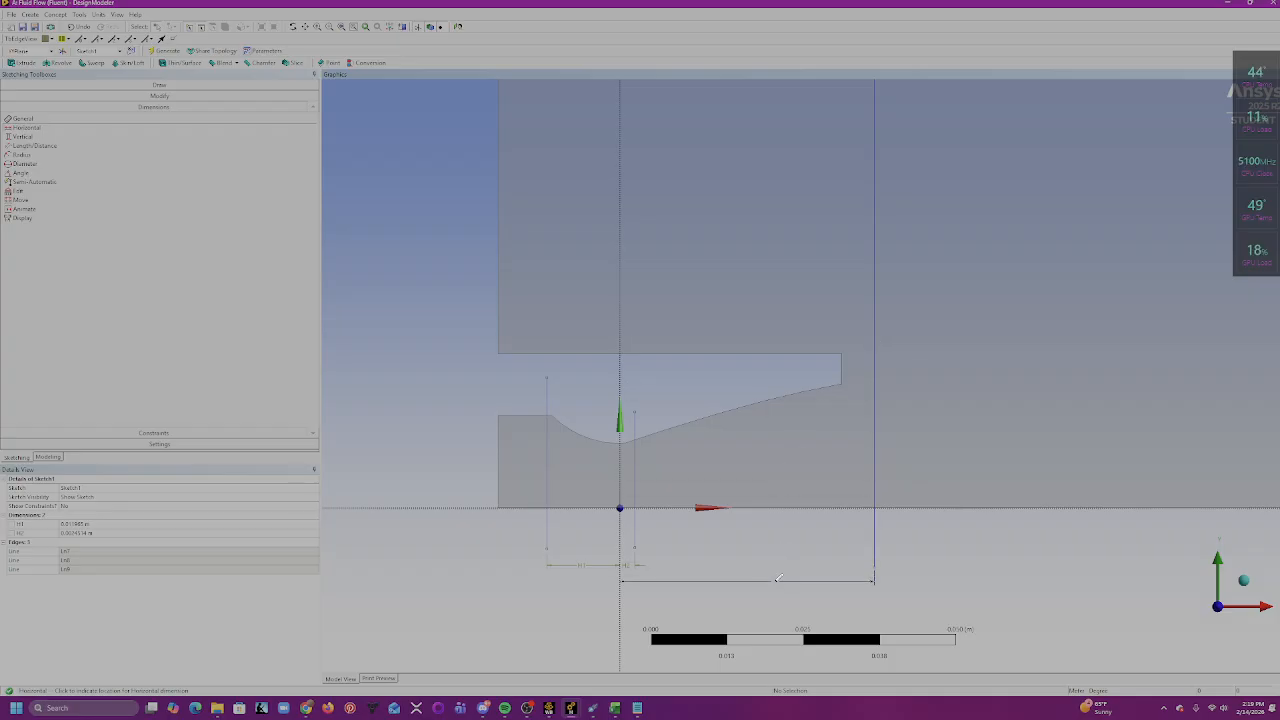
left_click(778, 581)
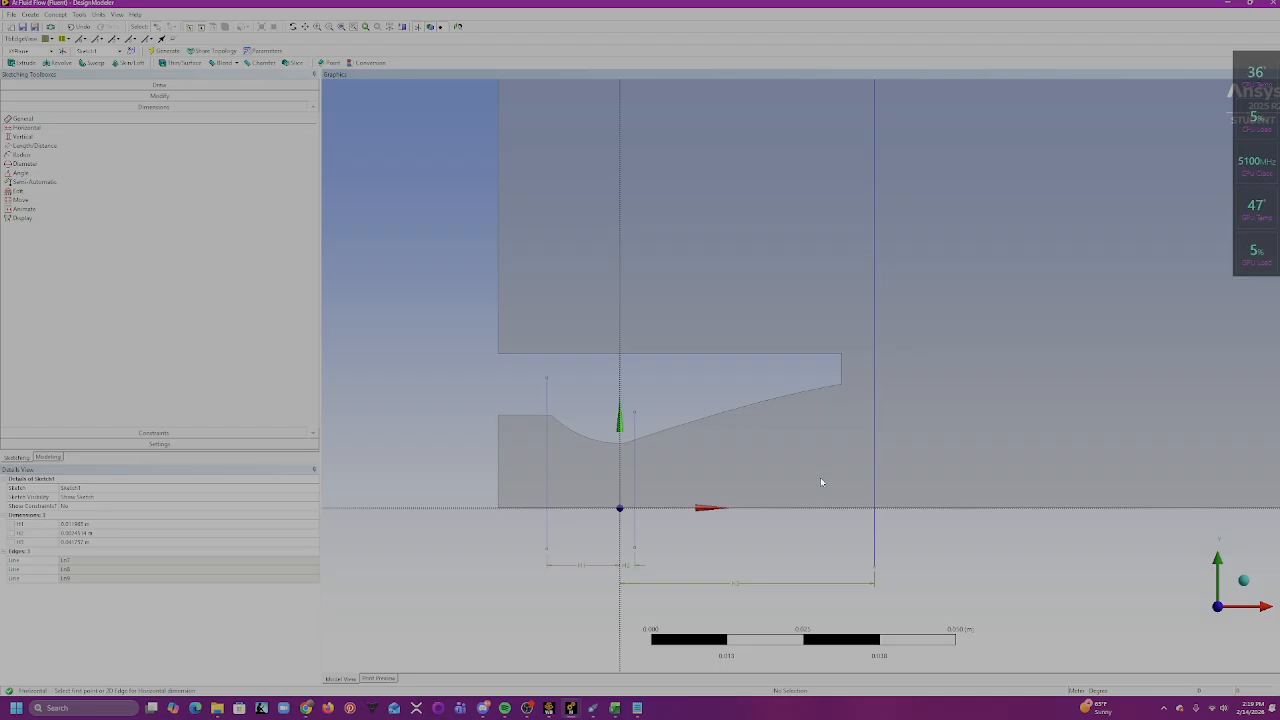
- Examine where the three dimensioned lines lie relative to the nozzle's contraction, throat and exit
scroll(730, 534, "up", 3)
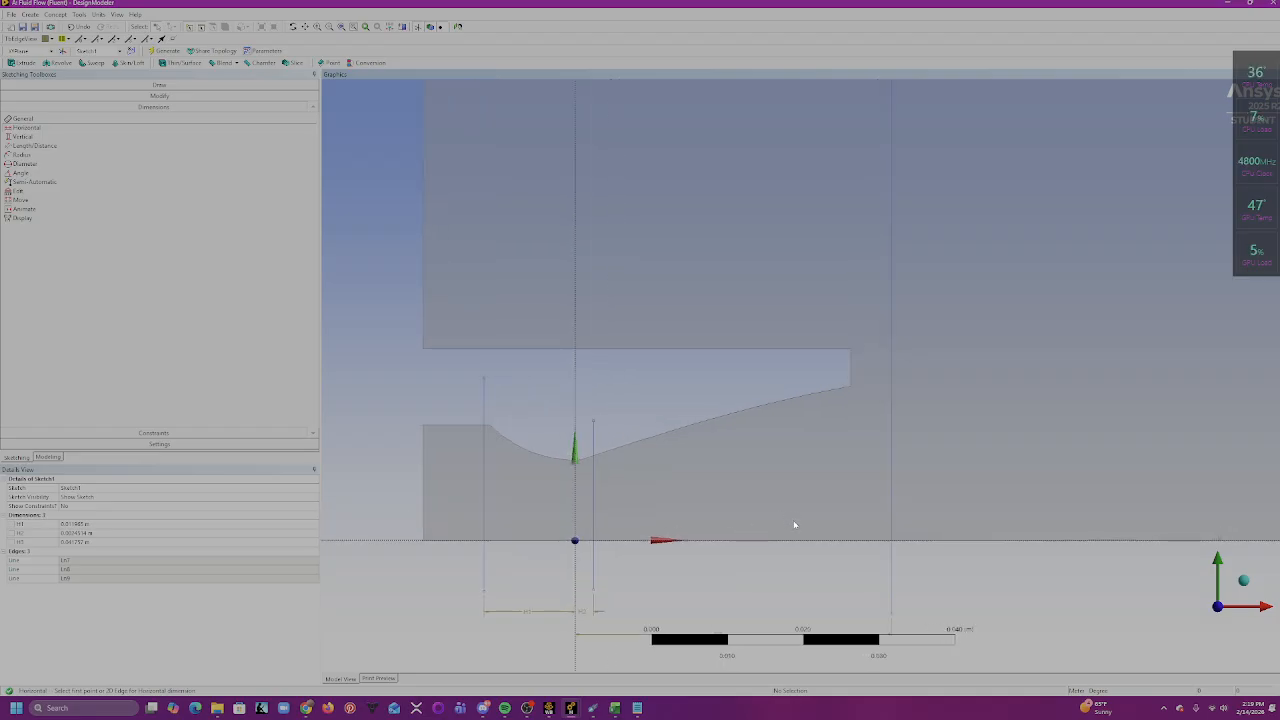
middle_click_drag(794, 522, 870, 320, "ctrl")
scroll(829, 431, "up", 5)
scroll(830, 426, "down", 1)
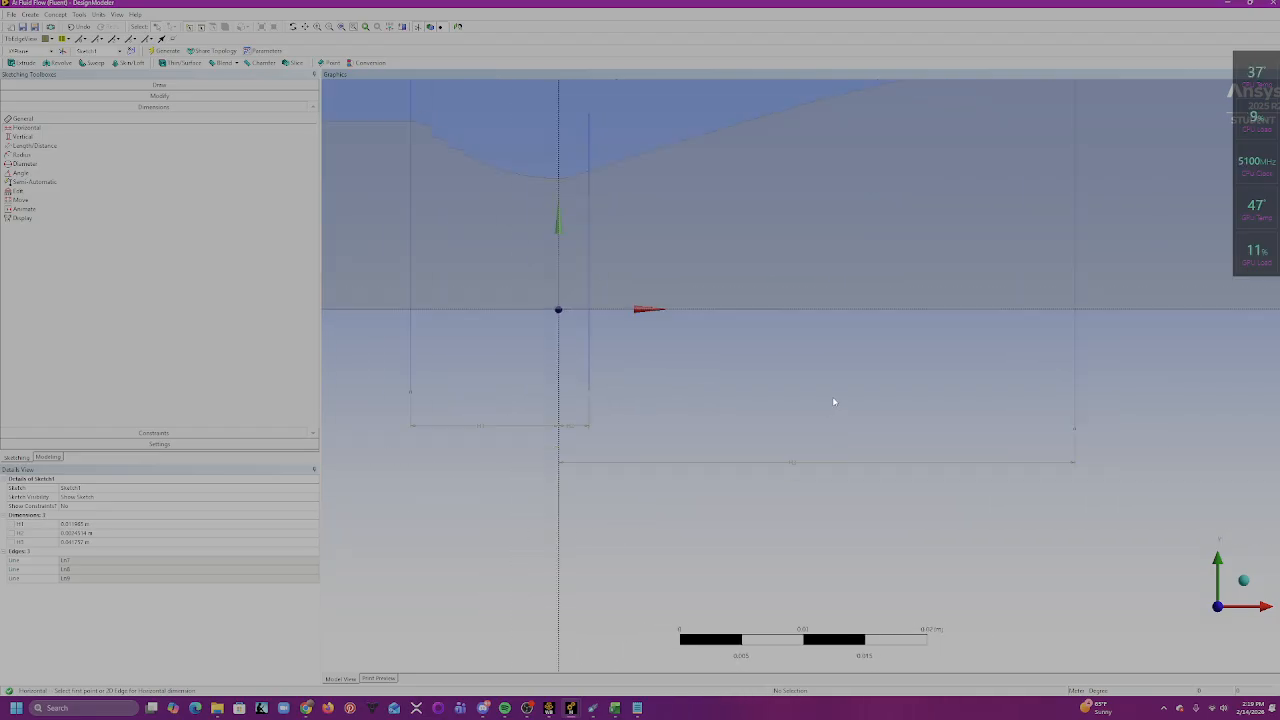
scroll(836, 398, "down", 5)
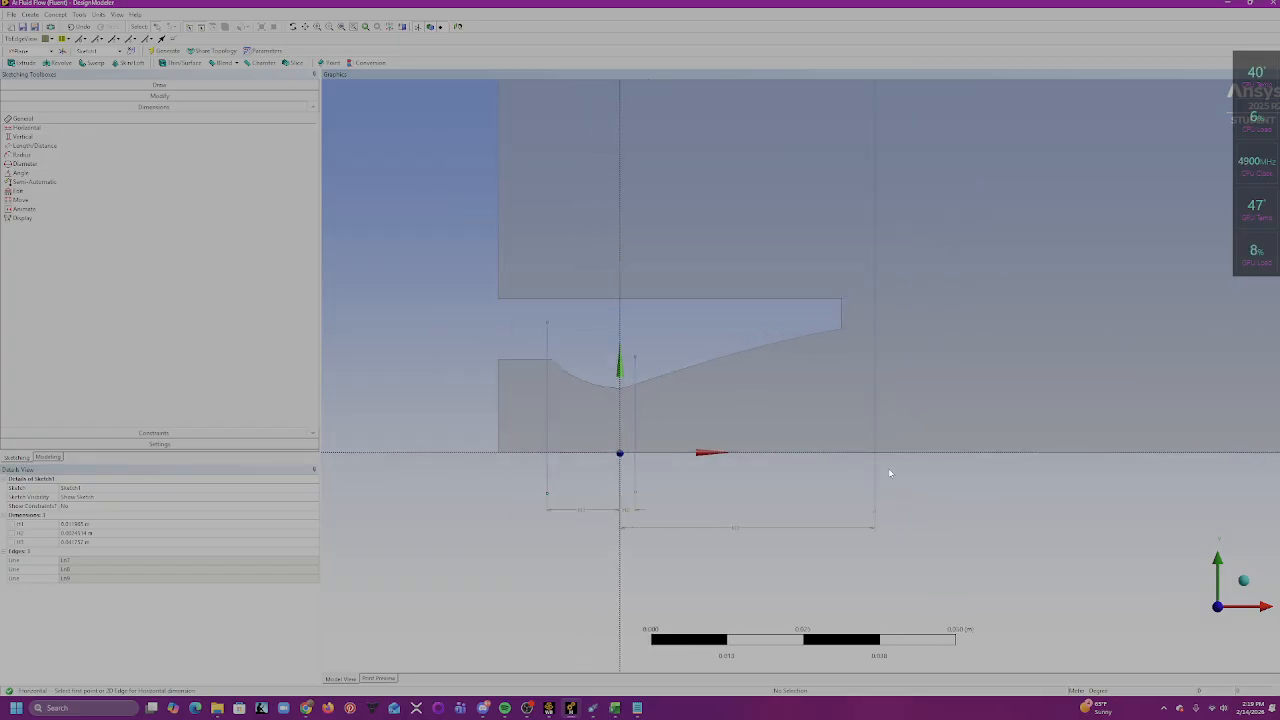
scroll(890, 465, "down", 4)
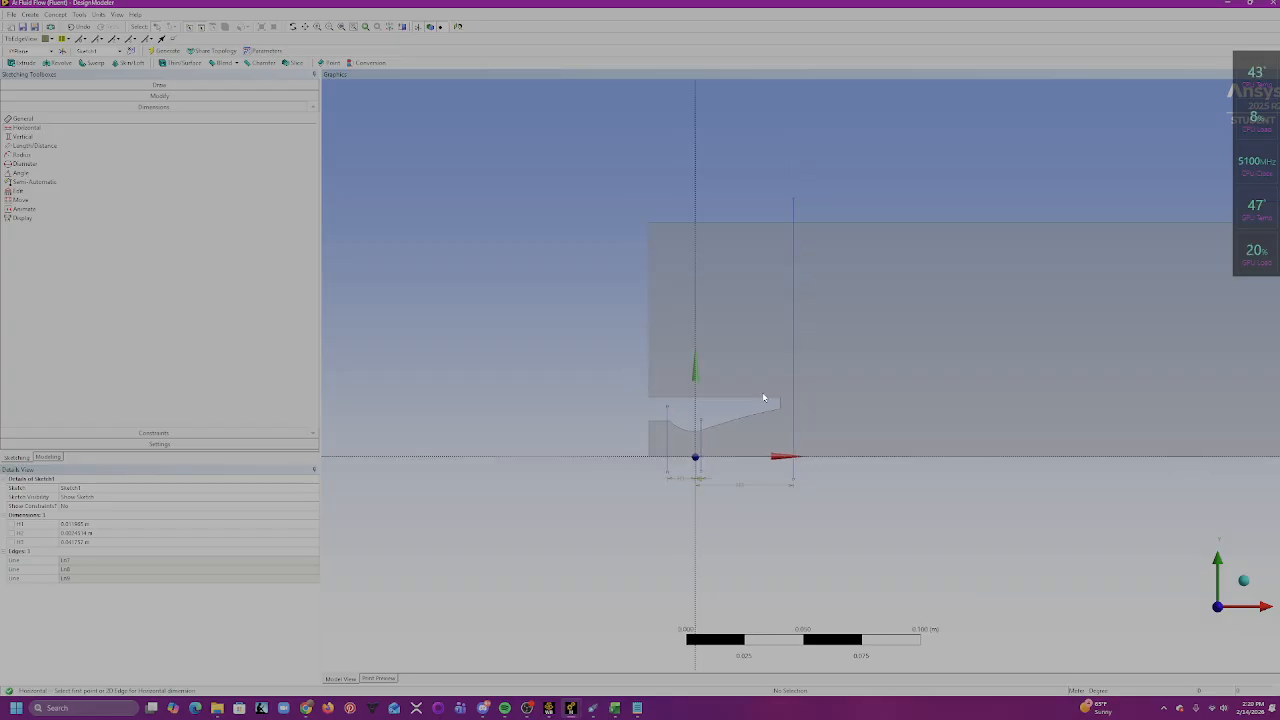
scroll(760, 403, "up", 3)
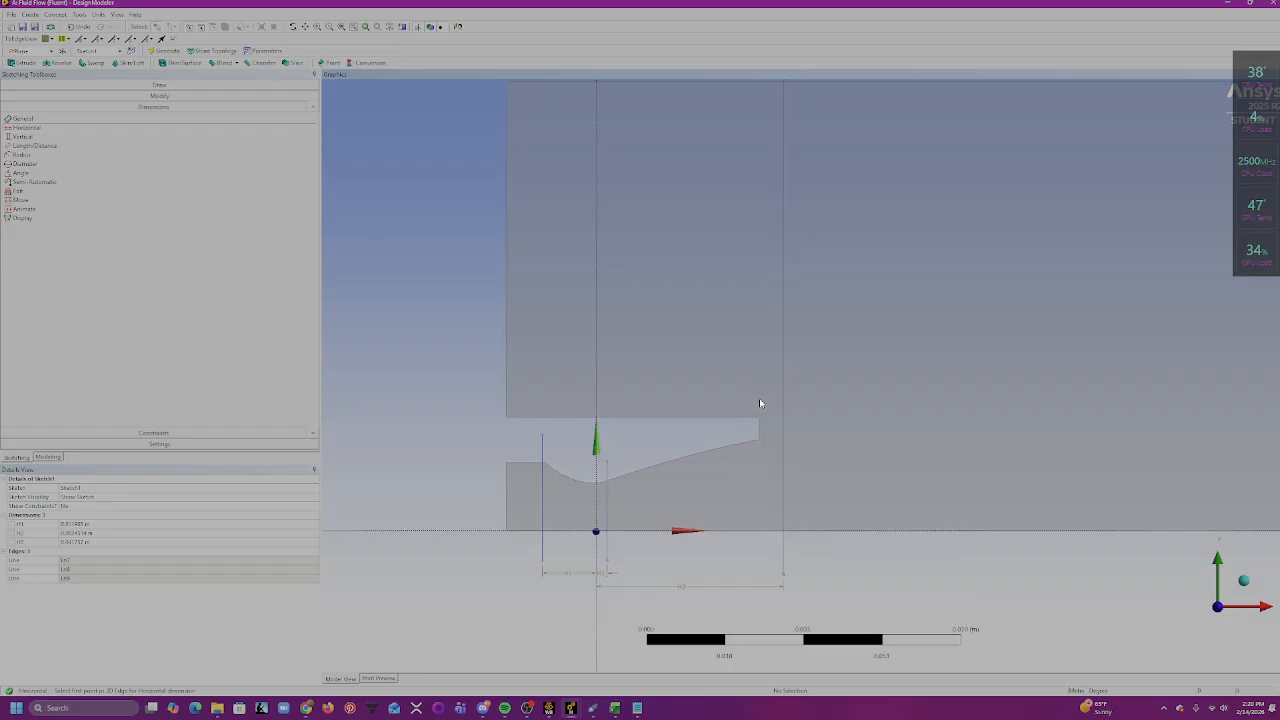
scroll(760, 403, "down", 3)
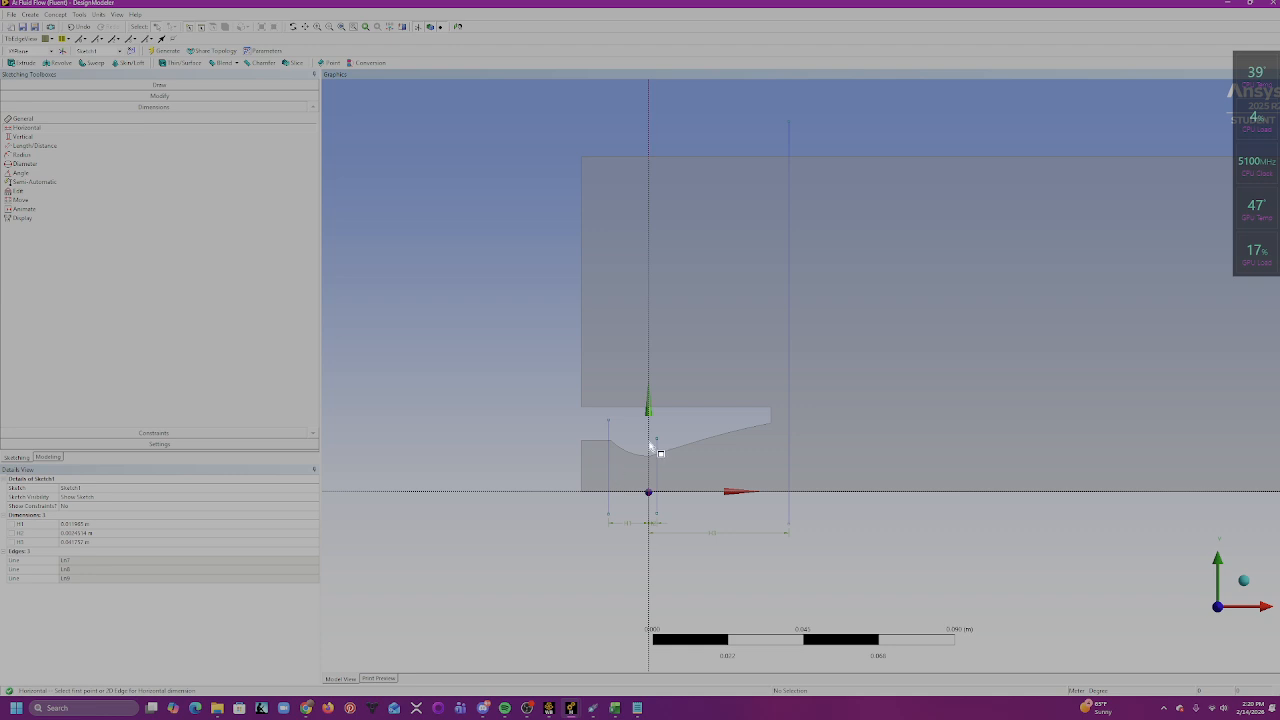
left_click(527, 708)
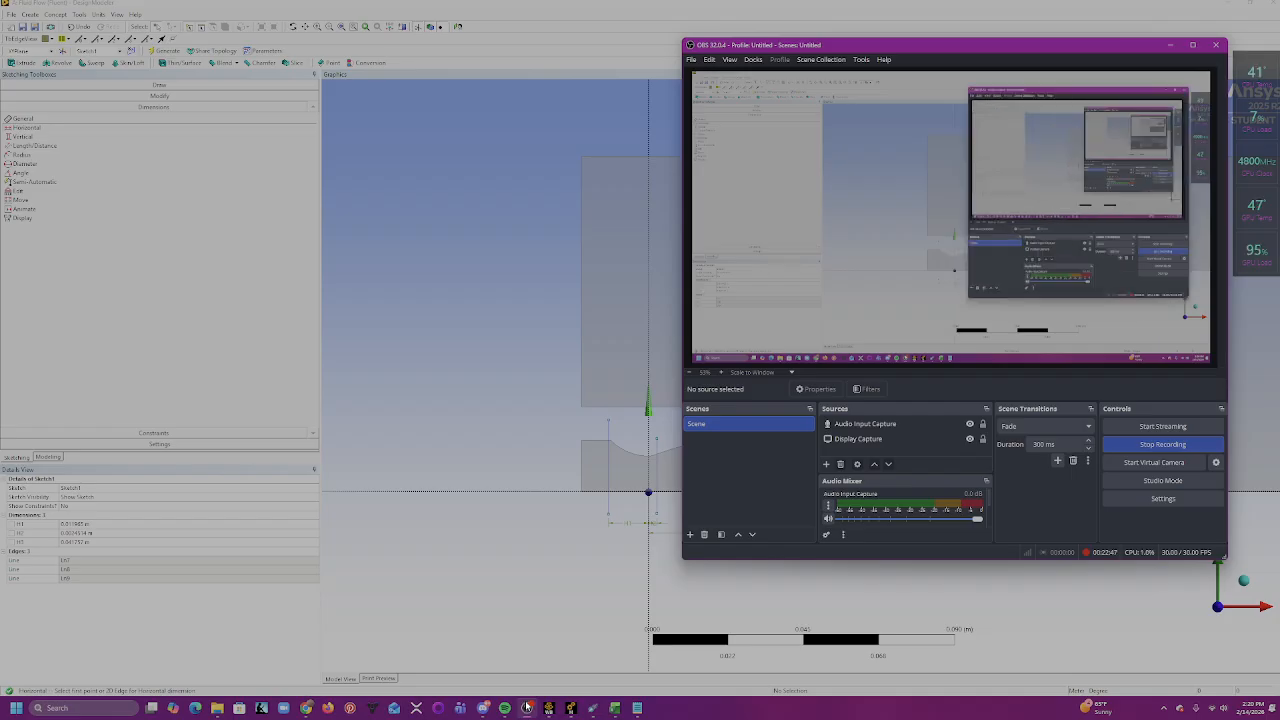
left_click(527, 708)
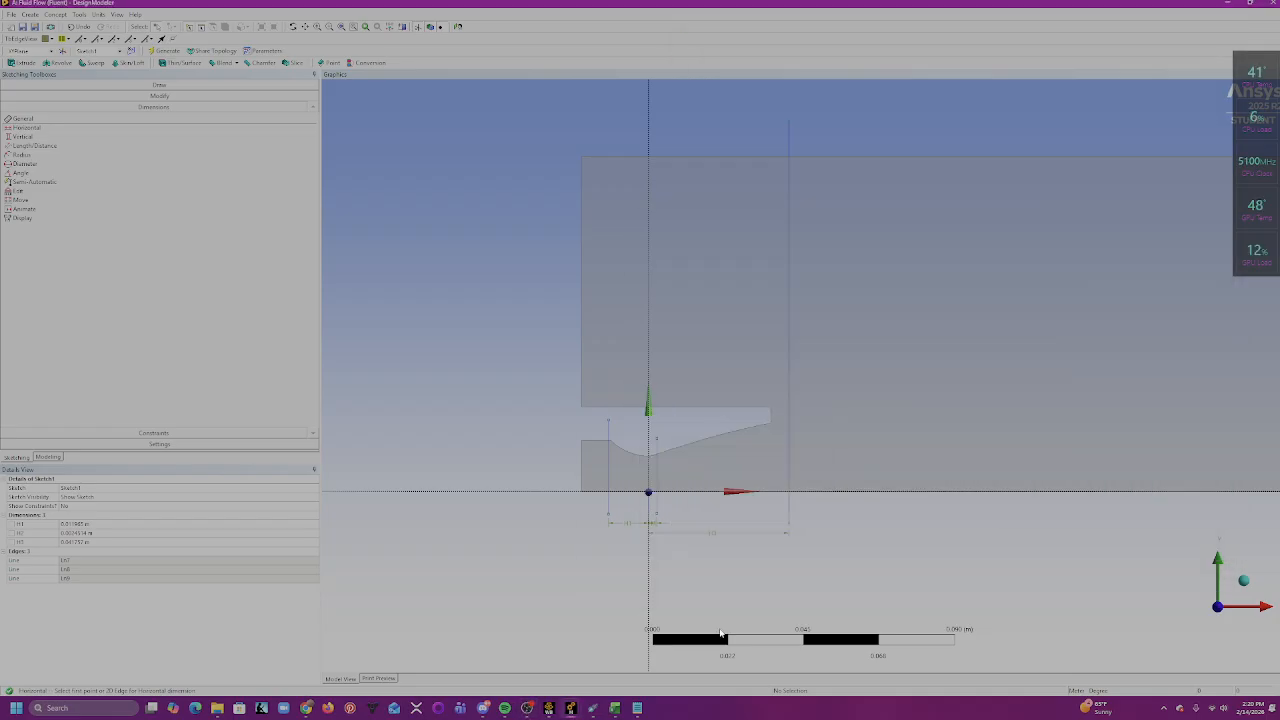
- Switch to the nozzle coordinate file in Notepad and look up the exit's x-coordinate in the last row
left_click(637, 708)
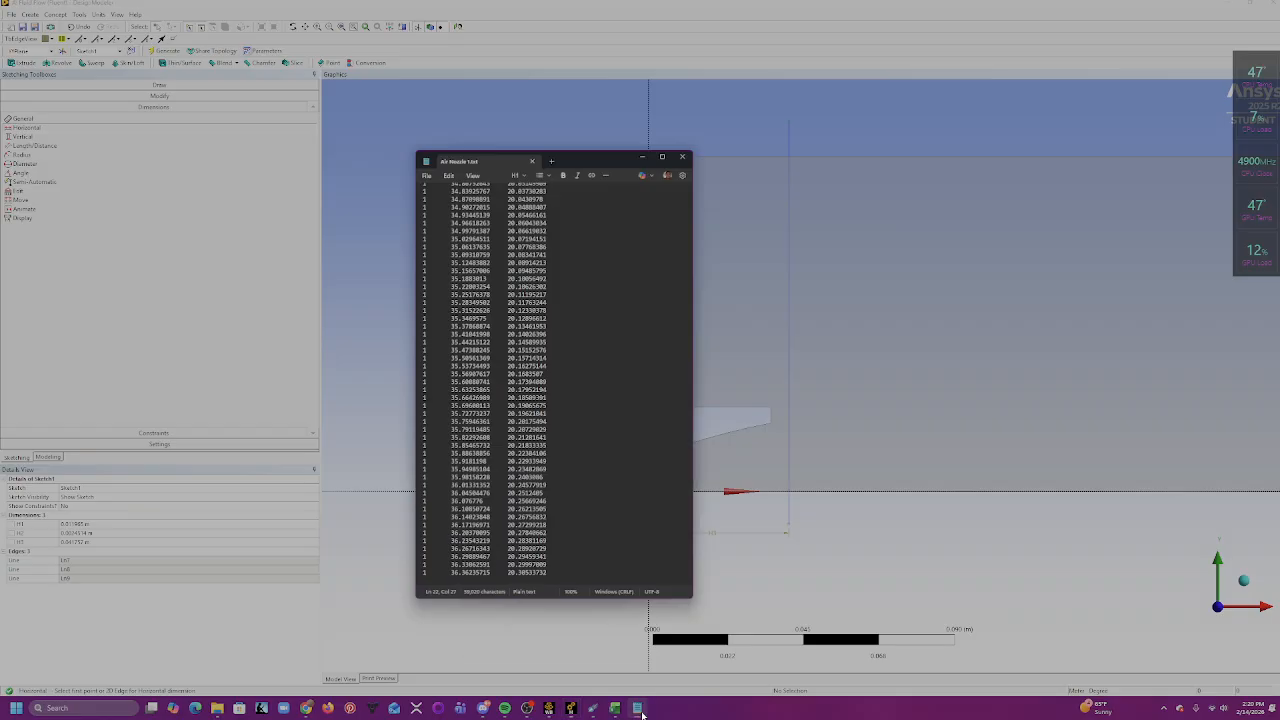
scroll(485, 376, "down", 5)
scroll(485, 376, "up", 10)
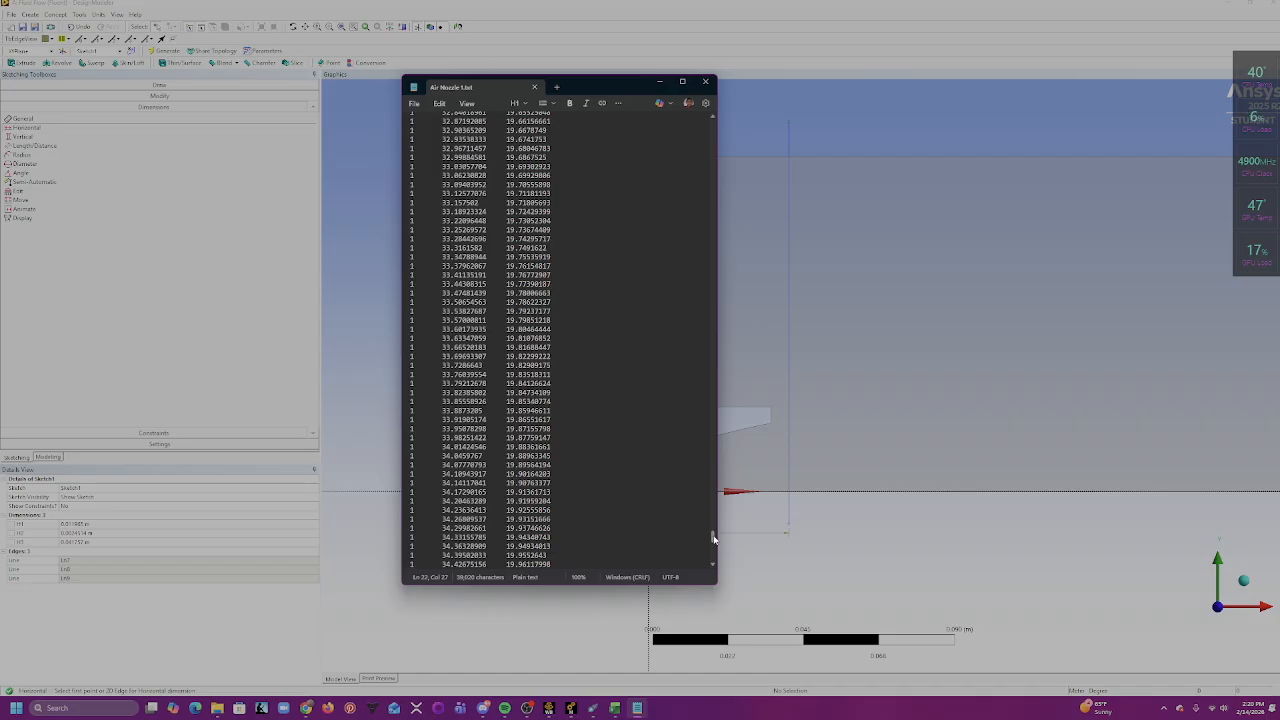
left_click_drag(714, 540, 723, 572)
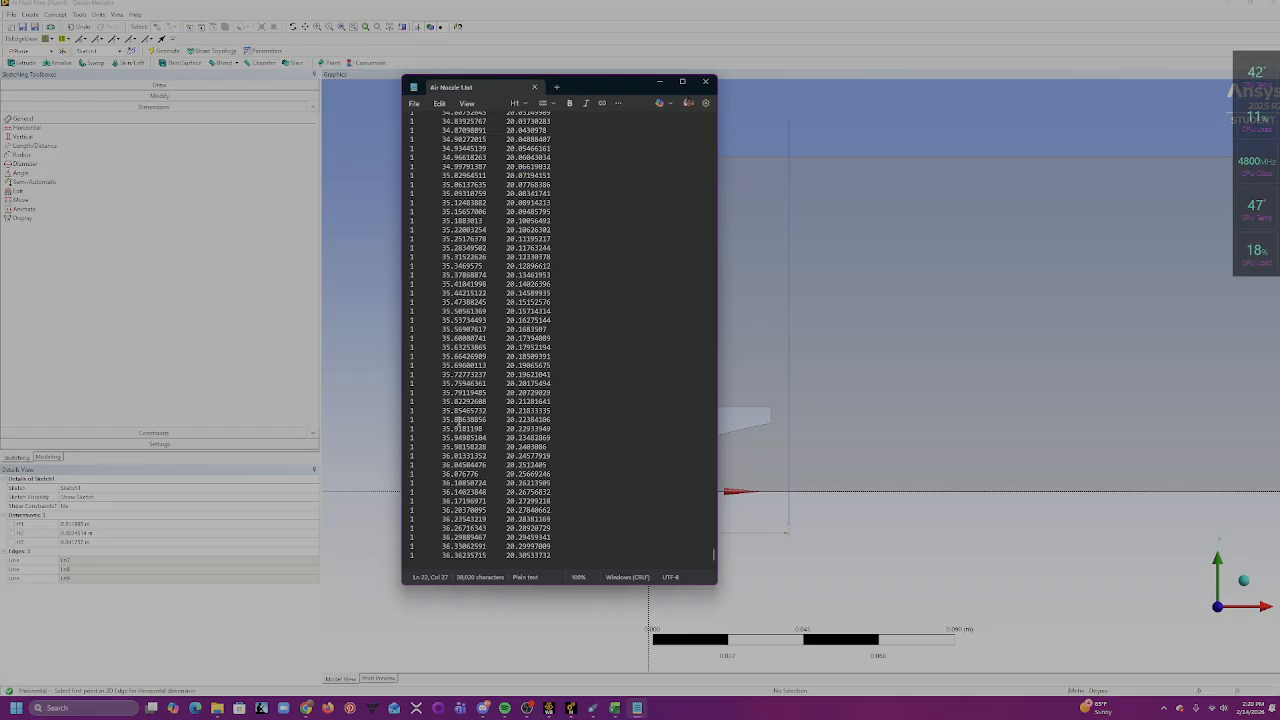
left_click_drag(488, 555, 443, 562)
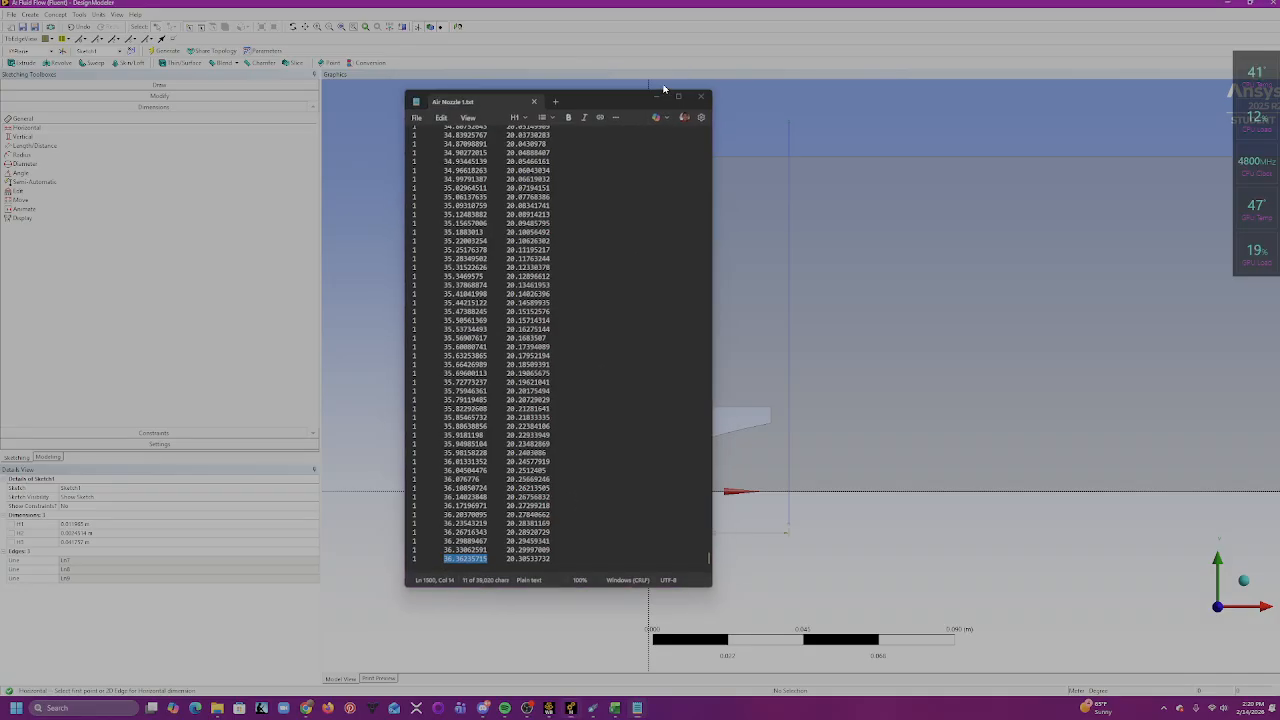
left_click(660, 83)
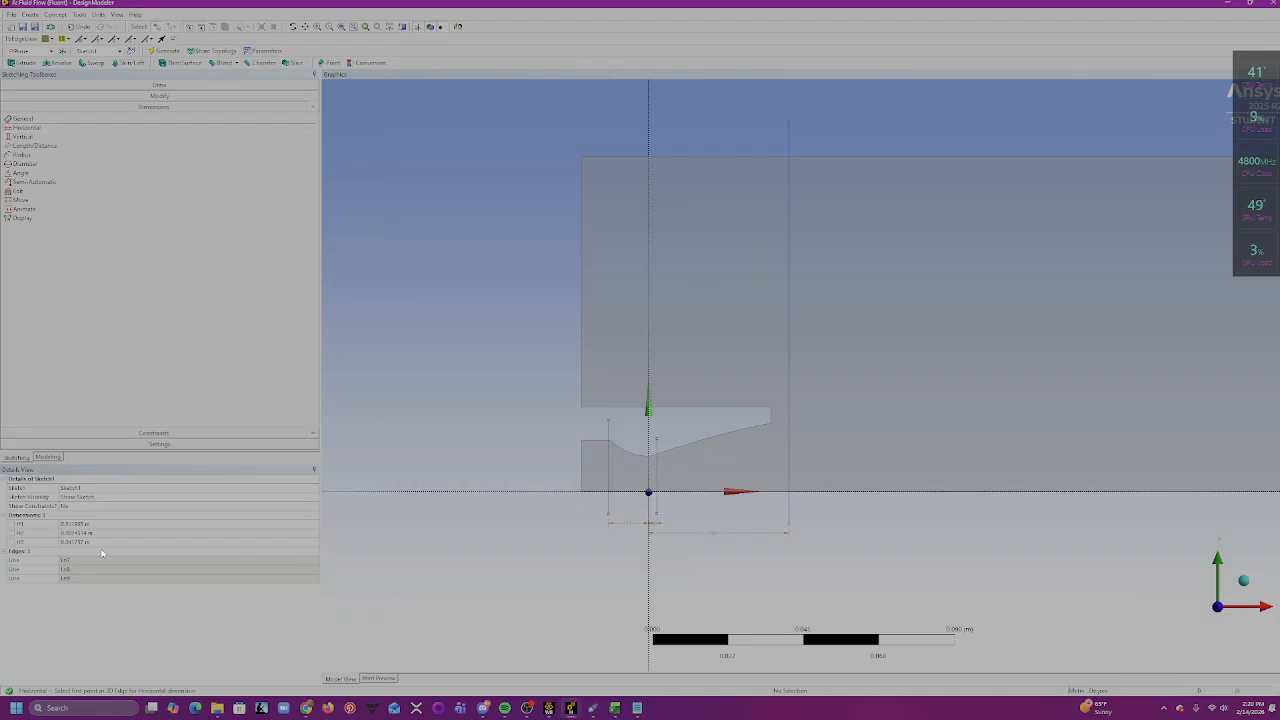
- Set the exit line's horizontal dimension to 0.036362 m so it lines up with the nozzle exit
left_click(78, 541)
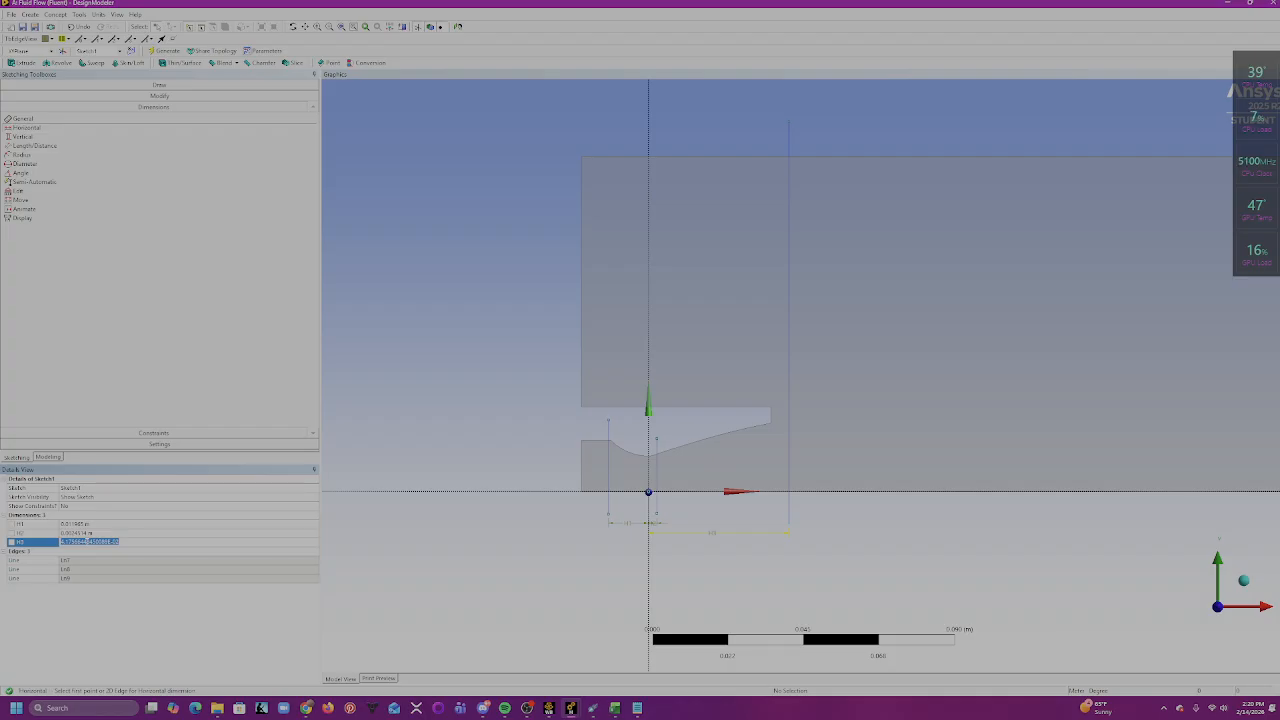
type("36.16235719")
key("Return")
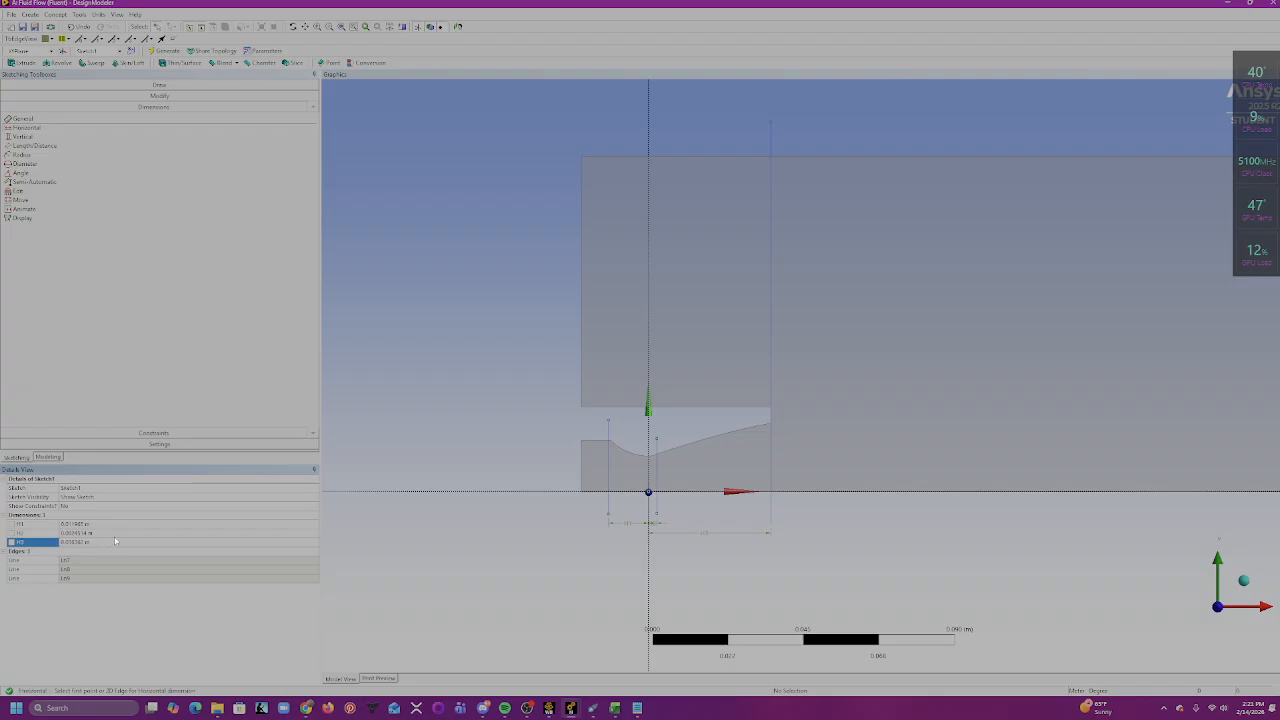
- Switch to the nozzle coordinate file in Notepad and search back from the exit rows towards the throat coordinates
scroll(700, 415, "up", 3)
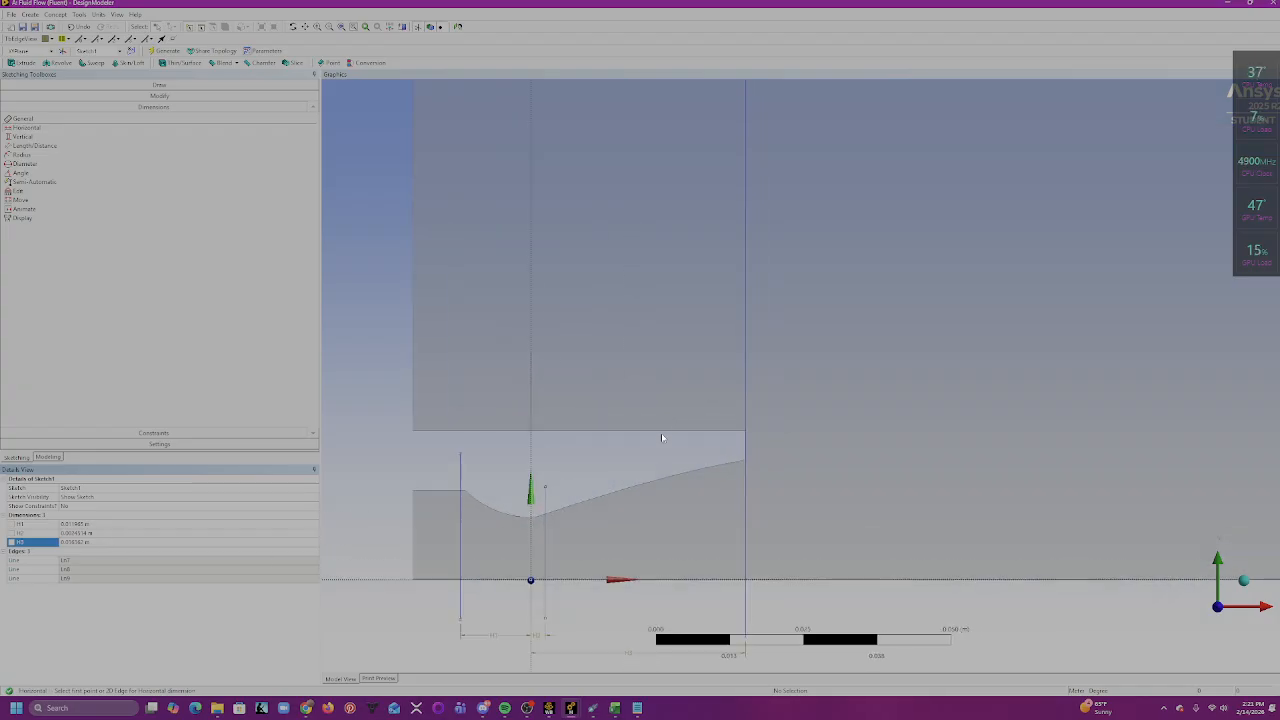
middle_click_drag(753, 421, 871, 377, "ctrl")
scroll(664, 460, "up", 4)
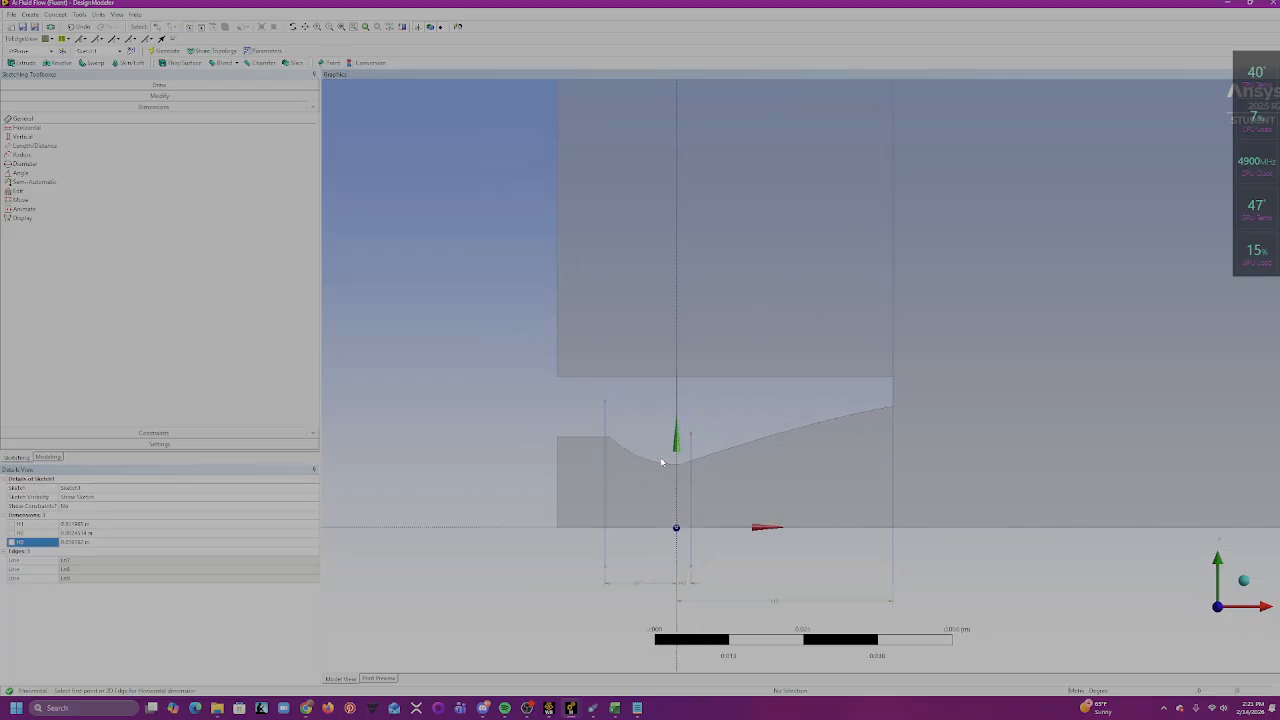
middle_click_drag(821, 506, 843, 411, "ctrl")
scroll(625, 429, "up", 1)
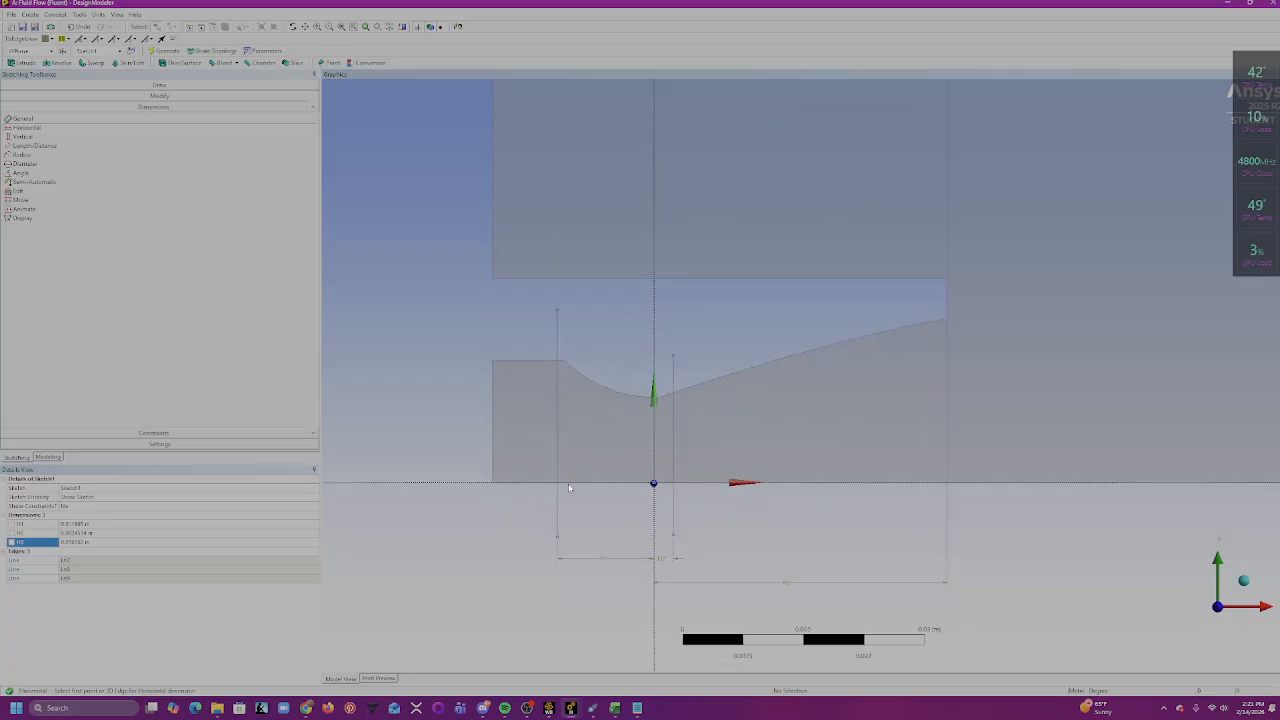
left_click(636, 707)
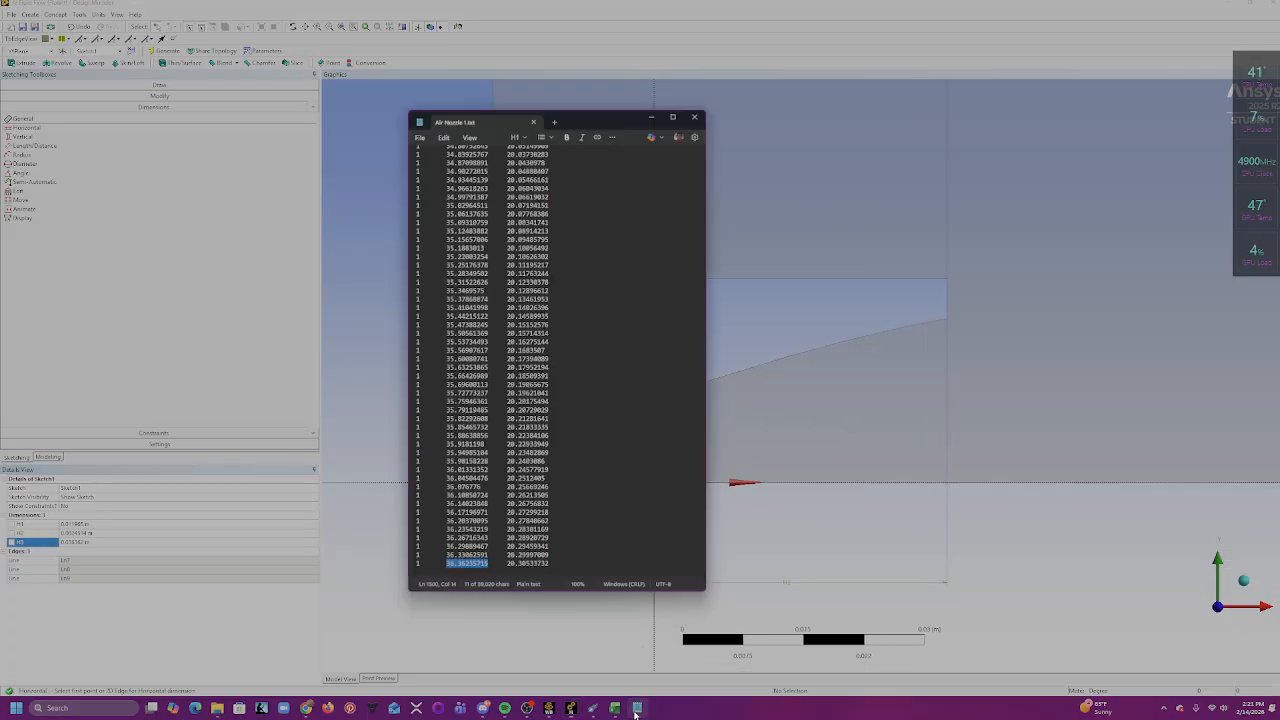
scroll(527, 446, "up", 5)
scroll(527, 446, "down", 20)
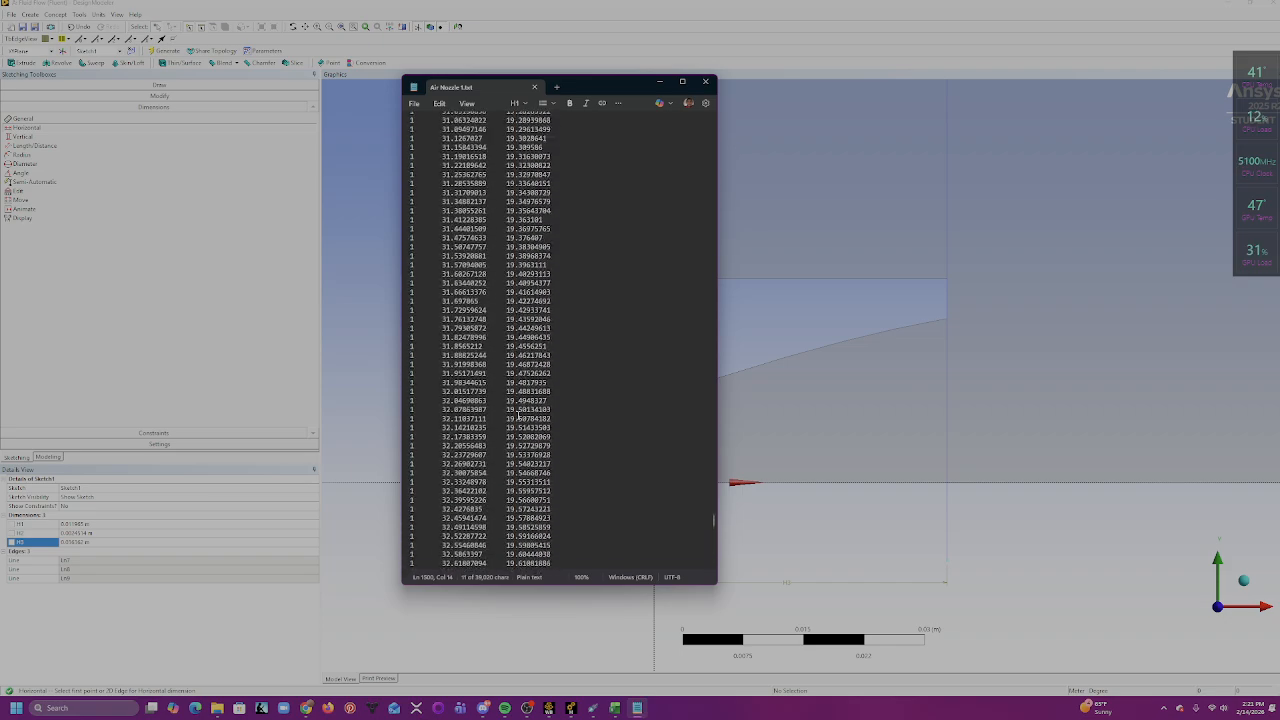
scroll(614, 400, "up", 20)
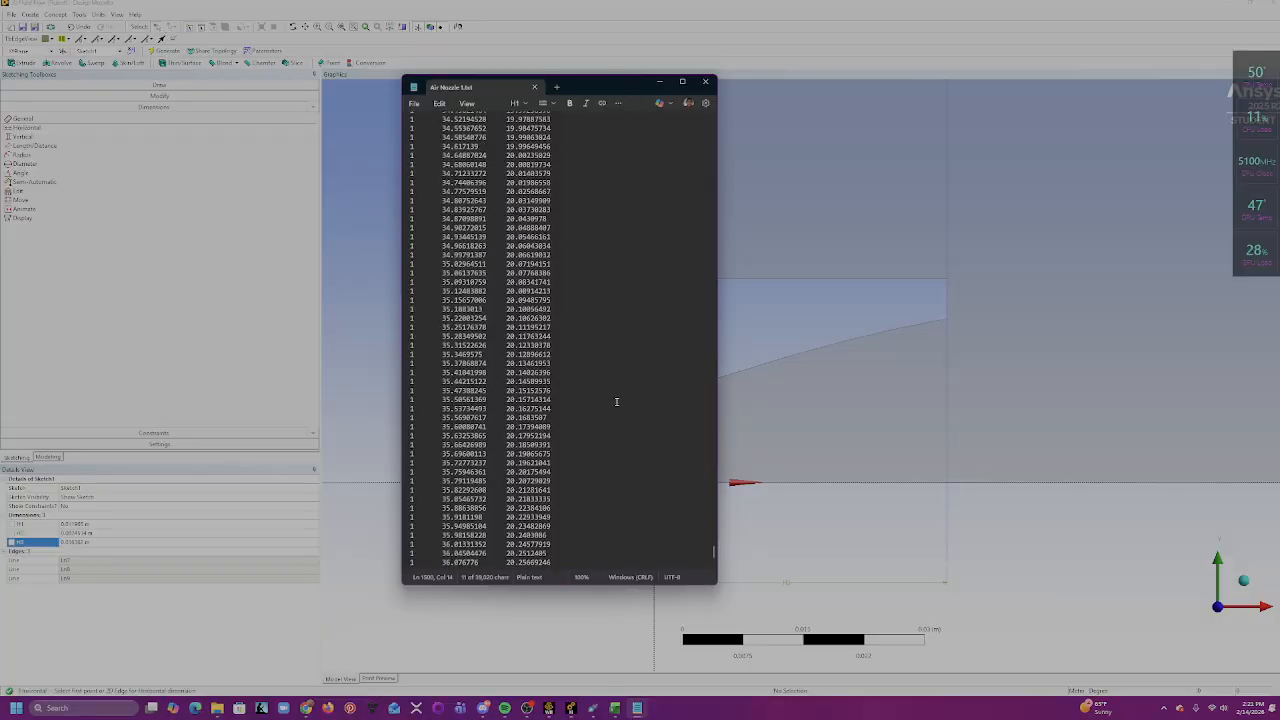
scroll(616, 401, "up", 20)
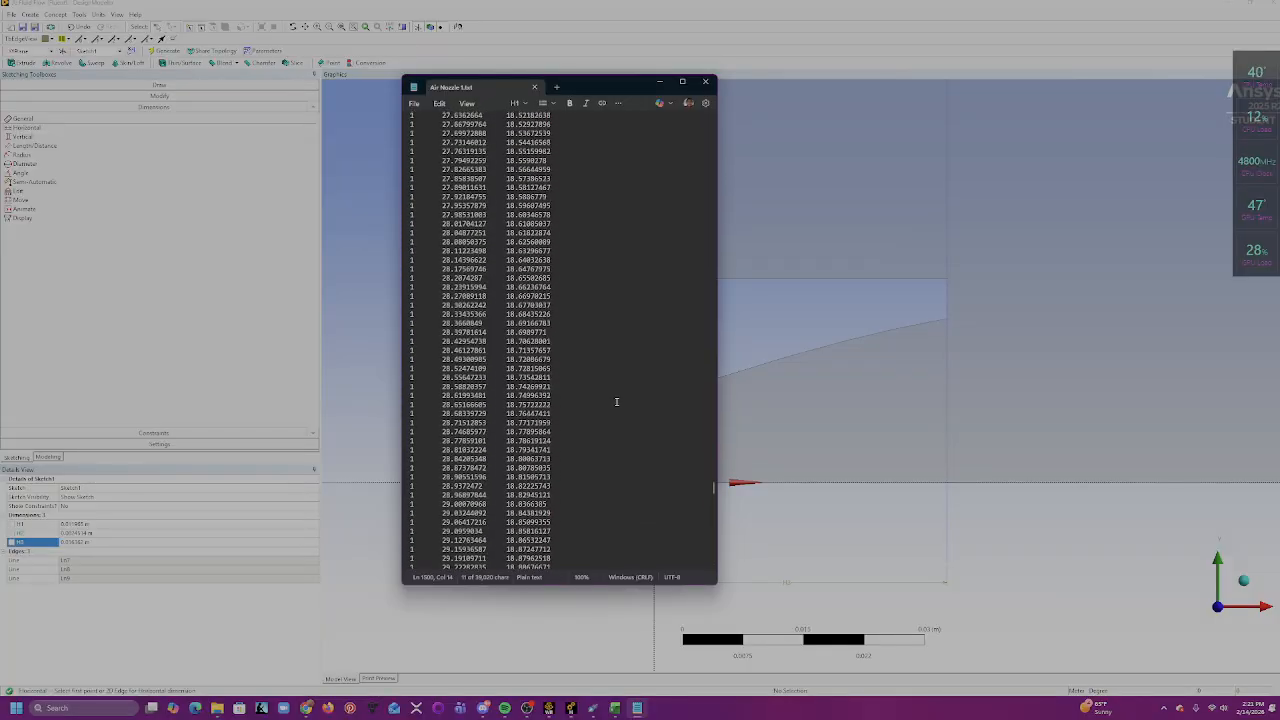
scroll(616, 401, "up", 20)
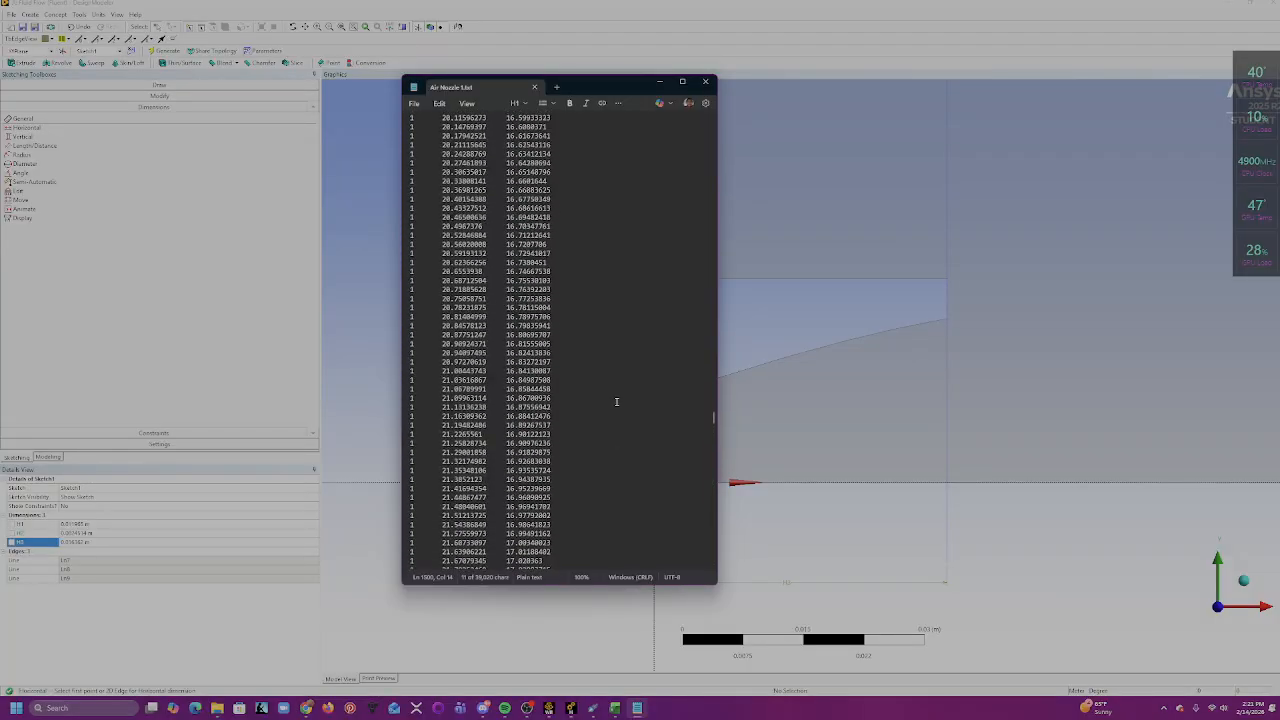
scroll(616, 401, "up", 20)
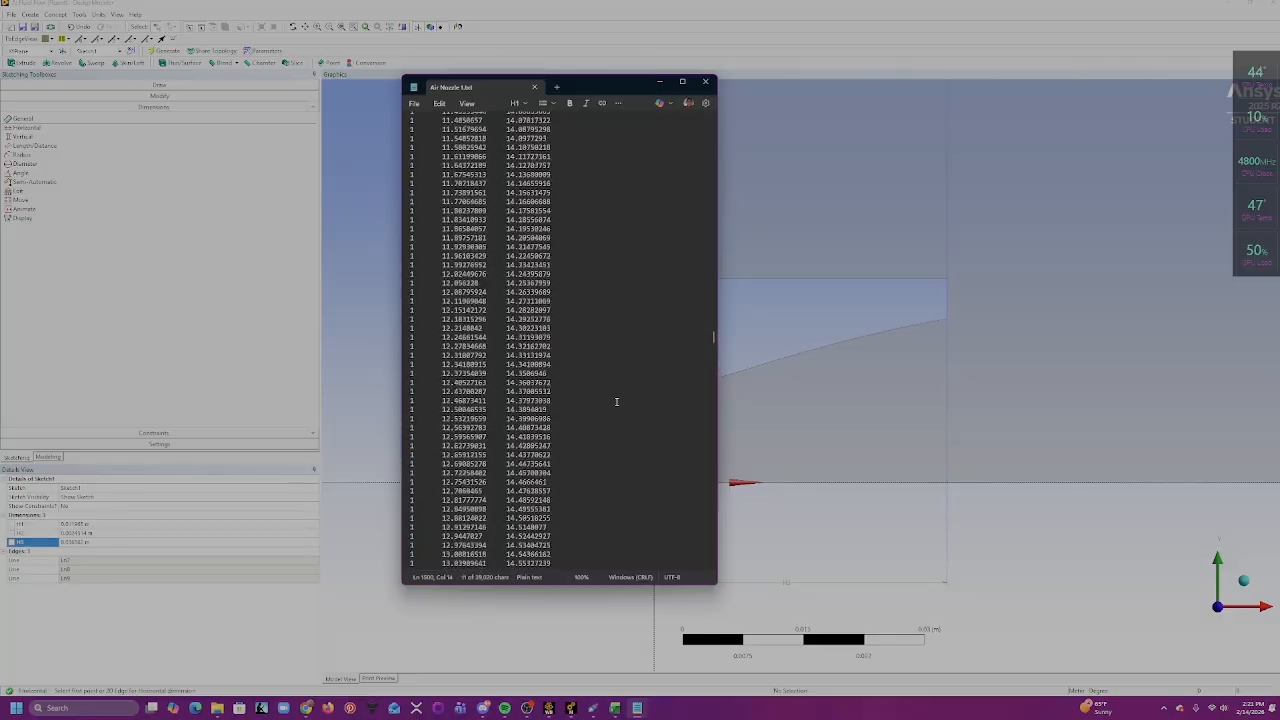
- Switch to the SHOCKWVE Nozzle Designer and look up the throat radius in the nozzle parameters and the Rao Bell Points table
left_click(593, 707)
left_click_drag(548, 140, 748, 134)
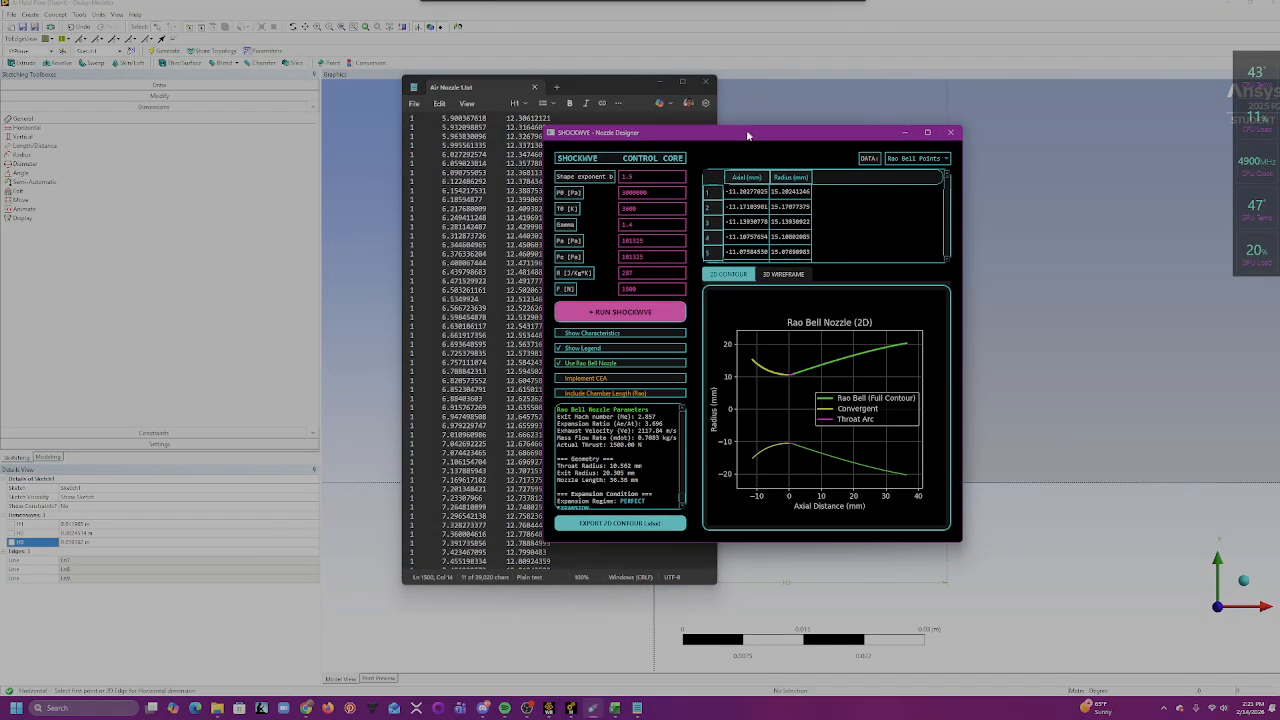
scroll(616, 462, "down", 1)
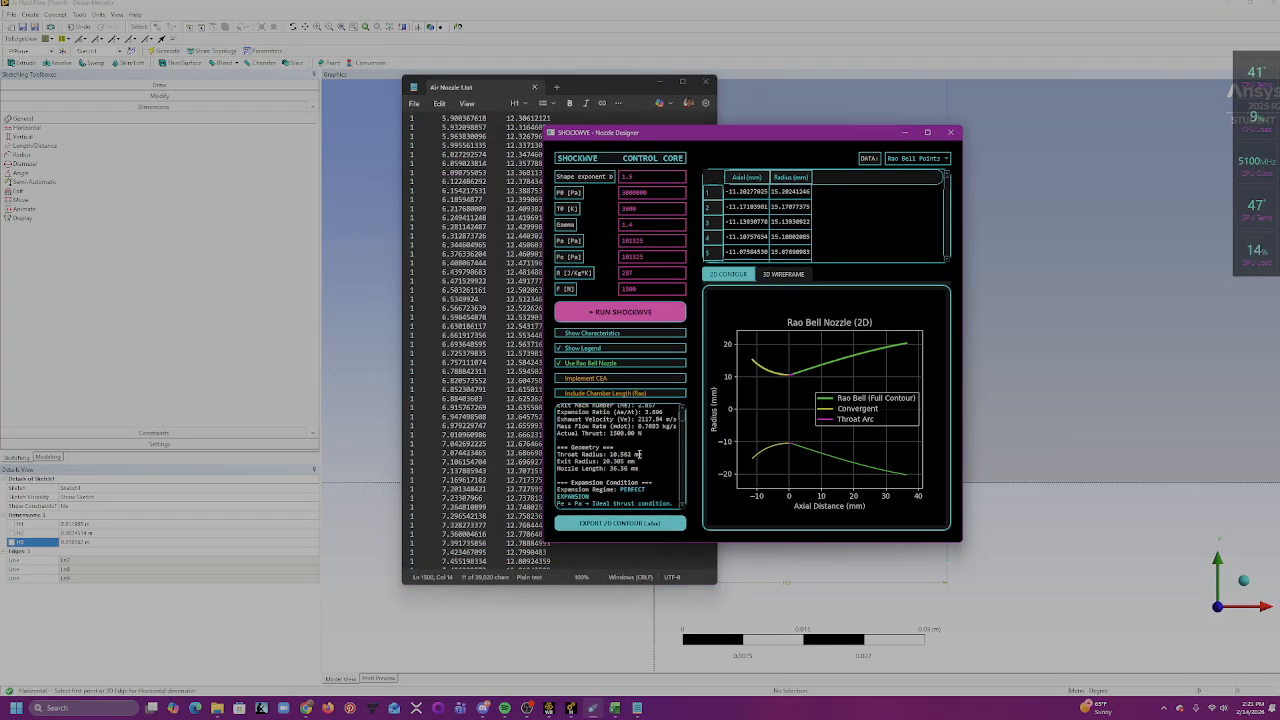
scroll(645, 466, "up", 1)
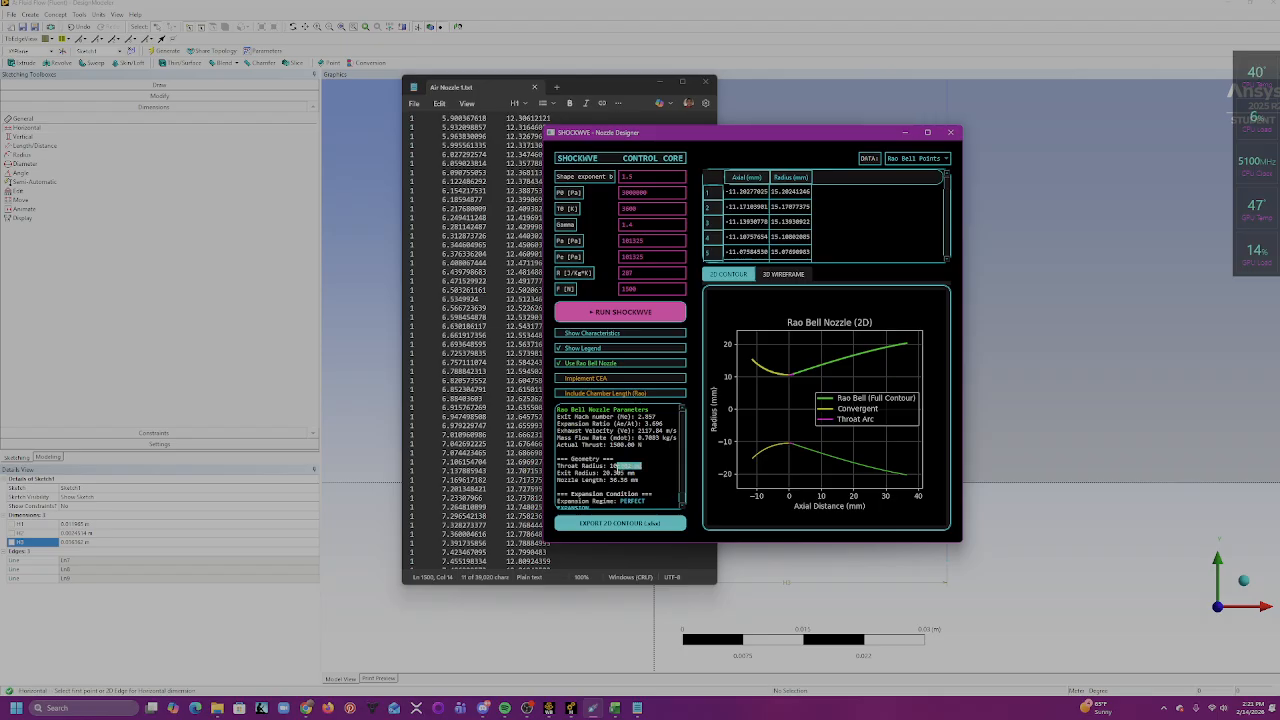
left_click_drag(617, 469, 616, 468)
left_click(812, 208)
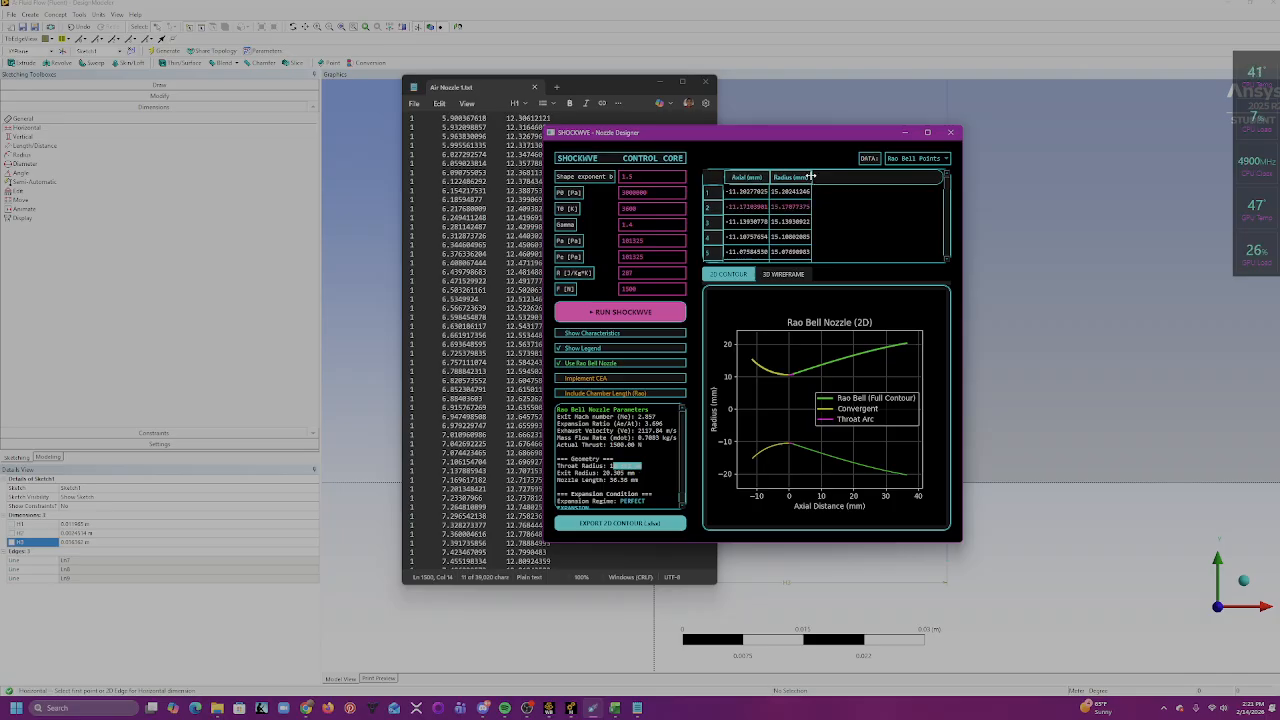
scroll(808, 215, "down", 12)
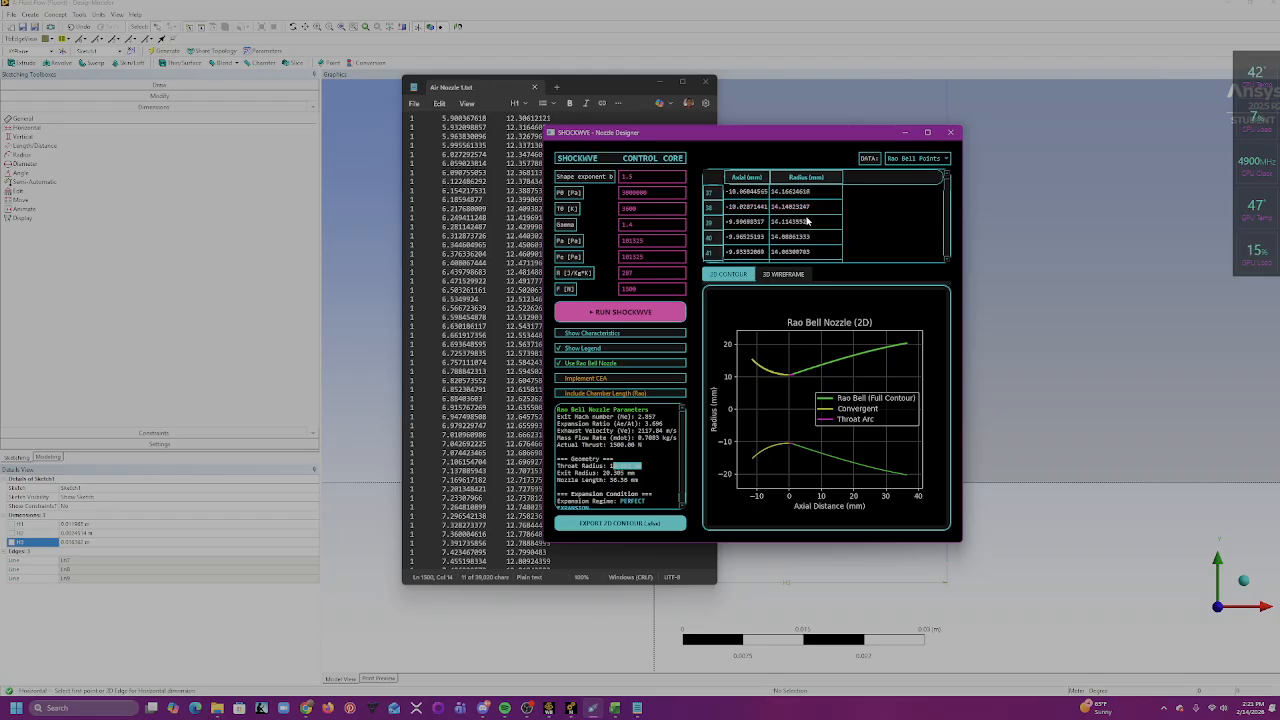
scroll(808, 221, "down", 20)
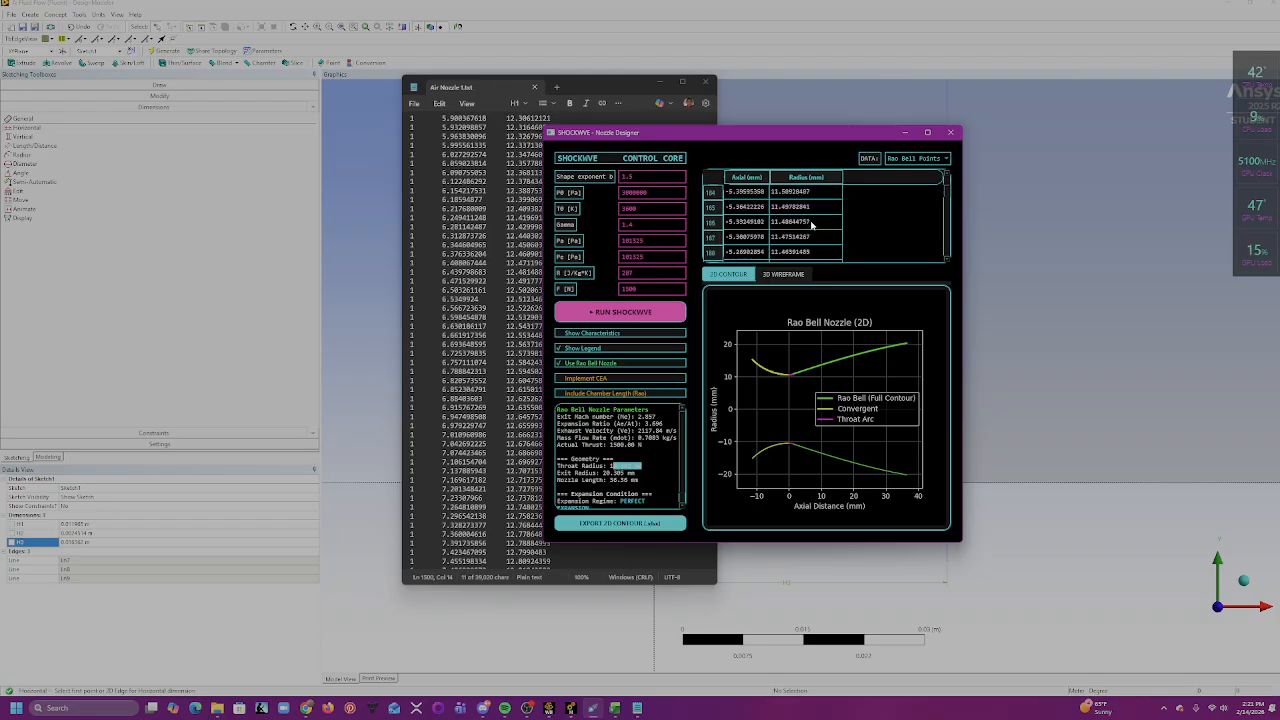
scroll(812, 224, "down", 20)
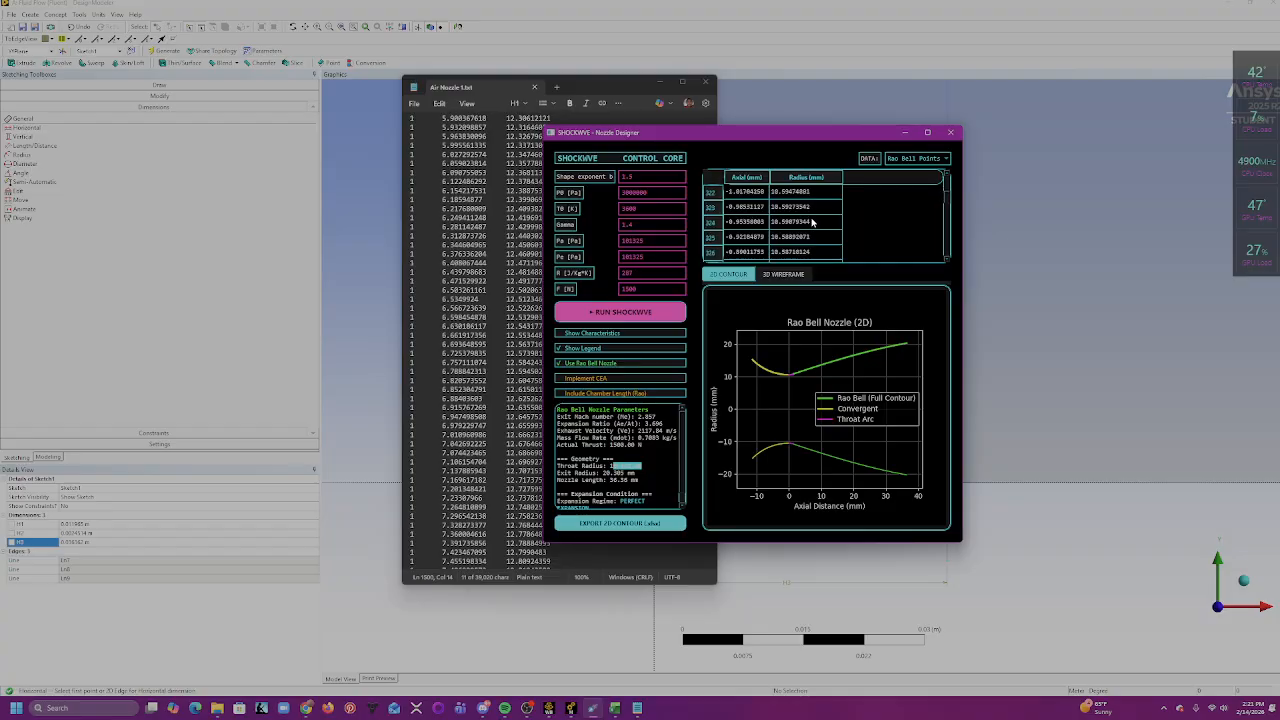
scroll(812, 221, "down", 20)
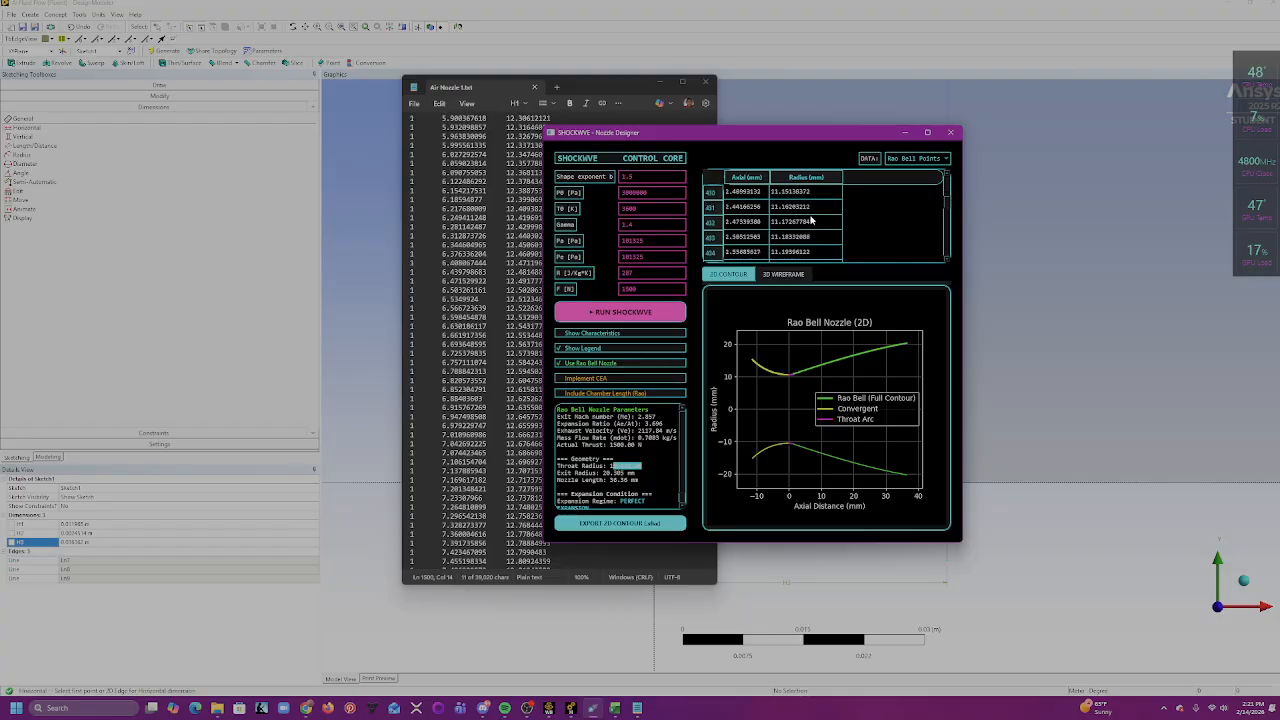
left_click(904, 133)
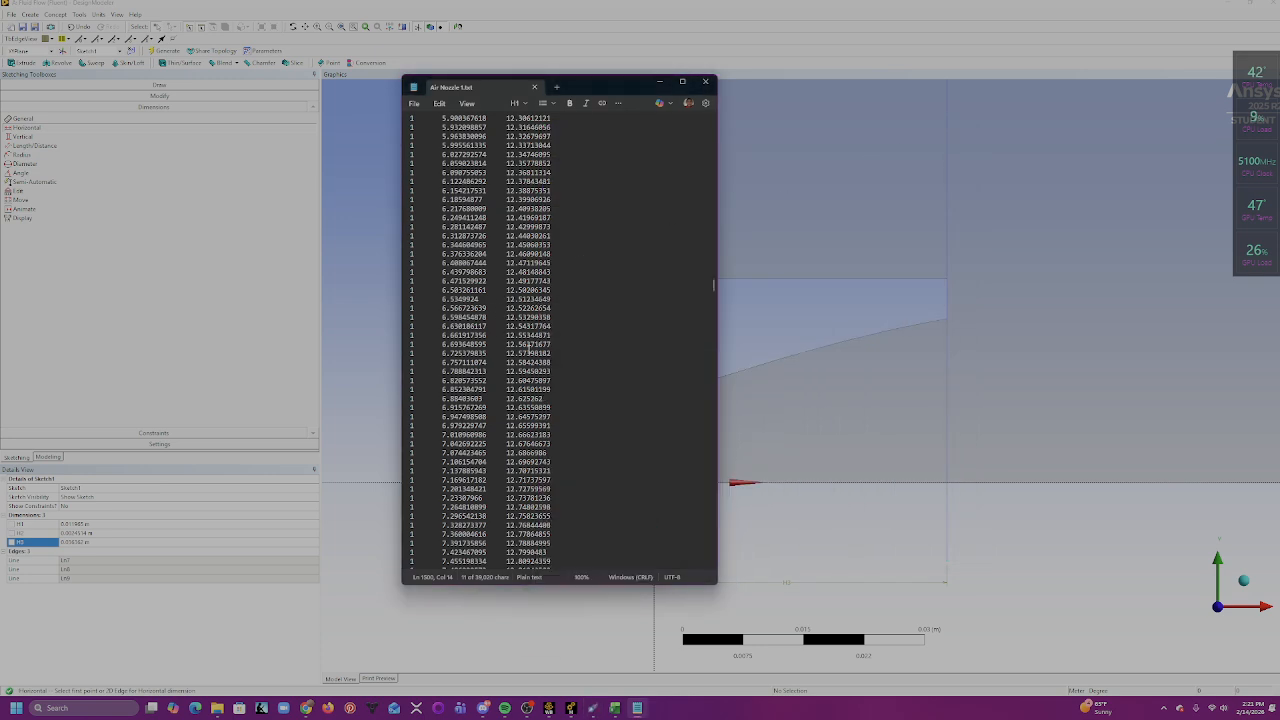
- Find the throat row with the smallest radius in the Notepad coordinate file and select its x-coordinate
scroll(530, 345, "up", 12)
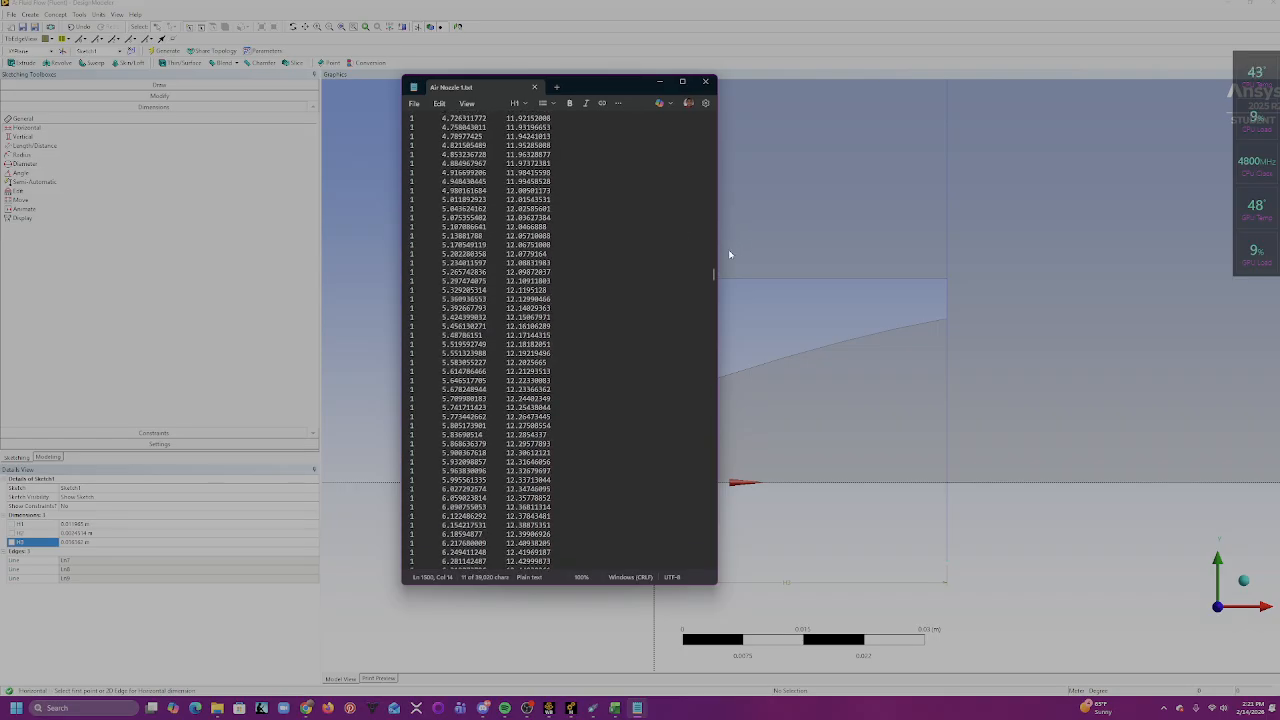
left_click_drag(713, 275, 711, 228)
scroll(546, 218, "up", 2)
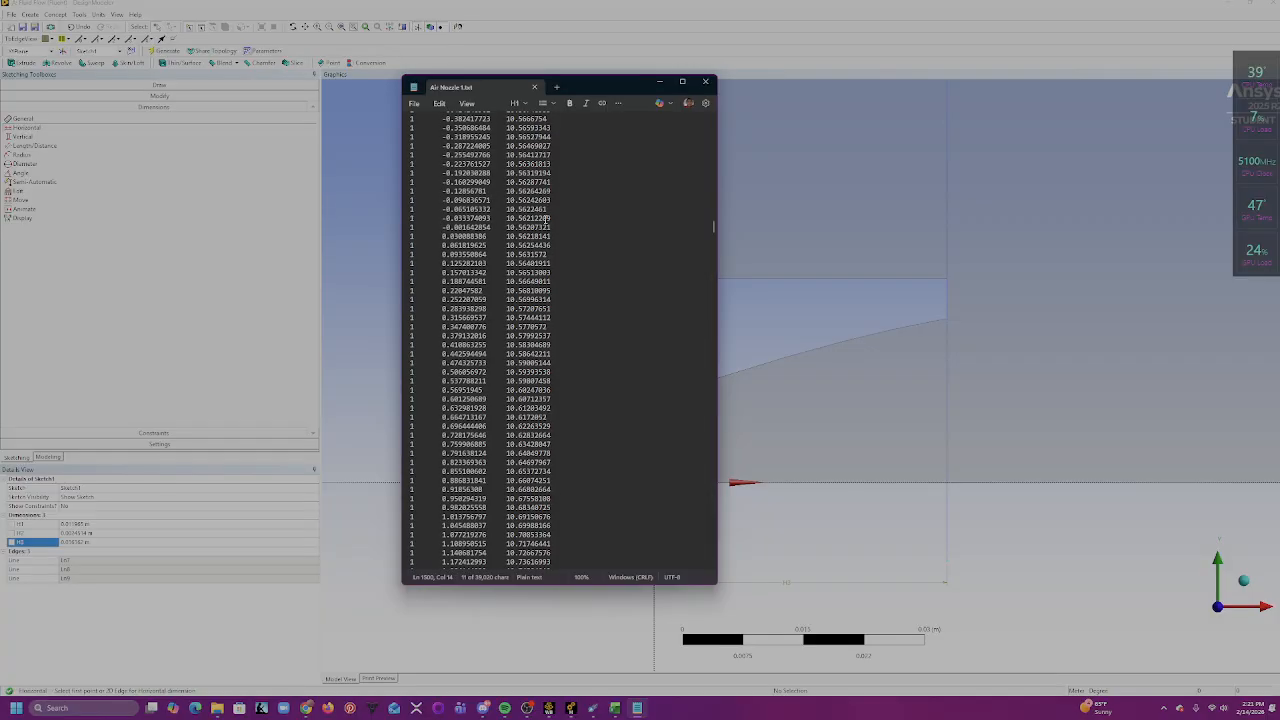
double_click(537, 228)
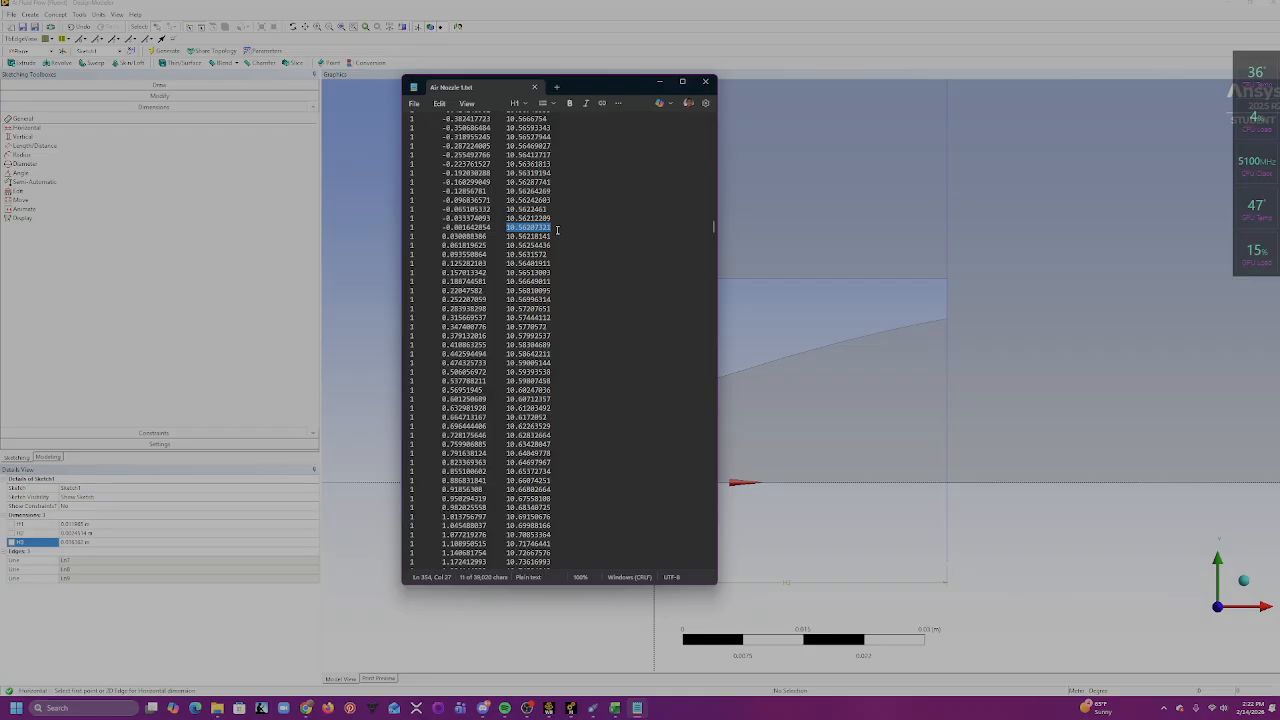
left_click(550, 231)
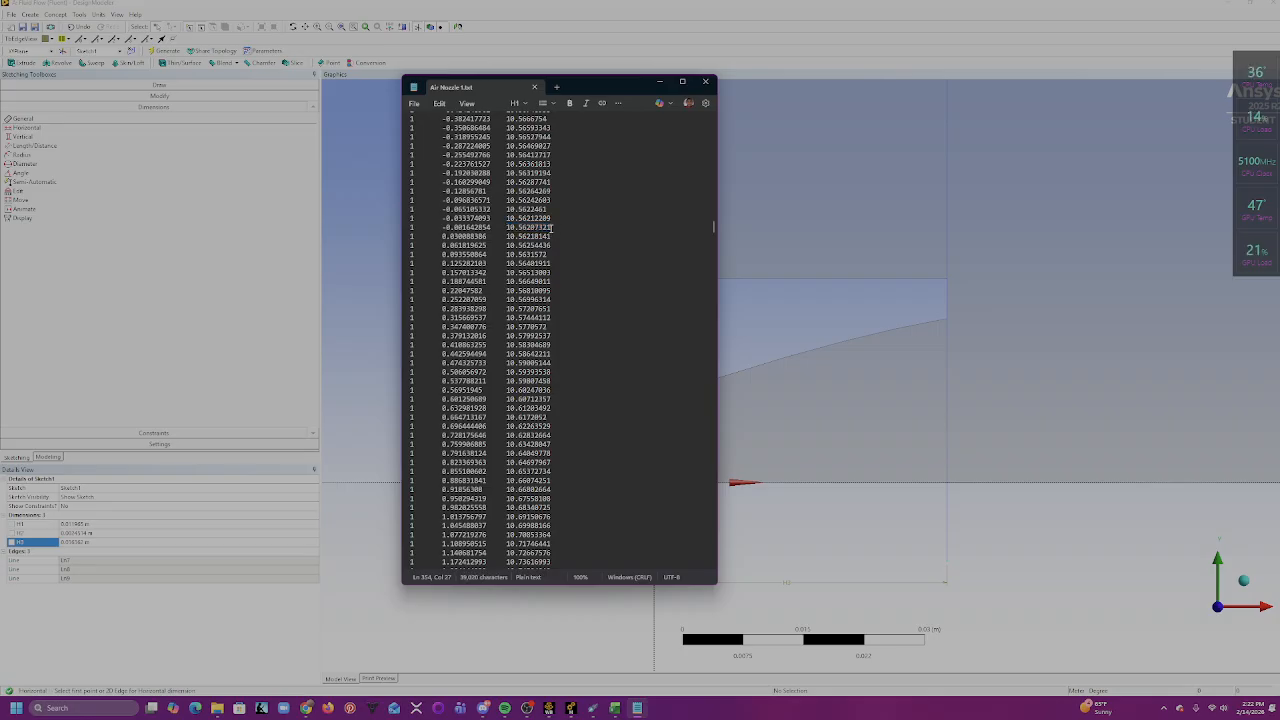
left_click_drag(551, 229, 446, 228)
double_click(490, 230)
left_click(490, 231)
left_click(484, 230)
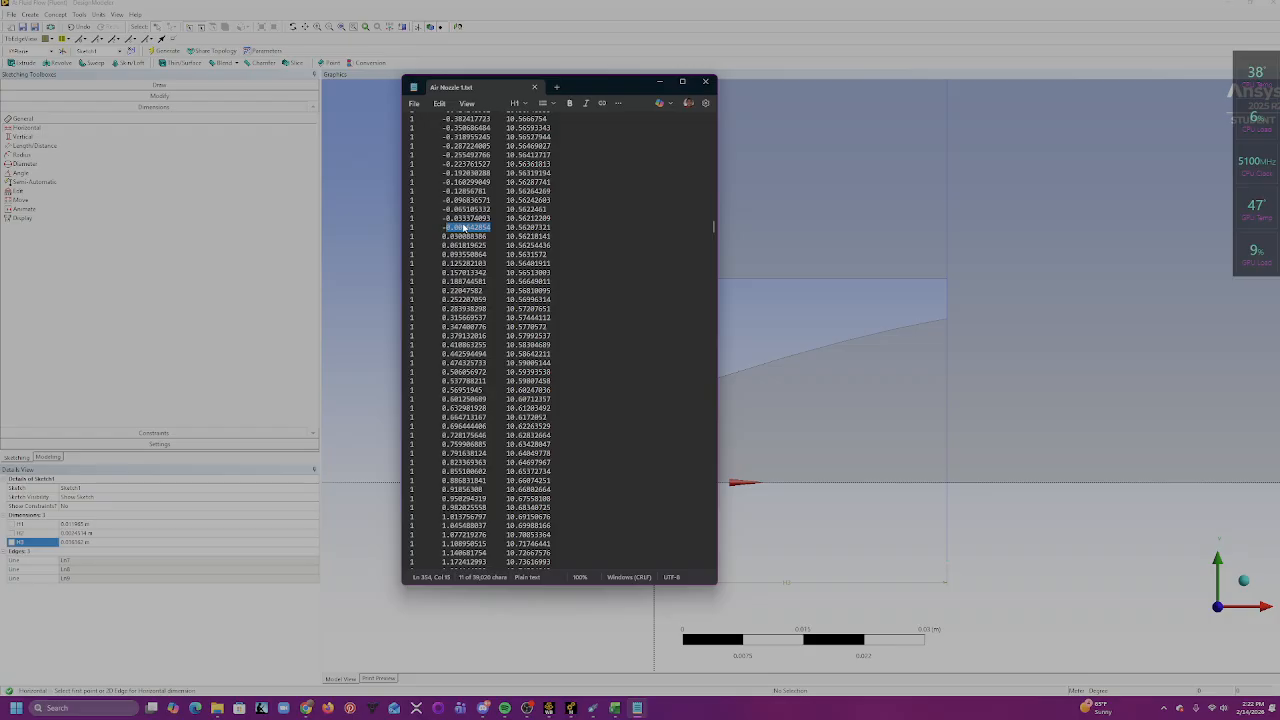
left_click(445, 230)
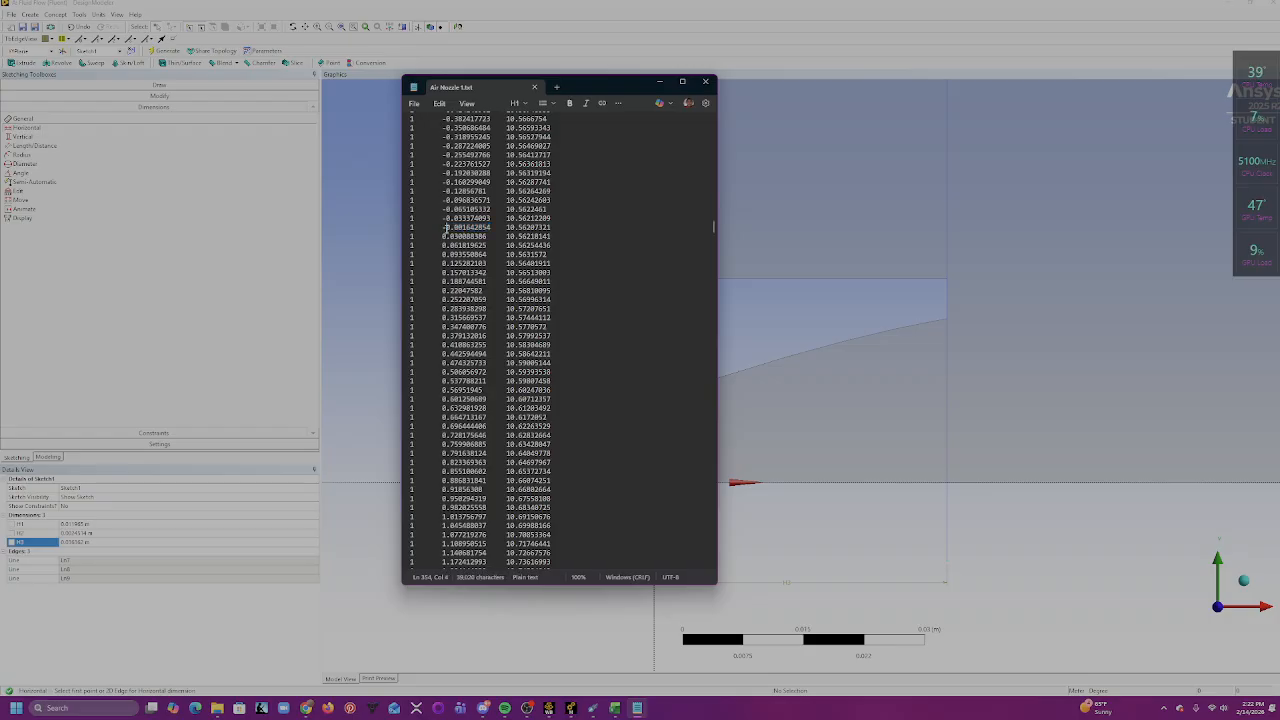
left_click_drag(443, 229, 493, 231)
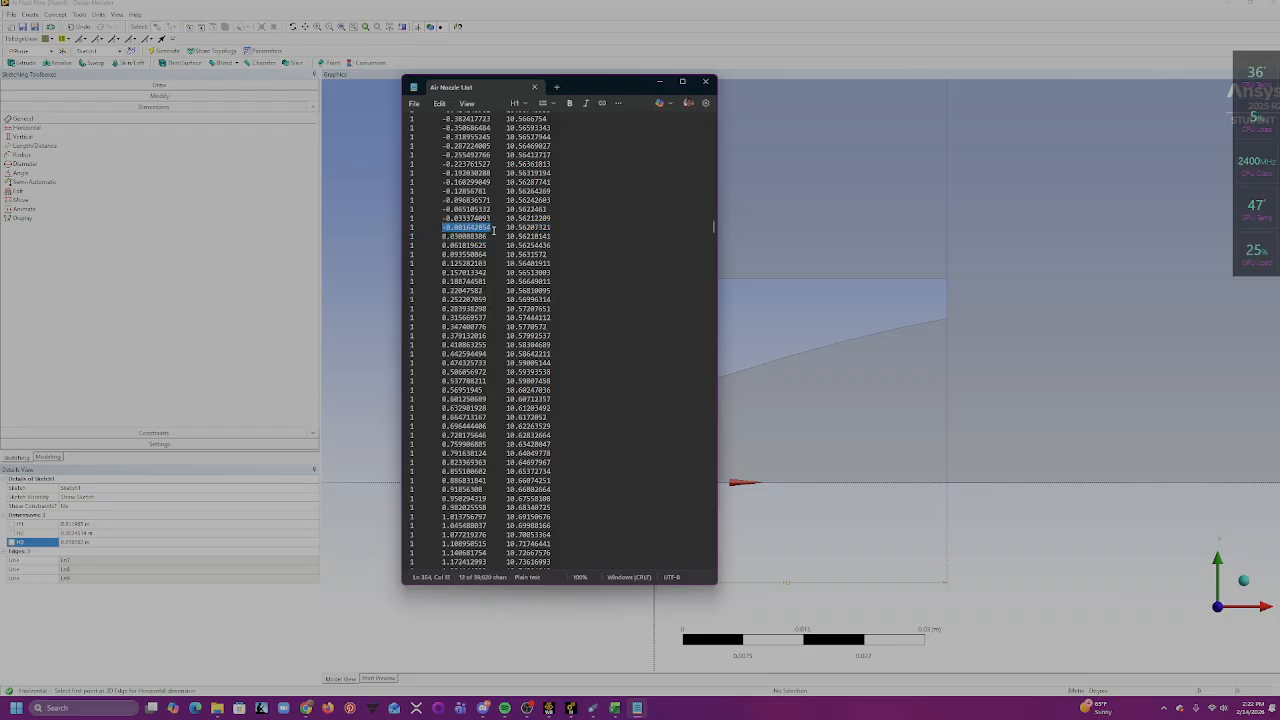
- Switch back to DesignModeler and set the throat line's horizontal dimension to 0.001642854 mm
left_click(88, 532)
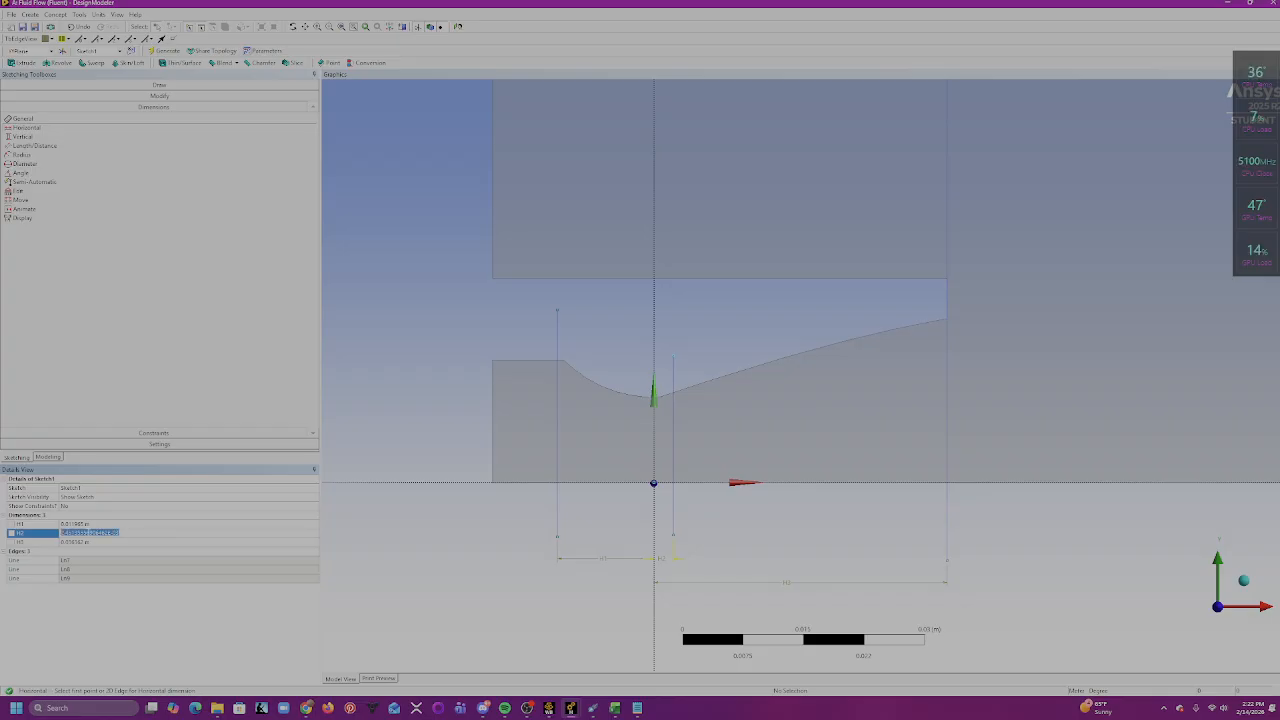
type("0.007642814")
key("Return")
scroll(660, 420, "up", 6)
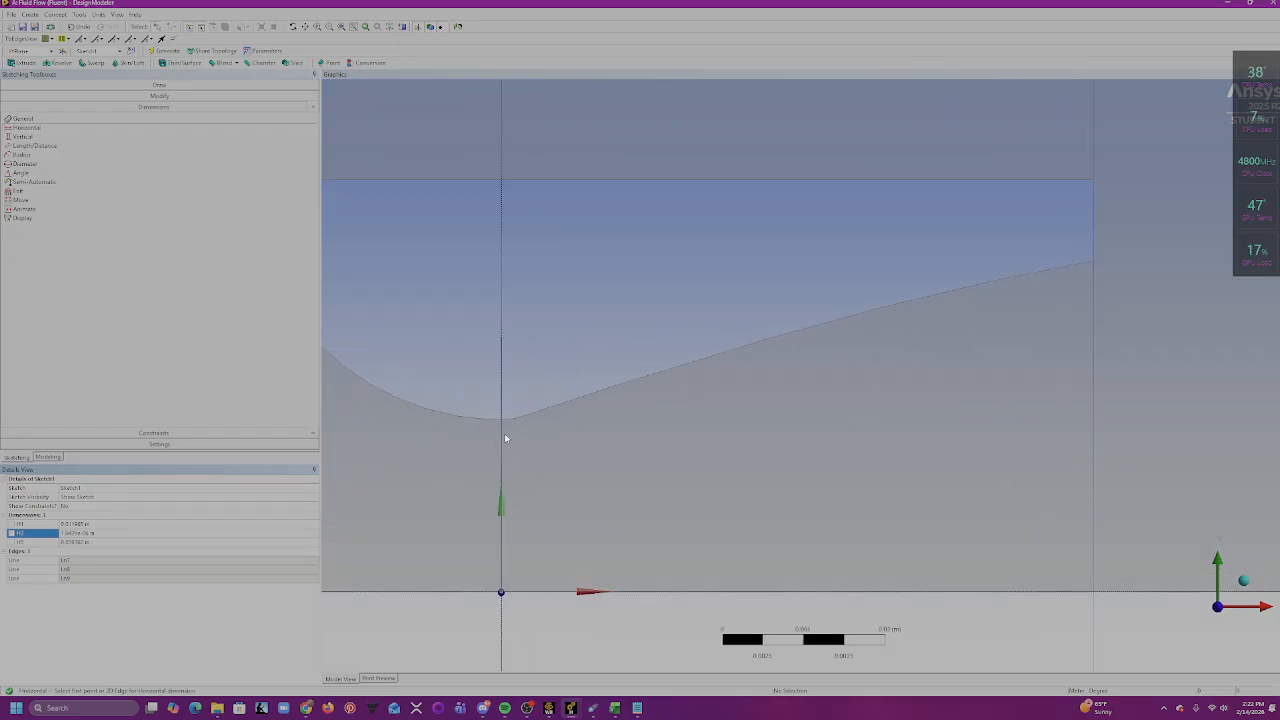
scroll(565, 410, "down", 2)
scroll(589, 400, "down", 2)
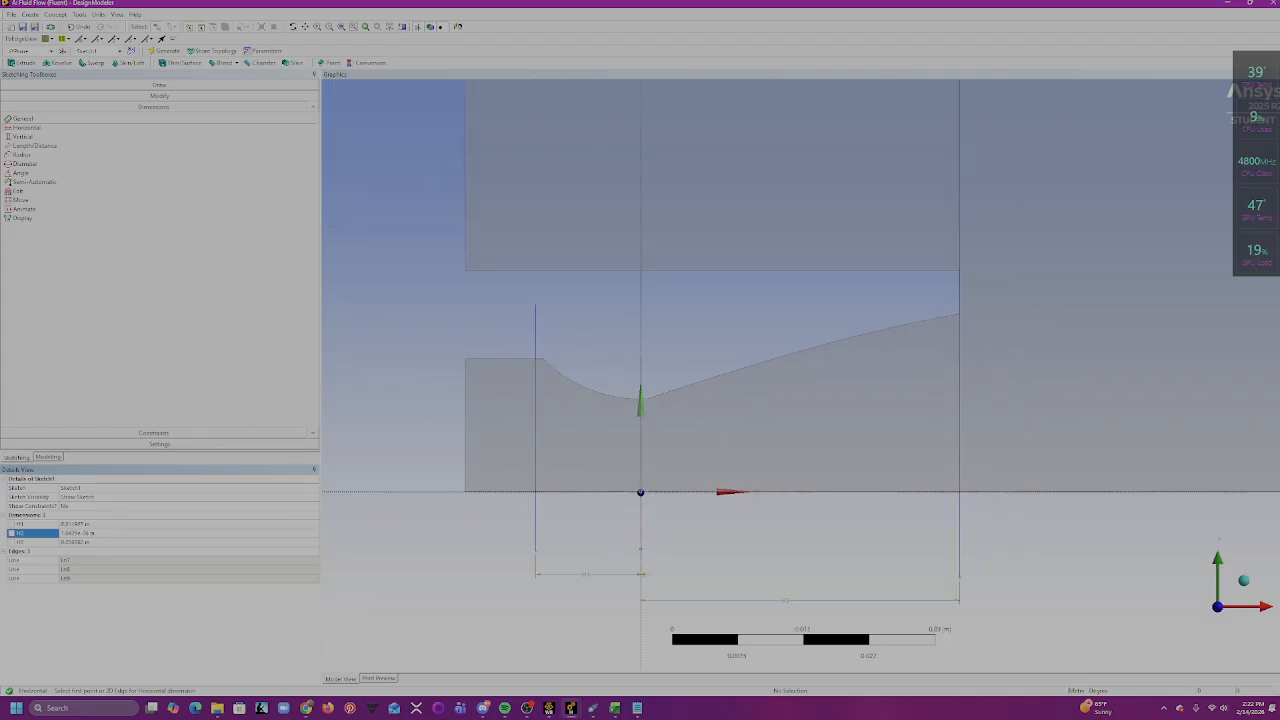
- Switch to the Notepad coordinate file and look up the x-coordinate of the contraction's start in the first row
left_click(80, 524)
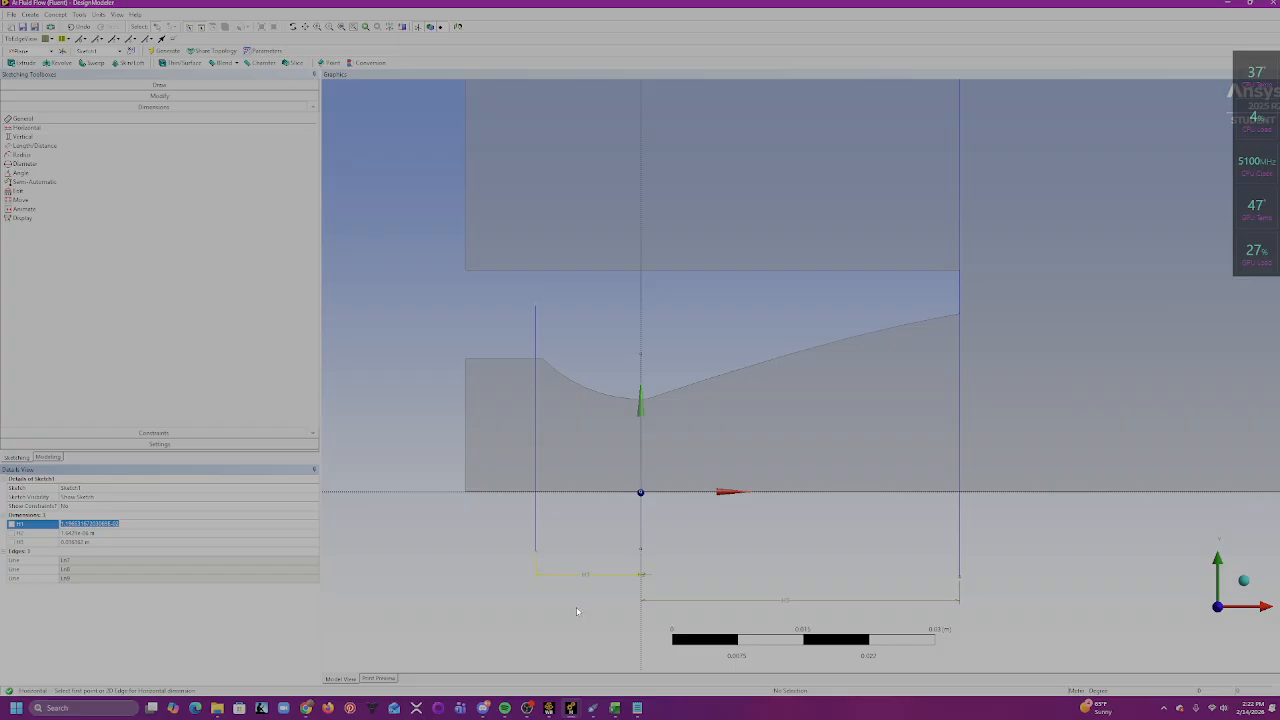
left_click(637, 708)
scroll(714, 222, "up", 5)
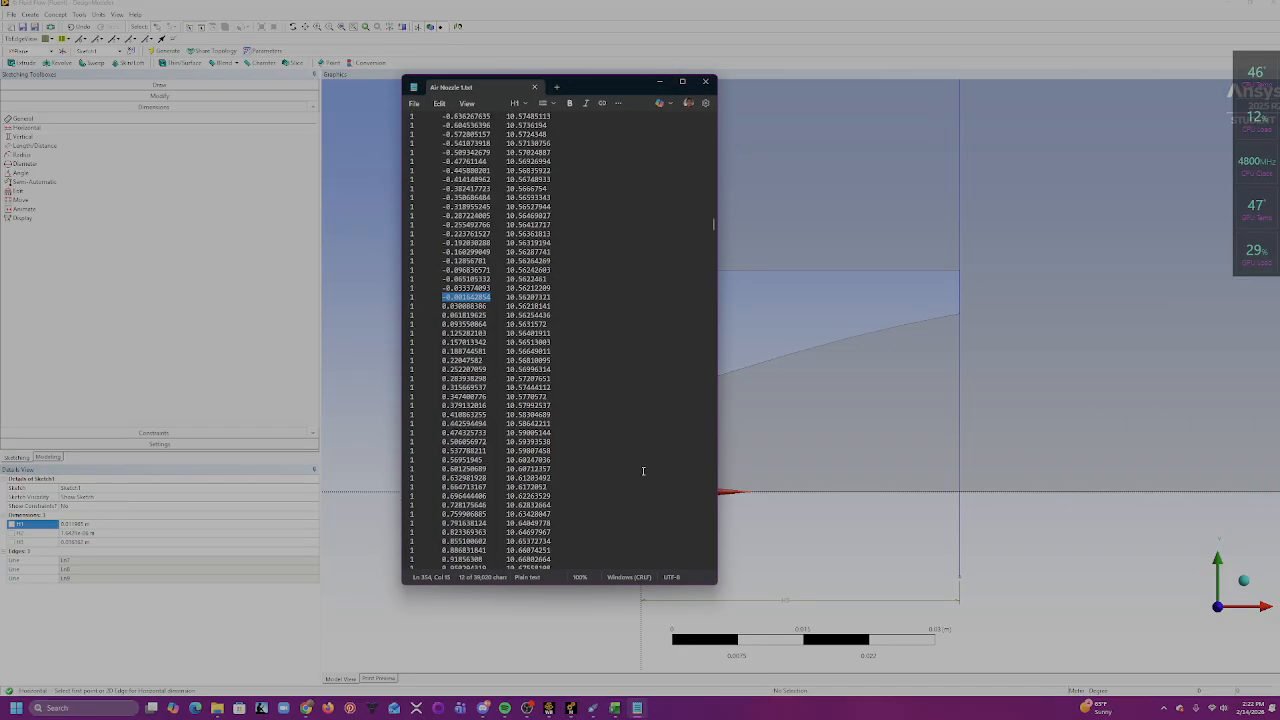
left_click_drag(711, 220, 714, 129)
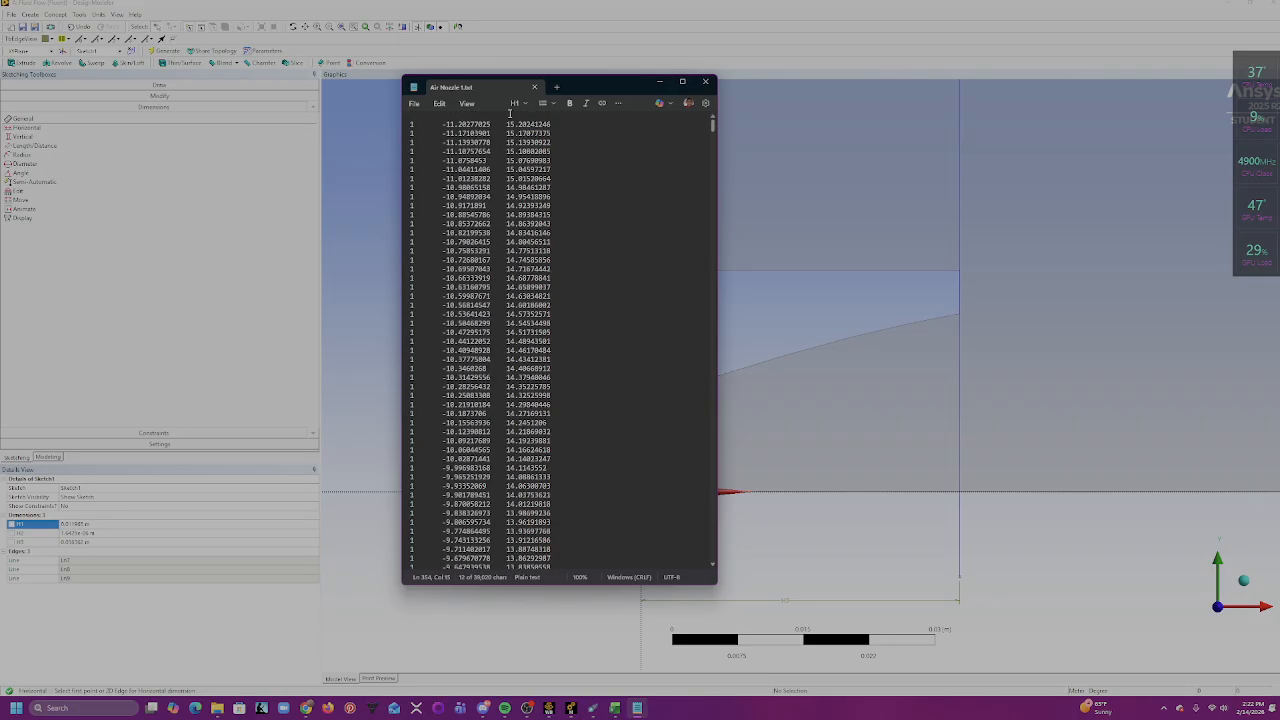
left_click_drag(490, 124, 449, 126)
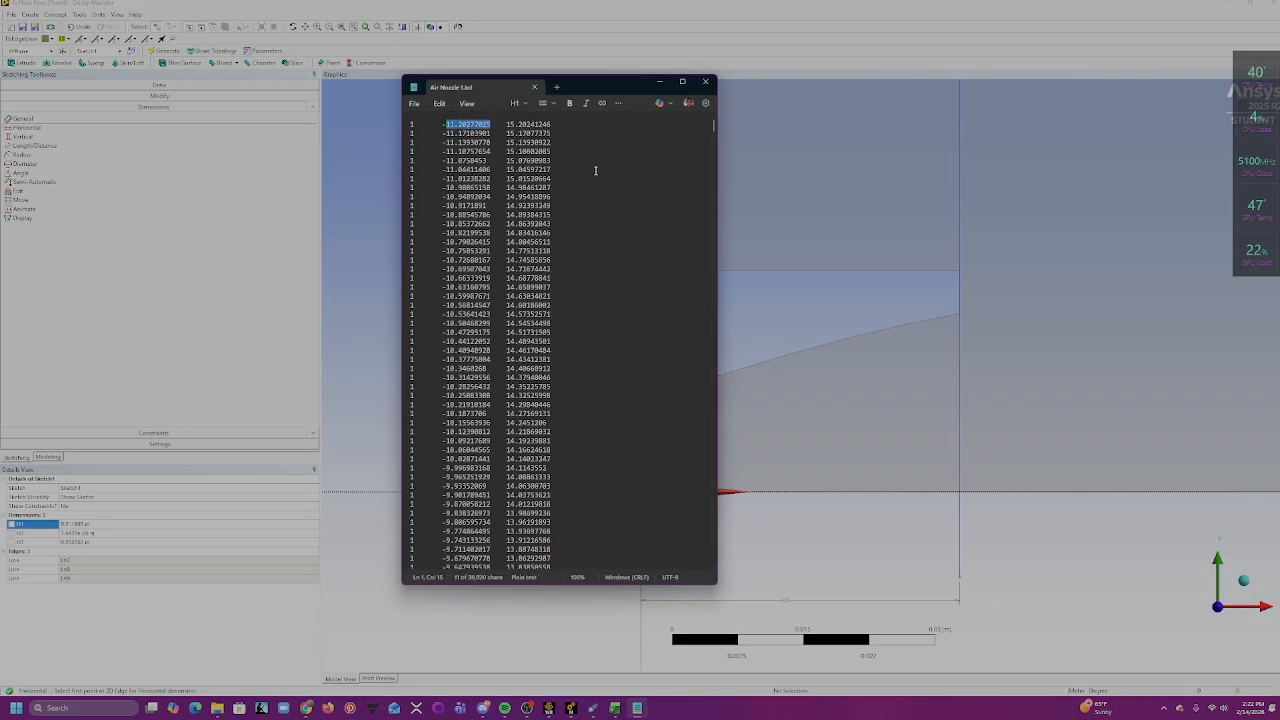
left_click(661, 83)
- Set the horizontal dimension of the line at the start of the contraction to 11.20277025 mm
left_click(111, 524)
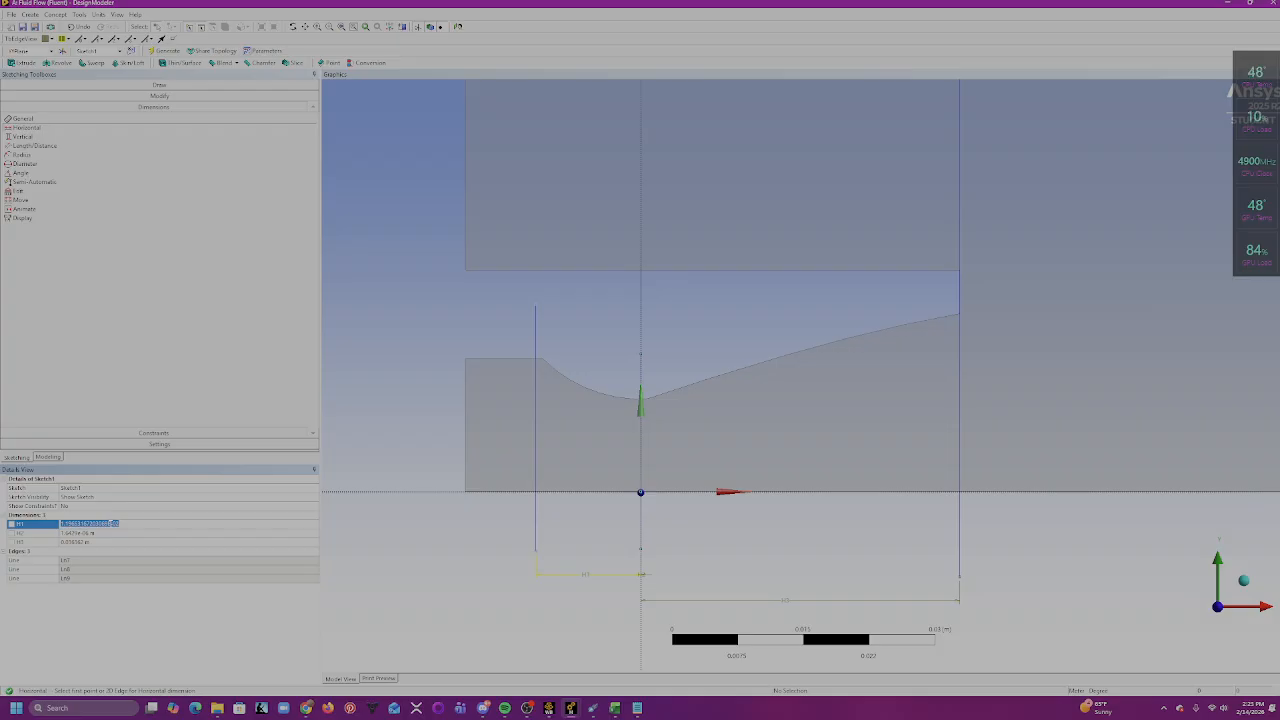
type("11.38277826")
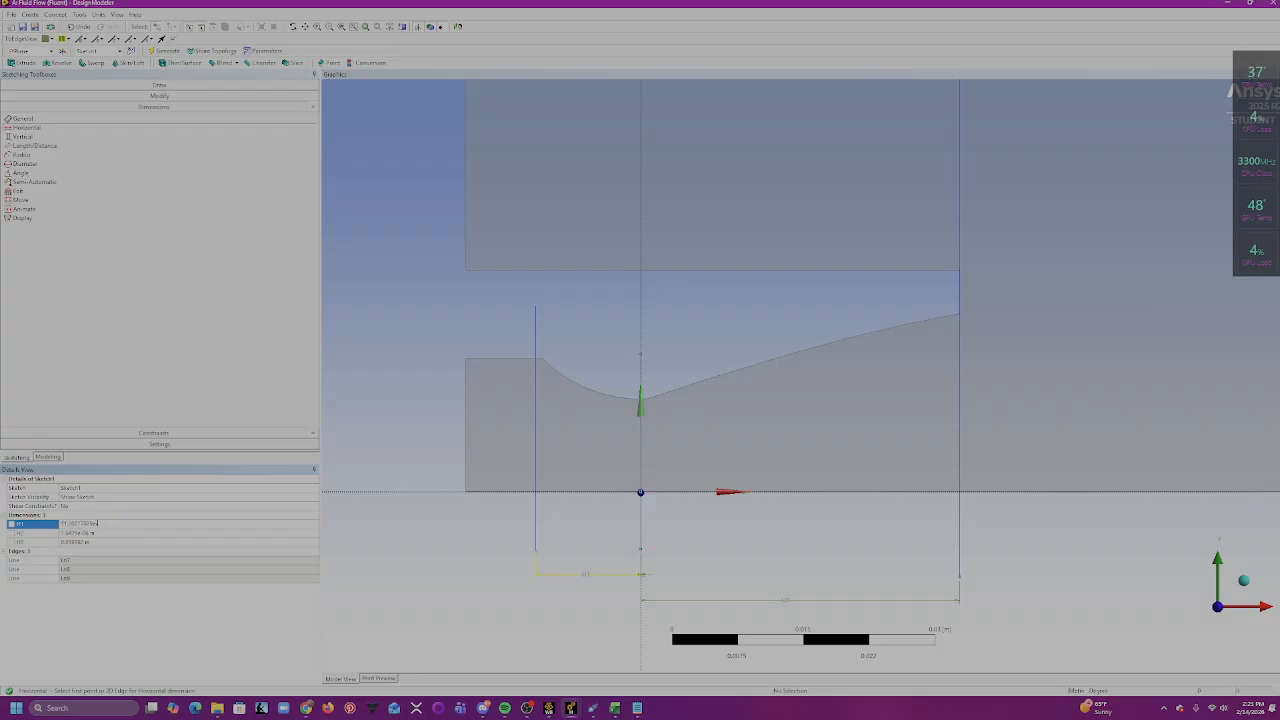
key("Return")
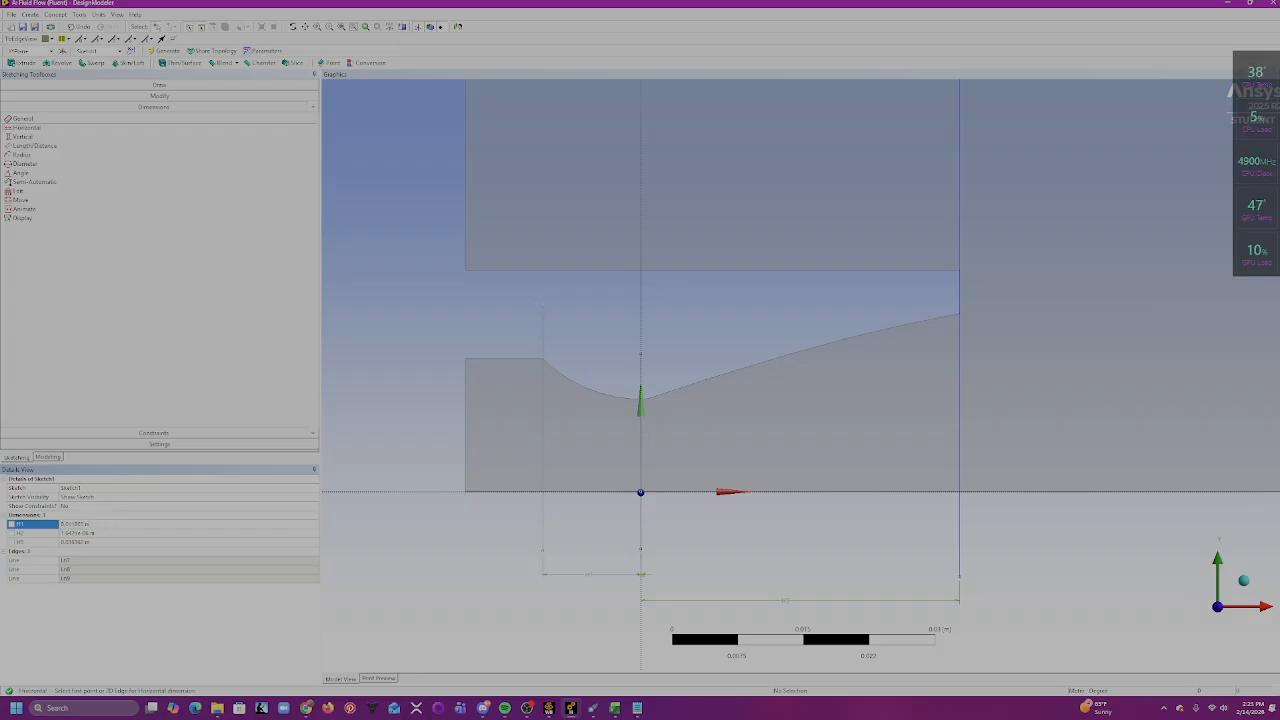
- Examine how the vertical dividing lines align with the nozzle contour, checking the exit line closely against the nozzle's exit edge
scroll(578, 236, "up", 3)
scroll(578, 232, "down", 6)
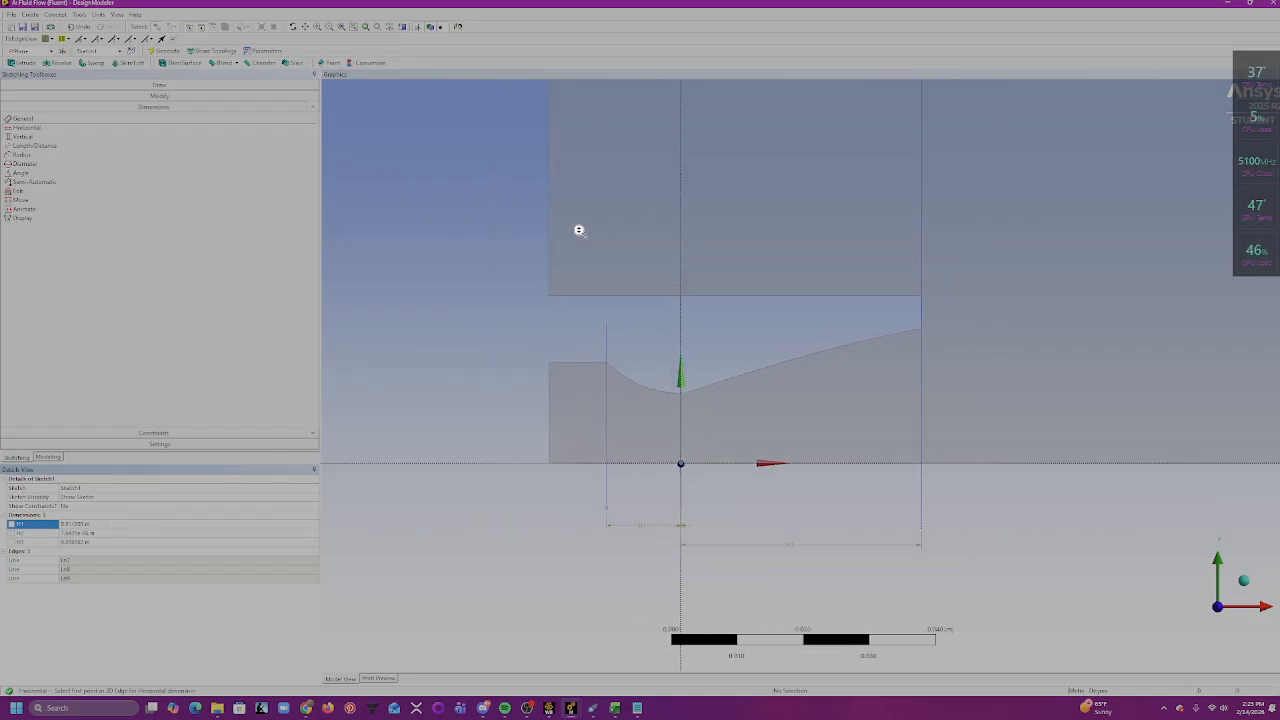
scroll(1041, 265, "up", 5)
scroll(1042, 266, "down", 6)
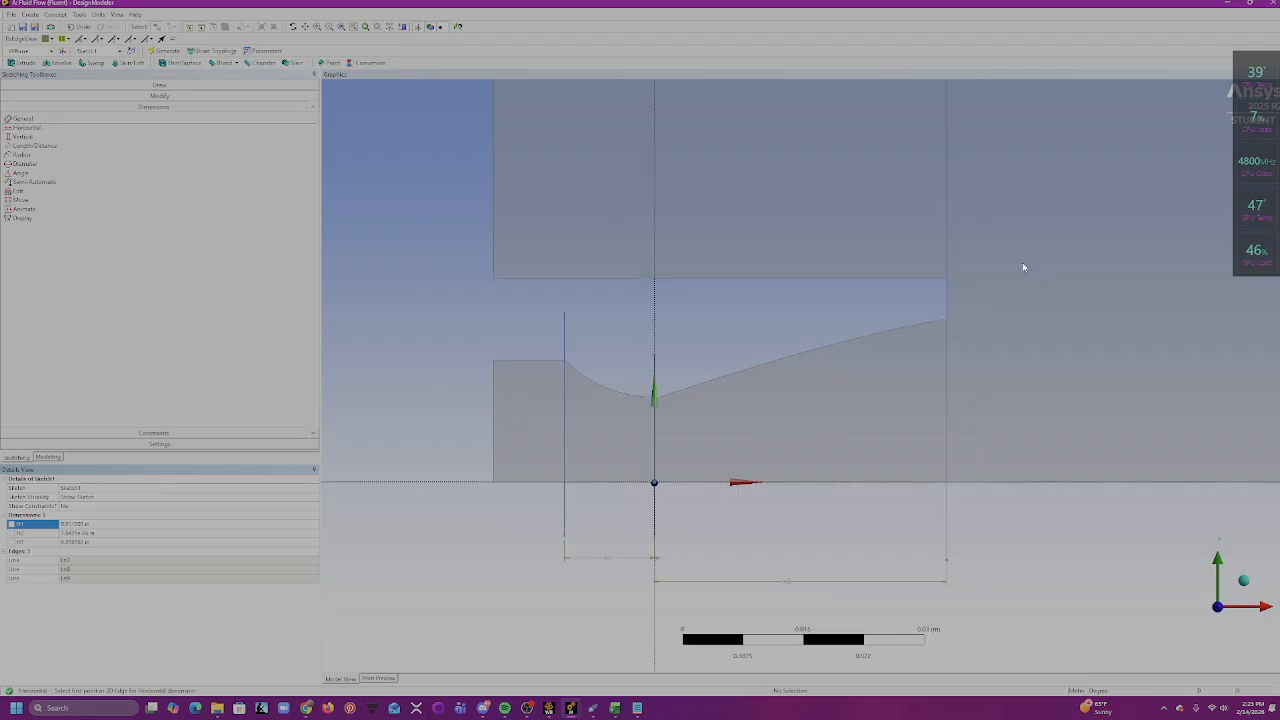
scroll(950, 307, "down", 2)
middle_click_drag(817, 381, 687, 460, "ctrl")
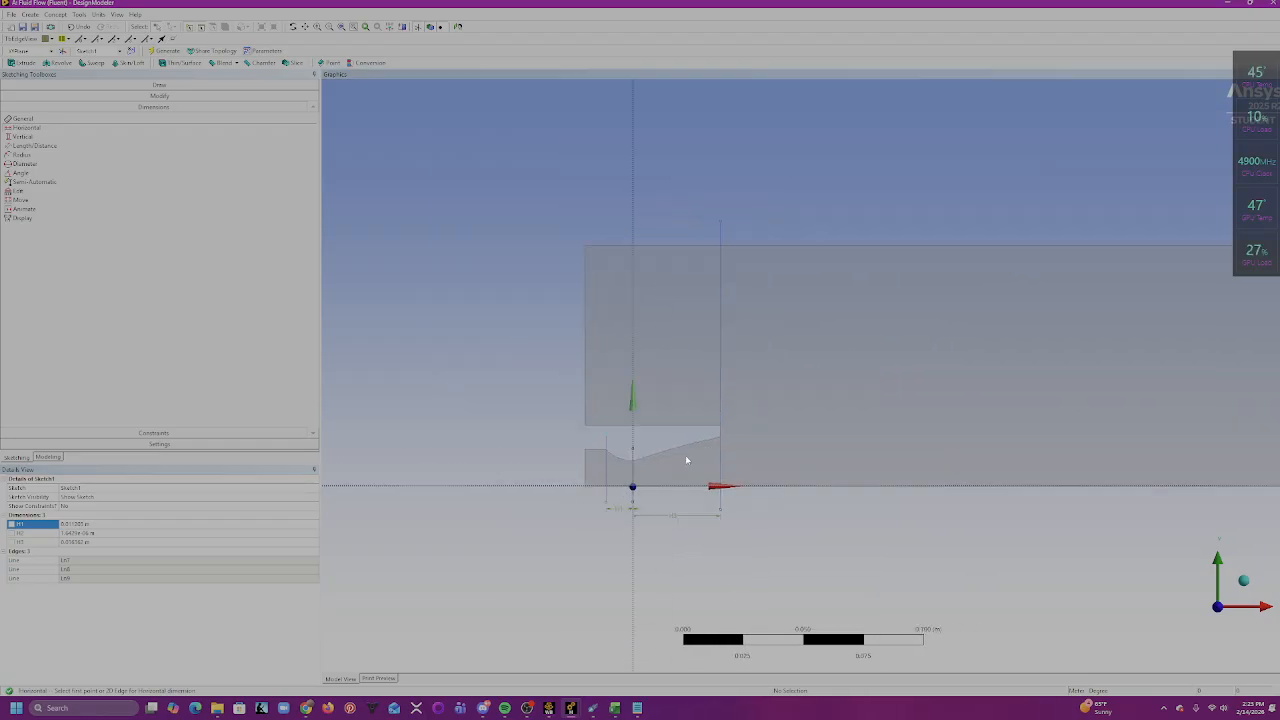
scroll(701, 432, "up", 8)
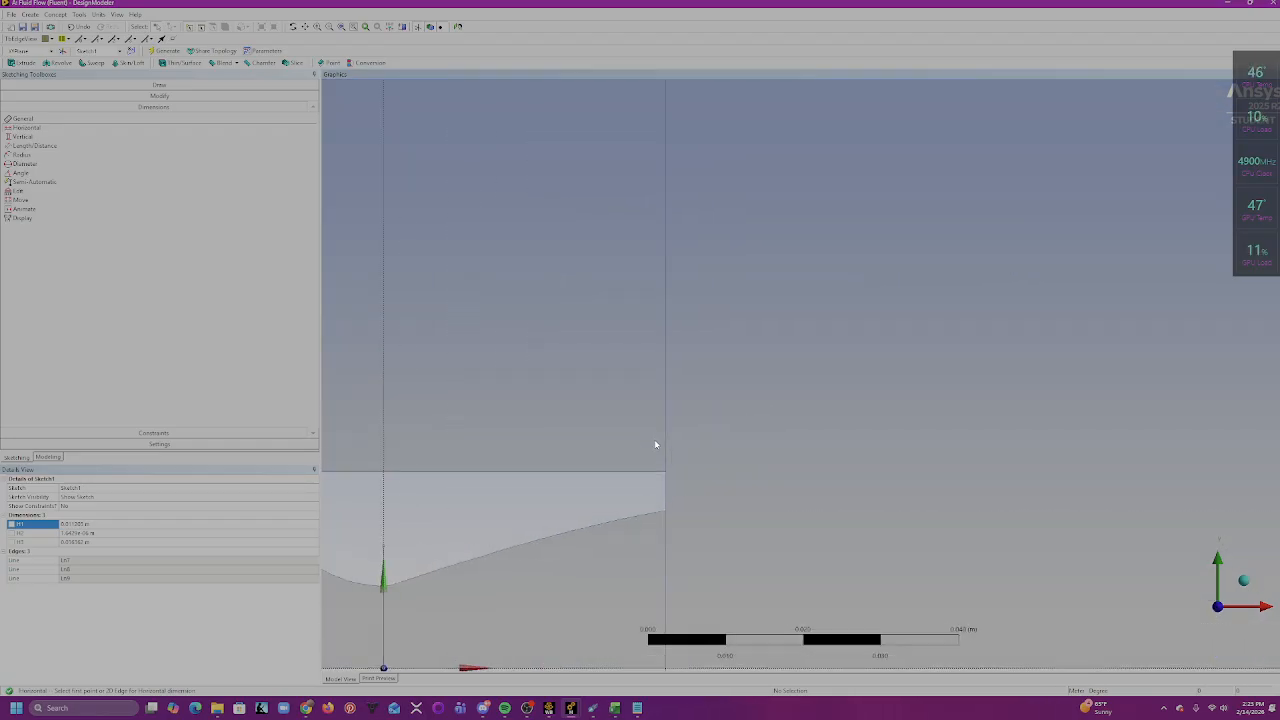
middle_click_drag(698, 470, 803, 437, "ctrl")
scroll(805, 437, "up", 8)
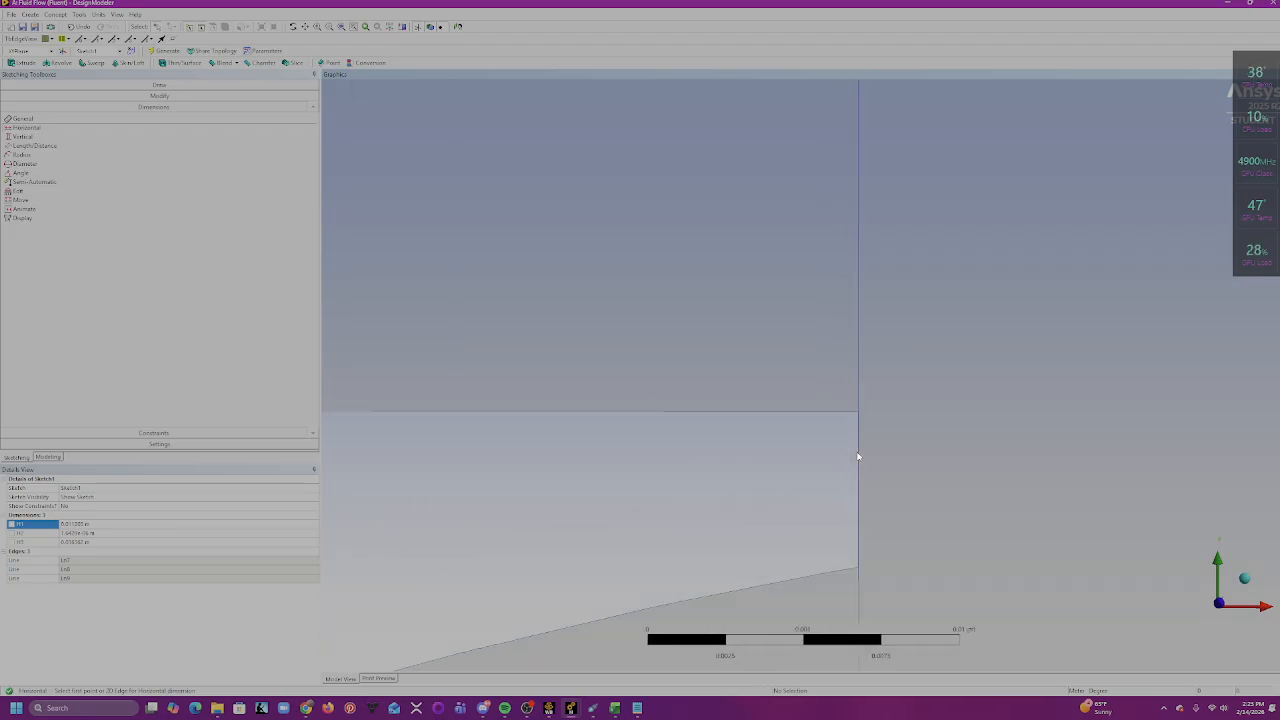
middle_click_drag(880, 645, 760, 471, "ctrl")
scroll(760, 473, "up", 9)
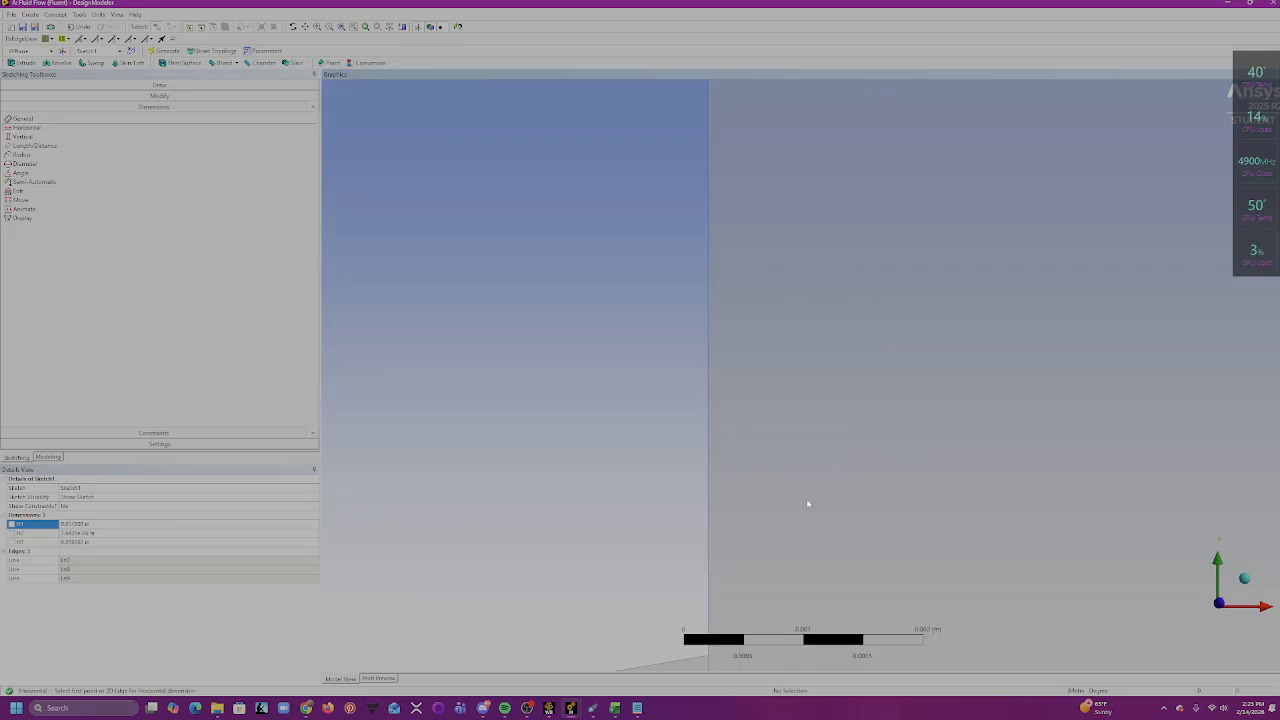
middle_click_drag(698, 610, 810, 453, "ctrl")
scroll(810, 453, "up", 4)
middle_click_drag(883, 519, 870, 408, "ctrl")
scroll(868, 409, "up", 4)
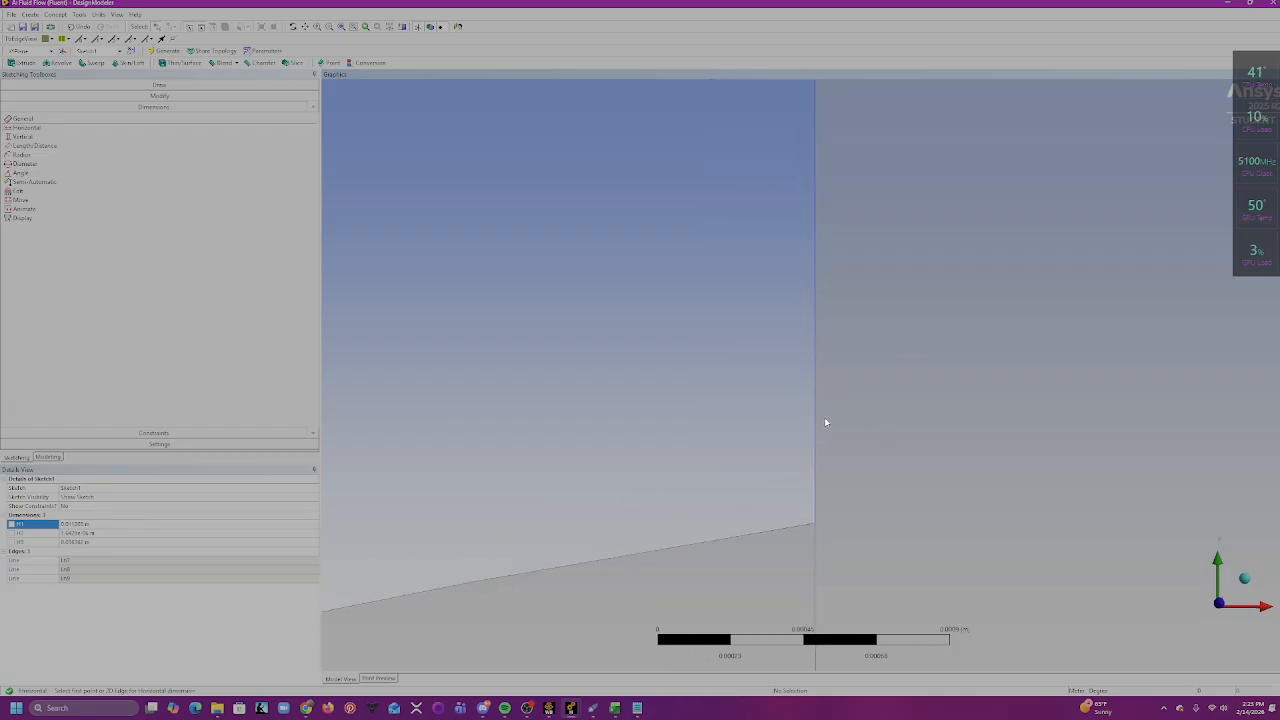
middle_click_drag(1126, 499, 1094, 606, "ctrl")
scroll(811, 510, "down", 5)
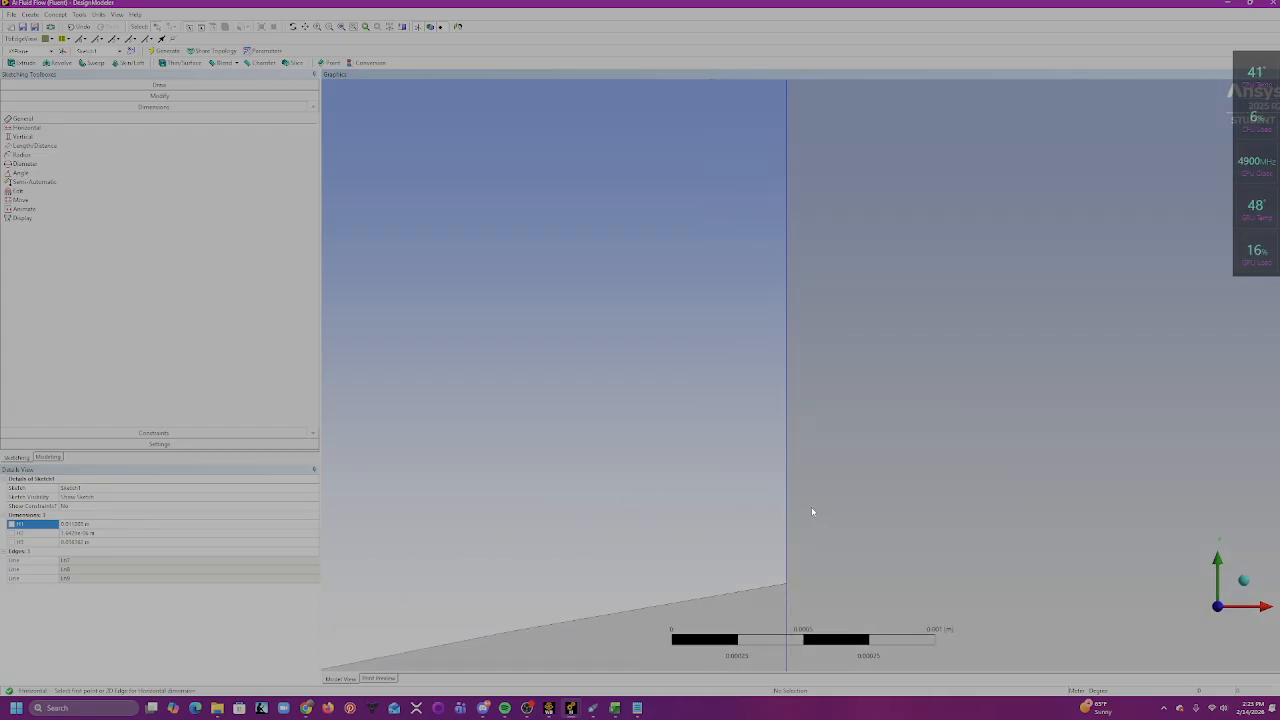
scroll(790, 513, "down", 5)
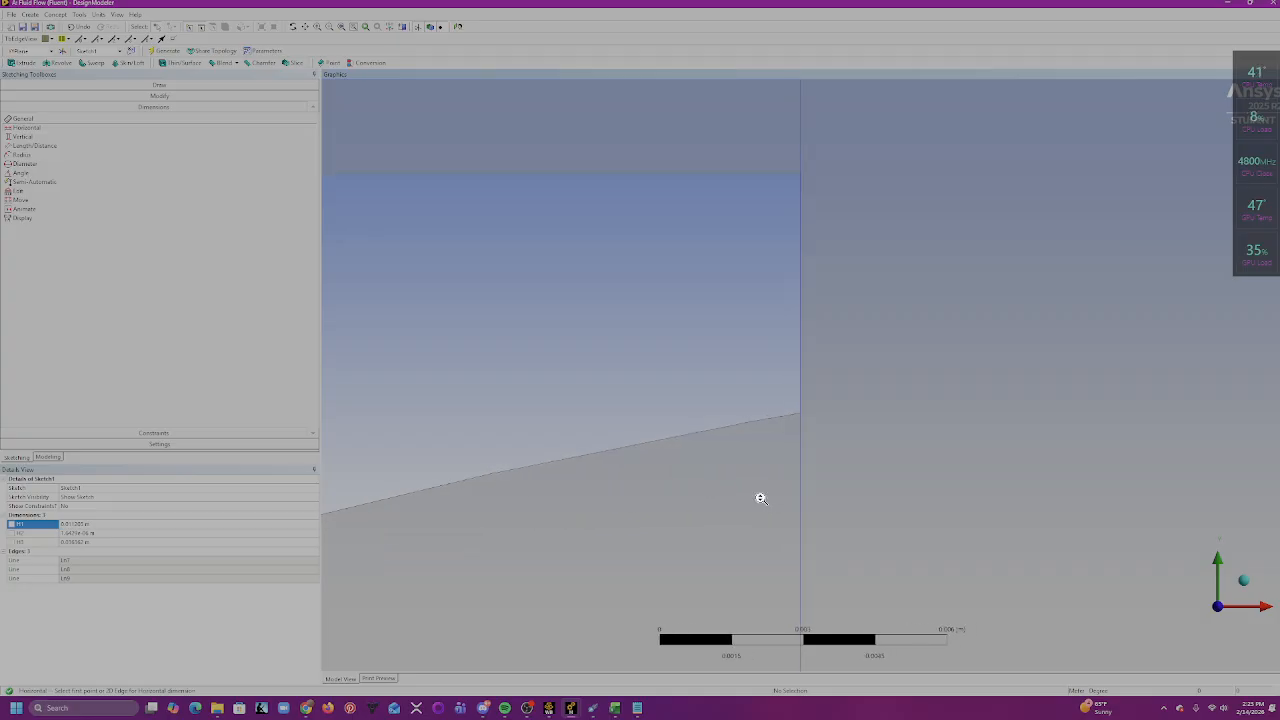
scroll(767, 518, "down", 10)
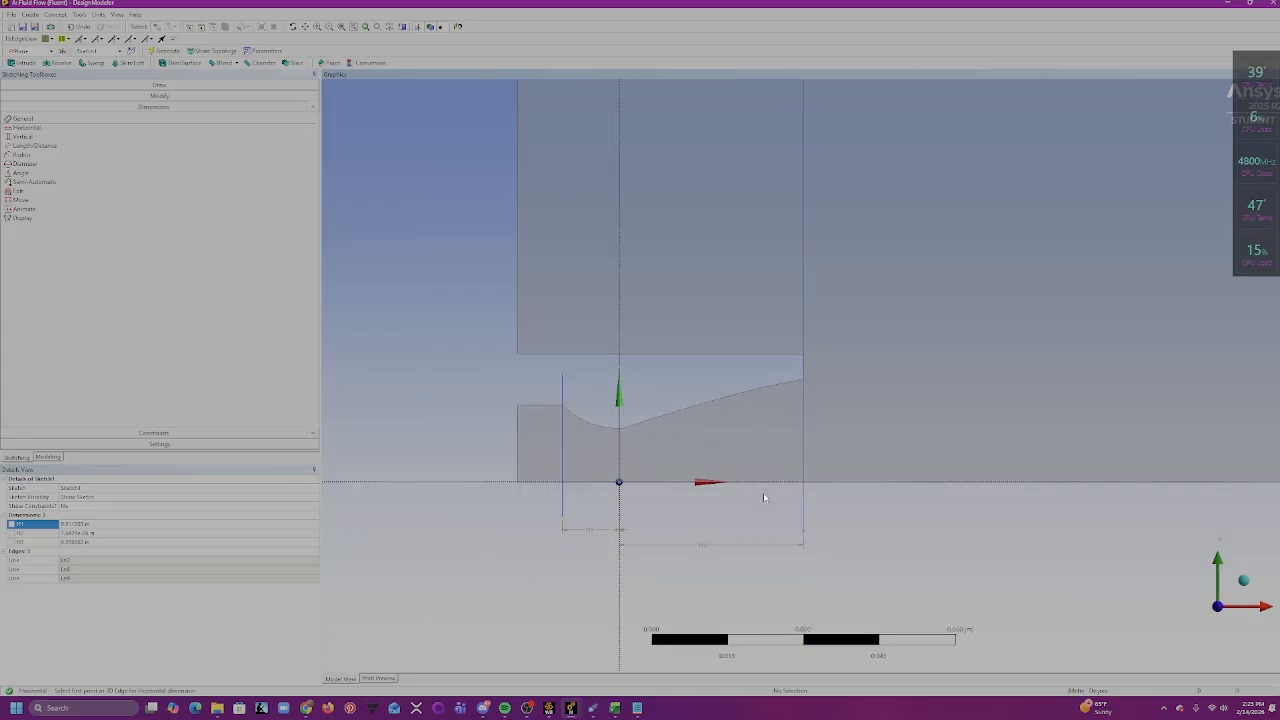
middle_click_drag(986, 377, 717, 471, "ctrl")
scroll(686, 474, "down", 2)
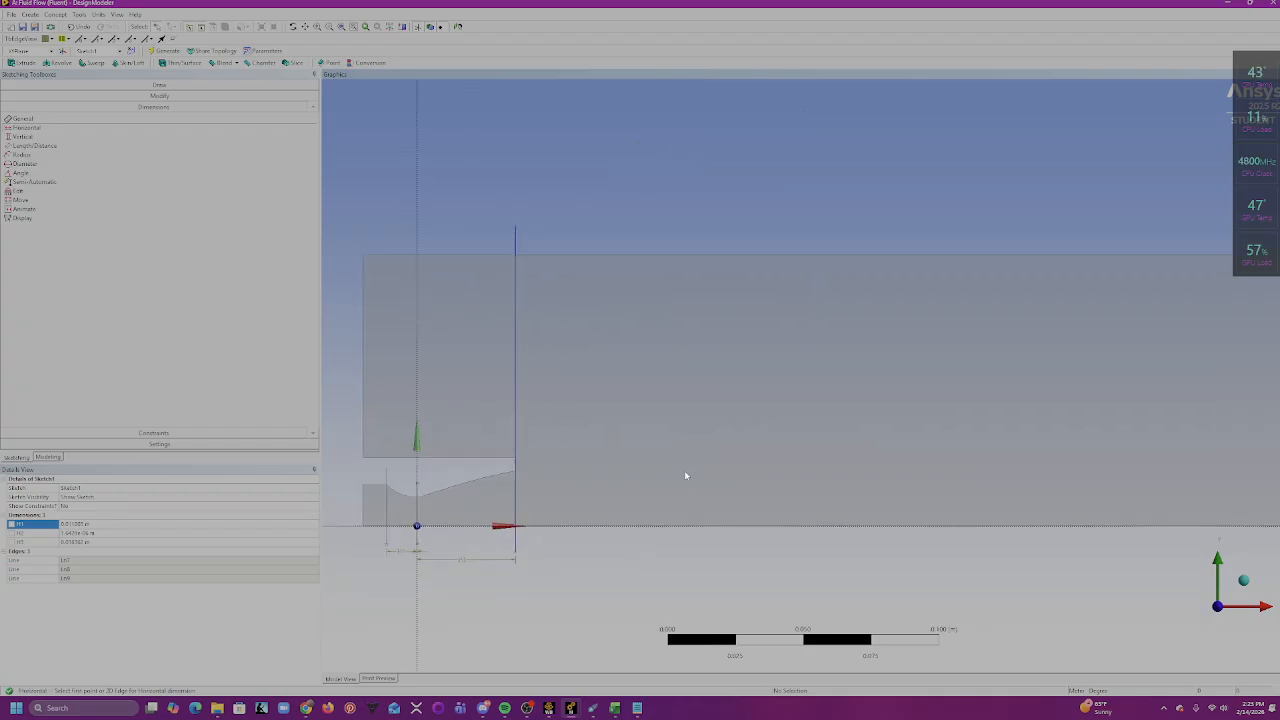
mouse_move(791, 458)
middle_mouse_down("ctrl")
mouse_move(777, 464)
mouse_move(788, 448)
mouse_move(776, 446)
middle_mouse_up("ctrl")
scroll(777, 464, "down", 1)
scroll(445, 487, "up", 3)
scroll(445, 487, "up", 1)
mouse_move(445, 487)
middle_mouse_down("ctrl")
mouse_move(737, 446)
mouse_move(835, 458)
middle_mouse_up("ctrl")
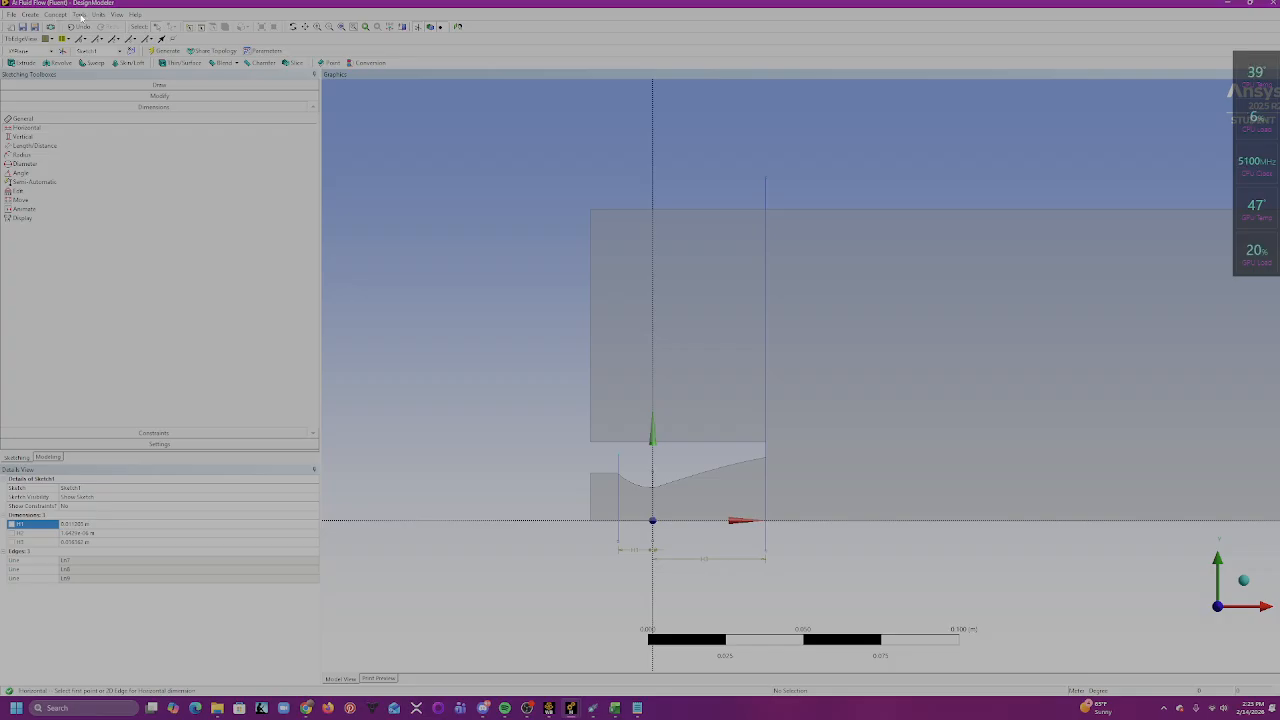
- Start a Face Split by points and edges and assign the whole flow domain face as its target
left_click(80, 15)
left_click(85, 19)
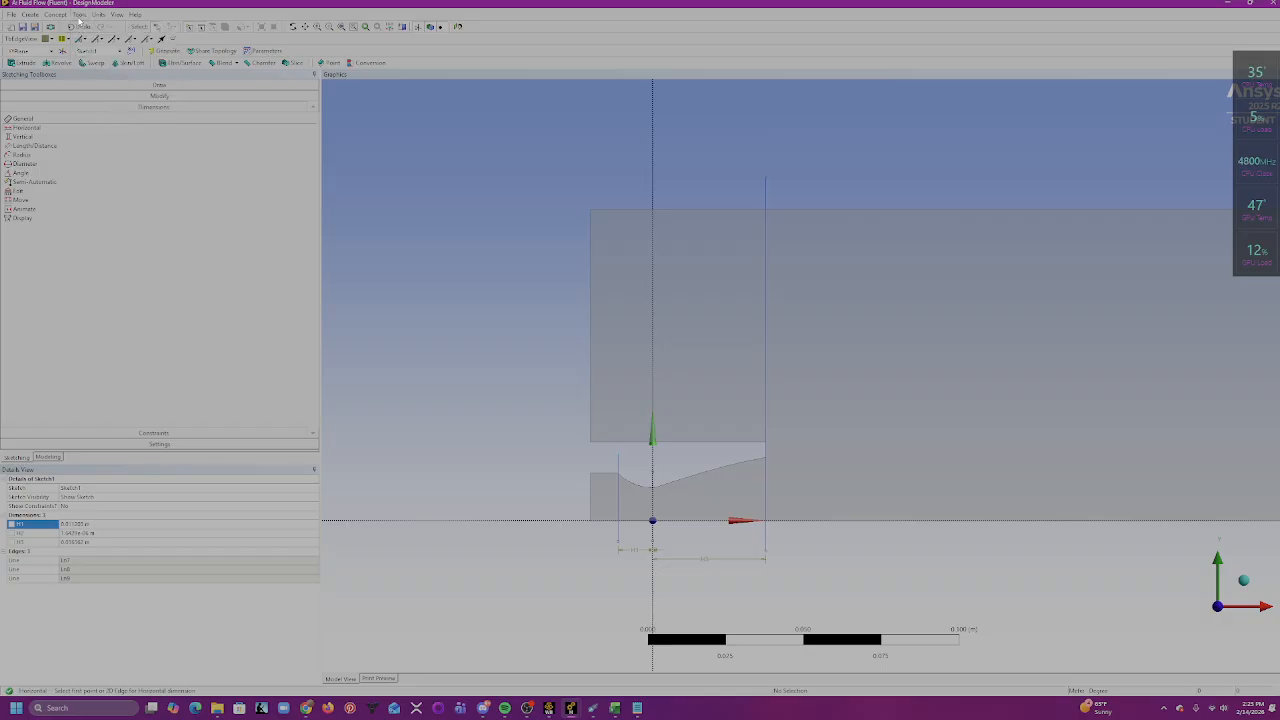
left_click(80, 17)
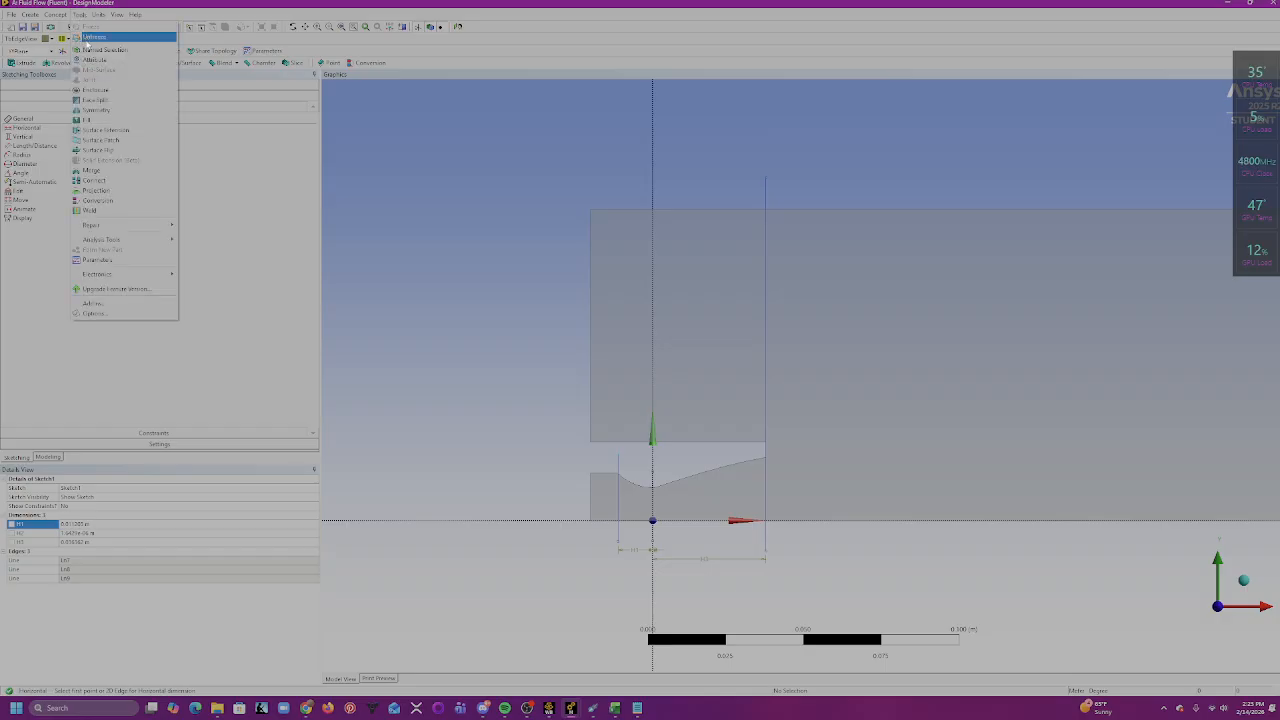
left_click(96, 100)
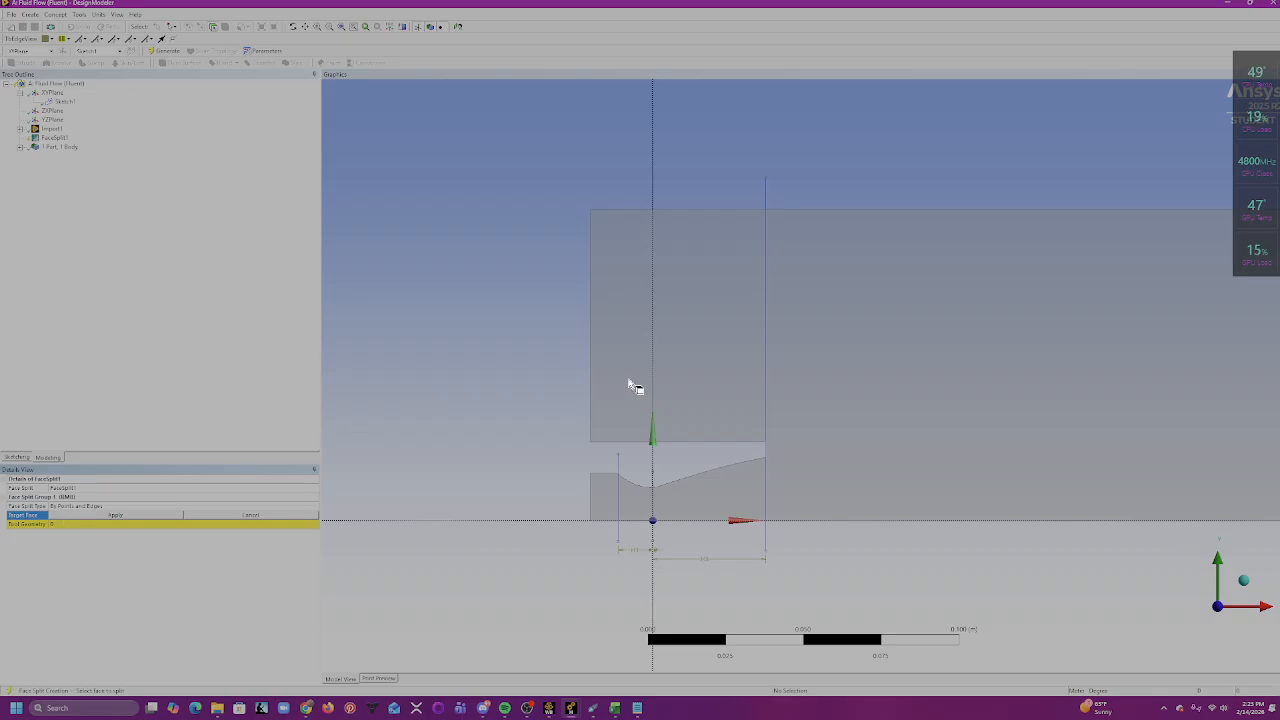
left_click(866, 323)
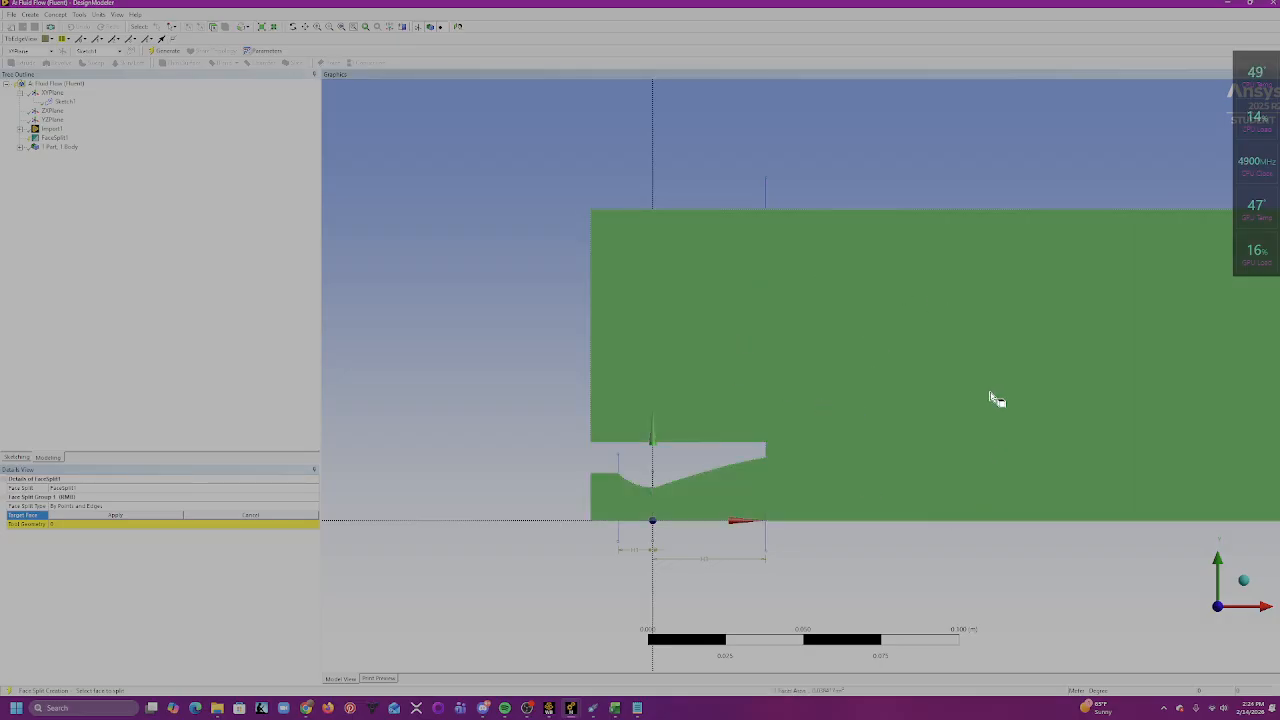
scroll(870, 332, "down", 5)
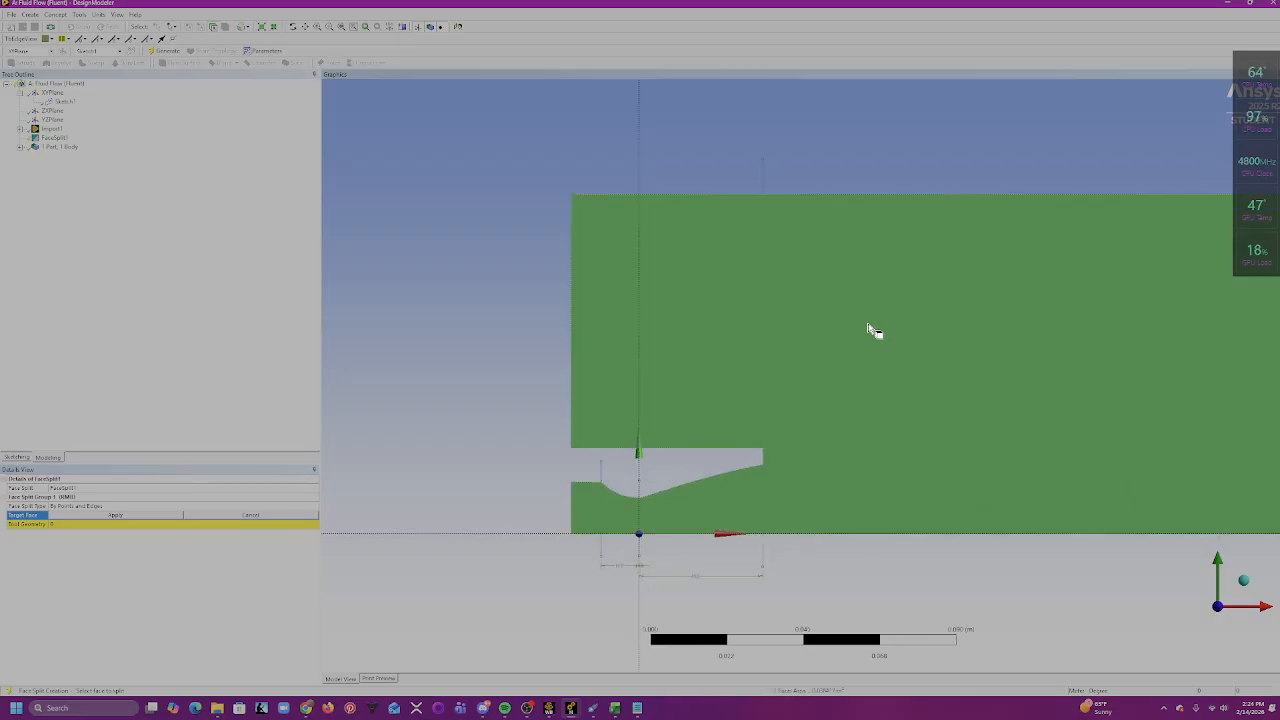
scroll(875, 333, "down", 2)
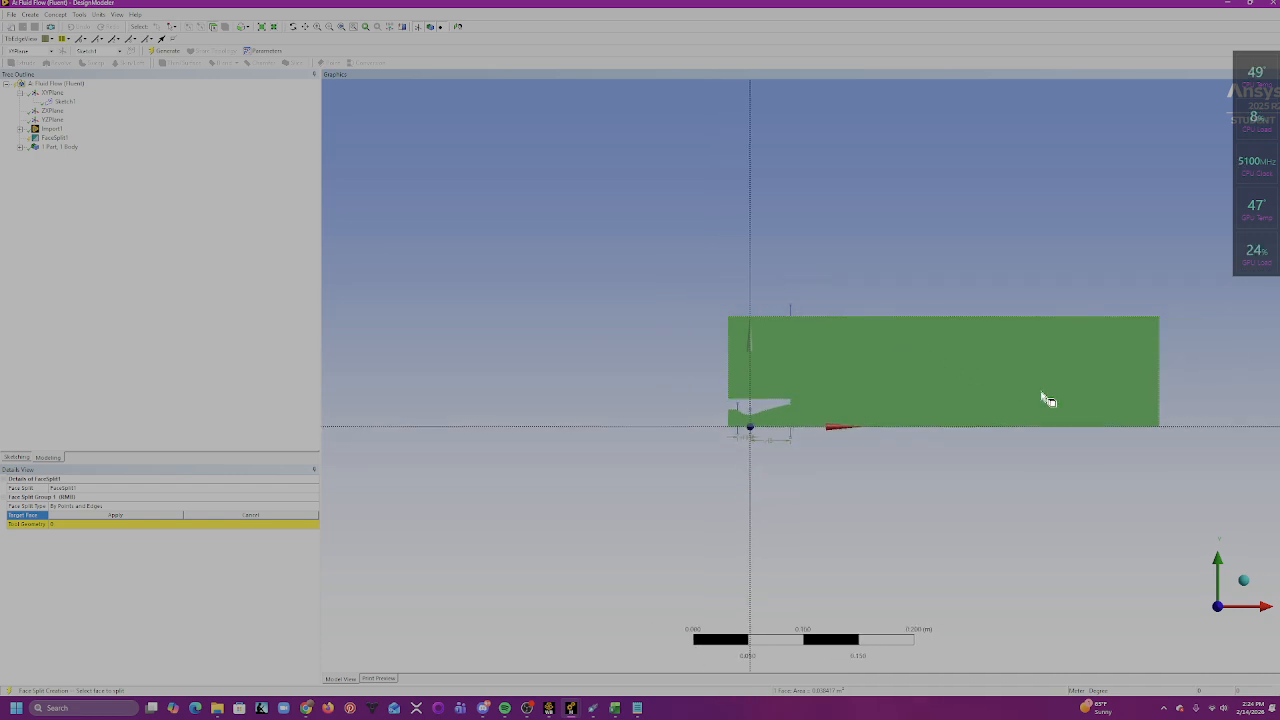
scroll(877, 371, "up", 4)
scroll(889, 368, "up", 2)
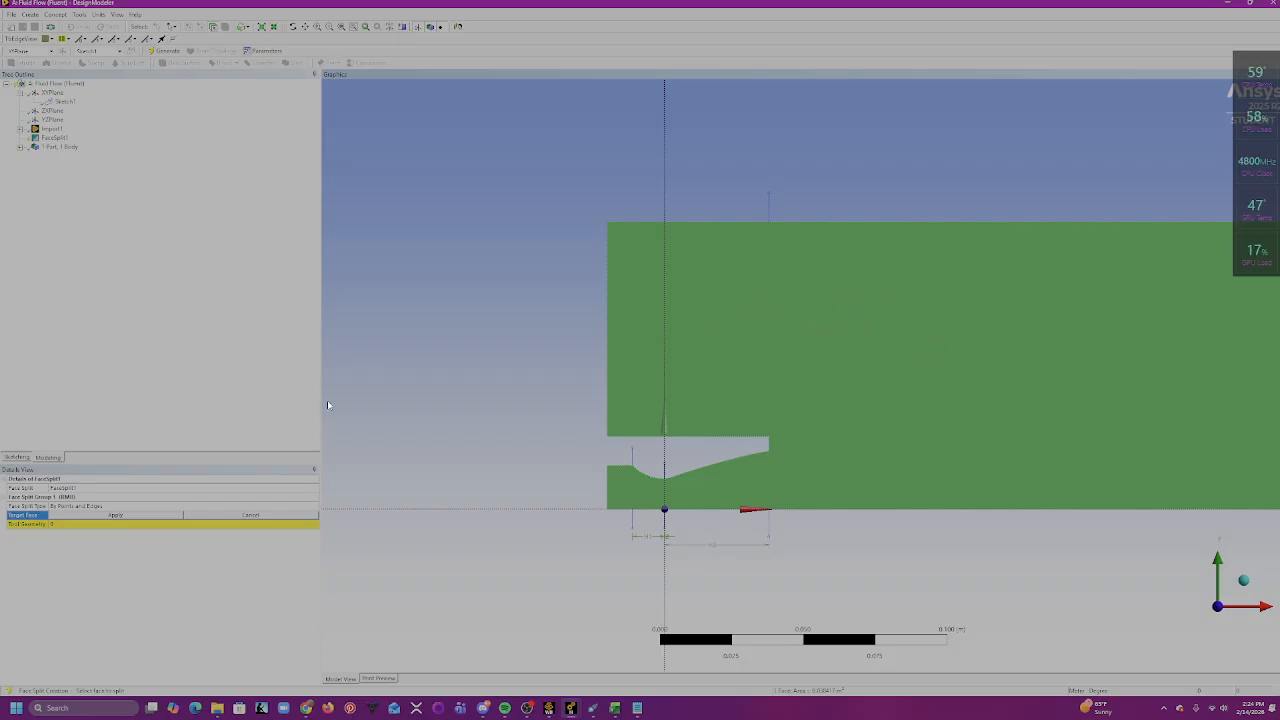
left_click(166, 521)
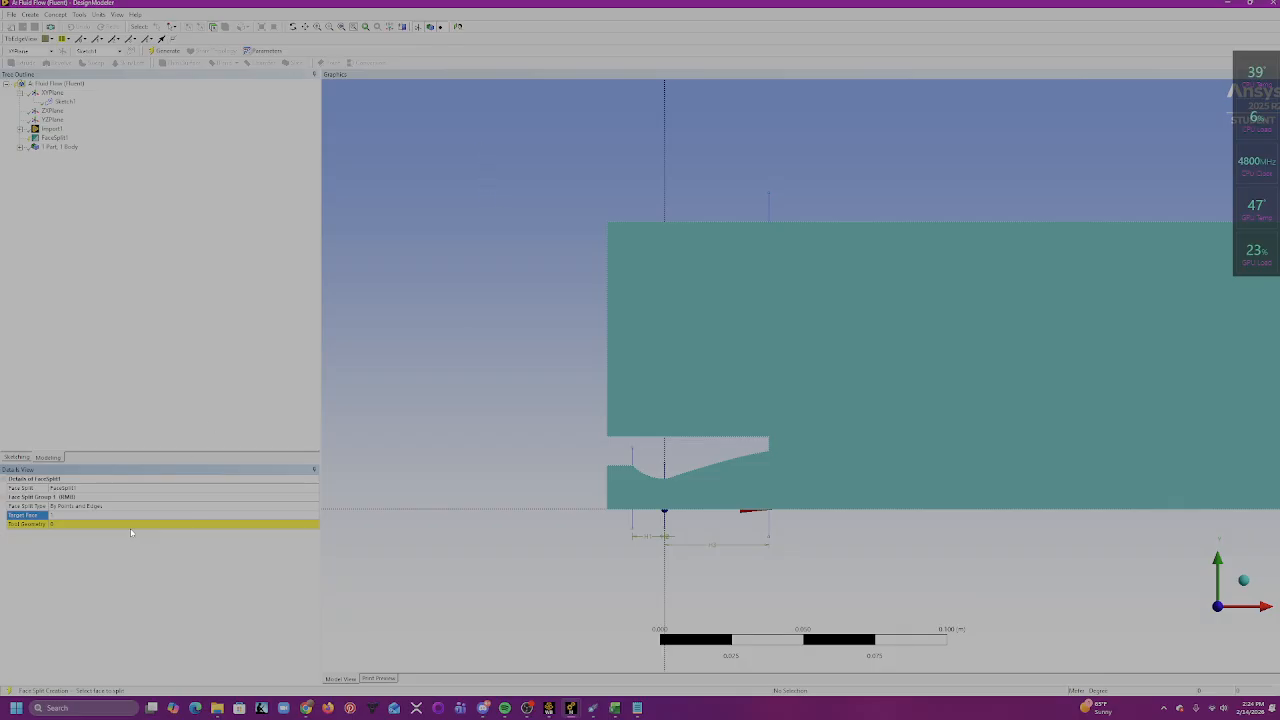
- Use the vertical line at the start of the contraction as the split's tool geometry and generate the face split
left_click(77, 525)
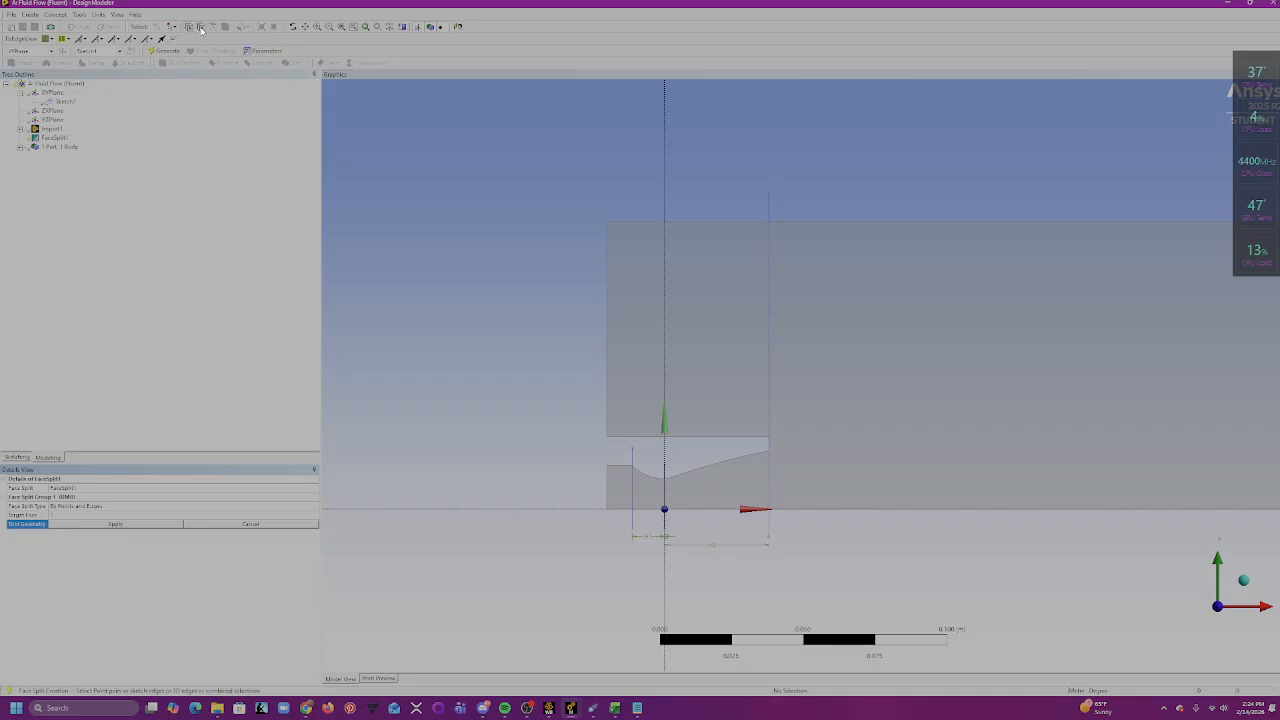
scroll(660, 483, "up", 5)
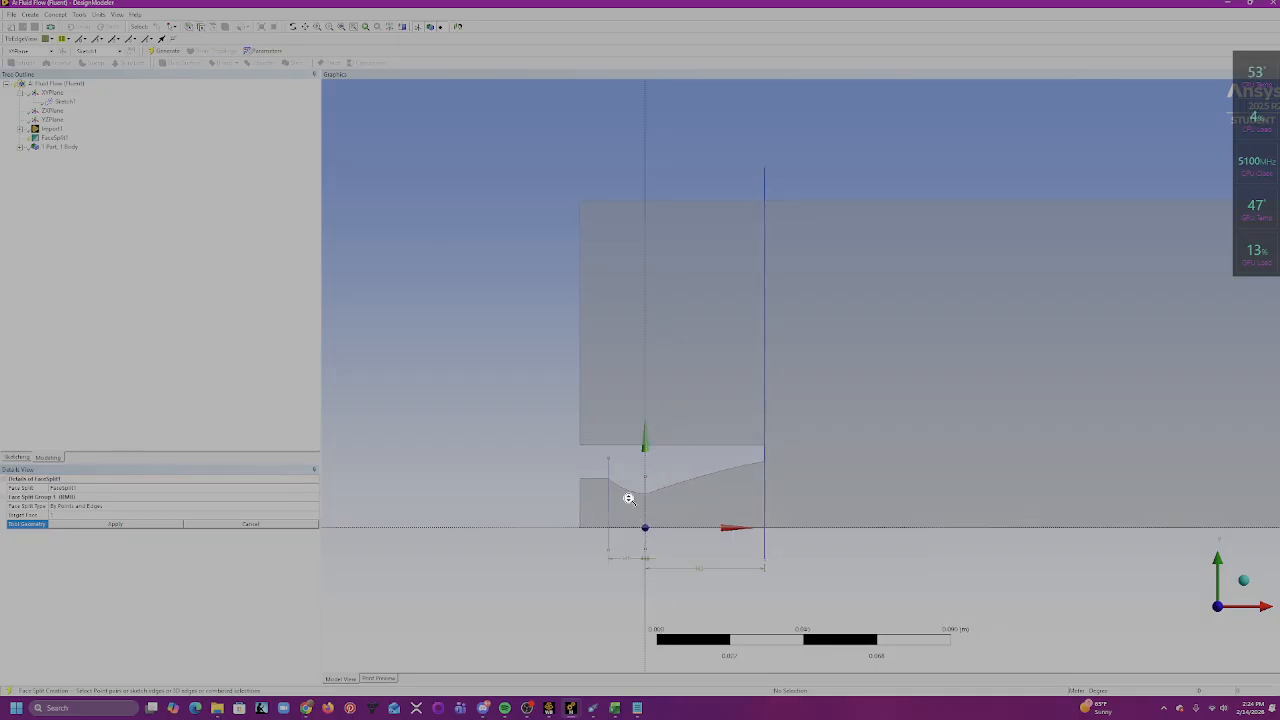
scroll(784, 415, "up", 2)
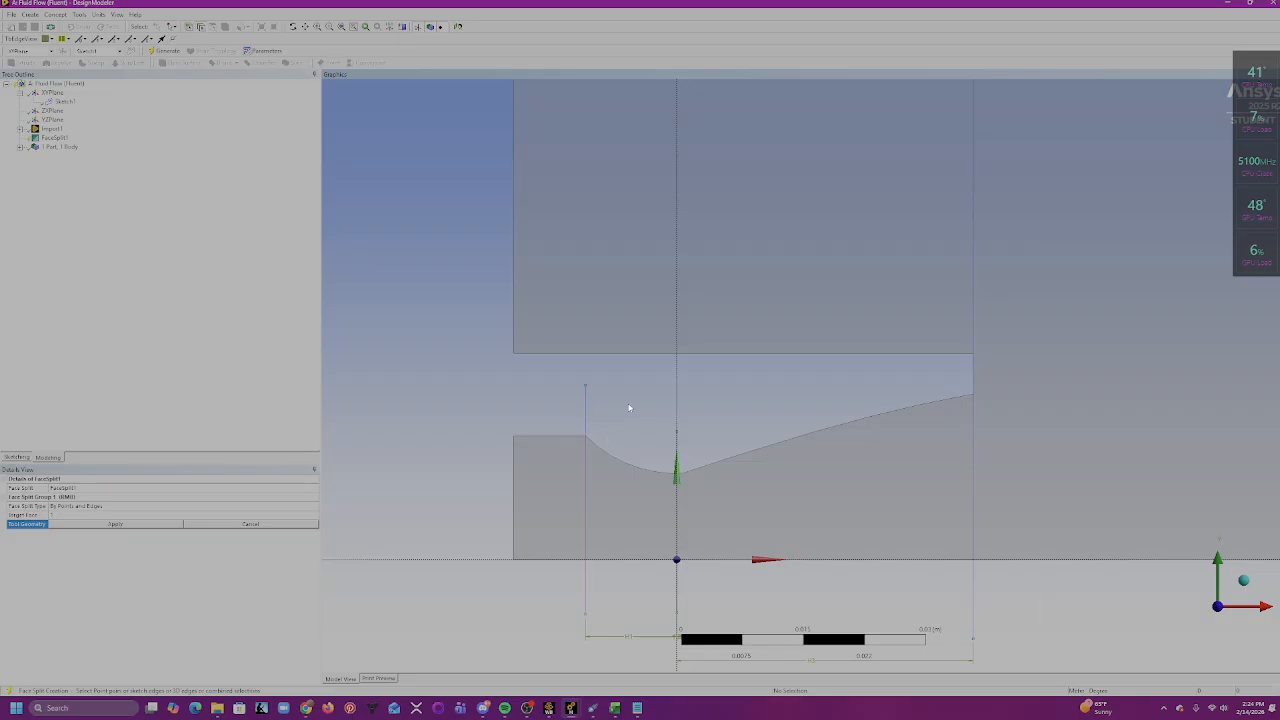
left_click(588, 411)
left_click(174, 525)
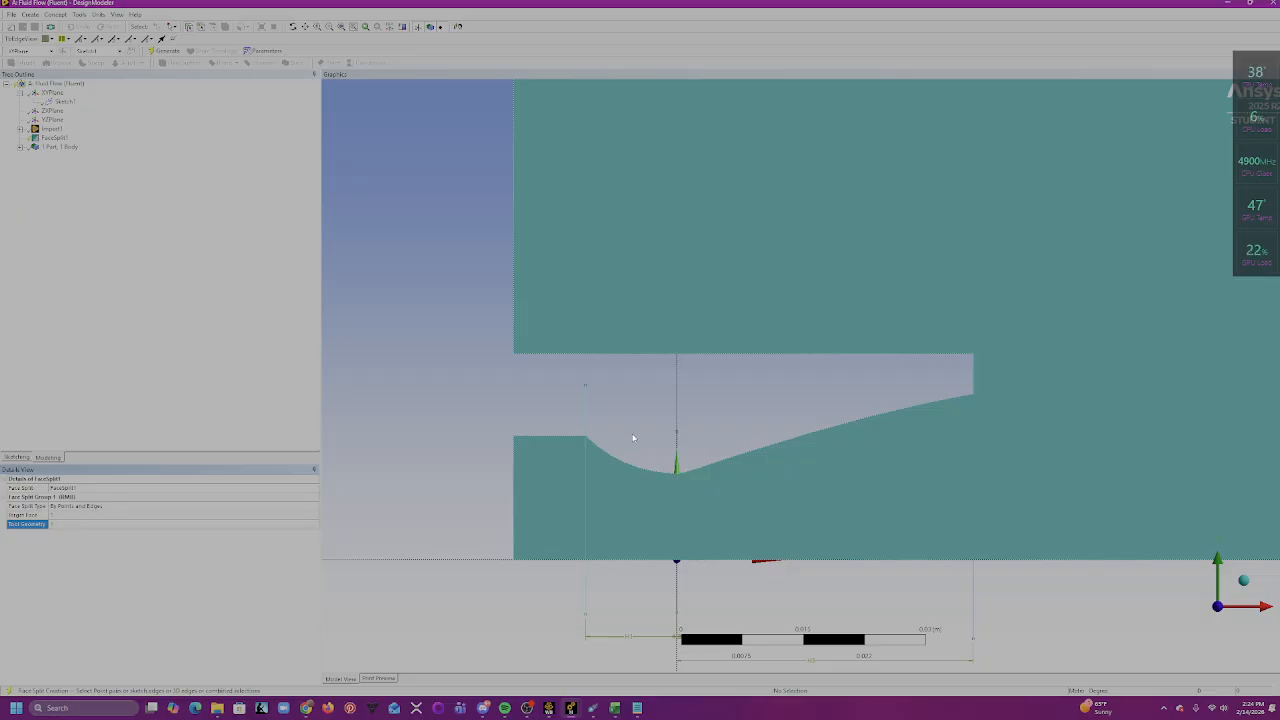
scroll(585, 484, "up", 1)
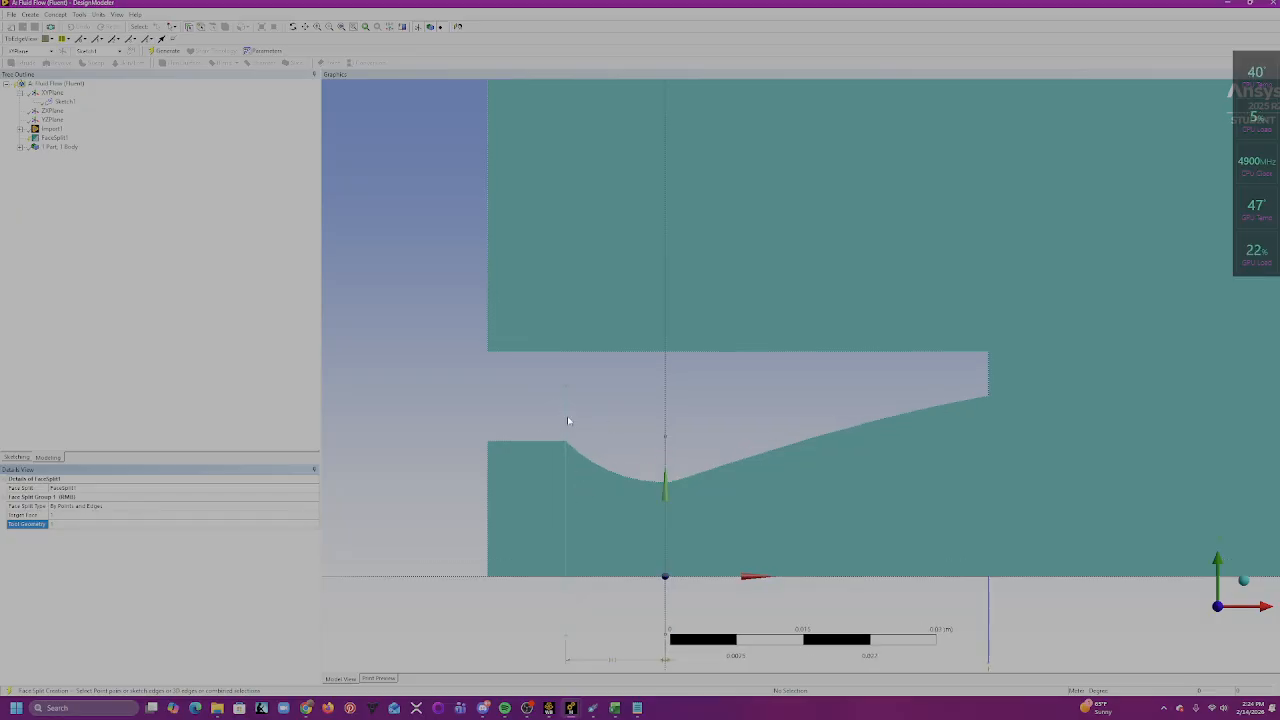
scroll(824, 321, "down", 3)
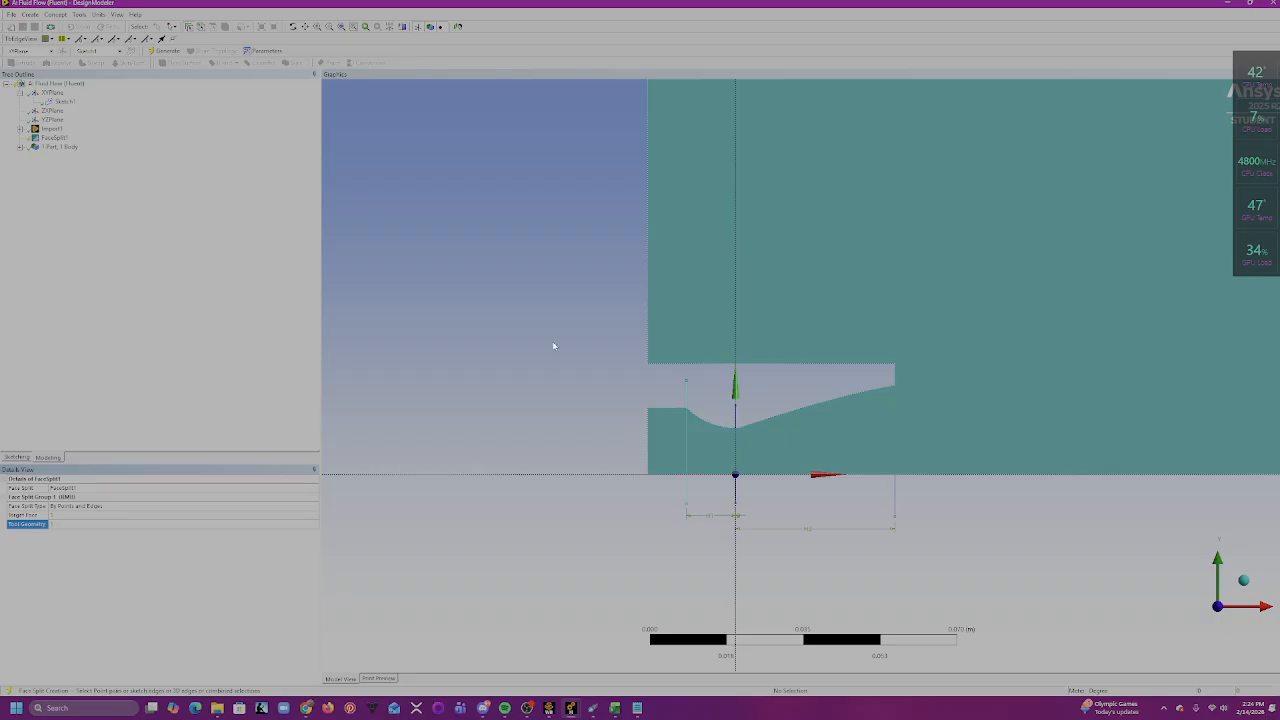
scroll(1006, 346, "up", 3)
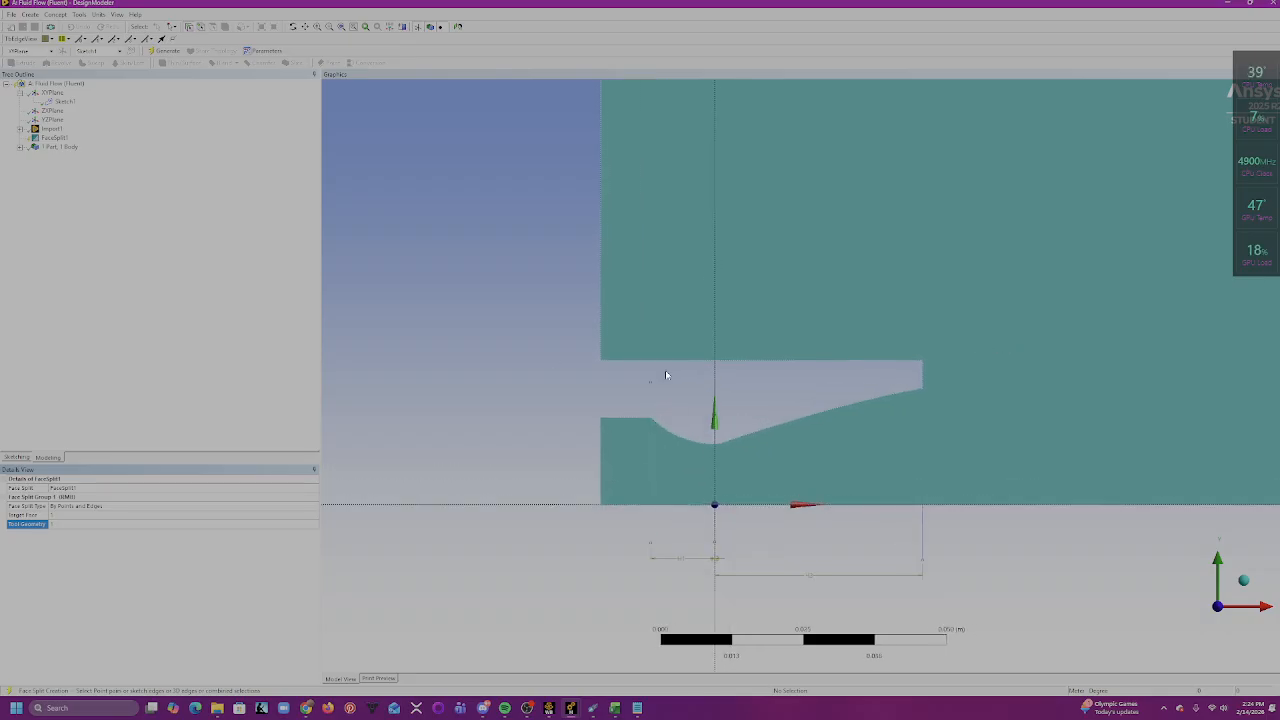
left_click(160, 52)
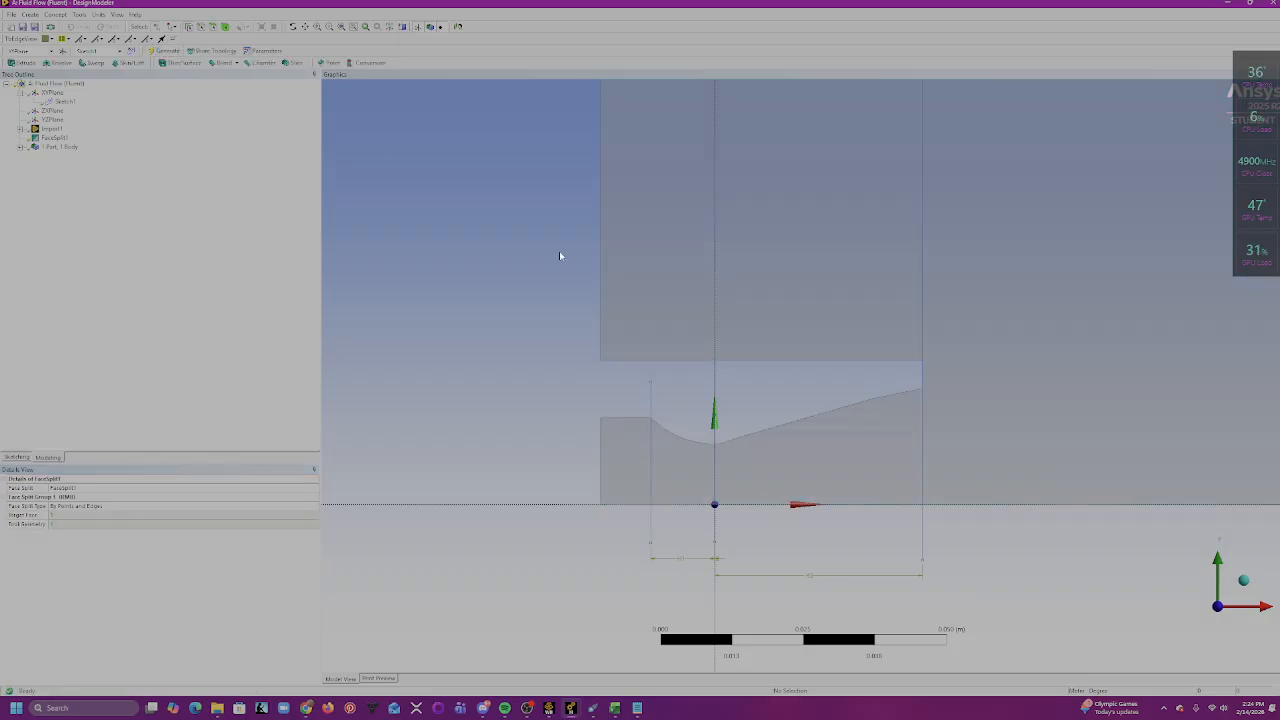
- Review the generated face split and the imported geometry in the model tree
scroll(676, 350, "down", 2)
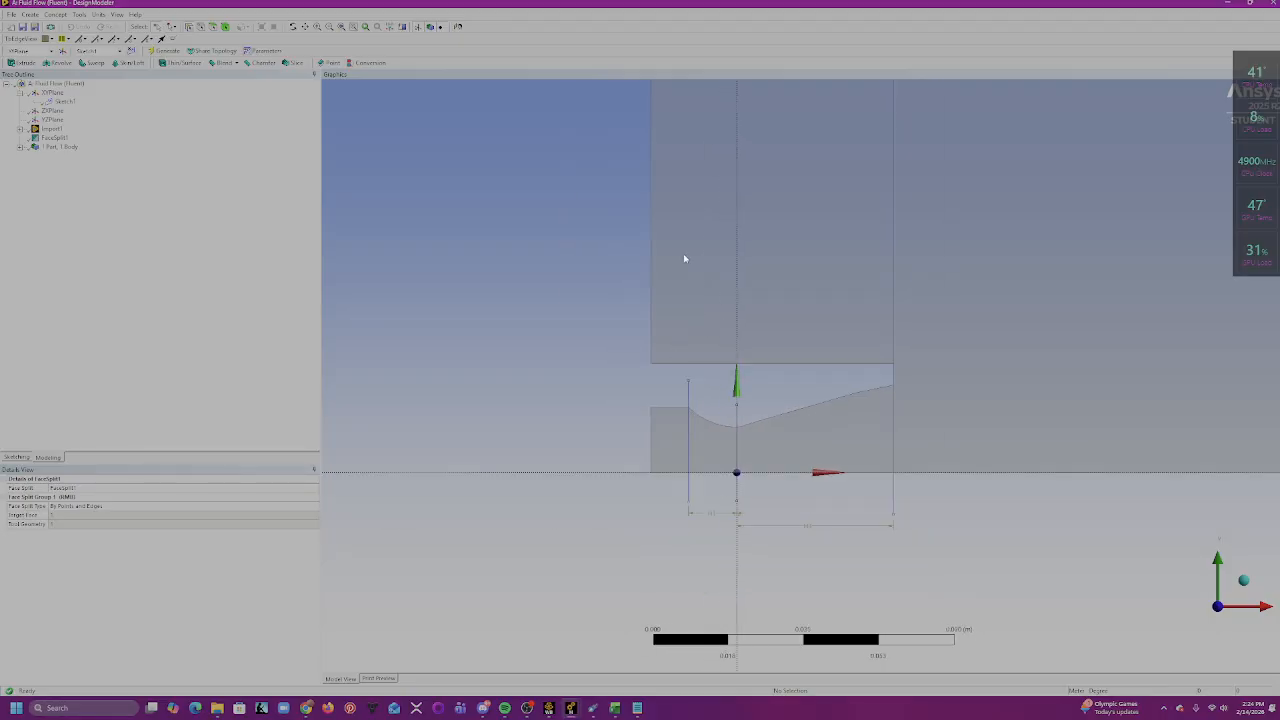
left_click(54, 138)
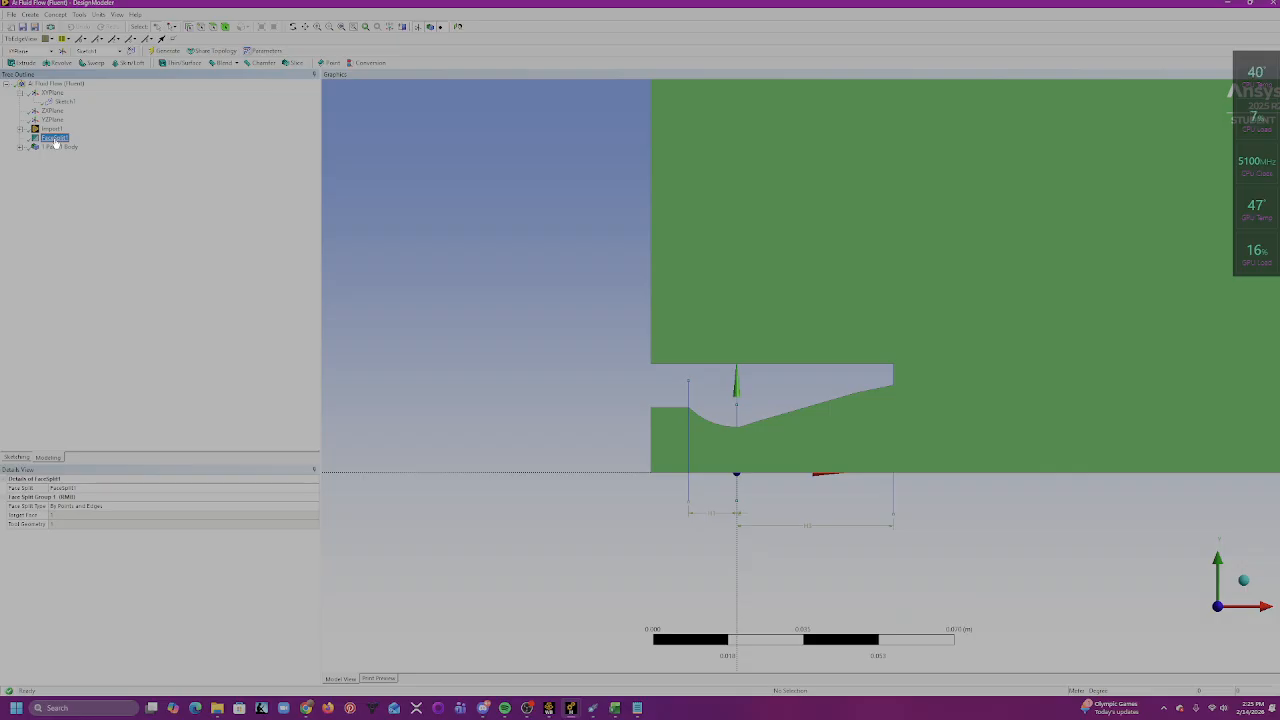
left_click(57, 130)
left_click(57, 140)
- Start a second Face Split by points and edges and assign the large face downstream of the contraction-start line as its target
left_click(84, 16)
left_click(84, 16)
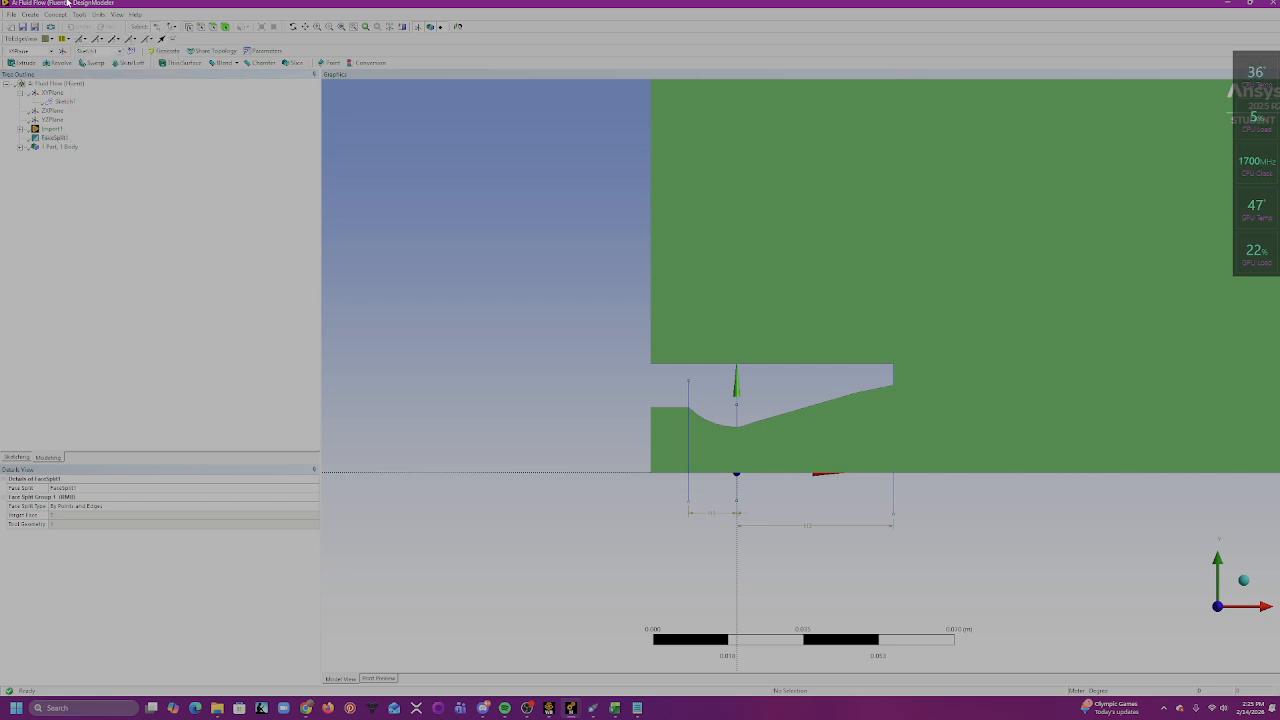
left_click(80, 15)
left_click(122, 100)
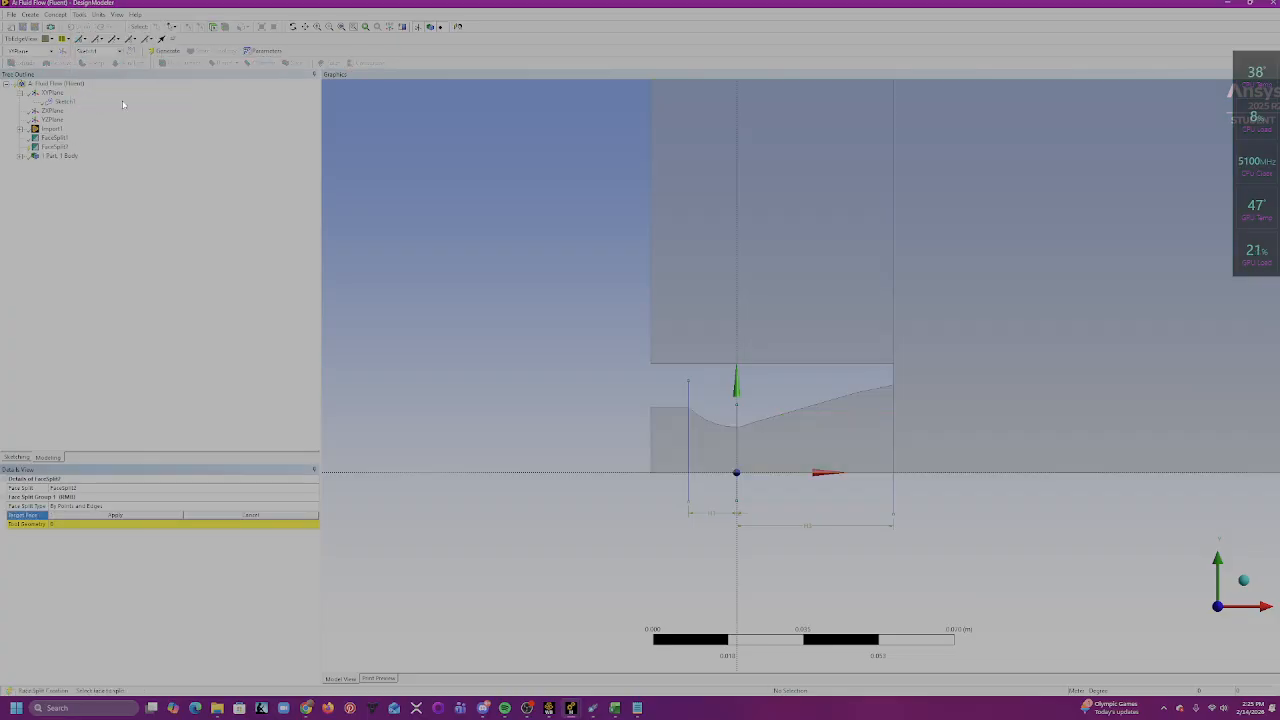
left_click(983, 276)
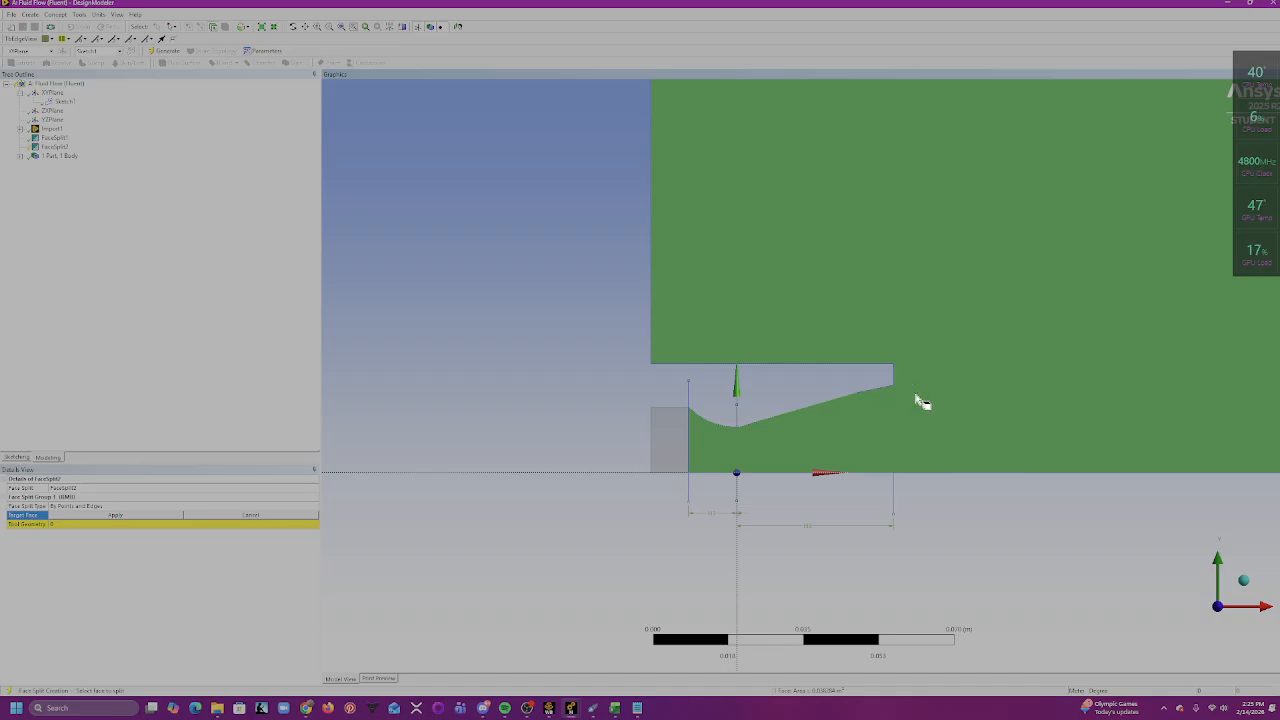
scroll(1015, 402, "down", 3)
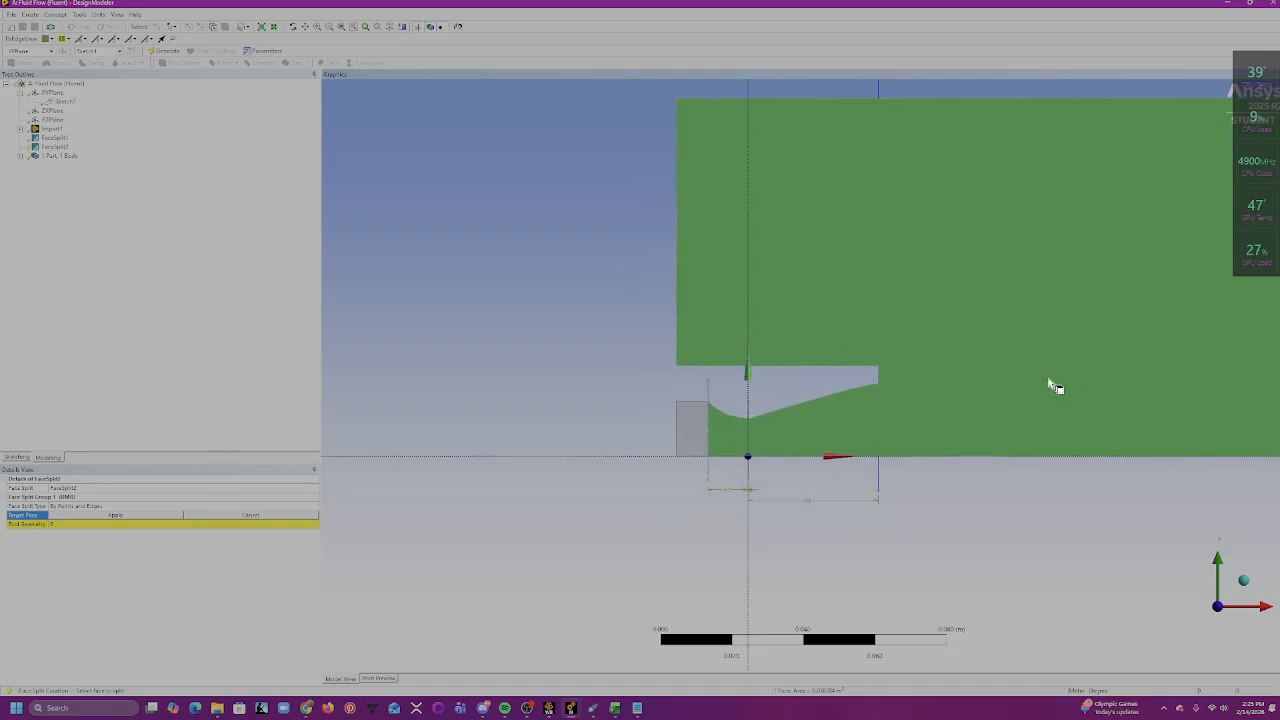
scroll(1055, 387, "up", 2)
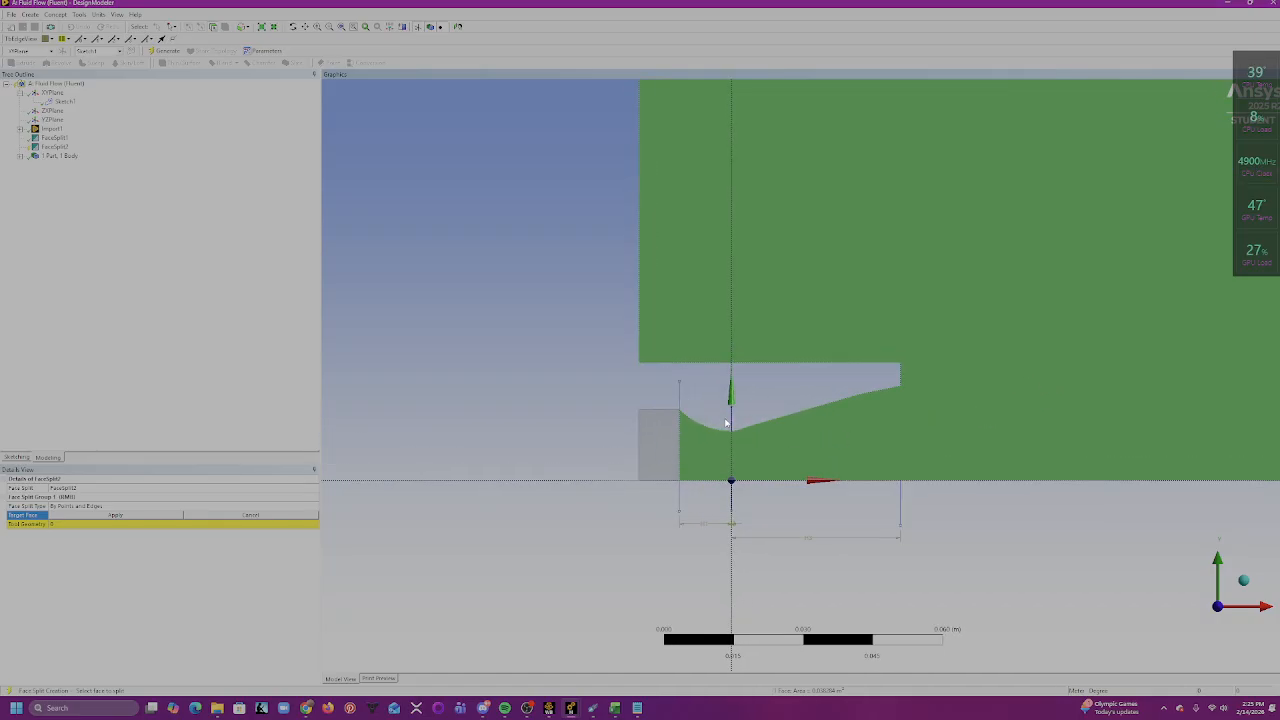
left_click(177, 516)
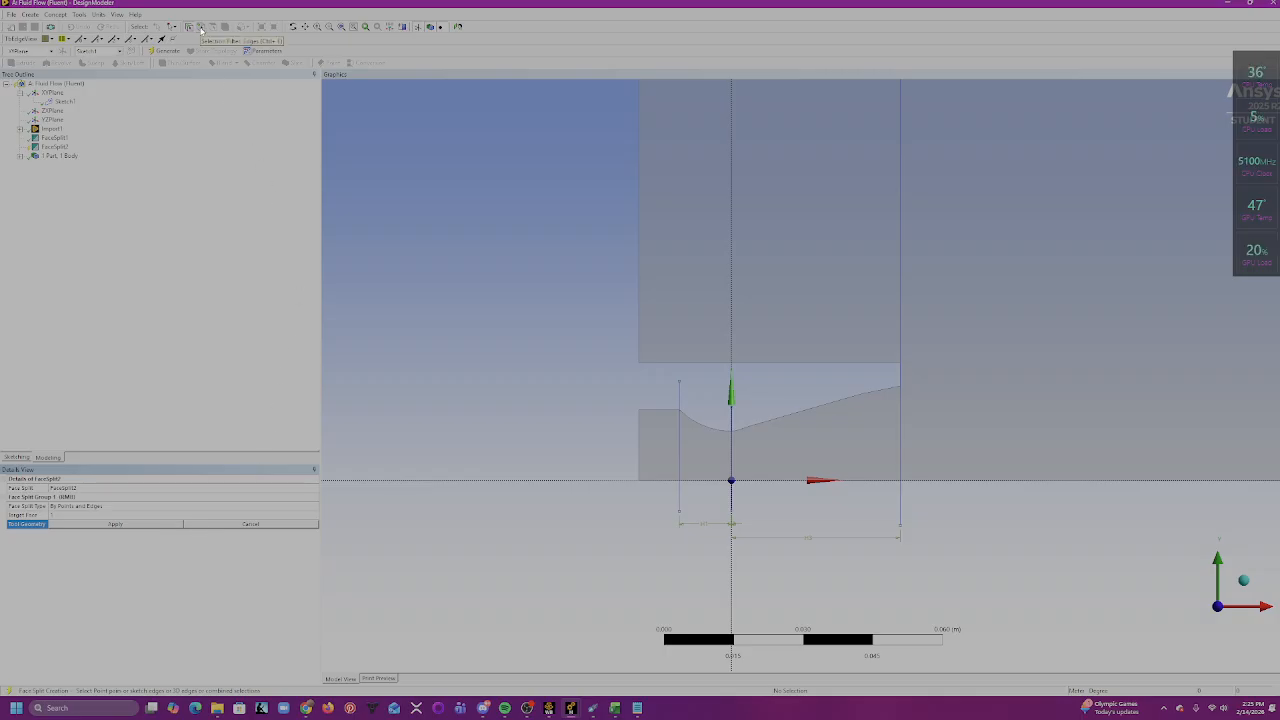
- Use the vertical line at the throat as the second split's tool geometry and generate the face split
left_click(733, 433)
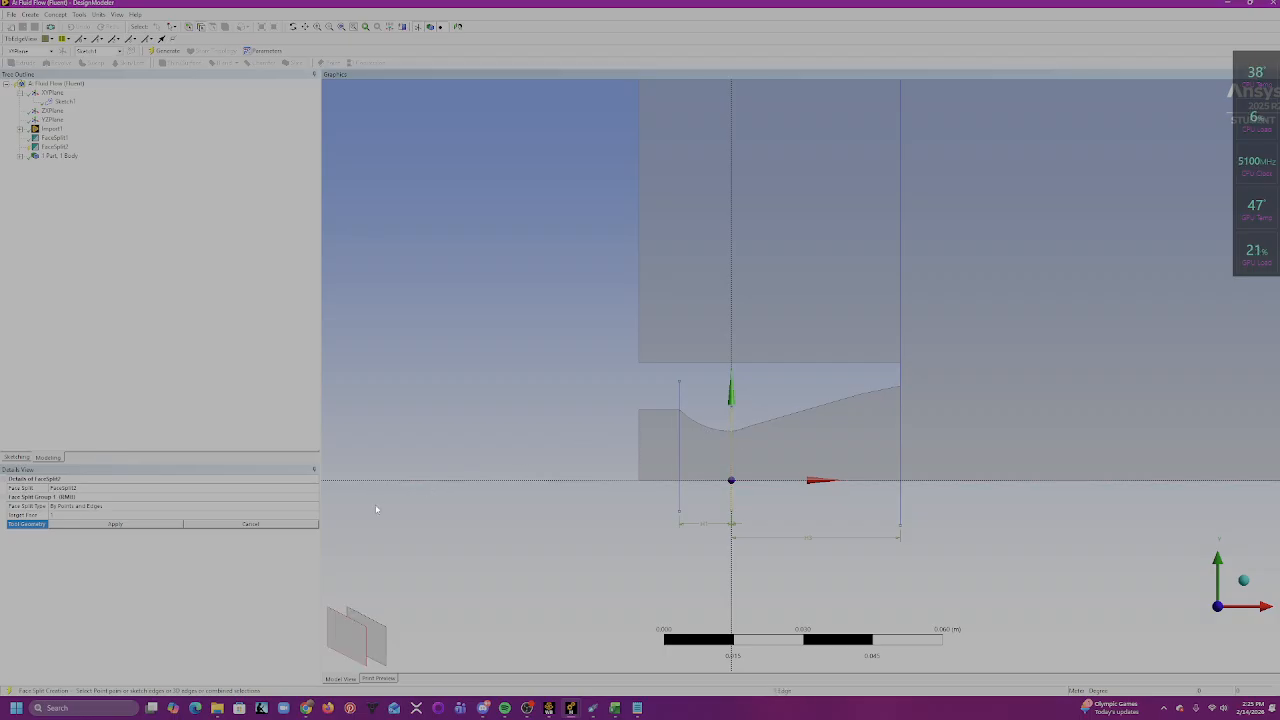
left_click(157, 525)
scroll(784, 468, "up", 2)
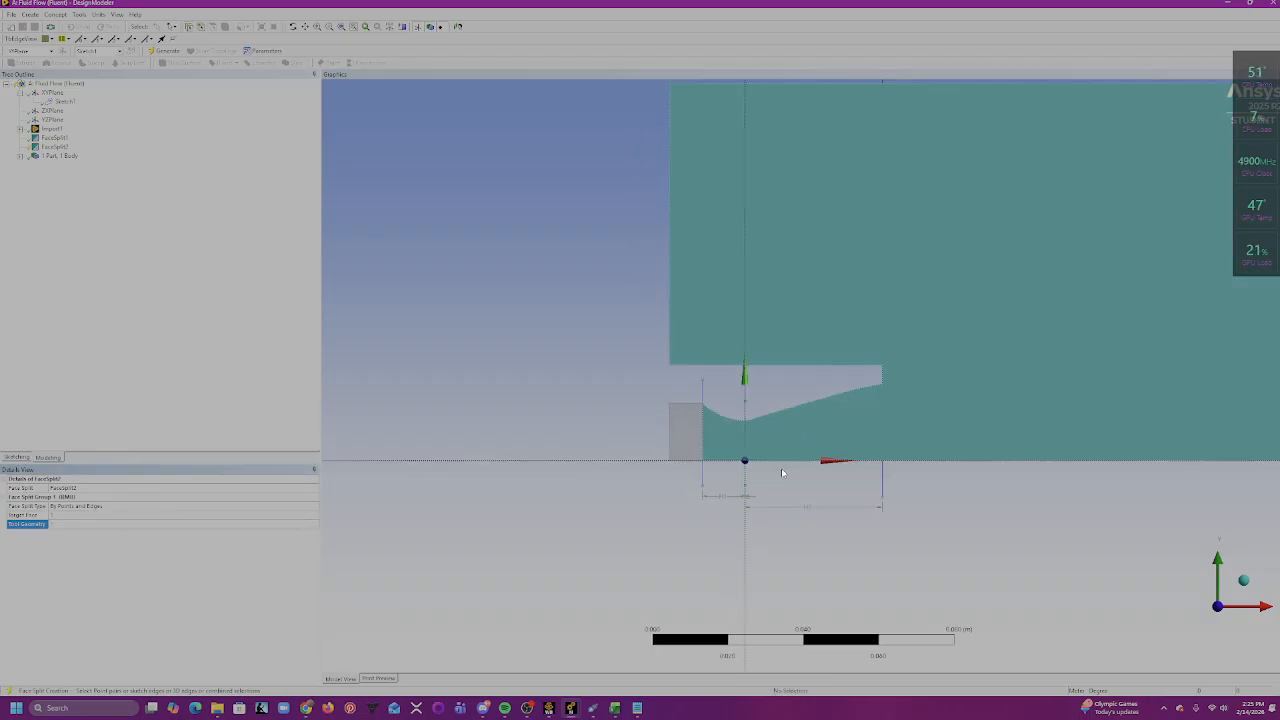
scroll(782, 473, "up", 2)
scroll(937, 546, "down", 4)
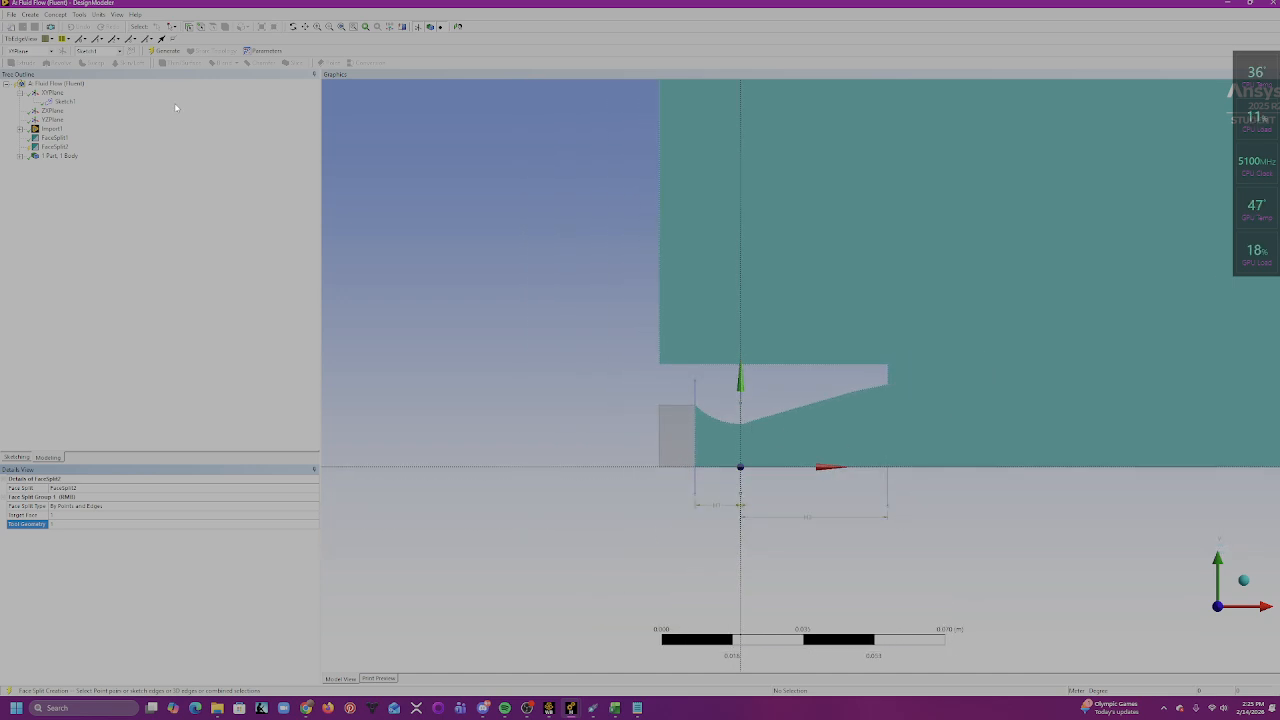
left_click(170, 51)
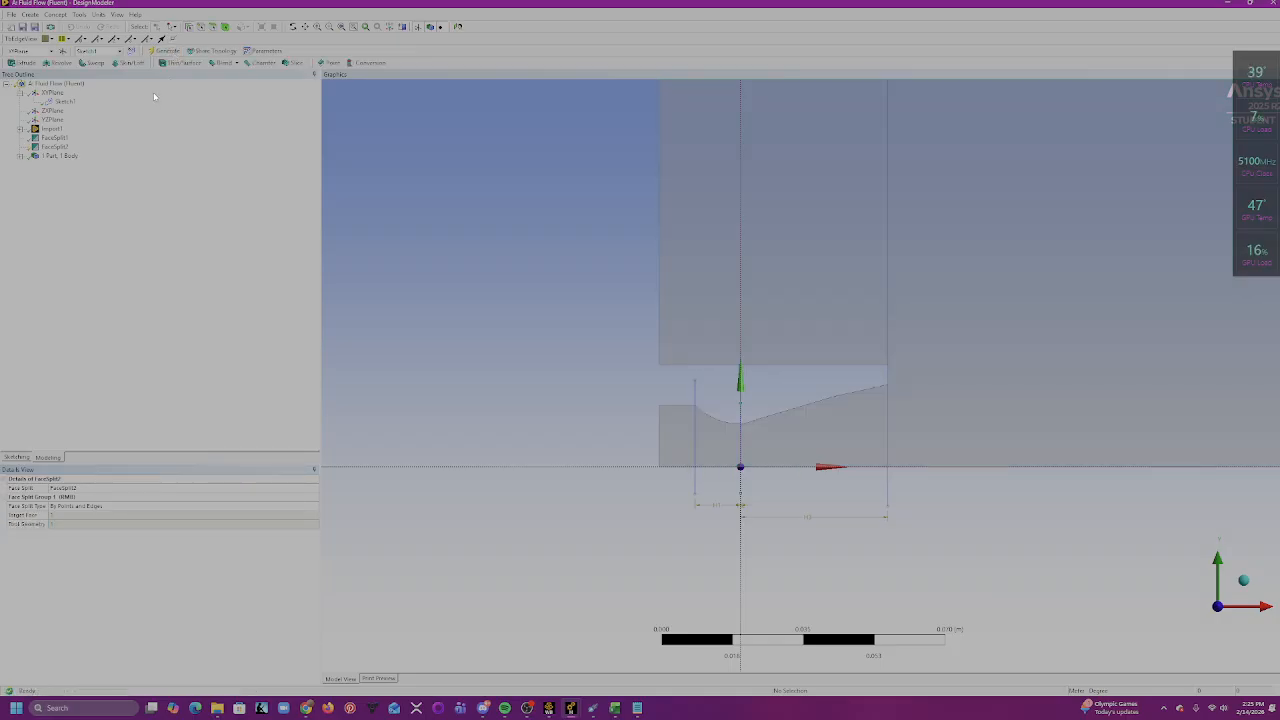
- Start a third Face Split by points and edges for the flow domain
left_click(79, 14)
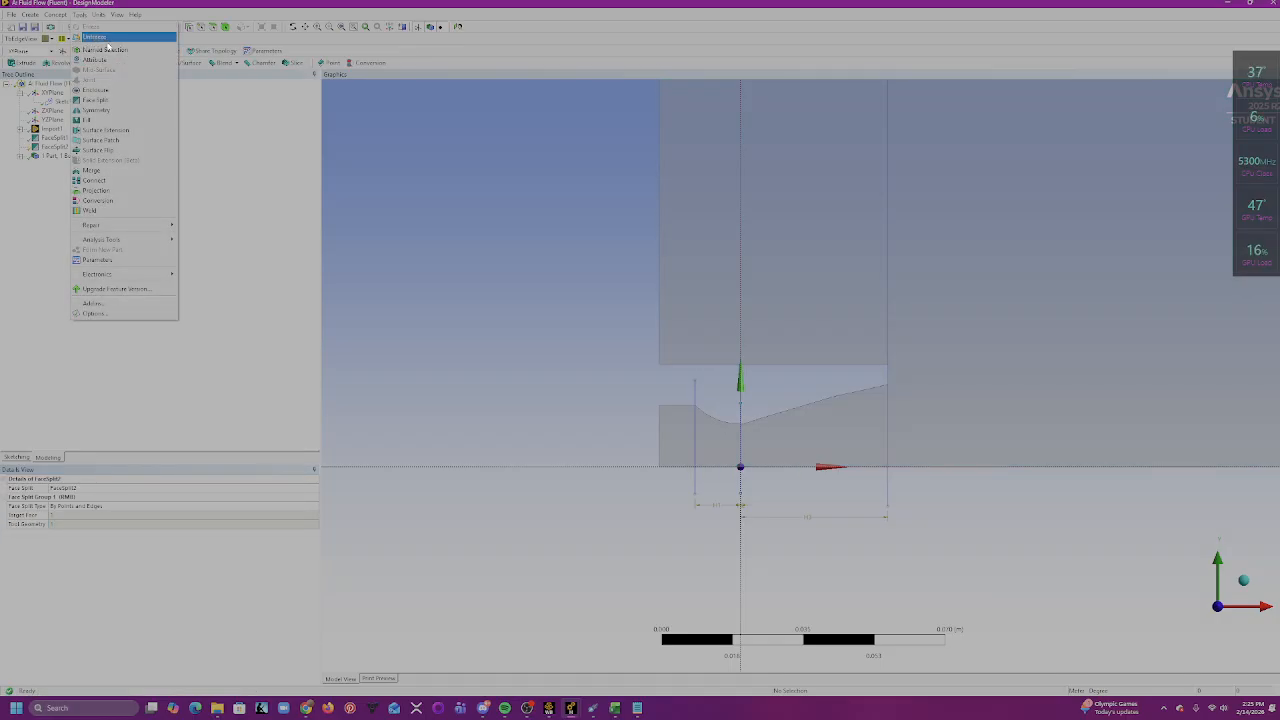
left_click(117, 100)
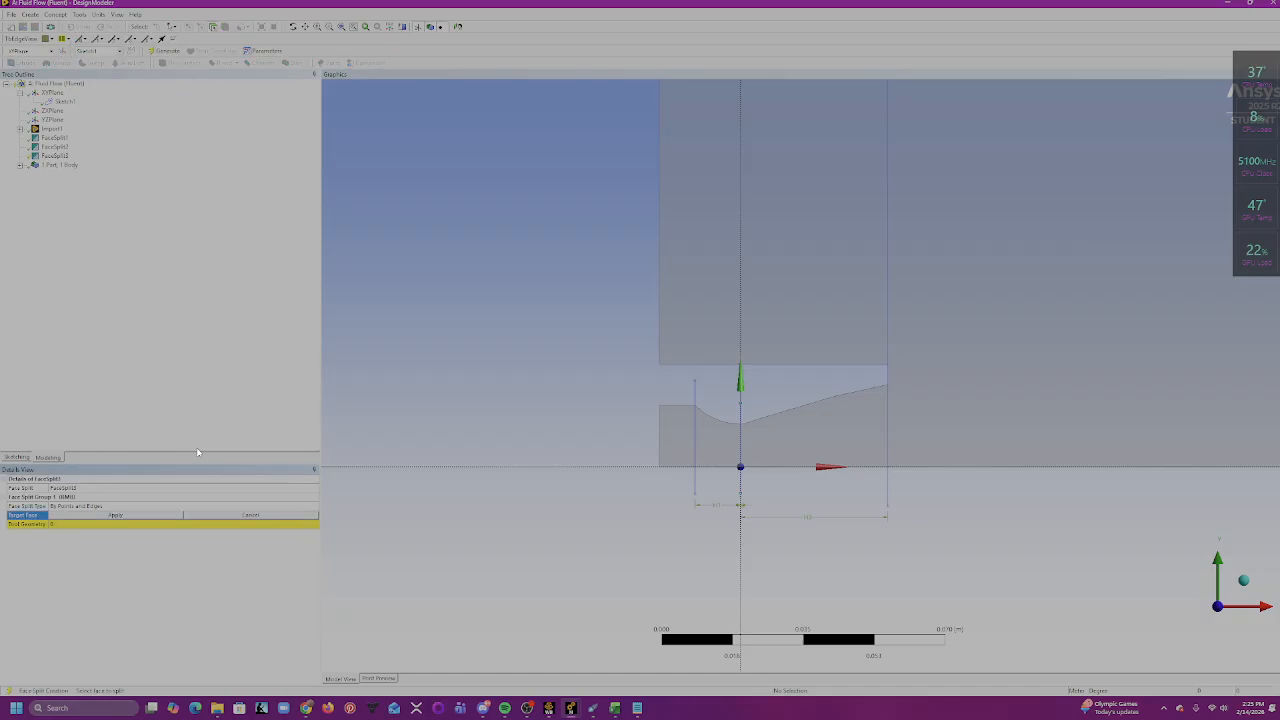
- Create a face split of the large outer domain face along the vertical sketch line at the nozzle exit, and generate it
left_click(176, 516)
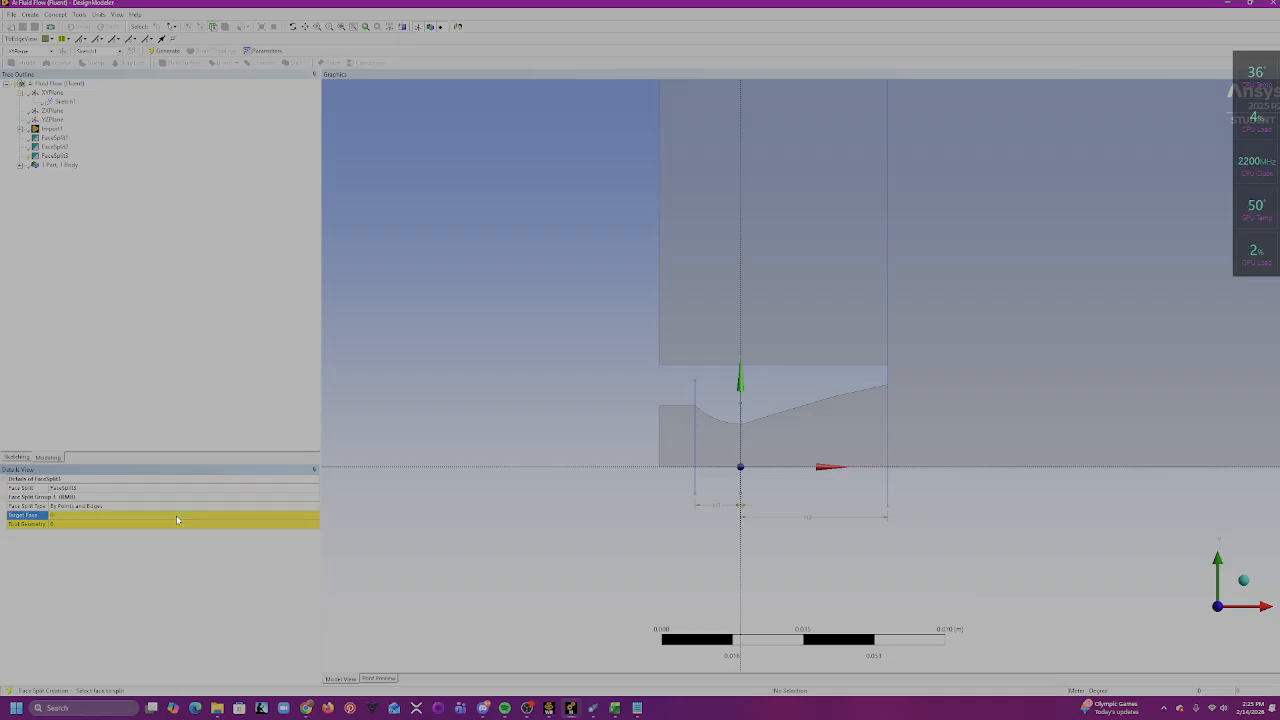
left_click(176, 515)
left_click(1132, 320)
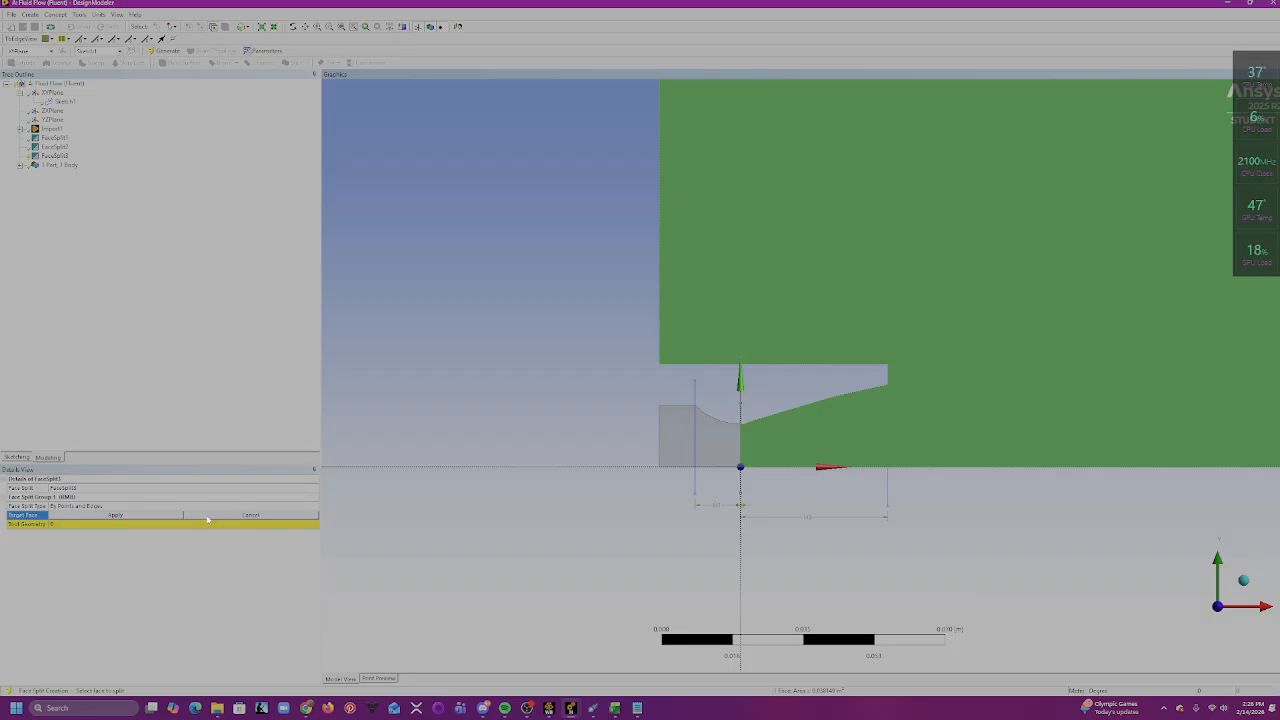
left_click(166, 516)
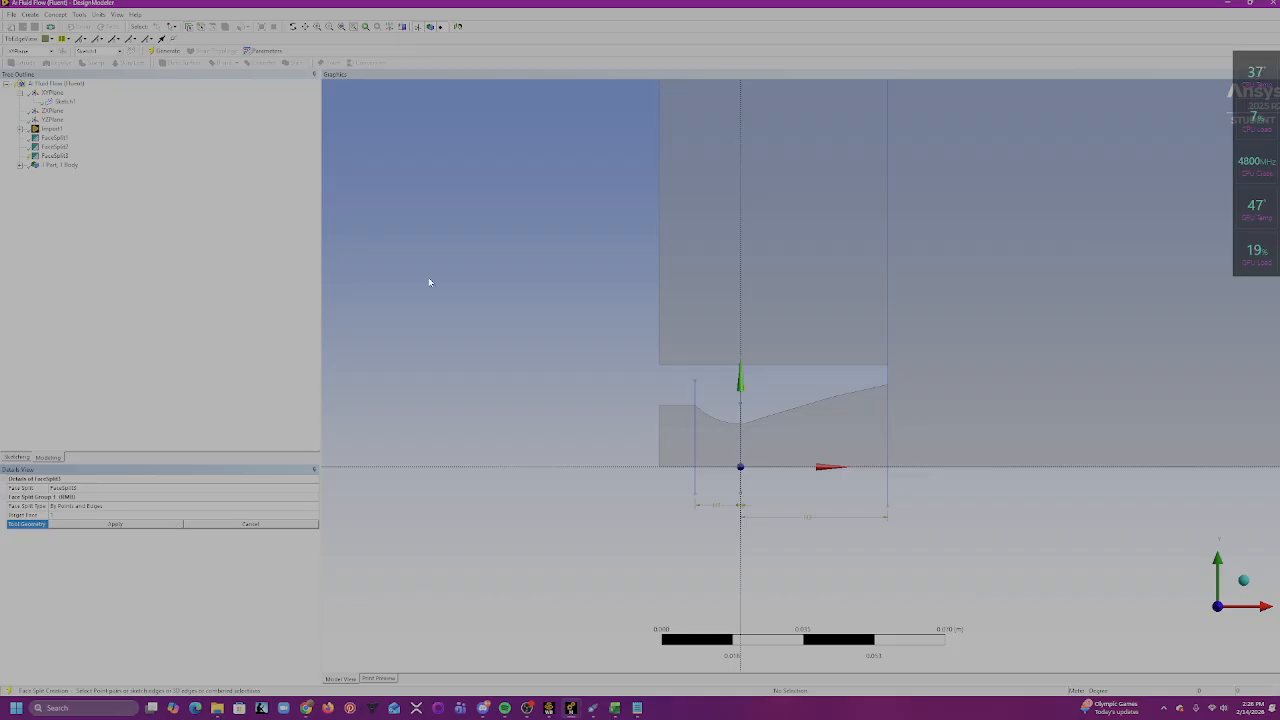
left_click(888, 420)
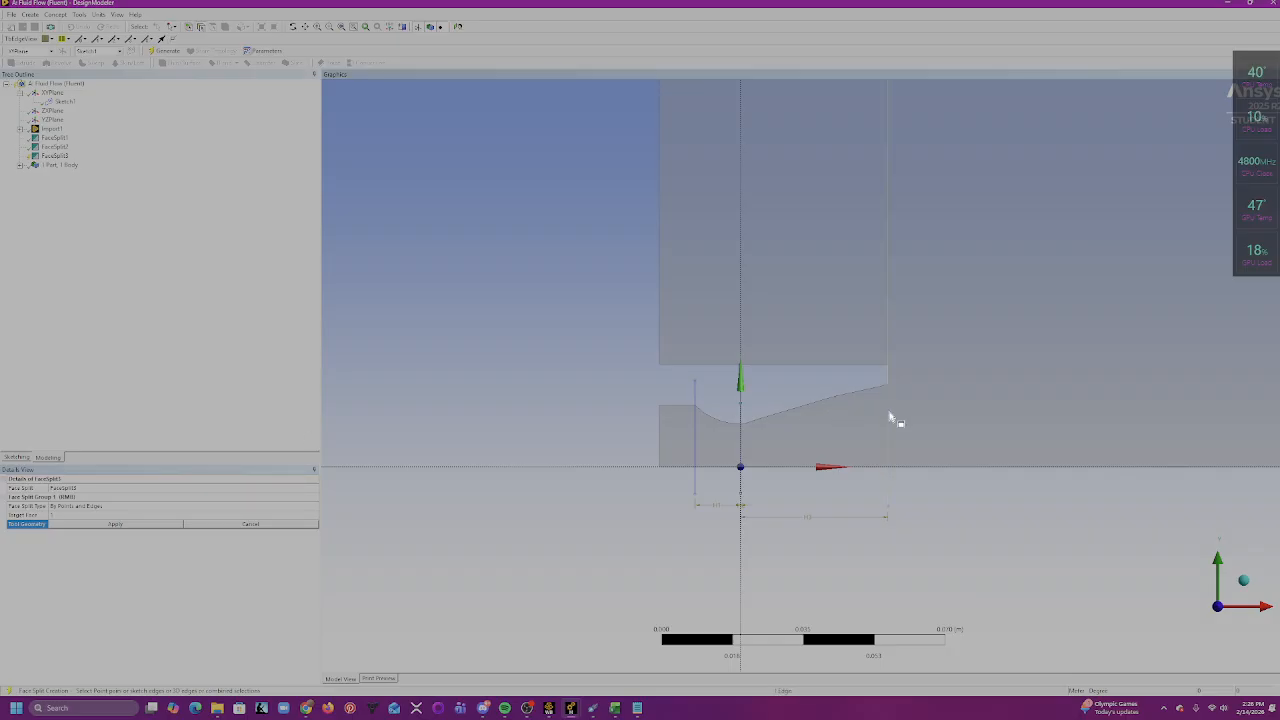
left_click(135, 525)
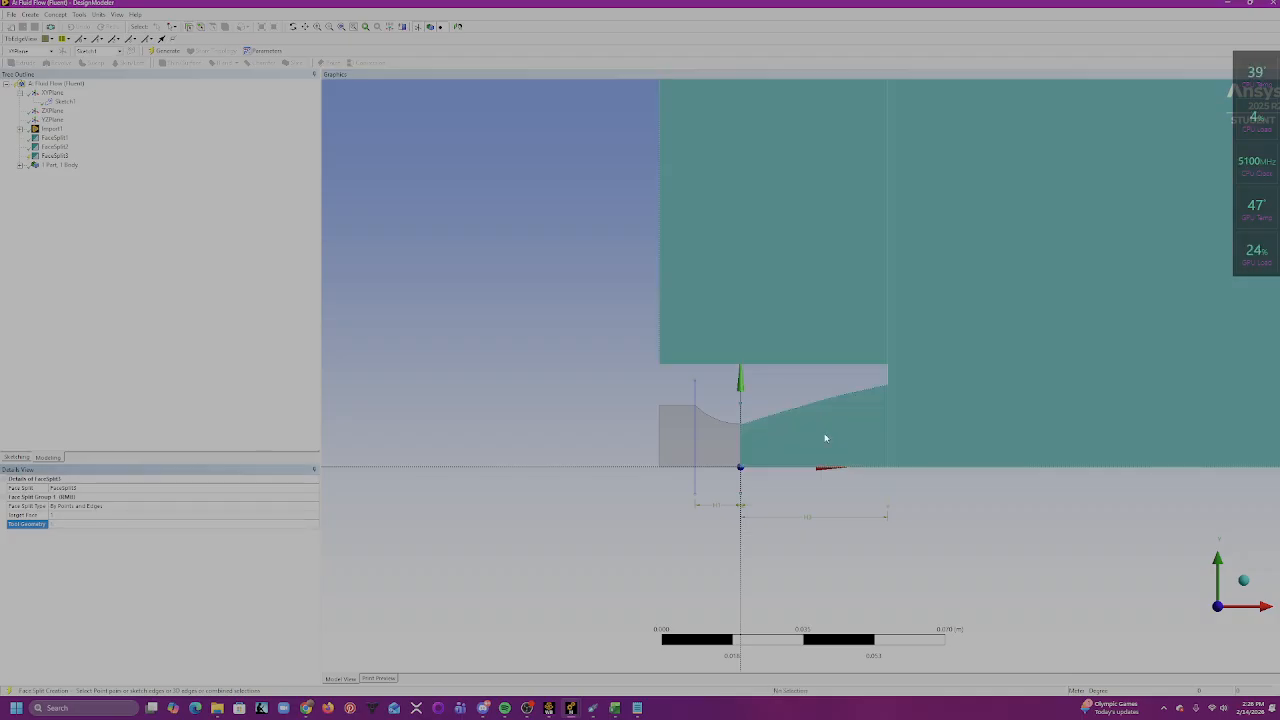
scroll(891, 404, "up", 3)
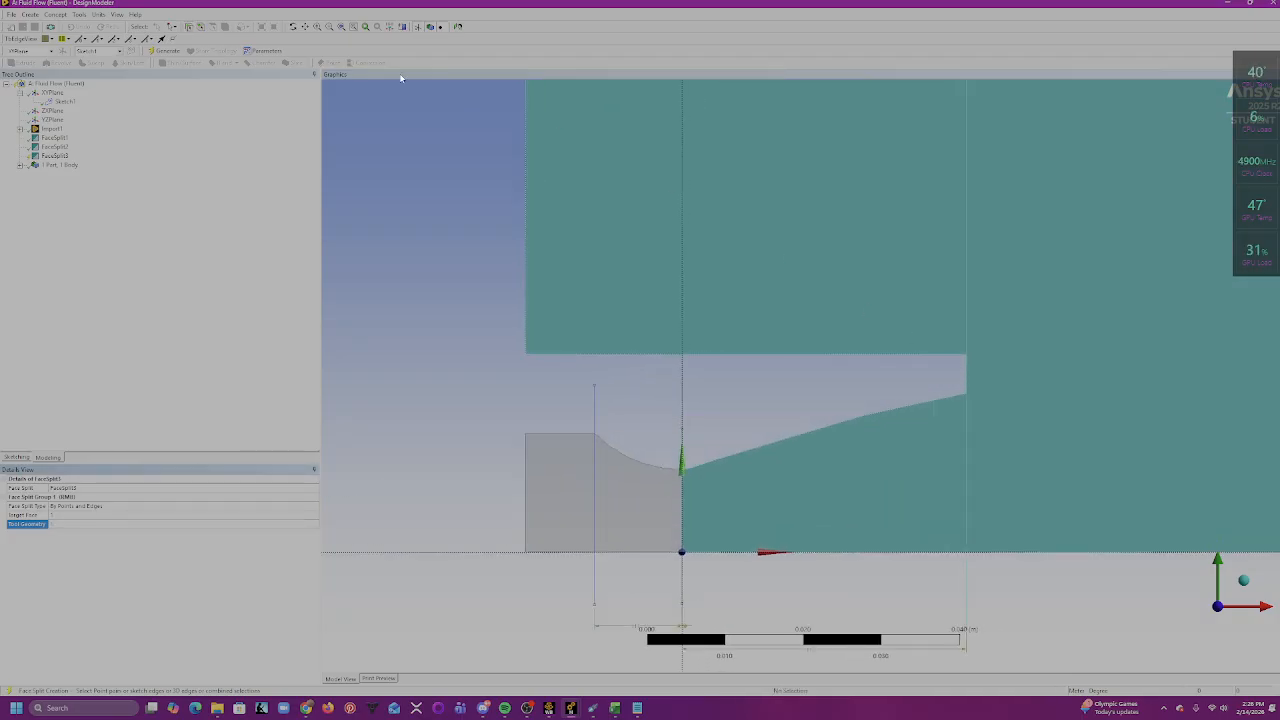
left_click(163, 50)
scroll(800, 370, "down", 1)
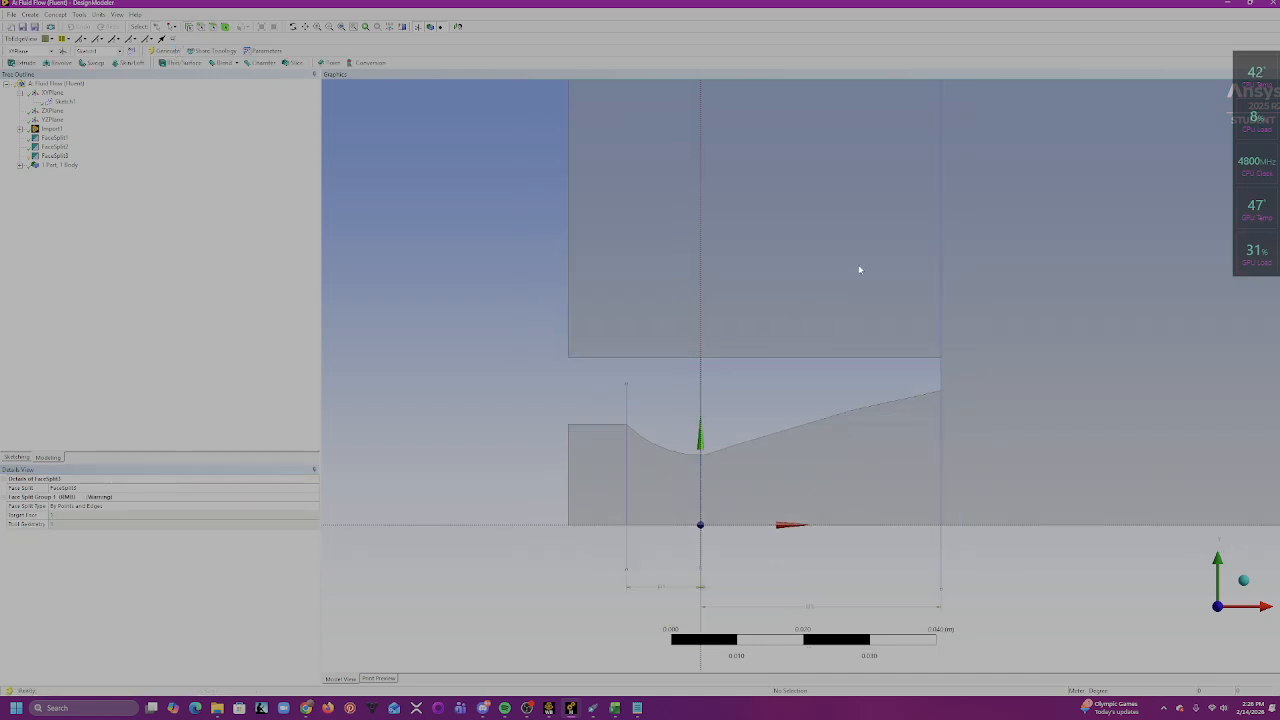
scroll(858, 269, "down", 2)
- Examine the target face of each of the three face splits, including the full extent of the outer domain
left_click(54, 140)
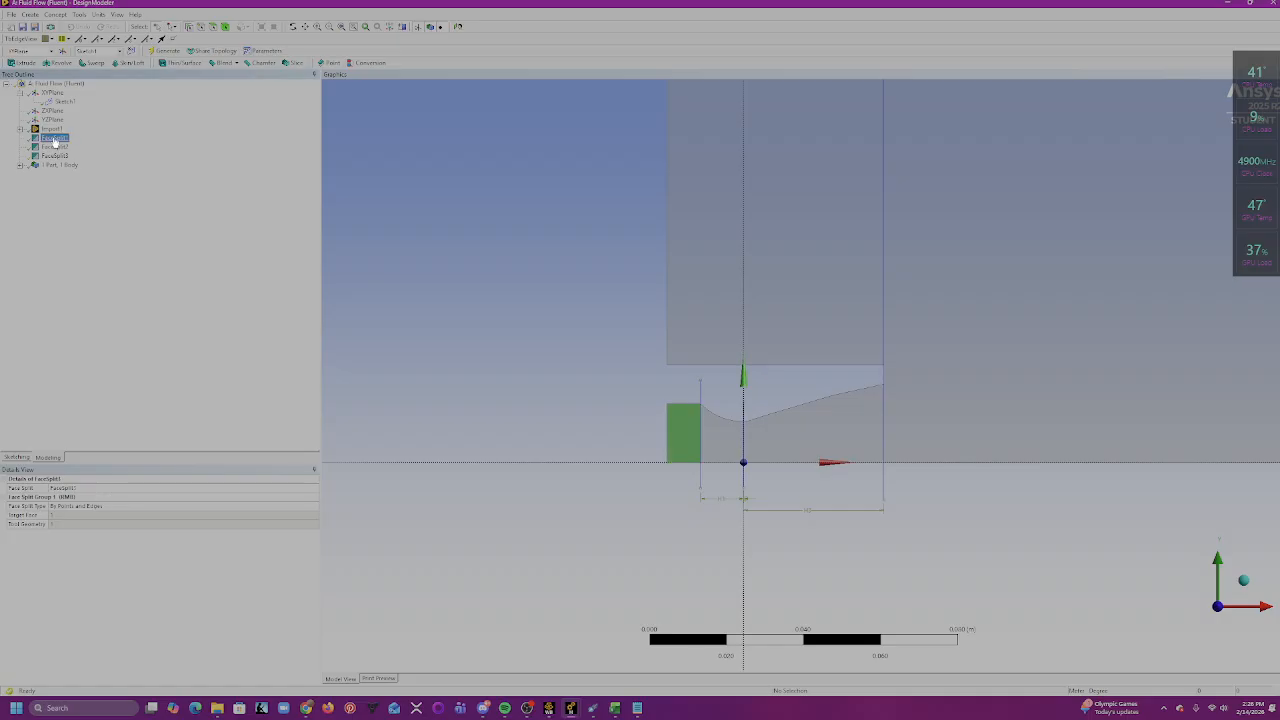
left_click(54, 147)
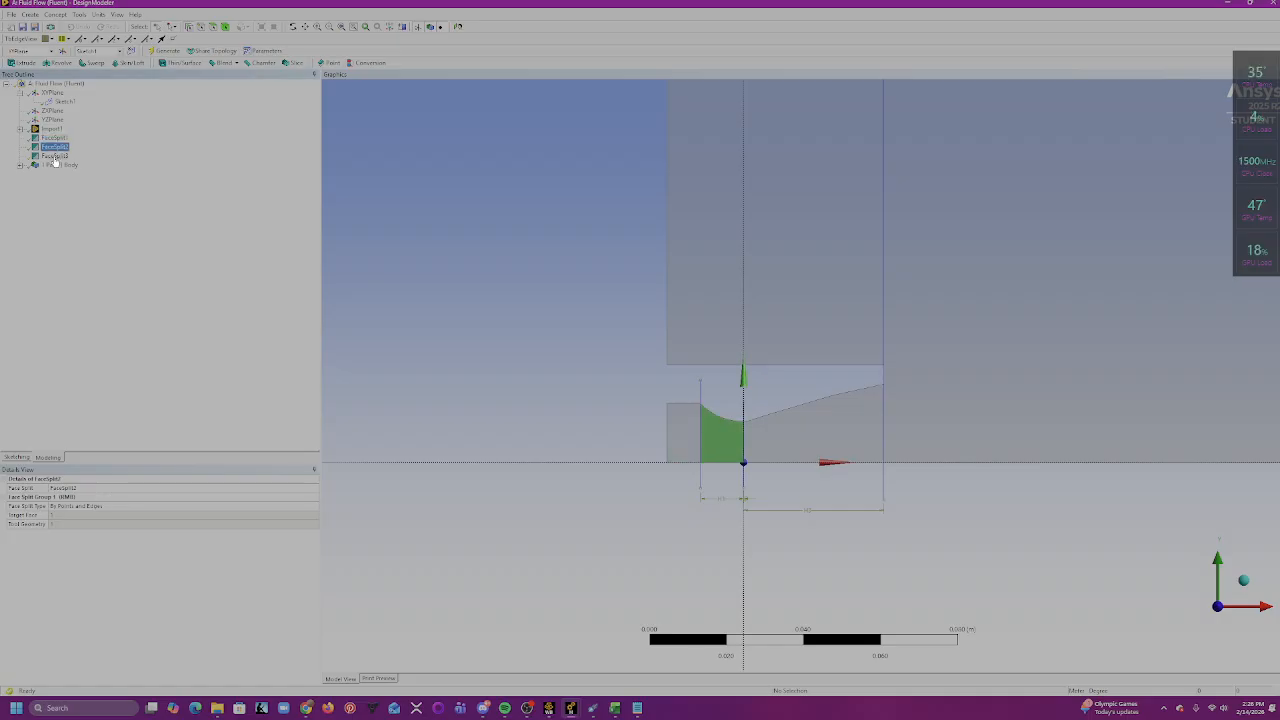
left_click(54, 156)
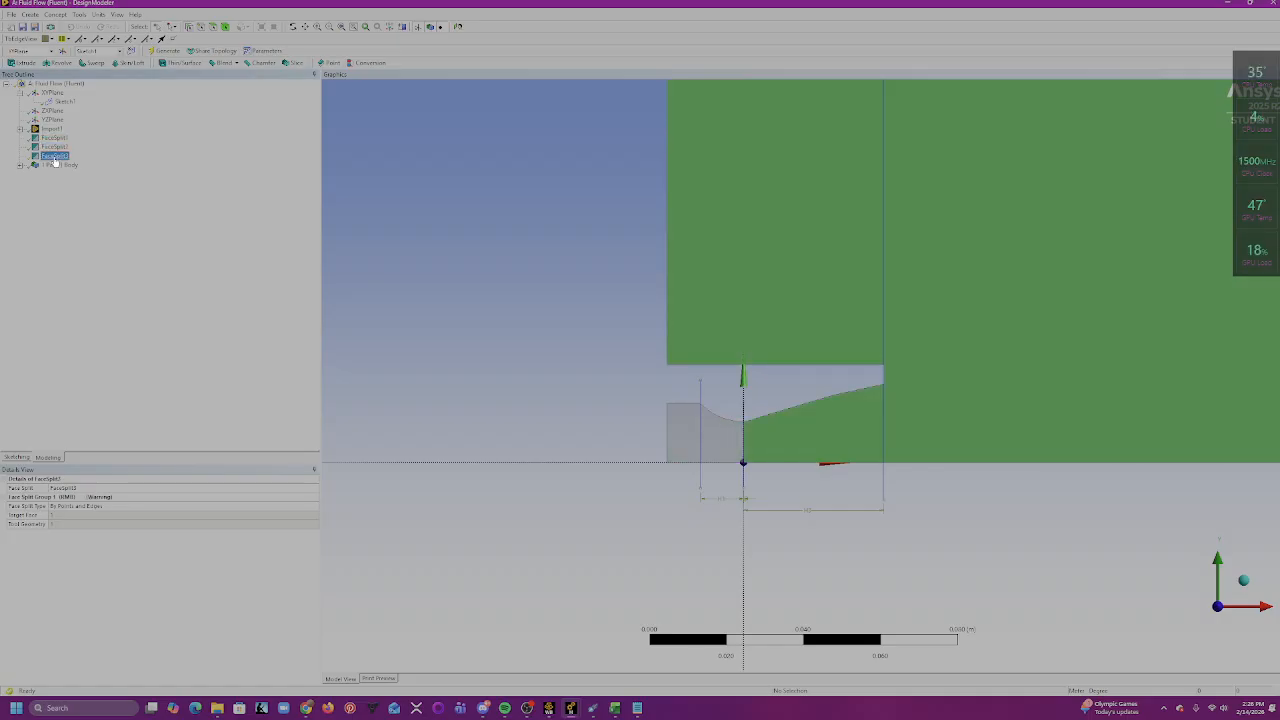
left_click(54, 147)
left_click(54, 156)
left_click(54, 138)
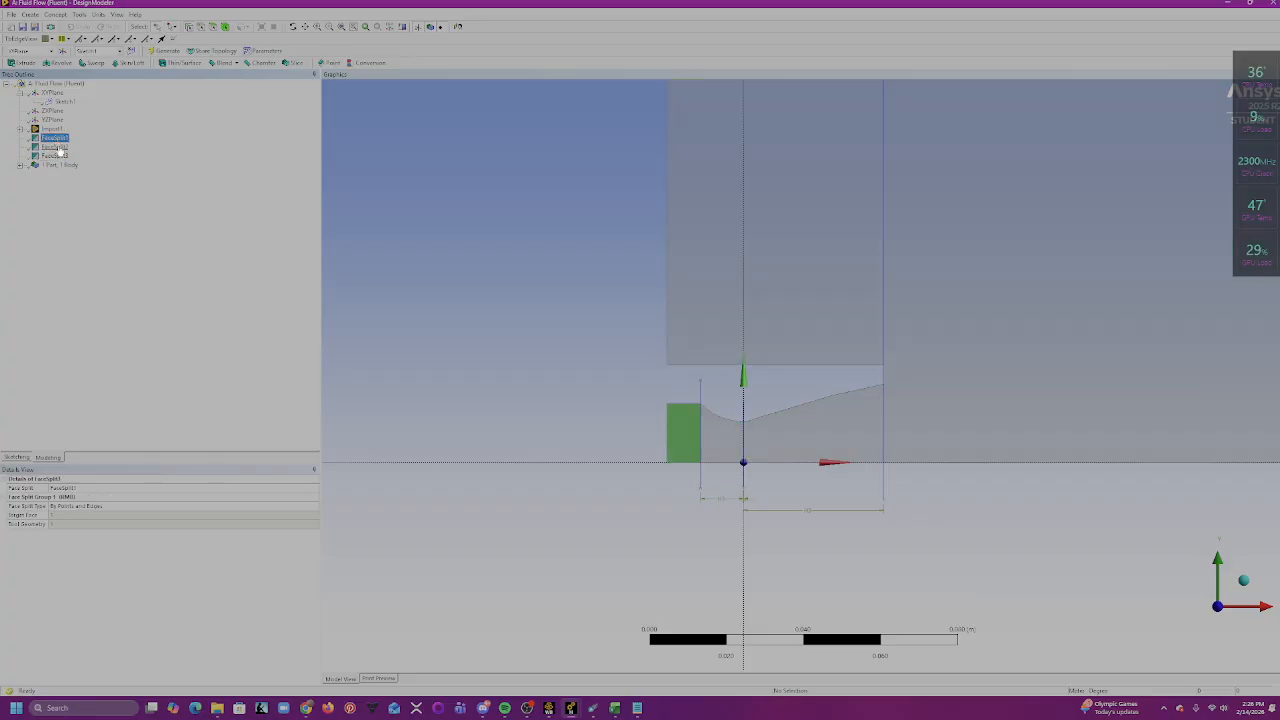
left_click(54, 147)
left_click(58, 139)
left_click(57, 147)
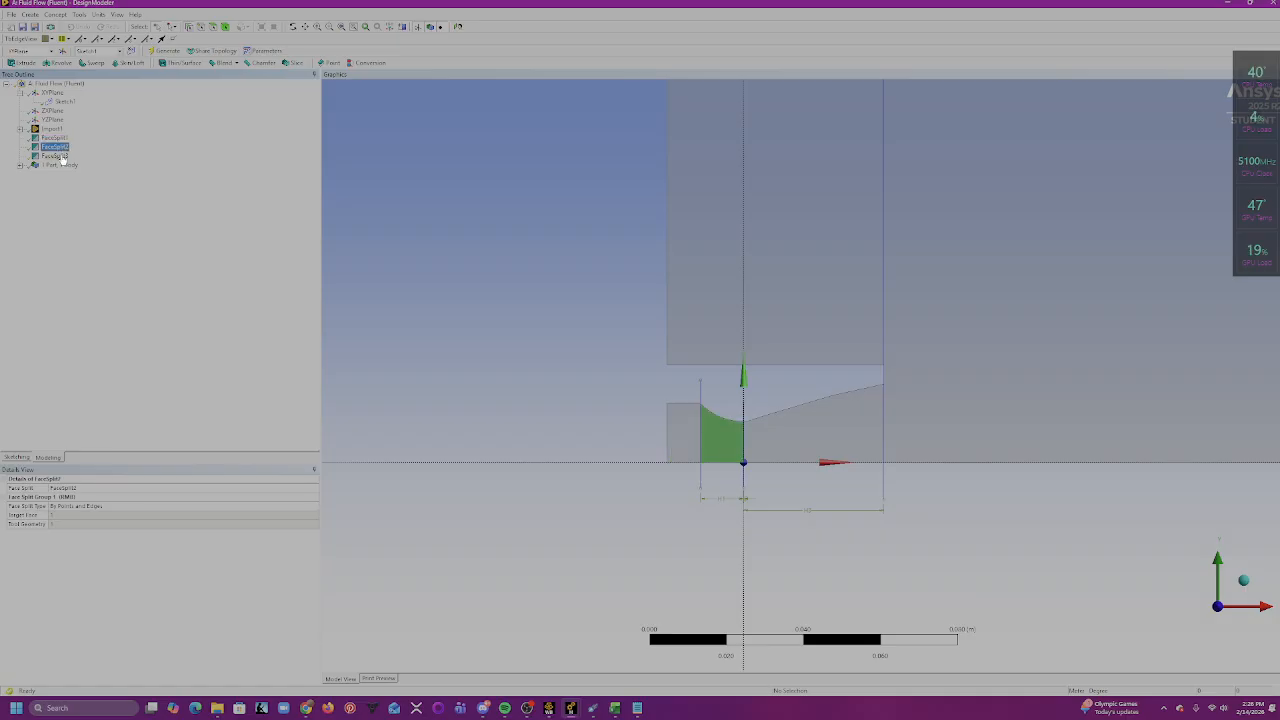
left_click(58, 156)
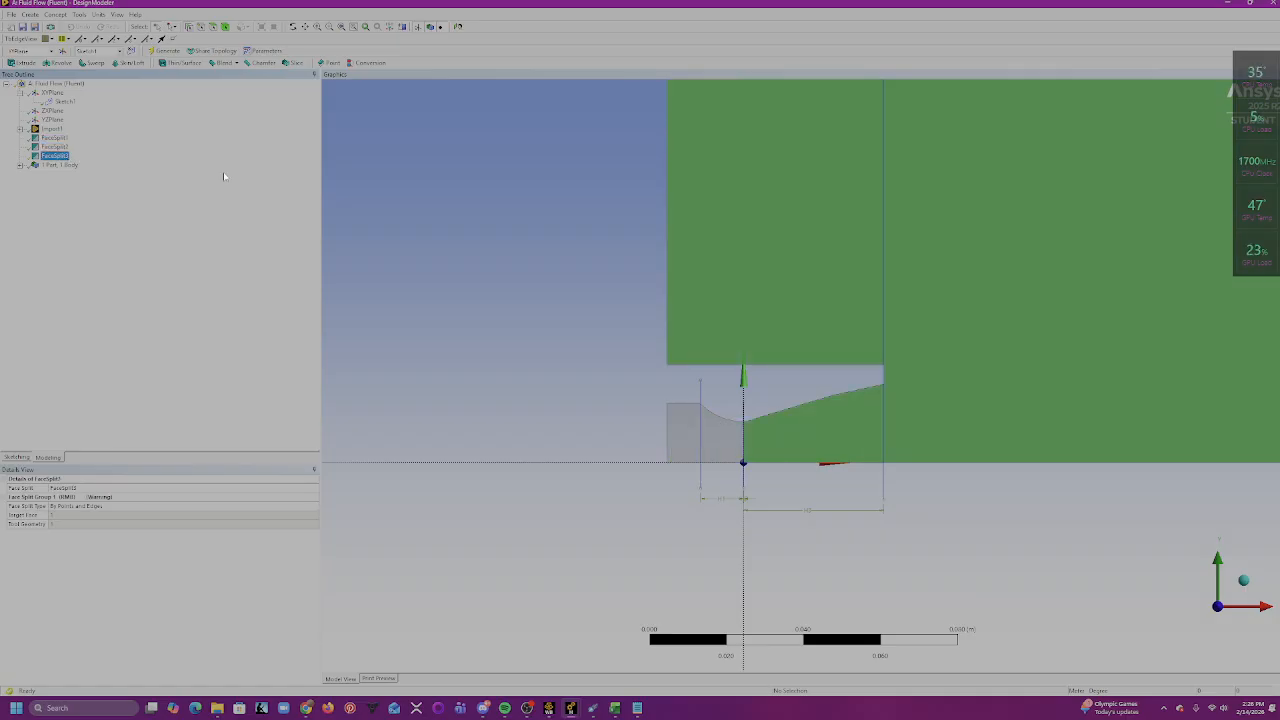
scroll(748, 195, "down", 4)
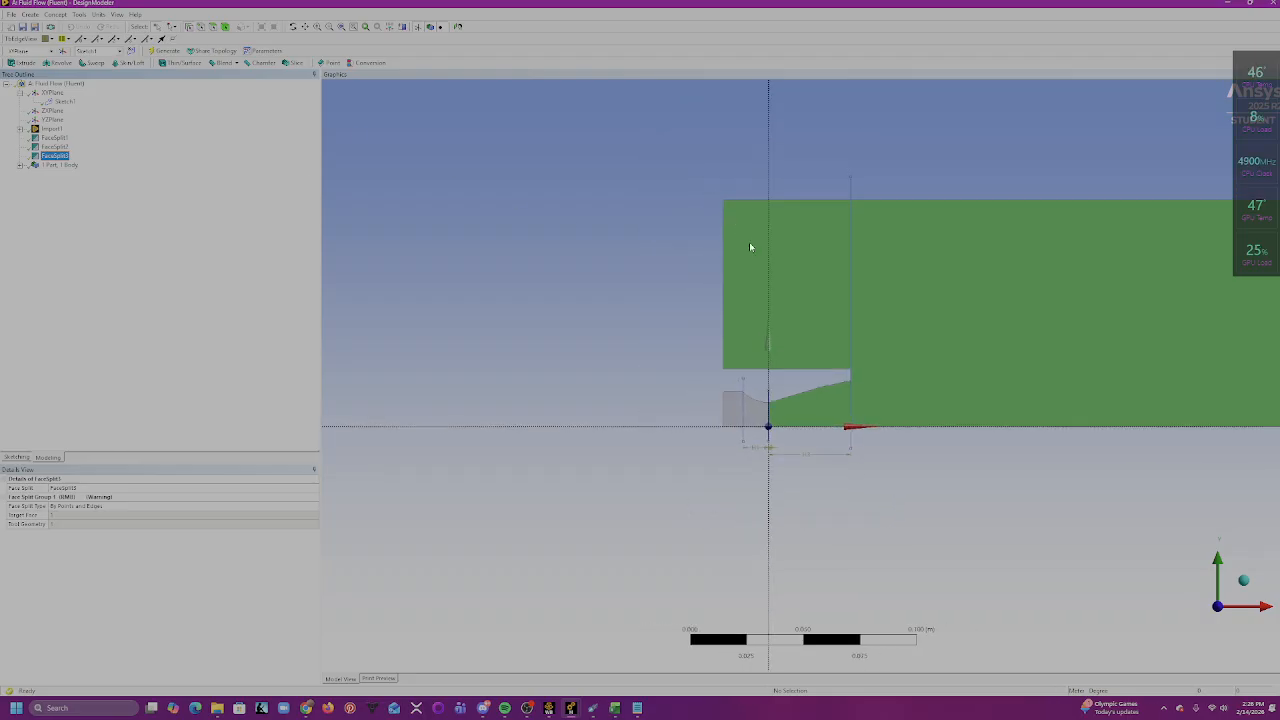
middle_click_drag(1065, 265, 727, 320, "ctrl")
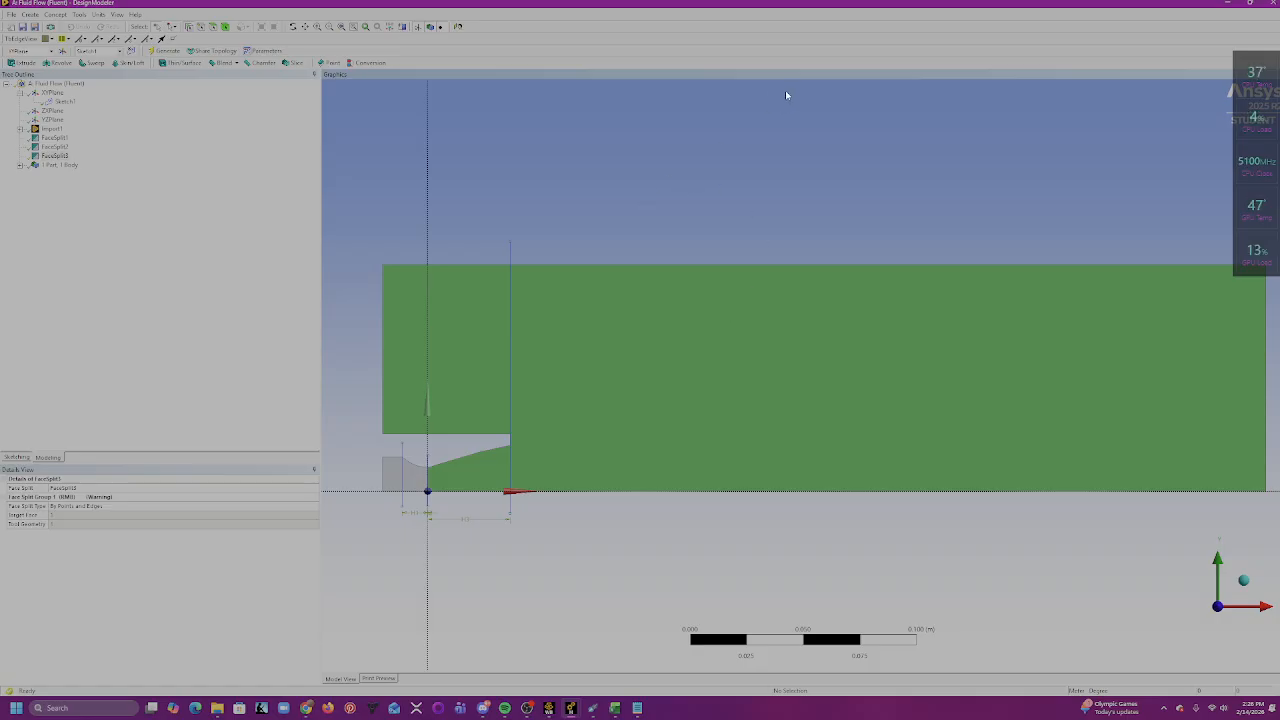
- Close the geometry editor and save the Air Nozzle project in Workbench
left_click(1275, 6)
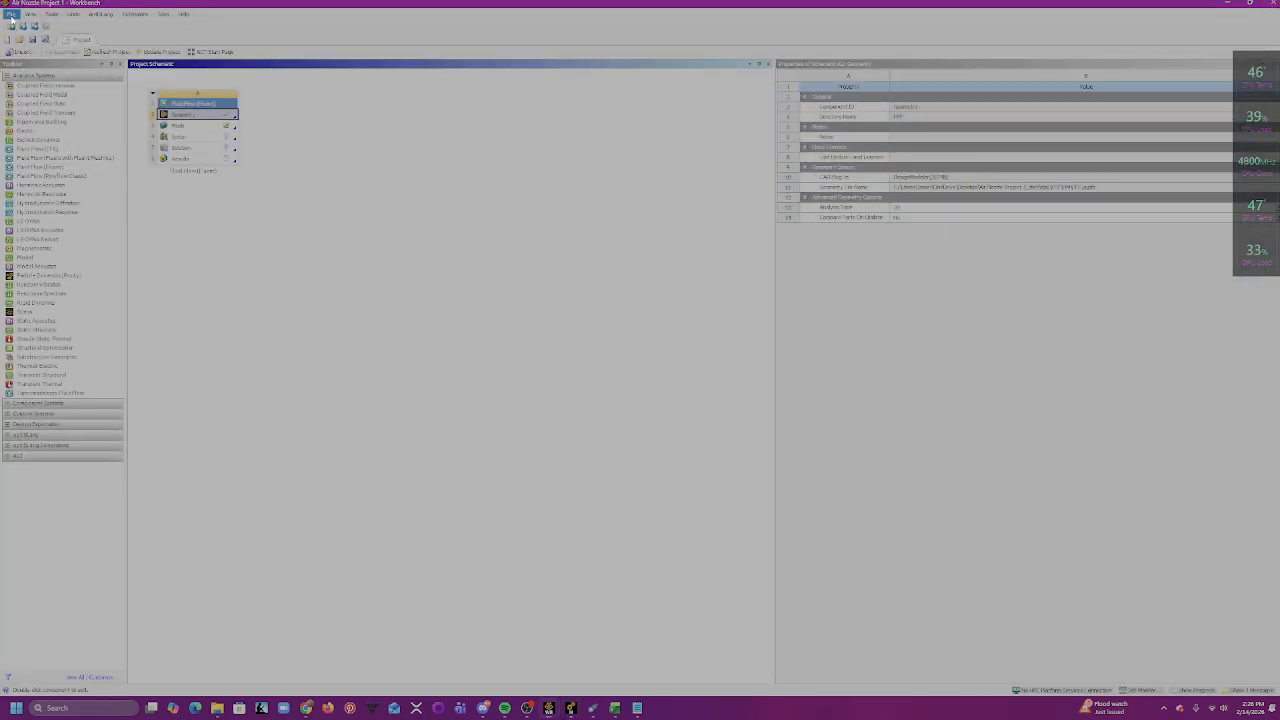
left_click(11, 14)
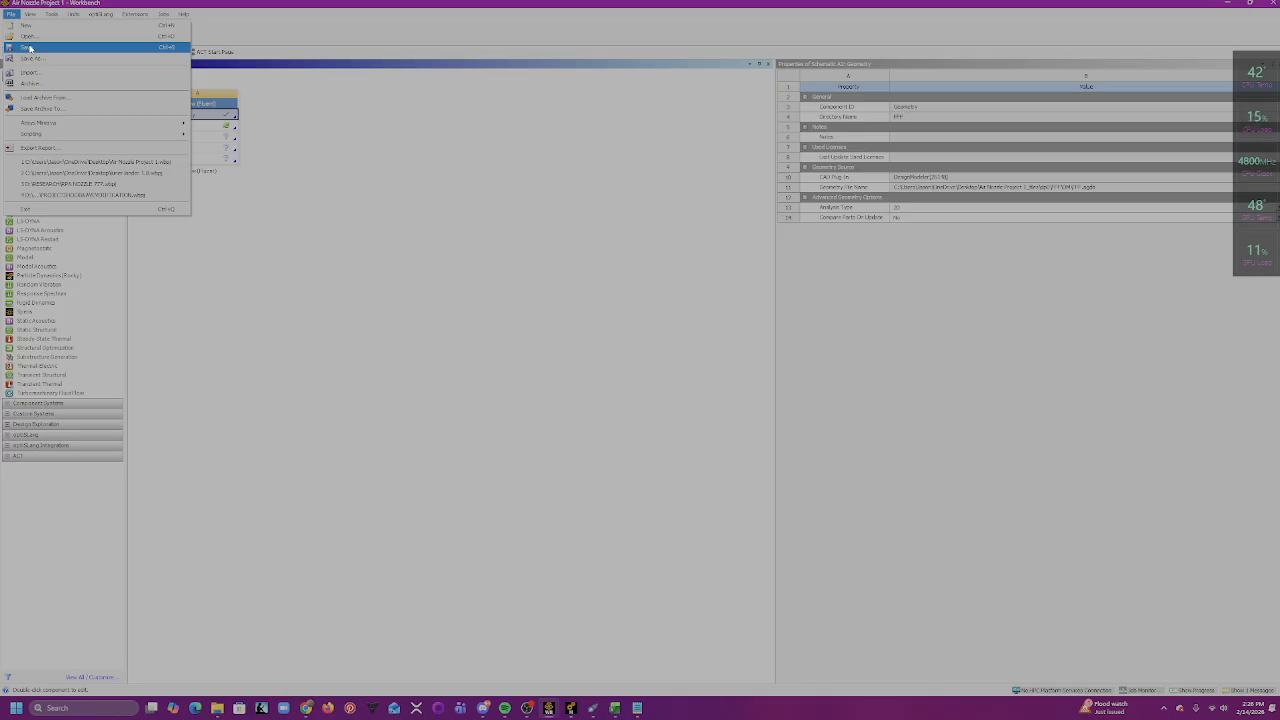
left_click(28, 46)
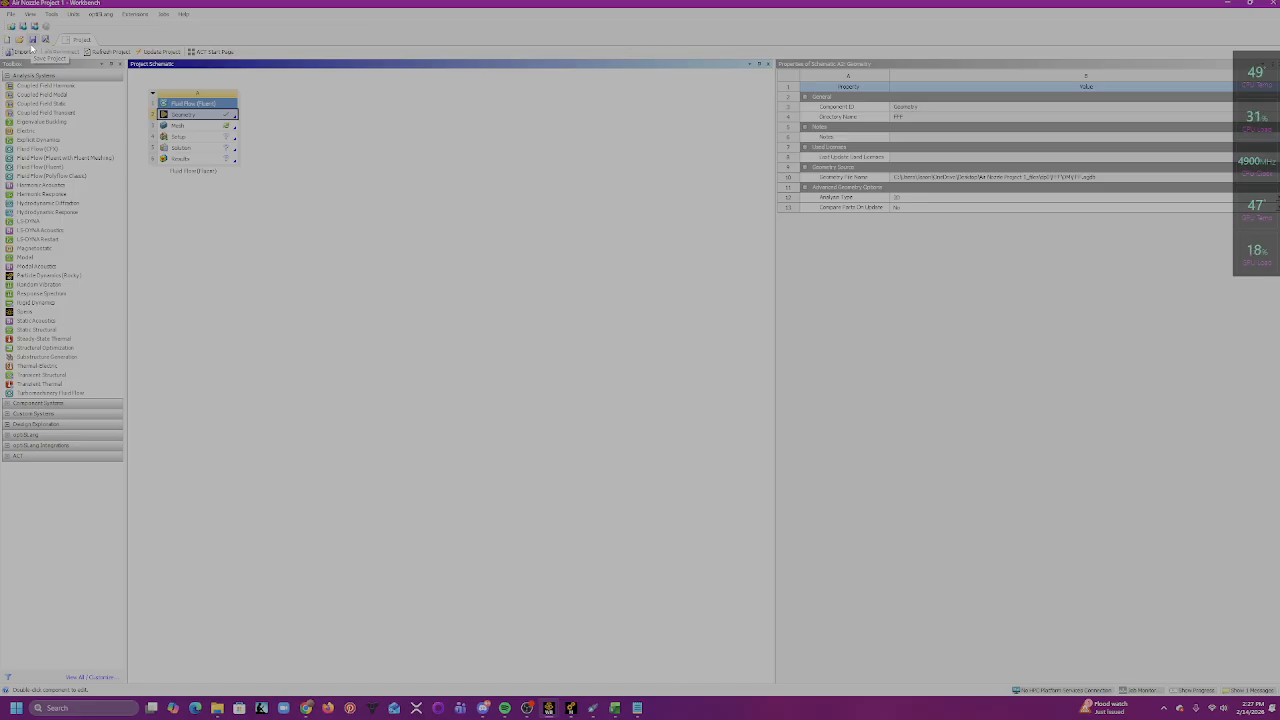
- Open the Fluid Flow system's Mesh cell in the Meshing application and show the model's geometry details
left_click(205, 127)
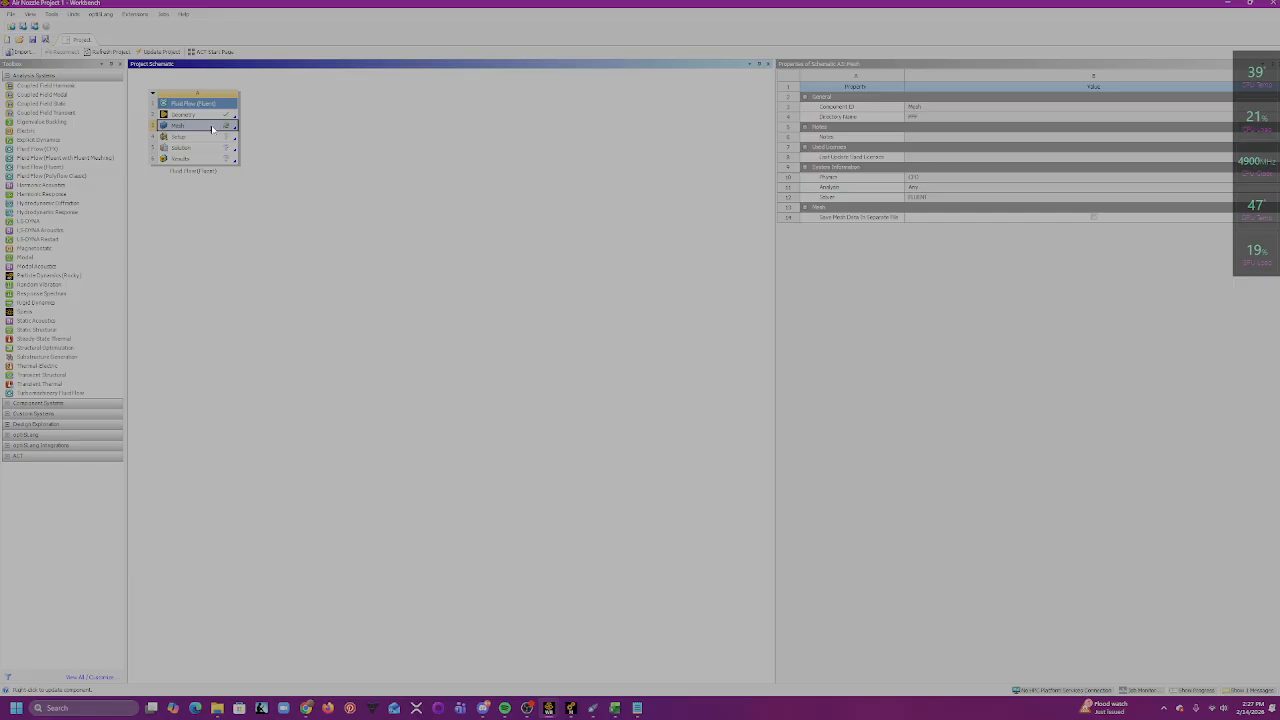
double_click(212, 128)
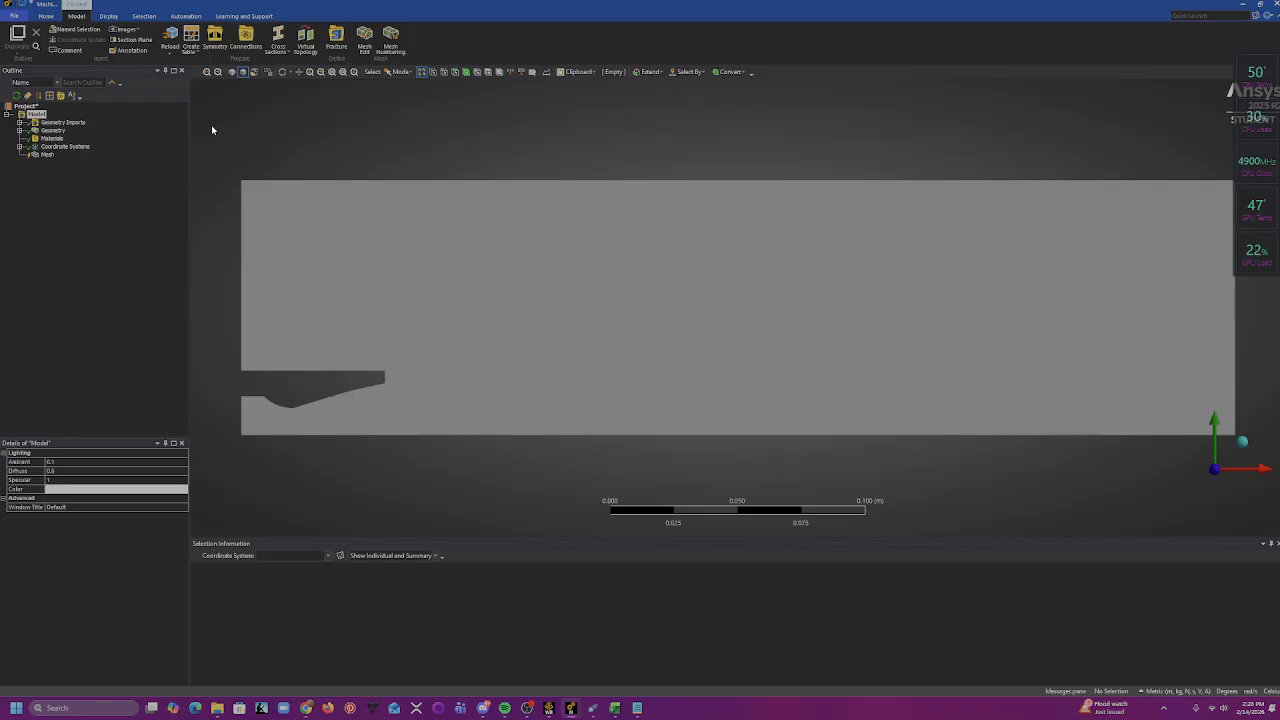
left_click(53, 131)
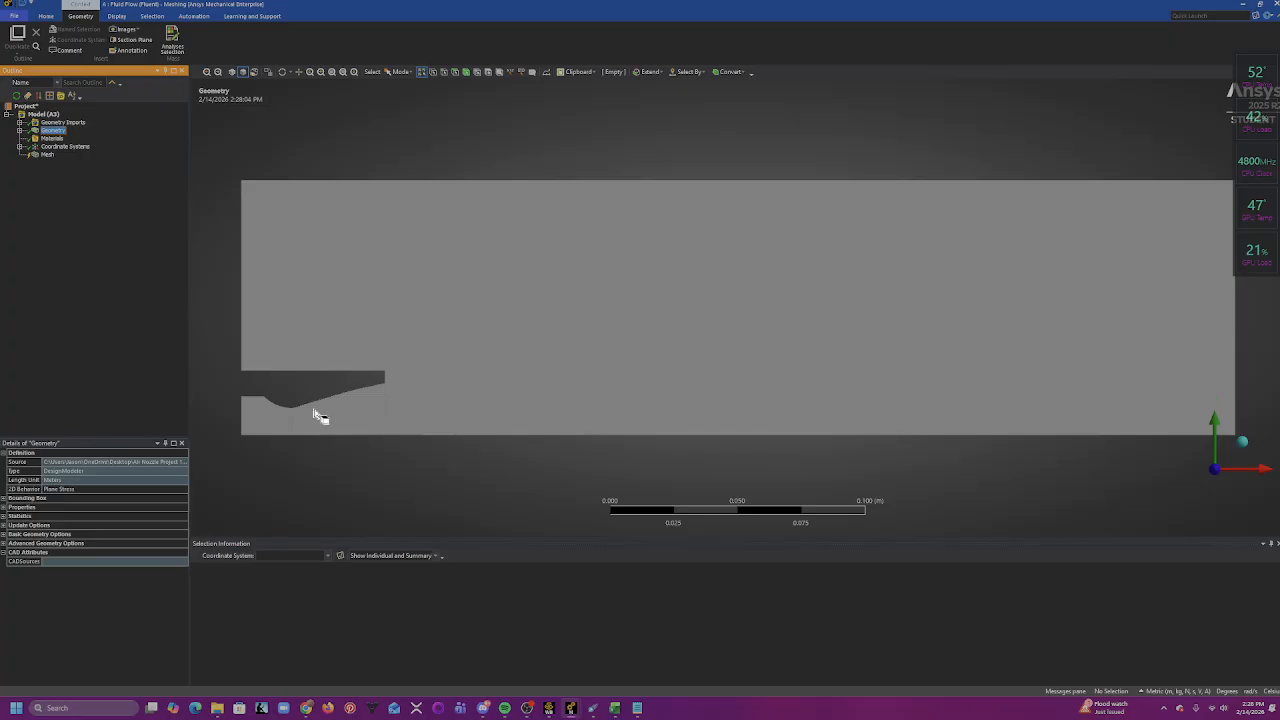
- Display the nozzle geometry as Shaded Exterior and Edges so the split lines are drawn
scroll(296, 430, "up", 3)
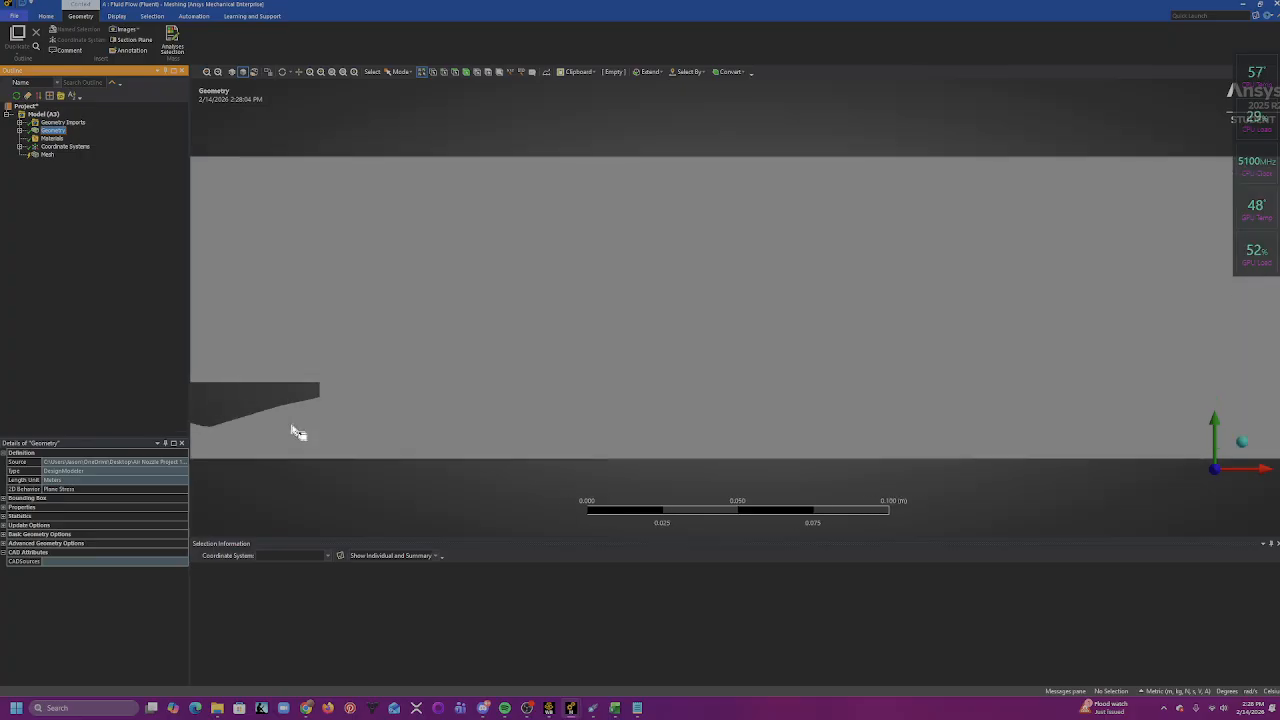
scroll(302, 430, "down", 3)
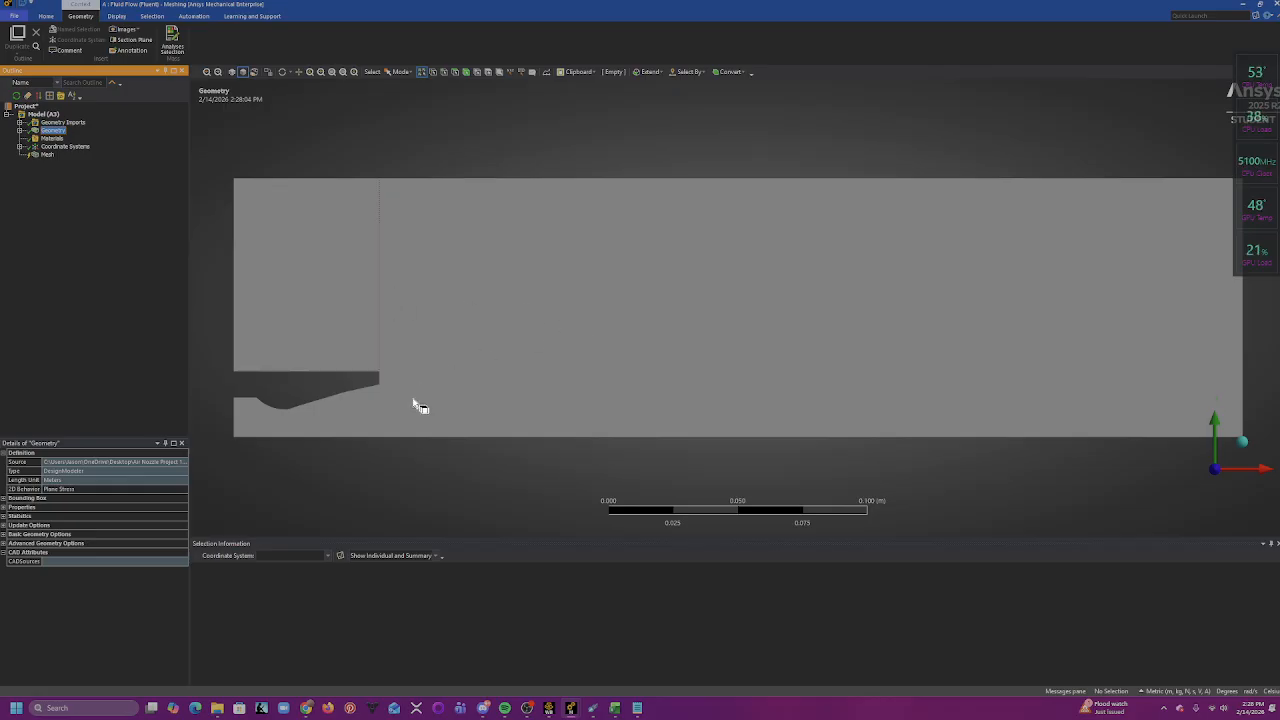
left_click(236, 74)
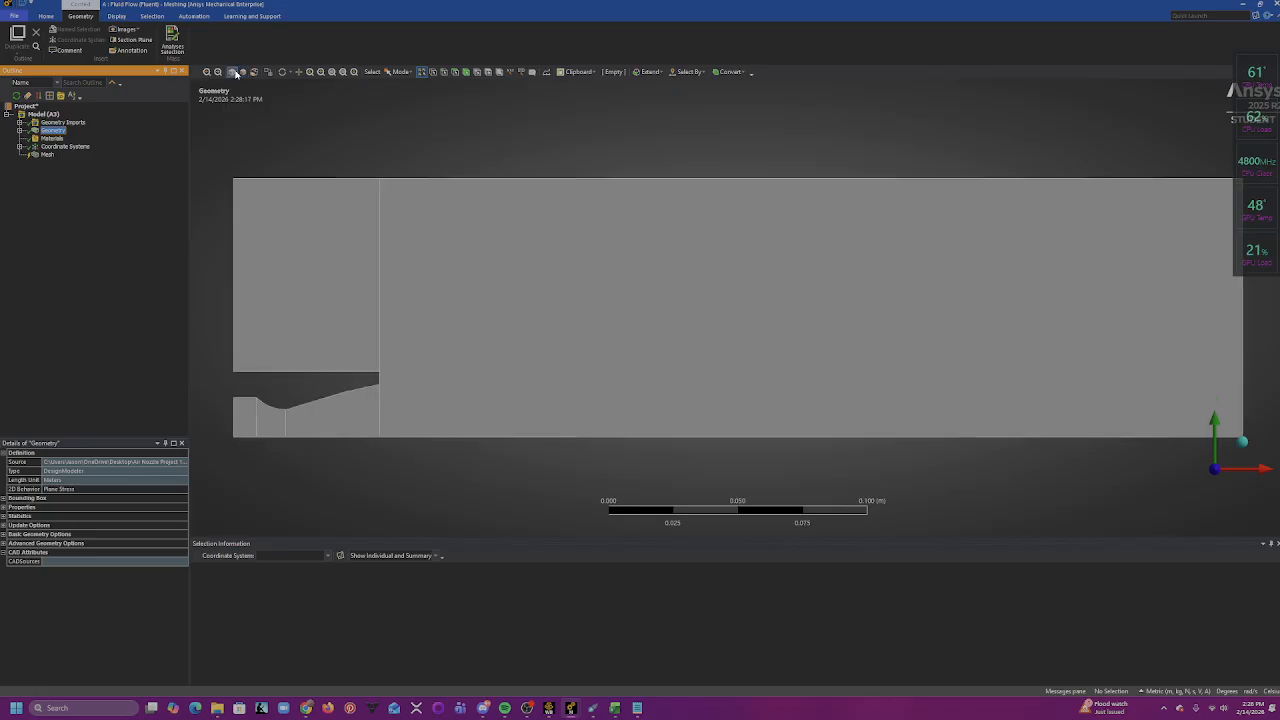
left_click(244, 74)
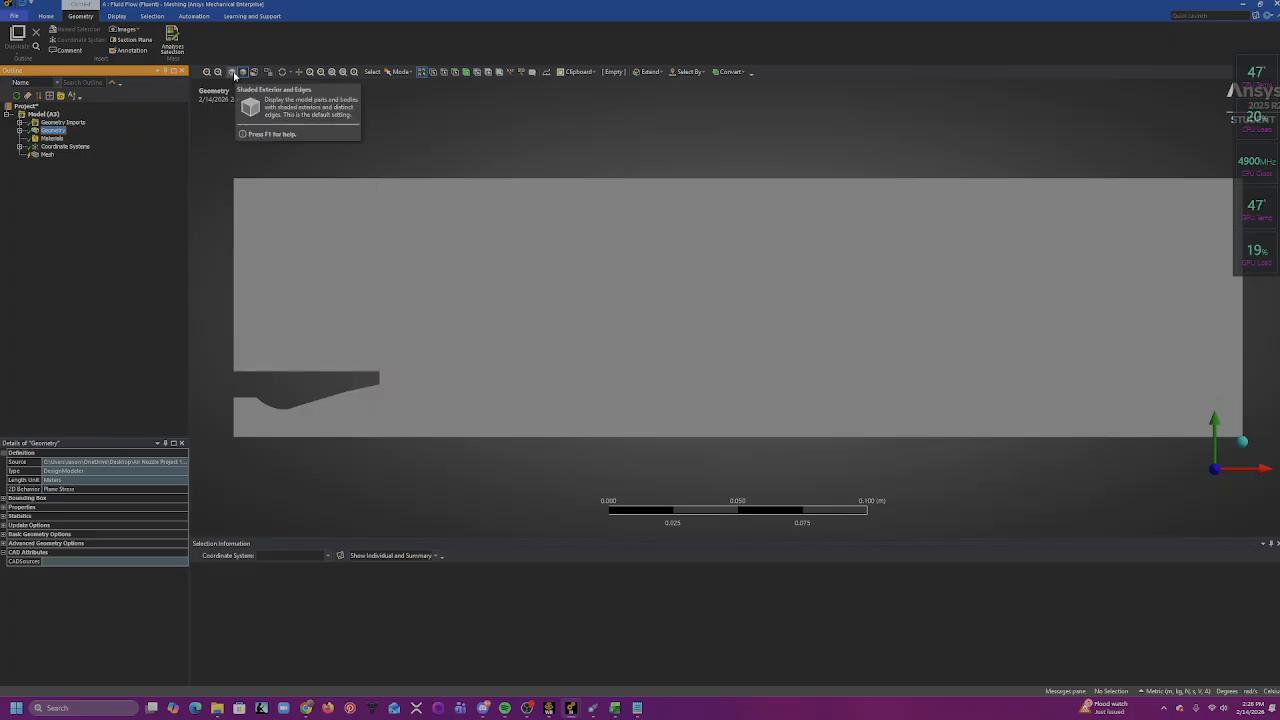
left_click(232, 73)
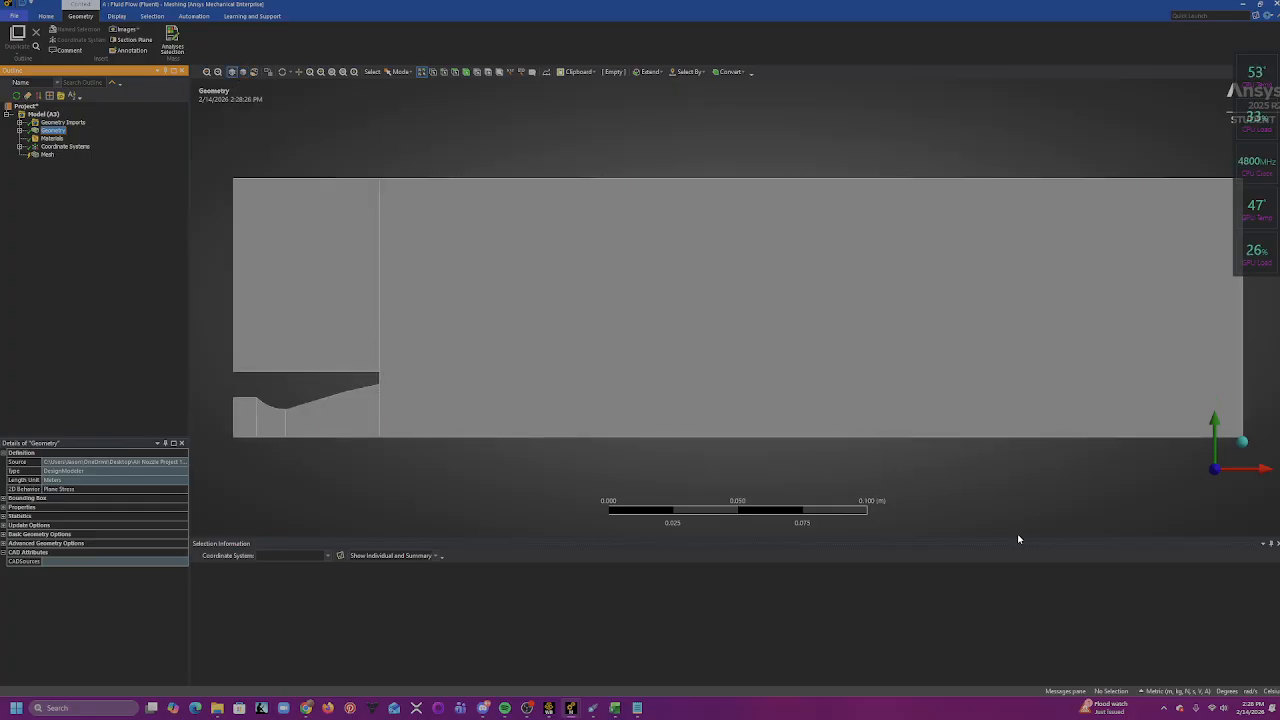
- Check the split regions by selecting each face of the nozzle and outer domain in turn, and clear the selection
scroll(589, 417, "down", 3)
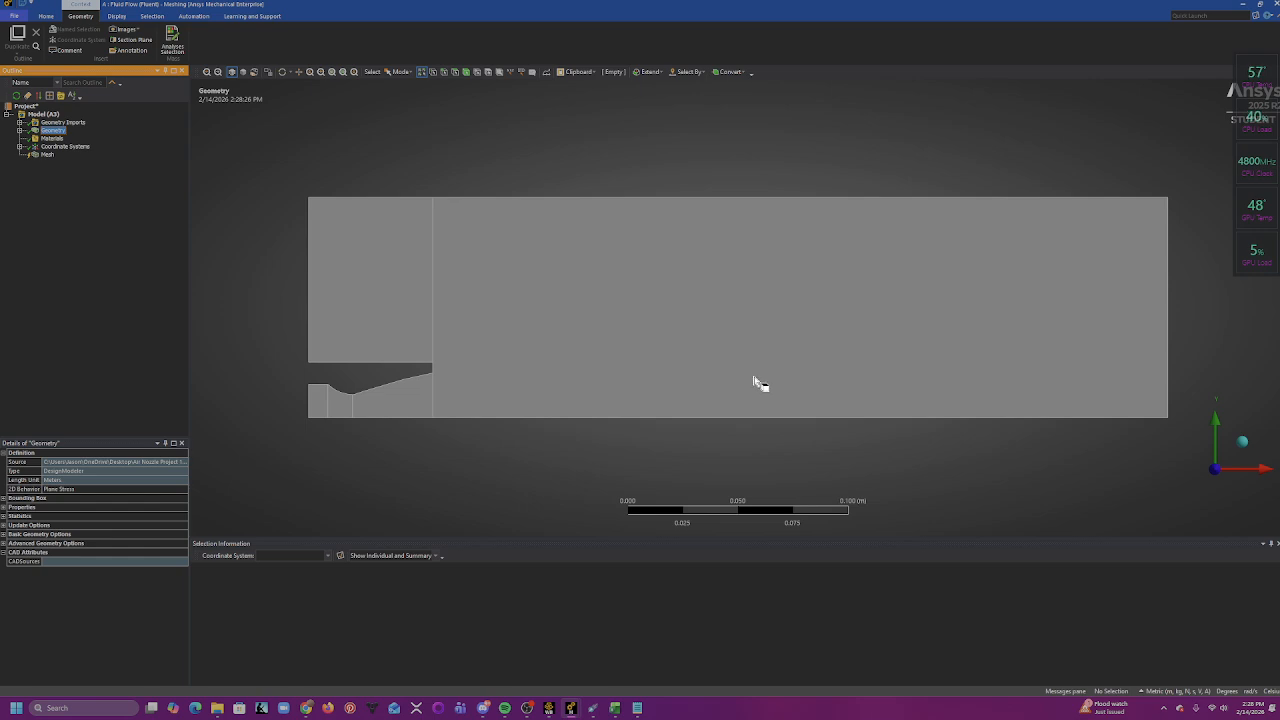
middle_click_drag(757, 380, 828, 400, "ctrl")
scroll(750, 408, "up", 2)
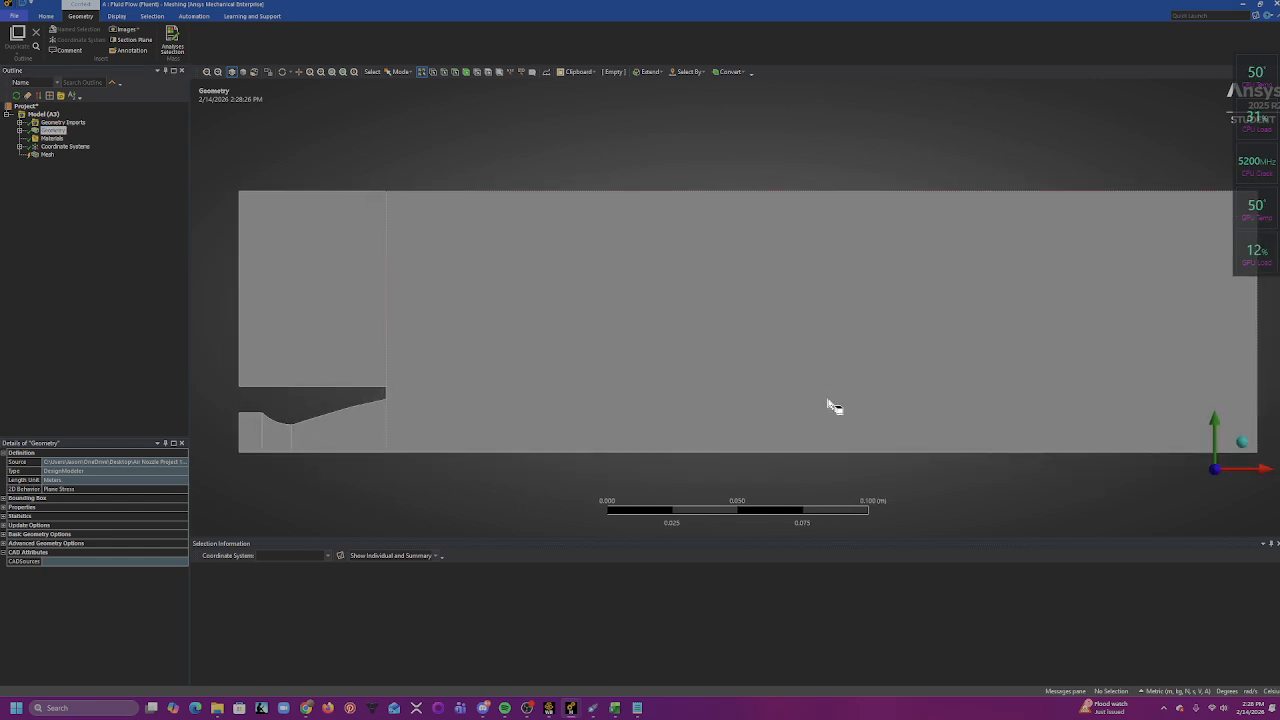
left_click(277, 443)
left_click(329, 438)
left_click(438, 430)
left_click(340, 350)
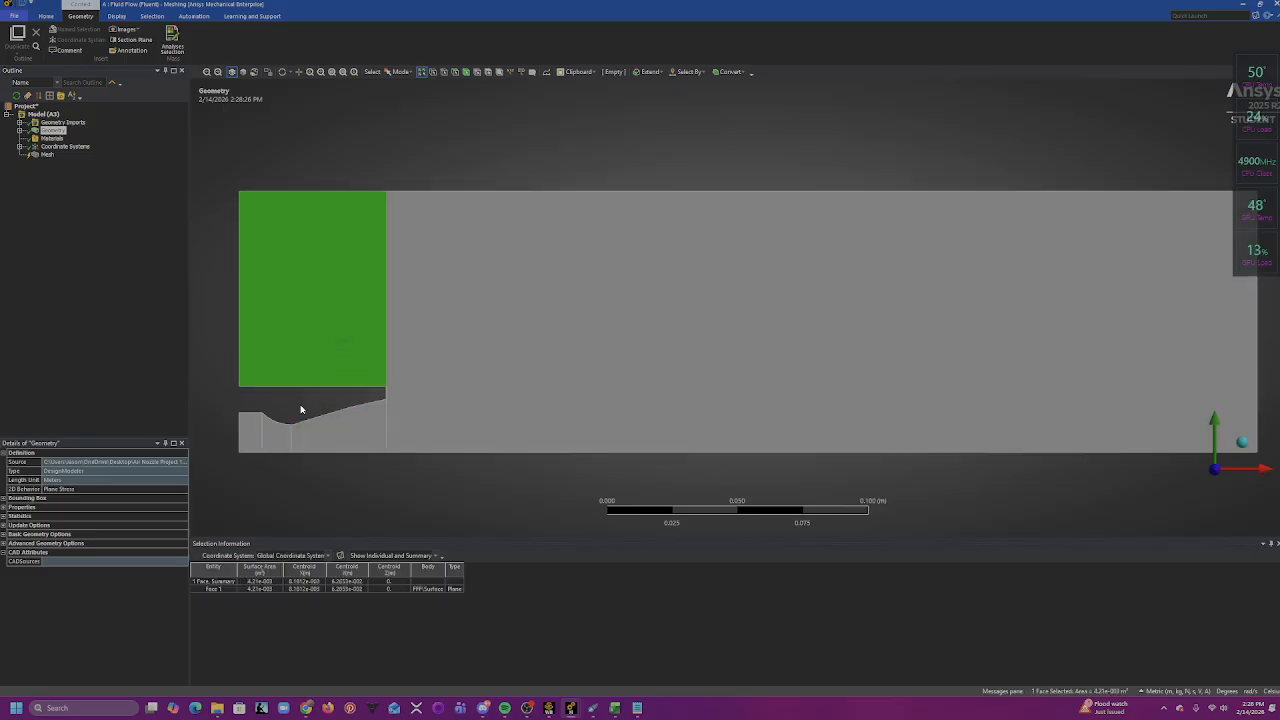
left_click(256, 433)
left_click(285, 441)
left_click(318, 438)
left_click(343, 369)
left_click(449, 395)
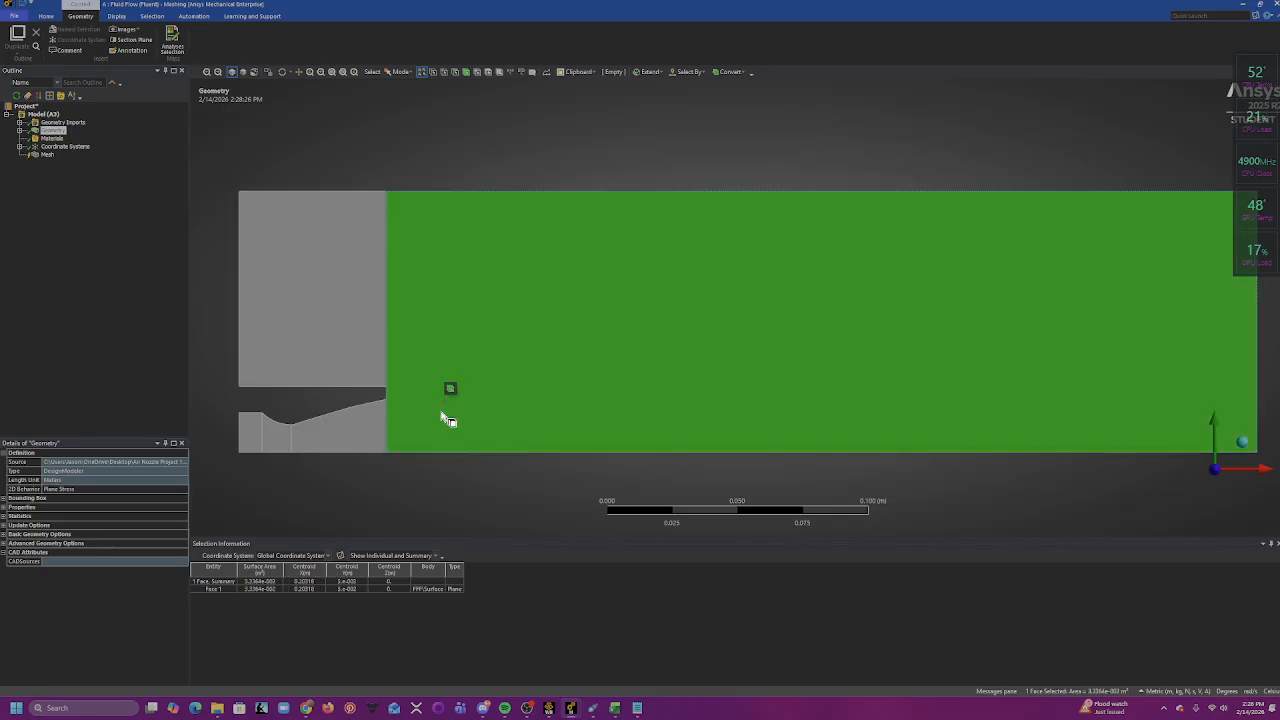
right_click(386, 425)
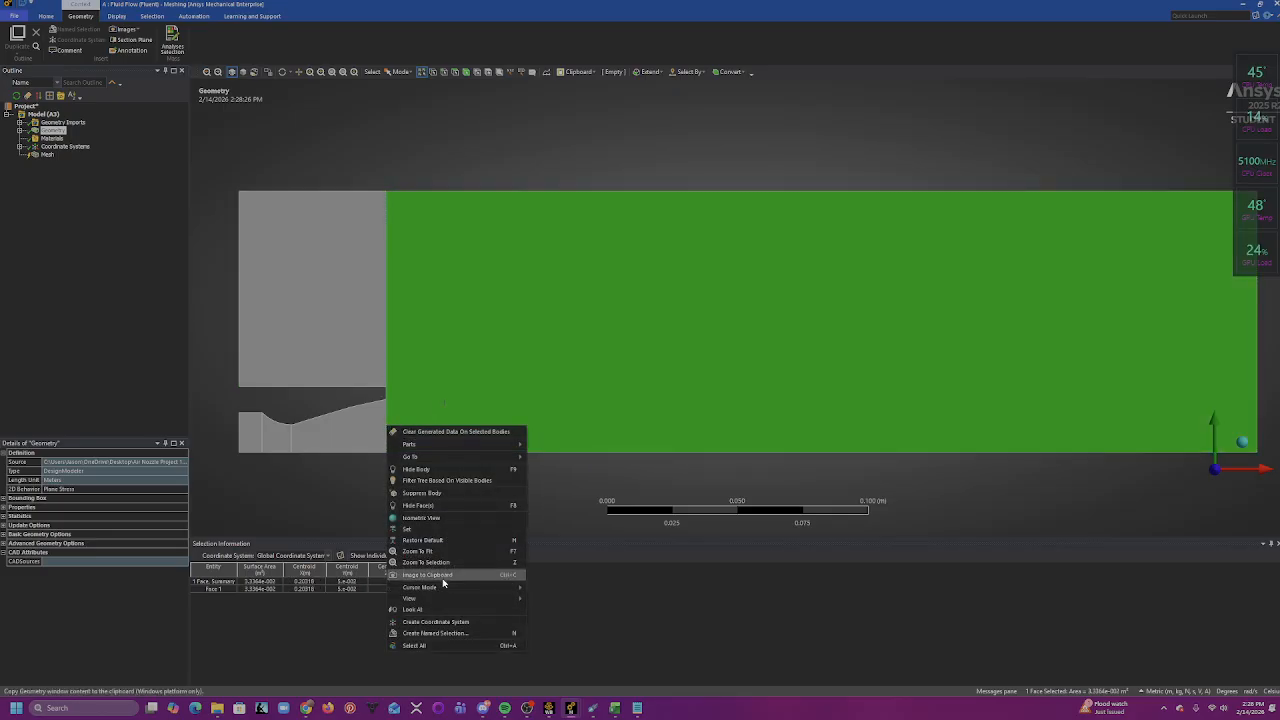
left_click(351, 502)
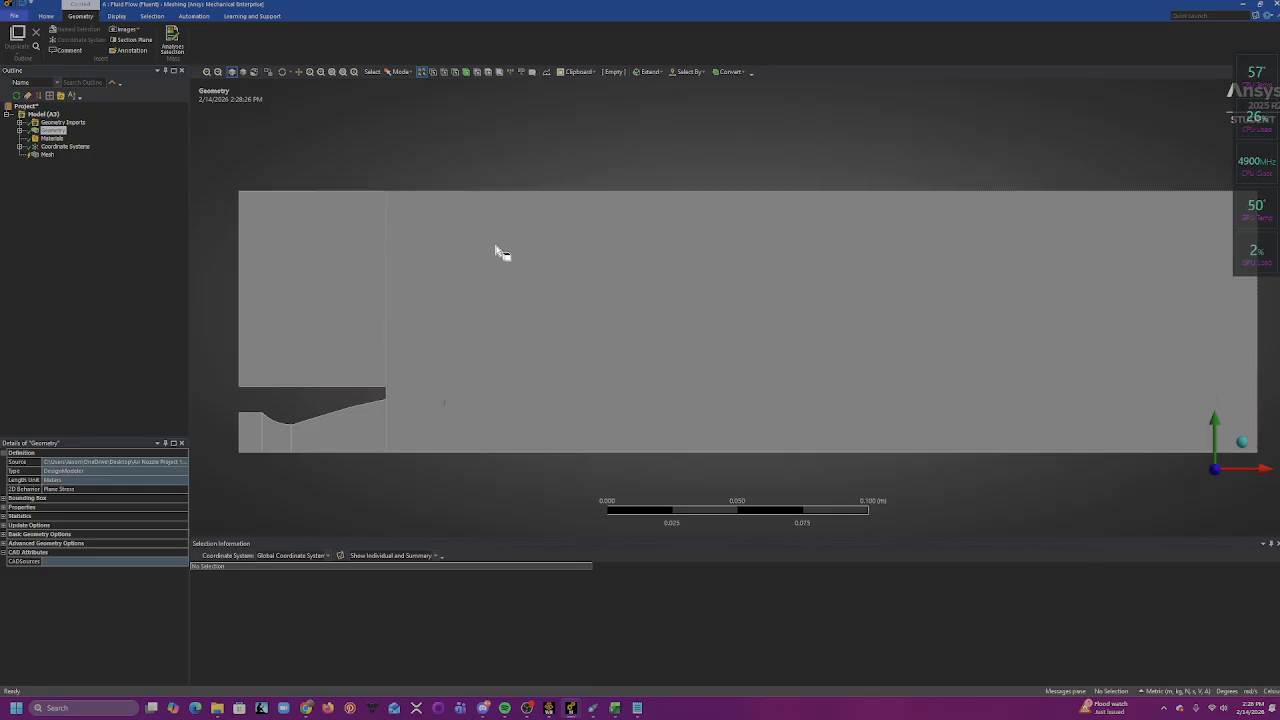
- Generate the mesh with the default settings and inspect its elements around the nozzle and downstream domain
left_click(46, 156)
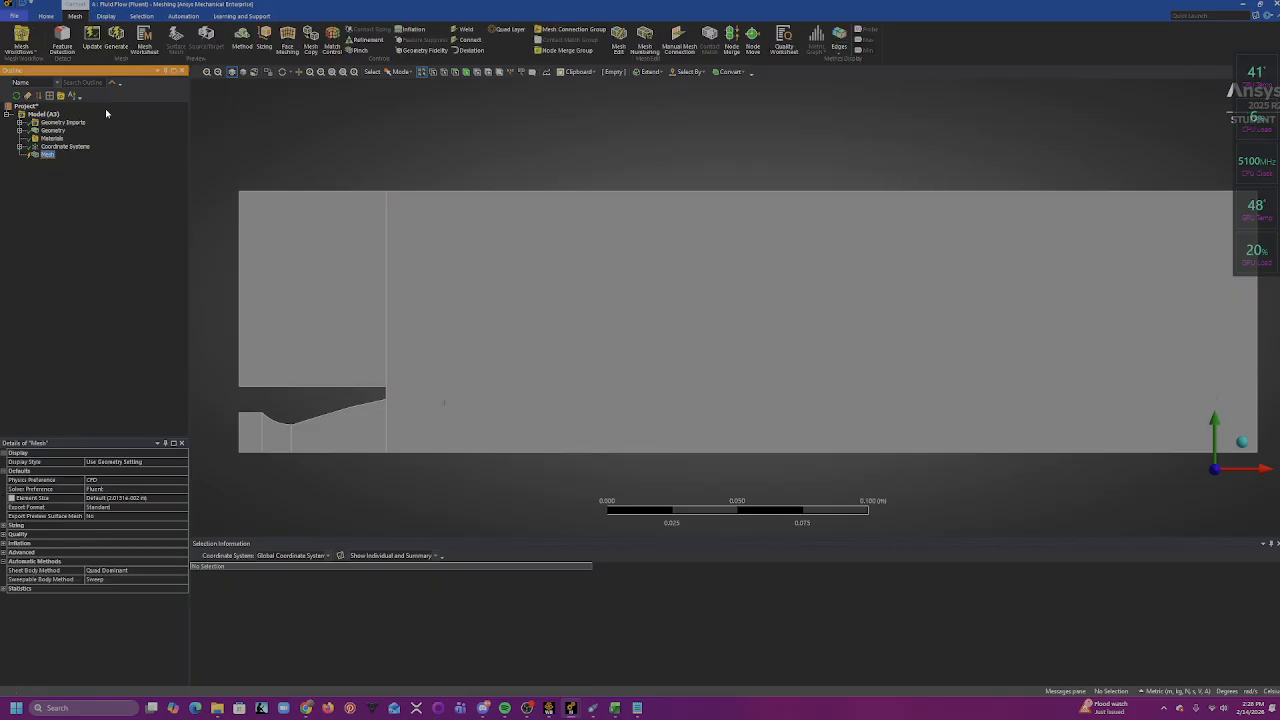
left_click(115, 45)
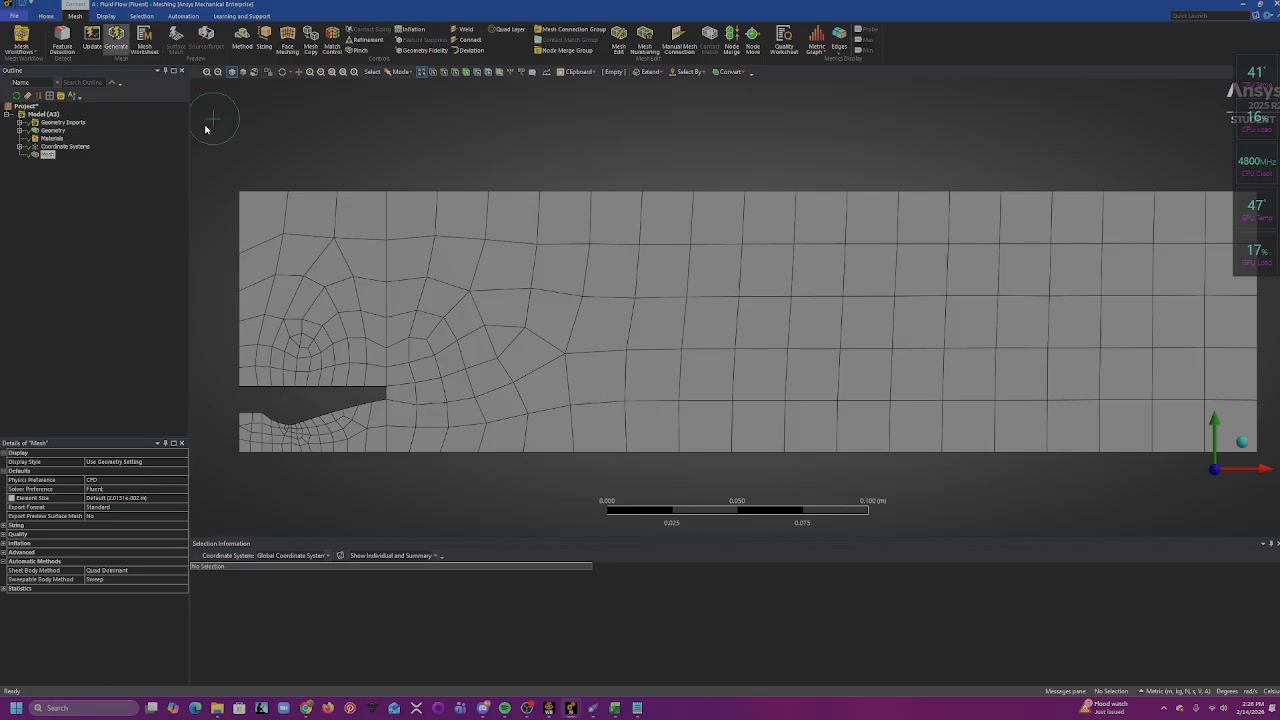
scroll(634, 382, "down", 1)
scroll(636, 387, "up", 1)
scroll(640, 389, "down", 1)
scroll(640, 389, "up", 2)
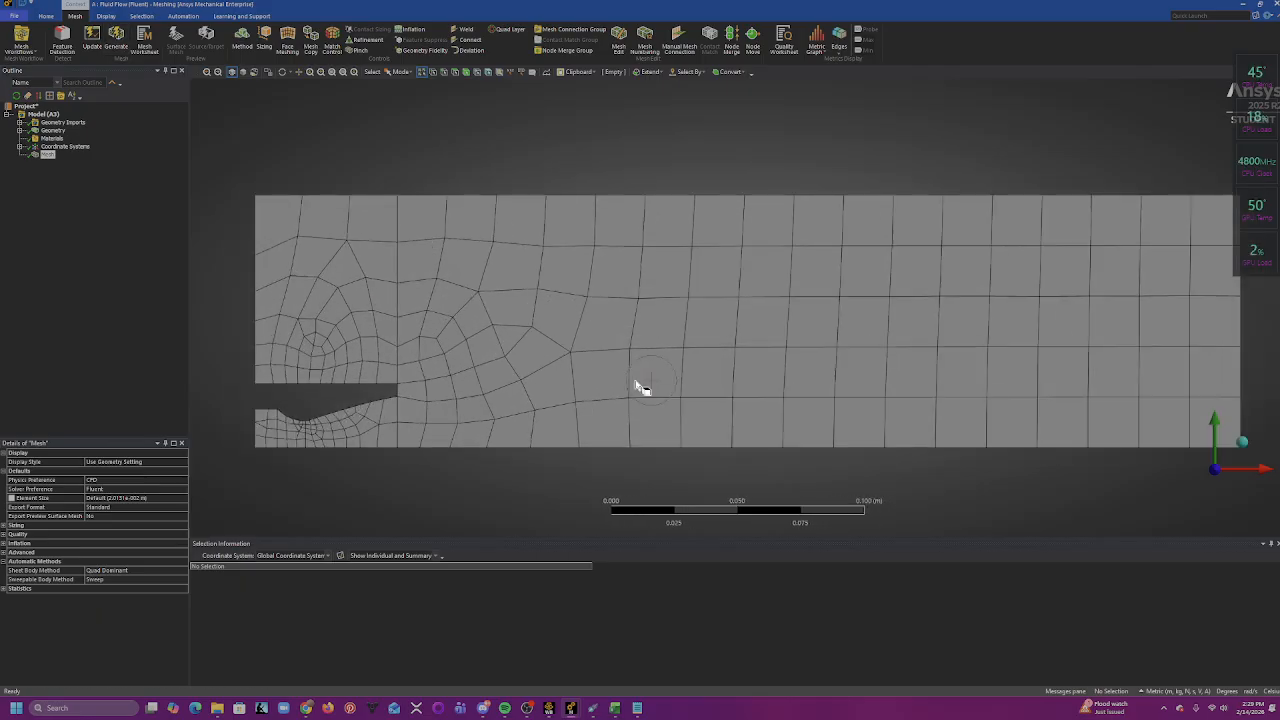
- Apply mapped quadrilateral face meshing to all five faces of the nozzle and outer domain, and regenerate the mesh
left_click(340, 296)
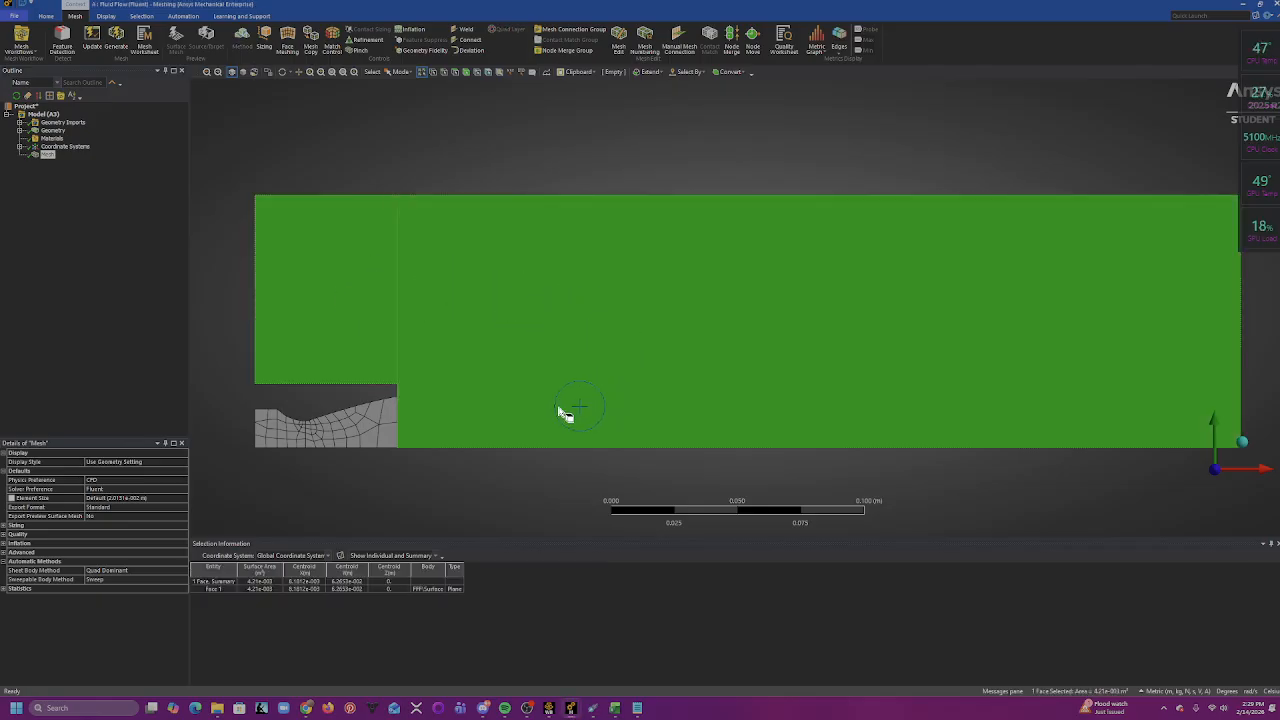
left_click(292, 438, "ctrl")
left_click(271, 437, "ctrl")
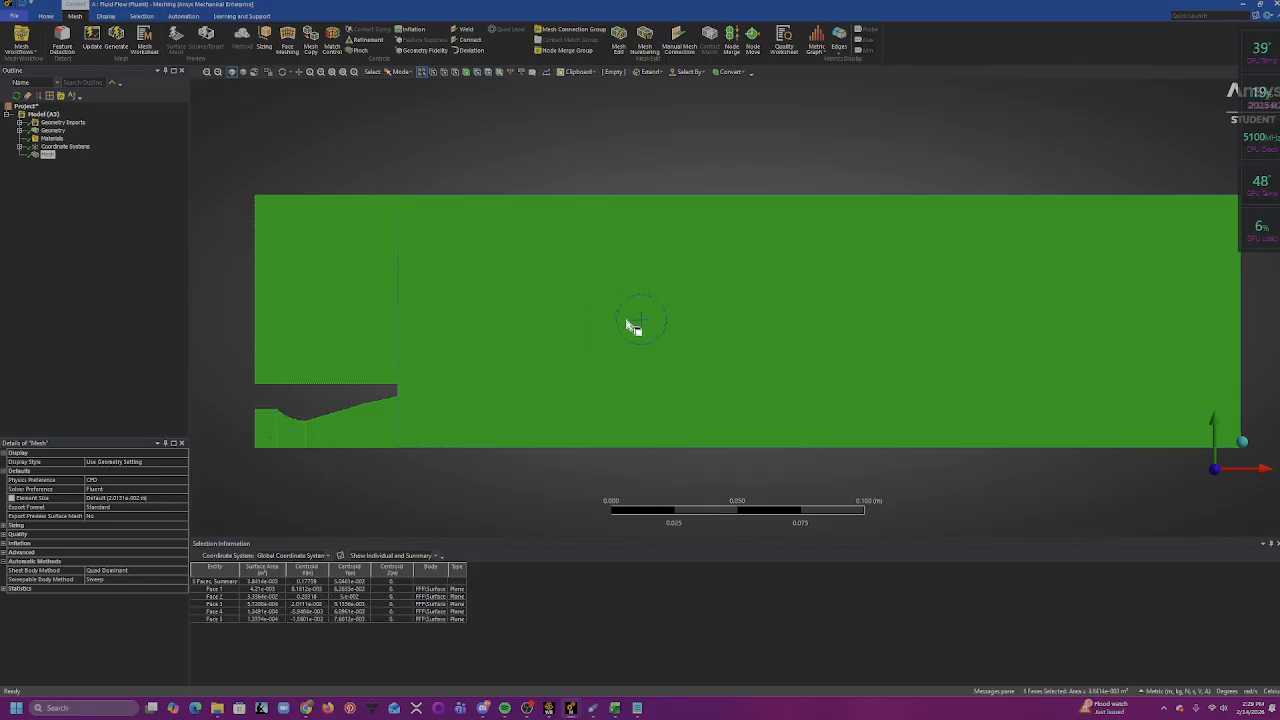
left_click(290, 45)
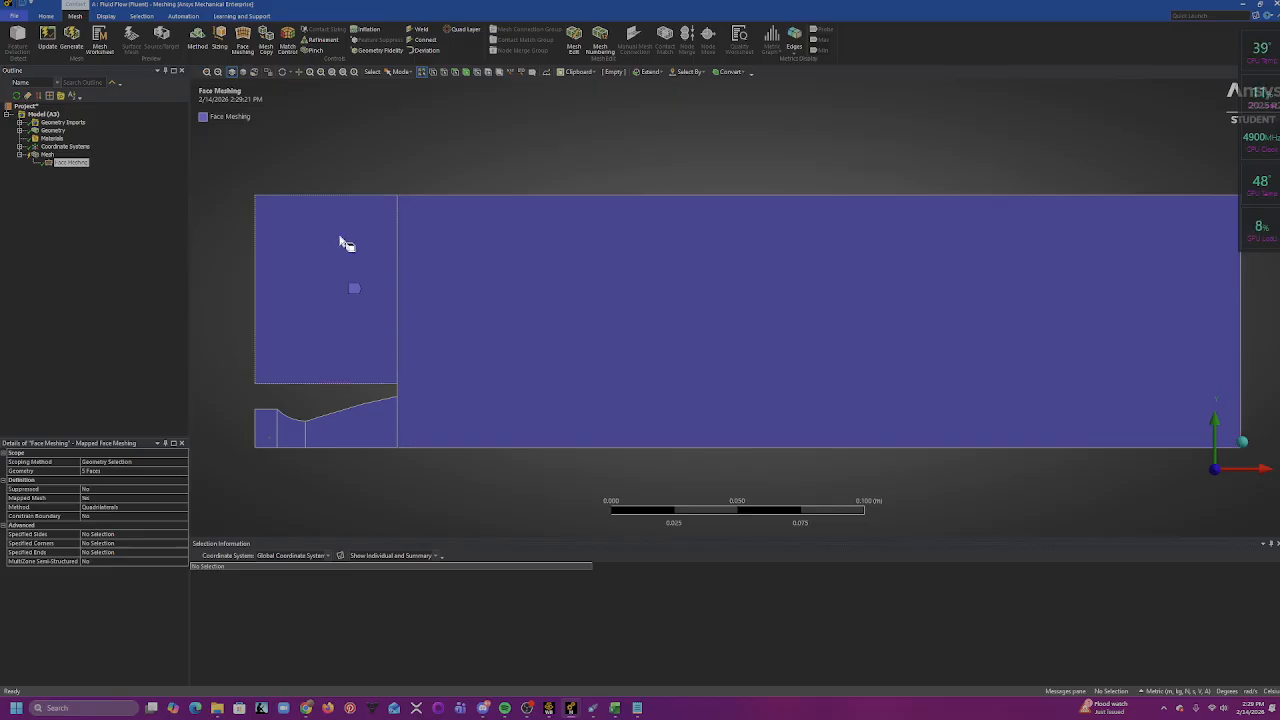
left_click(70, 44)
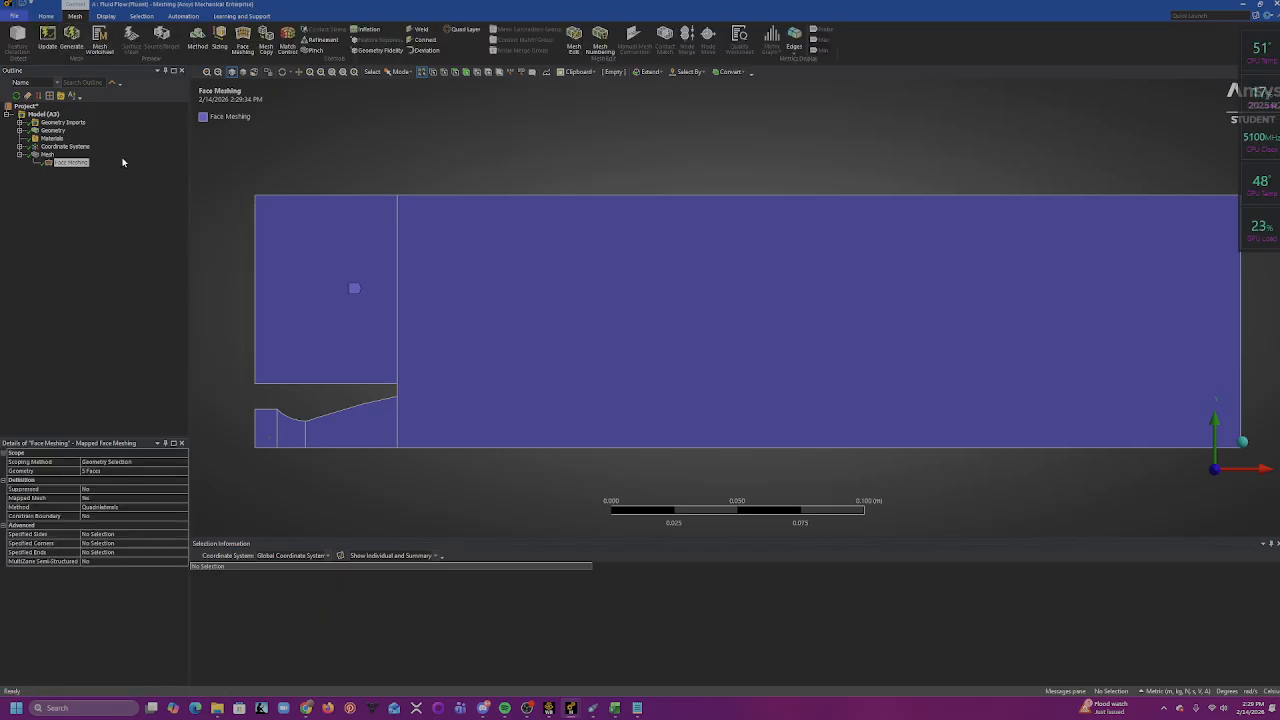
left_click(46, 156)
- Examine the mapped mesh across the whole domain and up close inside the nozzle's inlet, throat and diverging section
scroll(826, 443, "up", 1)
scroll(830, 436, "down", 2)
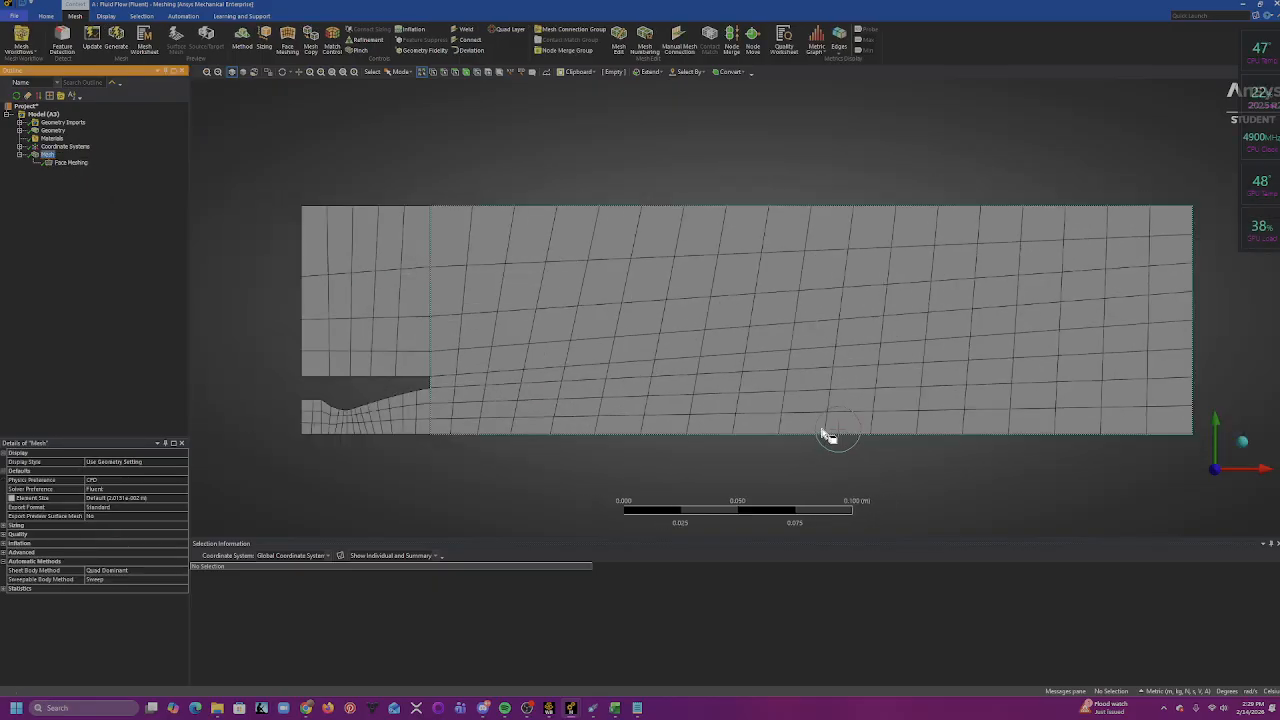
scroll(855, 397, "up", 1)
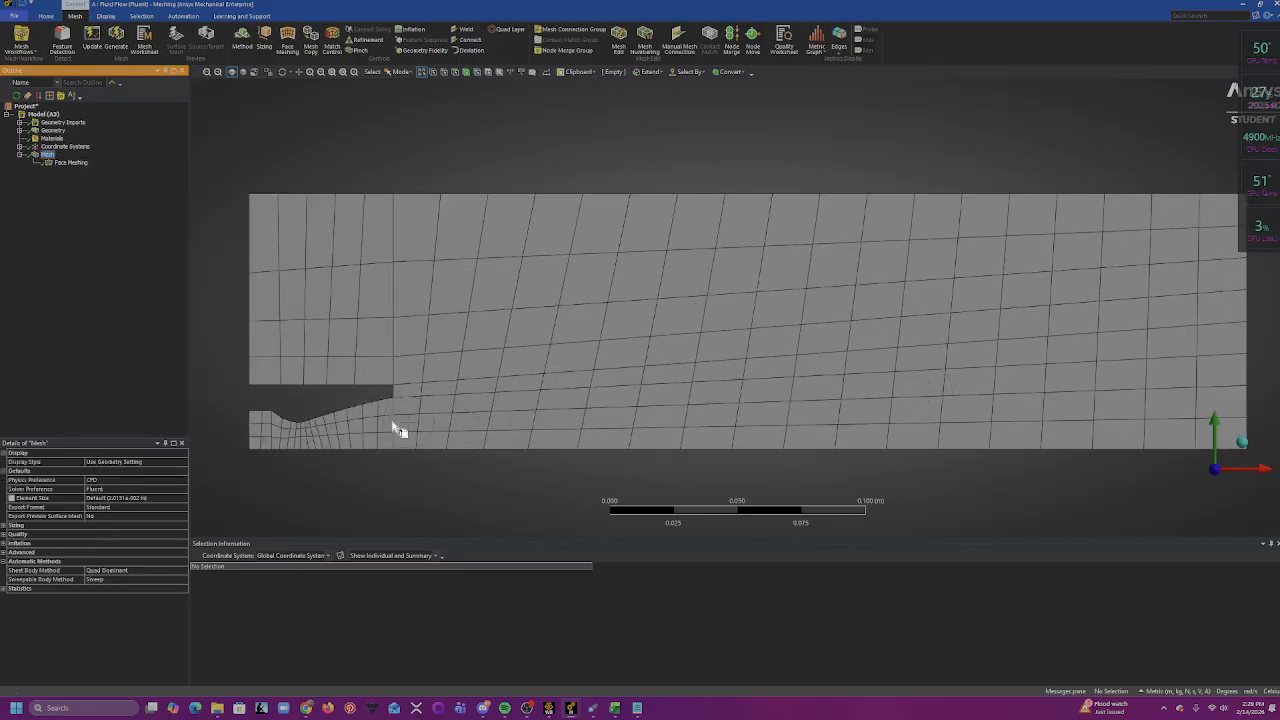
scroll(392, 424, "down", 2)
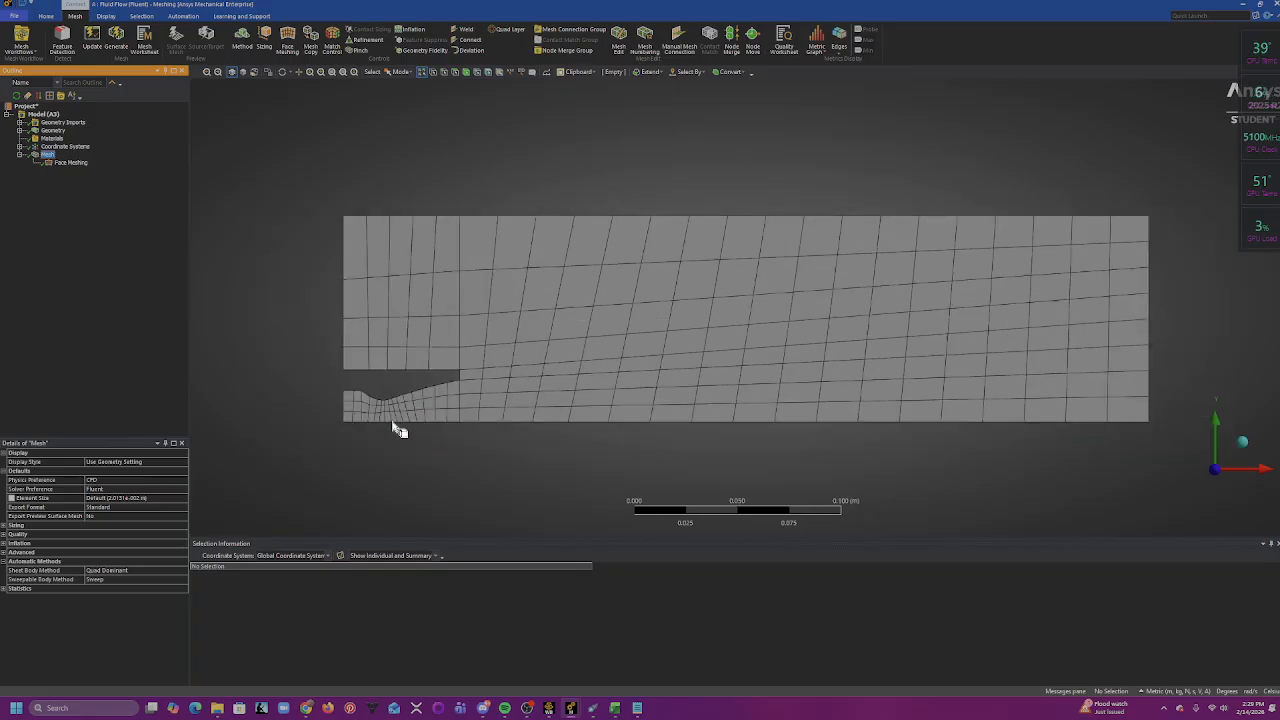
scroll(398, 428, "up", 2)
middle_click_drag(405, 430, 629, 414, "ctrl")
scroll(617, 417, "up", 4)
scroll(629, 414, "up", 5)
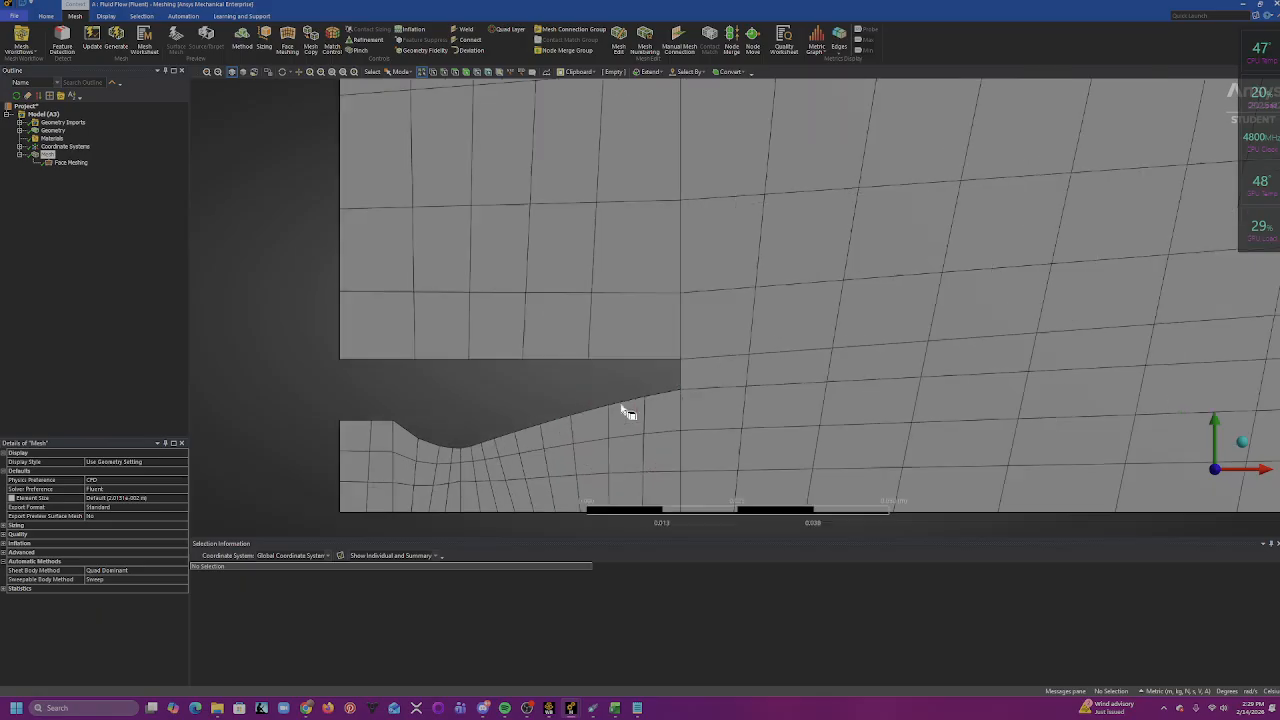
middle_click_drag(790, 437, 864, 347, "ctrl")
scroll(694, 393, "up", 6)
middle_click_drag(694, 391, 874, 371, "ctrl")
scroll(814, 362, "up", 5)
scroll(874, 371, "down", 1)
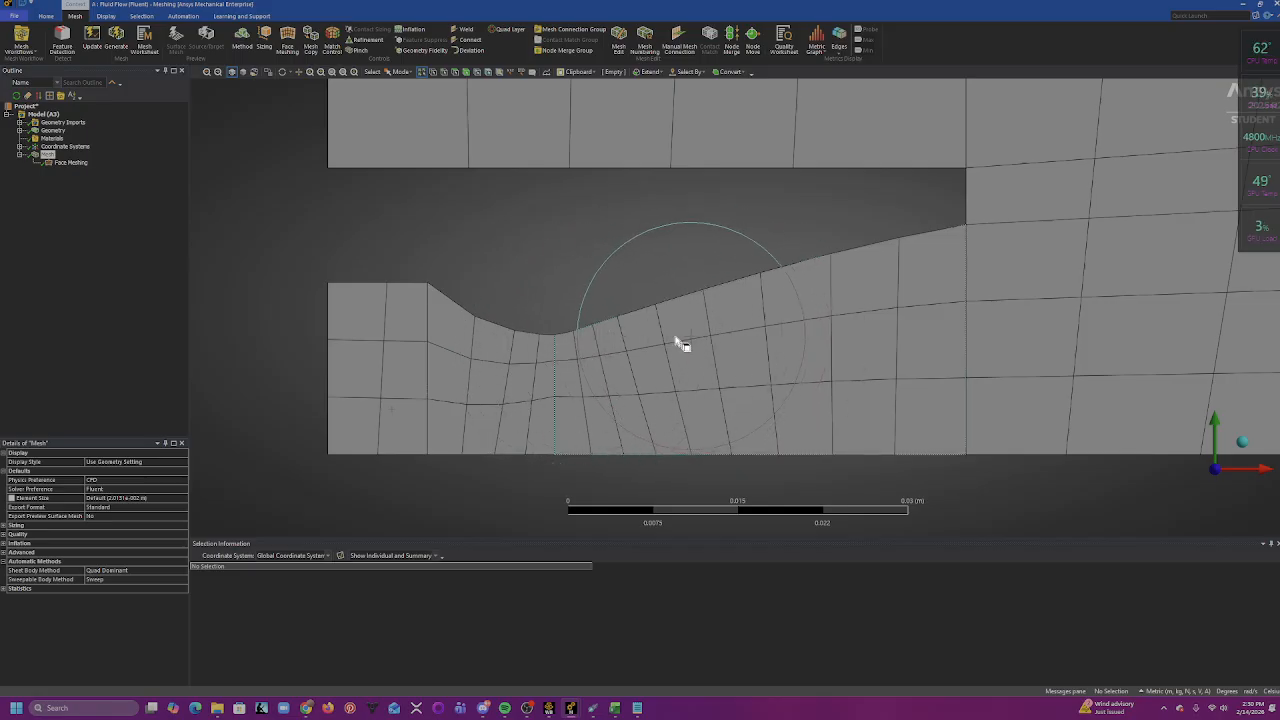
- Add an edge sizing scoped to the nozzle's four vertical edges at the inlet, converging-section start, throat and exit
left_click(266, 38)
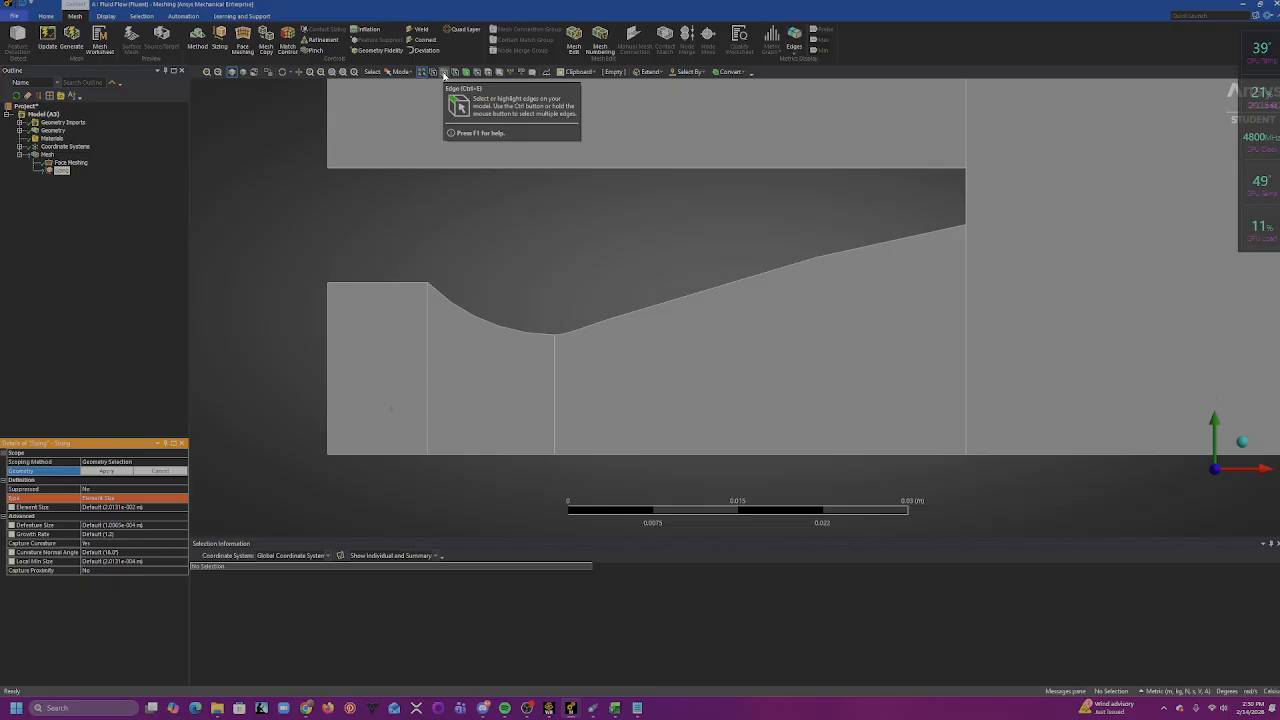
left_click(443, 75)
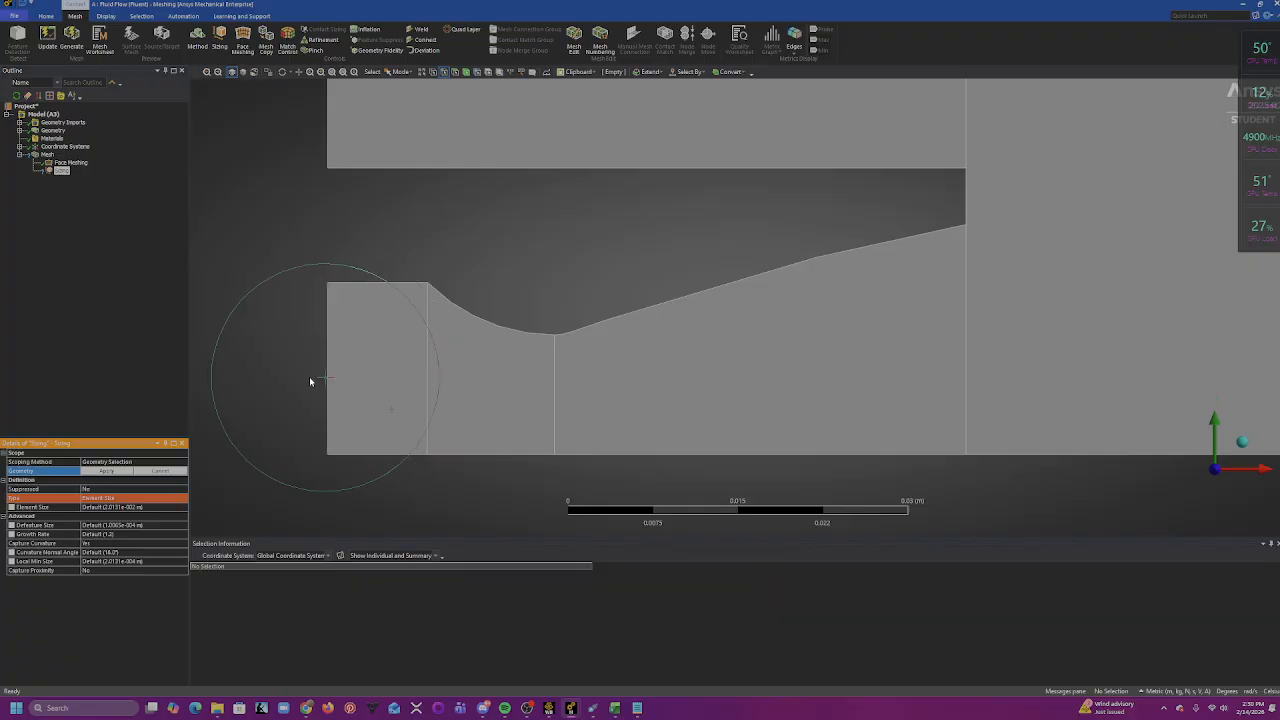
left_click(340, 387)
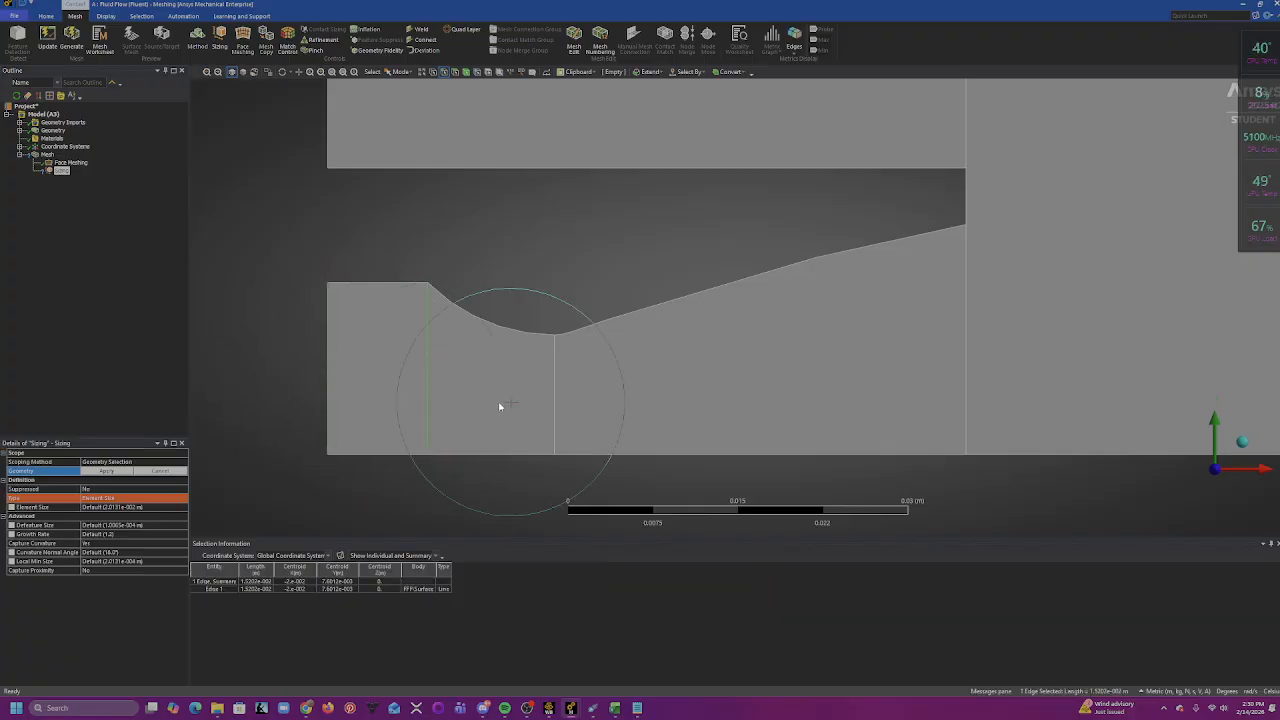
mouse_move(499, 407)
left_mouse_down()
mouse_move(650, 414)
mouse_move(987, 380)
left_mouse_up()
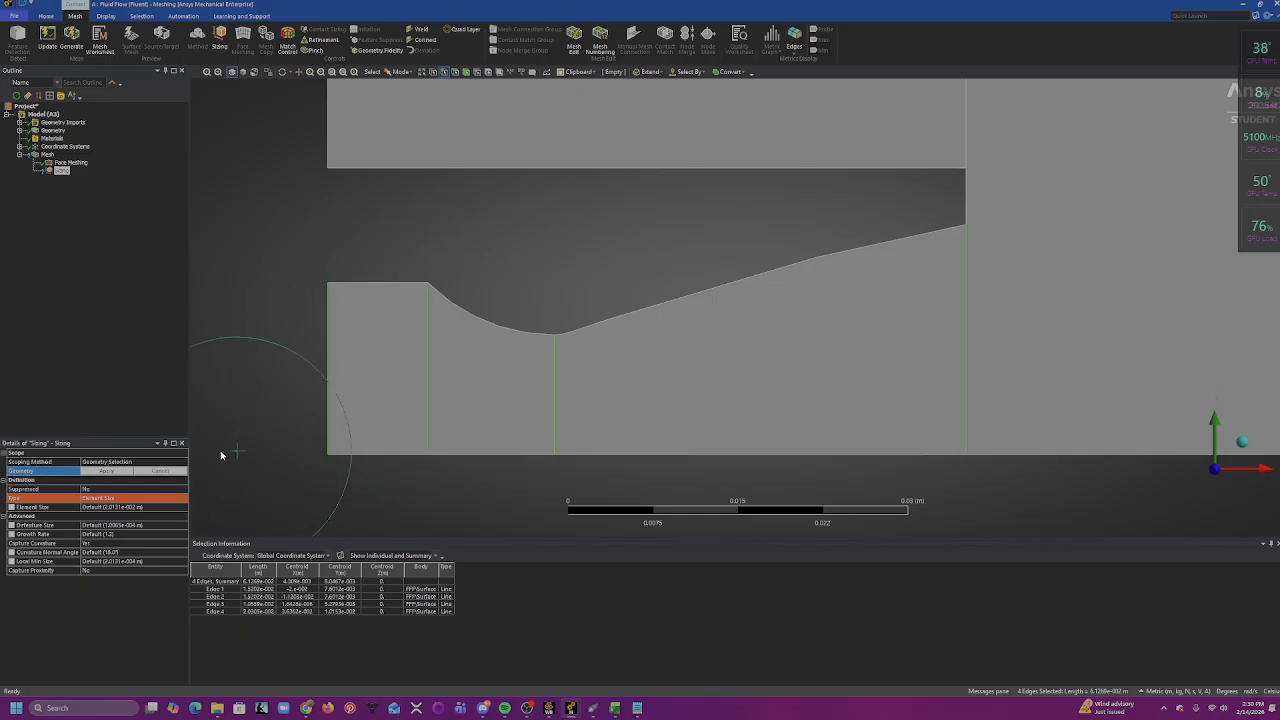
left_click(110, 471)
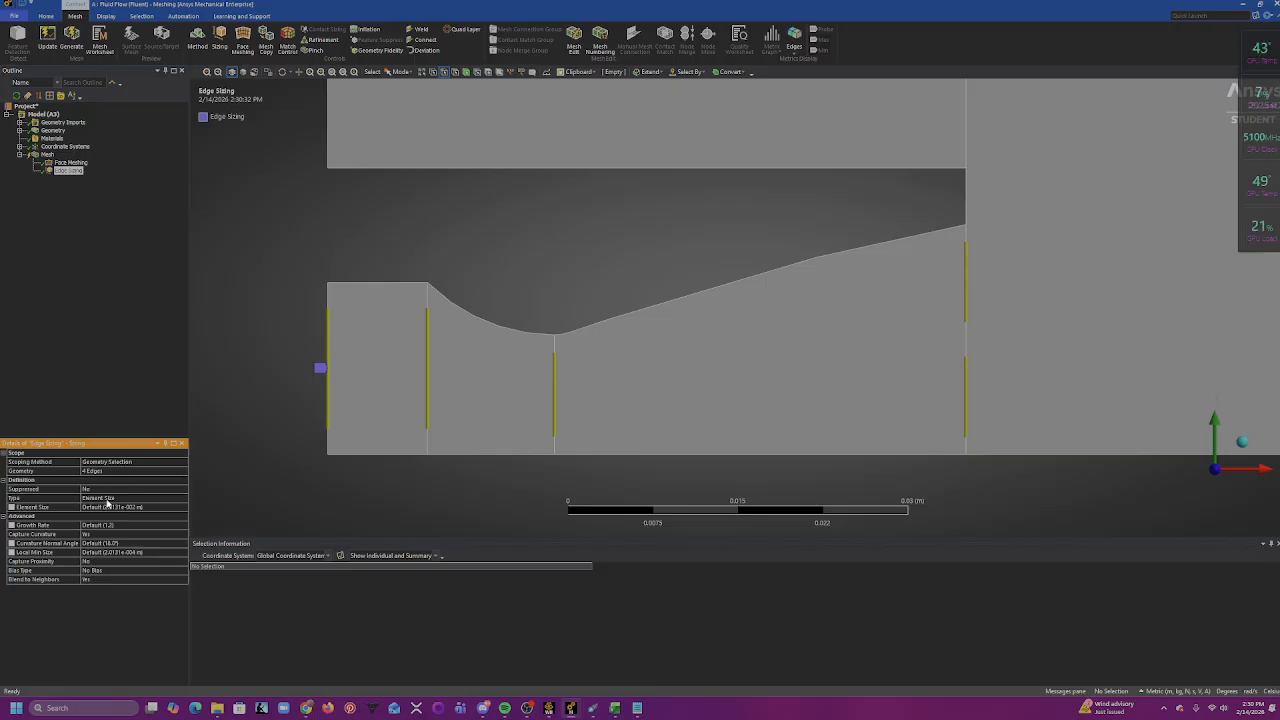
- Define the edge sizing by Number of Divisions with 50 divisions
left_click(133, 498)
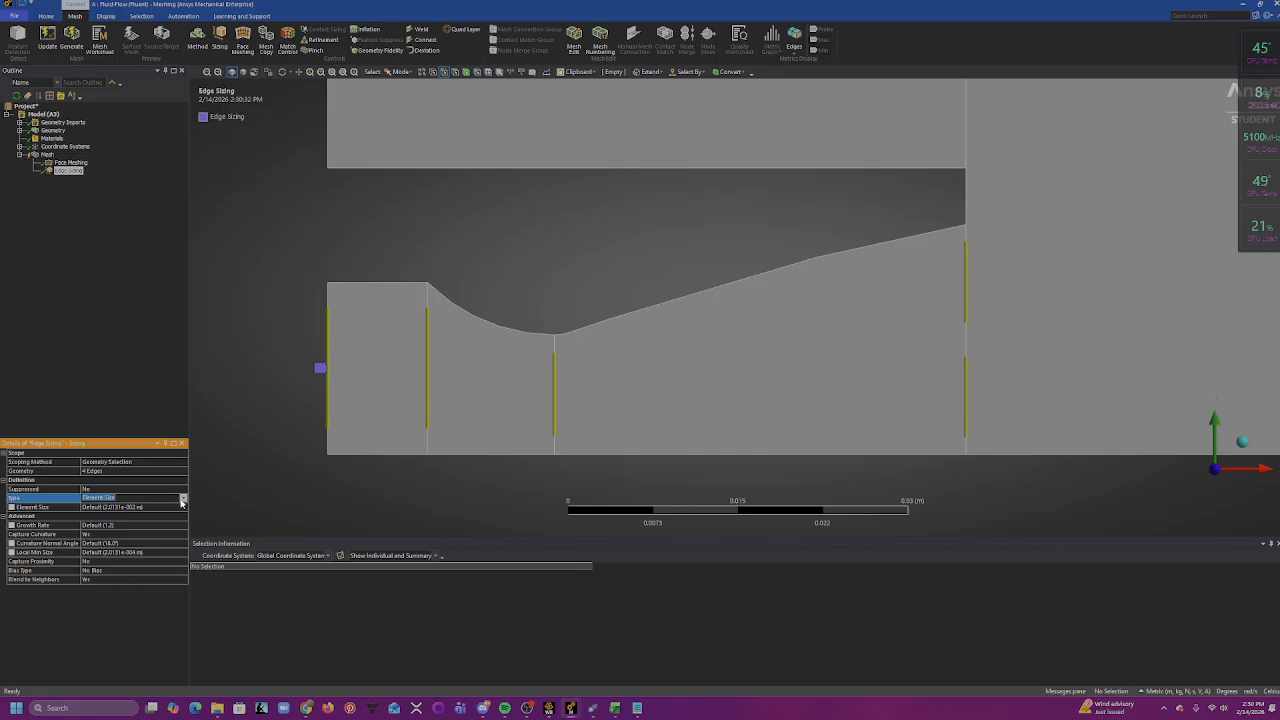
left_click(182, 499)
left_click(171, 516)
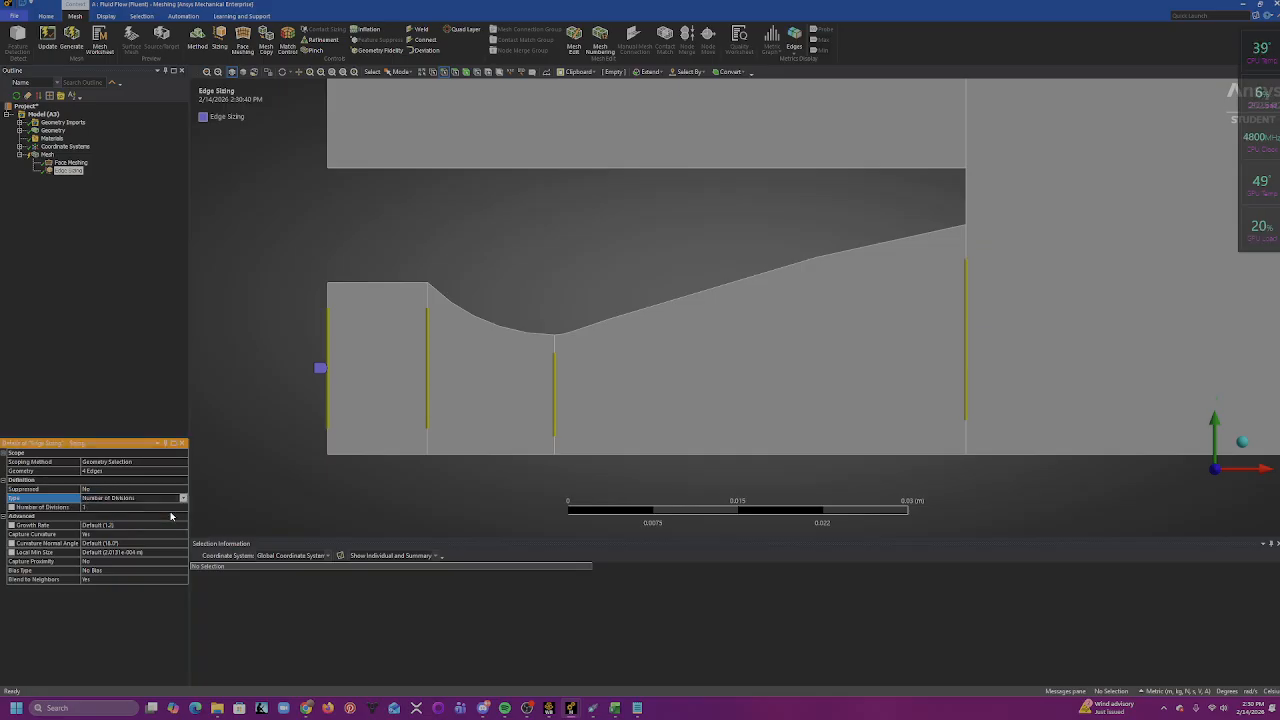
left_click(144, 508)
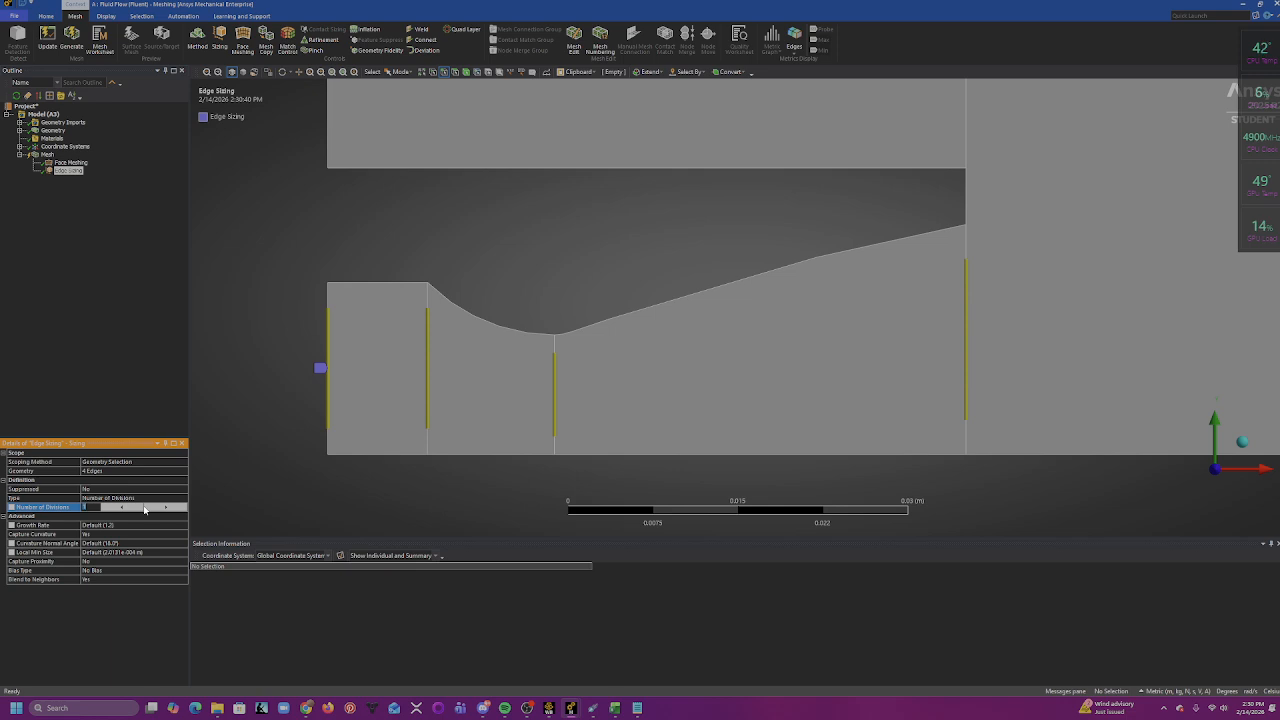
type("50")
key("Return")
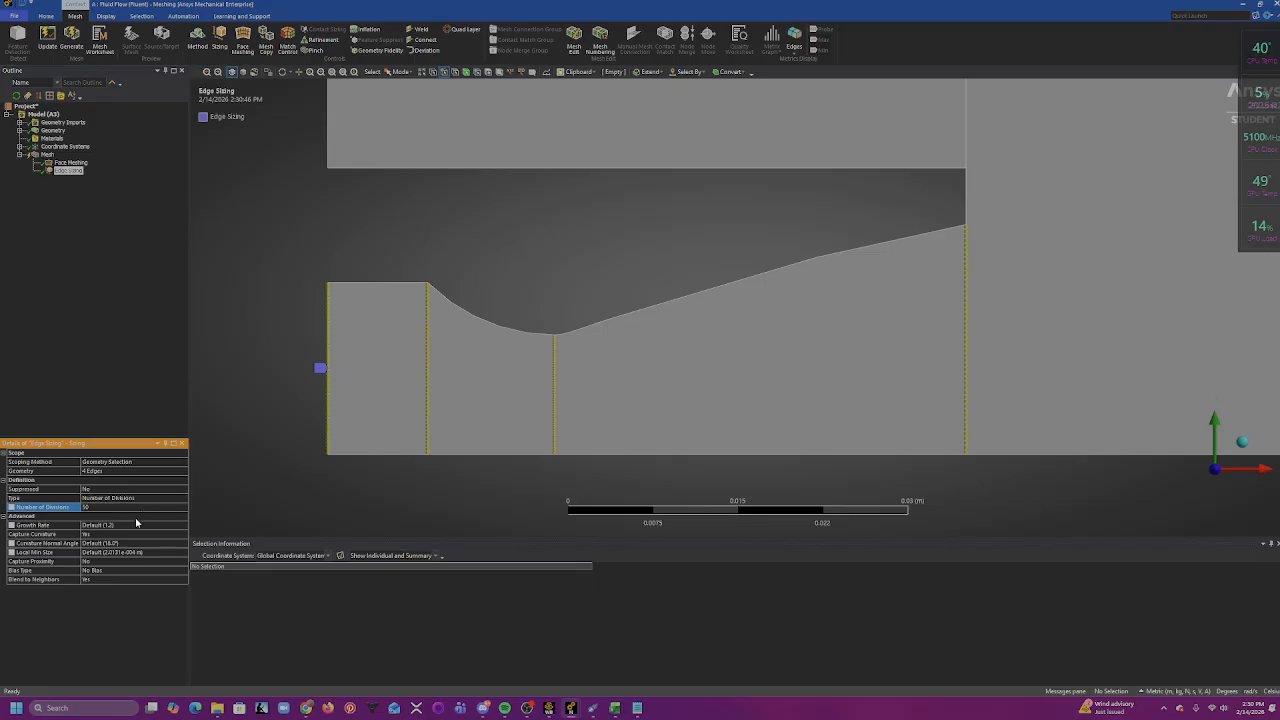
- Turn off Capture Curvature for the edge sizing and set its behavior to Hard
left_click(144, 534)
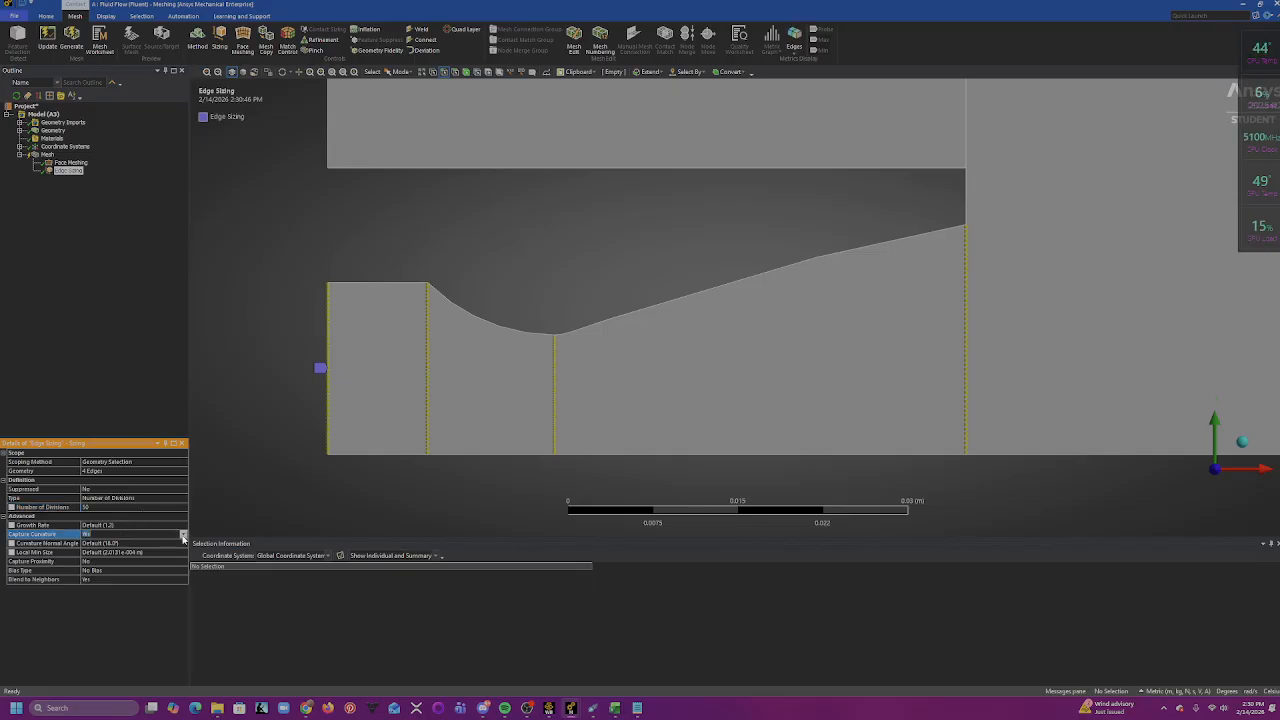
left_click(183, 536)
left_click(163, 547)
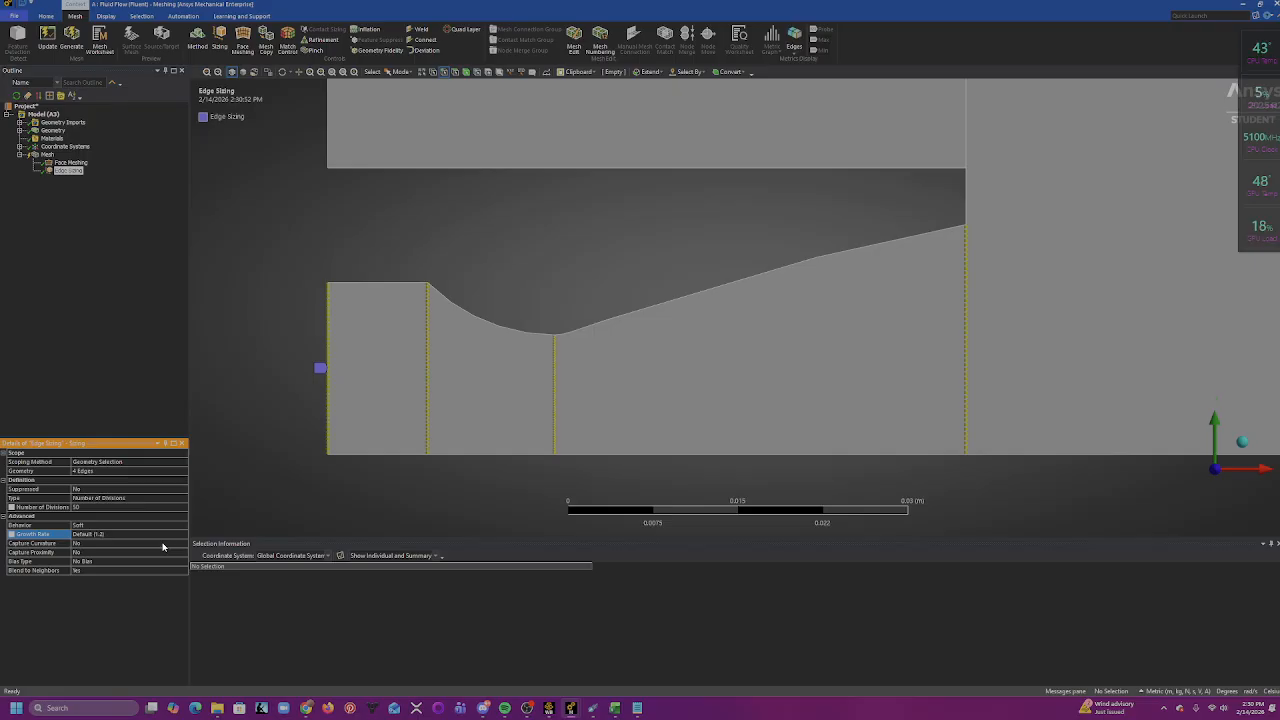
left_click(149, 525)
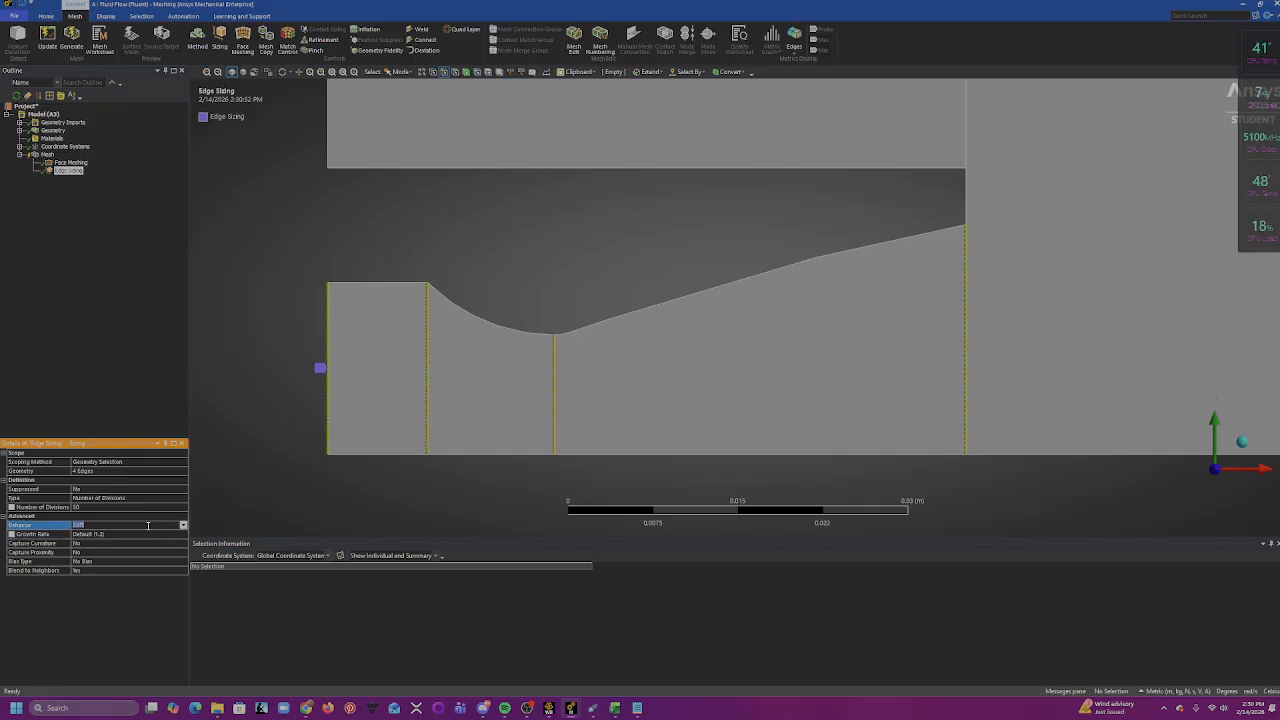
left_click(183, 527)
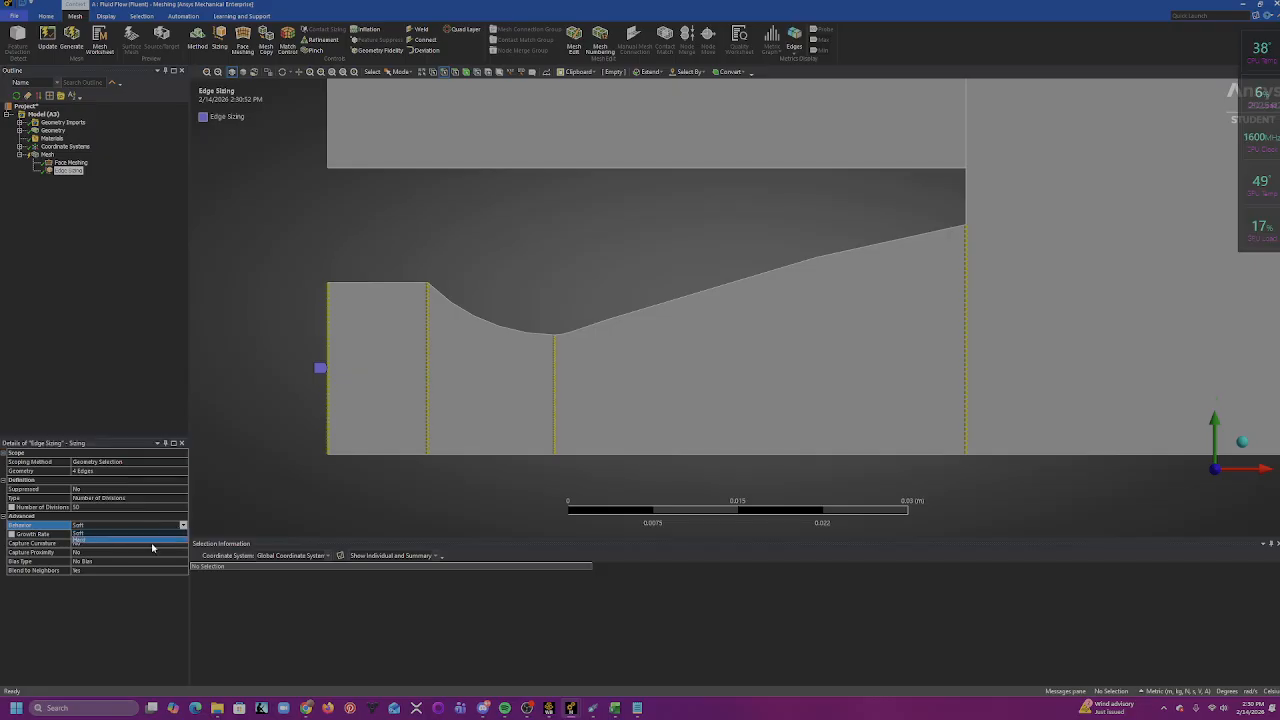
left_click(153, 543)
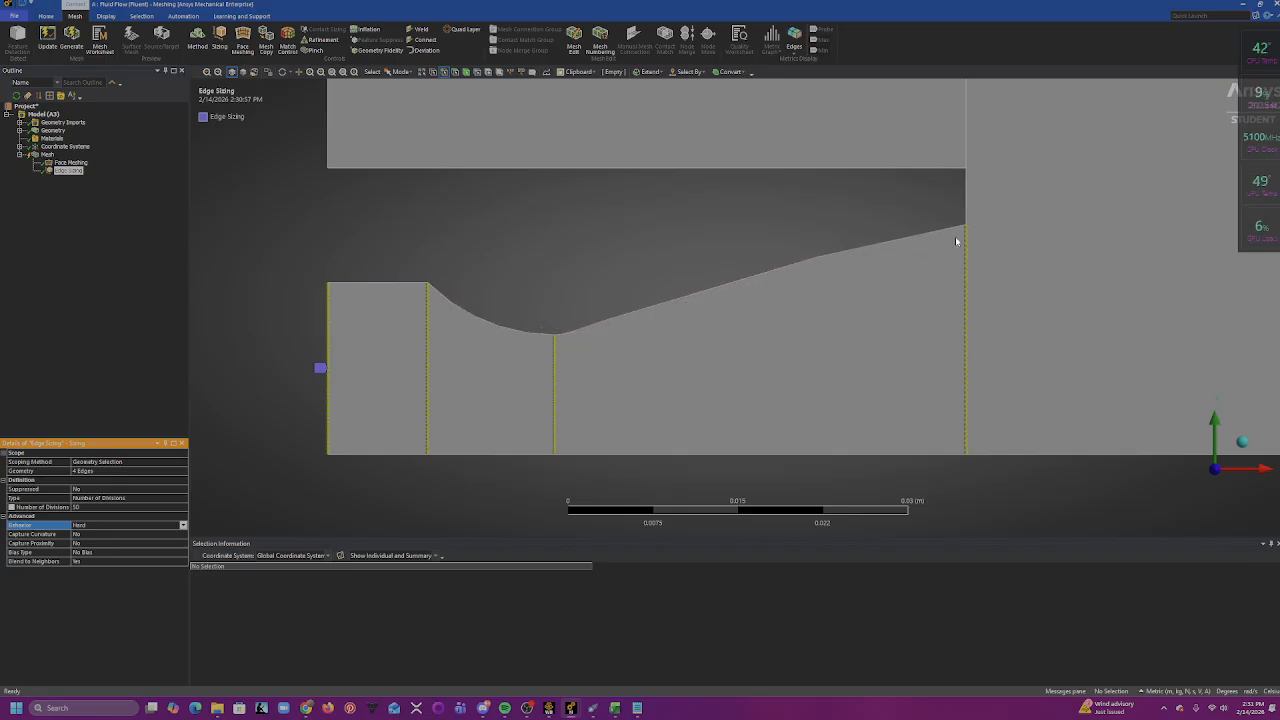
- Give the edge sizing a one-directional bias using the first bias pattern and a bias factor of 700
left_click(108, 551)
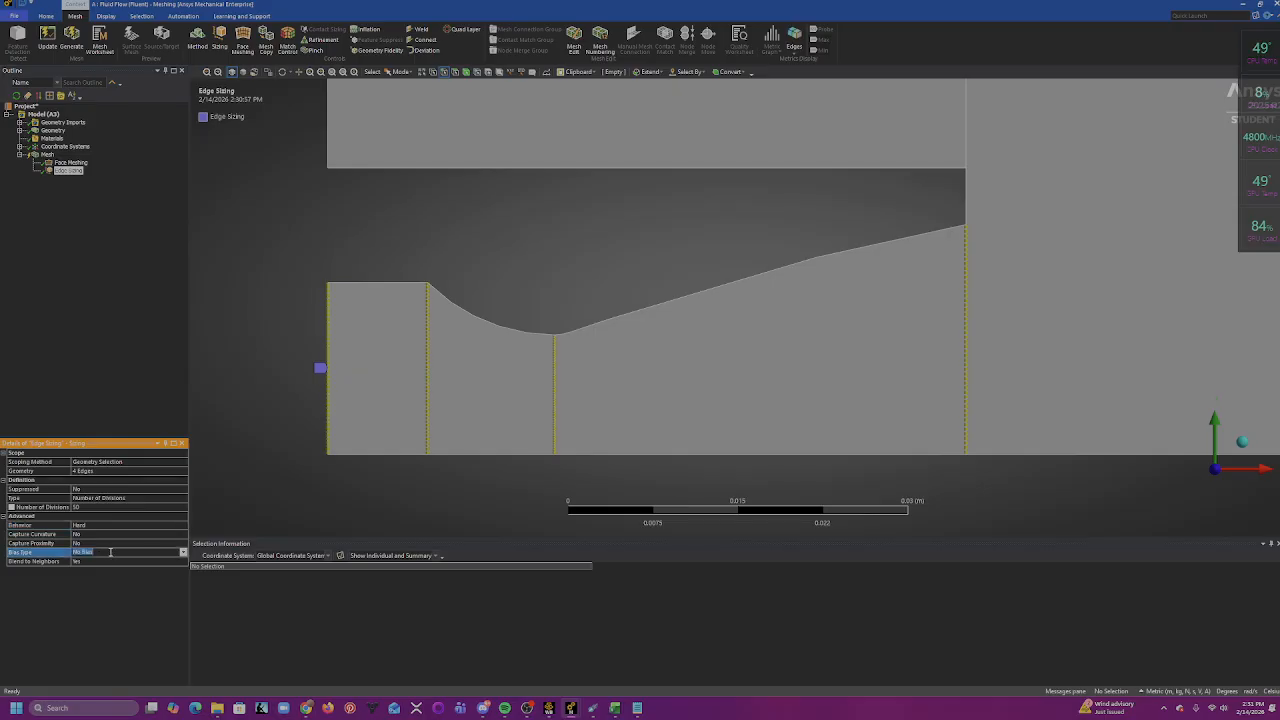
left_click(183, 553)
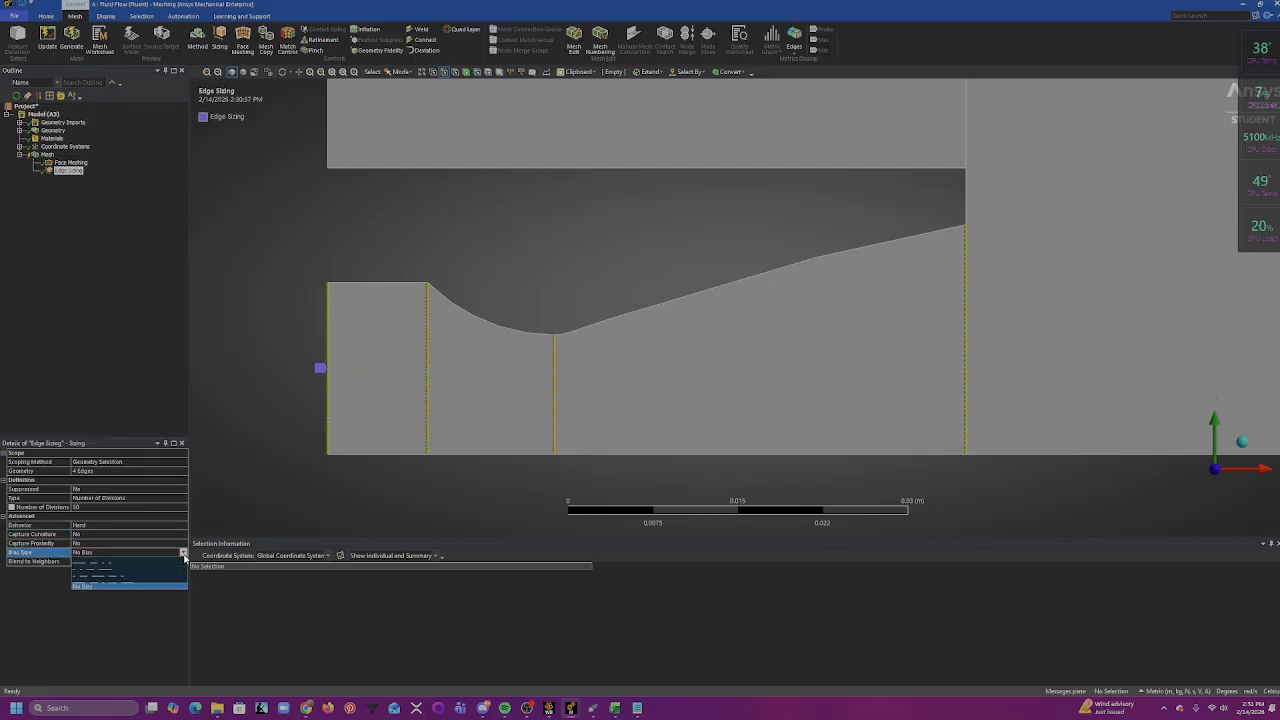
left_click(170, 563)
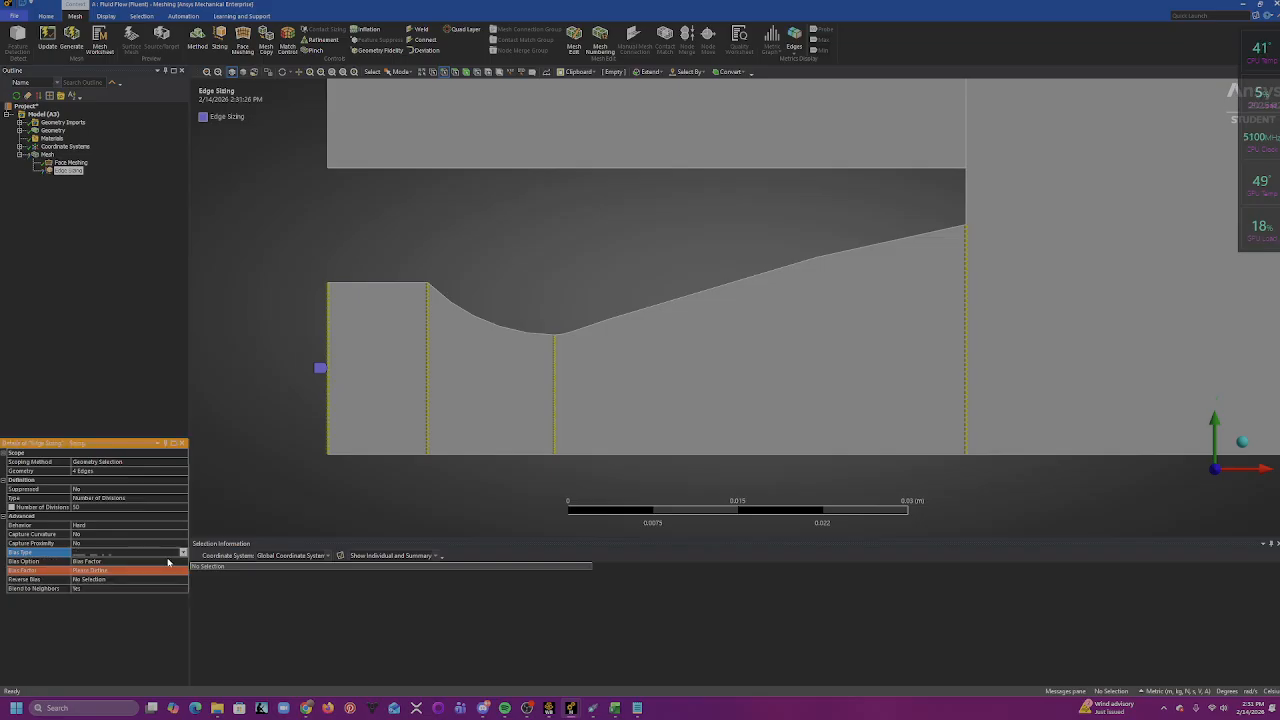
left_click(113, 567)
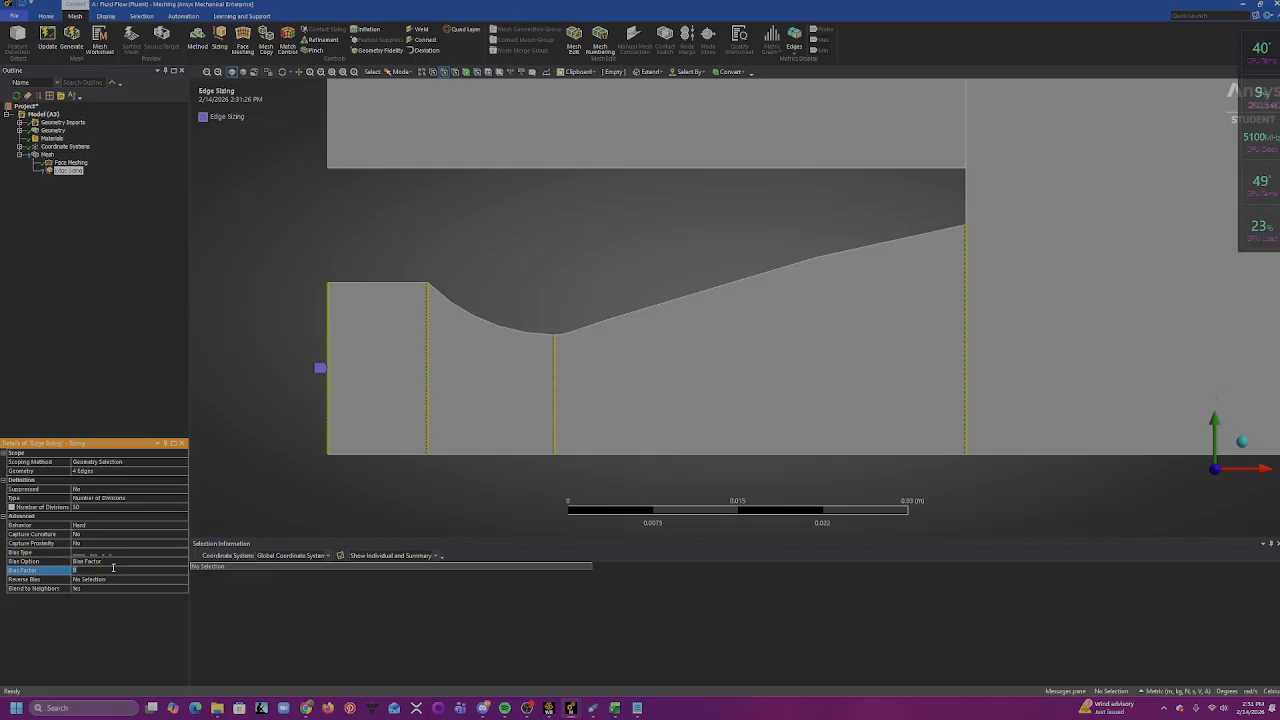
type("700")
key("Return")
- Switch the edge sizing's bias type to the opposite one-directional pattern, running from short to long divisions
left_click(120, 551)
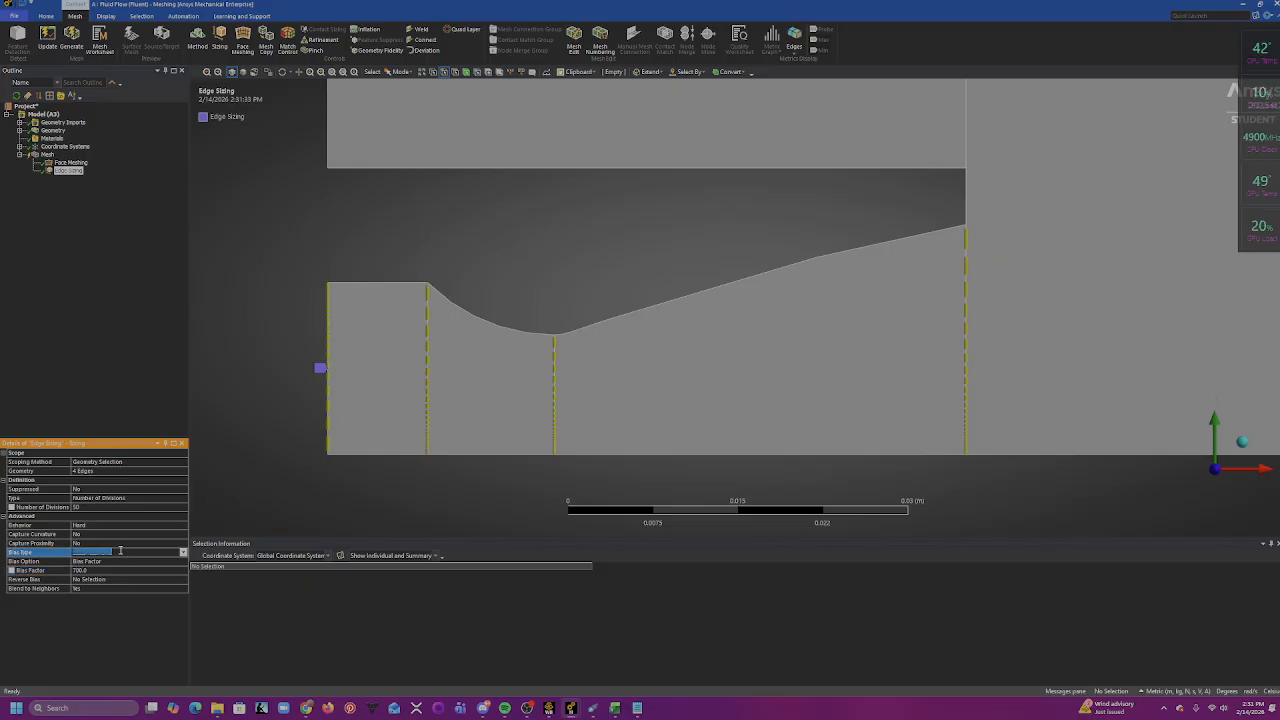
left_click(183, 552)
left_click(181, 572)
- Check the bias direction on each of the four sized edges, from the nozzle exit and throat back to the inlet
scroll(972, 281, "up", 5)
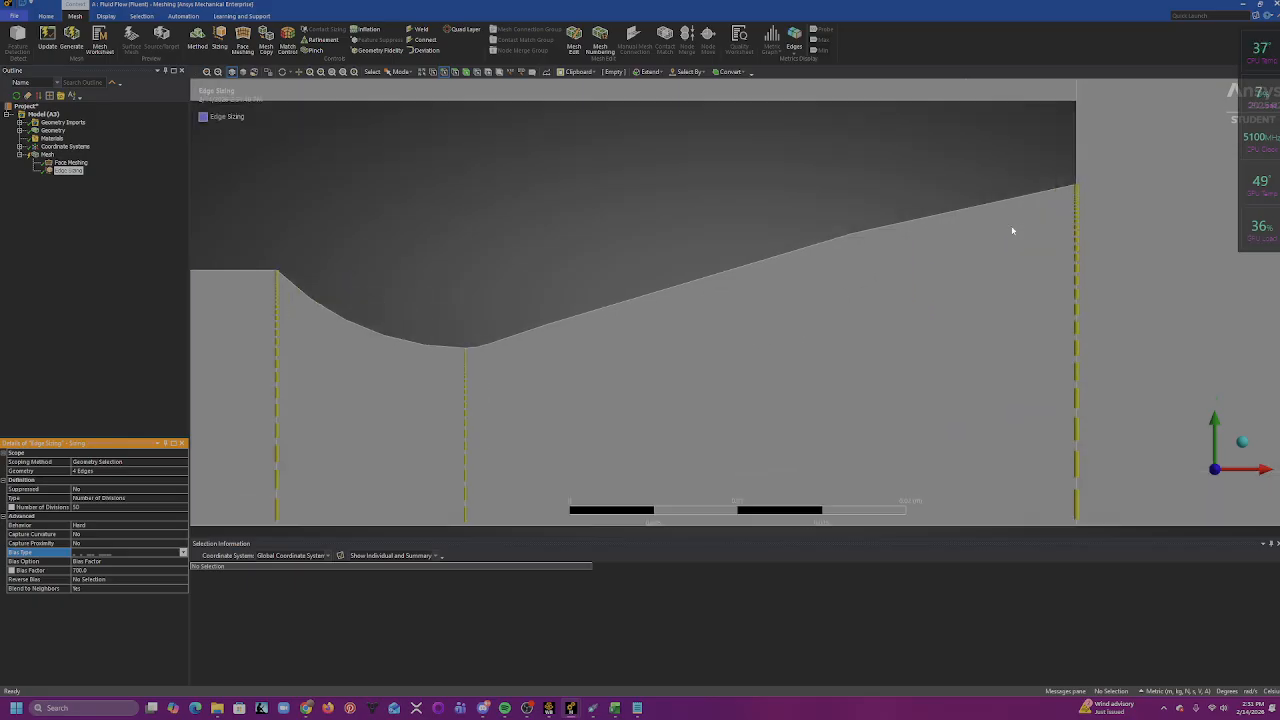
scroll(858, 276, "up", 5)
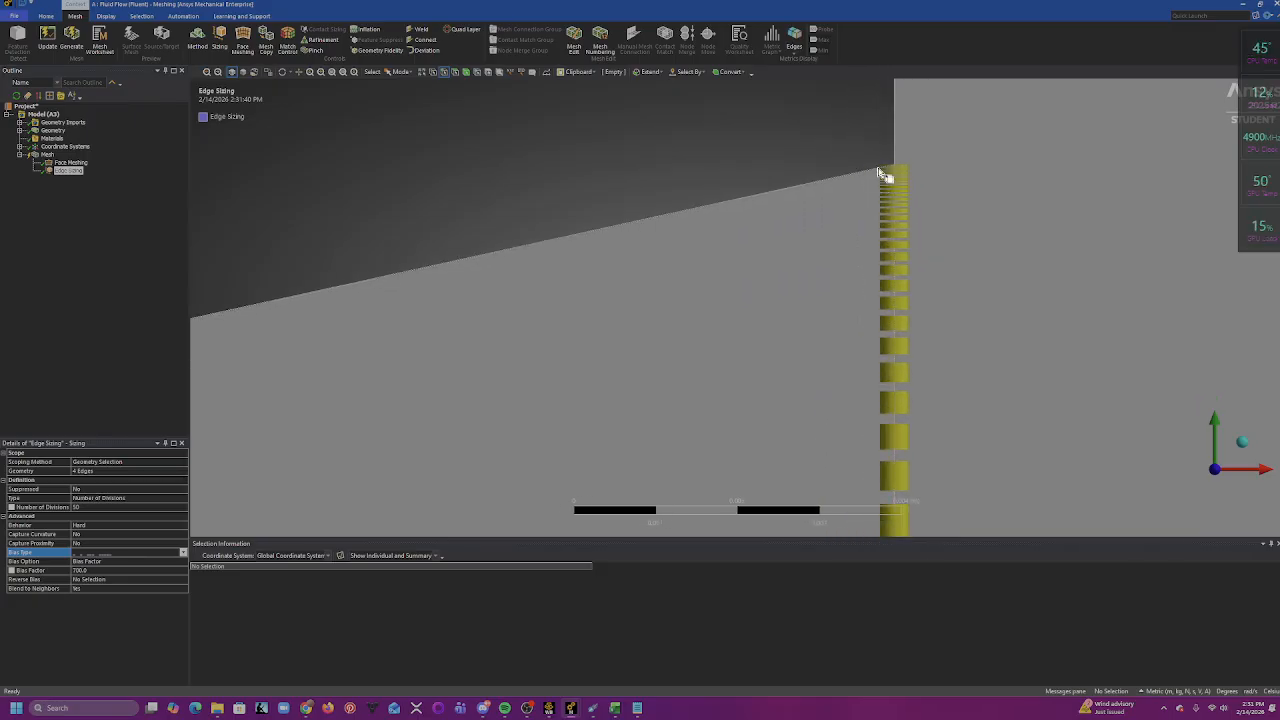
scroll(883, 189, "down", 5)
middle_click_drag(670, 380, 936, 285, "ctrl")
scroll(534, 326, "down", 2)
scroll(510, 338, "up", 4)
middle_click_drag(258, 392, 629, 323, "ctrl")
scroll(588, 301, "up", 8)
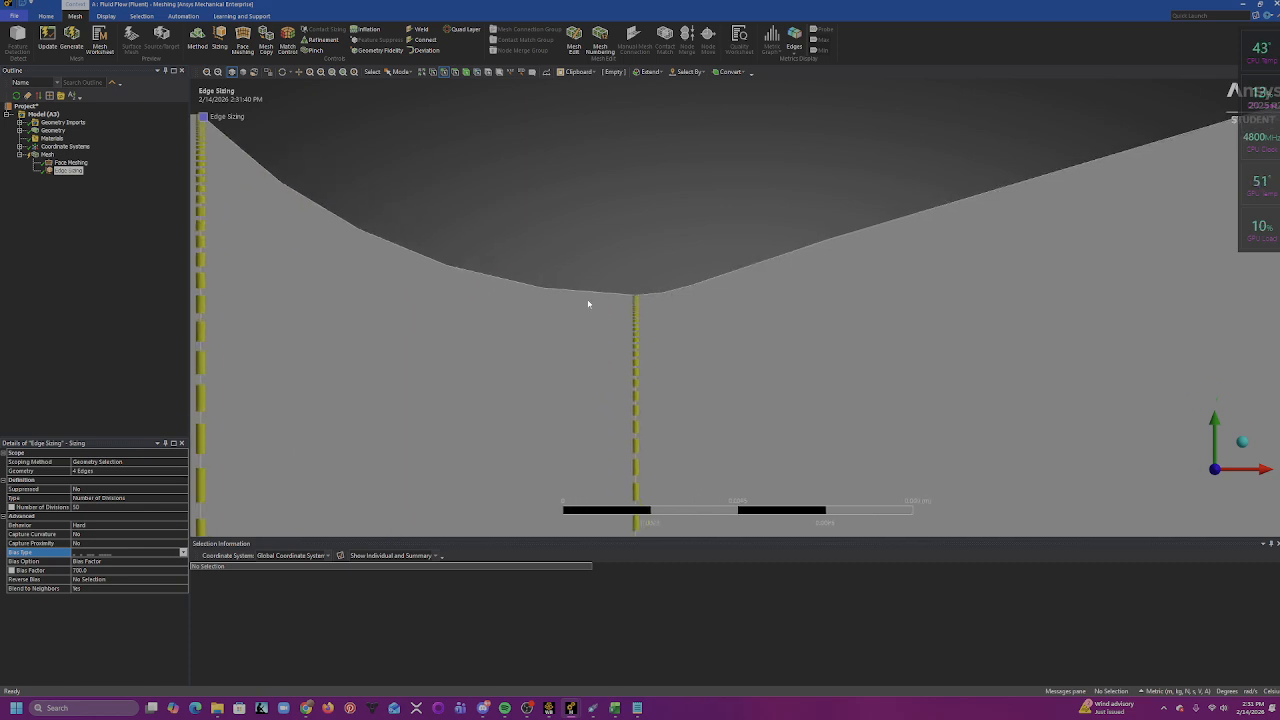
scroll(517, 297, "down", 3)
scroll(517, 300, "down", 4)
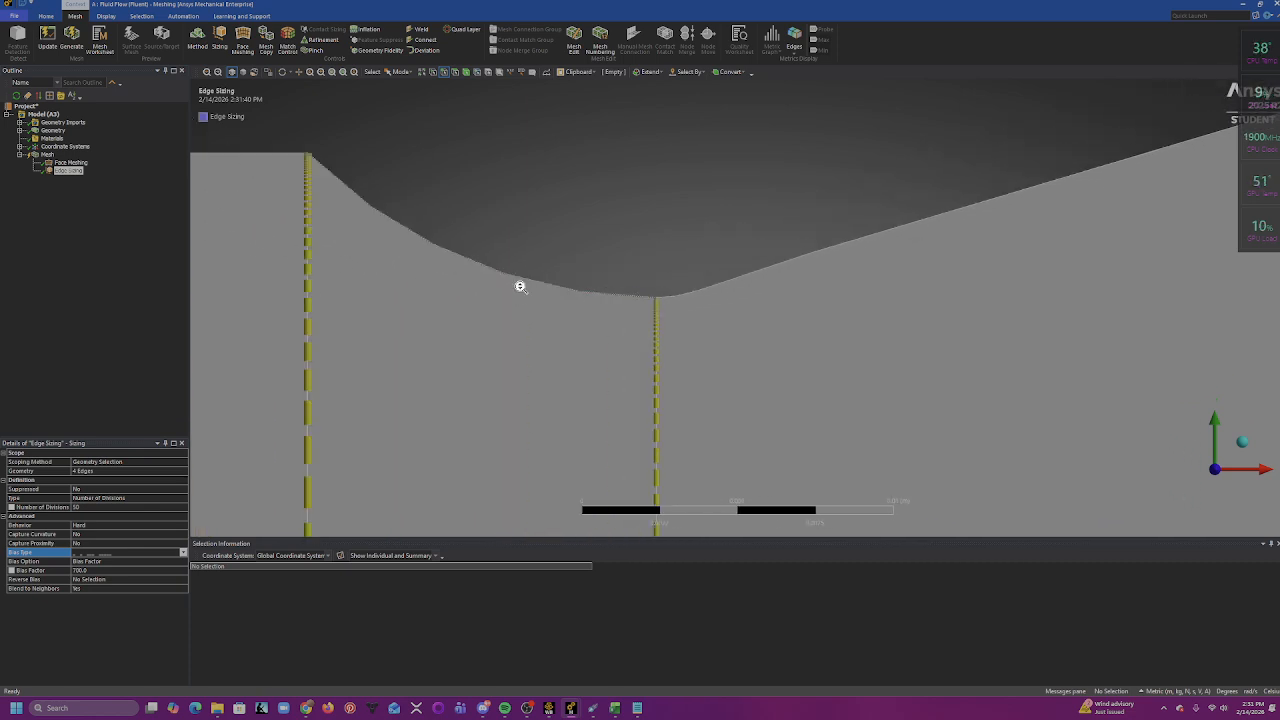
middle_click_drag(240, 243, 668, 294, "ctrl")
scroll(651, 265, "up", 4)
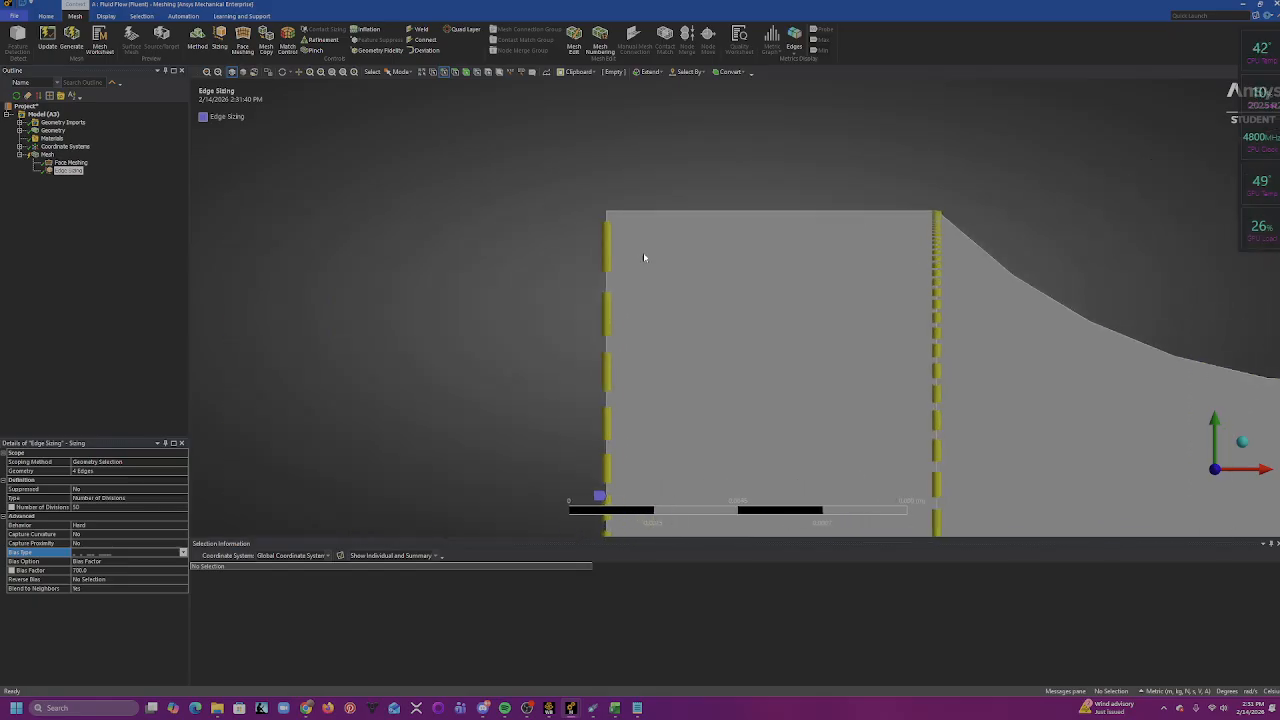
scroll(660, 275, "down", 4)
middle_click_drag(740, 480, 732, 302, "ctrl")
scroll(661, 398, "down", 2)
scroll(658, 404, "up", 5)
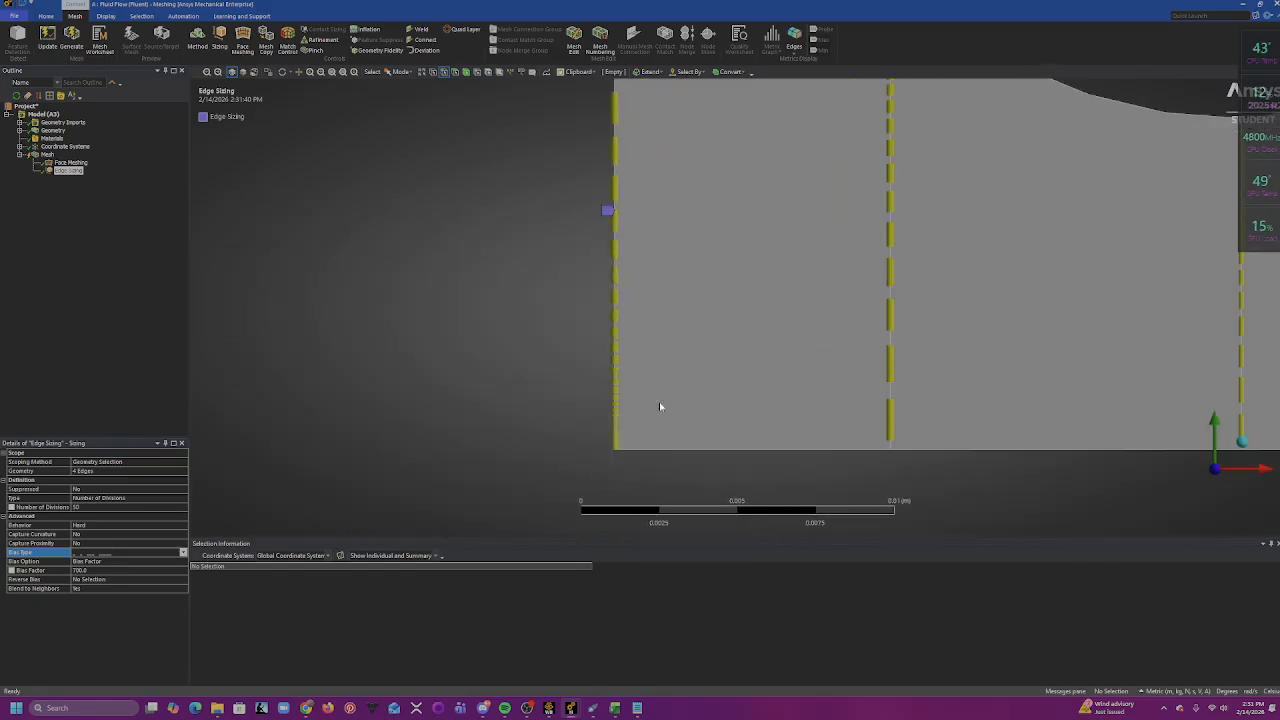
middle_click_drag(657, 405, 722, 301, "ctrl")
scroll(690, 323, "up", 4)
scroll(614, 370, "up", 3)
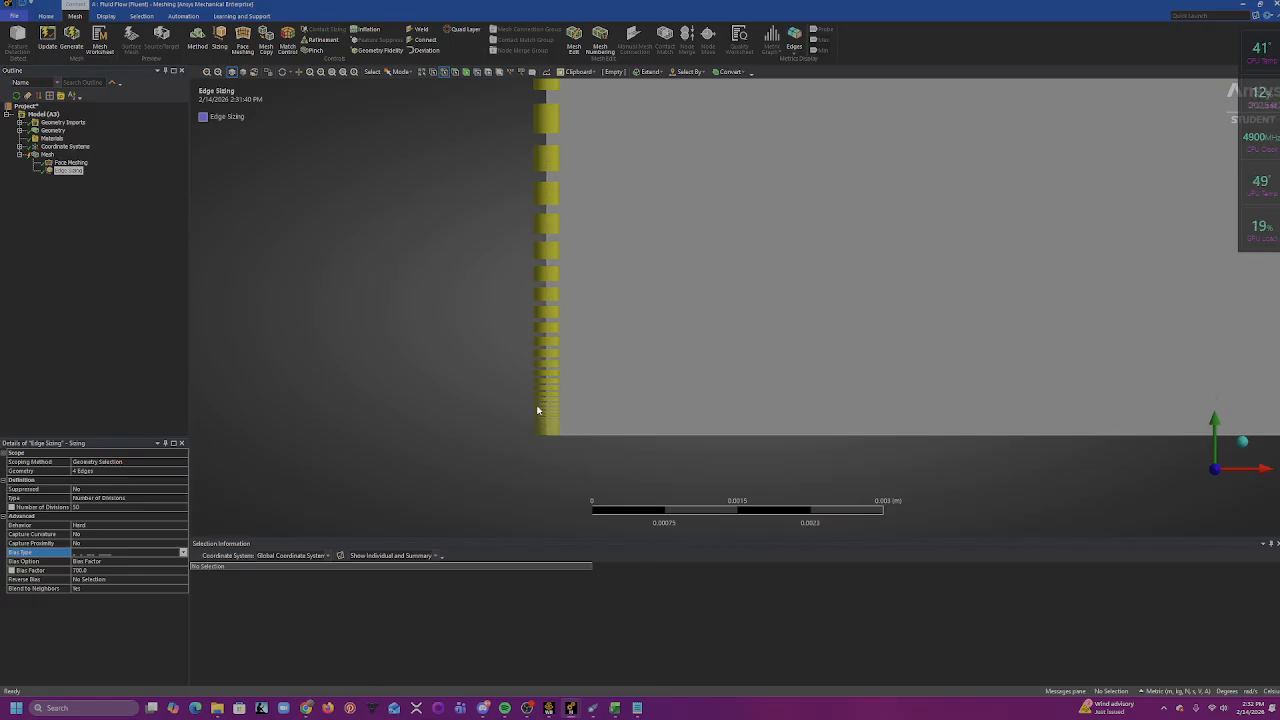
- Reverse the edge sizing's bias on the vertical inlet edge of the nozzle
scroll(553, 398, "down", 5)
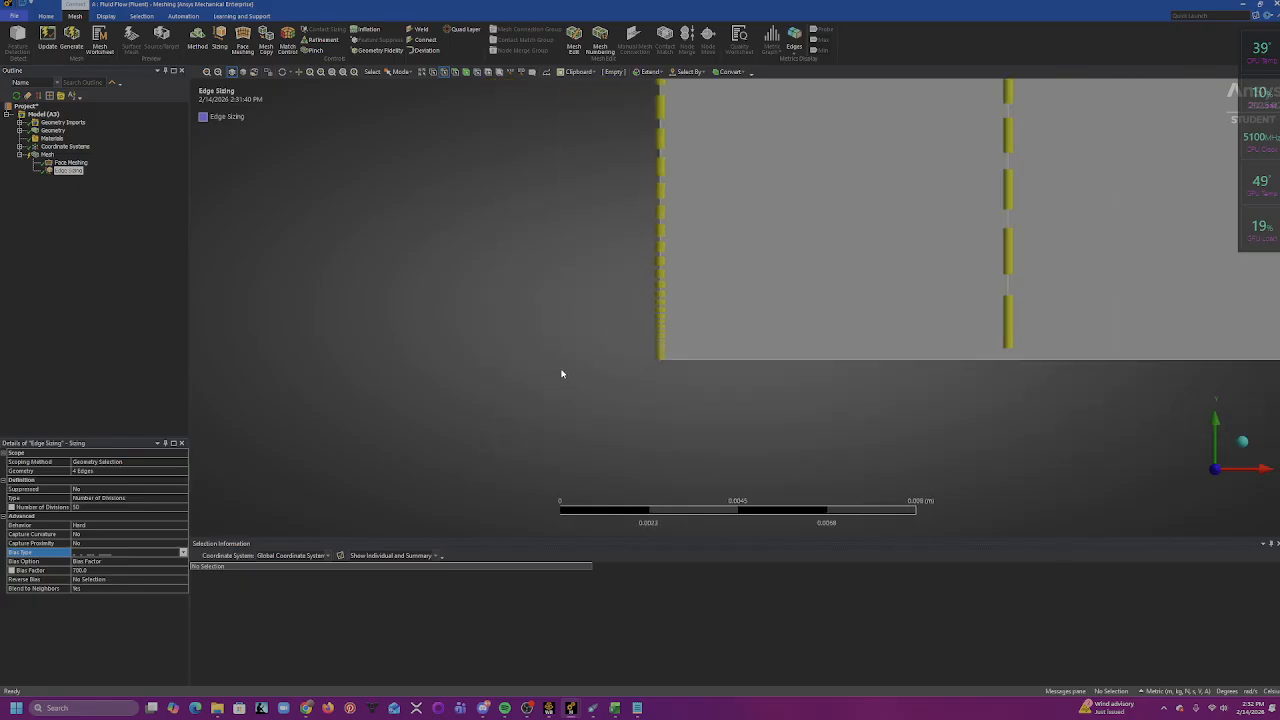
scroll(561, 373, "down", 3)
middle_click_drag(884, 293, 775, 435, "ctrl")
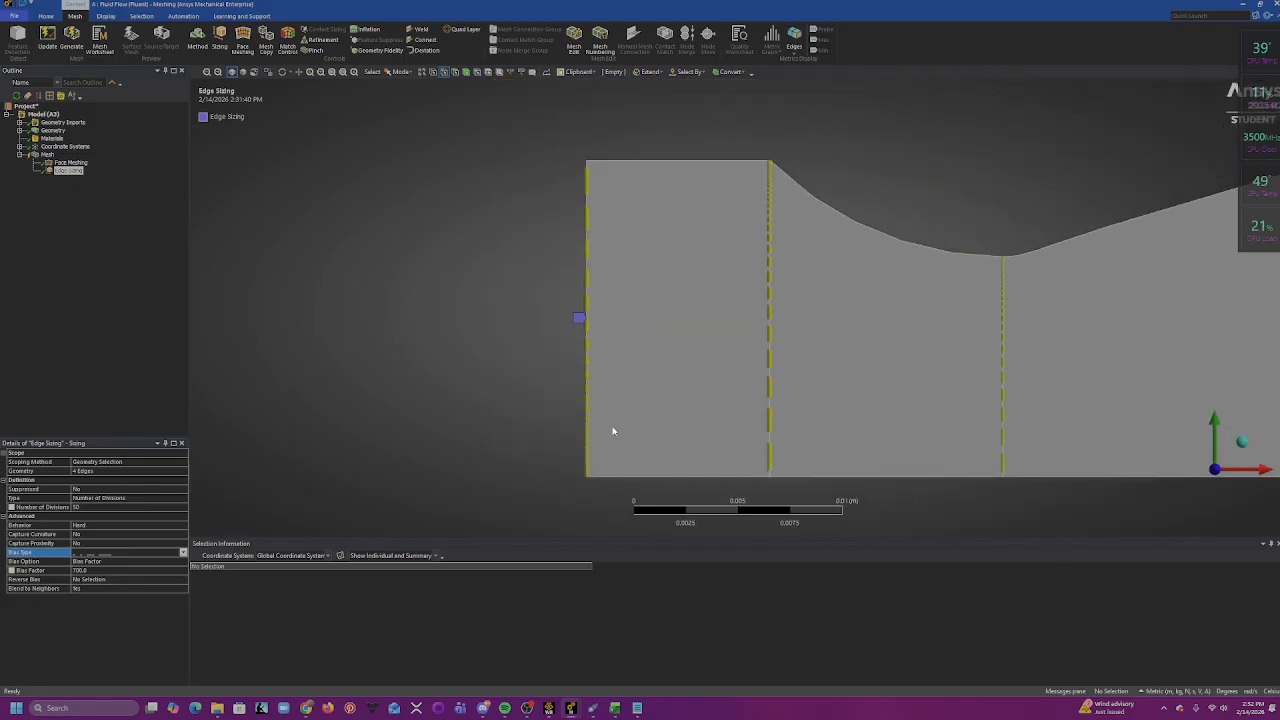
left_click(82, 582)
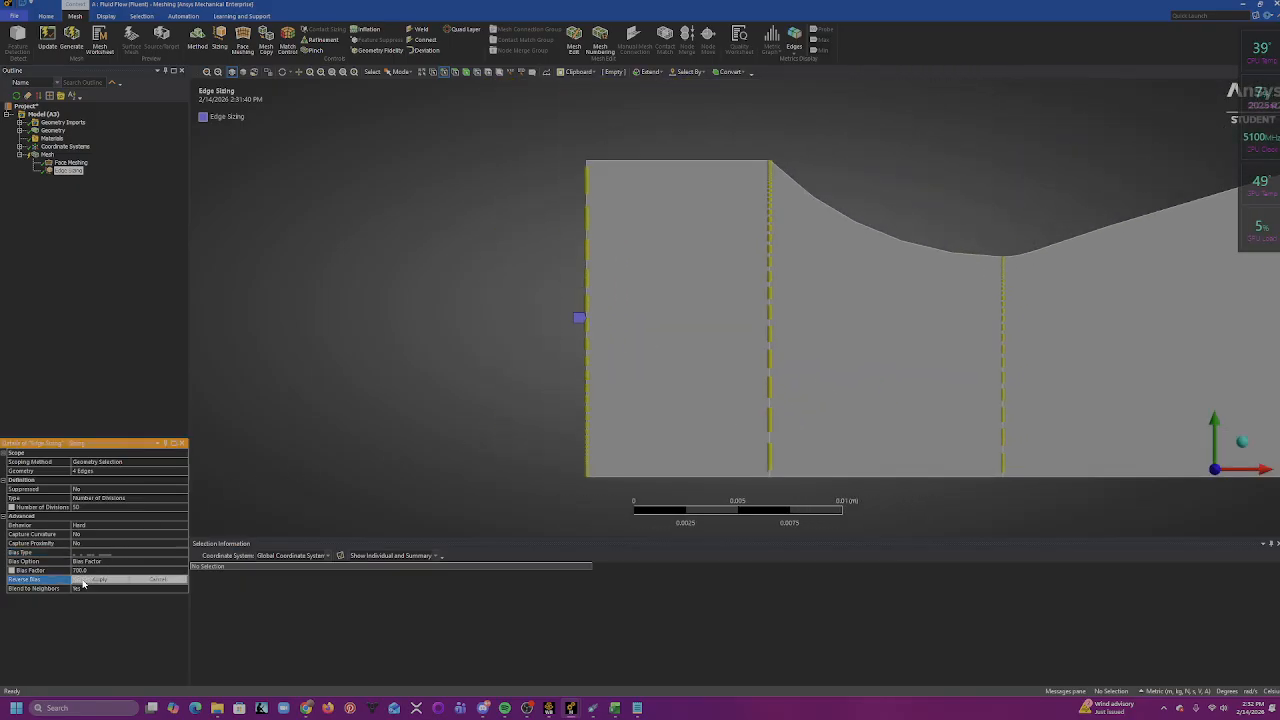
left_click(586, 382)
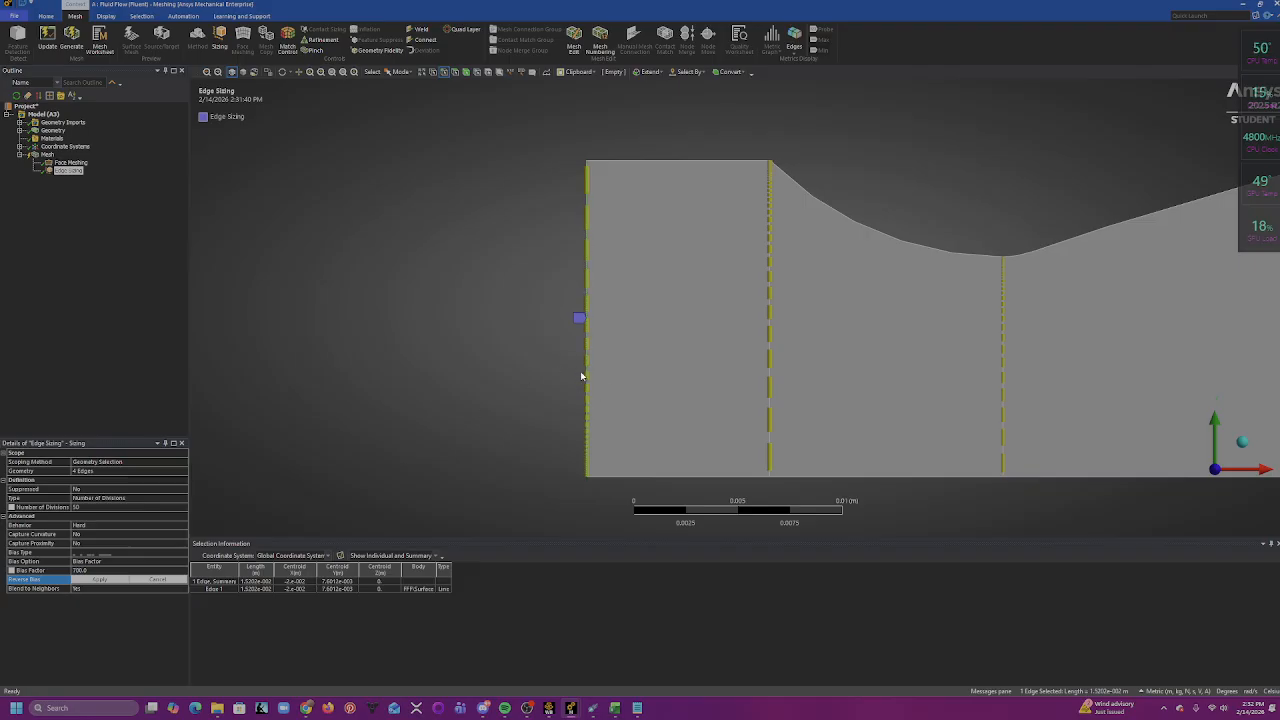
left_click(115, 583)
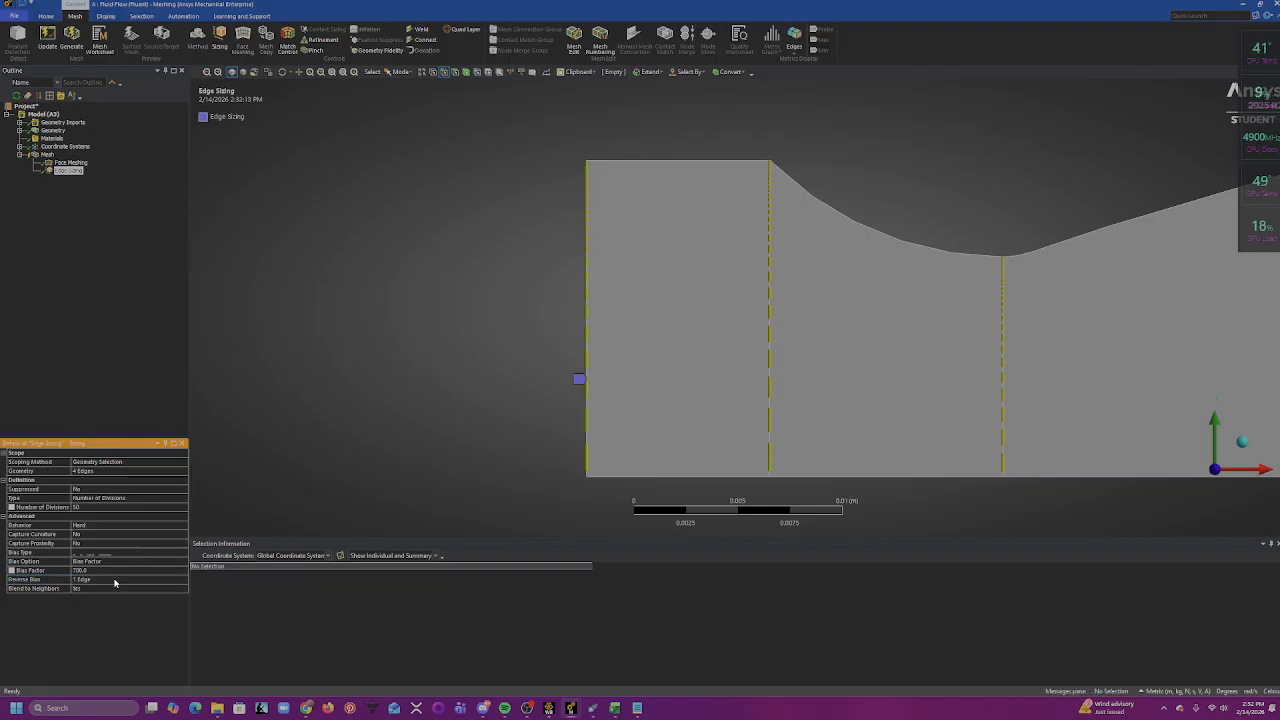
- Add a second mesh sizing scoped to the upper wall and centerline edges of the inlet and converging sections, four edges in total
scroll(902, 265, "up", 1)
scroll(898, 244, "down", 5)
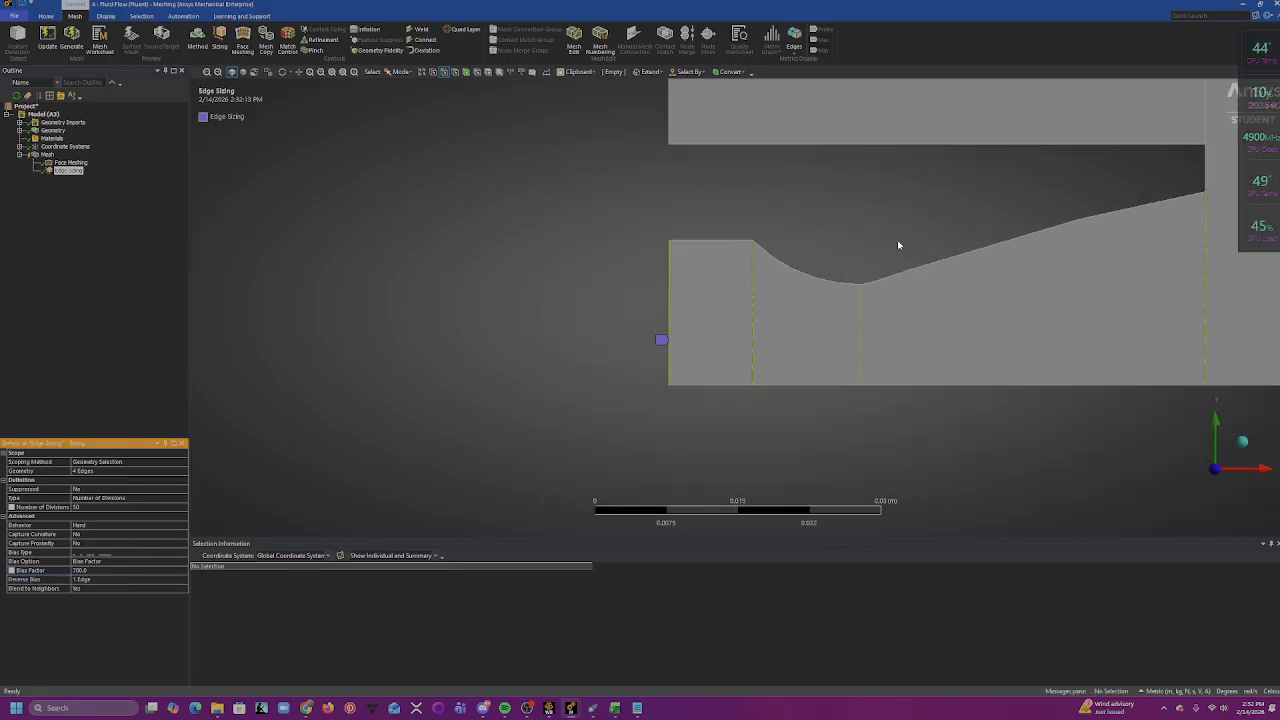
middle_click_drag(1107, 238, 851, 288, "ctrl")
scroll(757, 309, "up", 1)
scroll(756, 310, "up", 1)
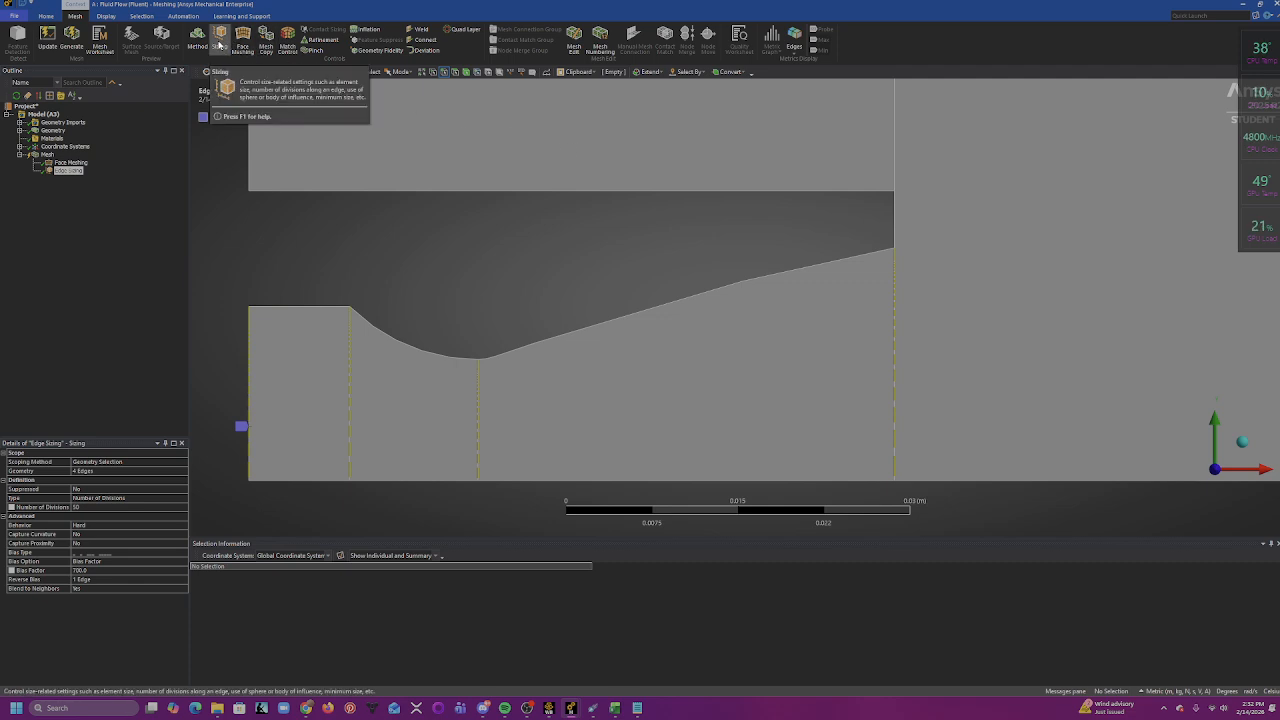
left_click(219, 45)
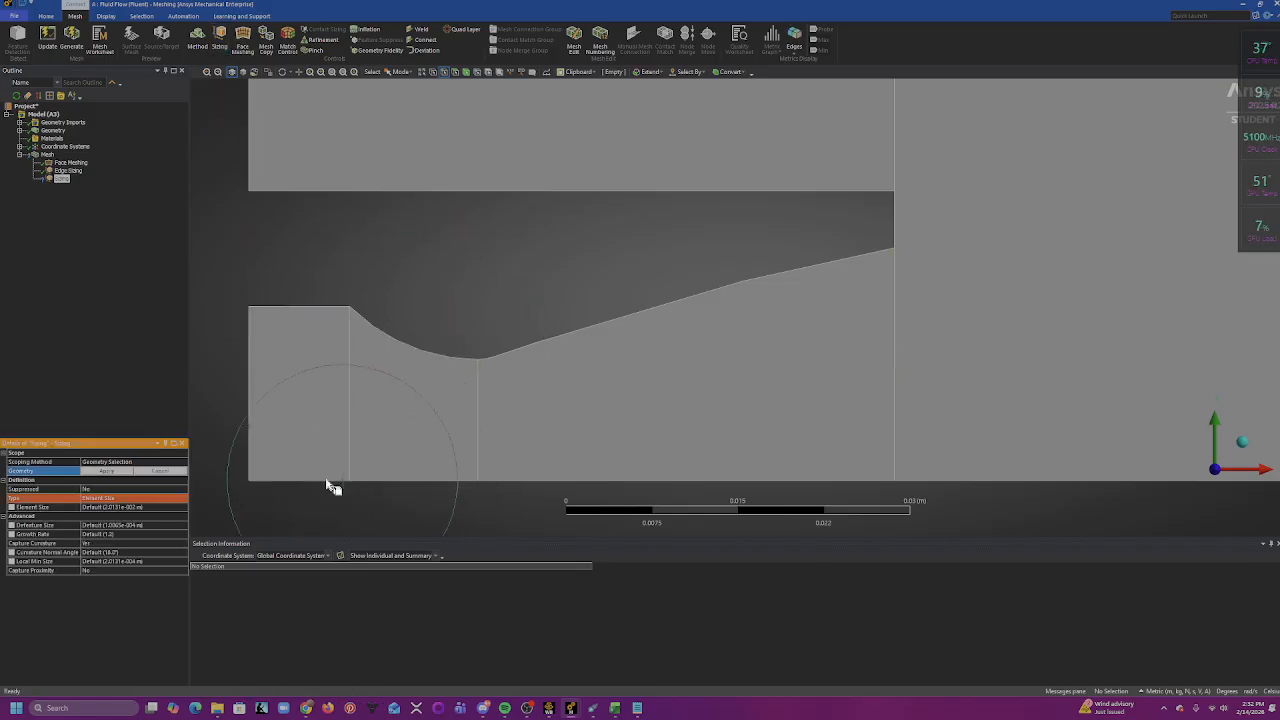
left_click(362, 322)
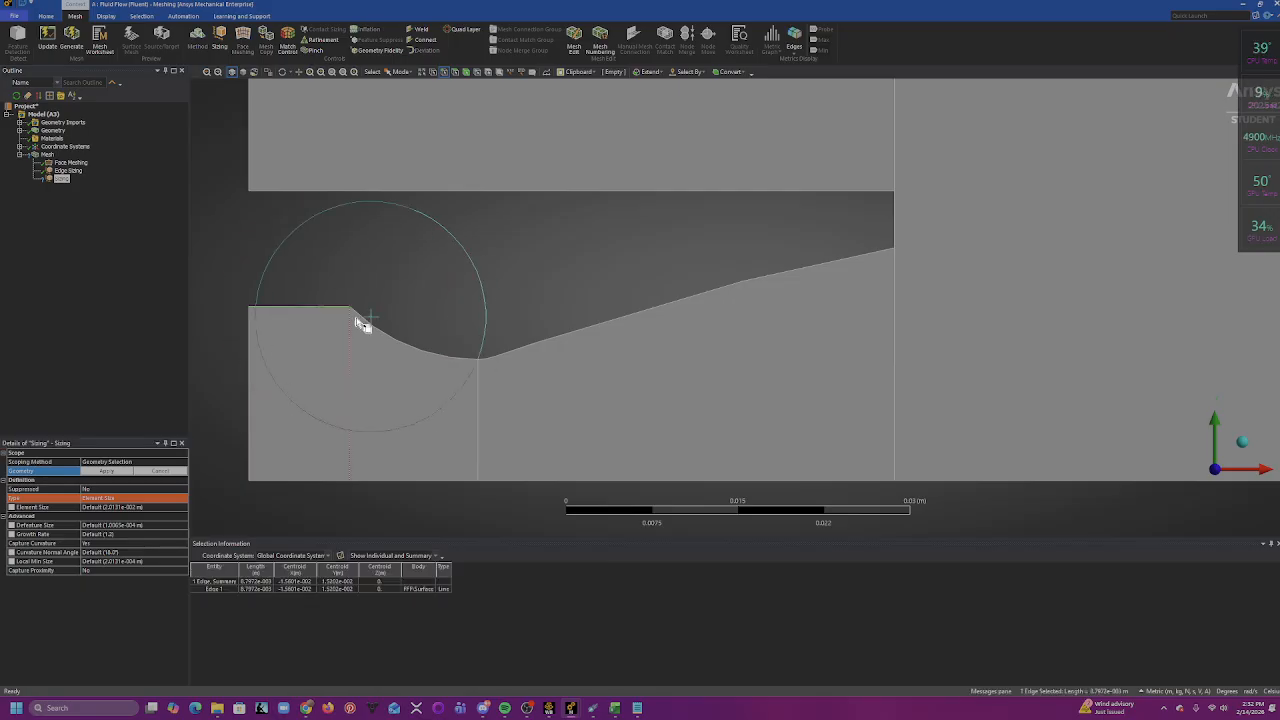
left_click(377, 331, "ctrl")
left_click(402, 485, "ctrl")
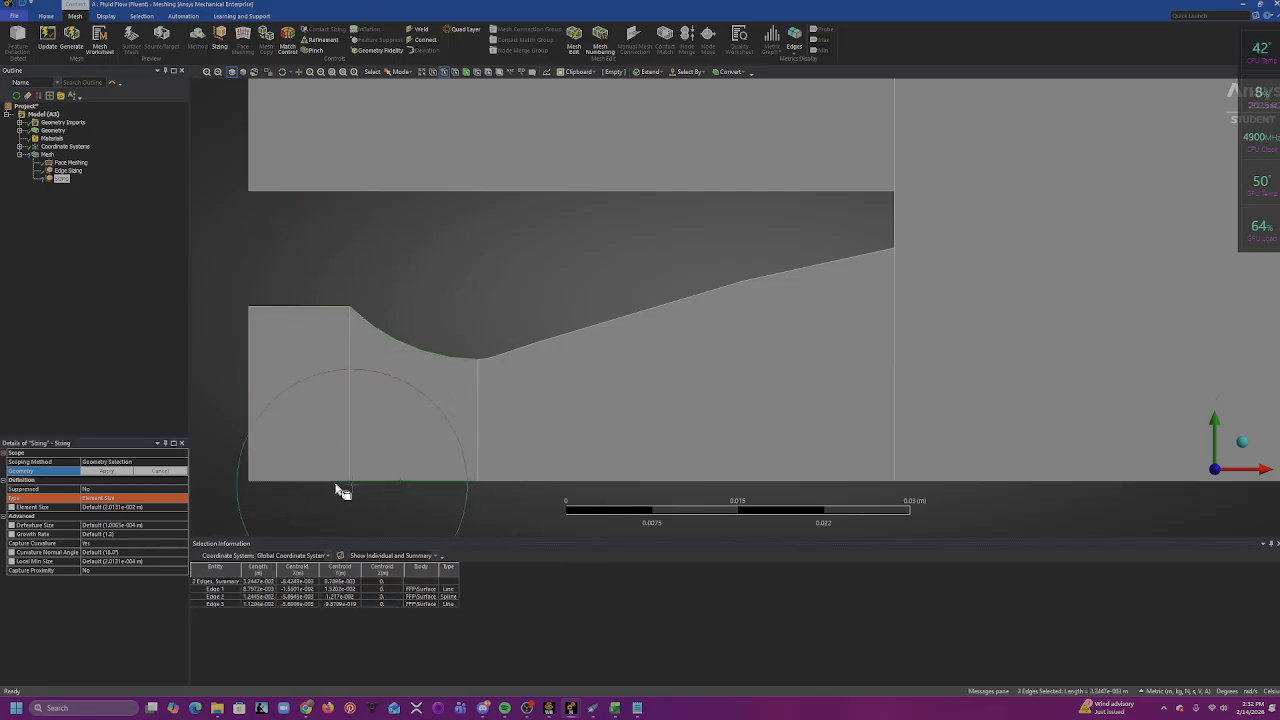
left_click(323, 486, "ctrl")
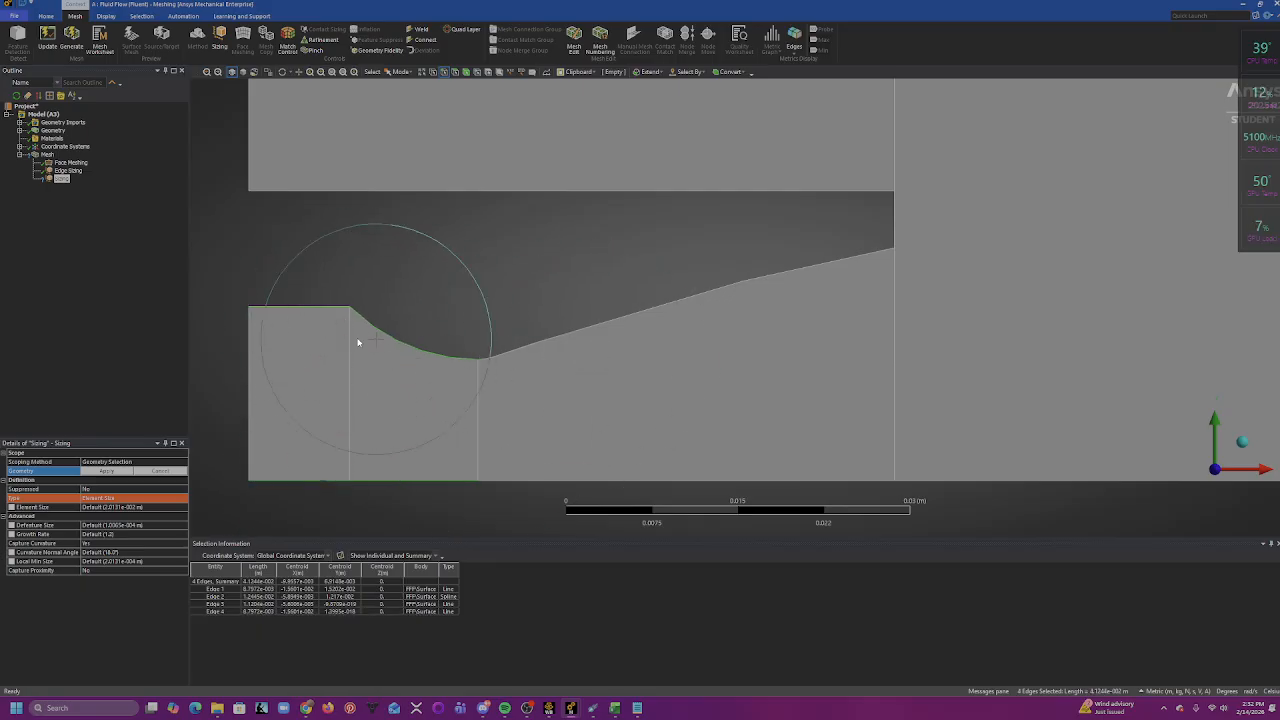
left_click(124, 472)
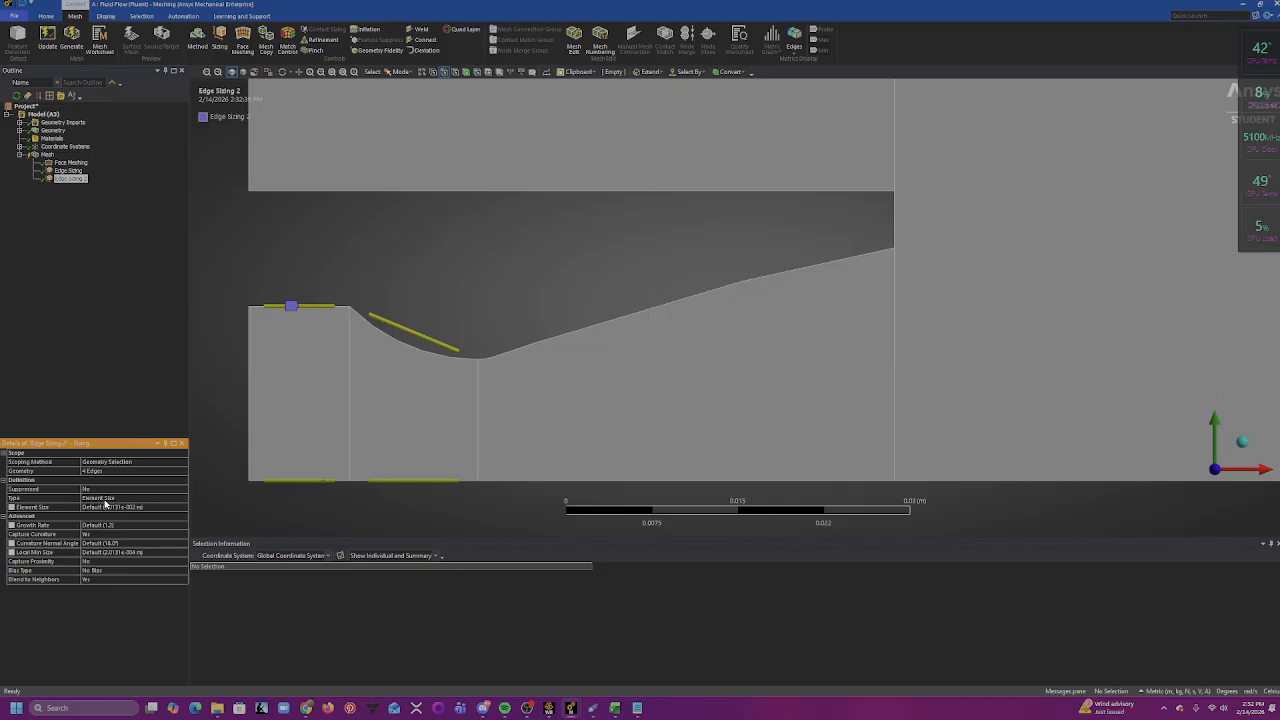
- Define the inlet and converging section edge sizing by Number of Divisions, with 50 divisions
left_click(105, 499)
left_click(183, 499)
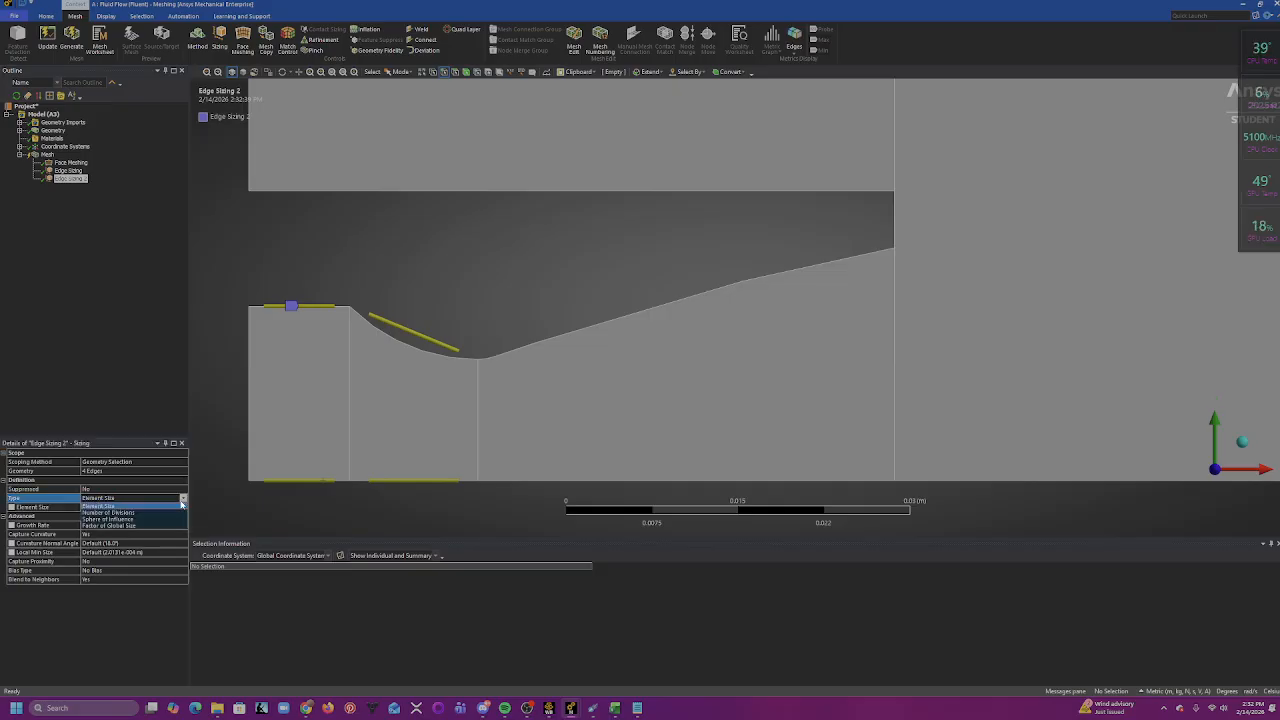
left_click(174, 512)
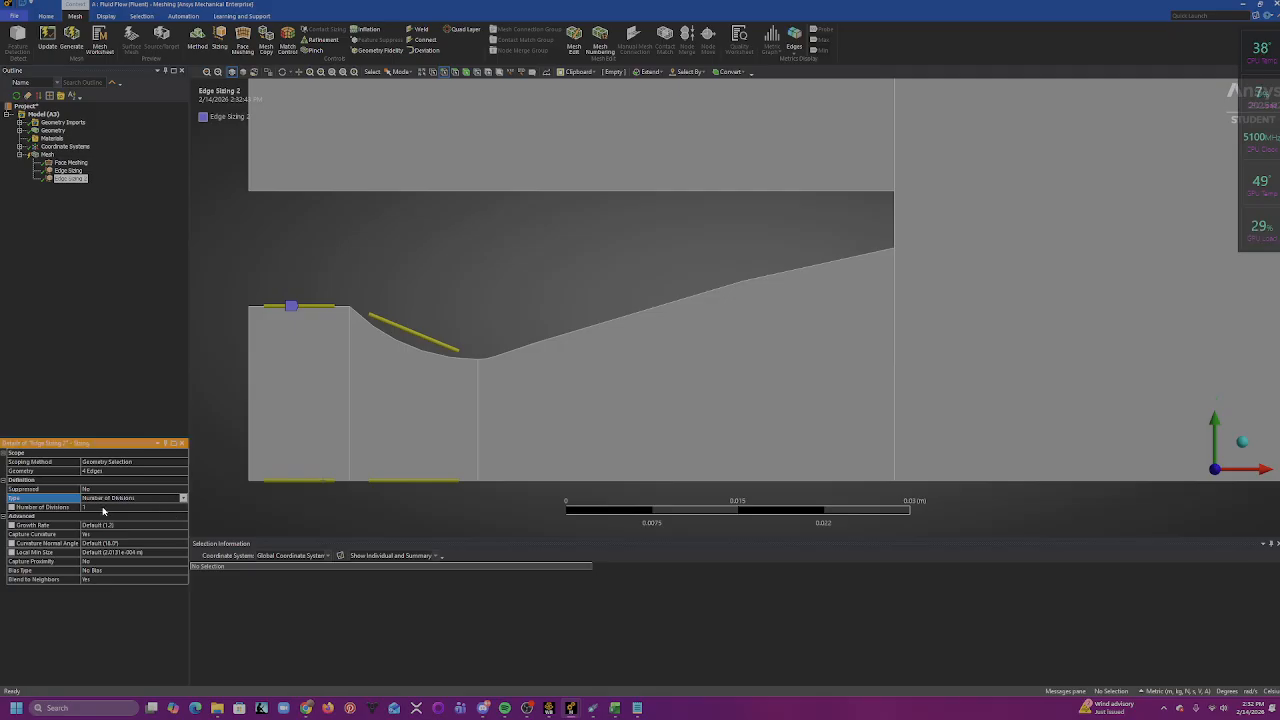
left_click(100, 508)
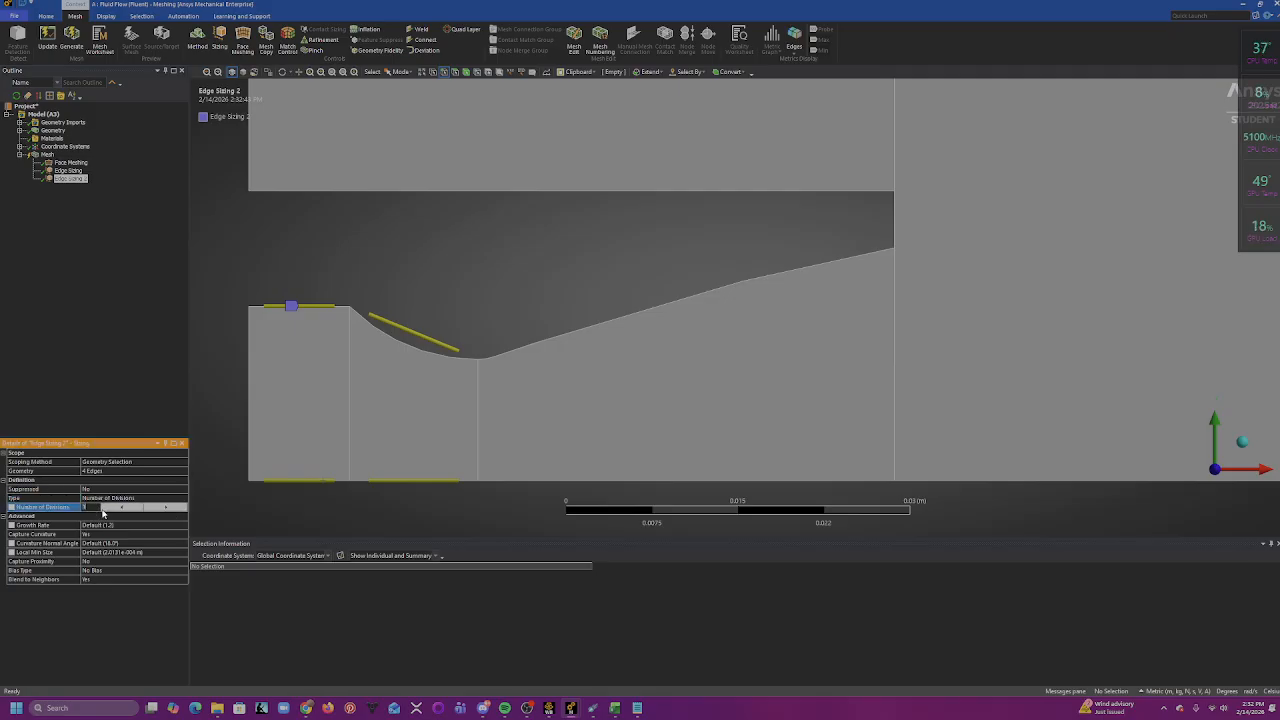
type("50")
key("Return")
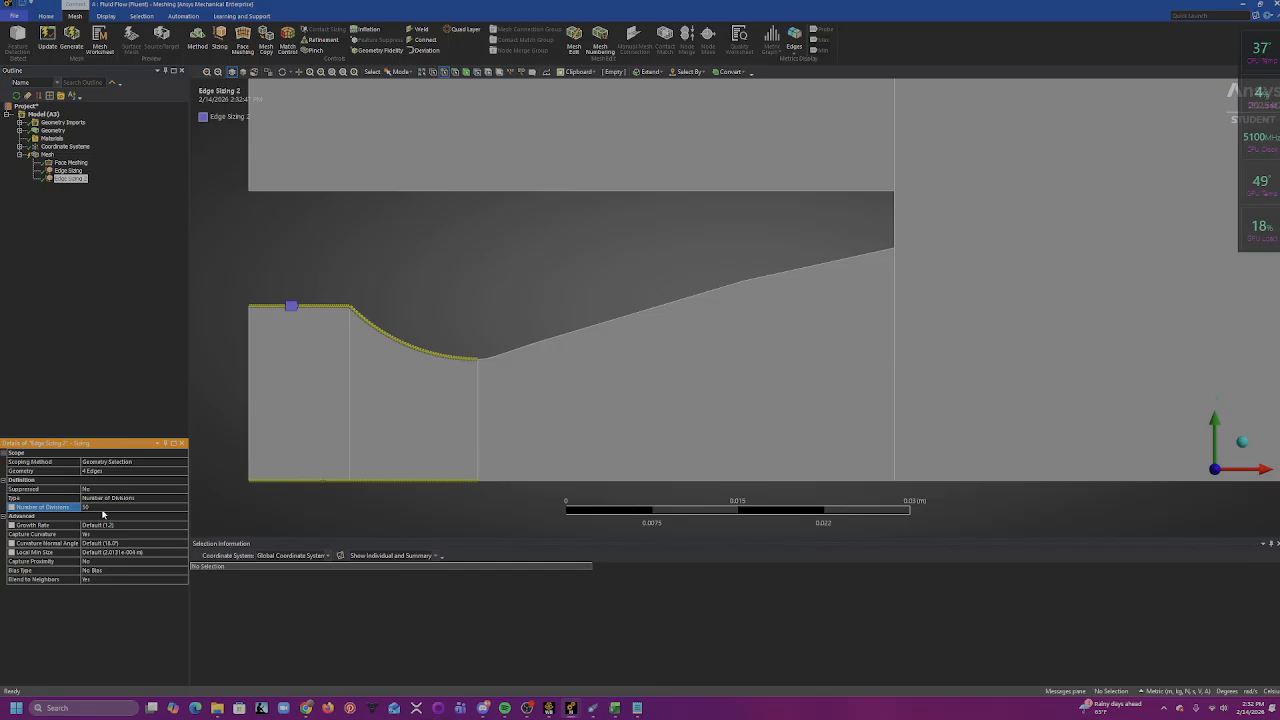
- Turn off Capture Curvature for the inlet and converging section edge sizing and set its behavior to Hard
left_click(104, 534)
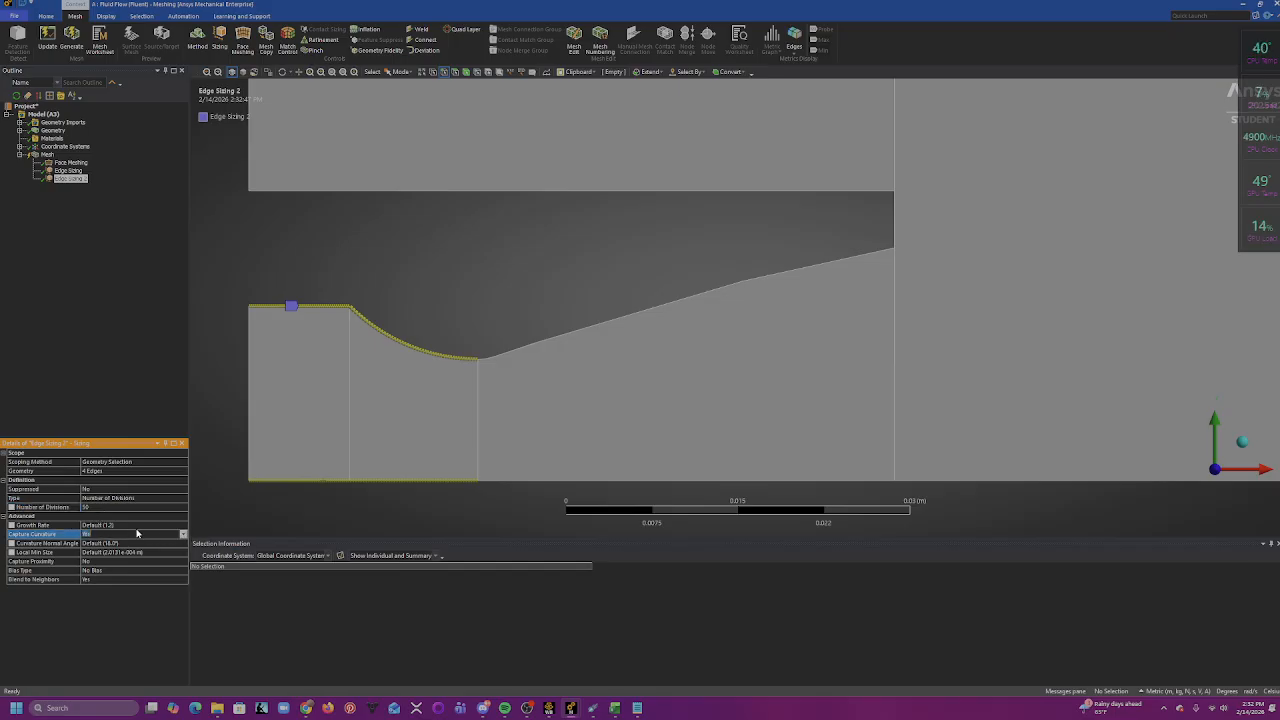
left_click(184, 536)
left_click(148, 544)
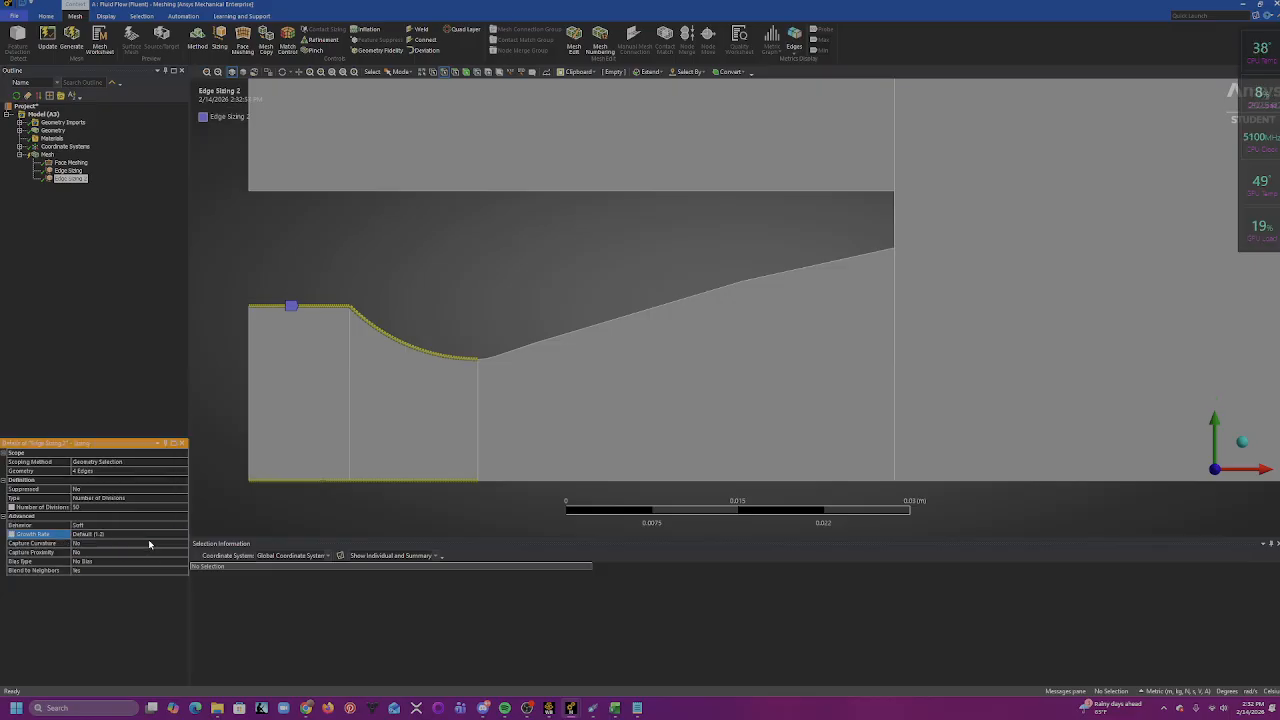
left_click(182, 525)
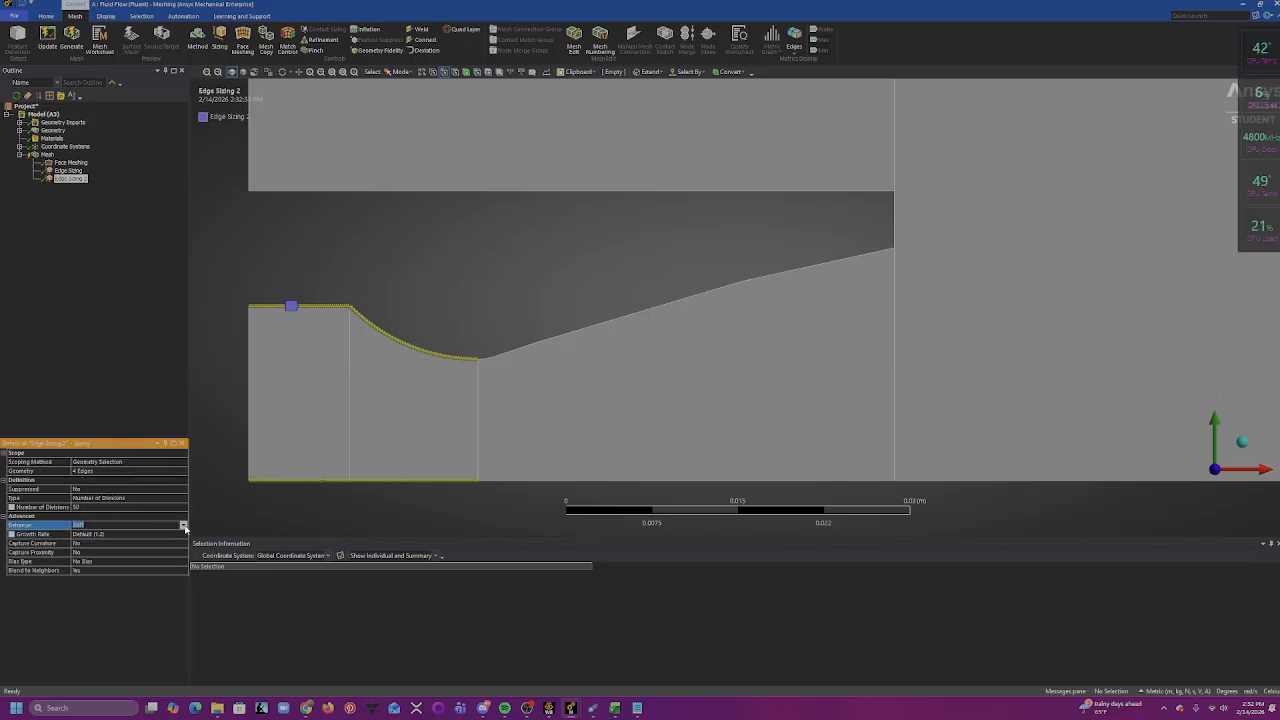
left_click(183, 526)
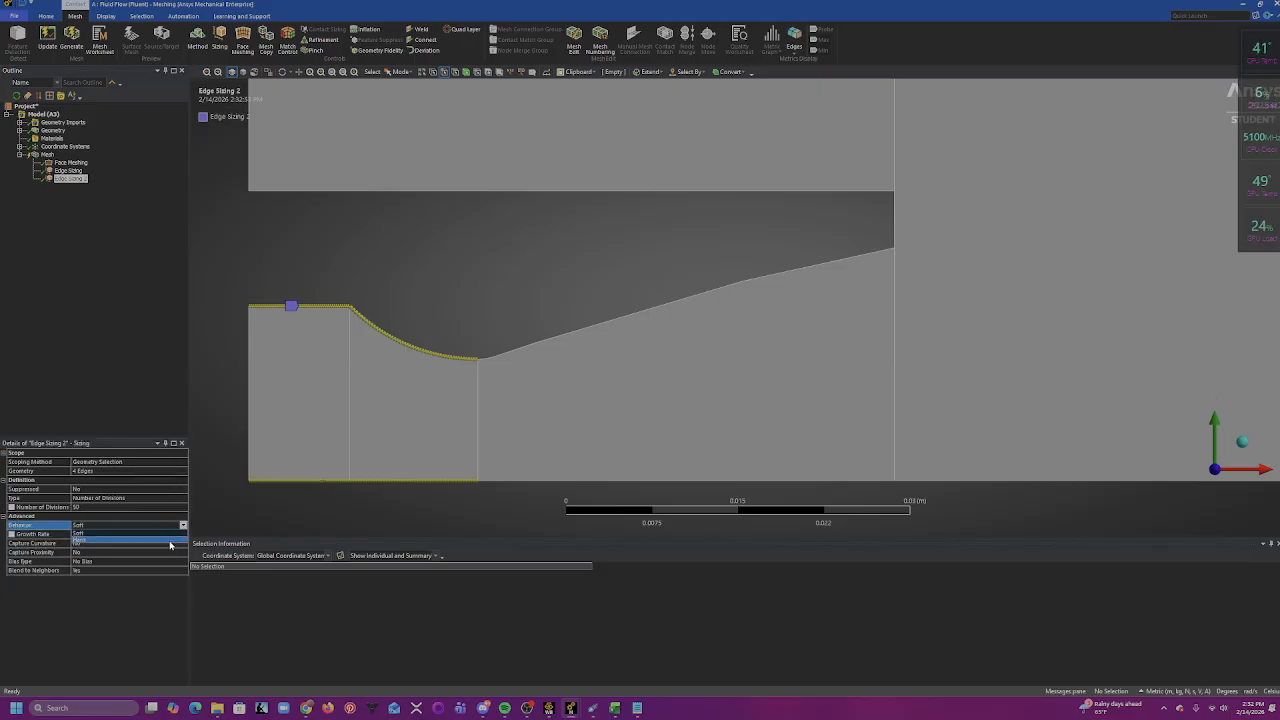
left_click(170, 541)
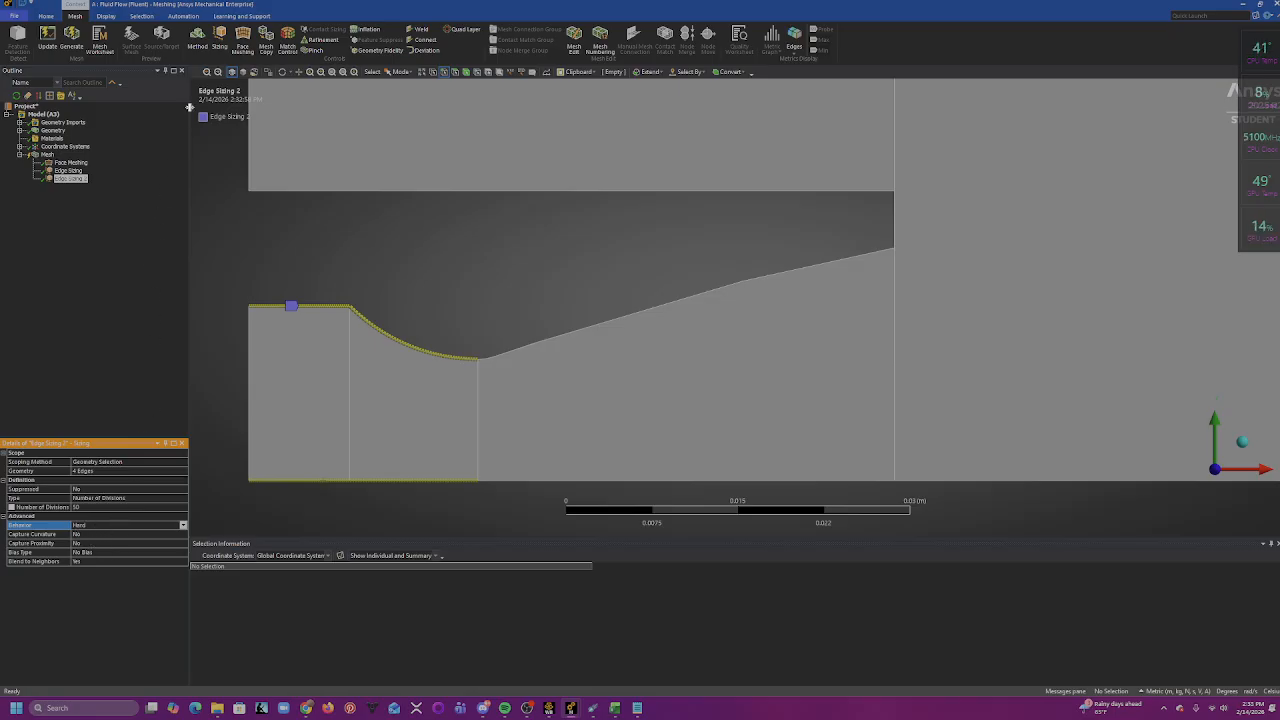
- Add a third mesh sizing scoped to the diverging section's curved wall and the centerline edge below it
left_click(219, 40)
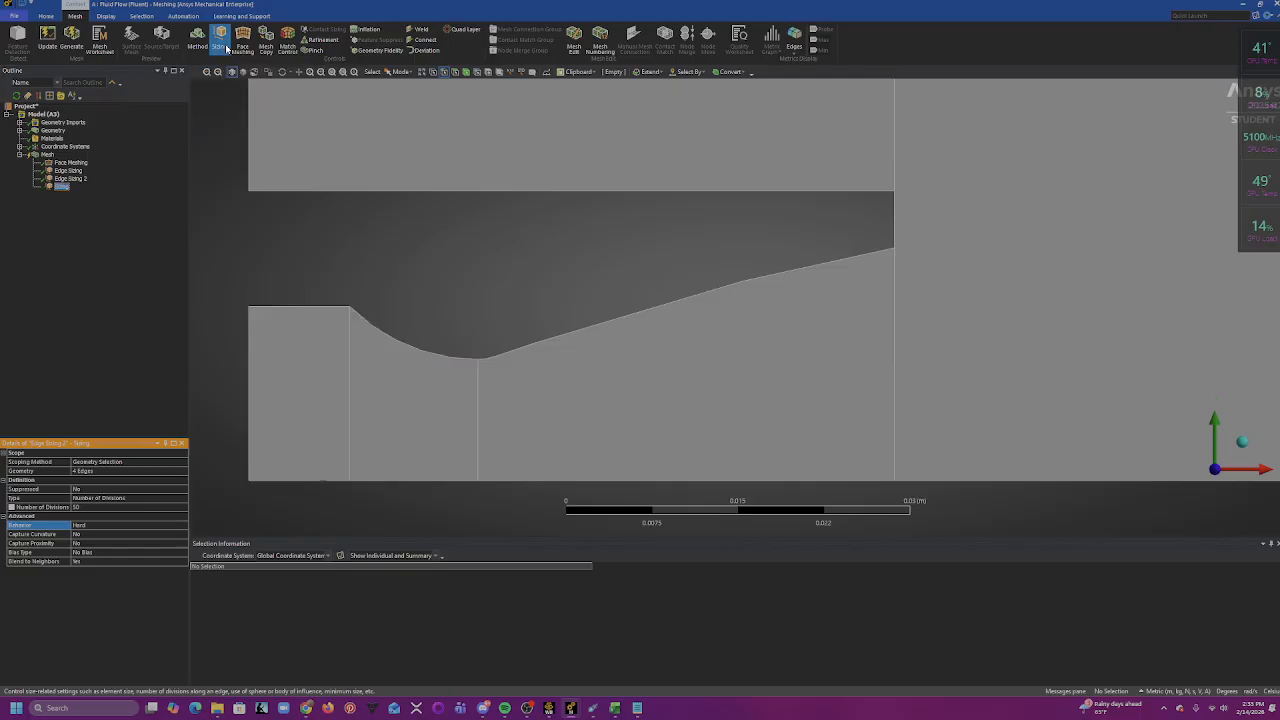
left_click(624, 322)
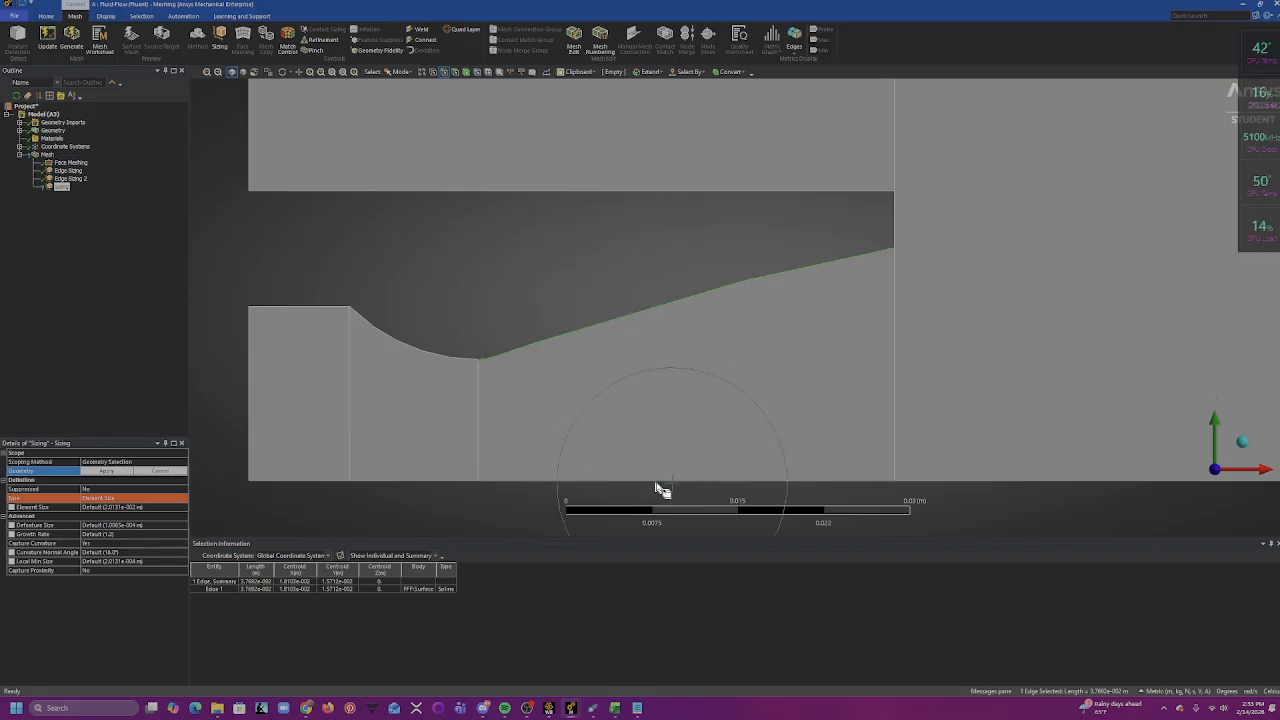
left_click(658, 482, "ctrl")
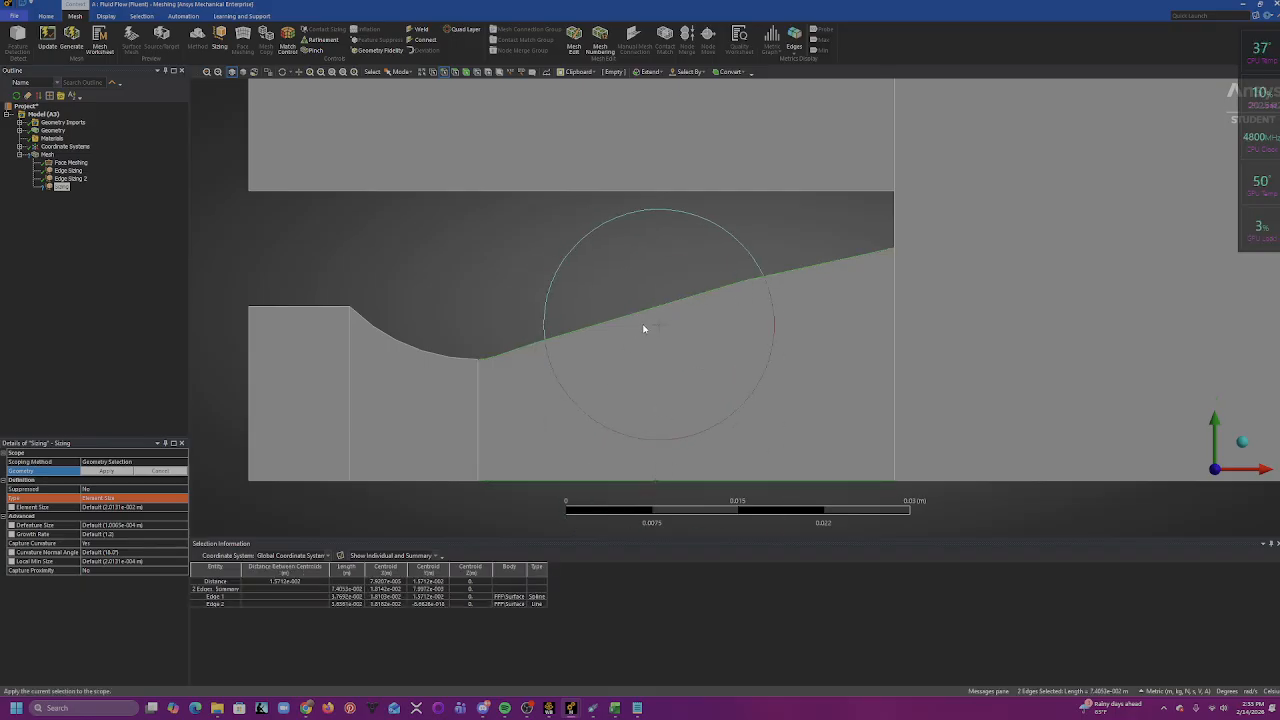
left_click(122, 472)
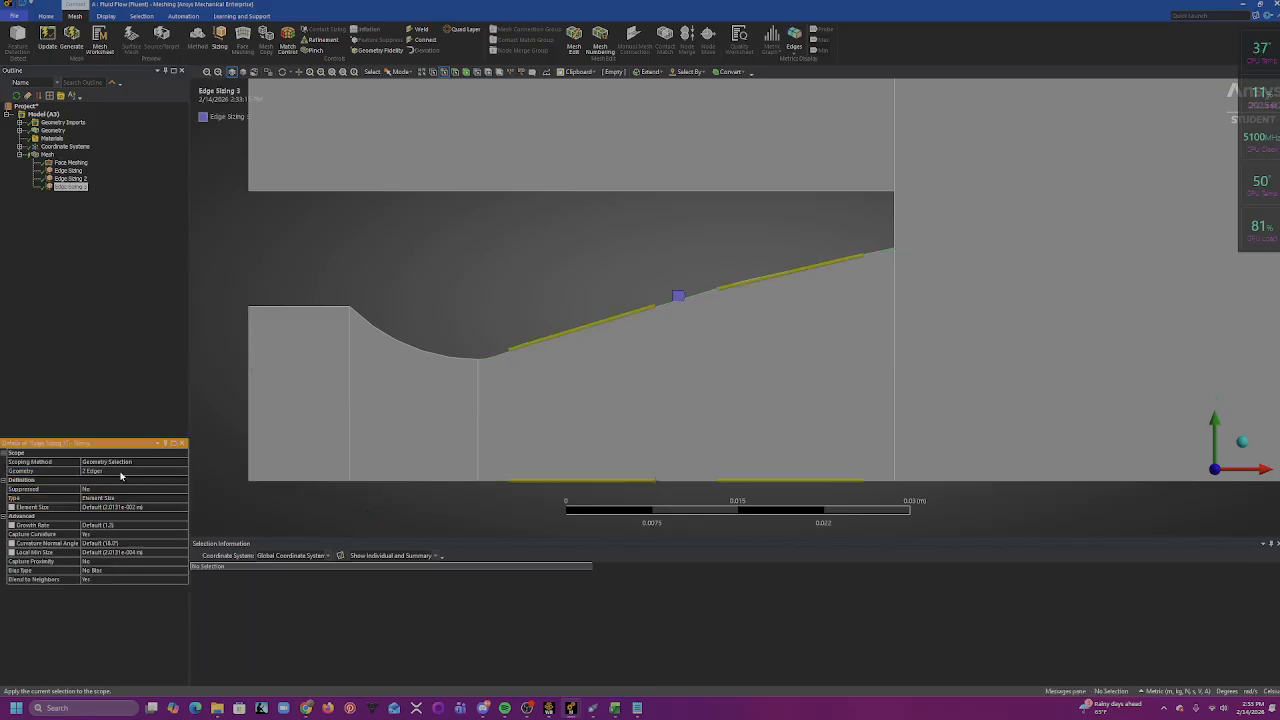
- Define the diverging section edge sizing by Number of Divisions, with 100 divisions
left_click(135, 497)
left_click(183, 498)
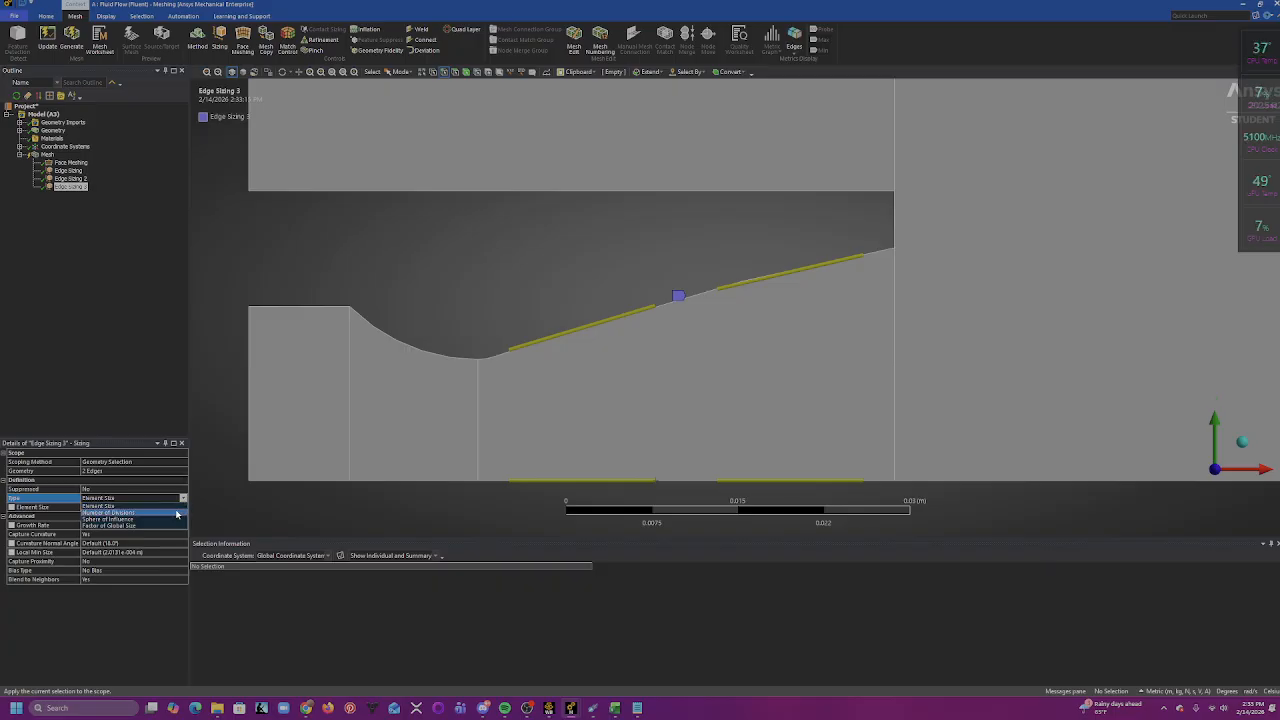
left_click(177, 513)
left_click(128, 508)
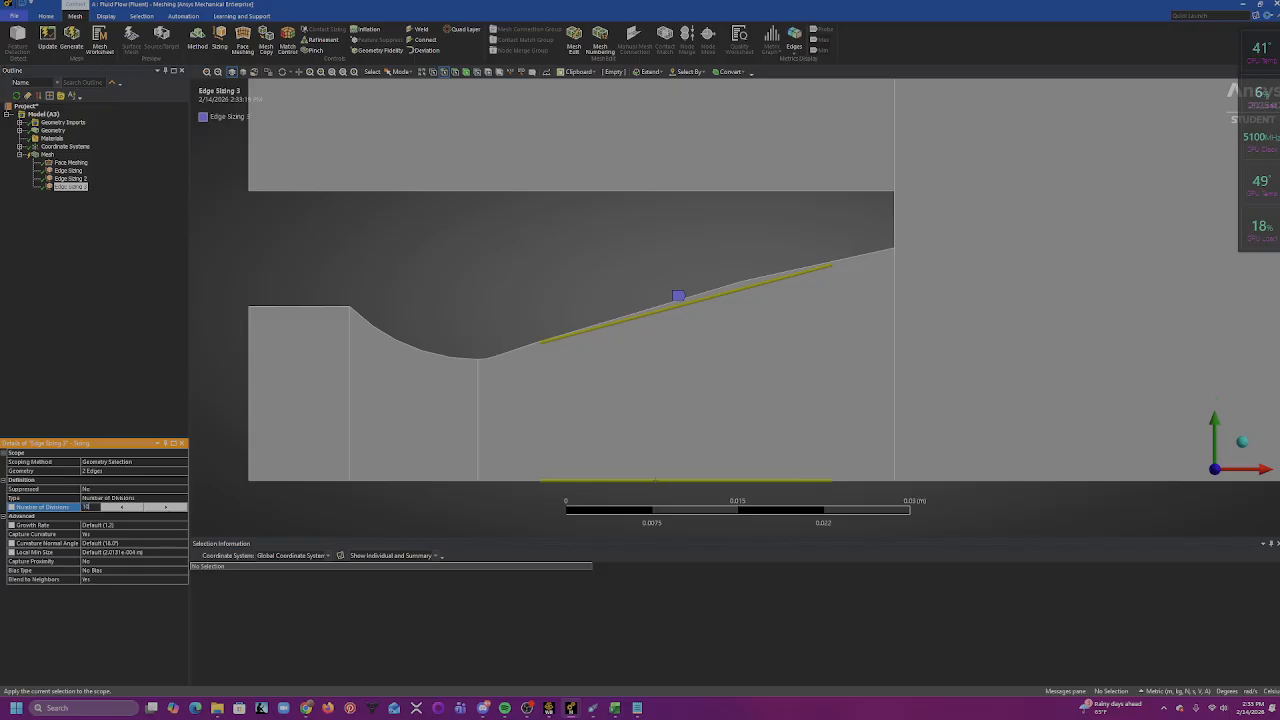
type("100")
key("Return")
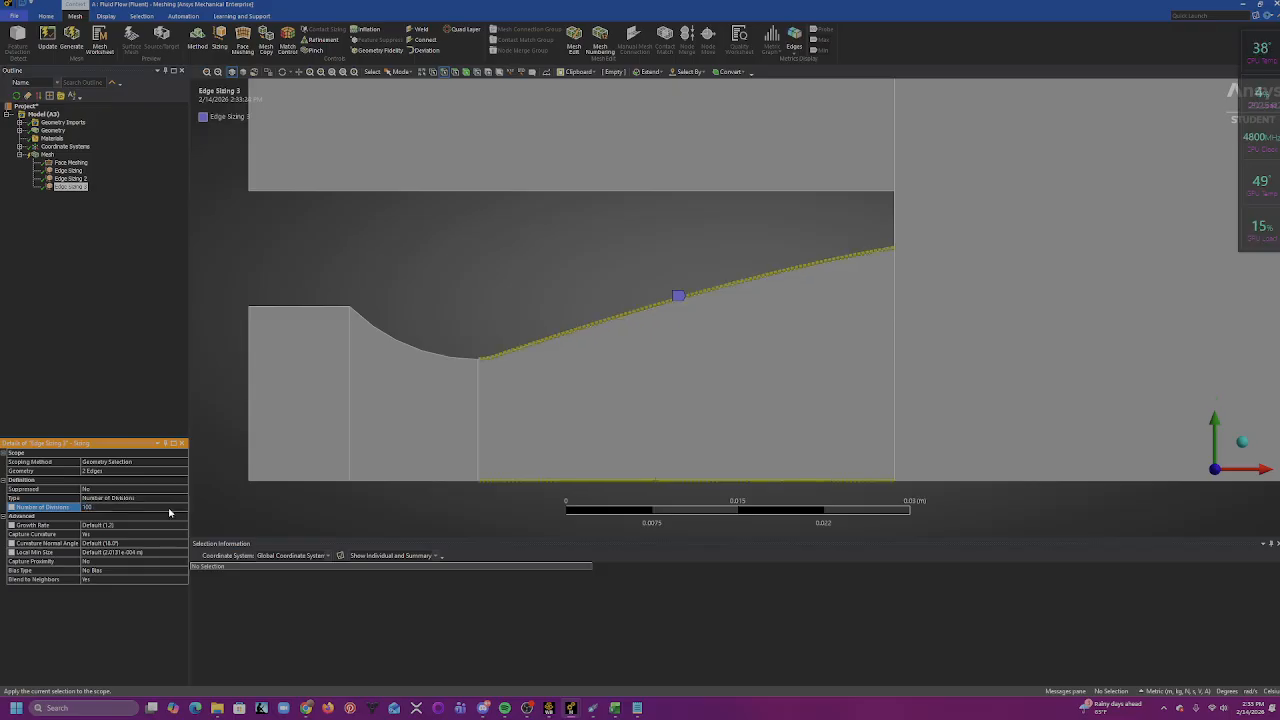
- Turn off Capture Curvature for the diverging section edge sizing and set its behavior to Hard
left_click(100, 535)
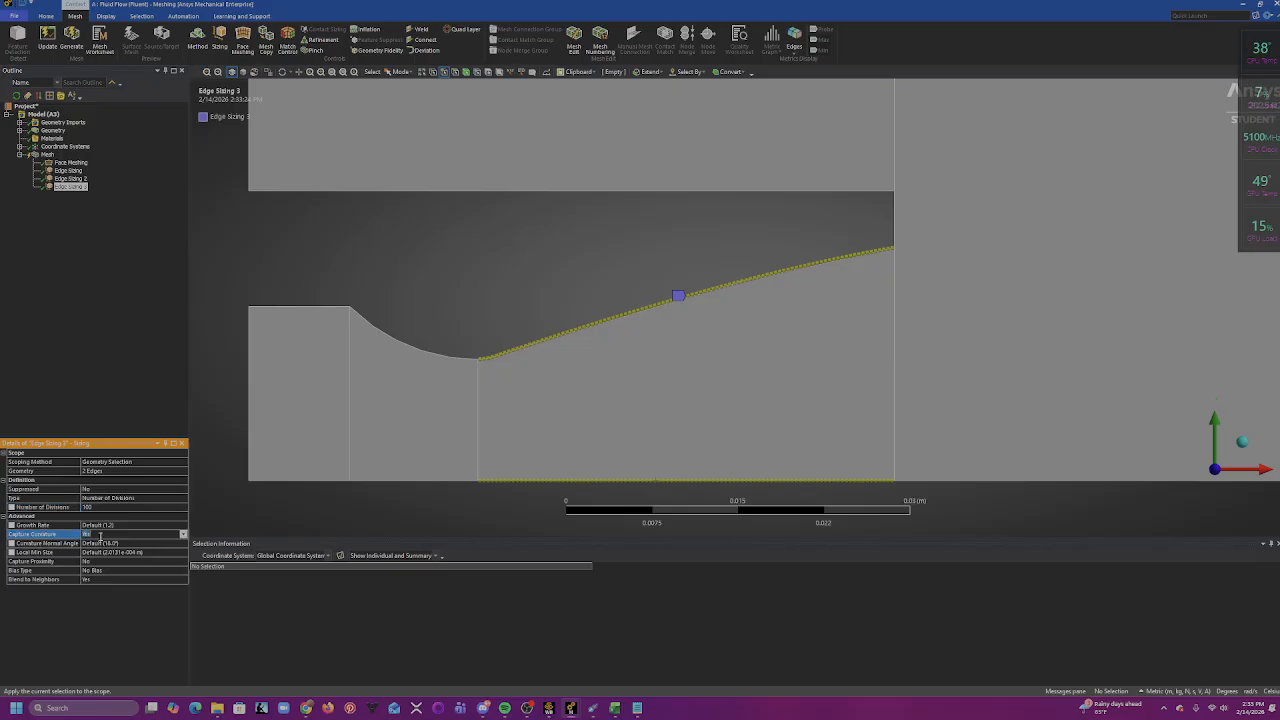
left_click(183, 535)
left_click(164, 545)
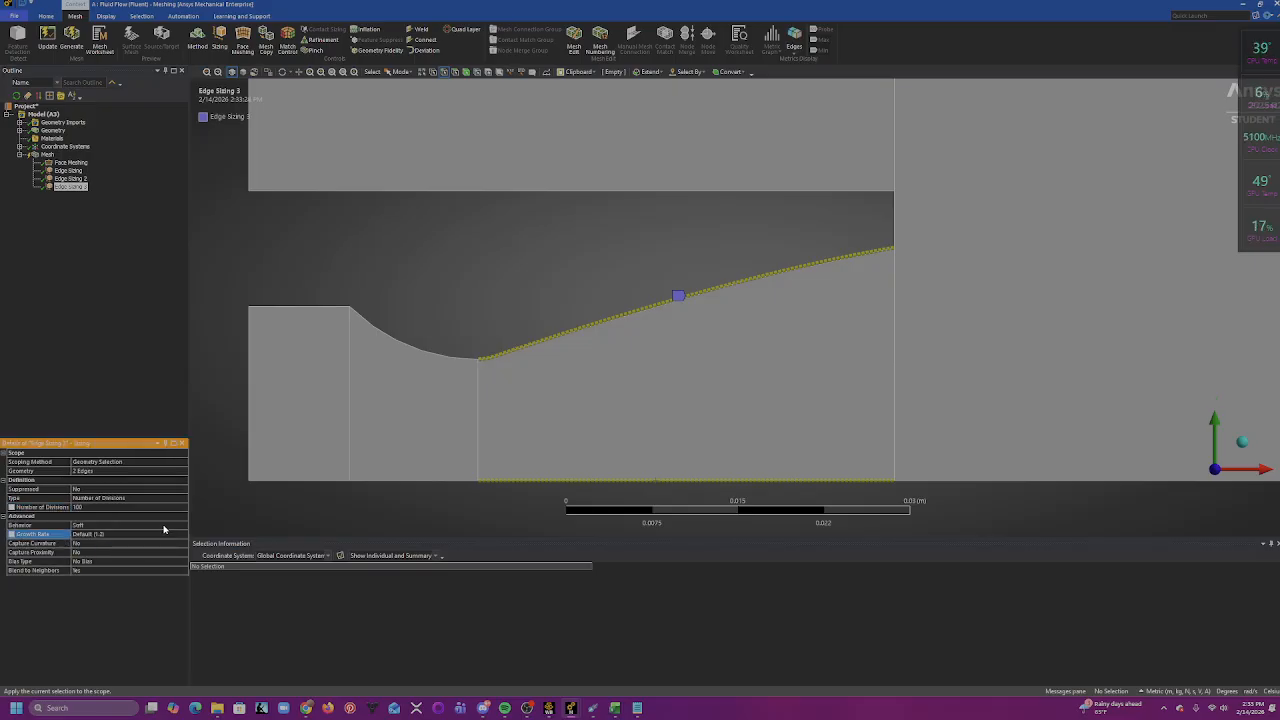
left_click(164, 527)
left_click(183, 526)
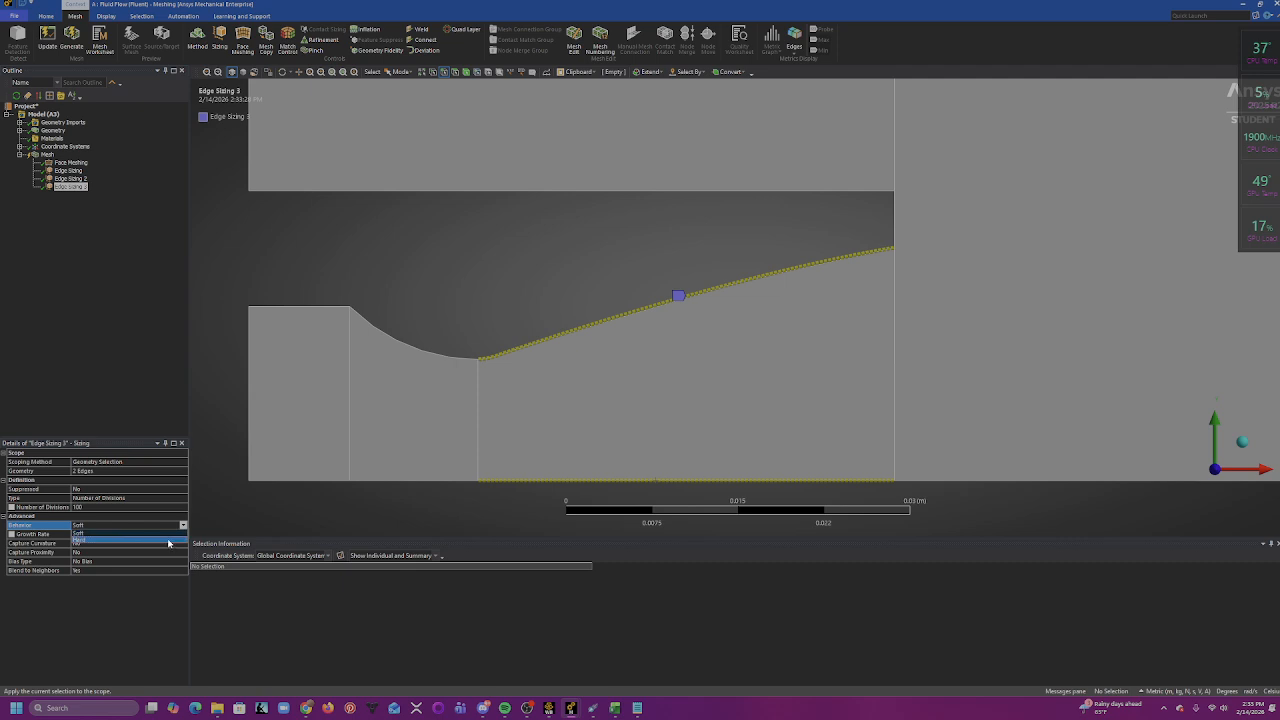
left_click(167, 541)
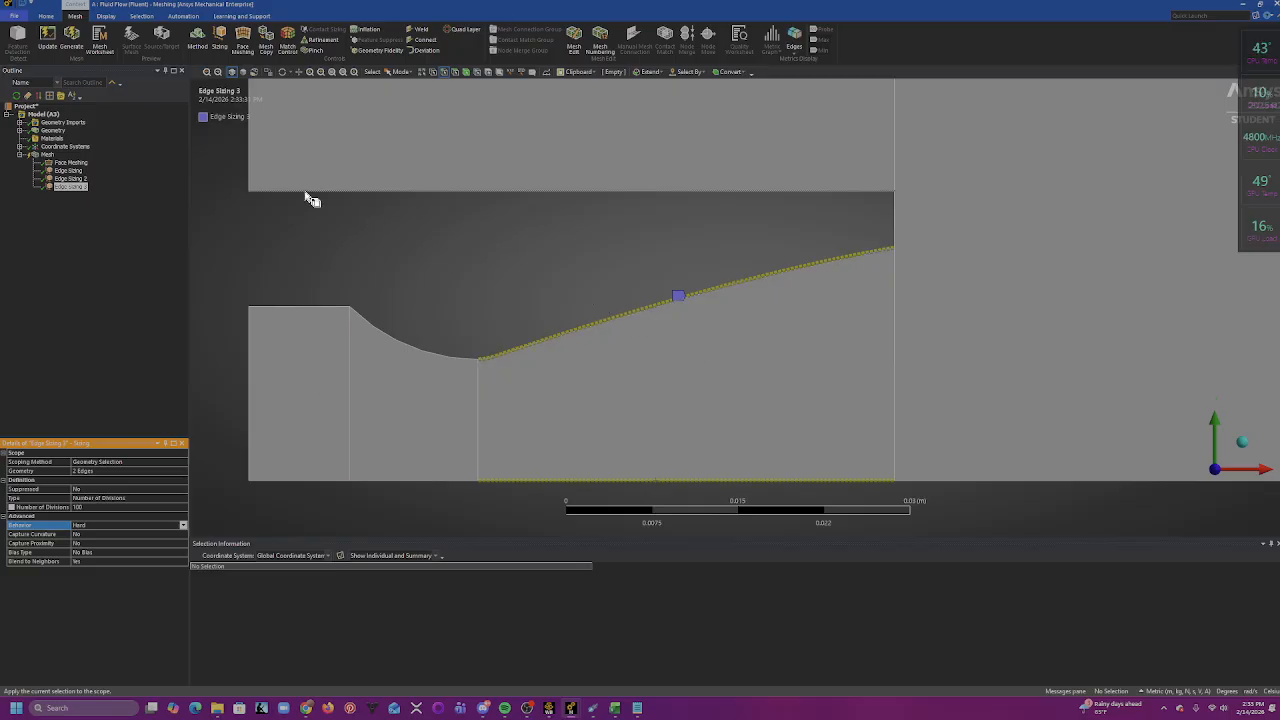
- Review the three edge sizings in turn, comparing their scoped edges and division settings
left_click(61, 179)
left_click(63, 186)
left_click(63, 179)
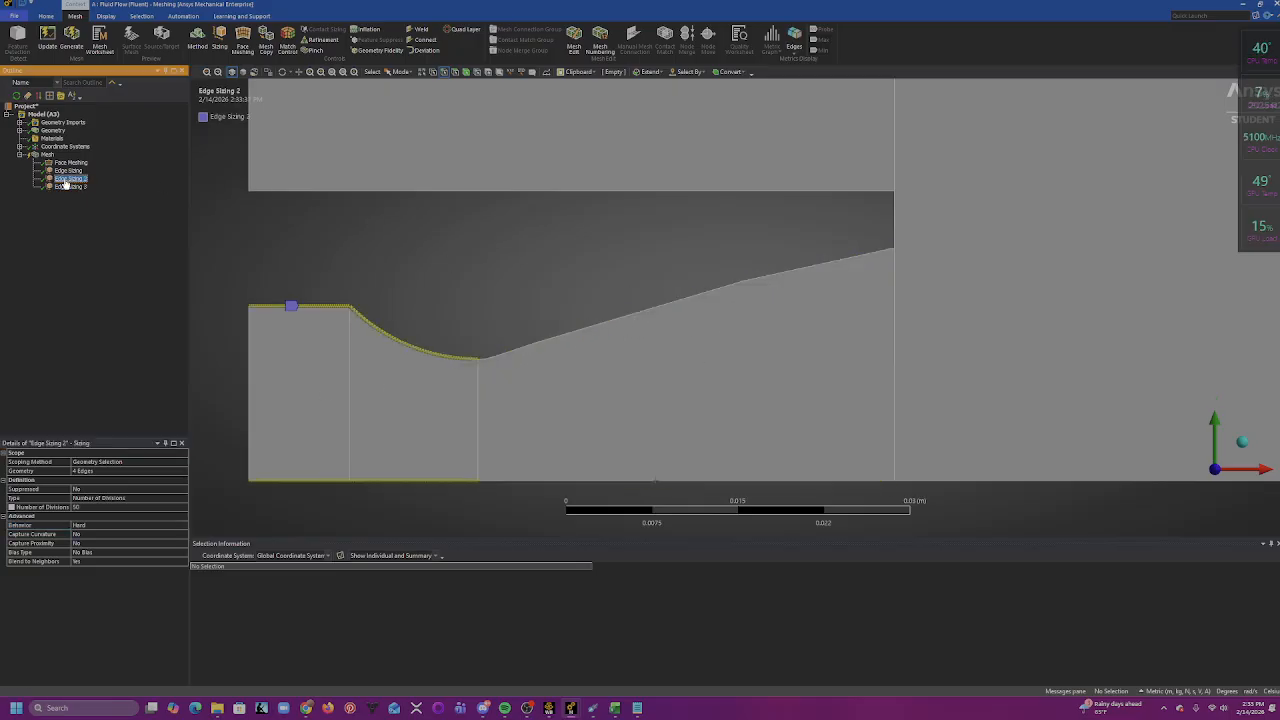
left_click(66, 171)
left_click(66, 179)
left_click(67, 187)
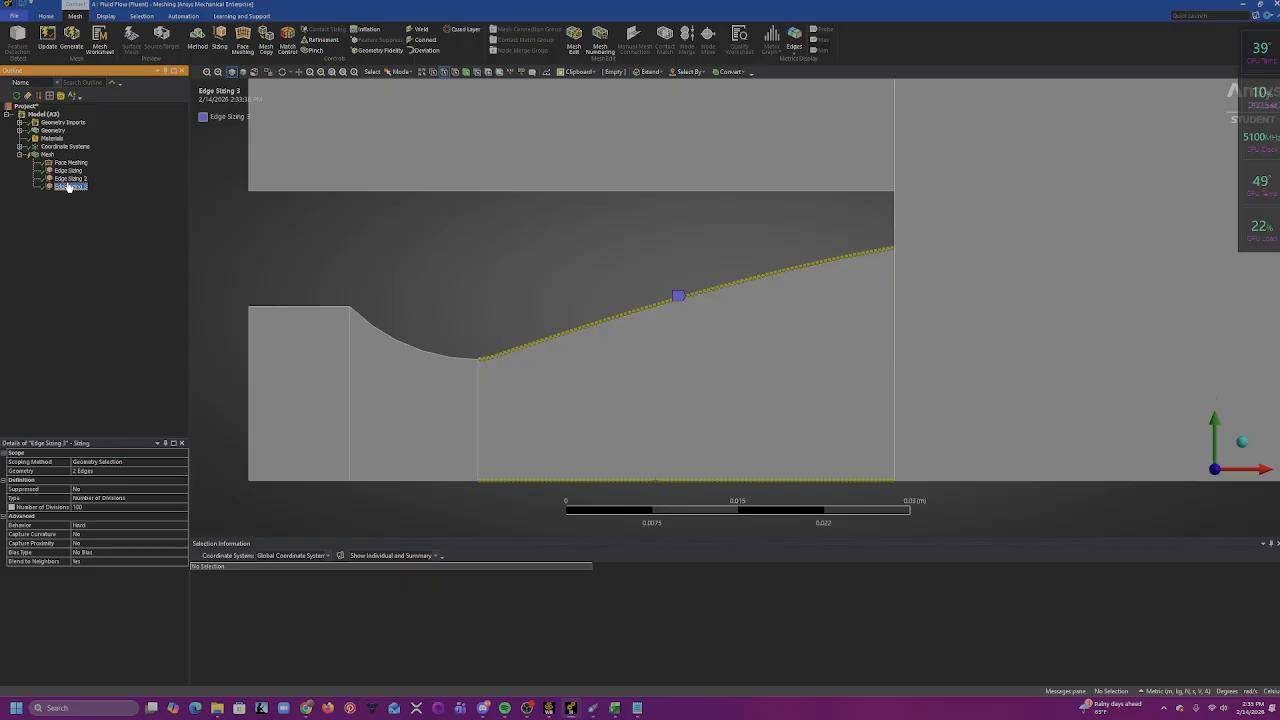
left_click(67, 179)
left_click(66, 171)
left_click(66, 179)
left_click(67, 187)
left_click(67, 179)
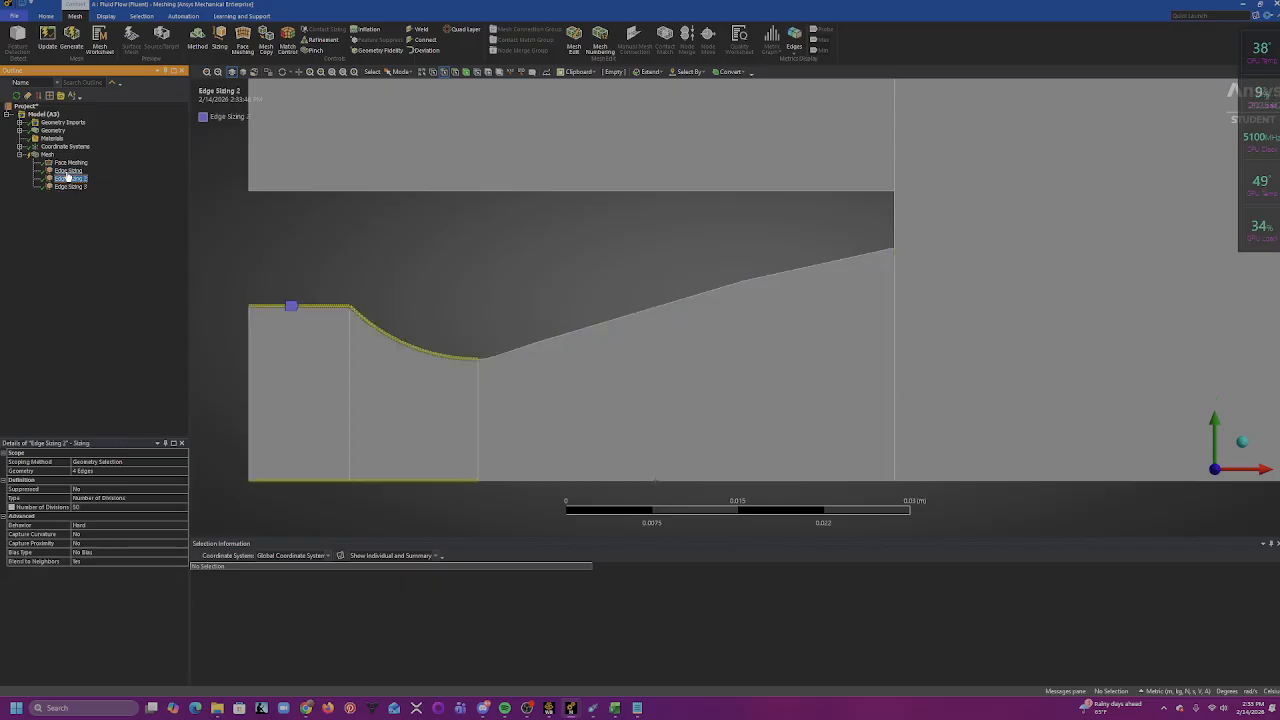
- Recheck the scoped edges and division settings of the existing nozzle edge sizings before meshing
left_click(67, 171)
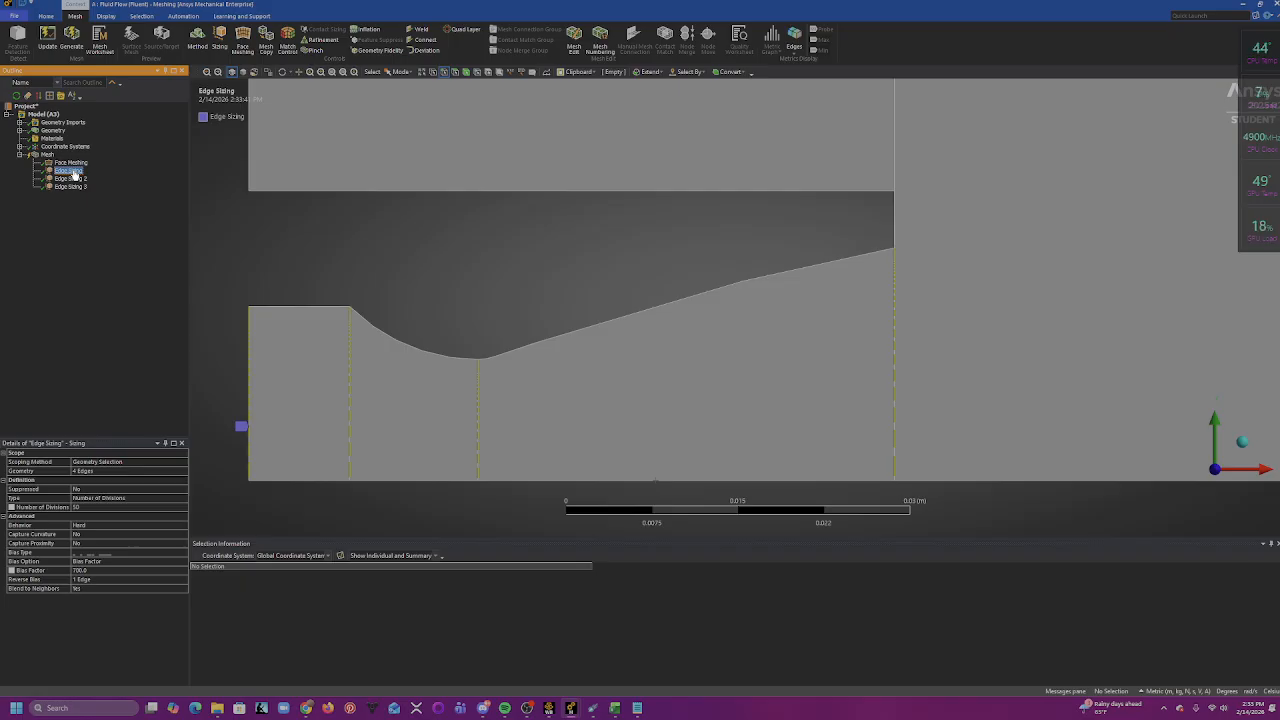
left_click(72, 178)
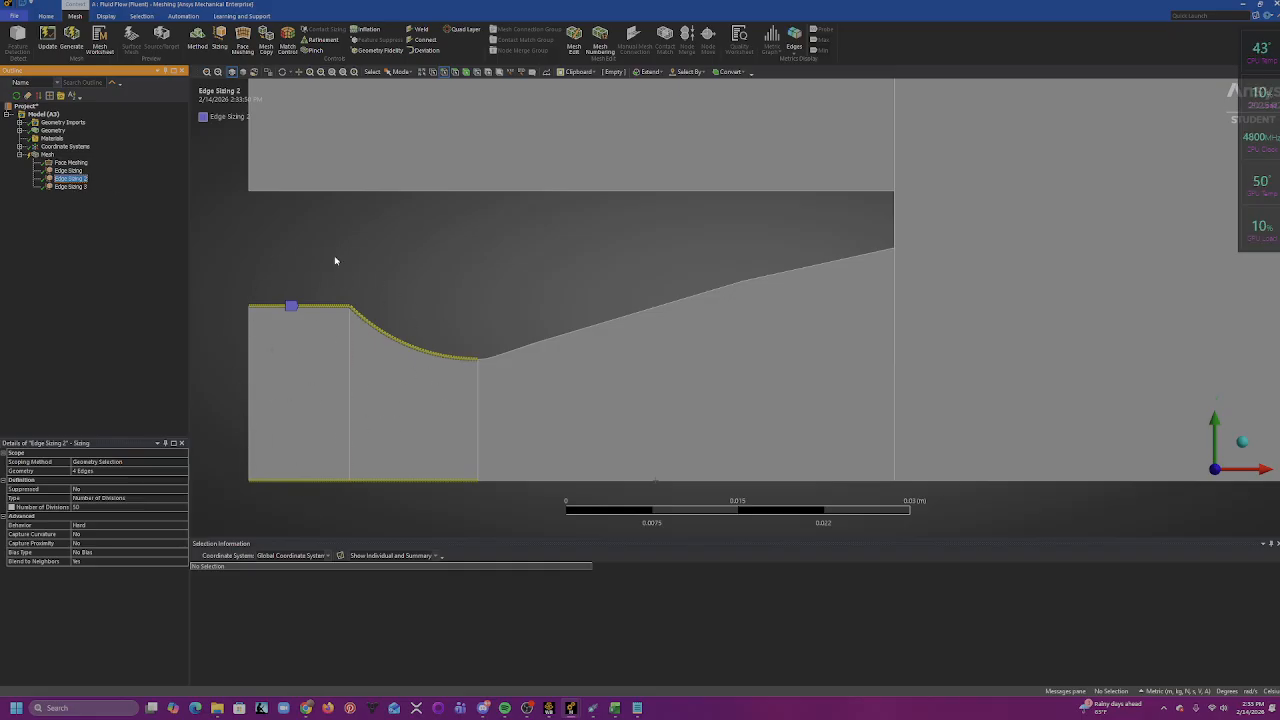
left_click(72, 186)
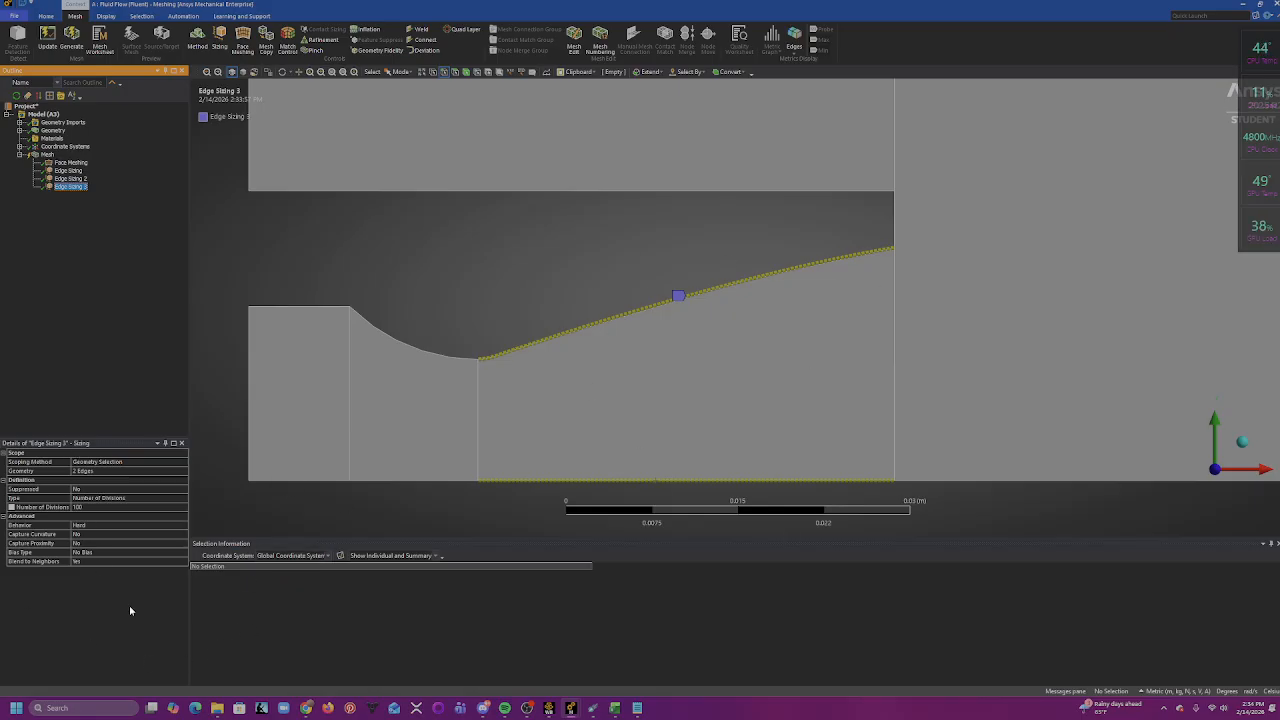
left_click(68, 178)
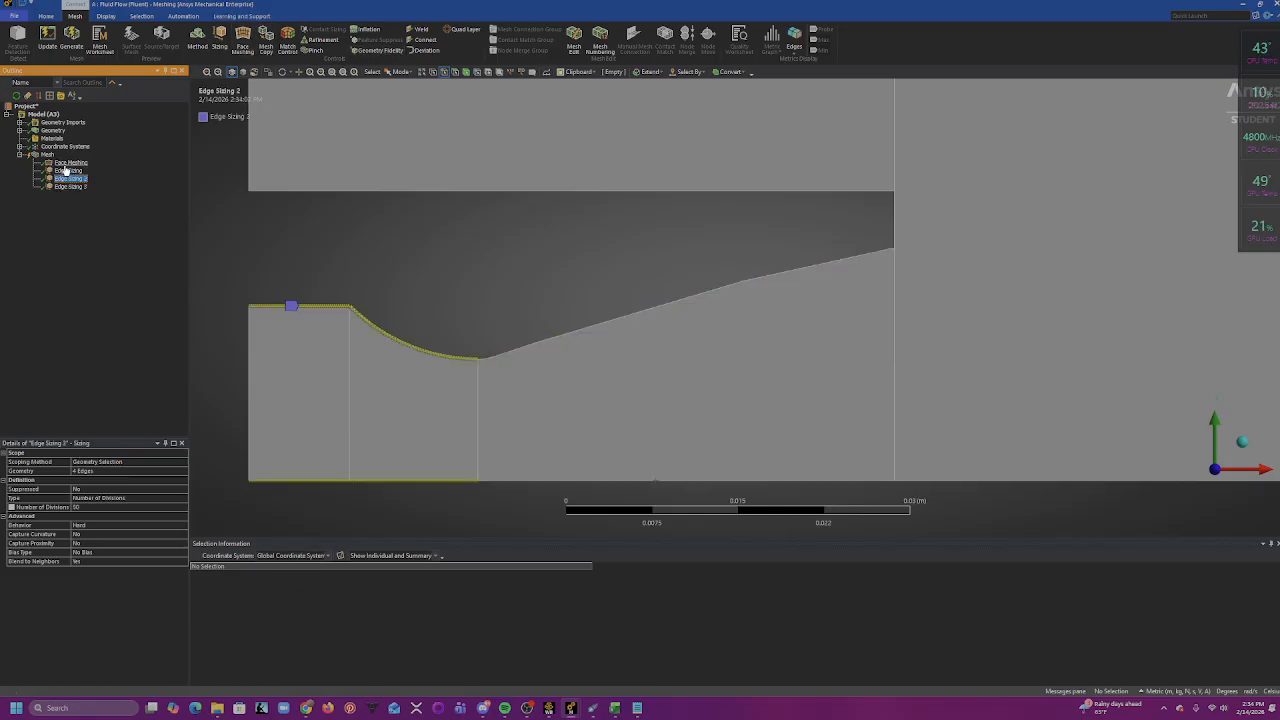
left_click(68, 170)
- Generate the mesh with the face meshing and the three nozzle edge sizings
left_click(47, 155)
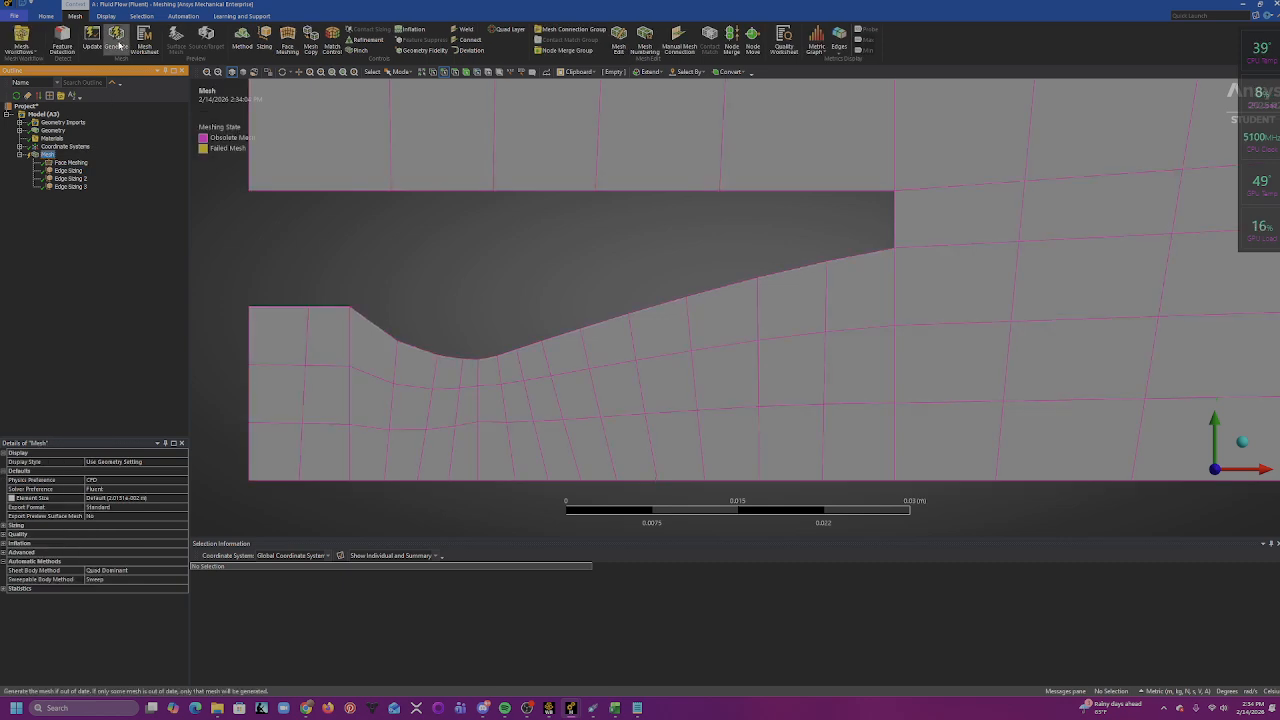
left_click(117, 38)
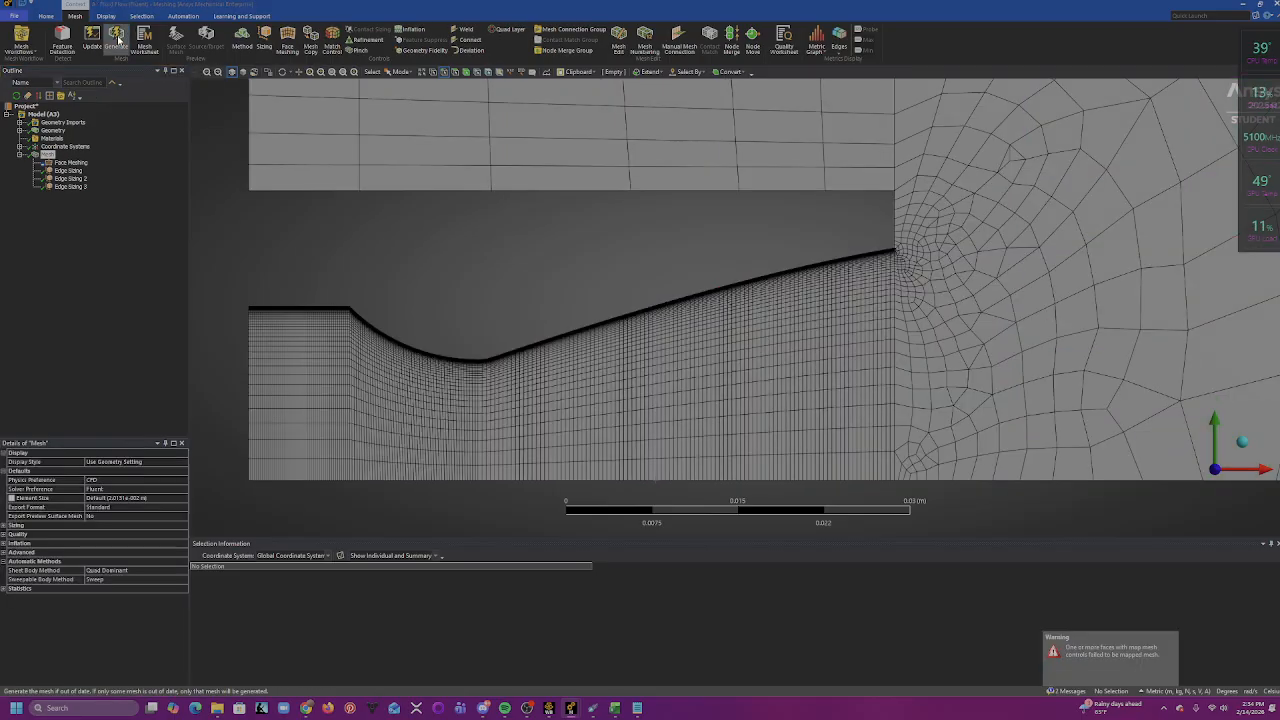
- Examine the generated mesh along the nozzle wall, through the throat and at the nozzle exit
scroll(423, 434, "up", 4)
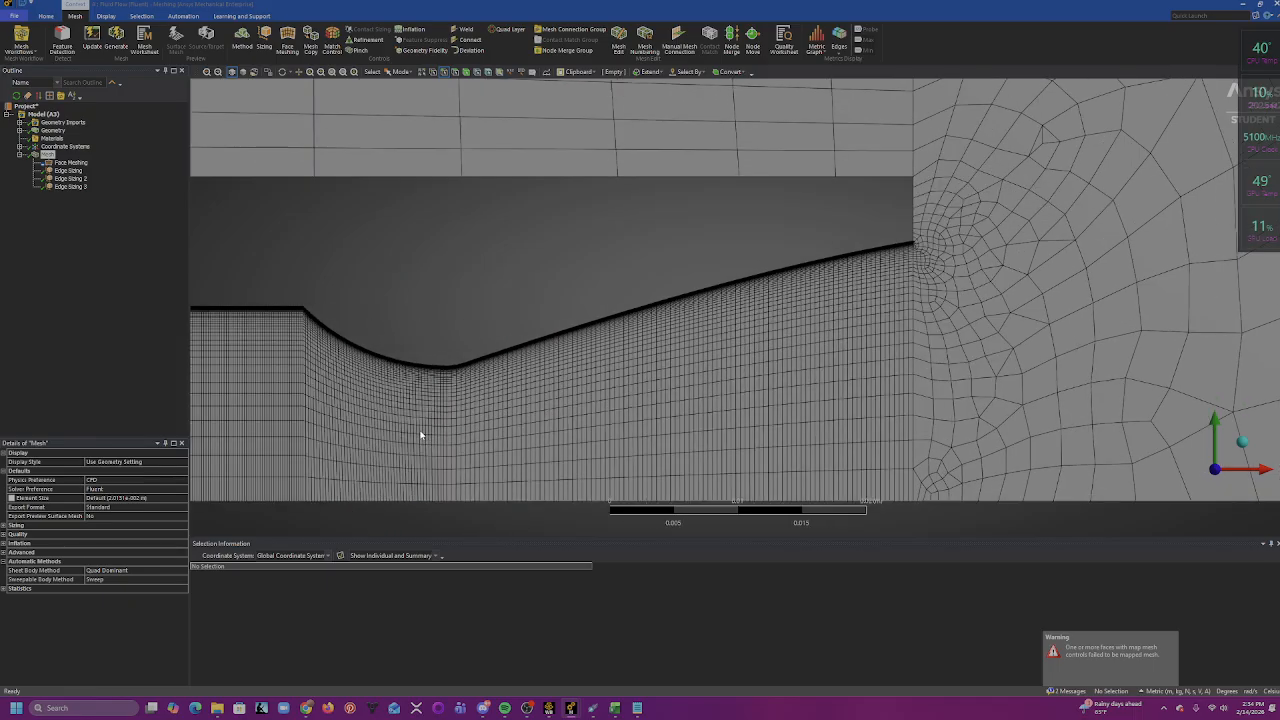
middle_click_drag(518, 402, 617, 390, "ctrl")
scroll(641, 389, "up", 5)
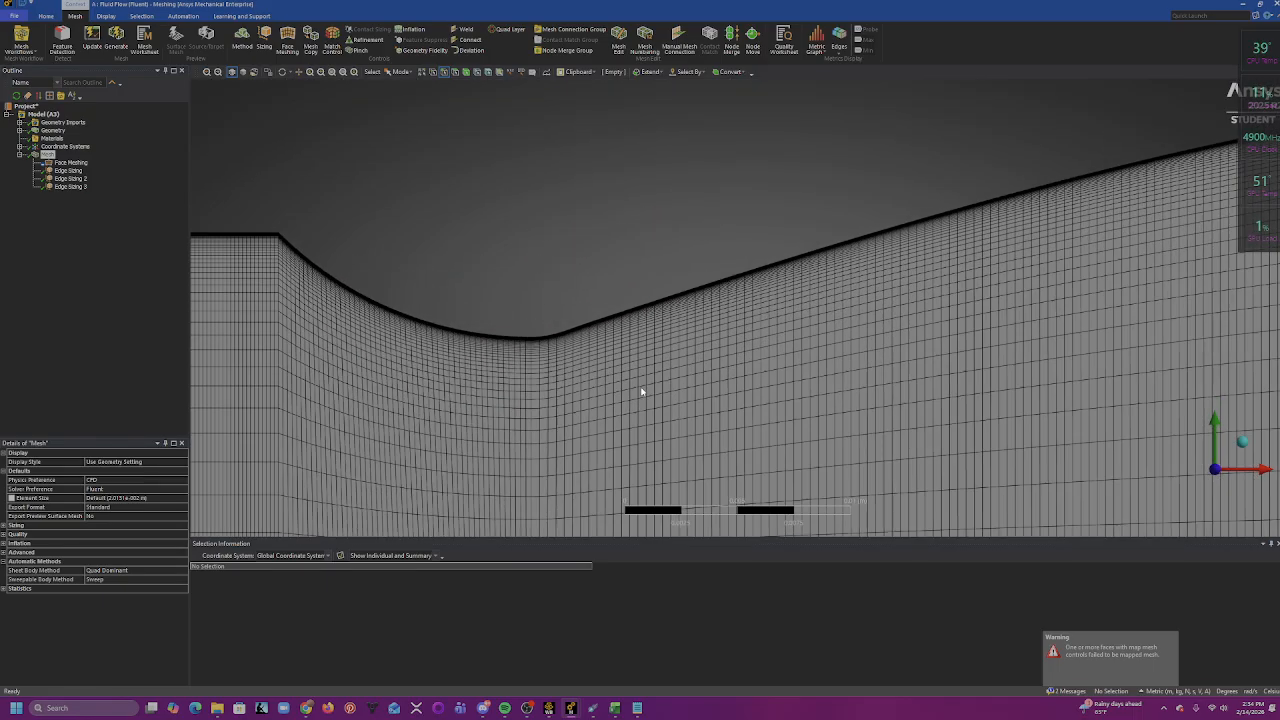
middle_click(641, 388)
scroll(641, 388, "down", 3)
scroll(641, 388, "down", 5)
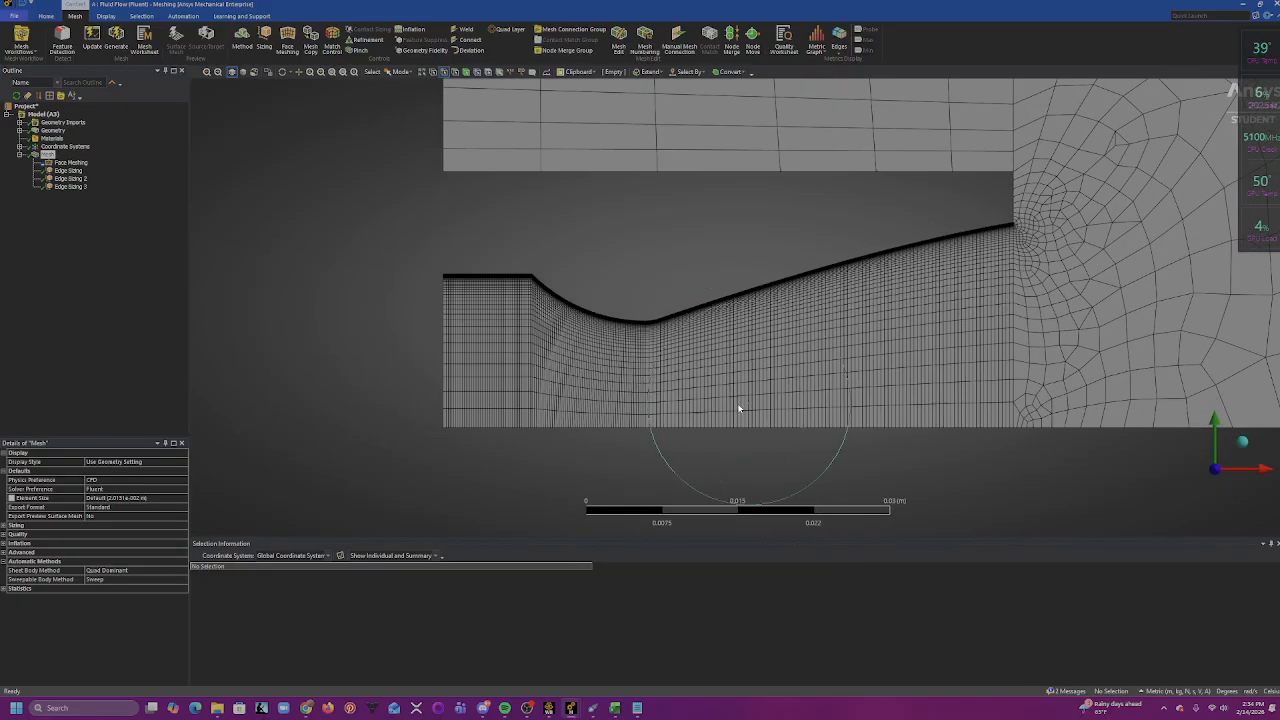
scroll(775, 411, "up", 2)
scroll(582, 320, "up", 4)
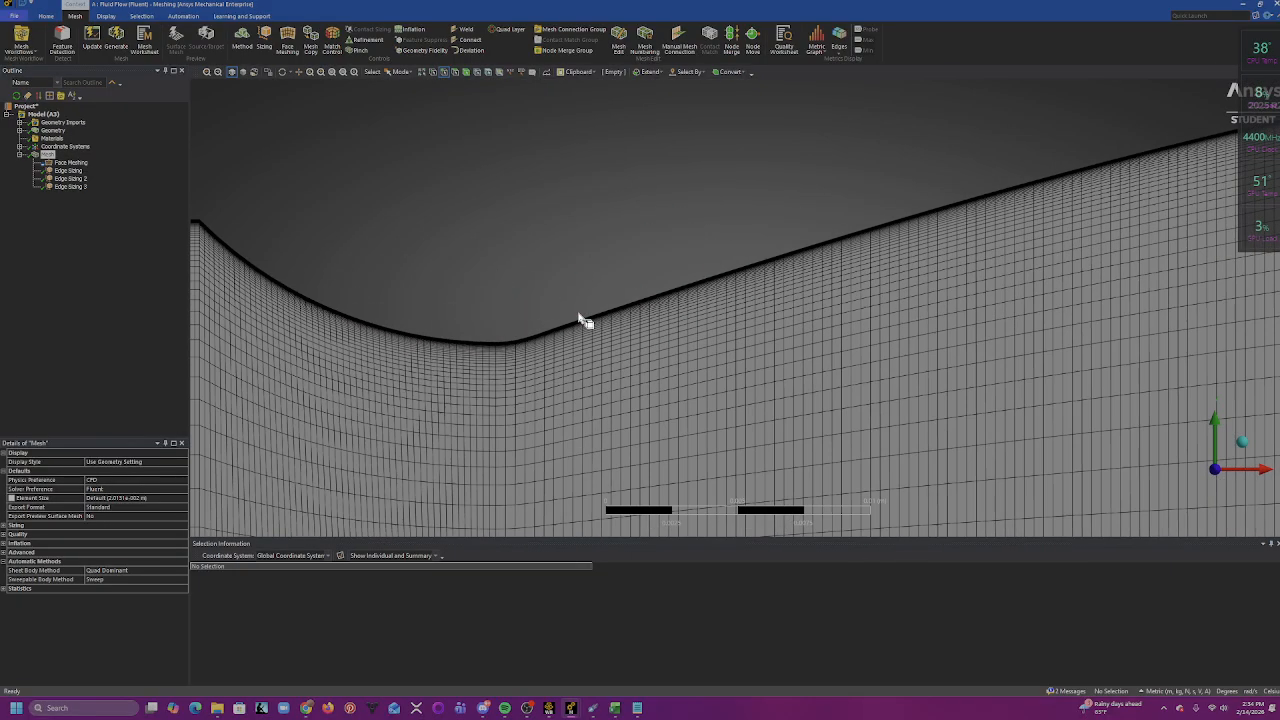
scroll(582, 320, "down", 5)
middle_click_drag(673, 319, 576, 363, "ctrl")
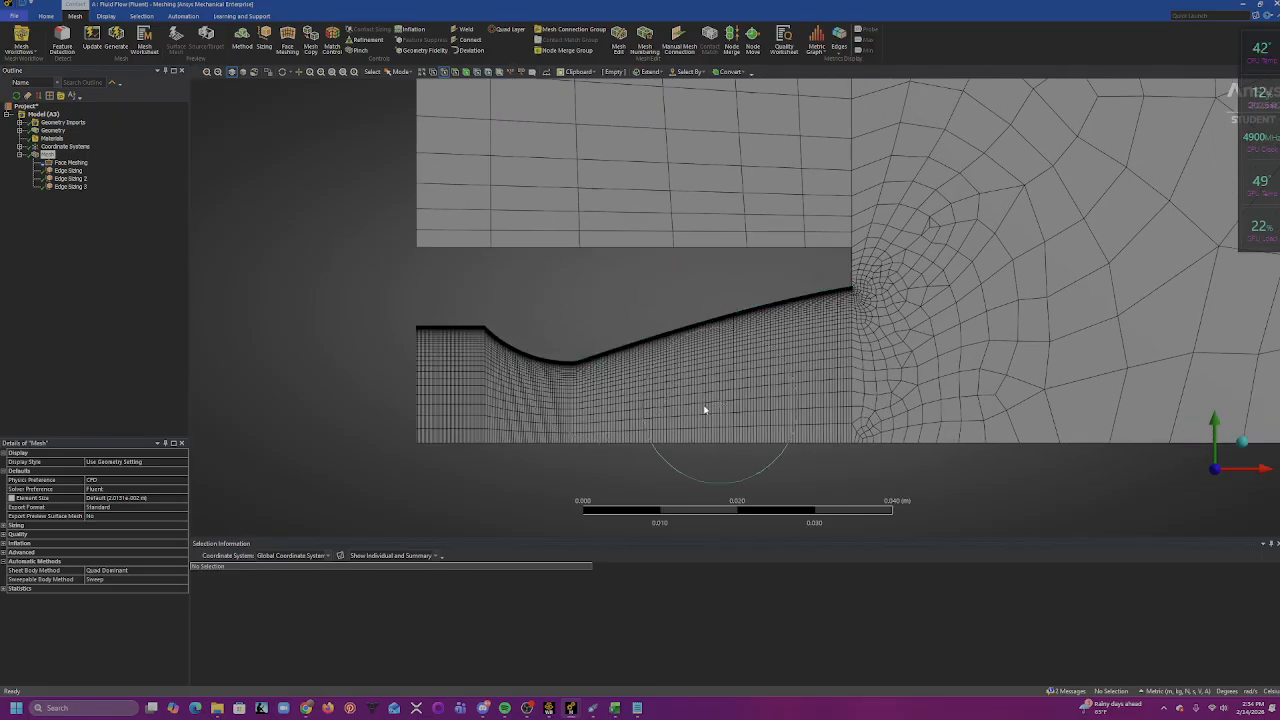
- Go through the inlet-to-exit, converging section and diverging section edge sizings, checking which edges each one covers
left_click(68, 171)
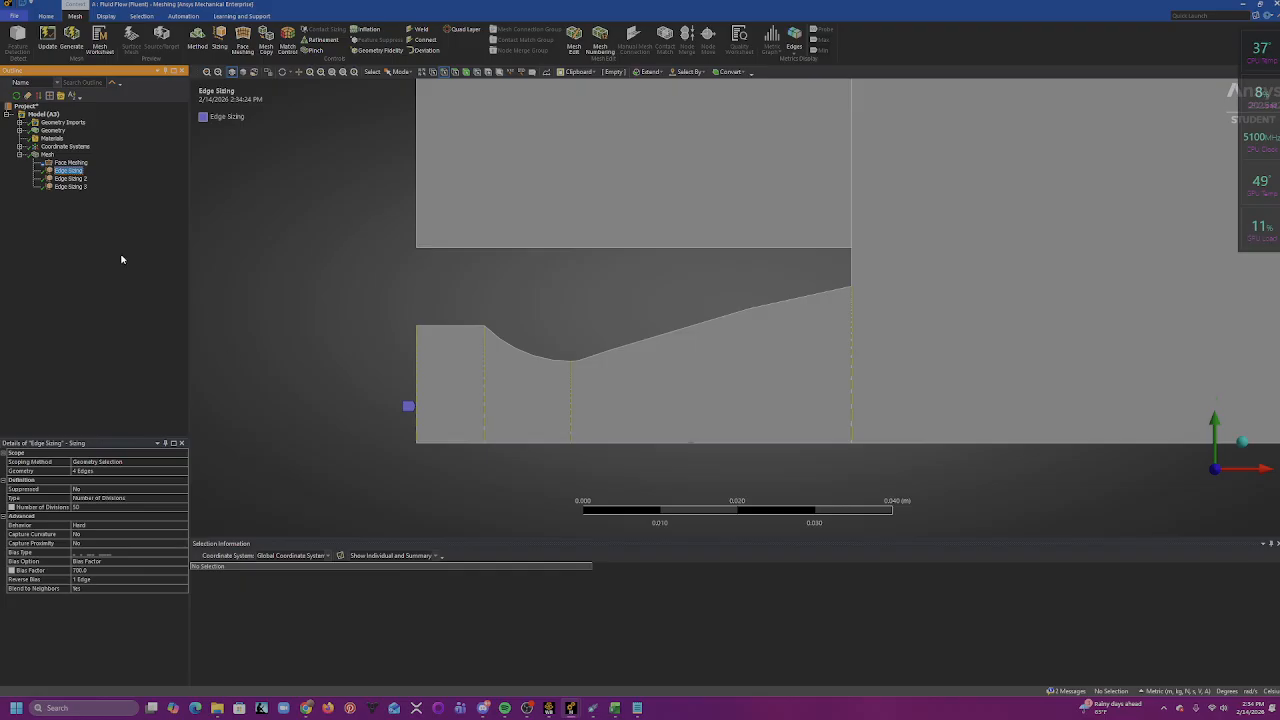
left_click(70, 178)
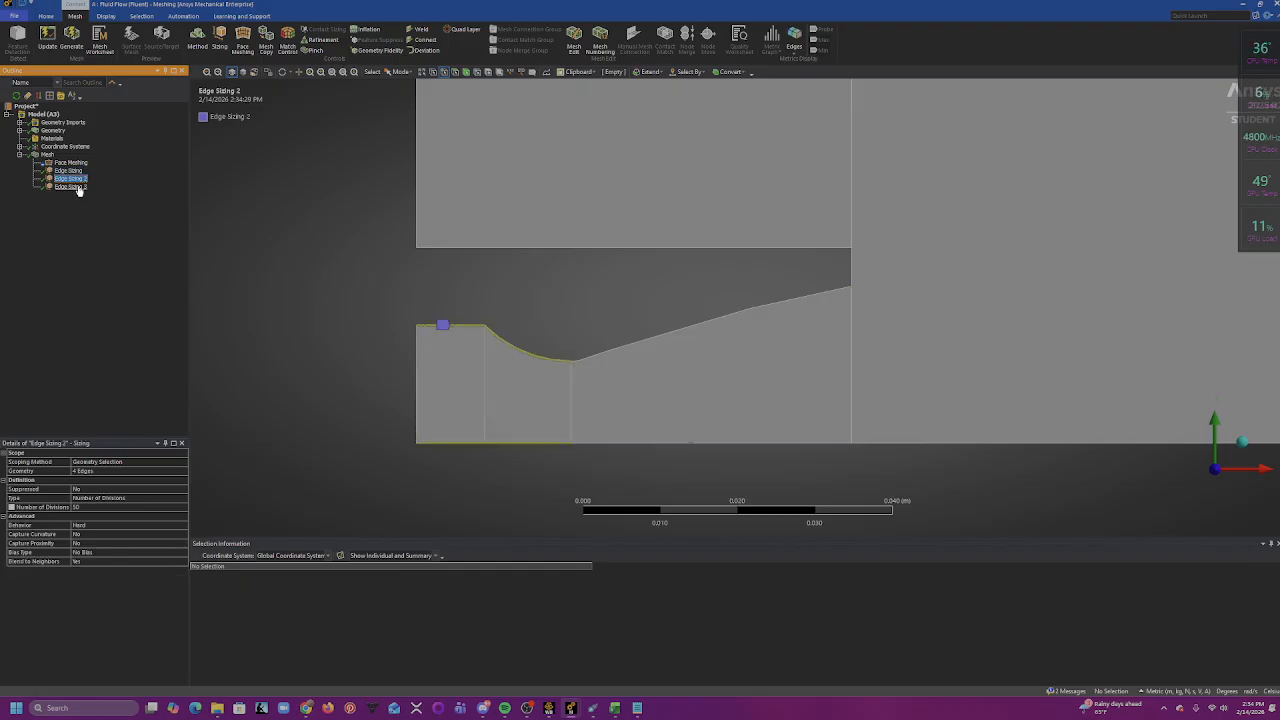
left_click(71, 187)
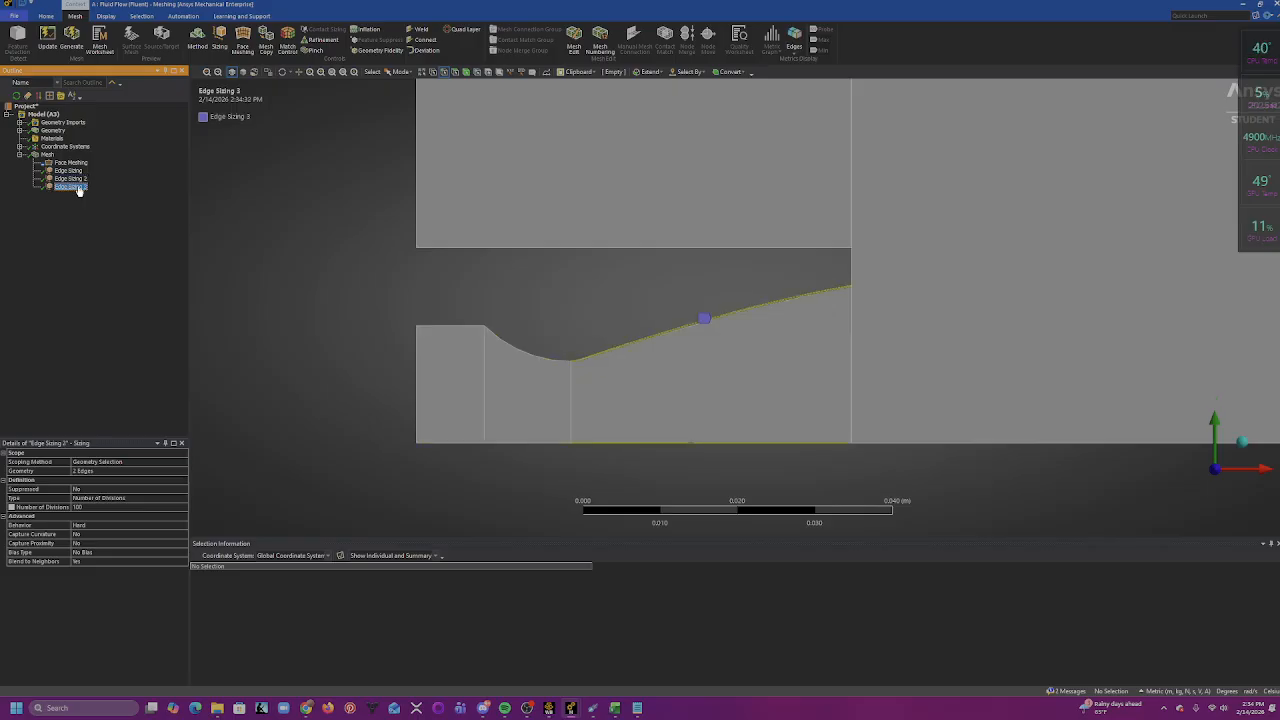
scroll(909, 403, "up", 1)
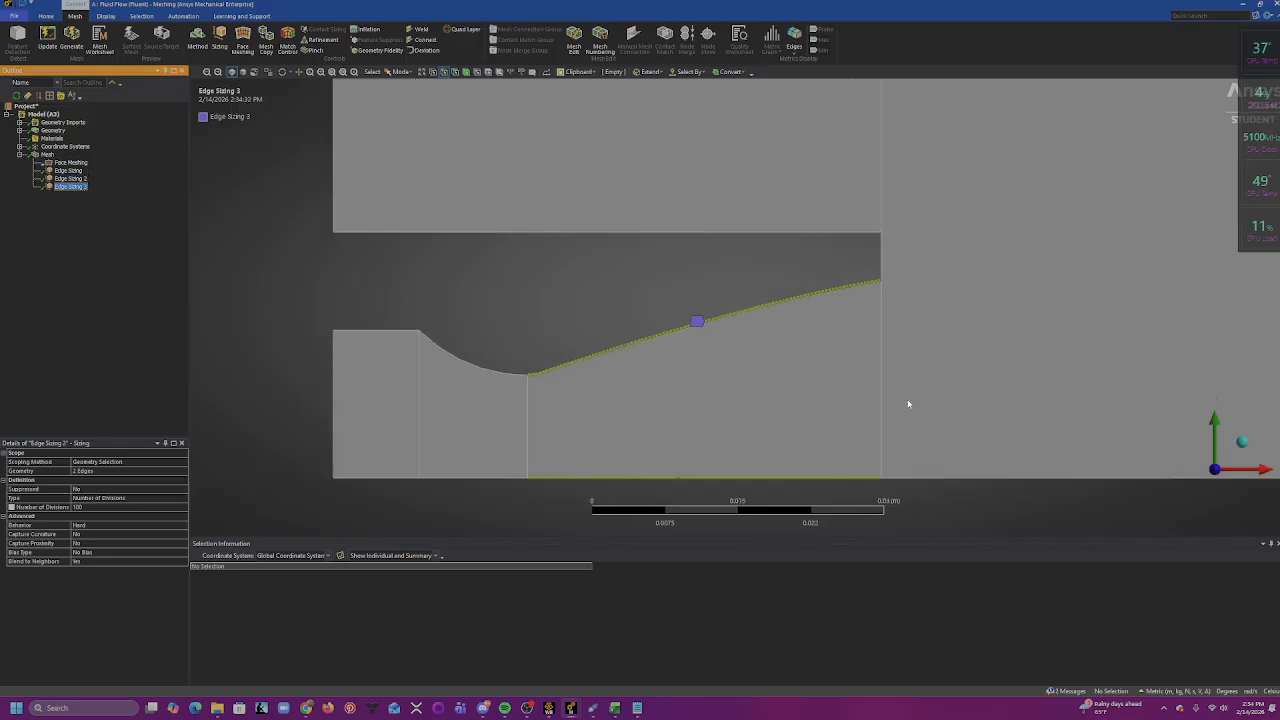
- Add a fourth mesh sizing scoped to the long upper and lower edges of the domain downstream of the nozzle exit
scroll(880, 388, "down", 5)
middle_click_drag(1023, 280, 514, 350, "ctrl")
scroll(632, 338, "down", 1)
scroll(632, 340, "down", 1)
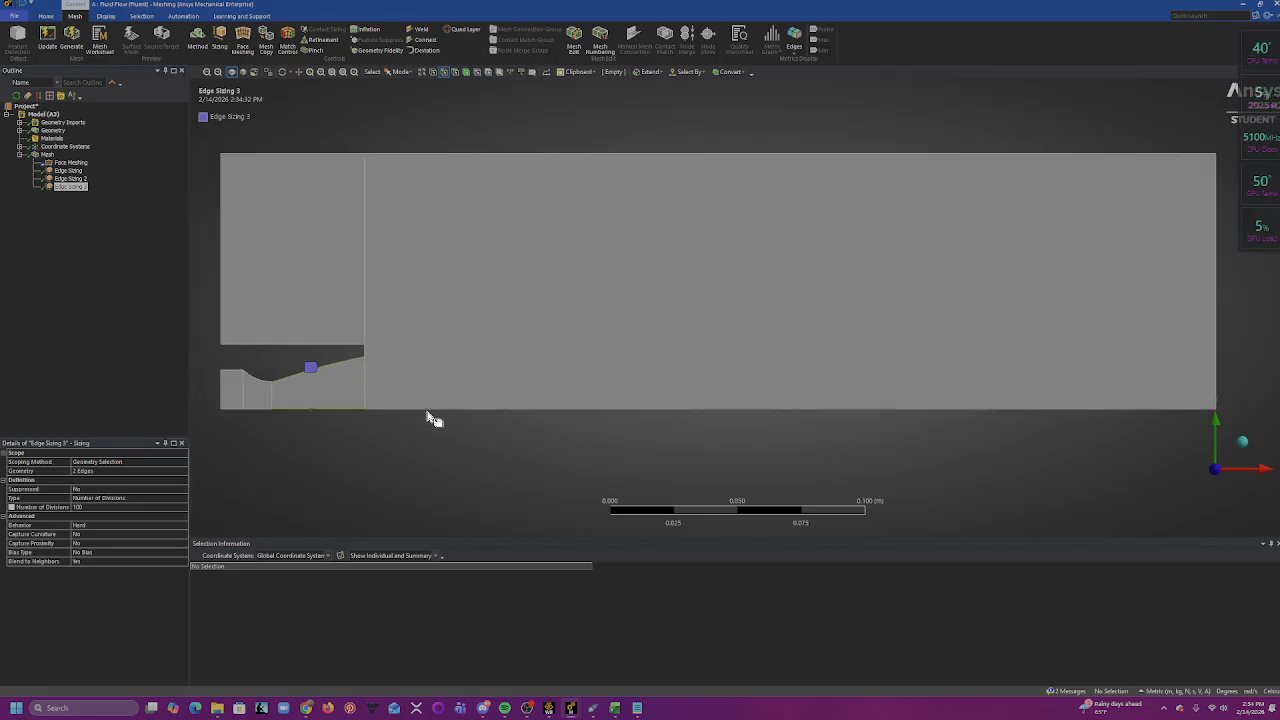
left_click(220, 42)
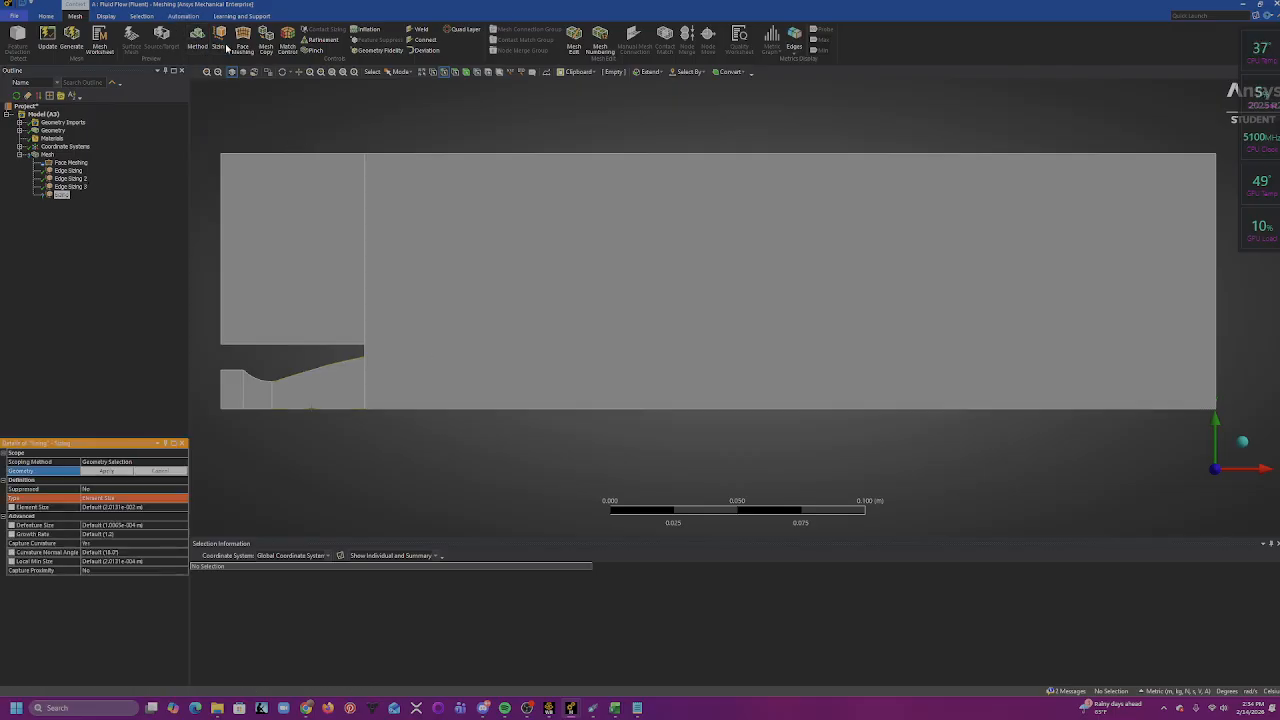
left_click(543, 410)
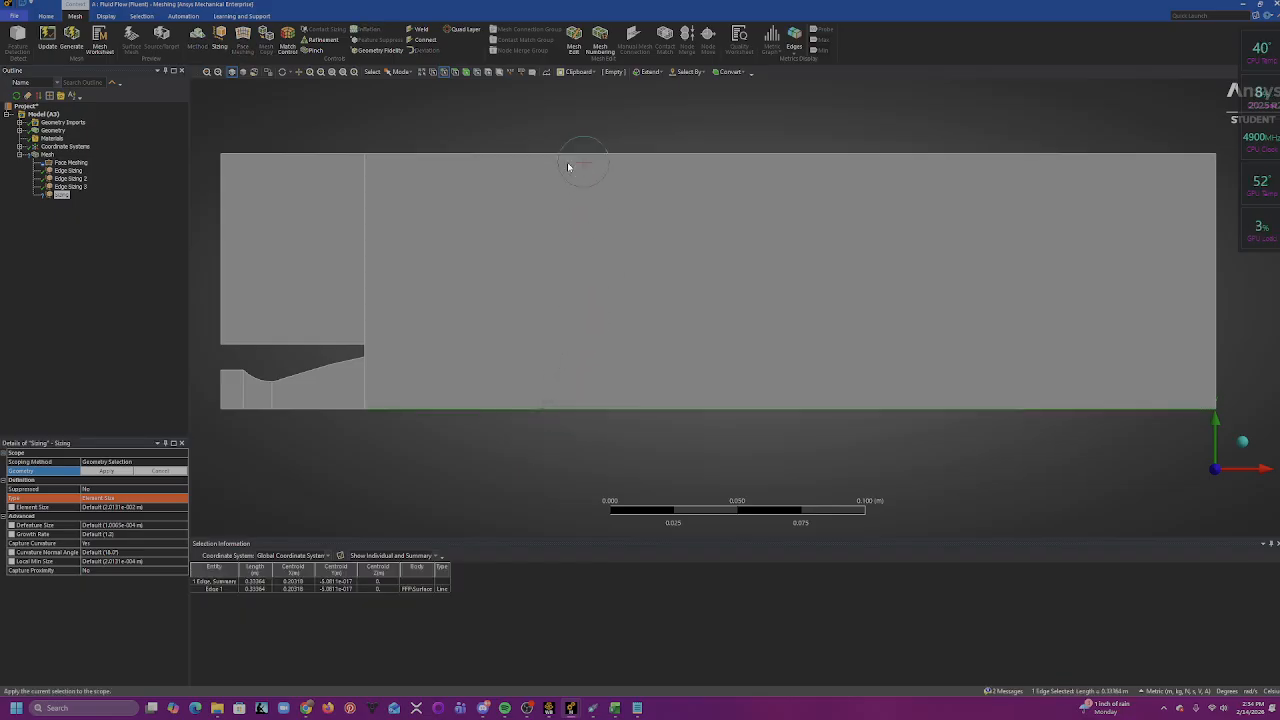
left_click(631, 445)
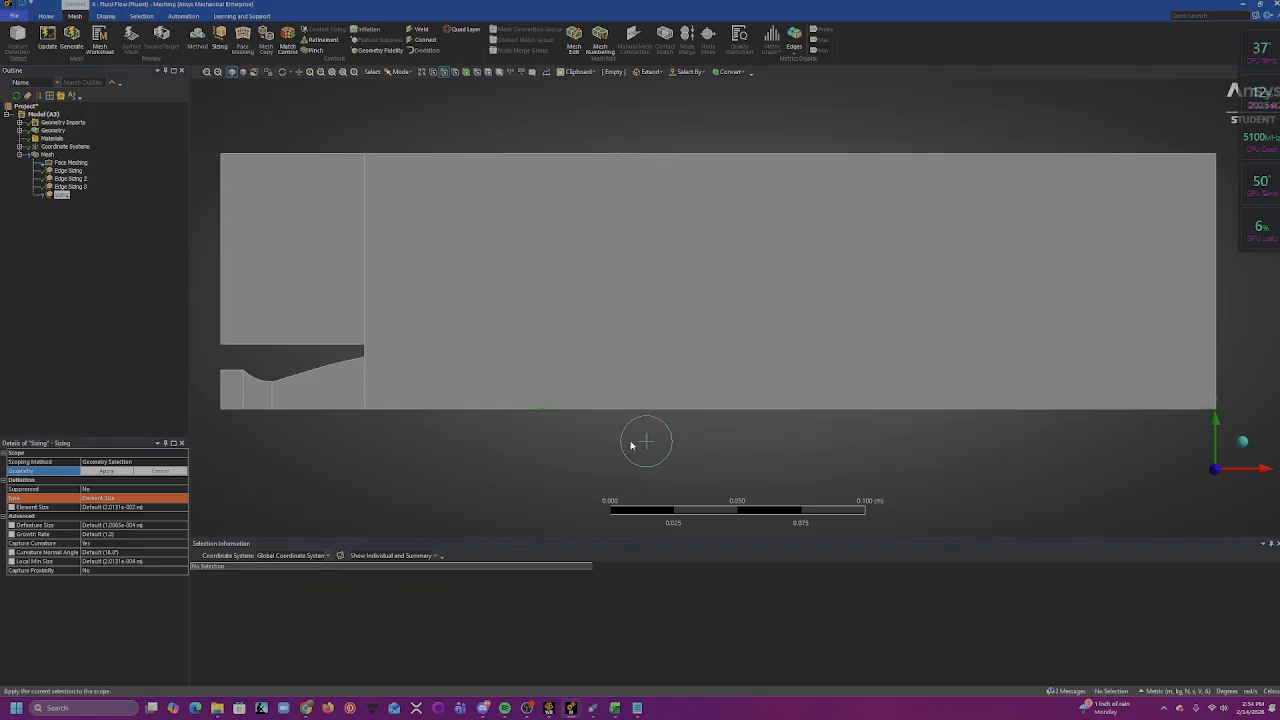
left_click(640, 409)
left_click(634, 153, "ctrl")
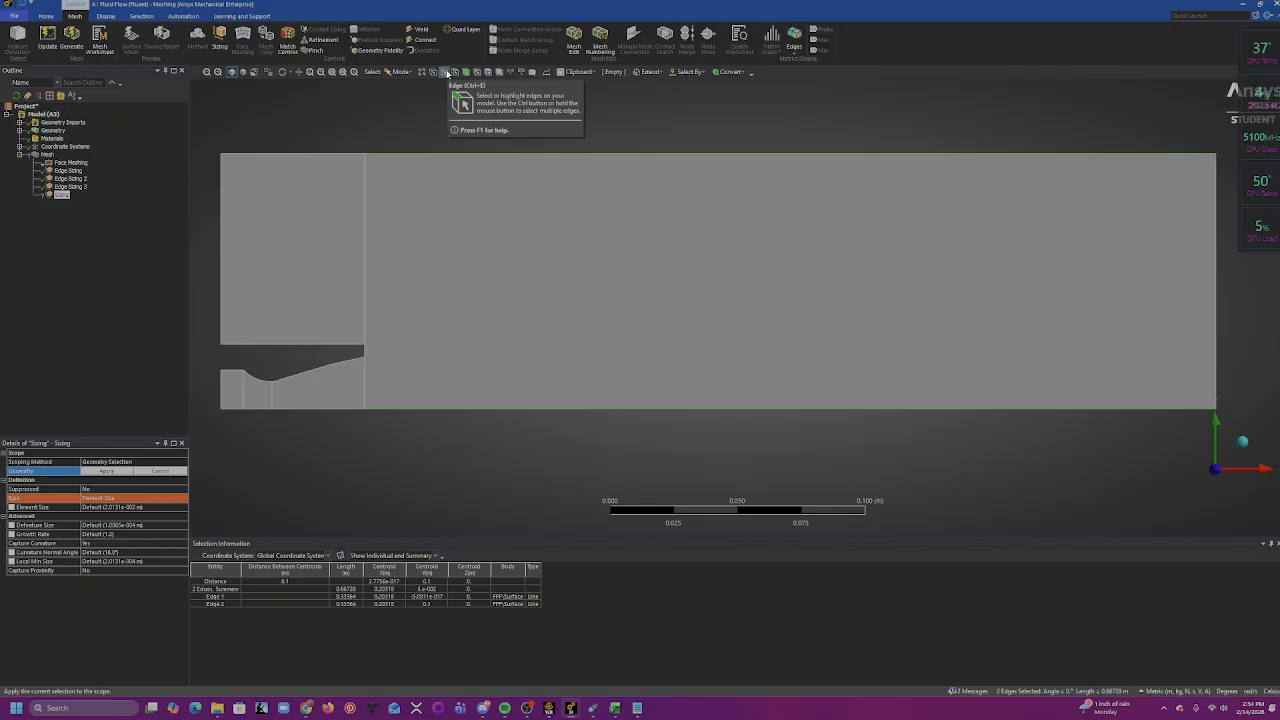
left_click(107, 471)
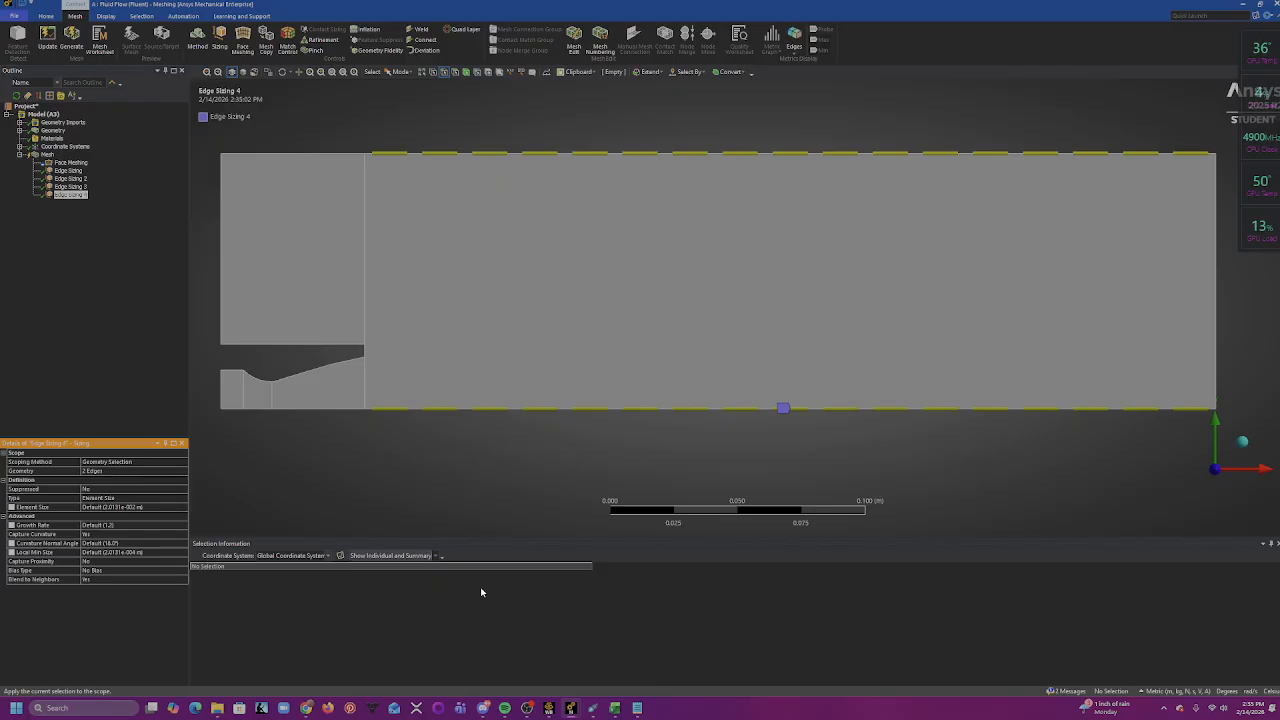
- Switch to the shockwave lander meshing window, review its face meshing and edge sizings as a reference, and return to the nozzle mesh
mouse_move(571, 705)
left_click(536, 676)
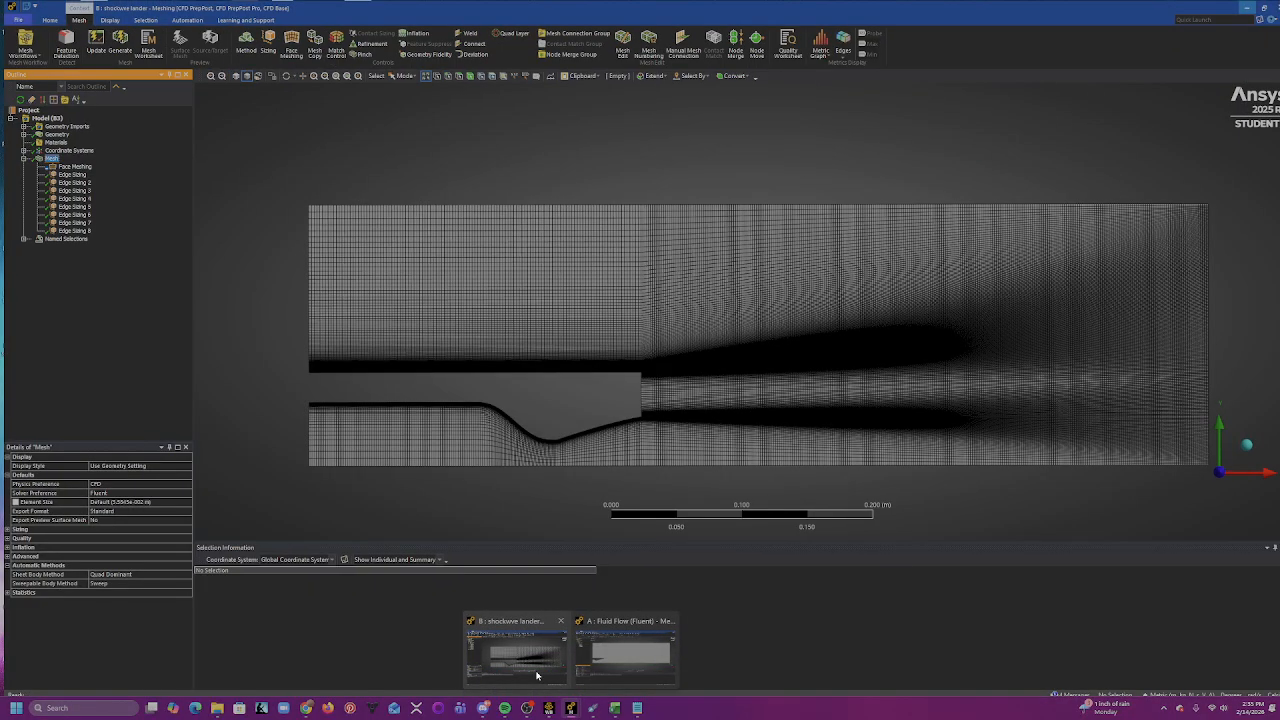
left_click(62, 189)
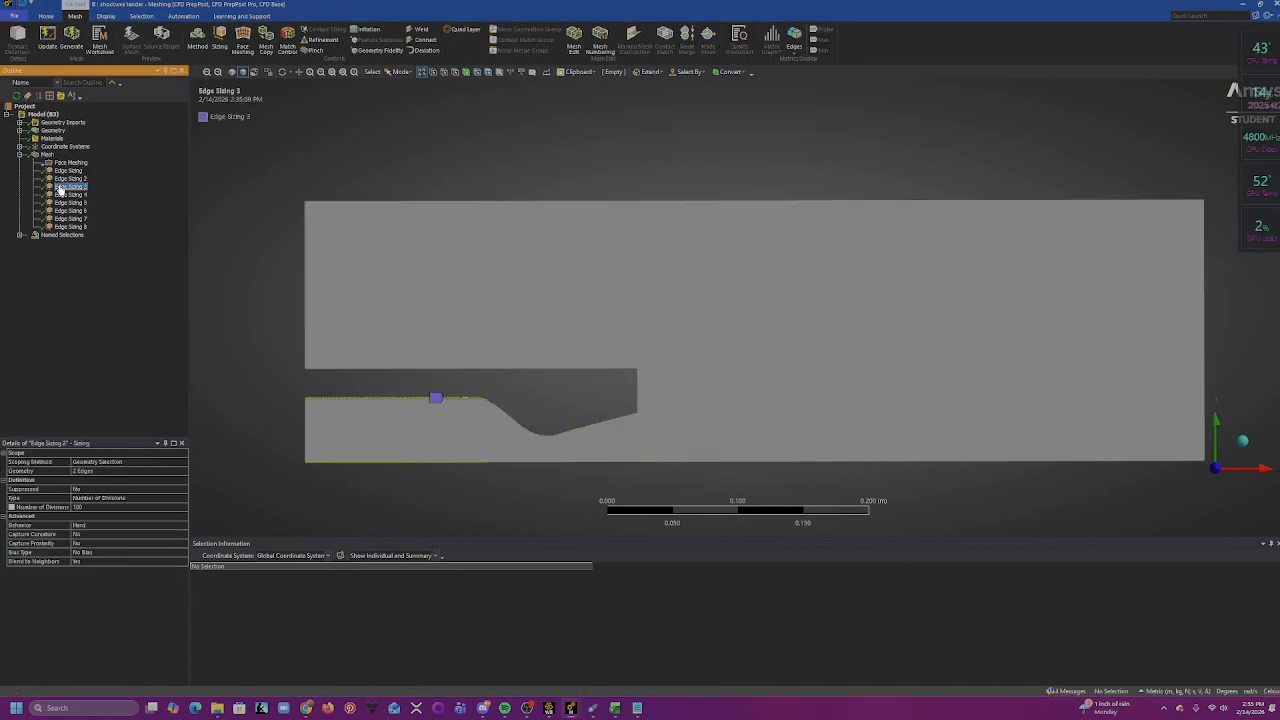
left_click(62, 204)
left_click(63, 211)
left_click(63, 220)
left_click(69, 236)
left_click(71, 228)
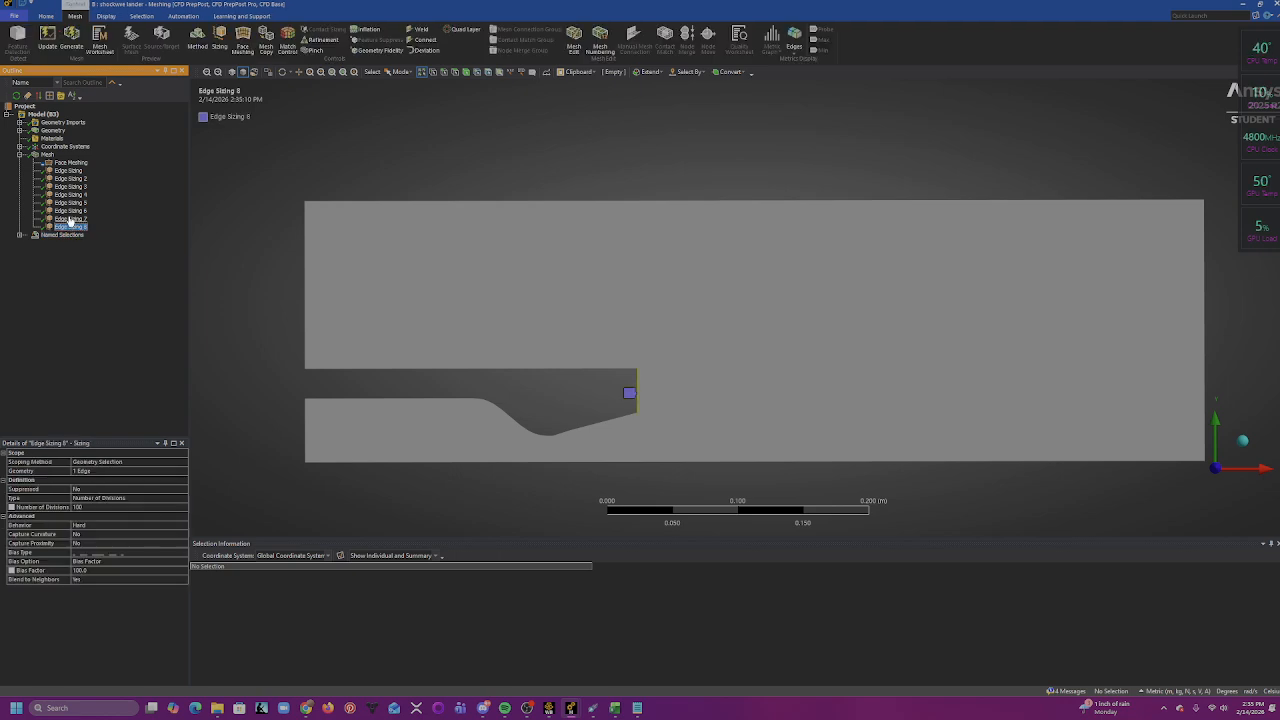
left_click(64, 202)
left_click(64, 186)
left_click(71, 163)
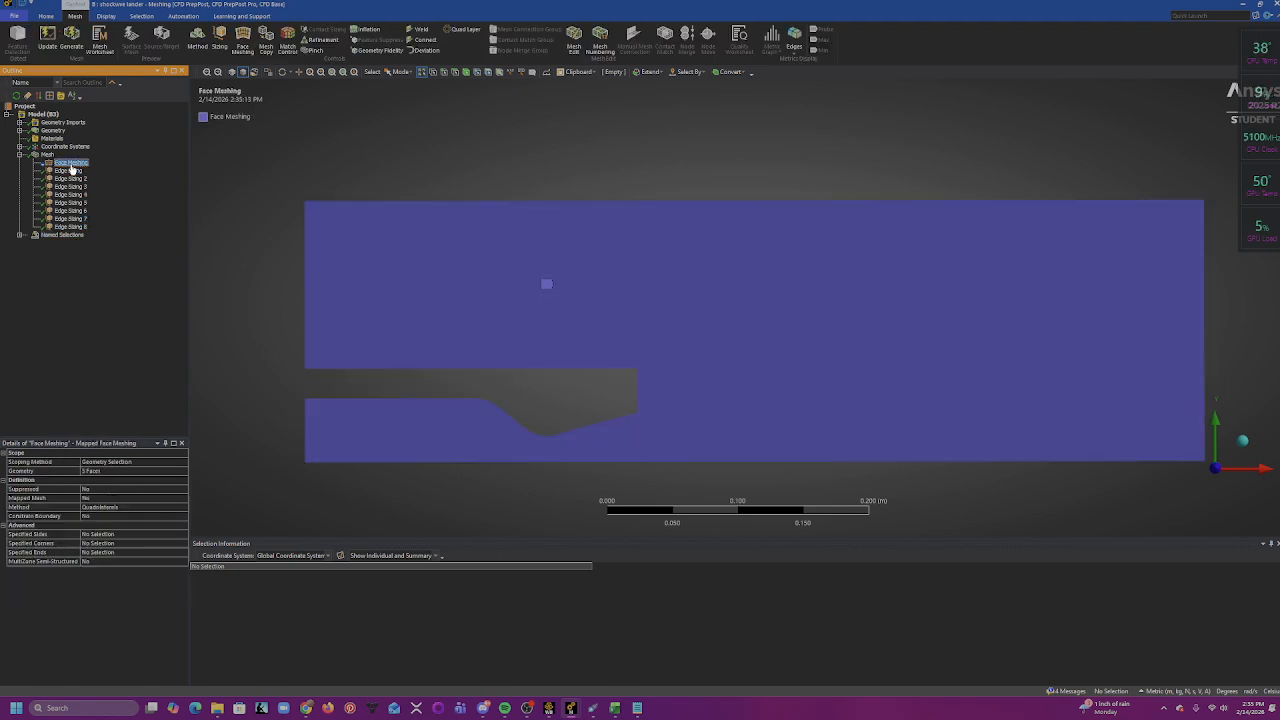
left_click(71, 171)
left_click(70, 179)
left_click(70, 187)
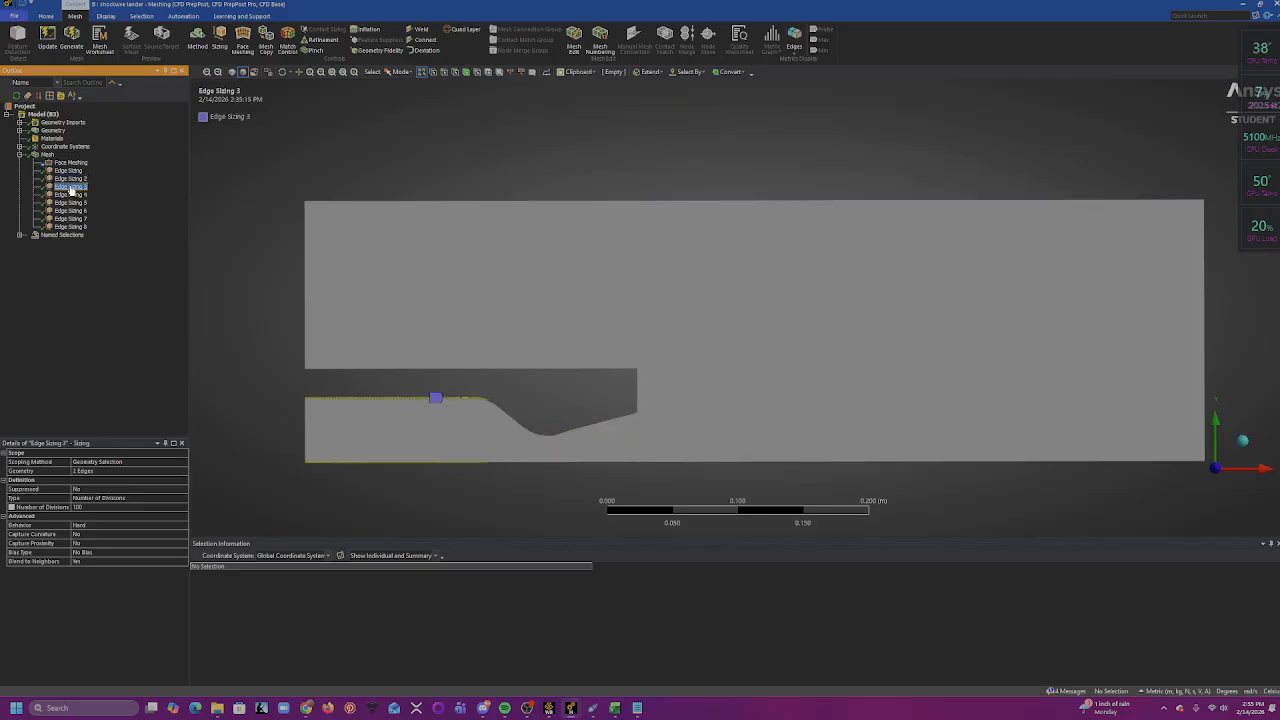
left_click(231, 72)
key("Down")
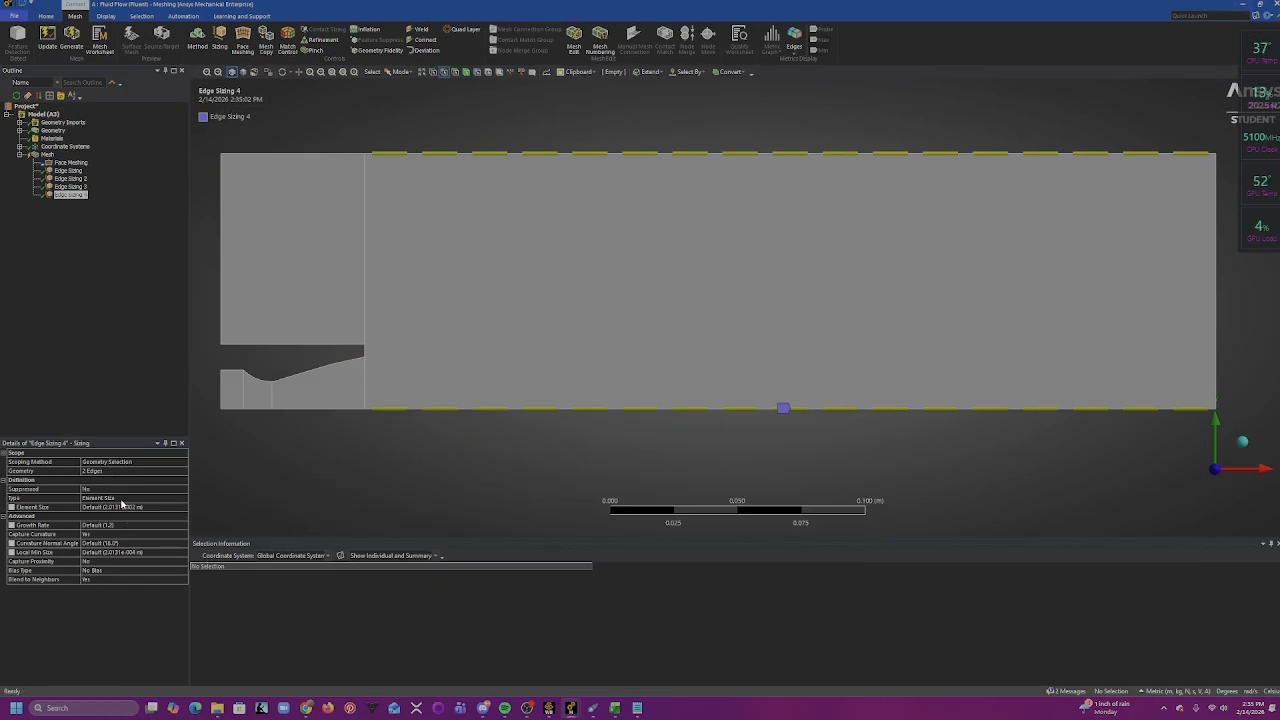
- Define the downstream domain edge sizing by Number of Divisions, with 300 divisions
left_click(113, 497)
left_click(183, 498)
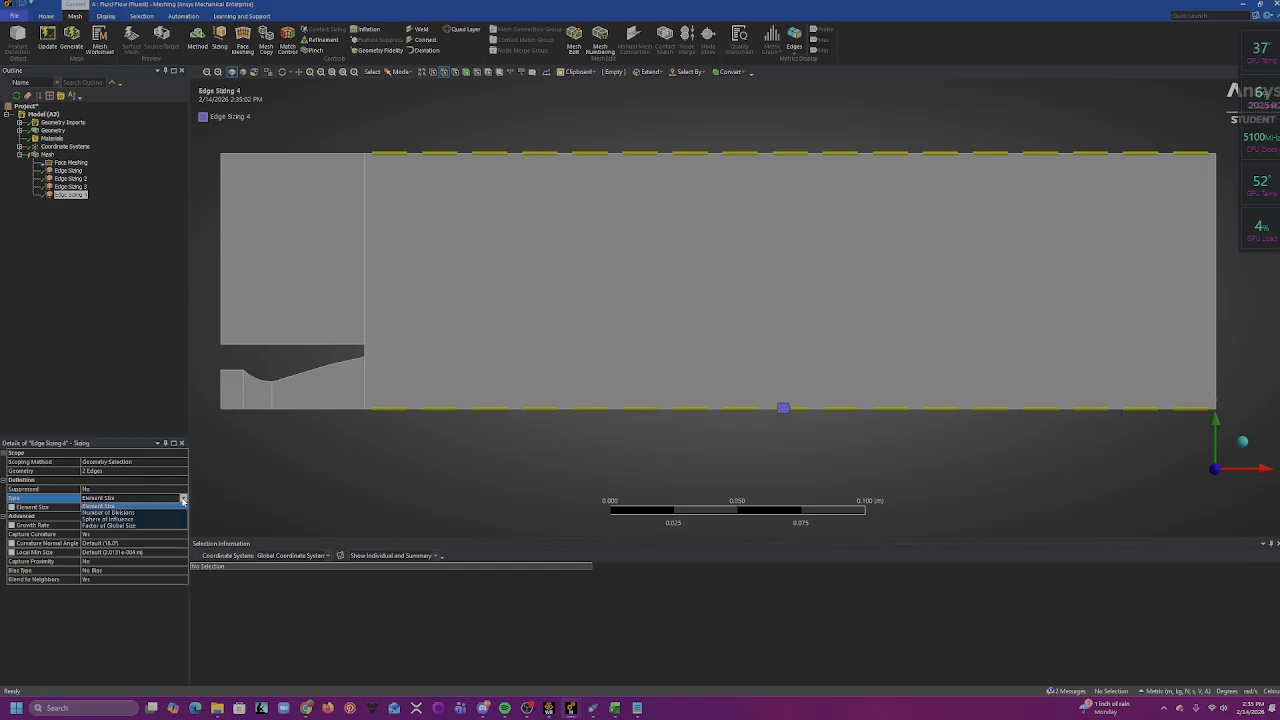
left_click(176, 512)
left_click(111, 509)
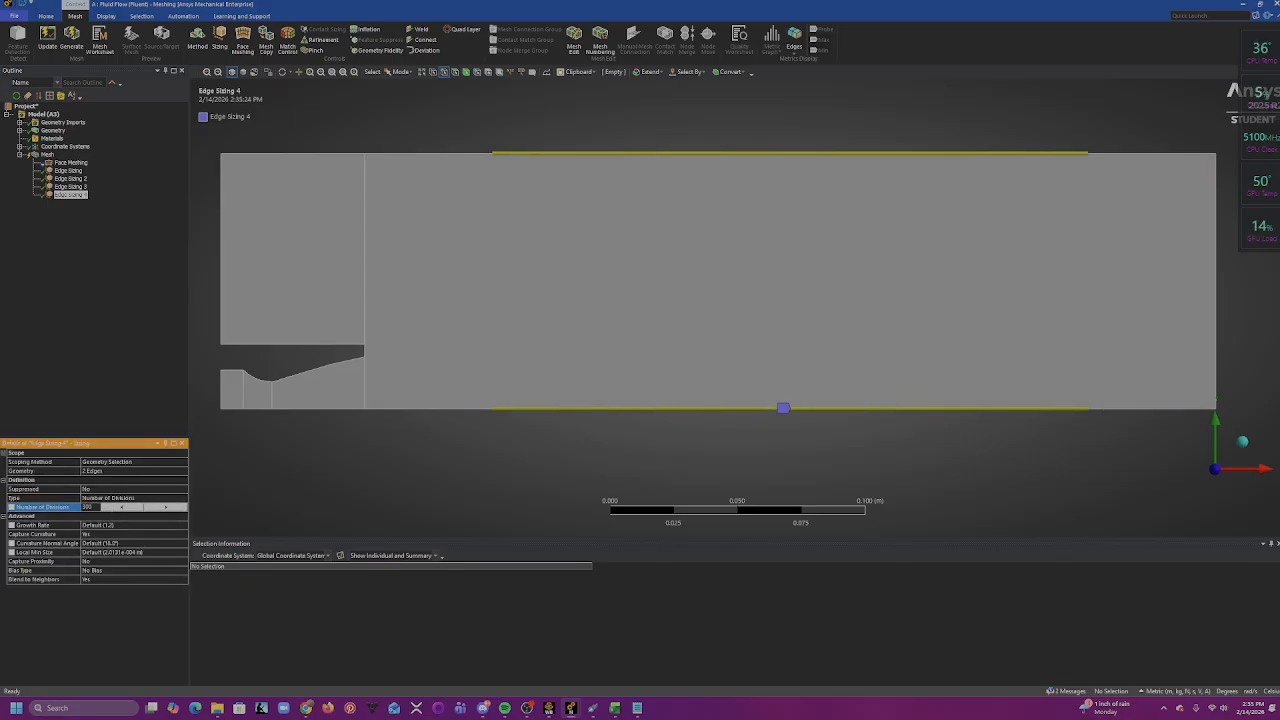
type("300")
key("Return")
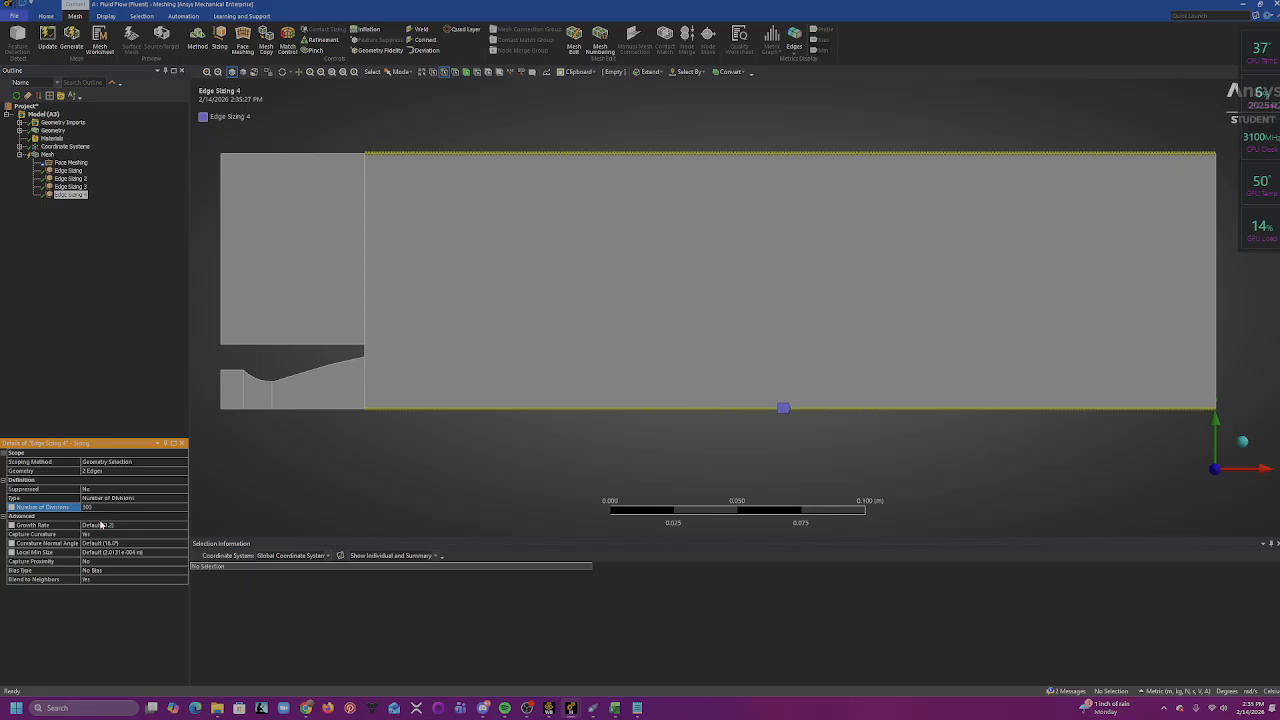
- Turn off Capture Curvature for the downstream domain edge sizing and set its behavior to Hard
left_click(92, 534)
left_click(182, 535)
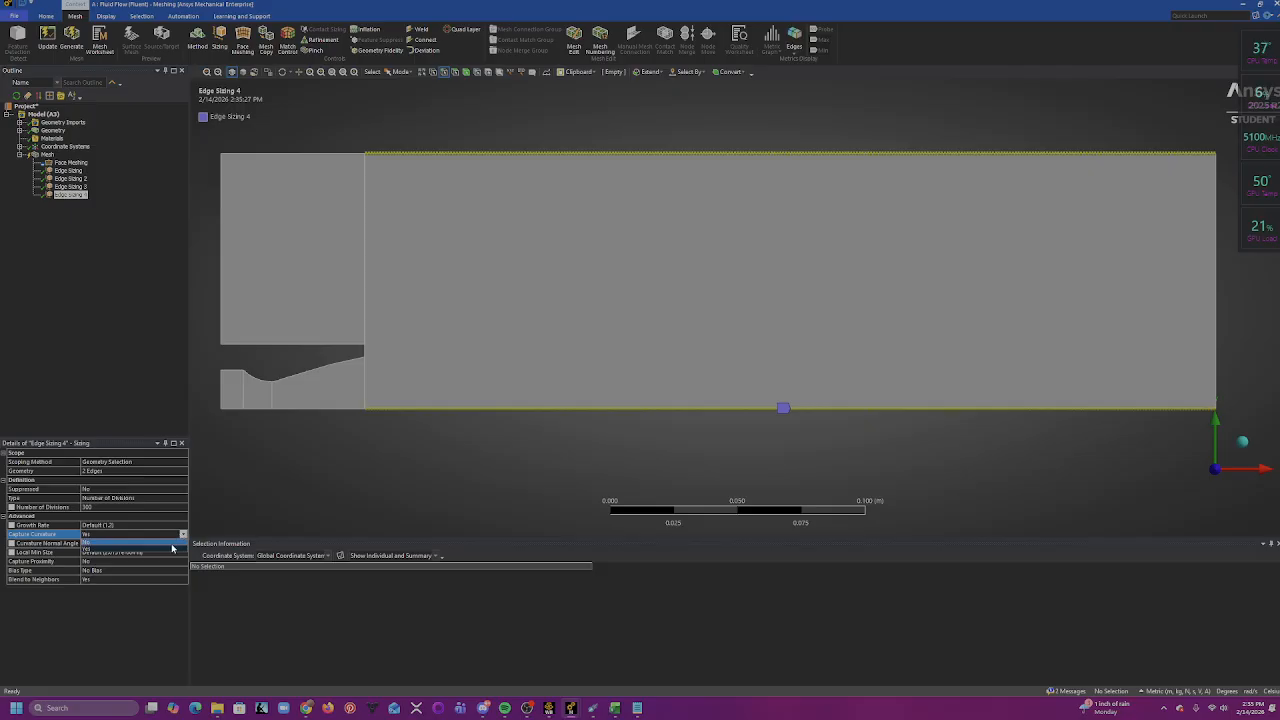
left_click(172, 542)
left_click(135, 525)
left_click(183, 525)
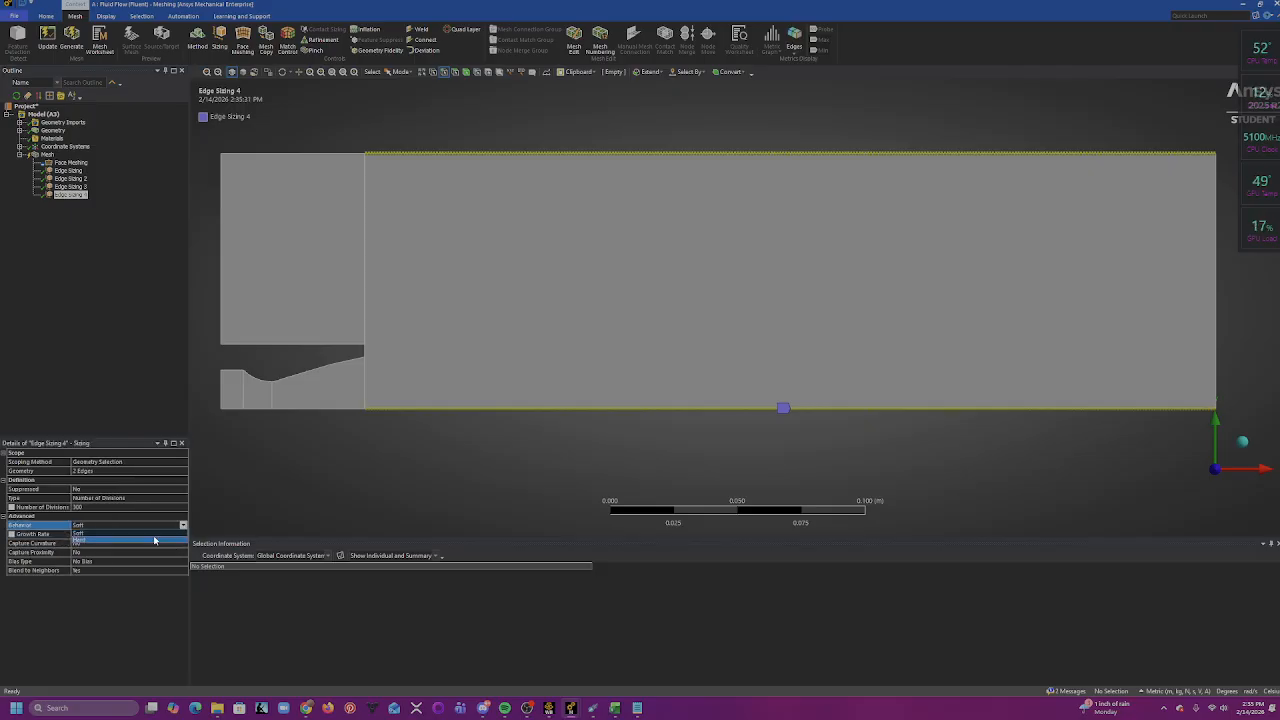
left_click(154, 540)
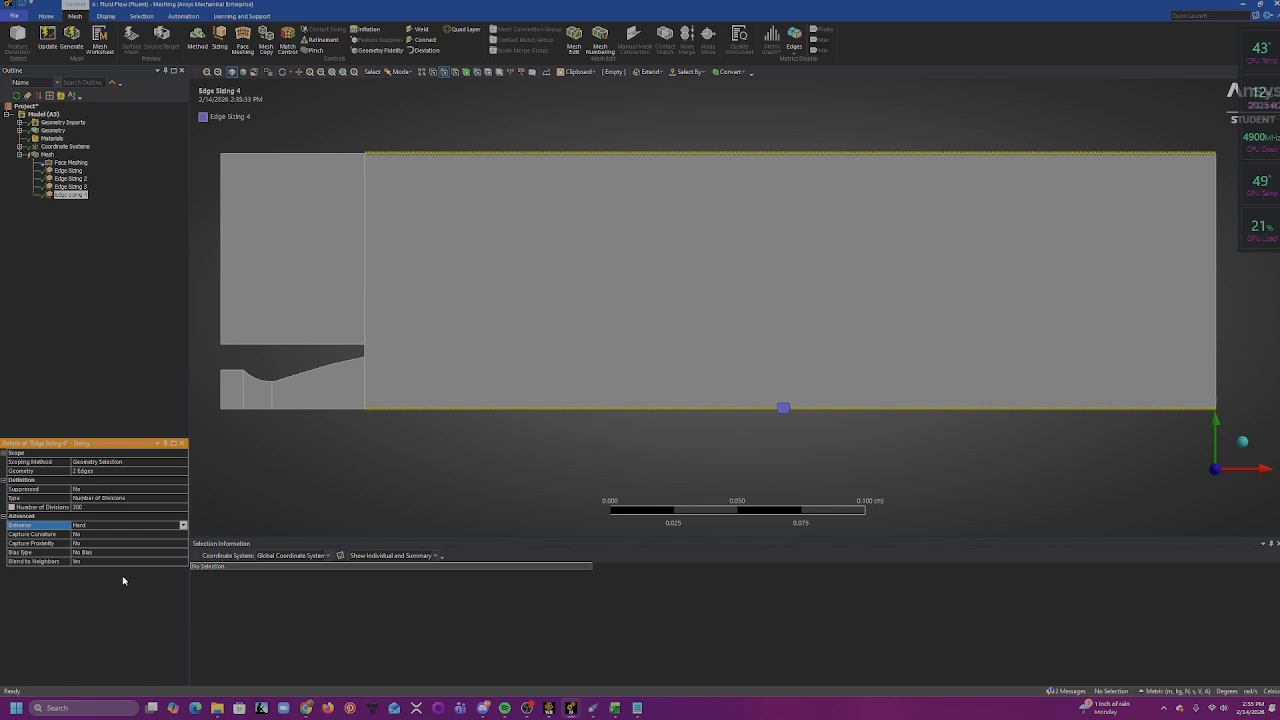
- Regenerate the mesh with the fourth edge sizing included and display it over the whole domain
left_click(74, 40)
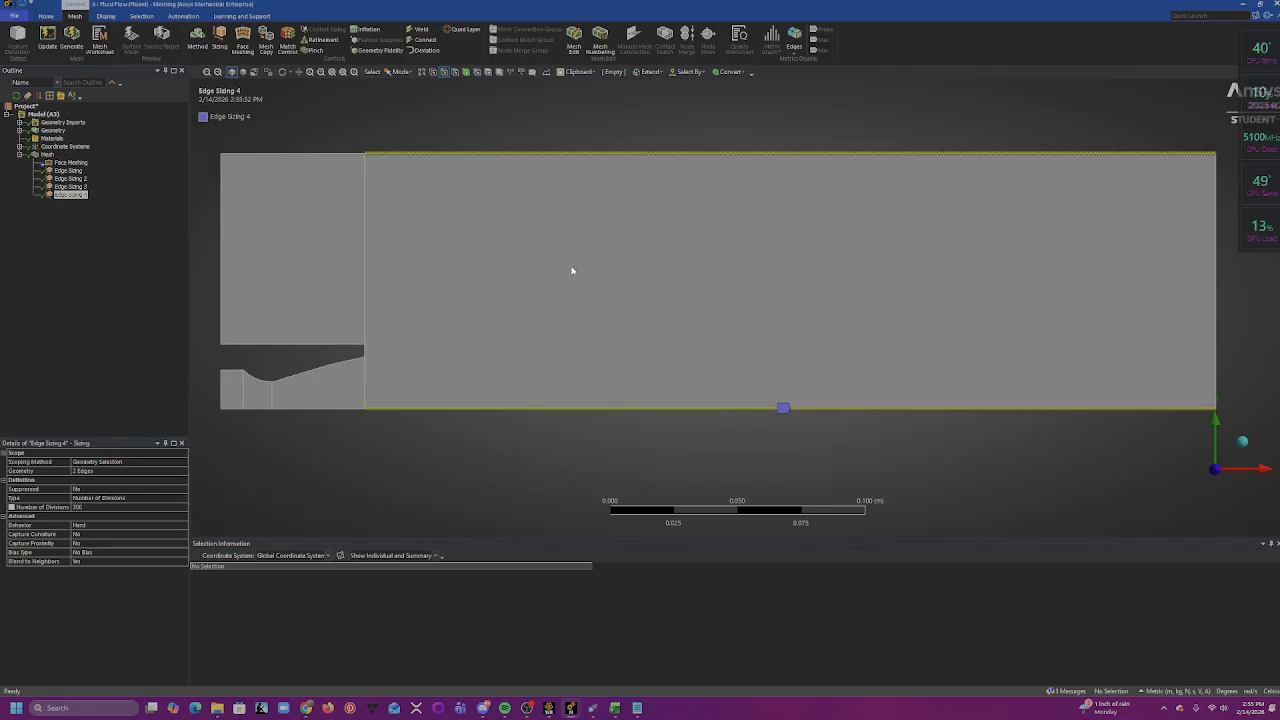
left_click(47, 155)
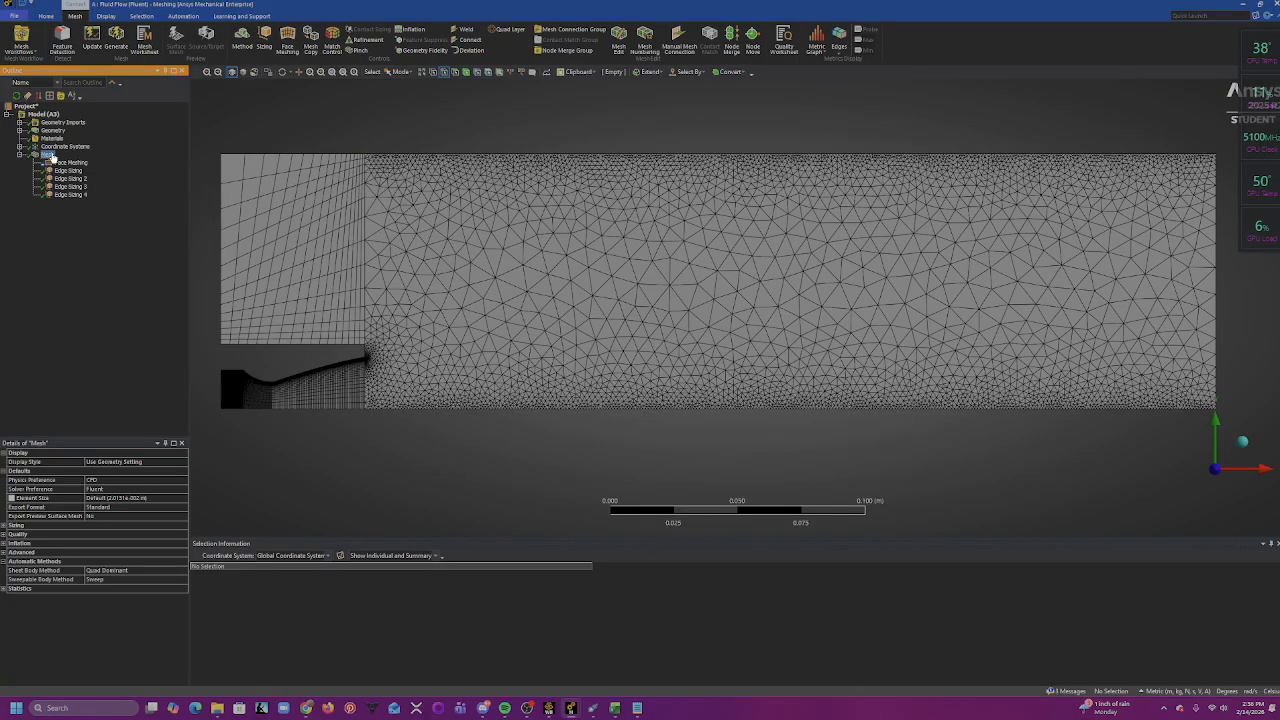
- Examine the regenerated mesh around the nozzle exit, the downstream region and the block above the nozzle
scroll(657, 453, "up", 2)
scroll(680, 434, "down", 2)
scroll(829, 389, "up", 1)
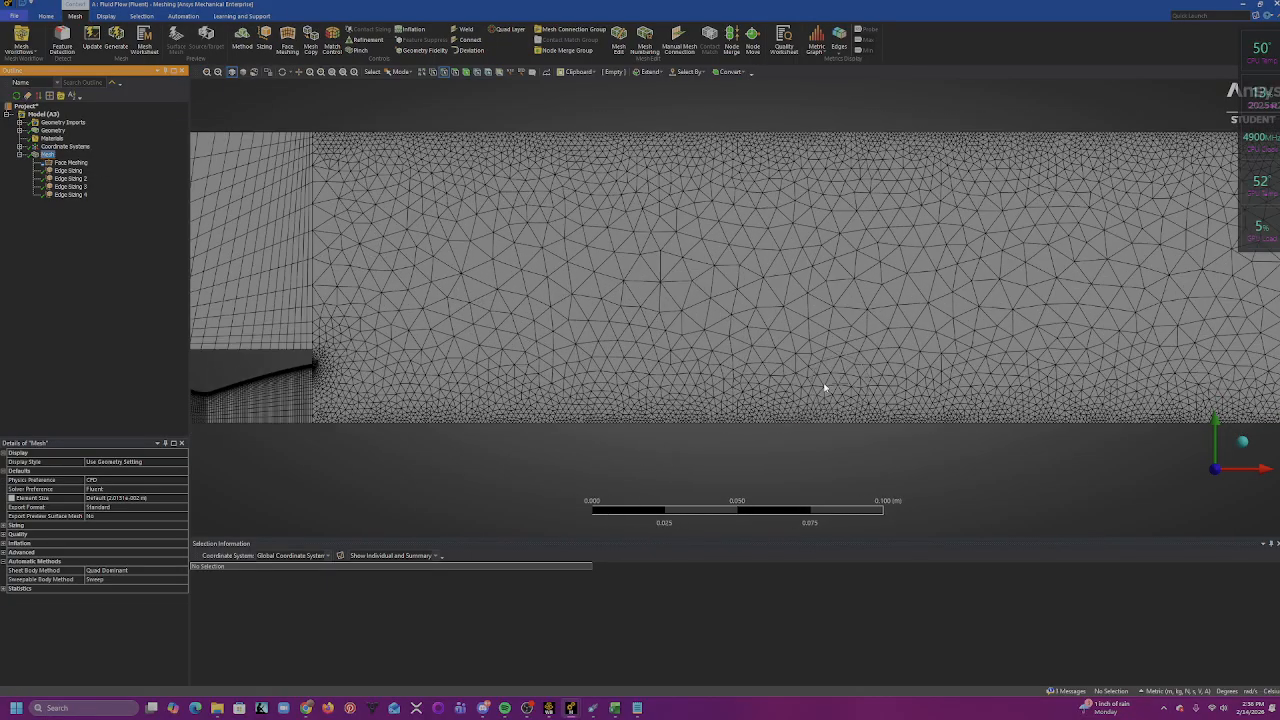
scroll(794, 389, "up", 1)
scroll(771, 385, "down", 2)
scroll(771, 385, "down", 2)
scroll(734, 383, "up", 2)
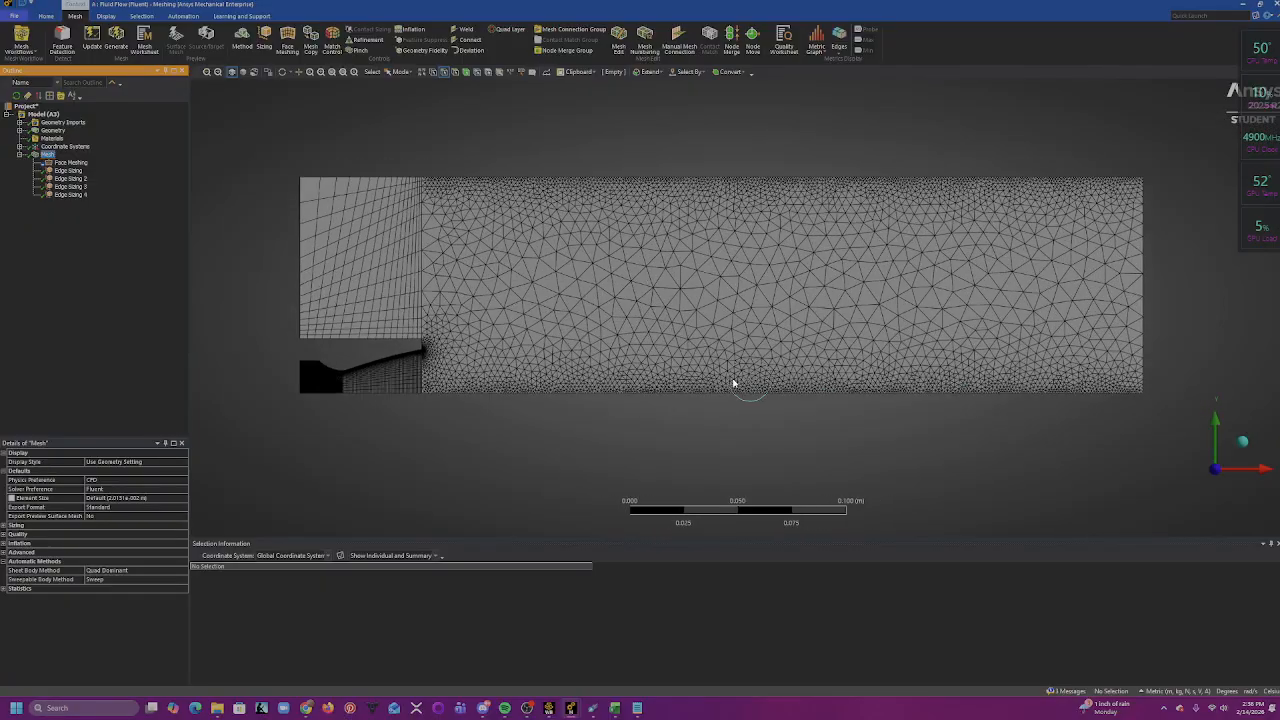
scroll(714, 363, "up", 4)
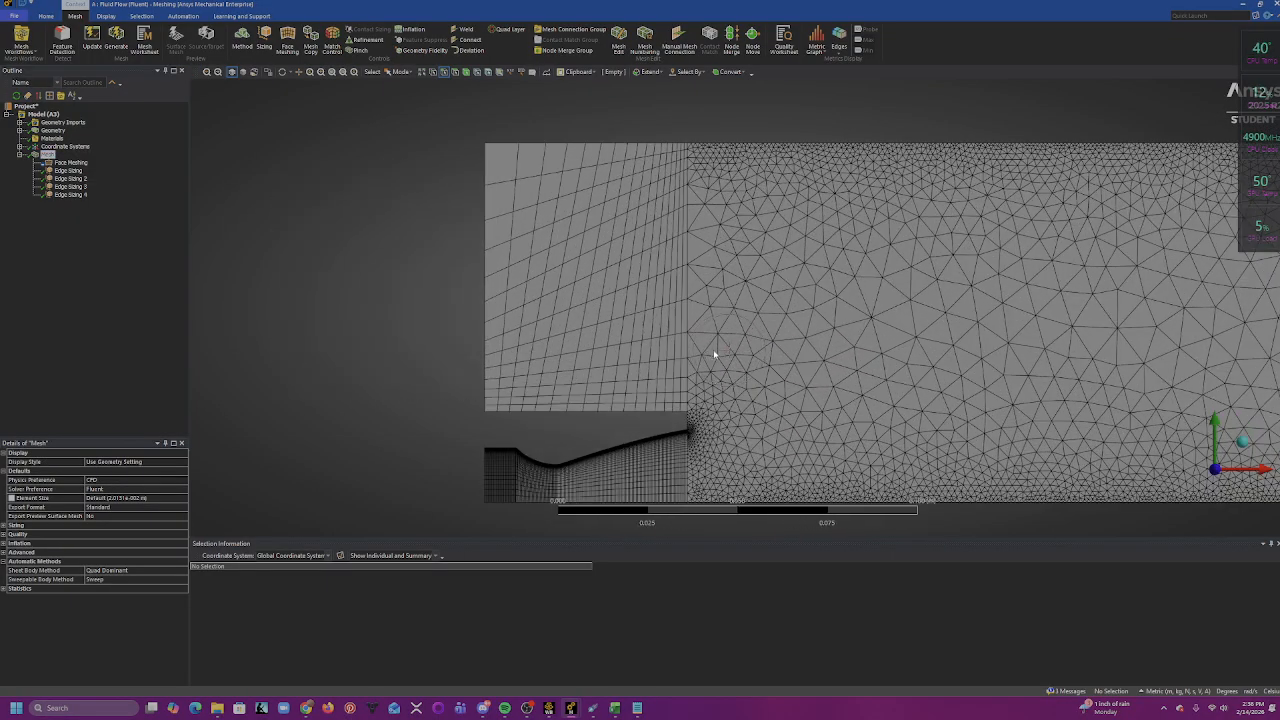
scroll(741, 388, "down", 3)
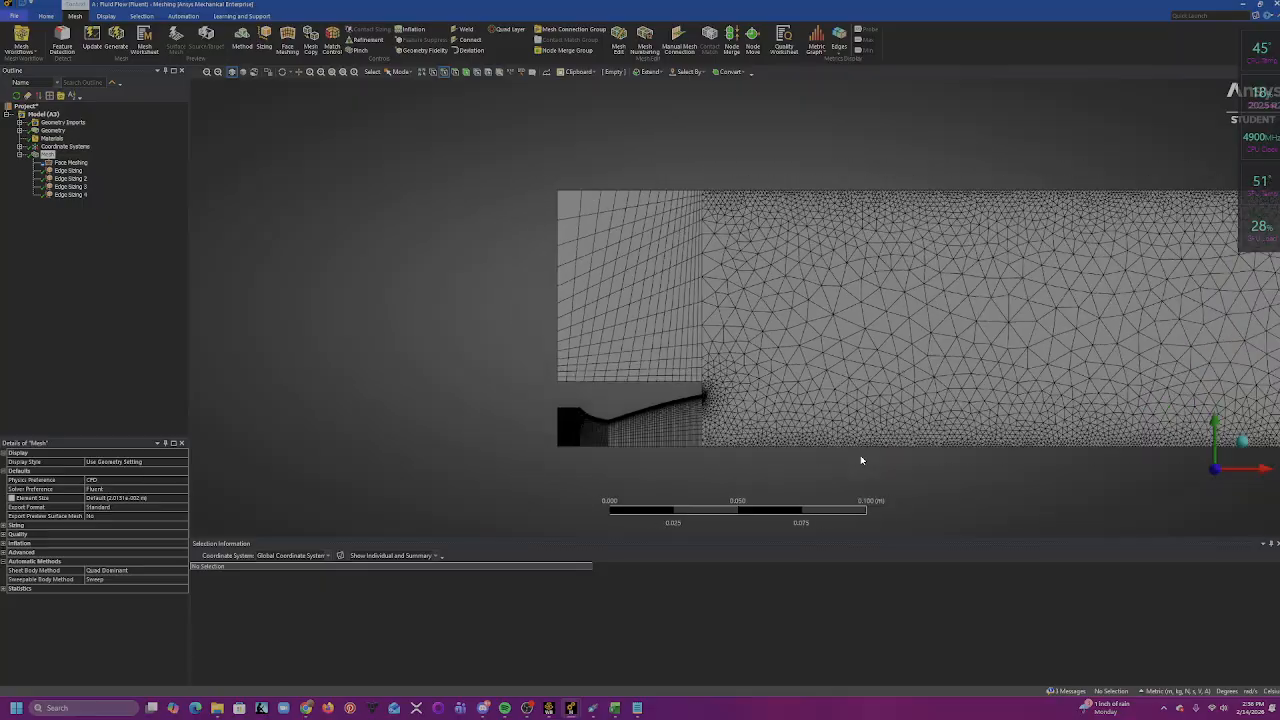
scroll(700, 366, "up", 4)
middle_click_drag(744, 321, 758, 349, "ctrl")
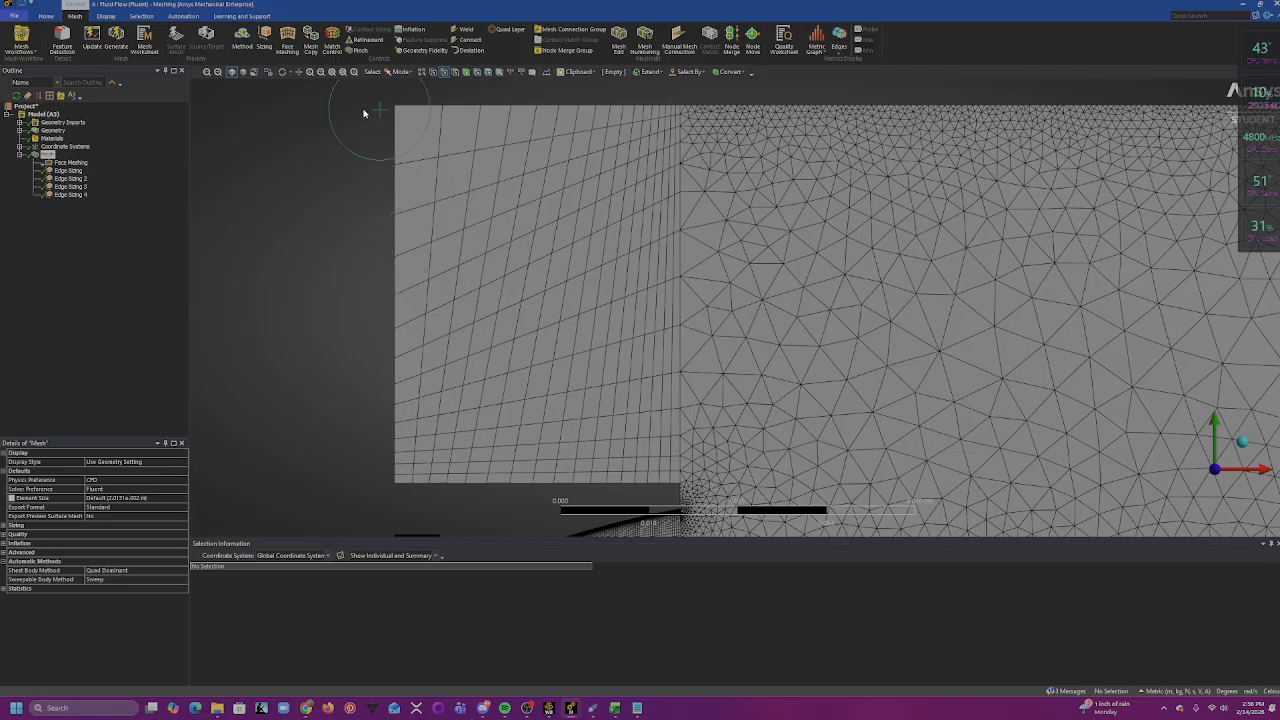
- Add an edge sizing on the two vertical edges of the block above the nozzle, defined by Number of Divisions
left_click(266, 38)
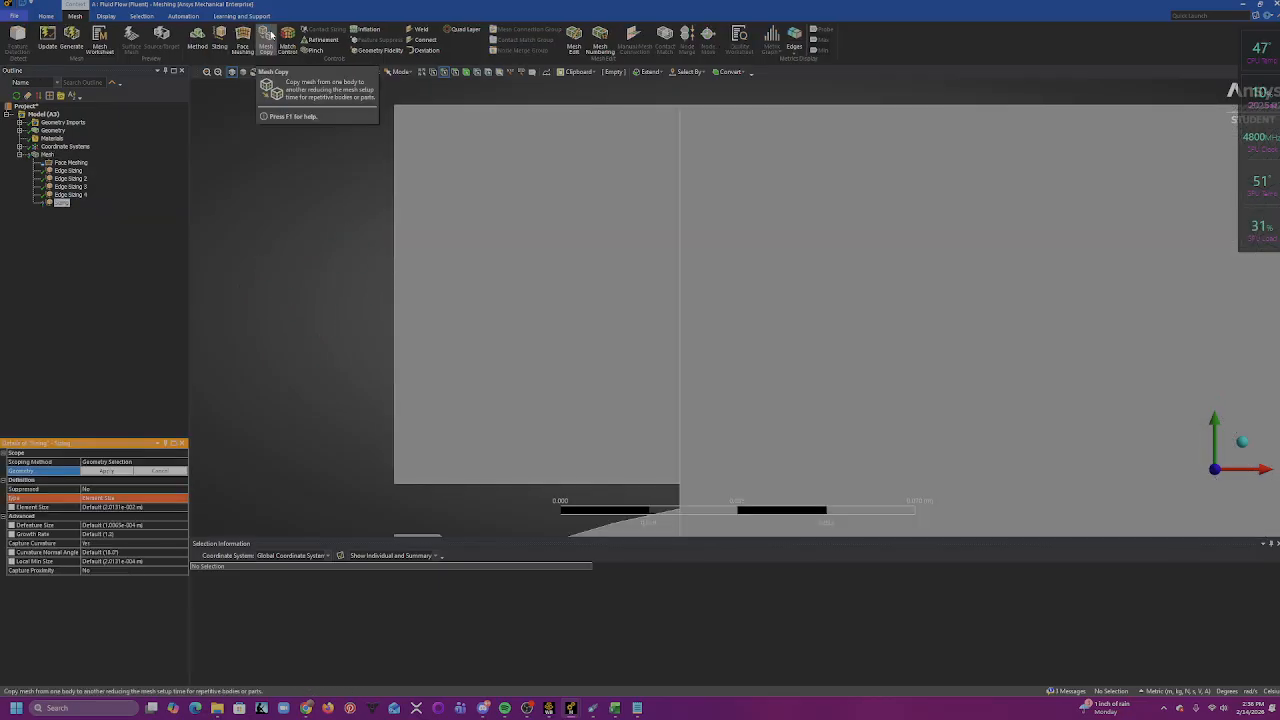
left_click(679, 277)
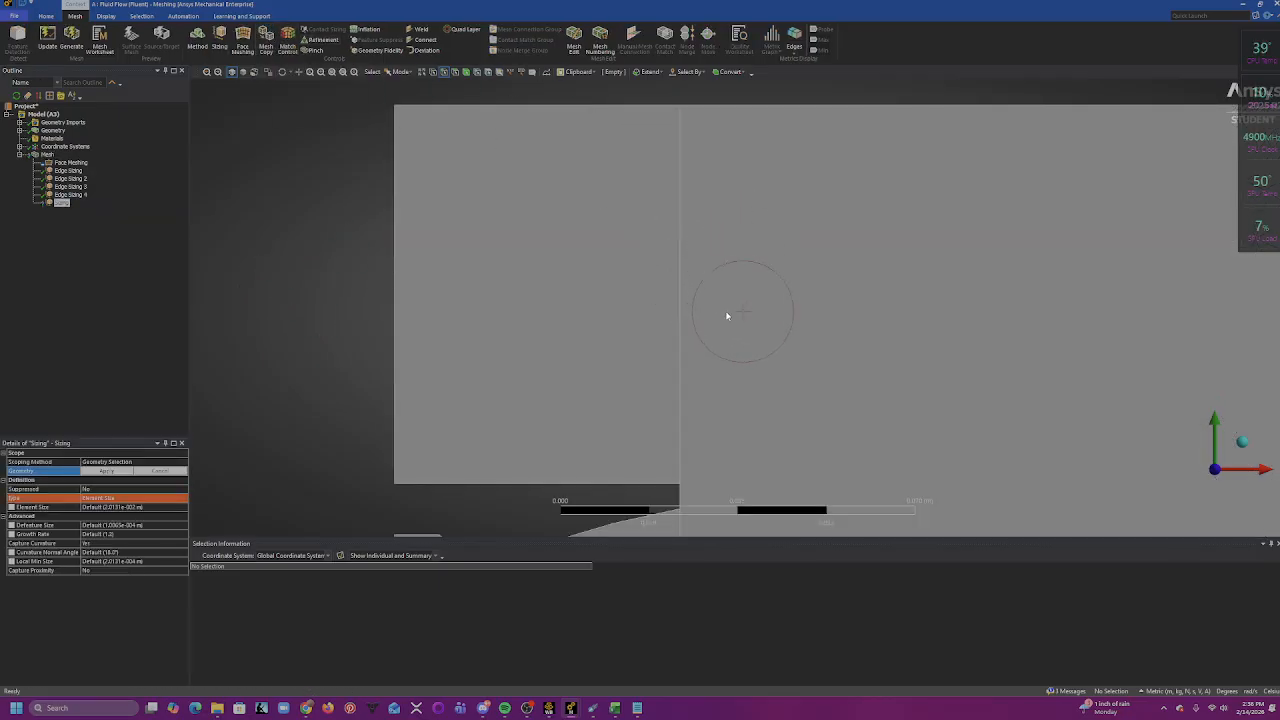
left_click(396, 312, "ctrl")
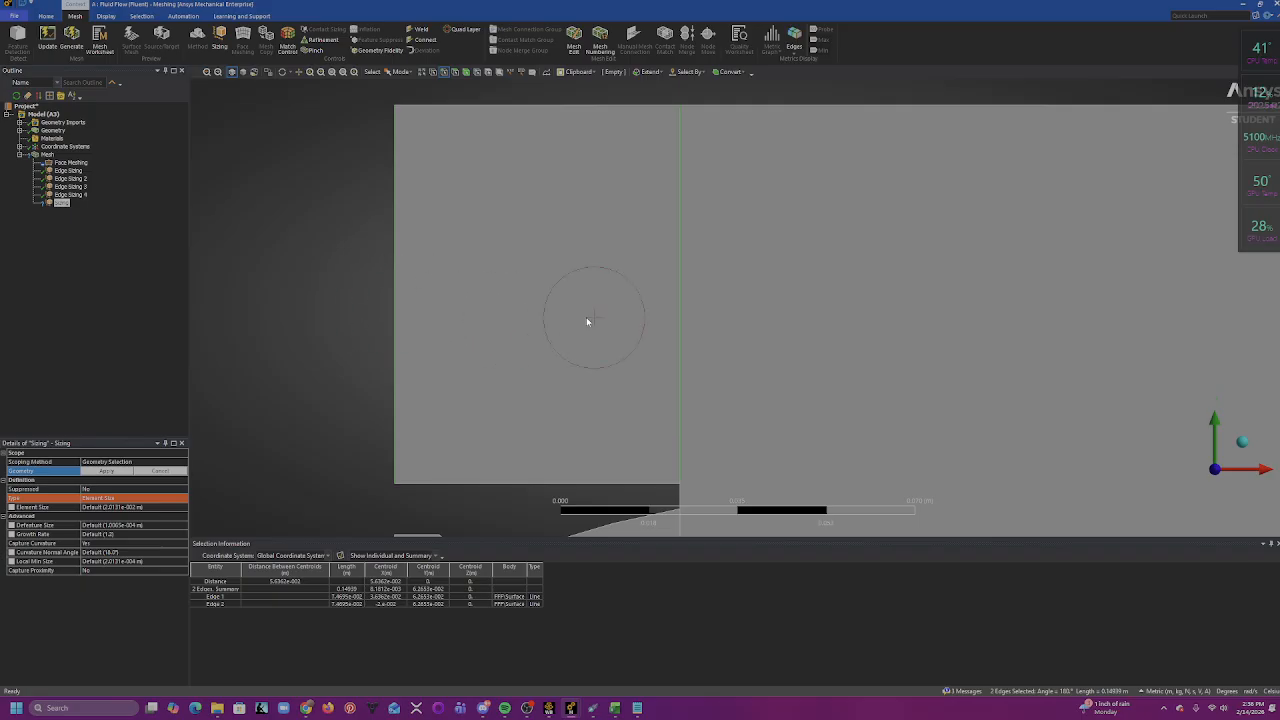
left_click(110, 472)
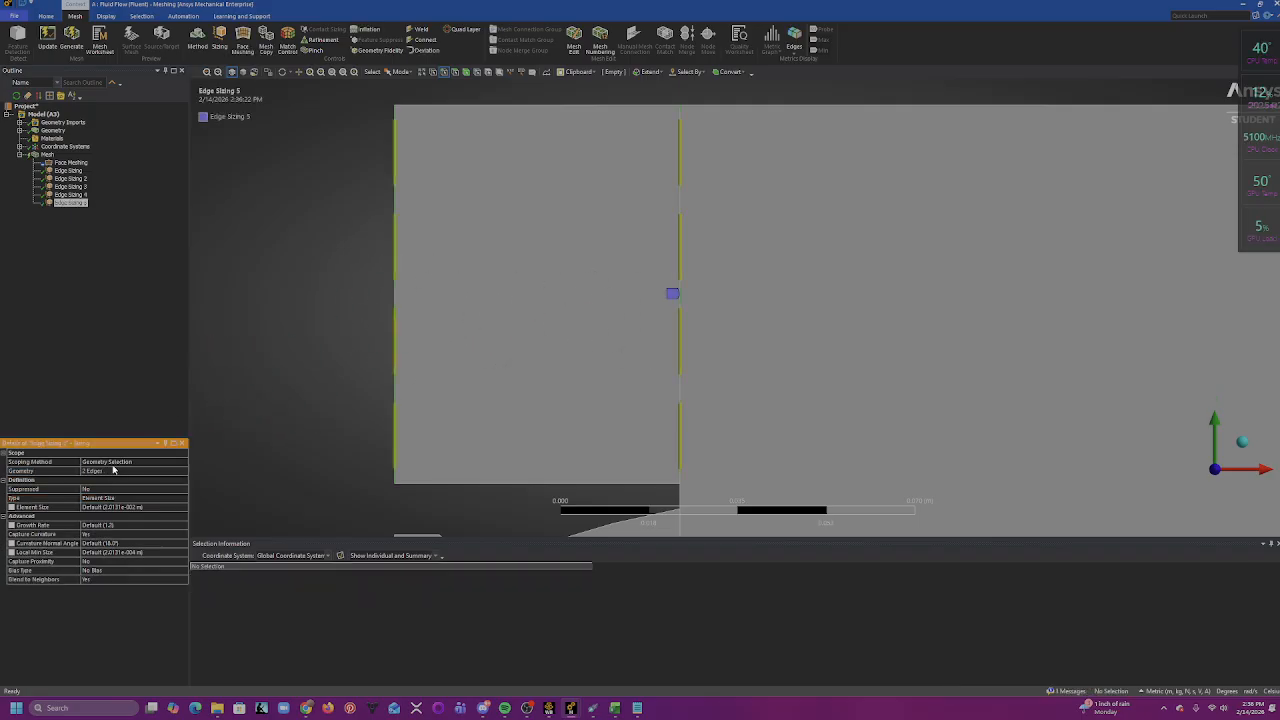
left_click(121, 498)
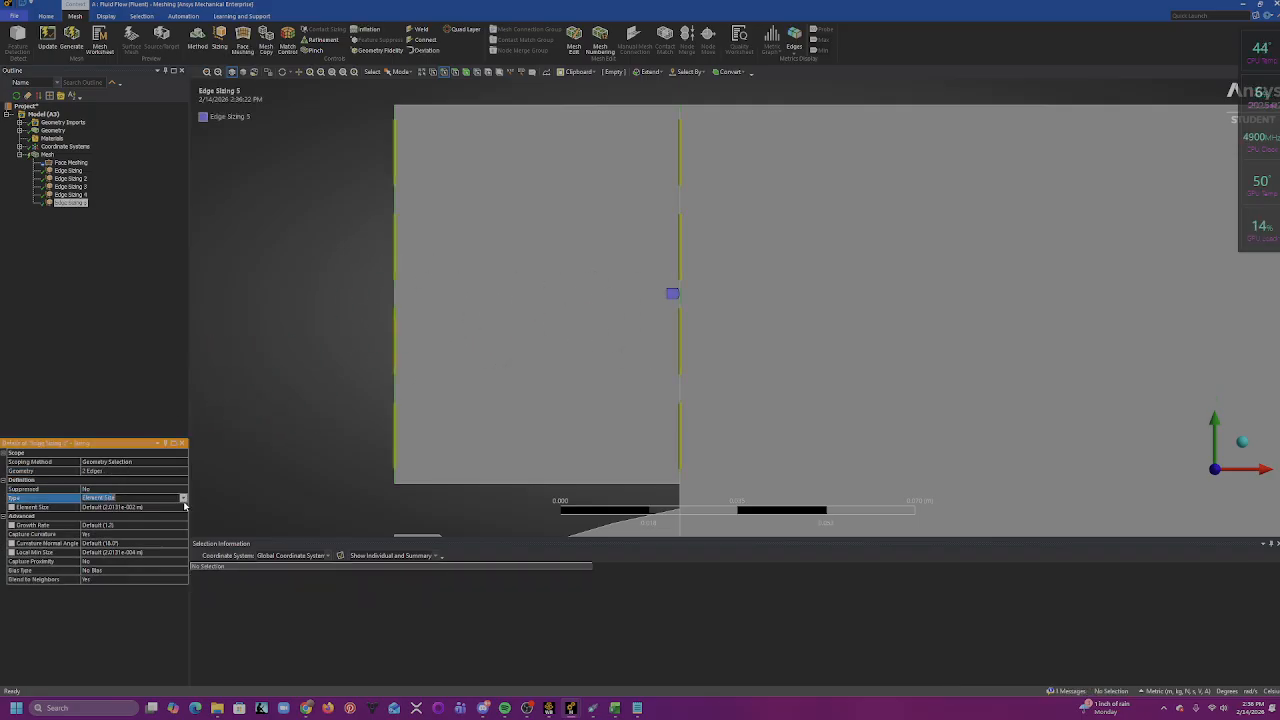
left_click(183, 499)
left_click(166, 516)
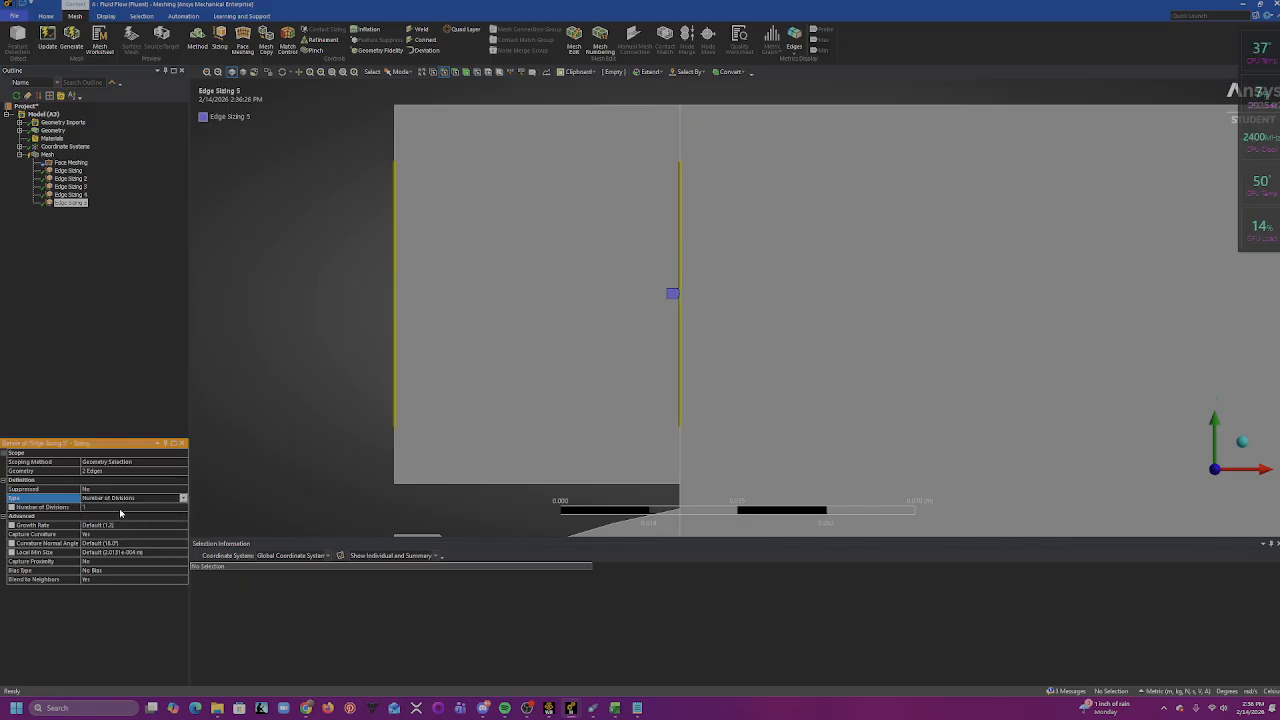
left_click(121, 508)
- Switch to the shockwave lander meshing window, review its edge sizings one by one as a reference, and return to the nozzle mesh
mouse_move(564, 707)
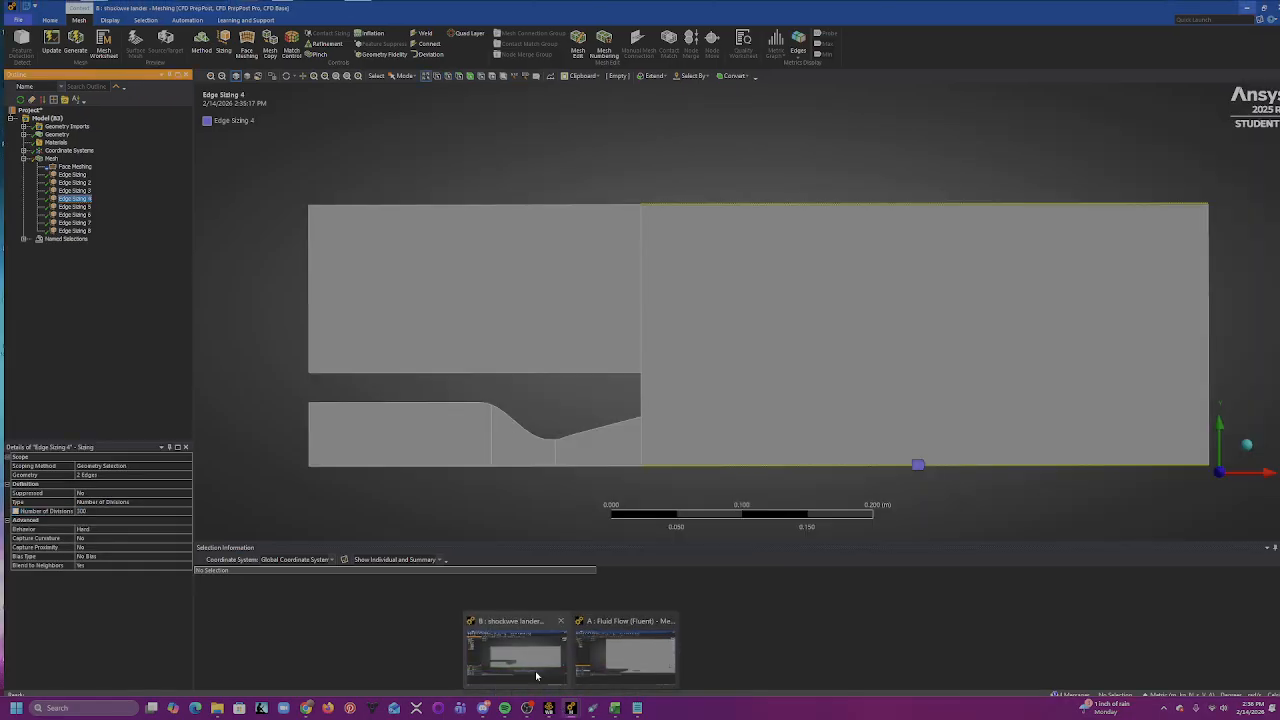
left_click(535, 673)
left_click(76, 204)
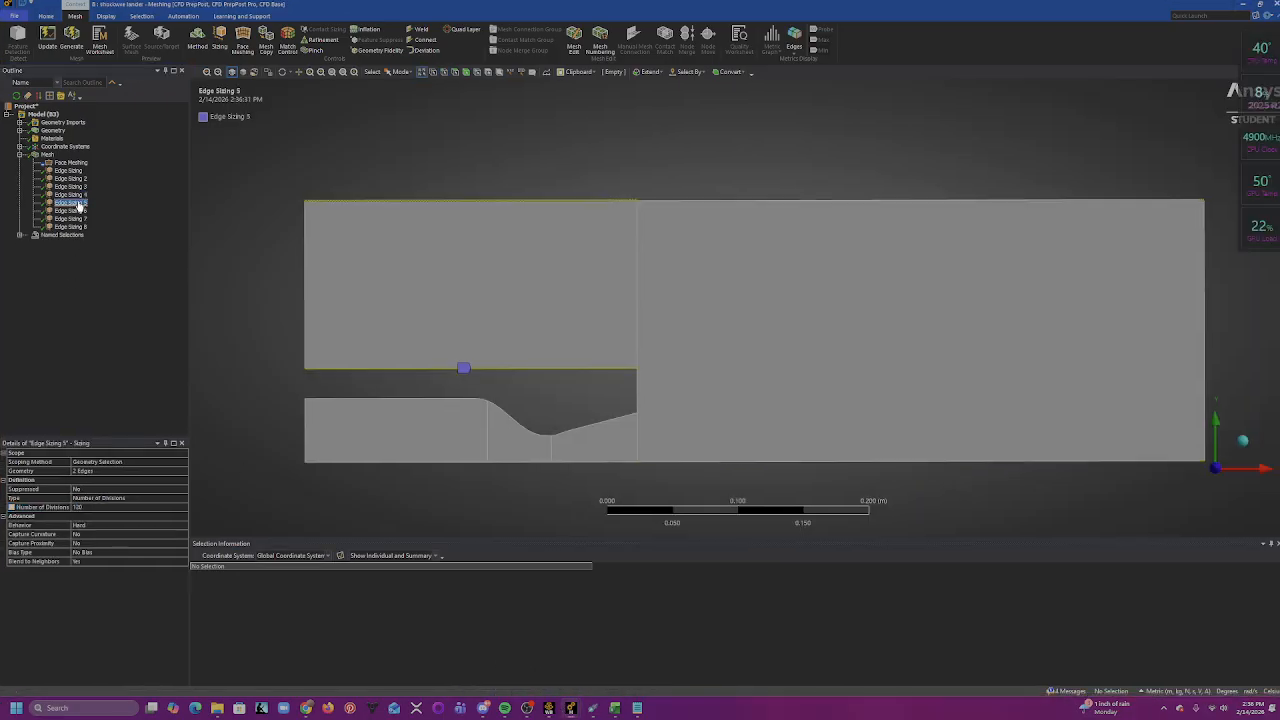
left_click(76, 189)
left_click(75, 181)
left_click(70, 170)
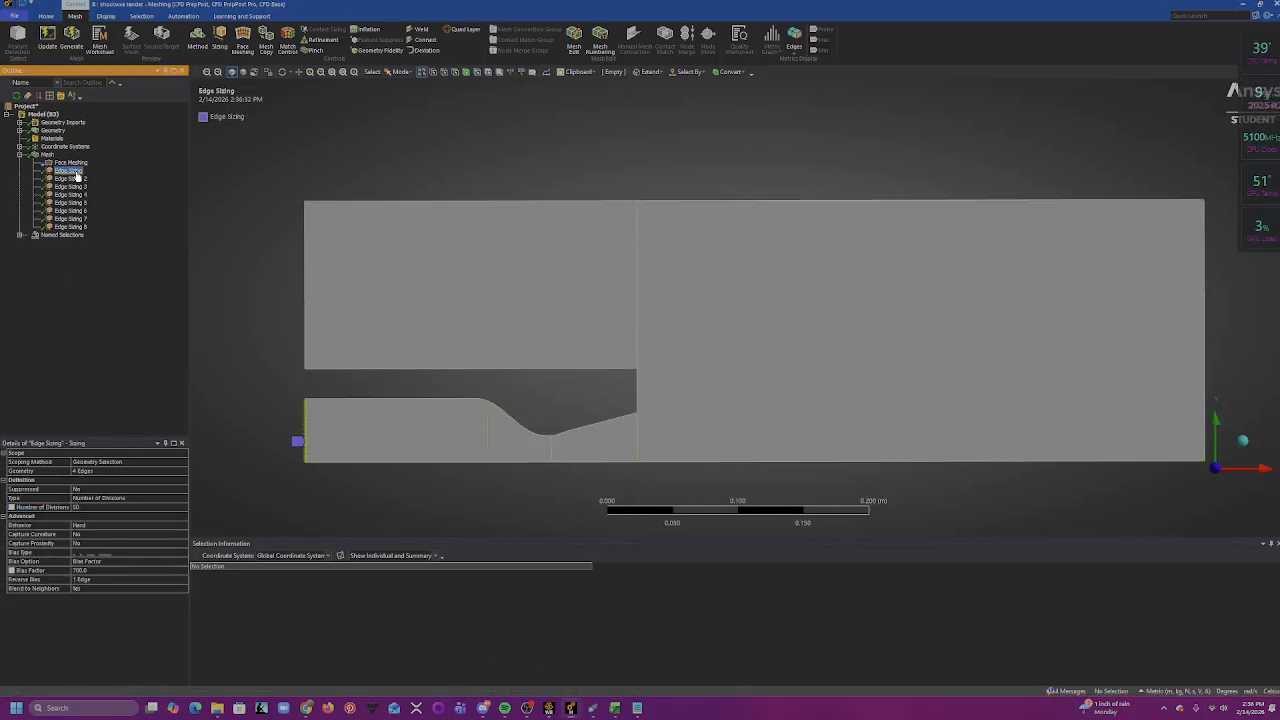
left_click(70, 162)
left_click(74, 186)
left_click(76, 194)
left_click(76, 202)
left_click(76, 211)
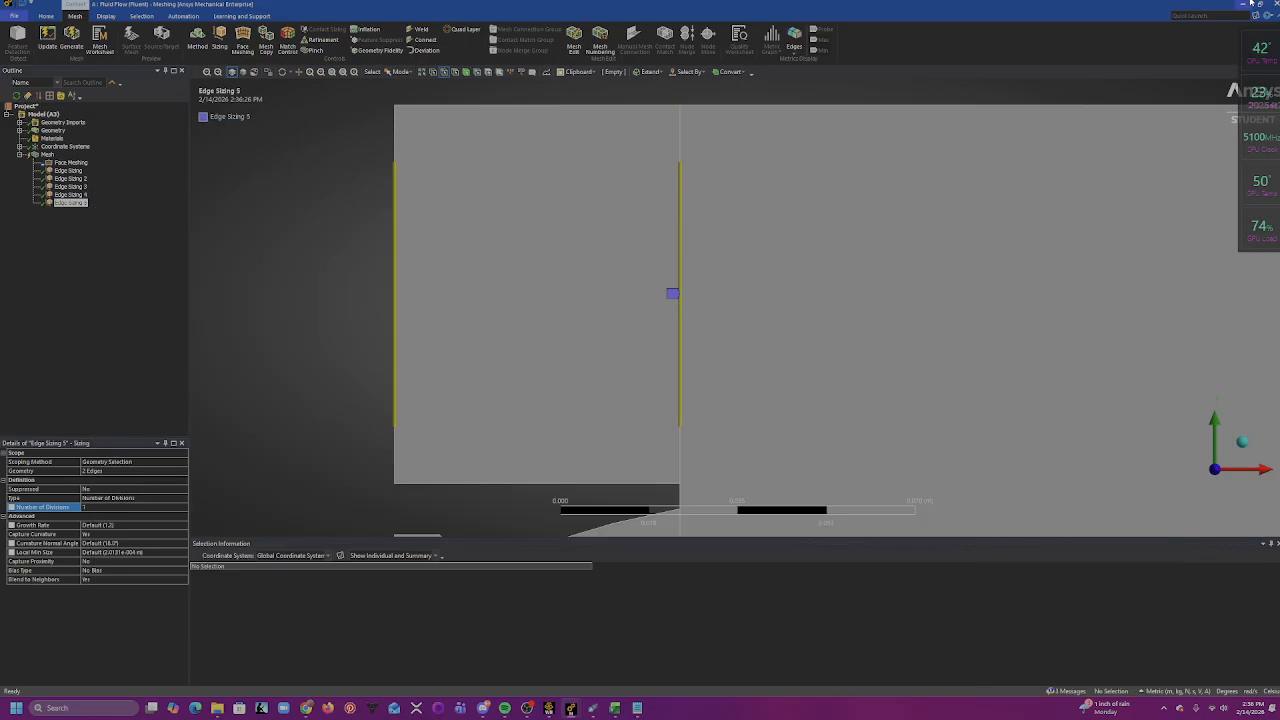
- Set the new edge sizing to 150 divisions and turn off Capture Curvature
left_click(106, 508)
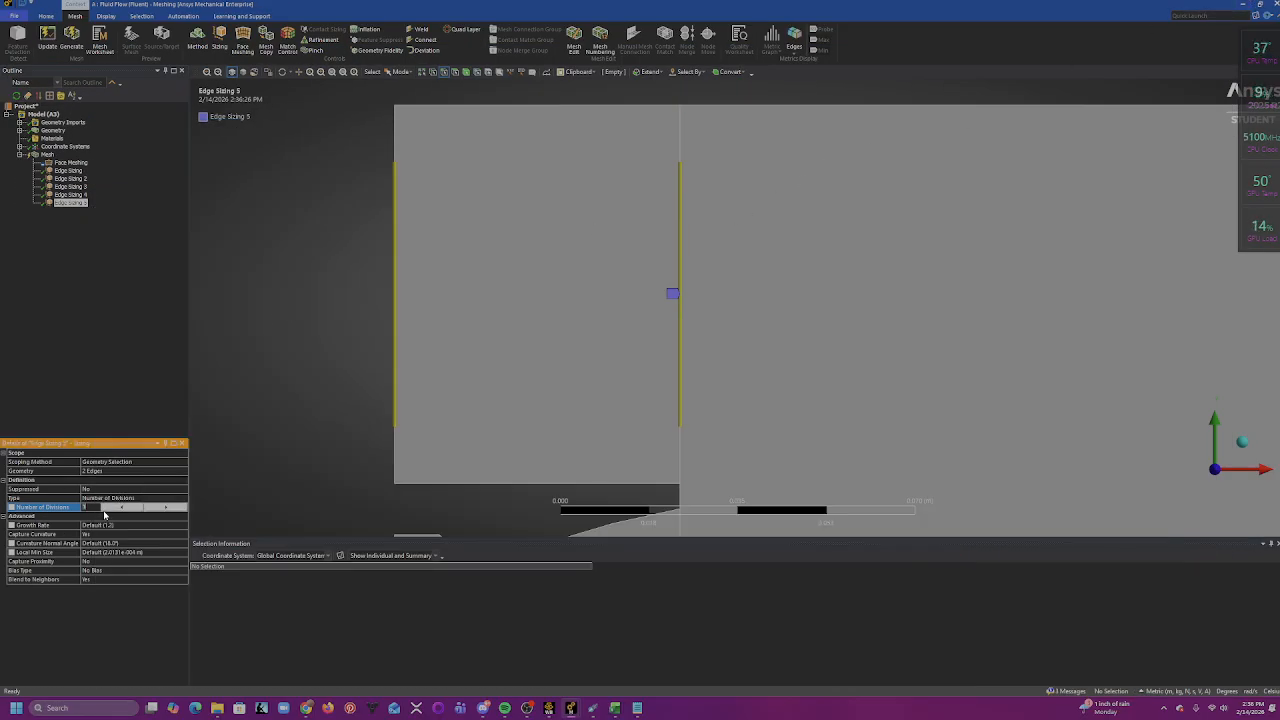
type("150")
key("Return")
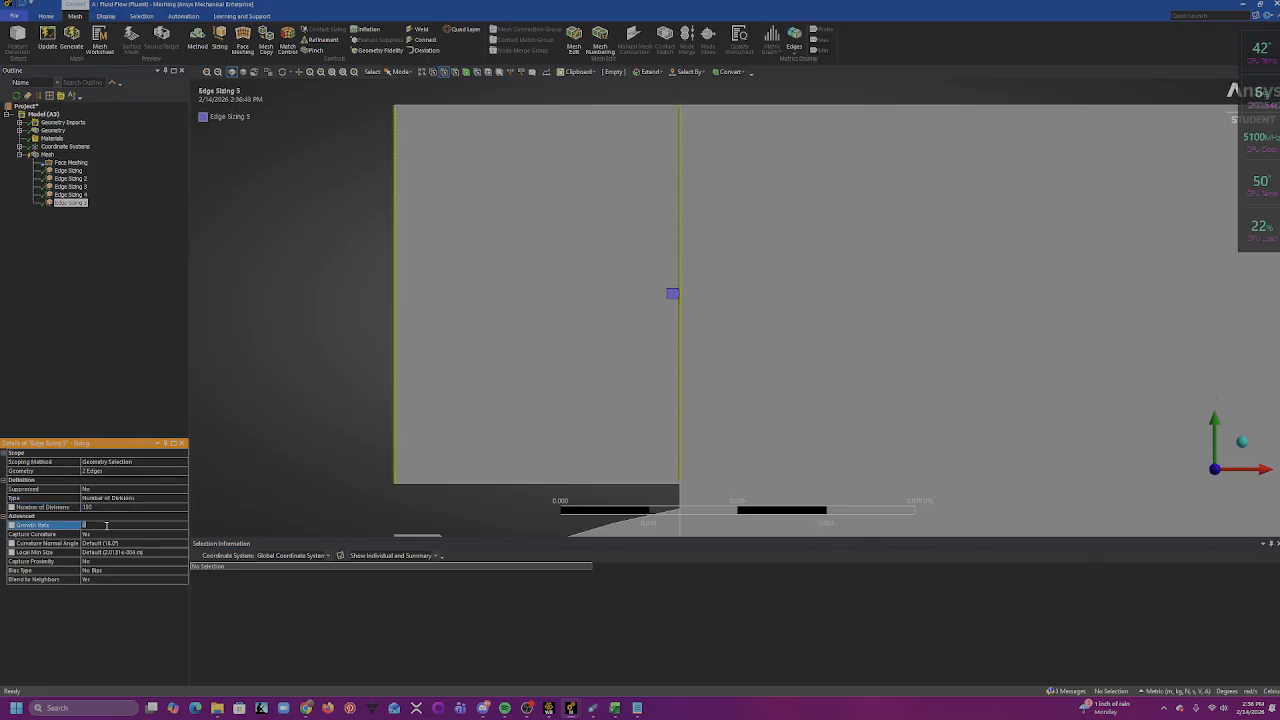
left_click(105, 534)
left_click(183, 535)
left_click(167, 543)
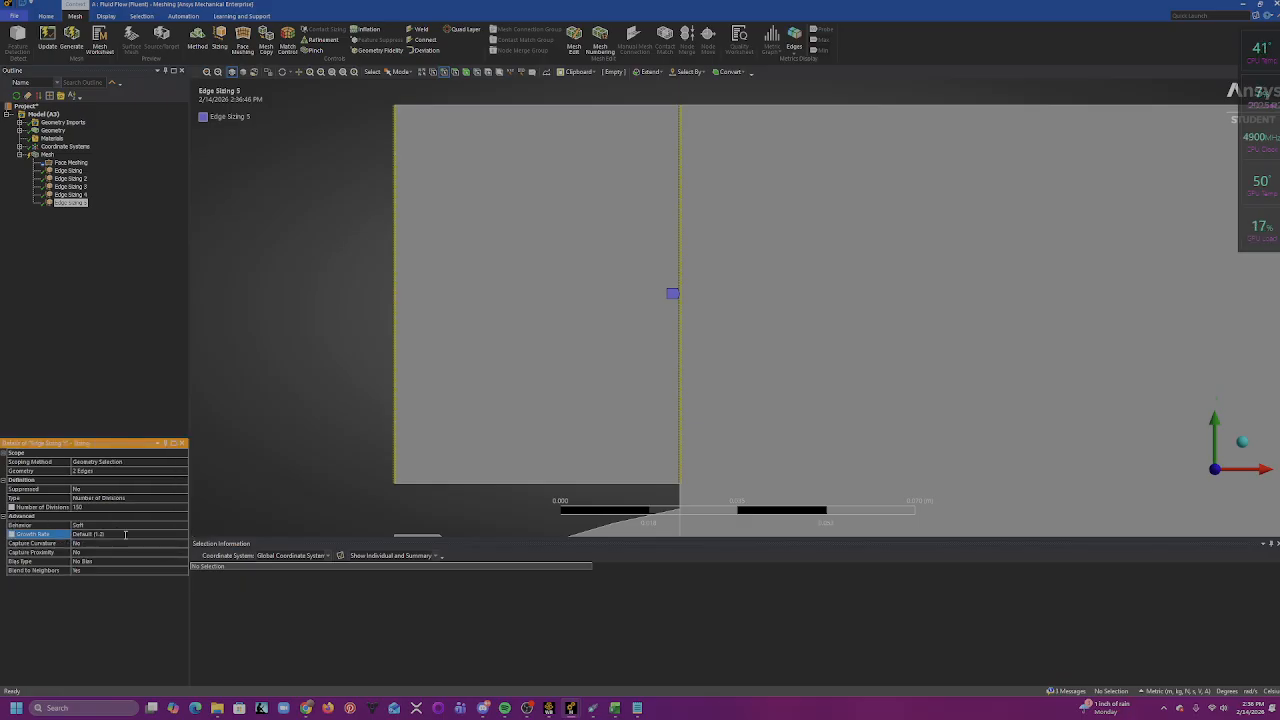
- Set the behavior of the upper block's vertical edge sizing to Hard
left_click(176, 526)
left_click(184, 526)
left_click(173, 539)
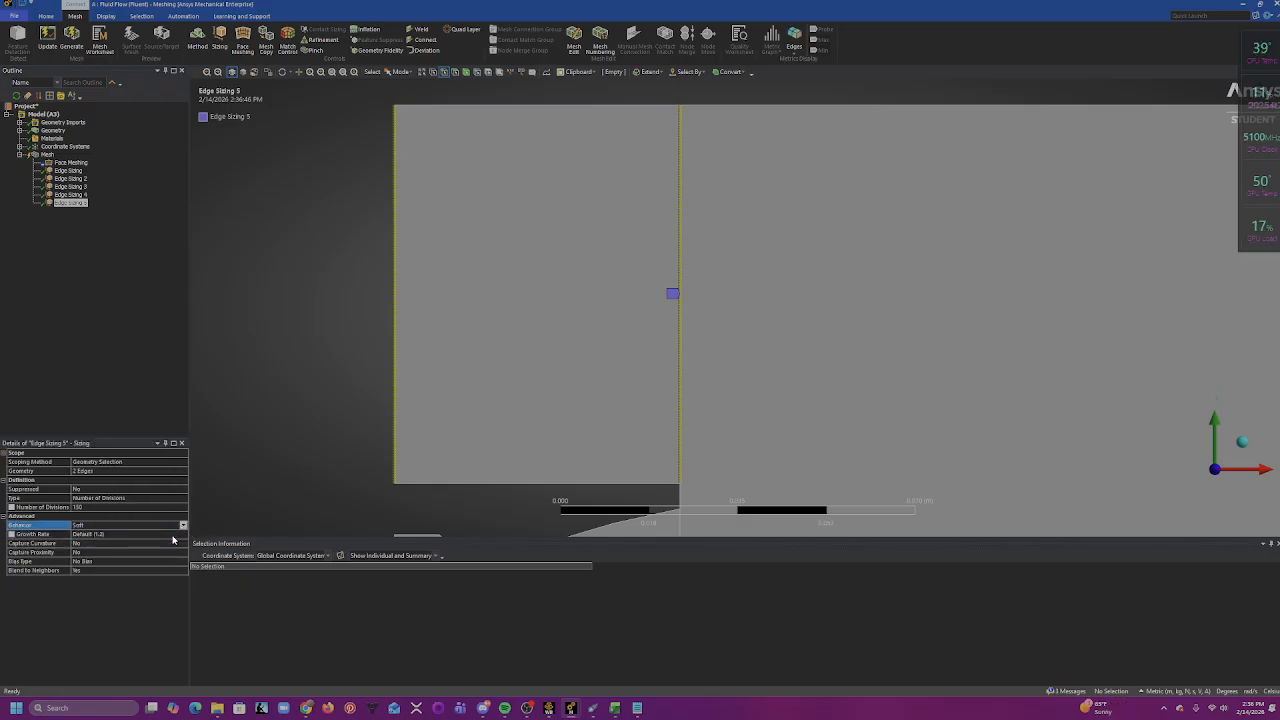
left_click(183, 526)
left_click(92, 543)
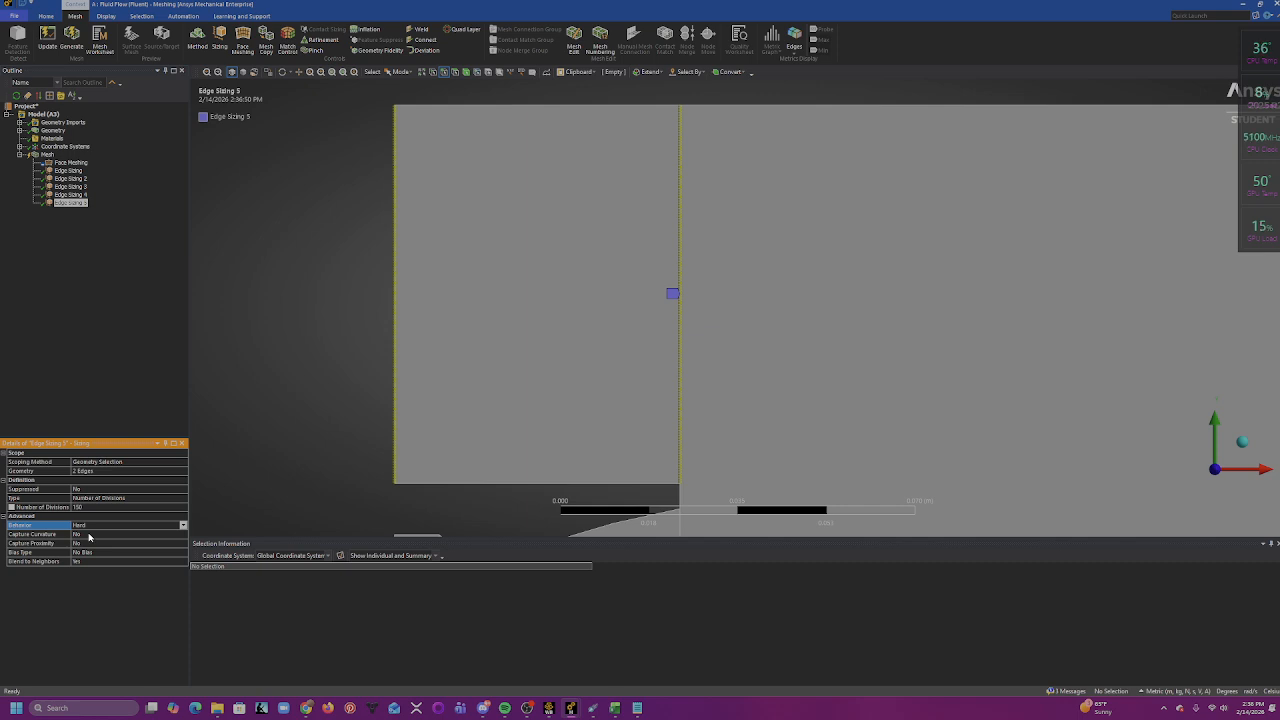
- Give the upper block's vertical edge sizing a one-directional bias type with a bias factor of 500
left_click(93, 552)
left_click(183, 552)
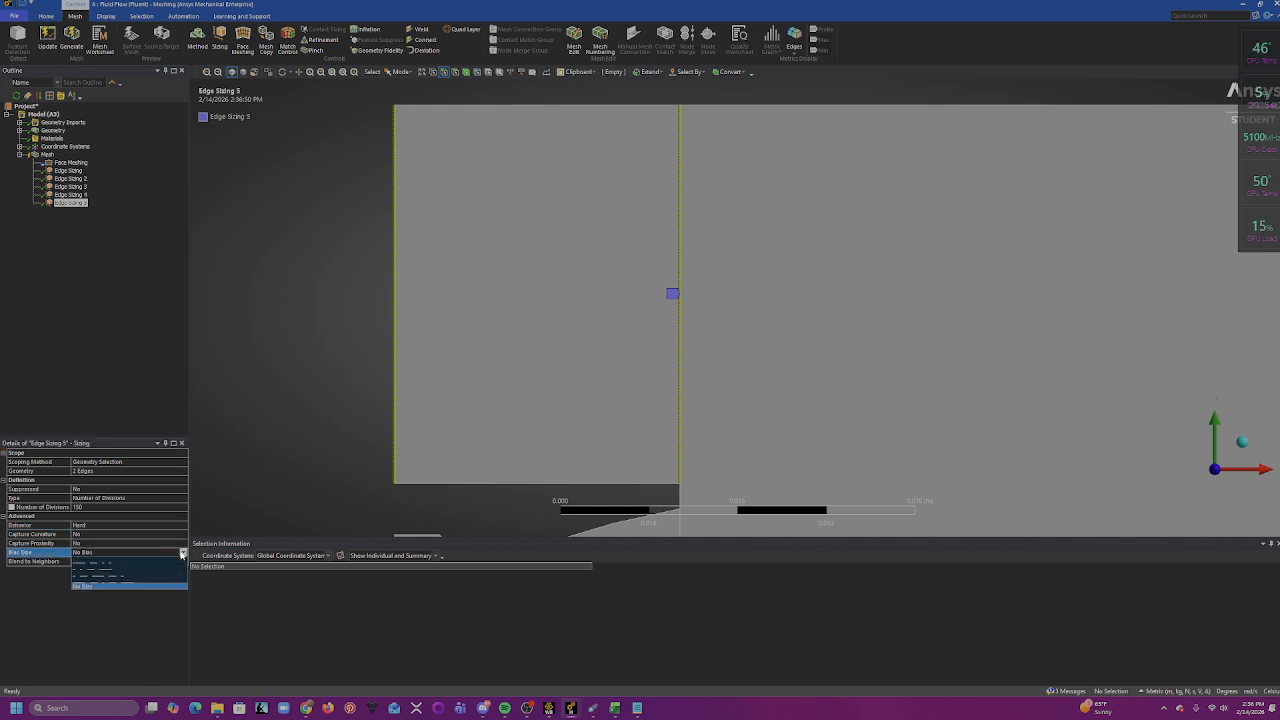
scroll(474, 492, "down", 1)
scroll(490, 488, "up", 3)
scroll(498, 484, "down", 1)
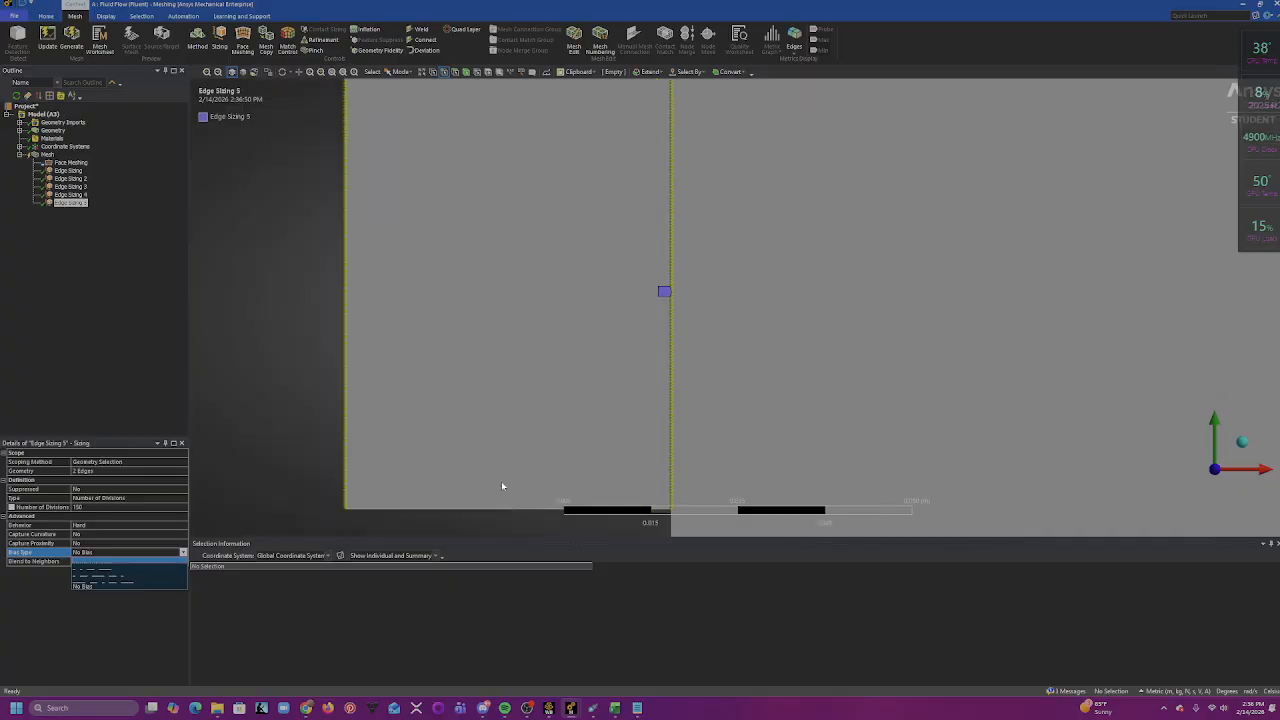
middle_click_drag(520, 463, 591, 352, "ctrl")
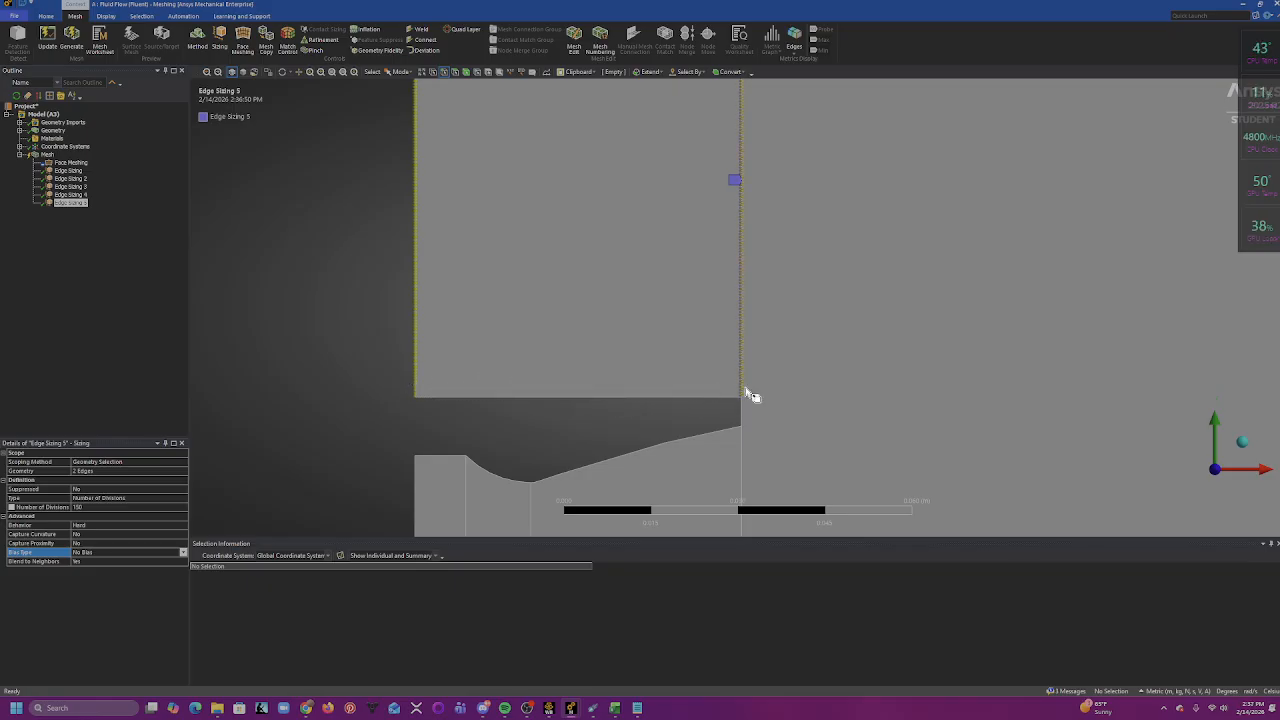
left_click(182, 552)
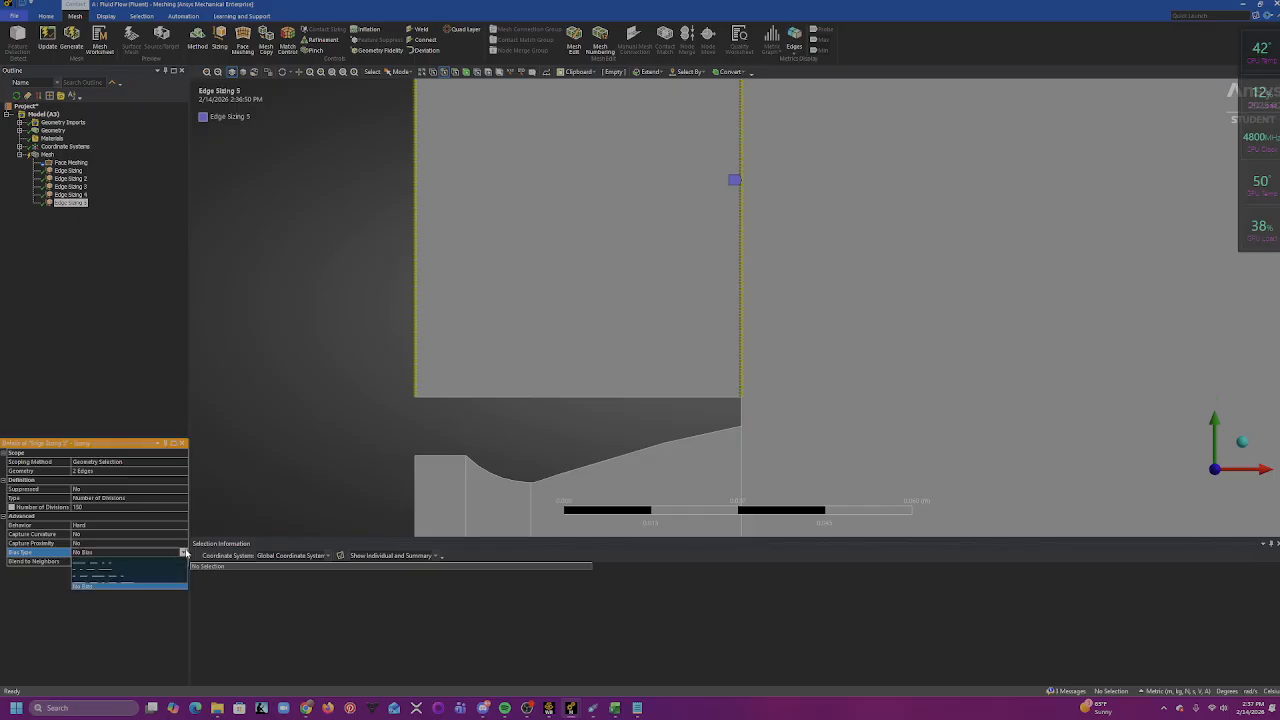
left_click(170, 569)
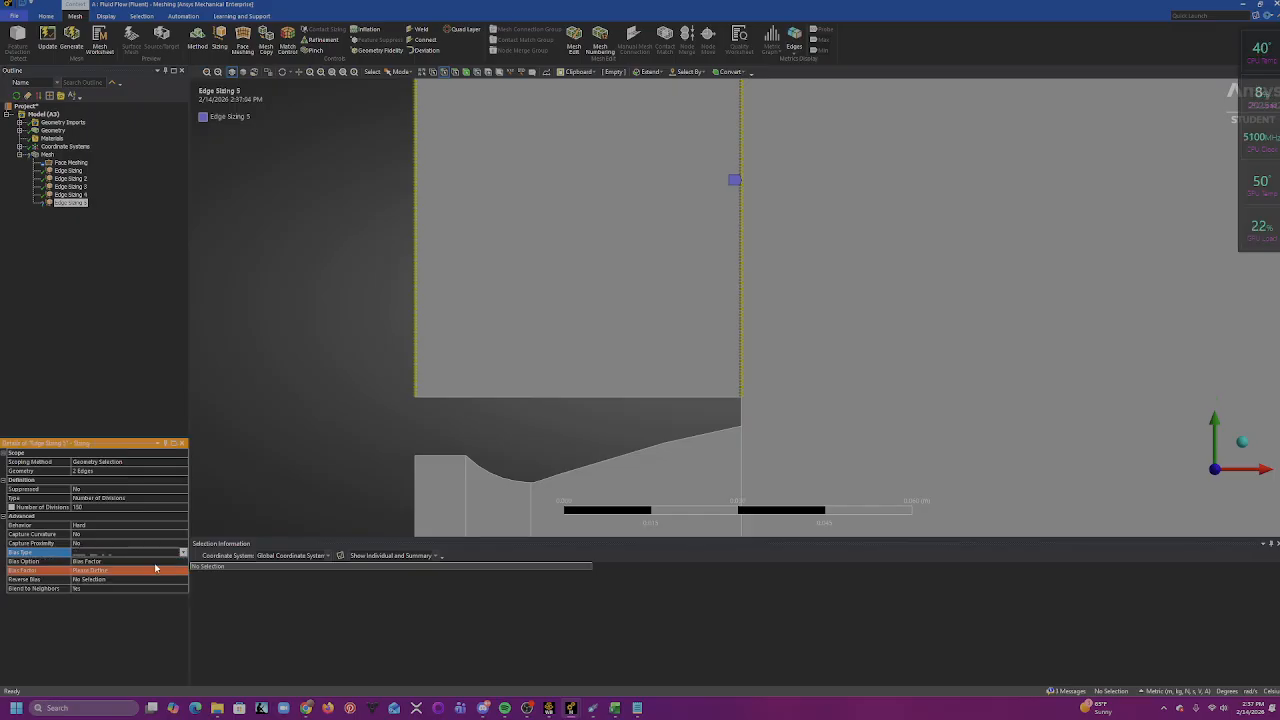
left_click(175, 569)
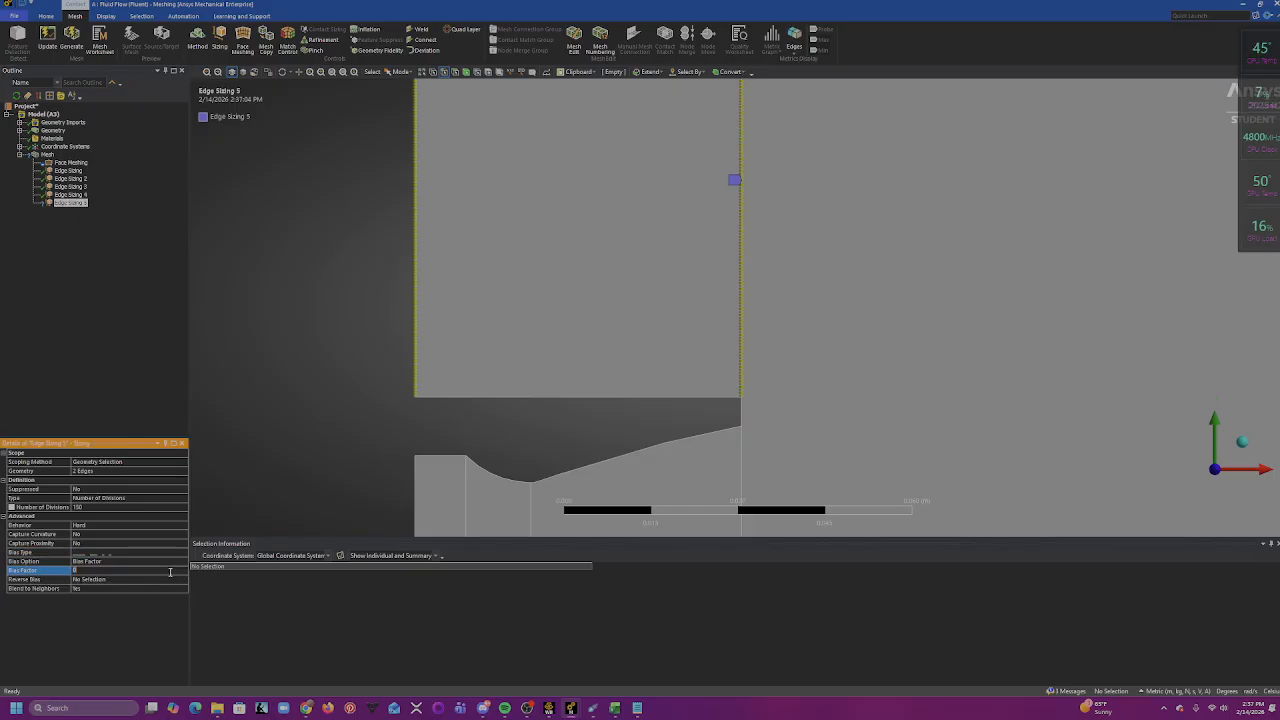
key("Return")
- Restrict the edge sizing's scope to the upstream vertical edge of the block above the nozzle
scroll(566, 251, "down", 2)
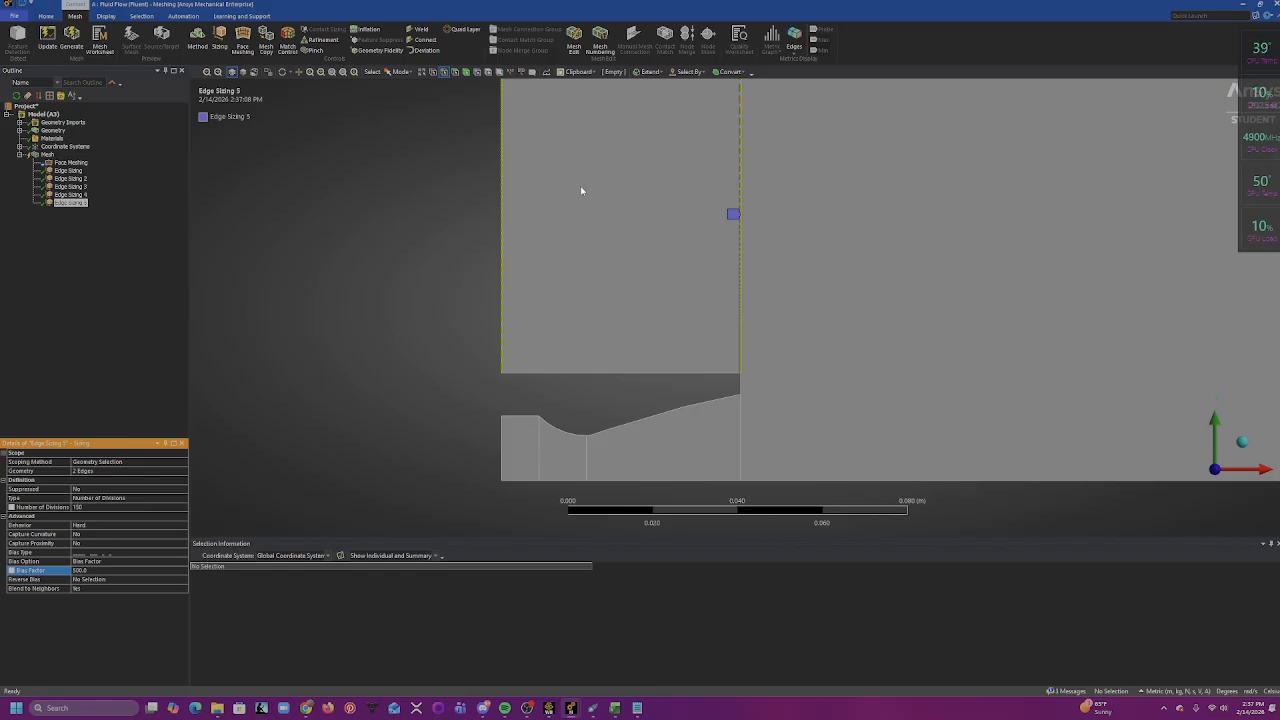
scroll(595, 220, "up", 3)
scroll(609, 255, "down", 1)
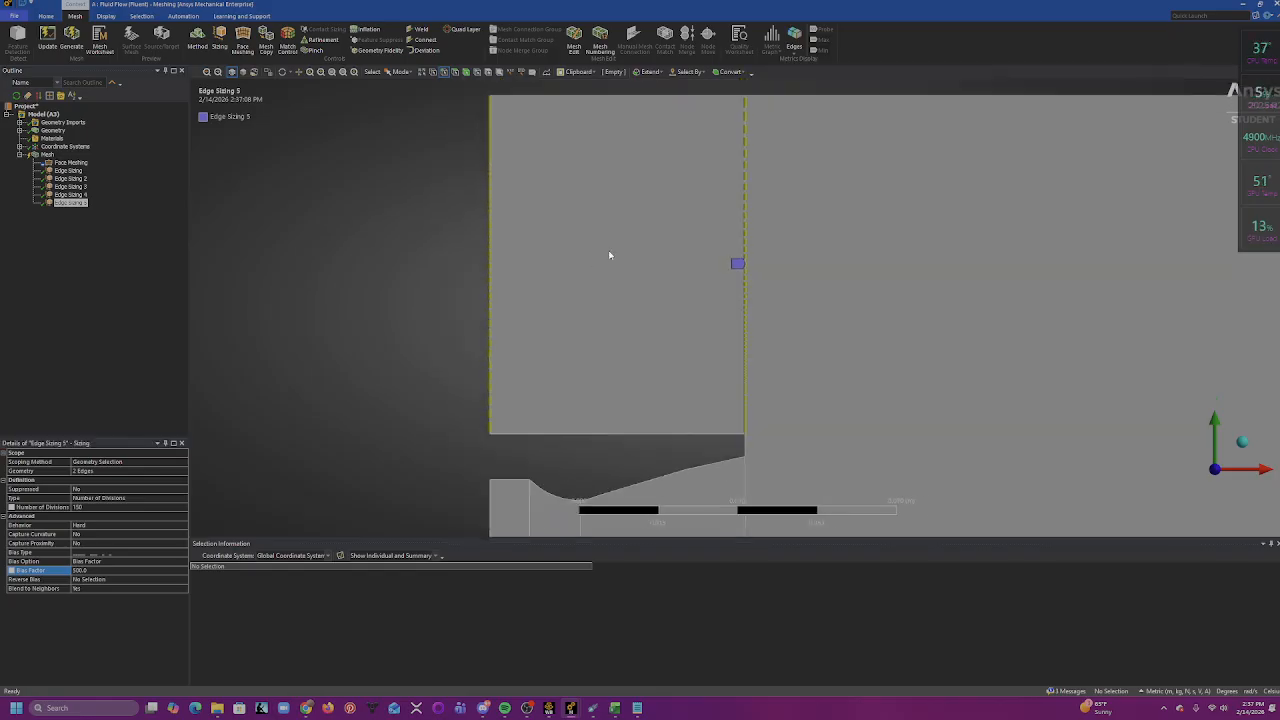
left_click(751, 277)
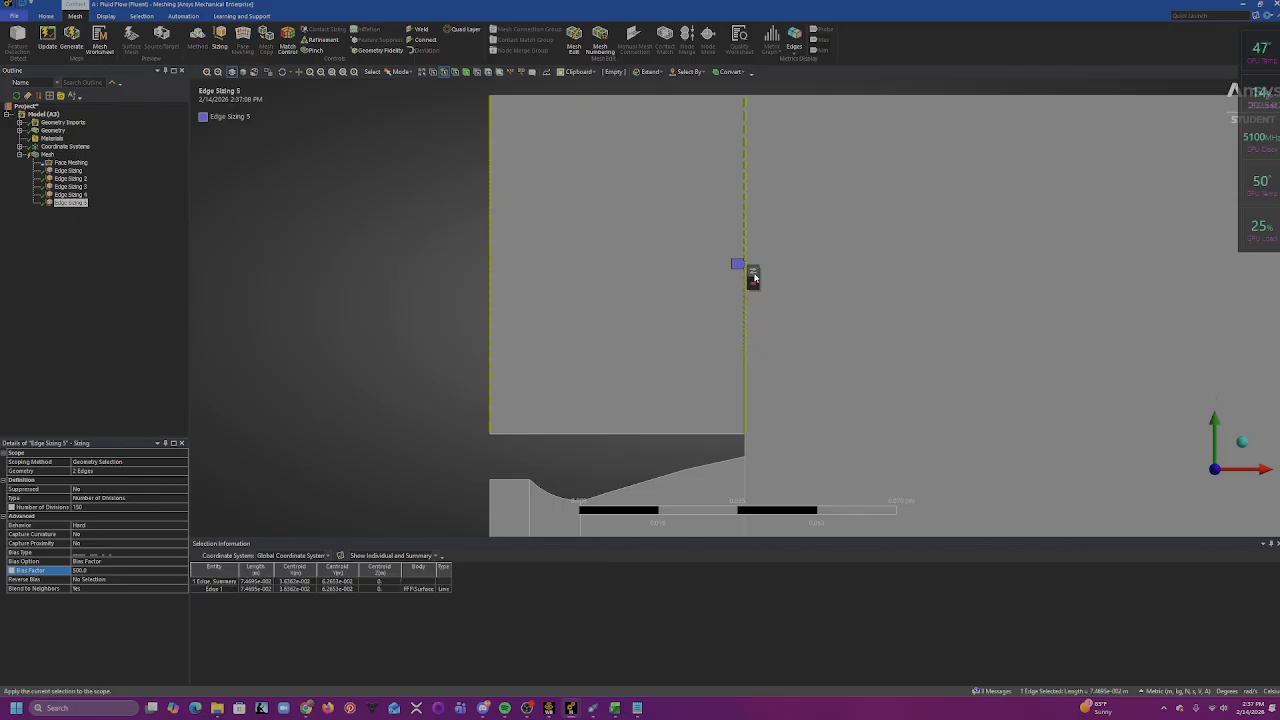
left_click(753, 277)
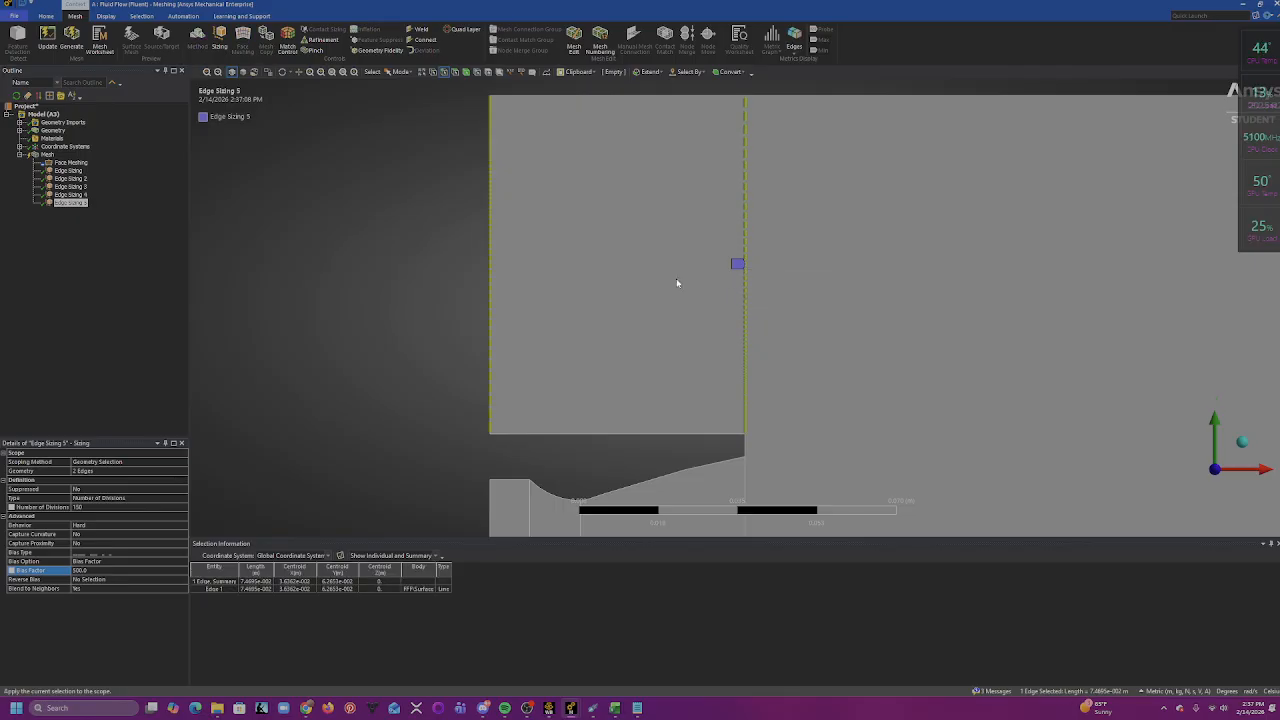
left_click(489, 340)
left_click(494, 235)
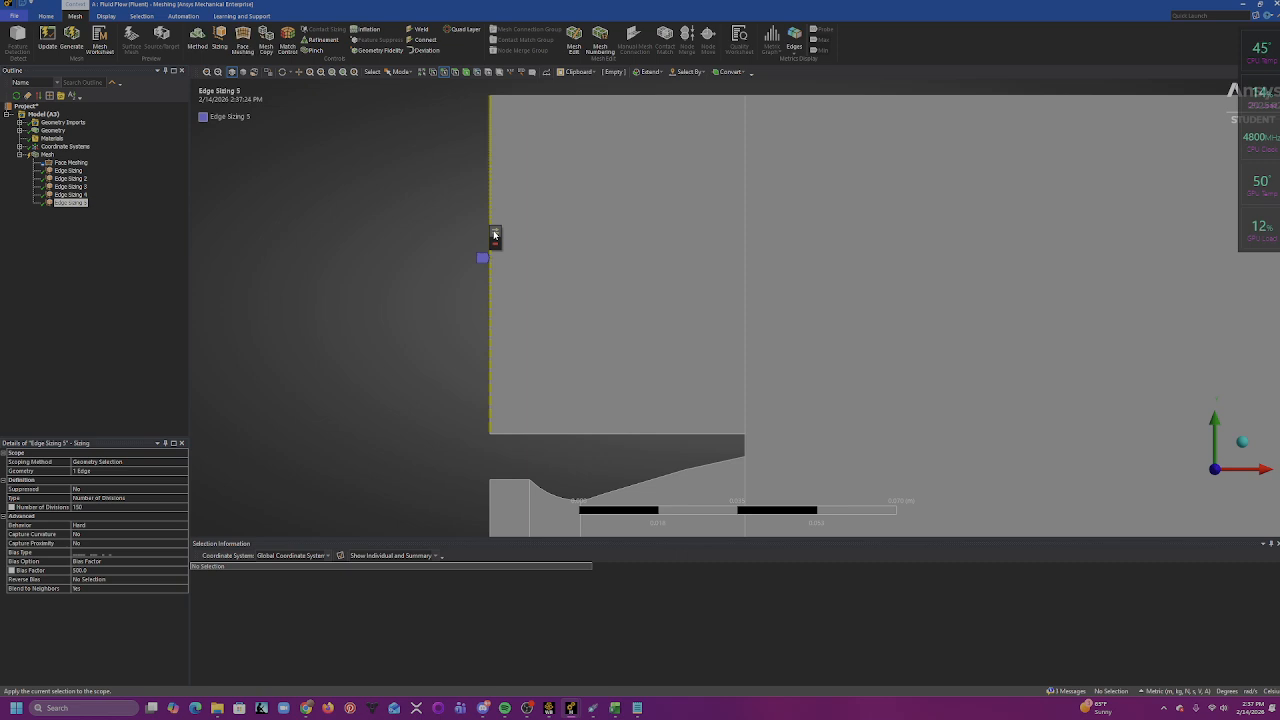
- Reapply the upper block's upstream vertical edge as the only geometry of the fifth edge sizing
left_click(116, 472)
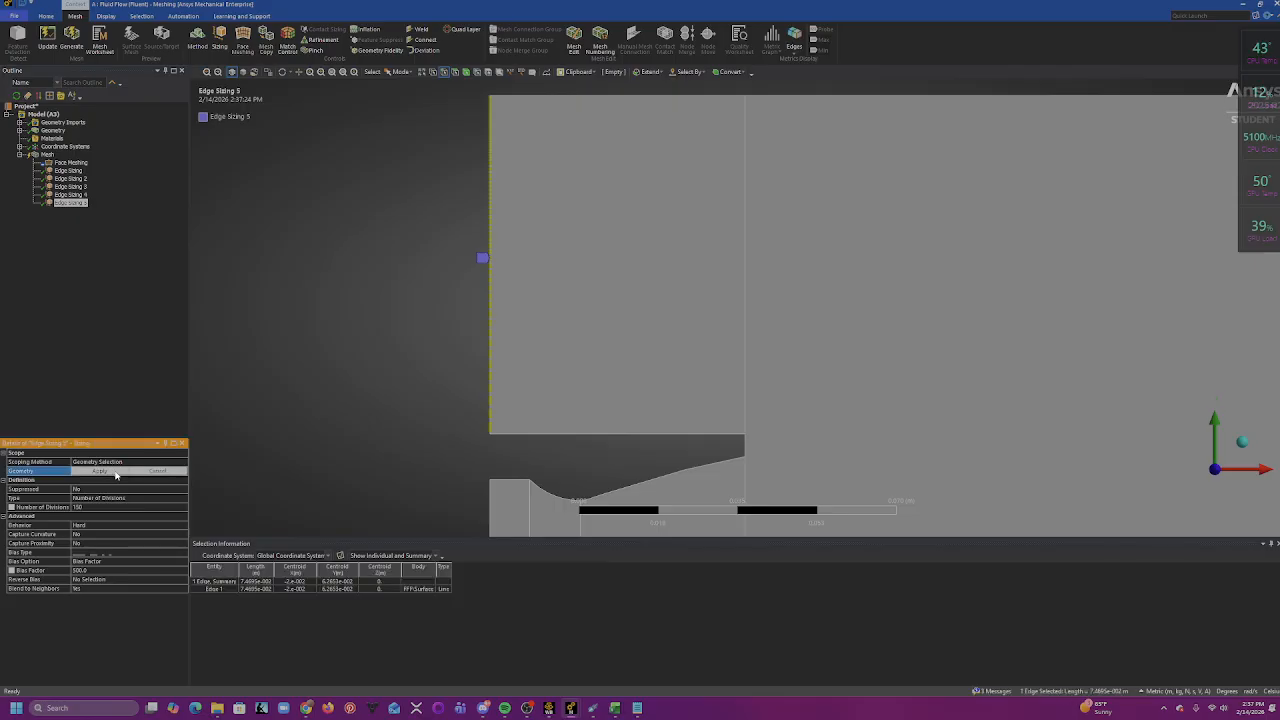
right_click(492, 350)
left_click(498, 347)
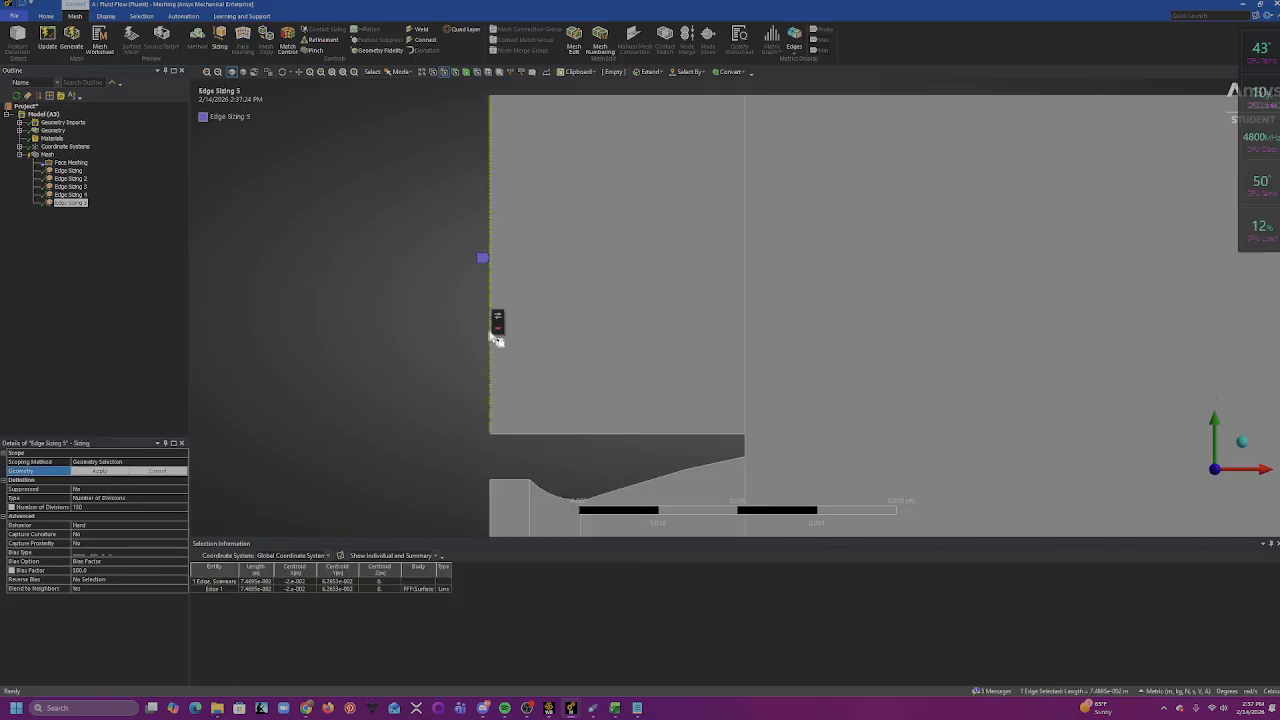
left_click(496, 302)
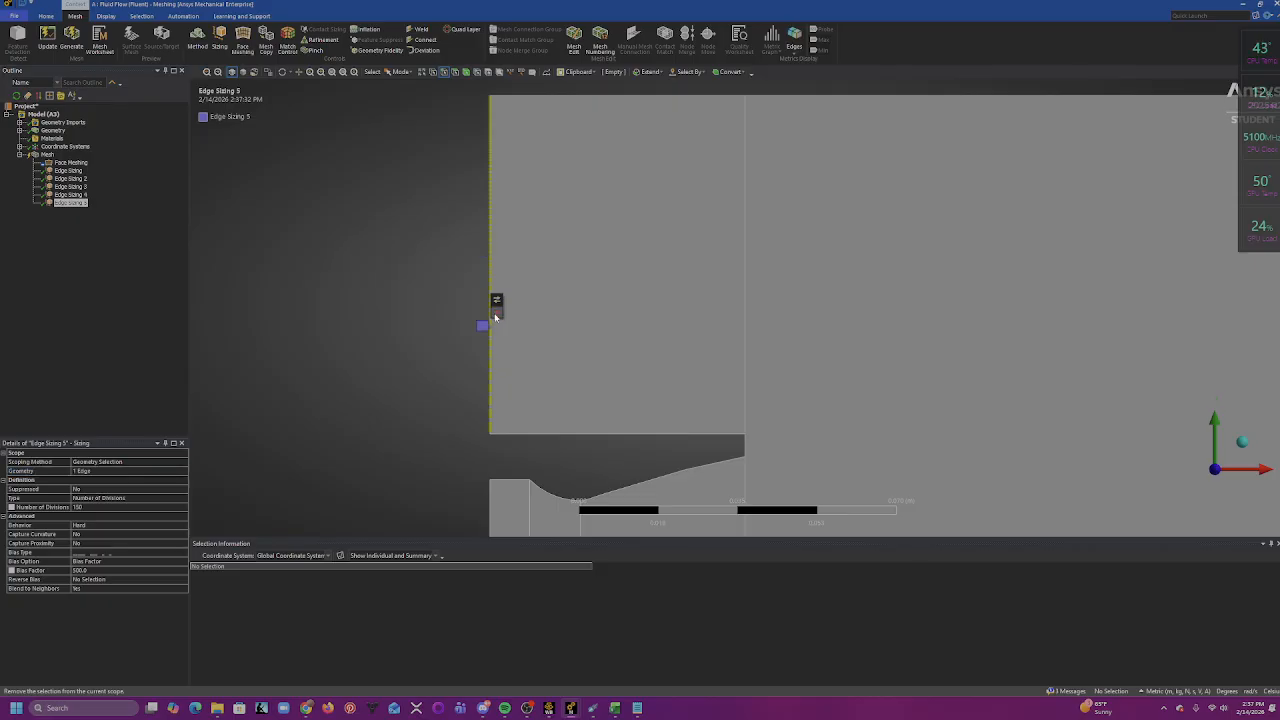
right_click(500, 320)
left_click(520, 303)
left_click(144, 462)
left_click(146, 472)
left_click(125, 472)
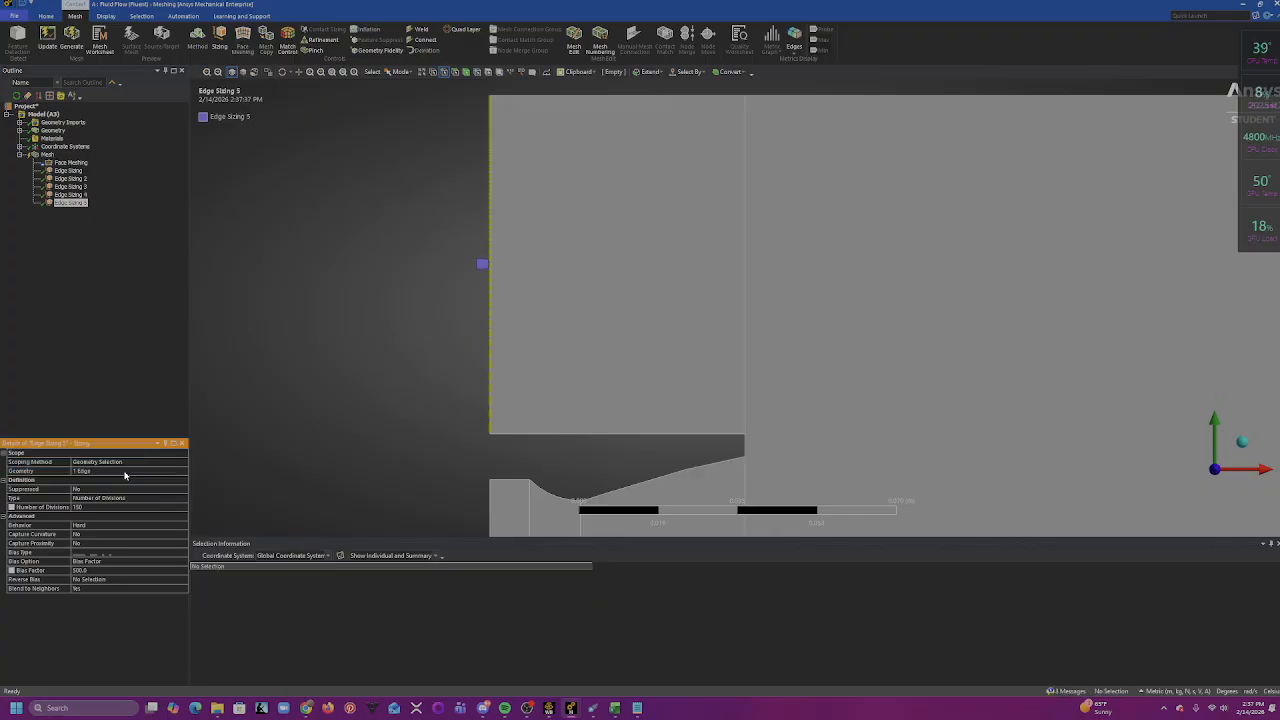
- Scope the fifth edge sizing to only the downstream vertical edge of the block above the nozzle
left_click(745, 348)
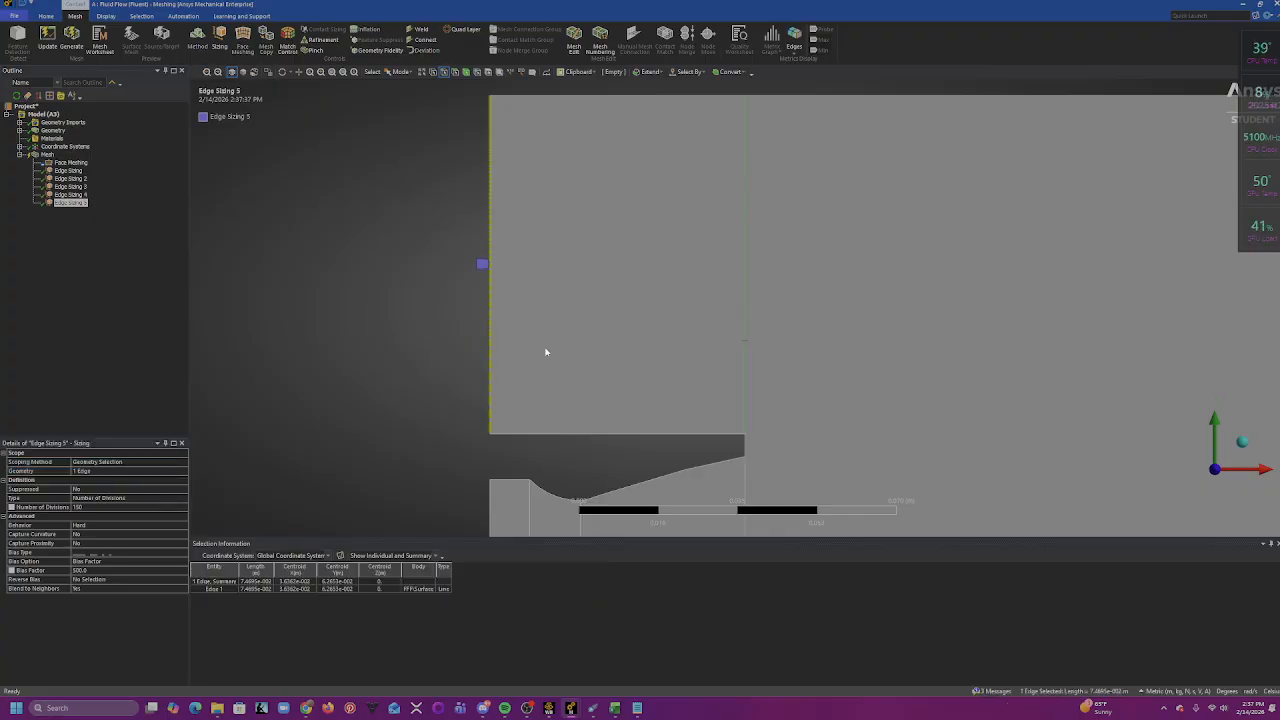
left_click(115, 472)
left_click(115, 472)
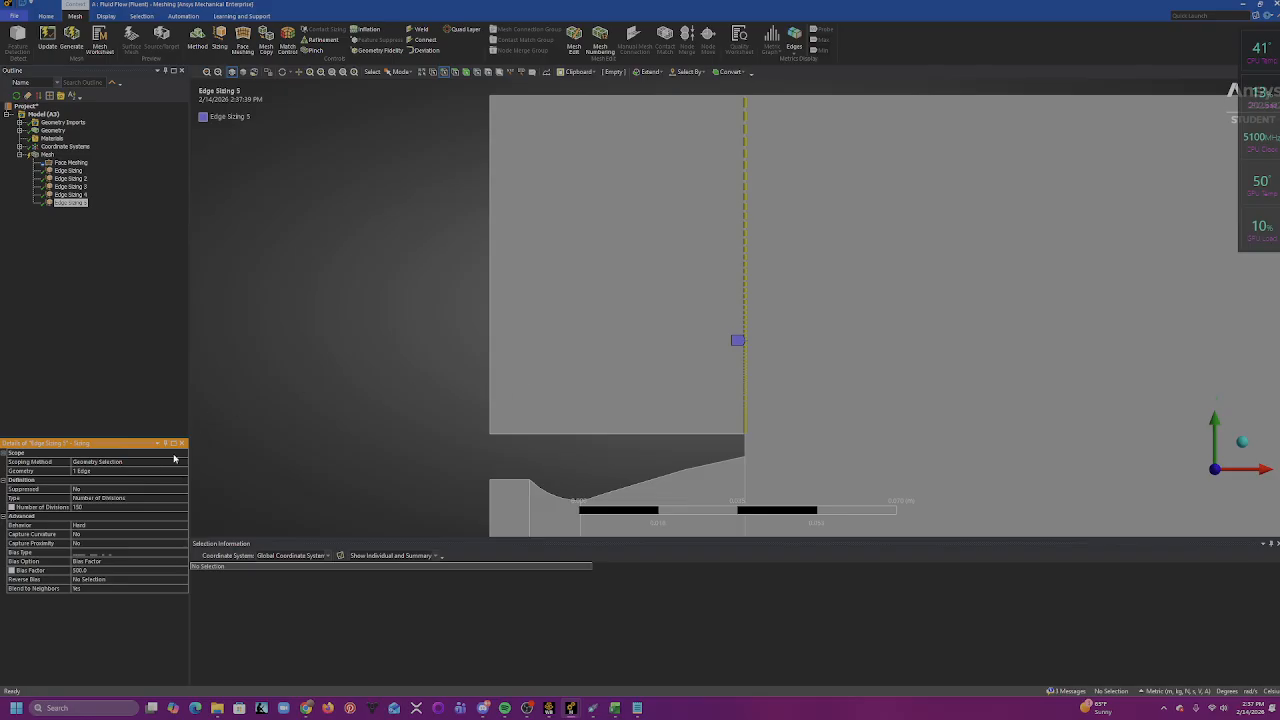
- Rescope the fifth edge sizing to both the upstream and downstream vertical edges of the block above the nozzle
left_click(149, 470)
left_click(490, 363)
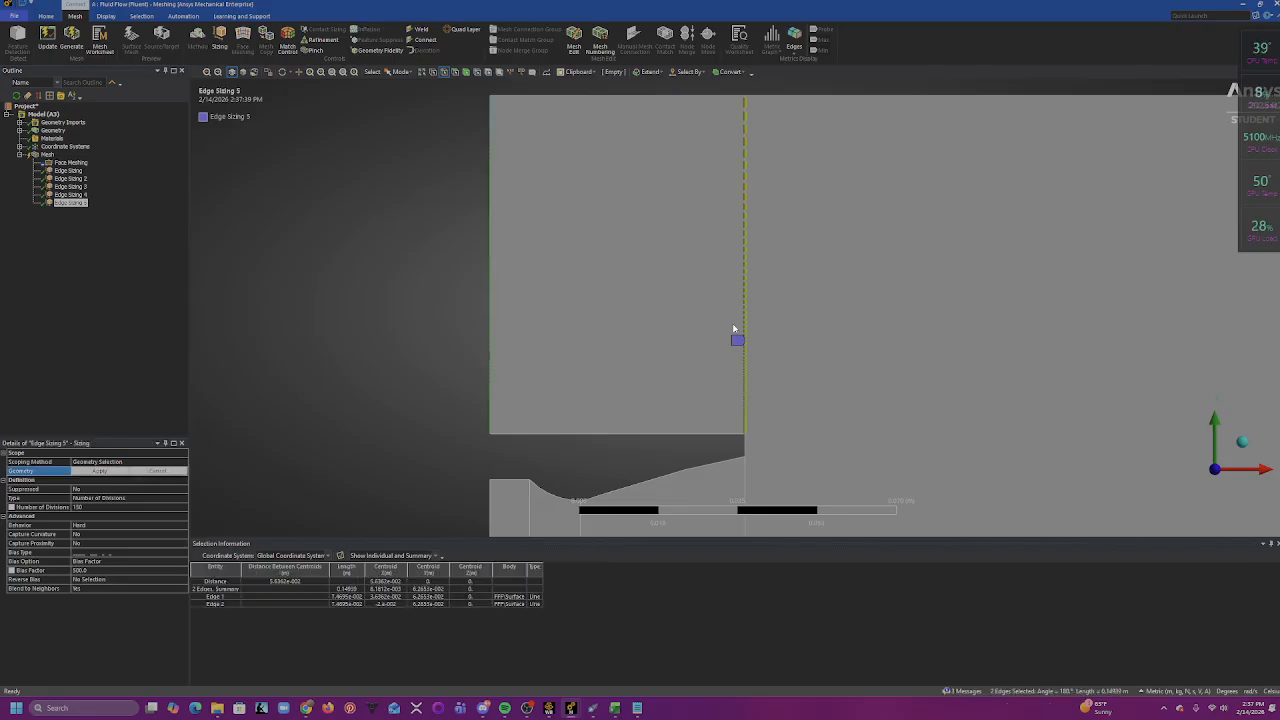
left_click(745, 339, "ctrl")
left_click(105, 473)
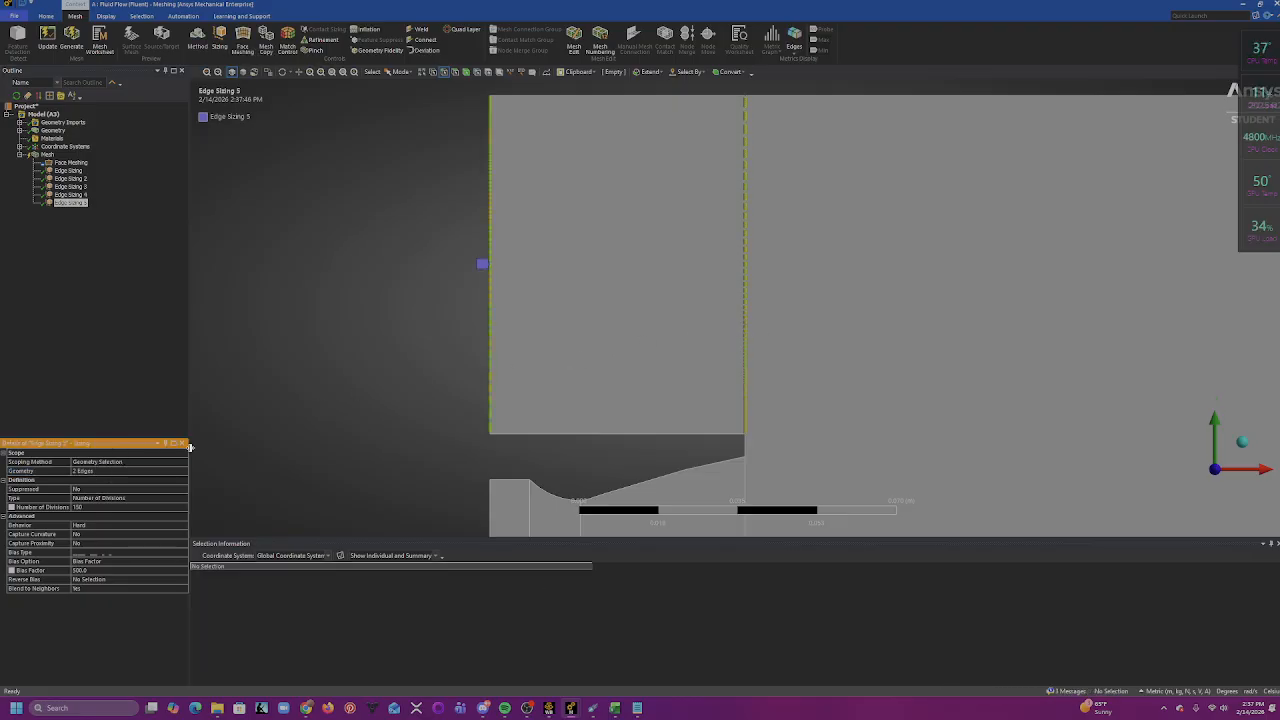
- Reverse the bias of the fifth edge sizing on the upper block's upstream vertical edge
left_click(95, 580)
left_click(491, 340)
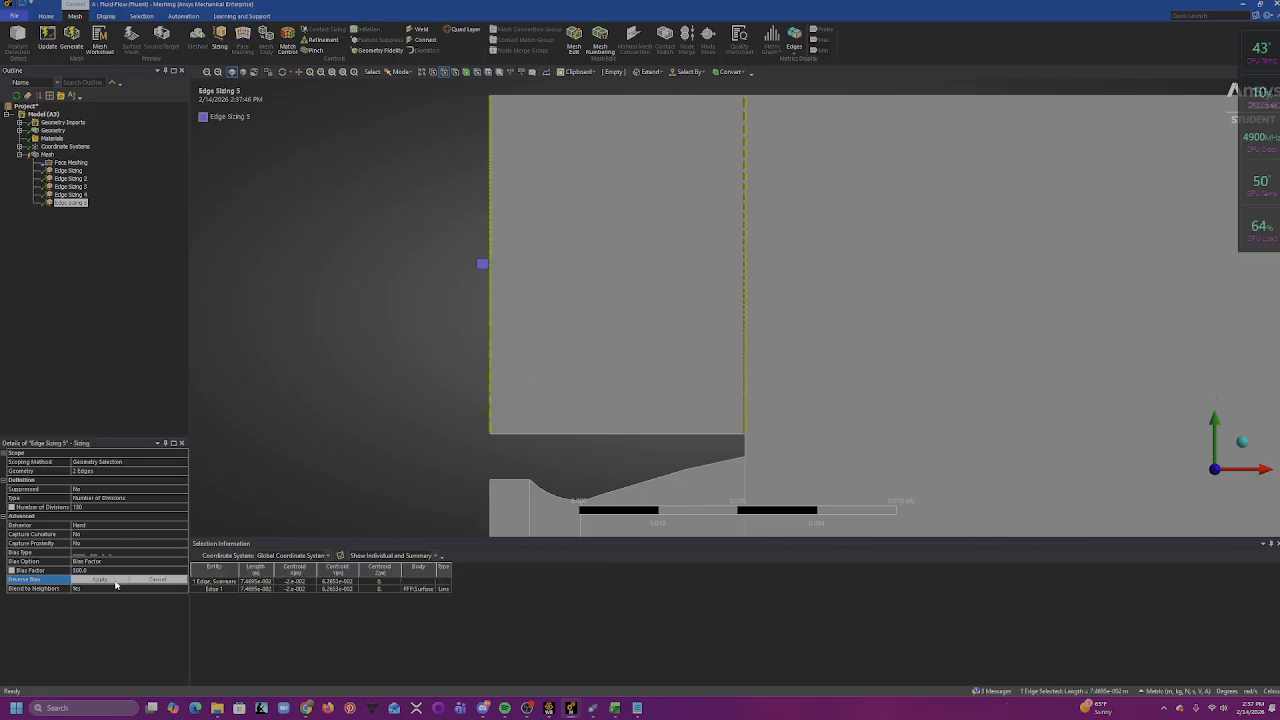
left_click(113, 580)
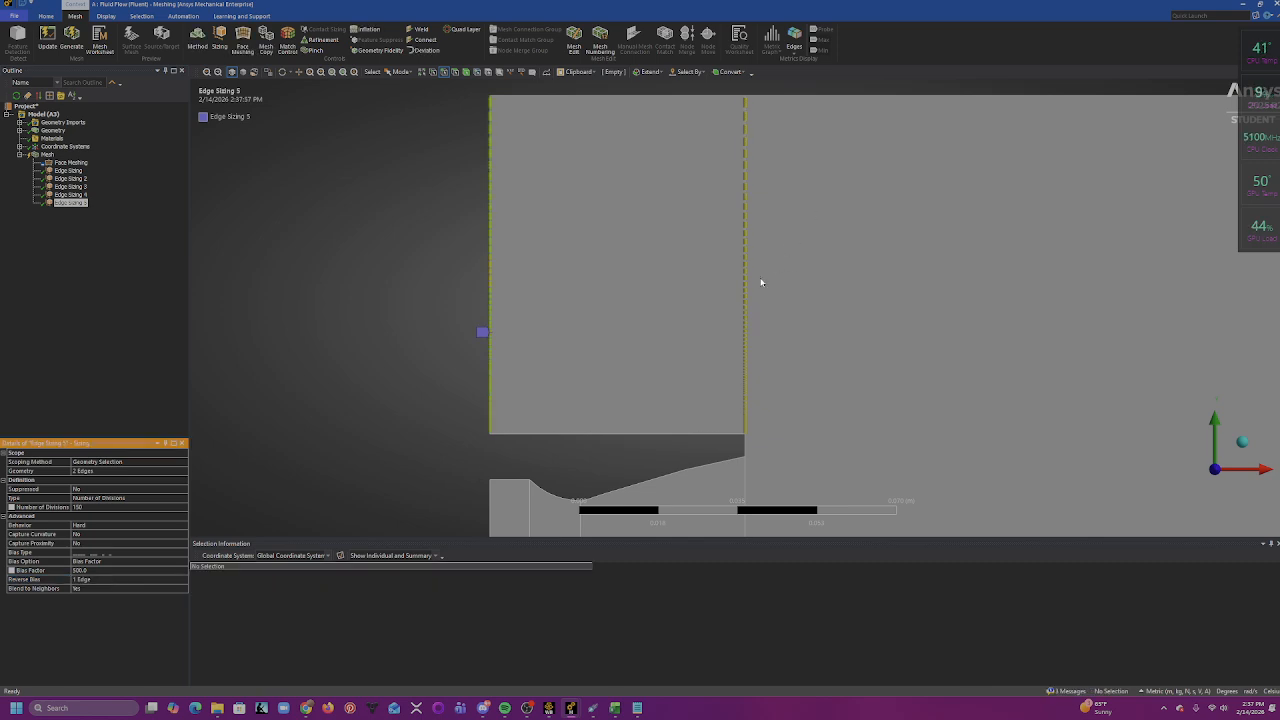
- Examine the bias direction and division spacing along both vertical edges of the upper block
scroll(623, 397, "up", 4)
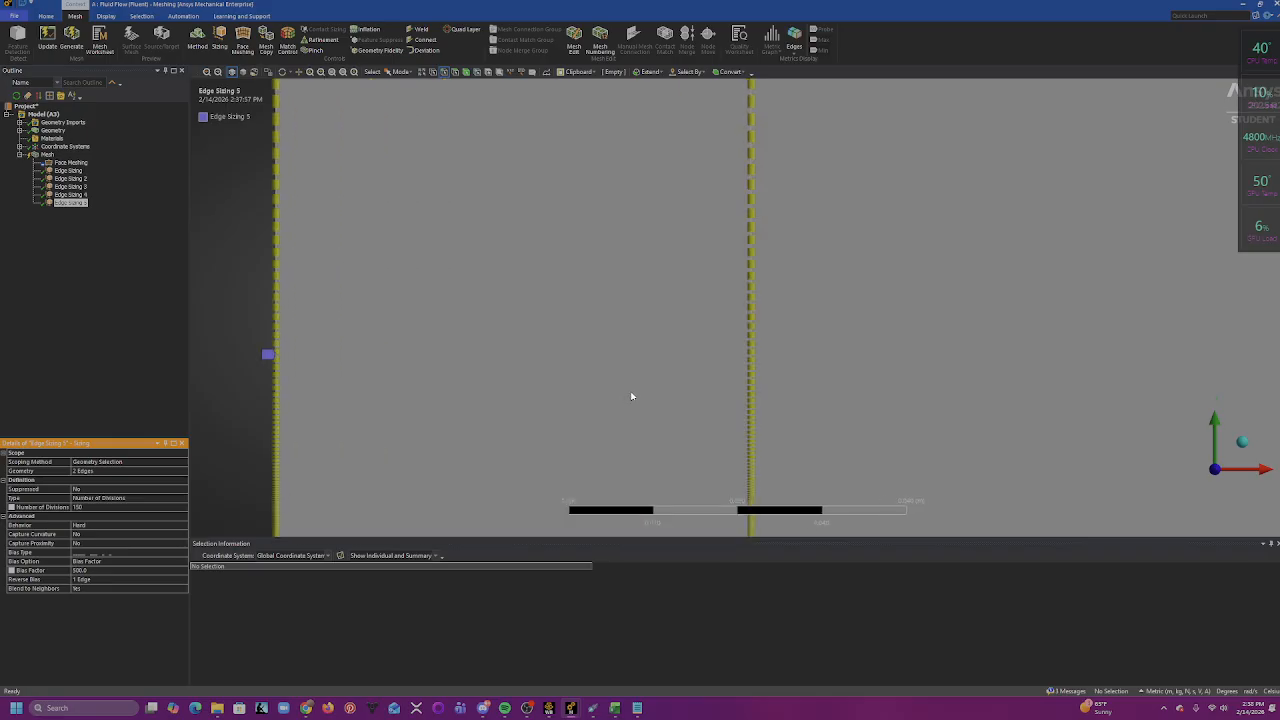
middle_click_drag(704, 362, 1023, 234, "ctrl")
scroll(660, 390, "up", 6)
middle_click_drag(639, 332, 662, 150, "ctrl")
scroll(416, 312, "up", 2)
scroll(416, 312, "up", 2)
middle_click_drag(422, 344, 724, 328, "ctrl")
scroll(450, 363, "up", 4)
scroll(379, 355, "down", 4)
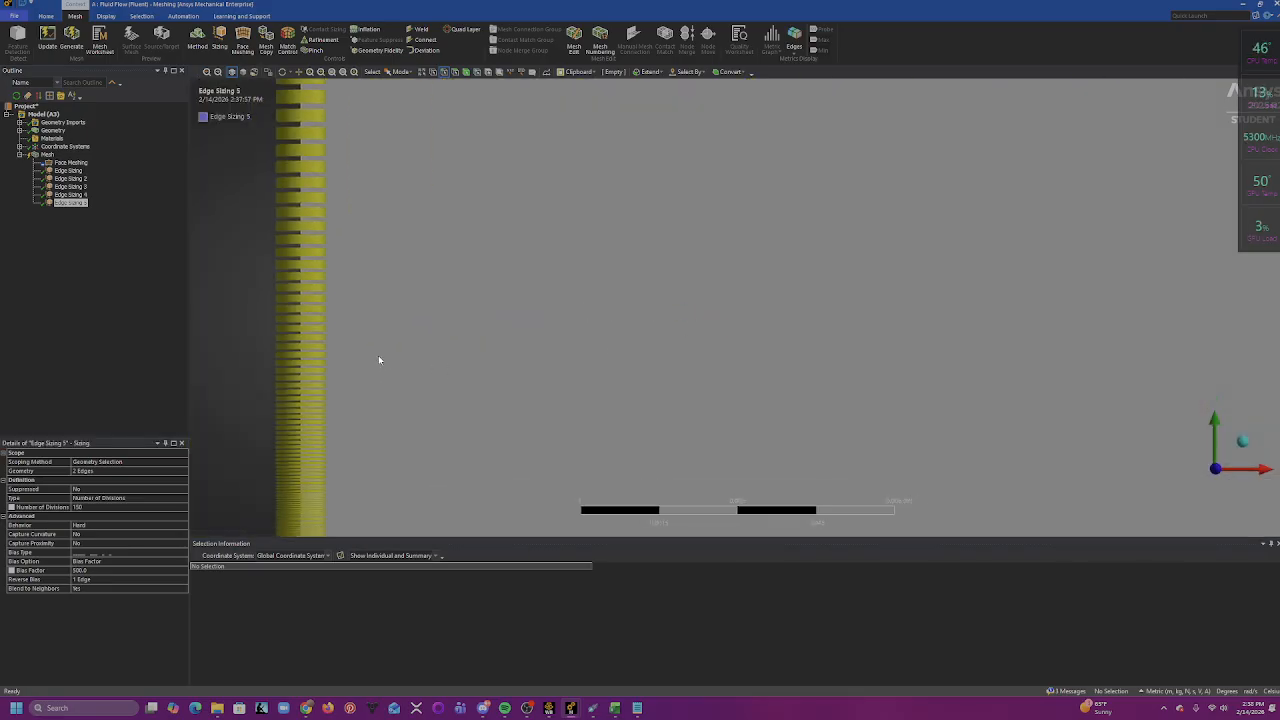
scroll(384, 355, "down", 8)
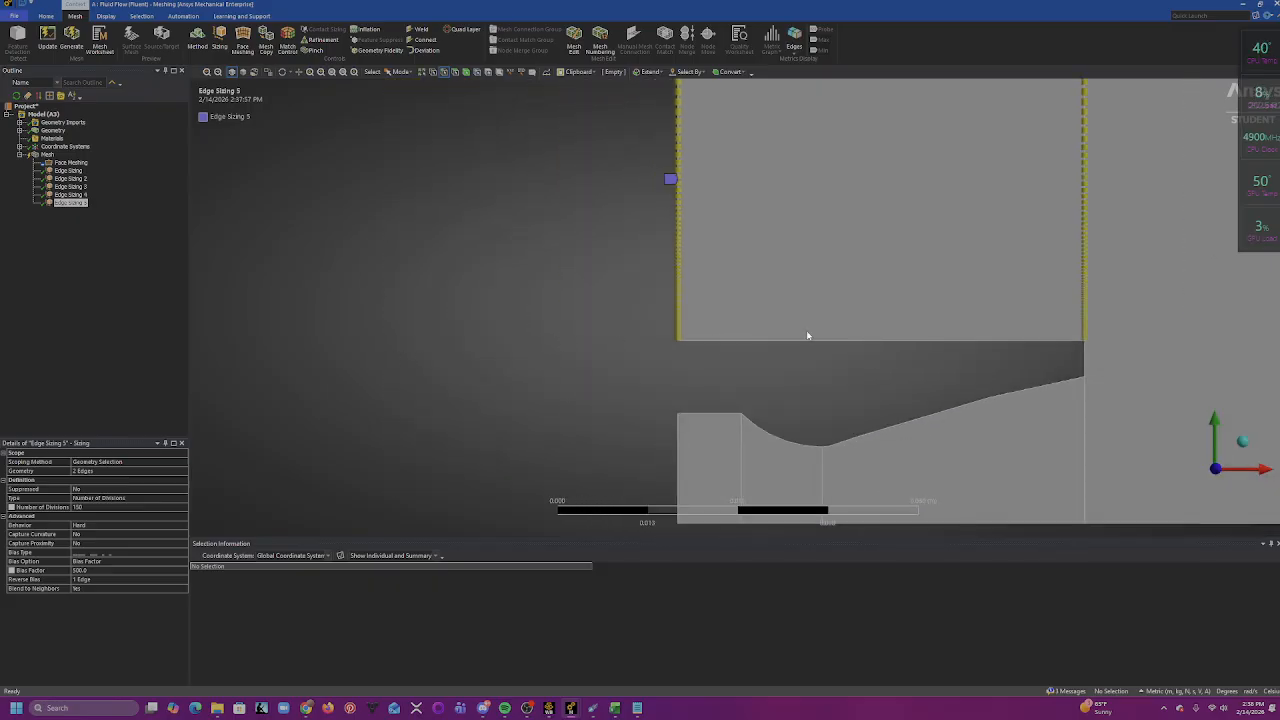
middle_click_drag(808, 334, 534, 358, "ctrl")
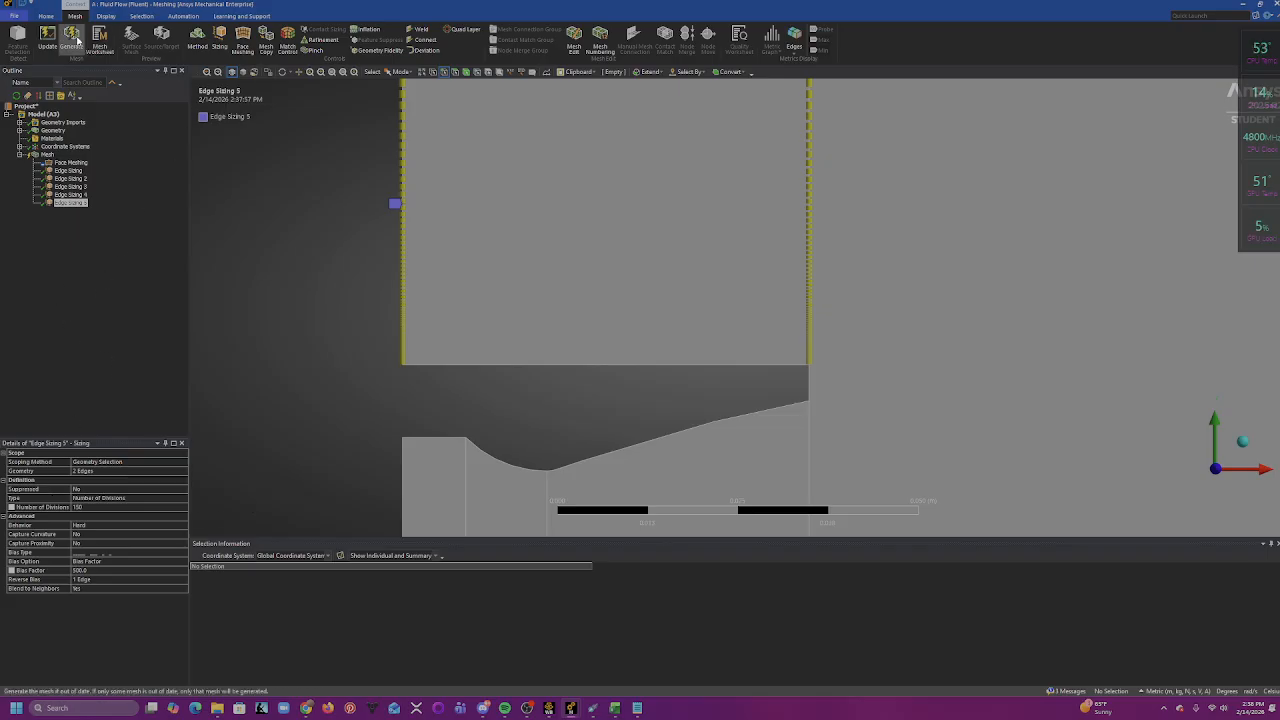
- Generate the mesh and examine the elements in the upper block and the downstream region
left_click(77, 40)
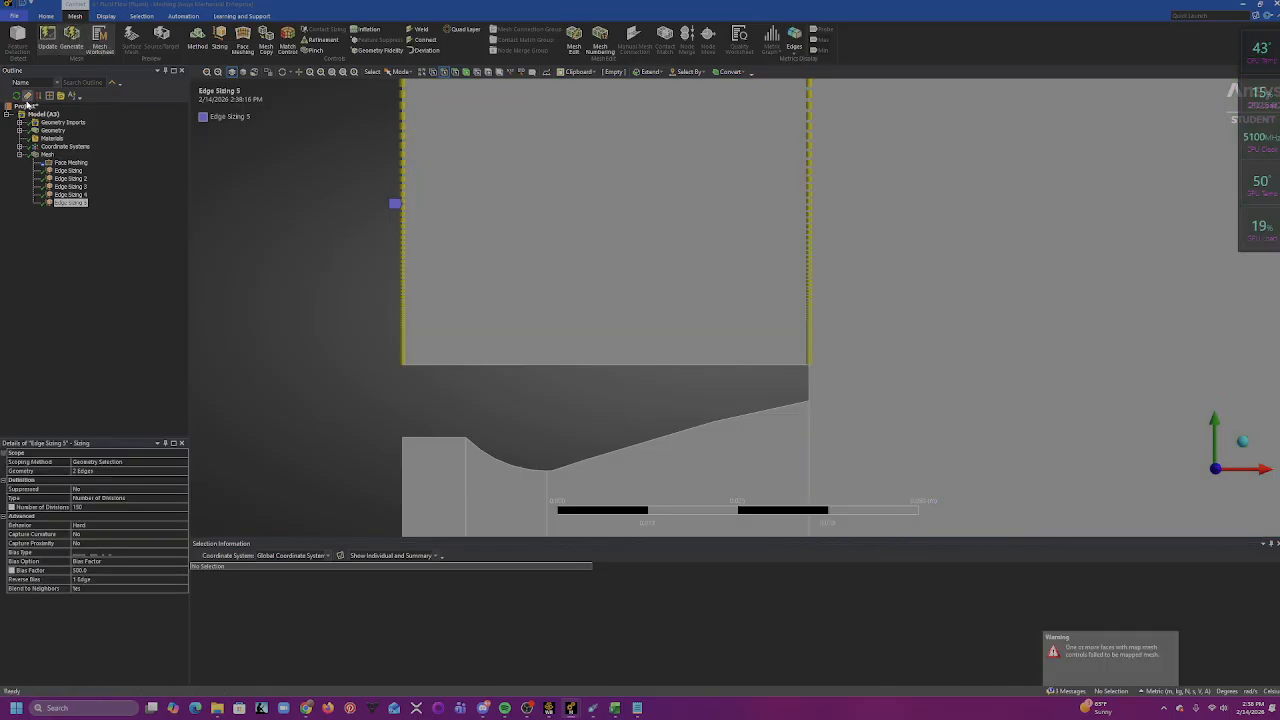
left_click(46, 154)
scroll(775, 170, "down", 5)
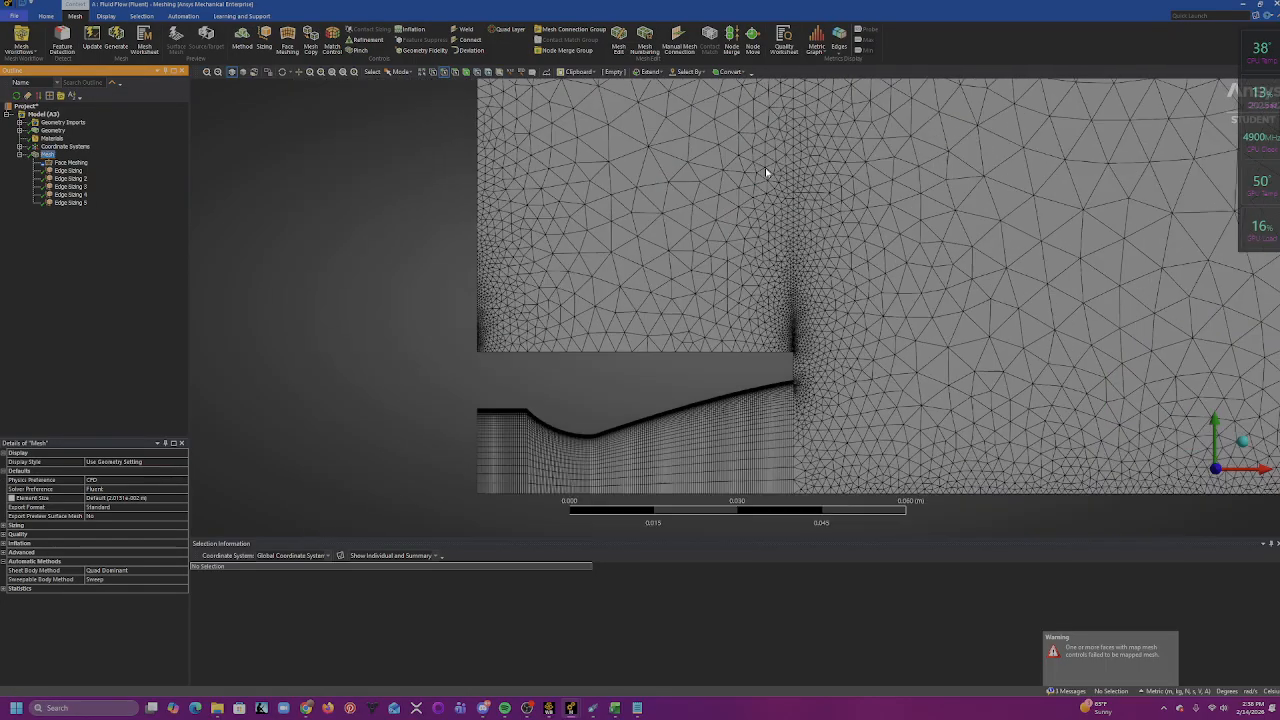
scroll(733, 193, "up", 5)
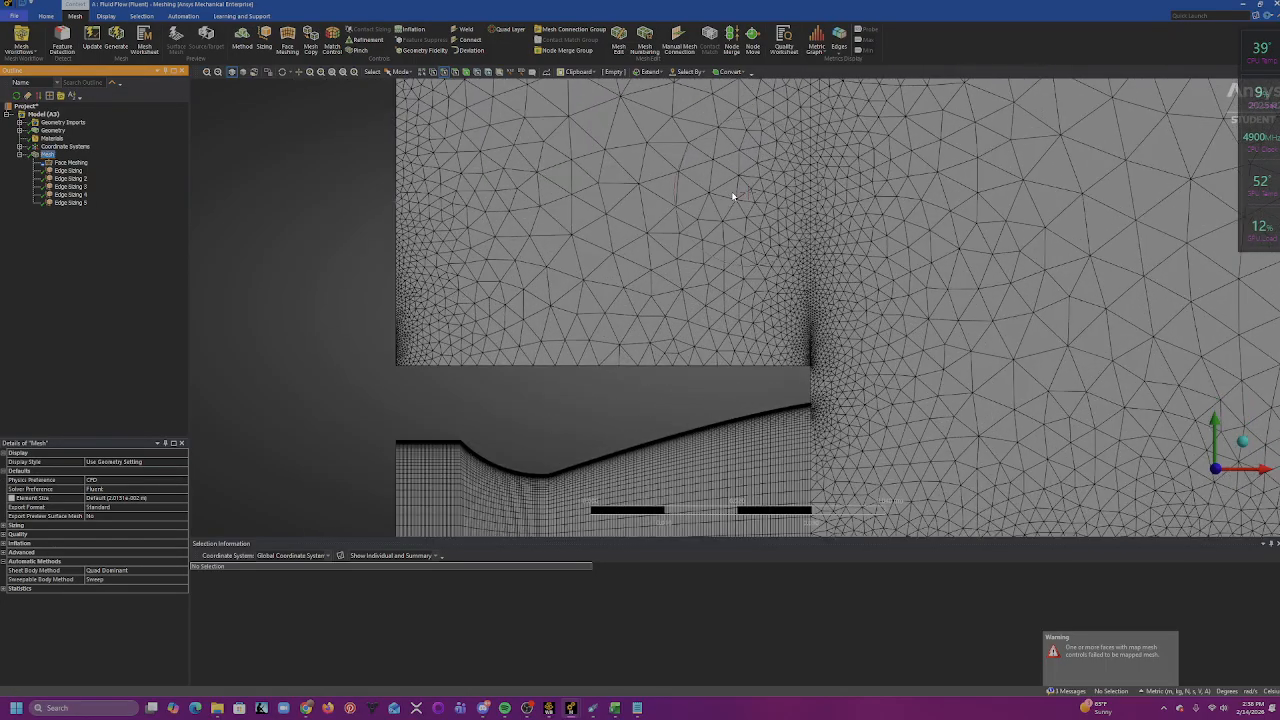
scroll(686, 163, "down", 3)
middle_click_drag(848, 178, 852, 225, "ctrl")
scroll(680, 237, "down", 3)
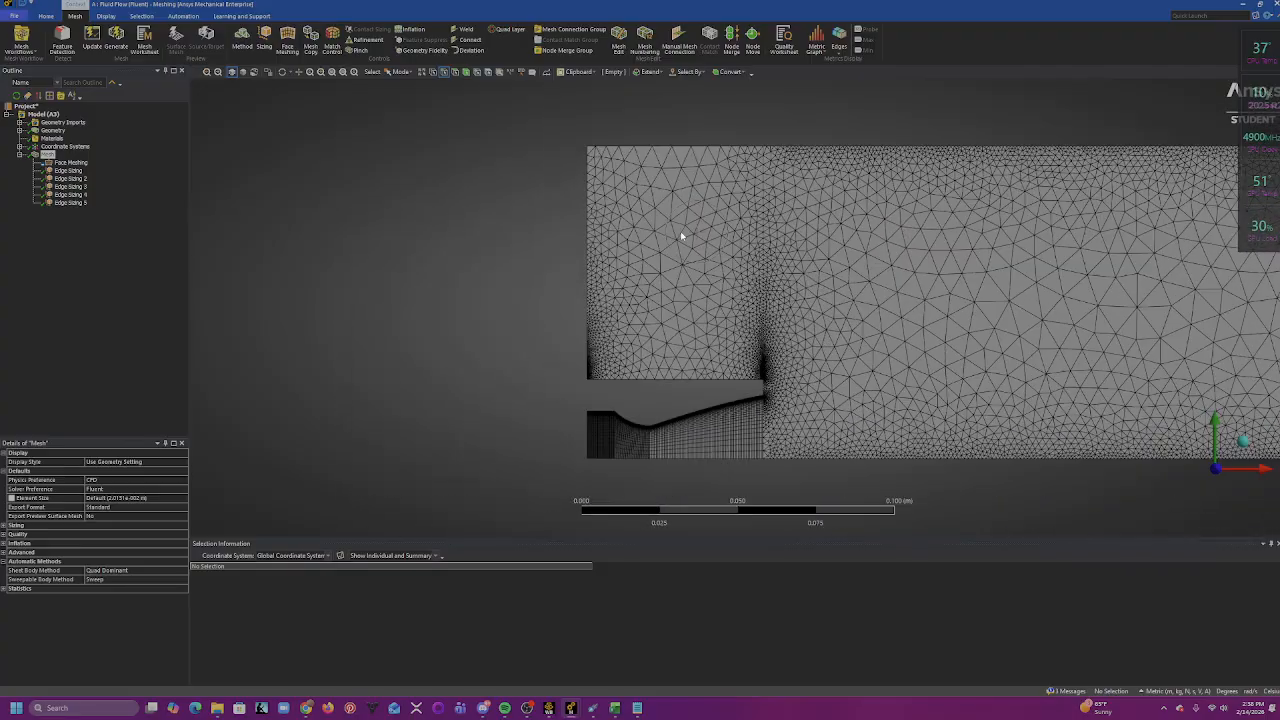
scroll(700, 234, "up", 4)
scroll(690, 230, "down", 3)
- Add an edge sizing on the two horizontal edges of the upper block, with its type set to Number of Divisions
left_click(264, 40)
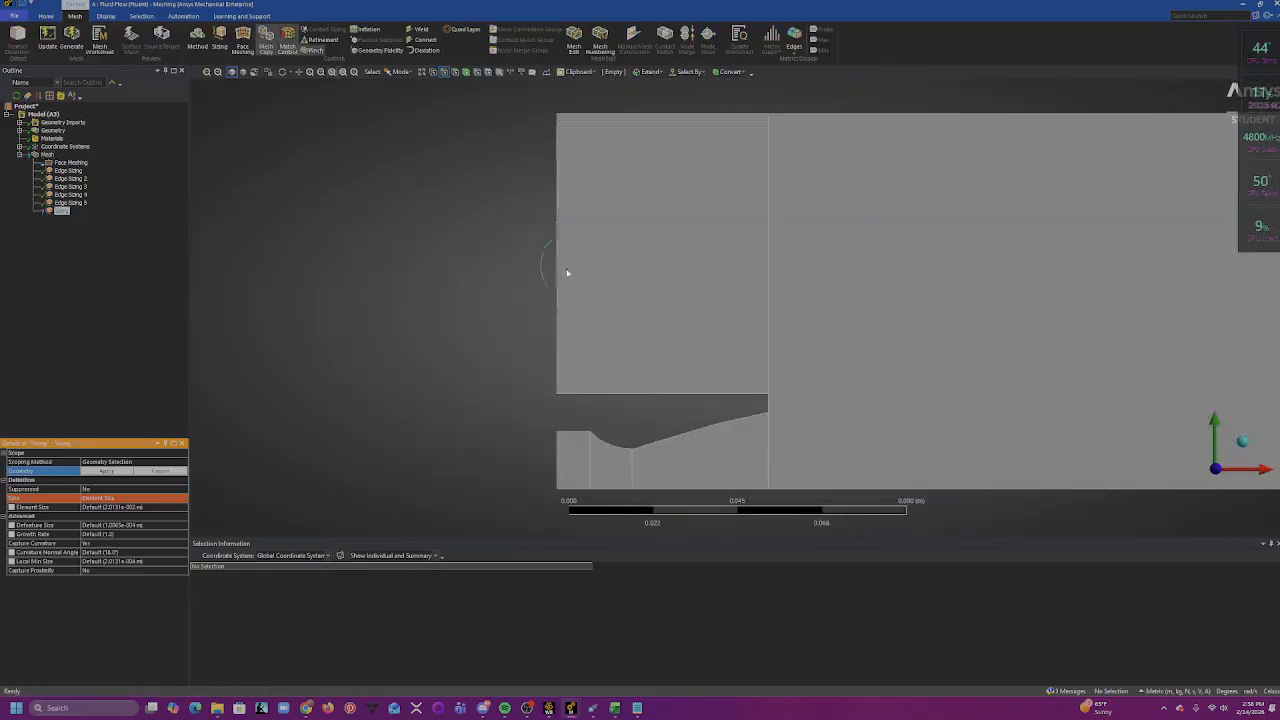
left_click(680, 126, "ctrl")
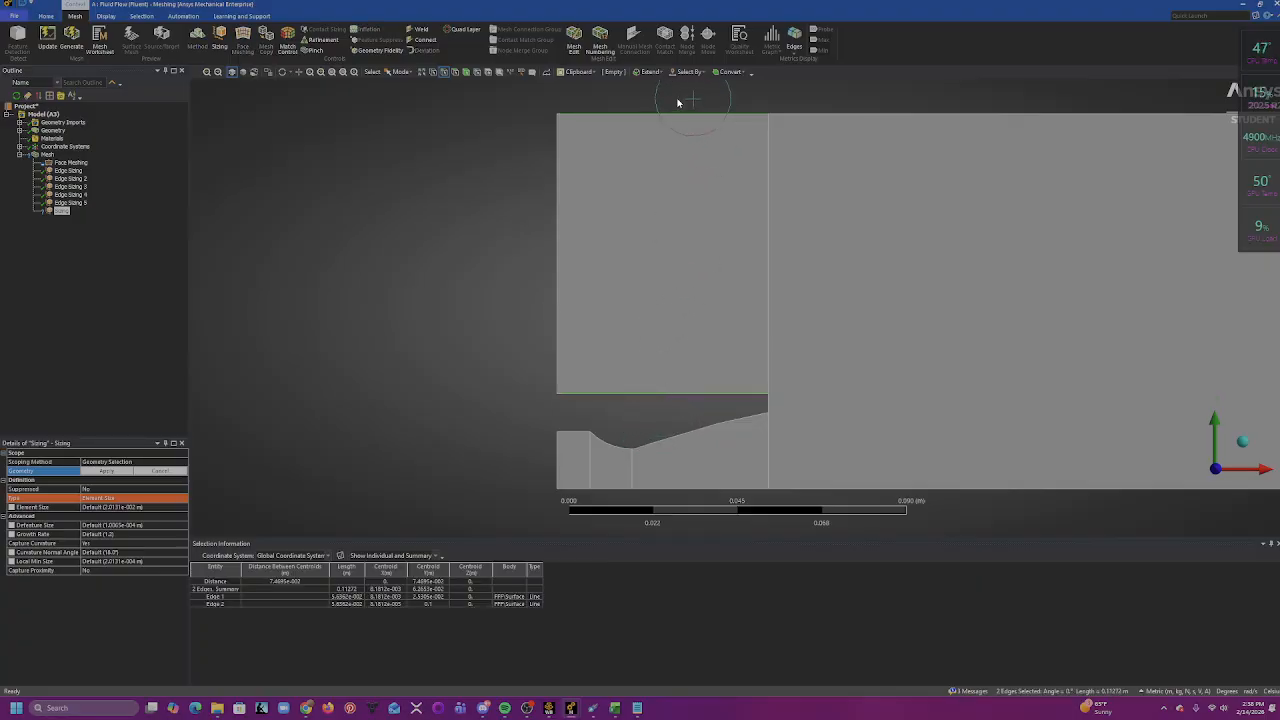
left_click(126, 470)
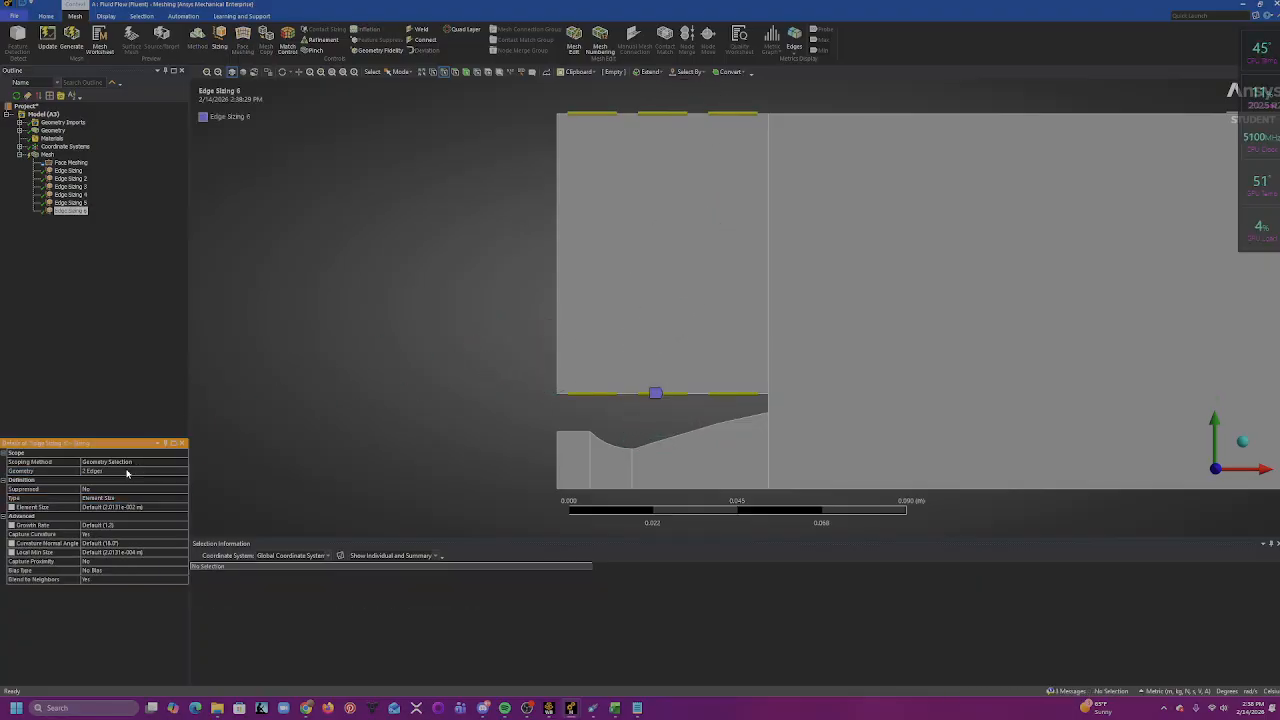
left_click(121, 497)
left_click(182, 499)
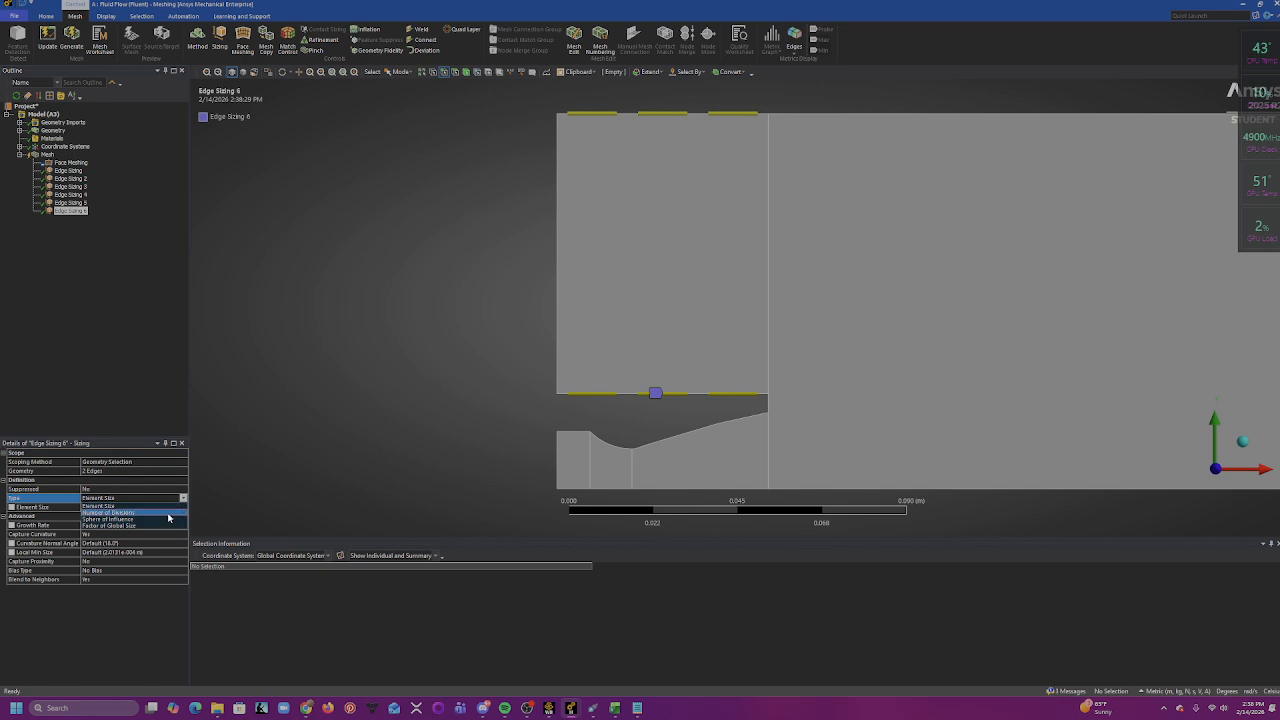
left_click(169, 517)
left_click(108, 508)
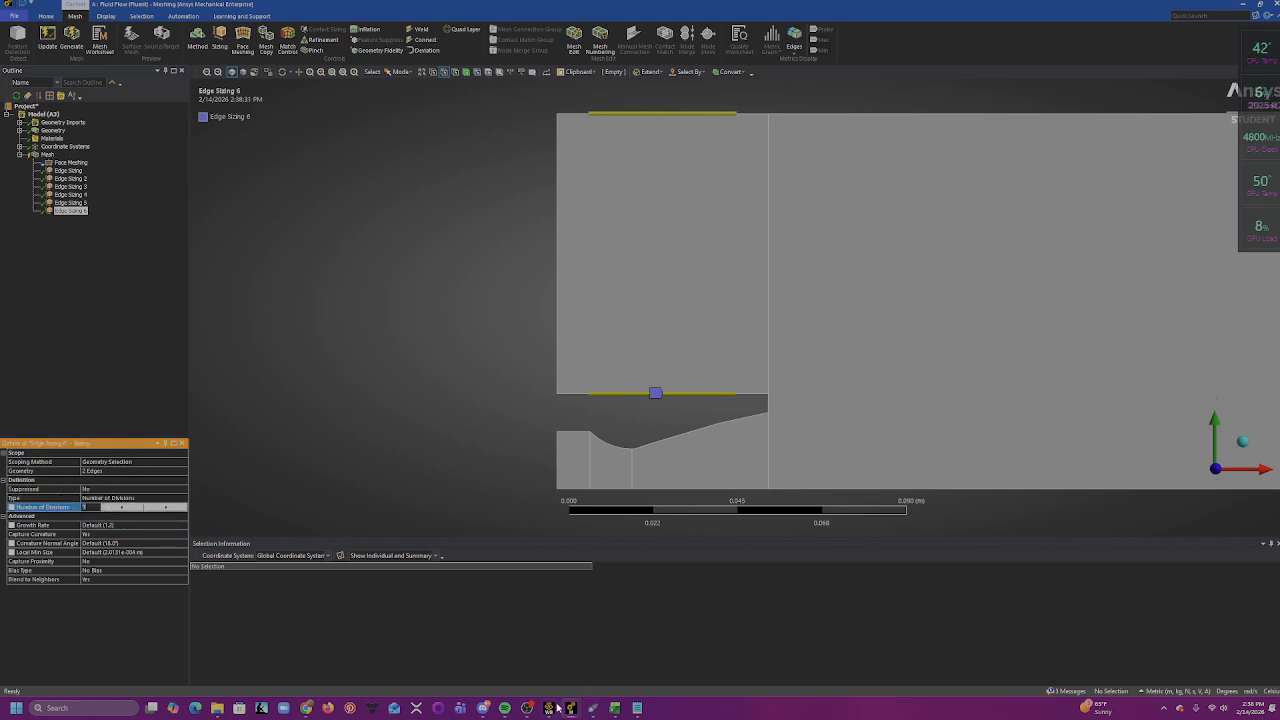
- Check the reference project's edge sizings in its Meshing window for the settings on the upper block's horizontal edges, and return to the air nozzle mesh
mouse_move(573, 708)
left_click(625, 650)
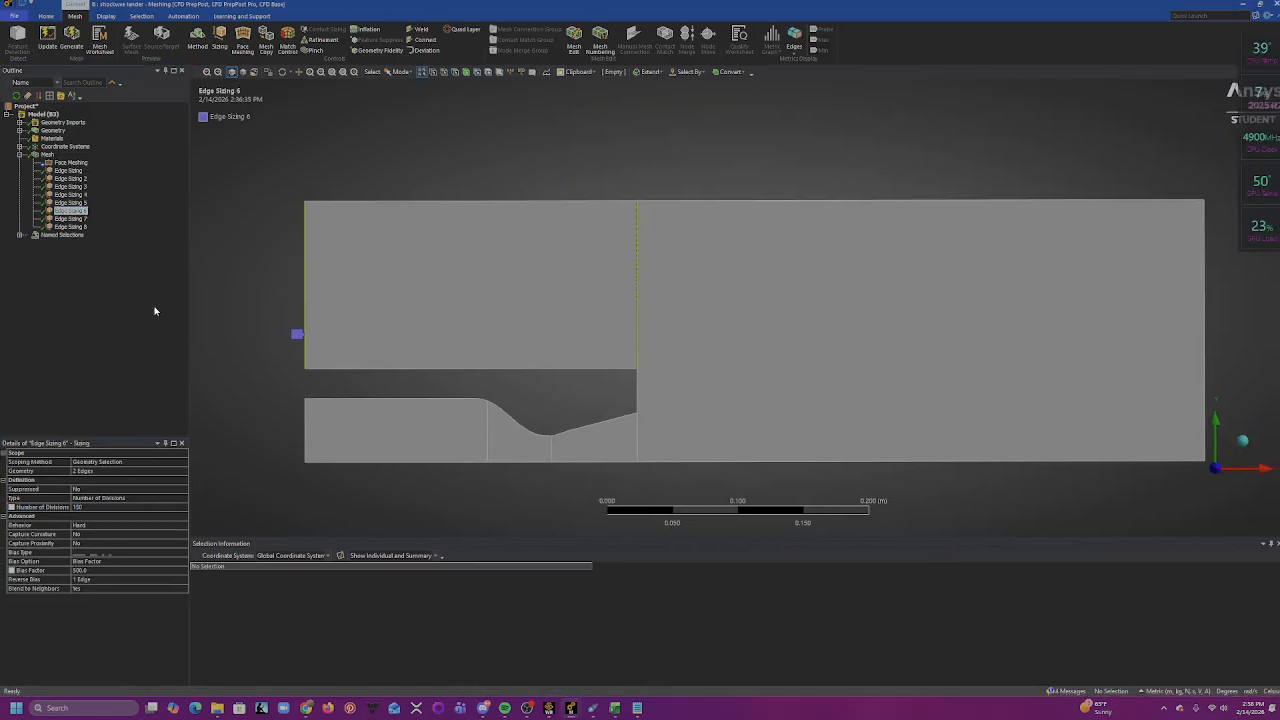
left_click(79, 227)
left_click(78, 219)
left_click(74, 211)
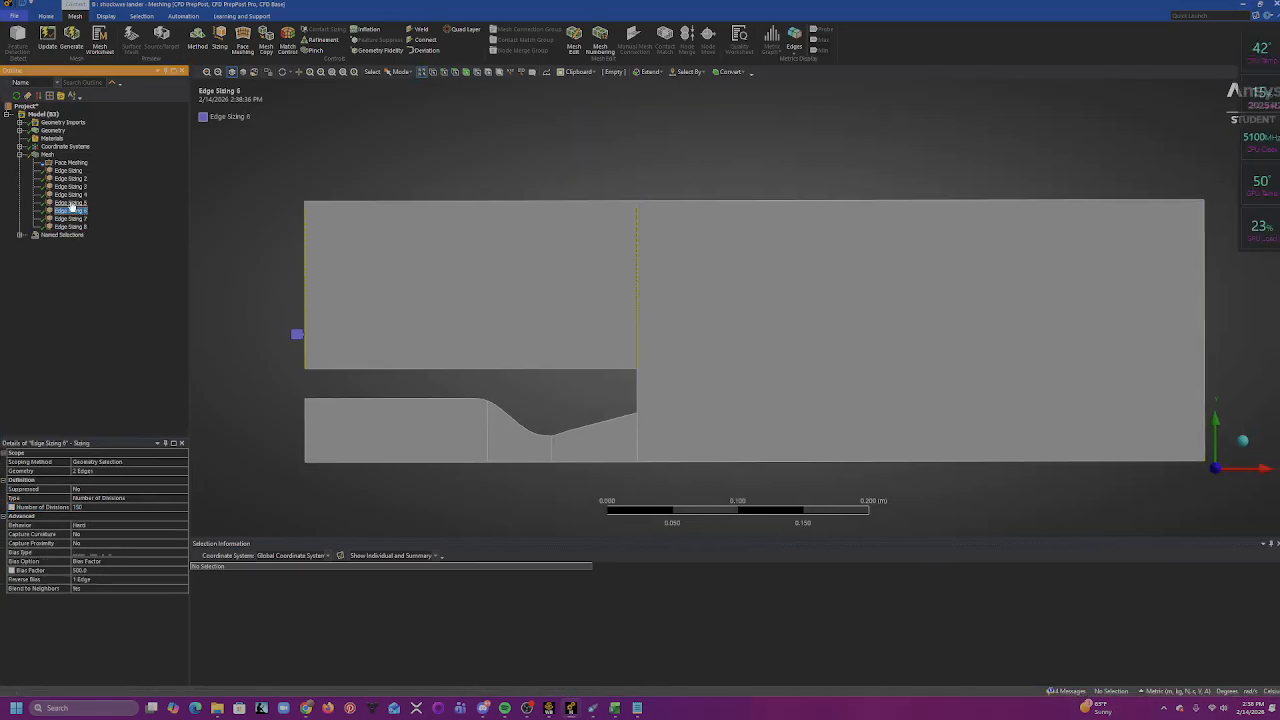
left_click(71, 195)
left_click(71, 204)
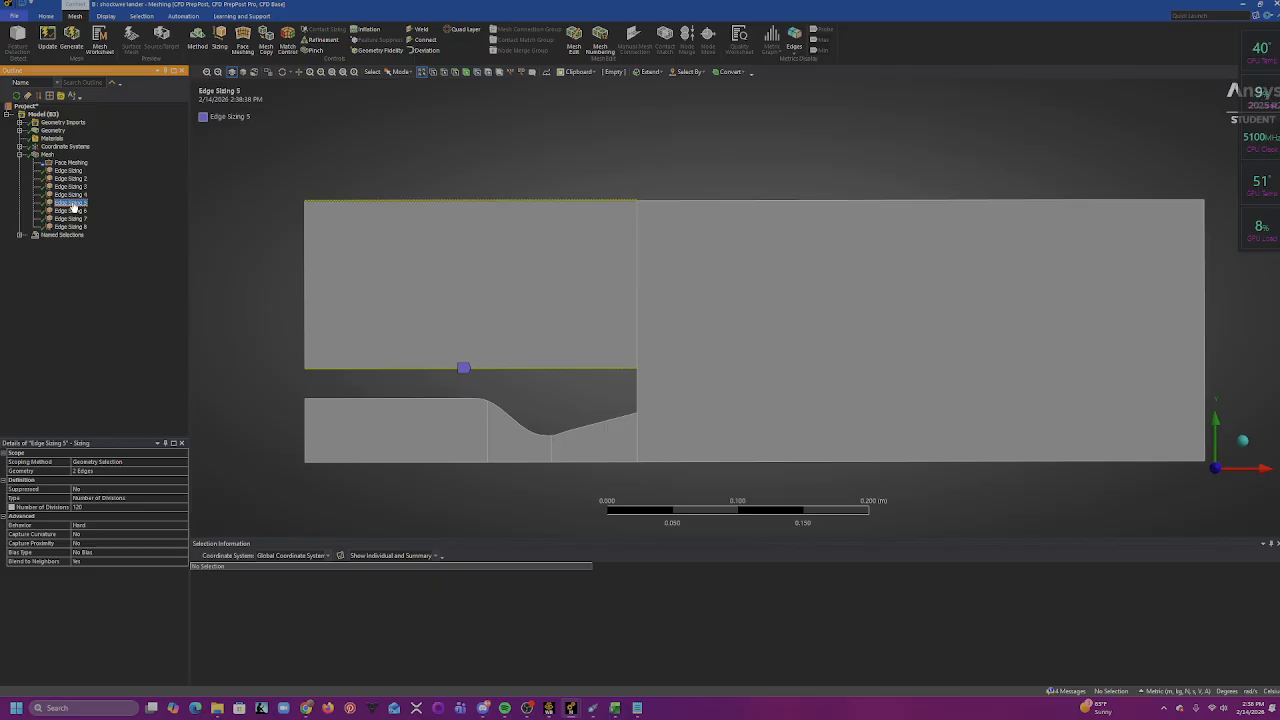
key("alt+Tab")
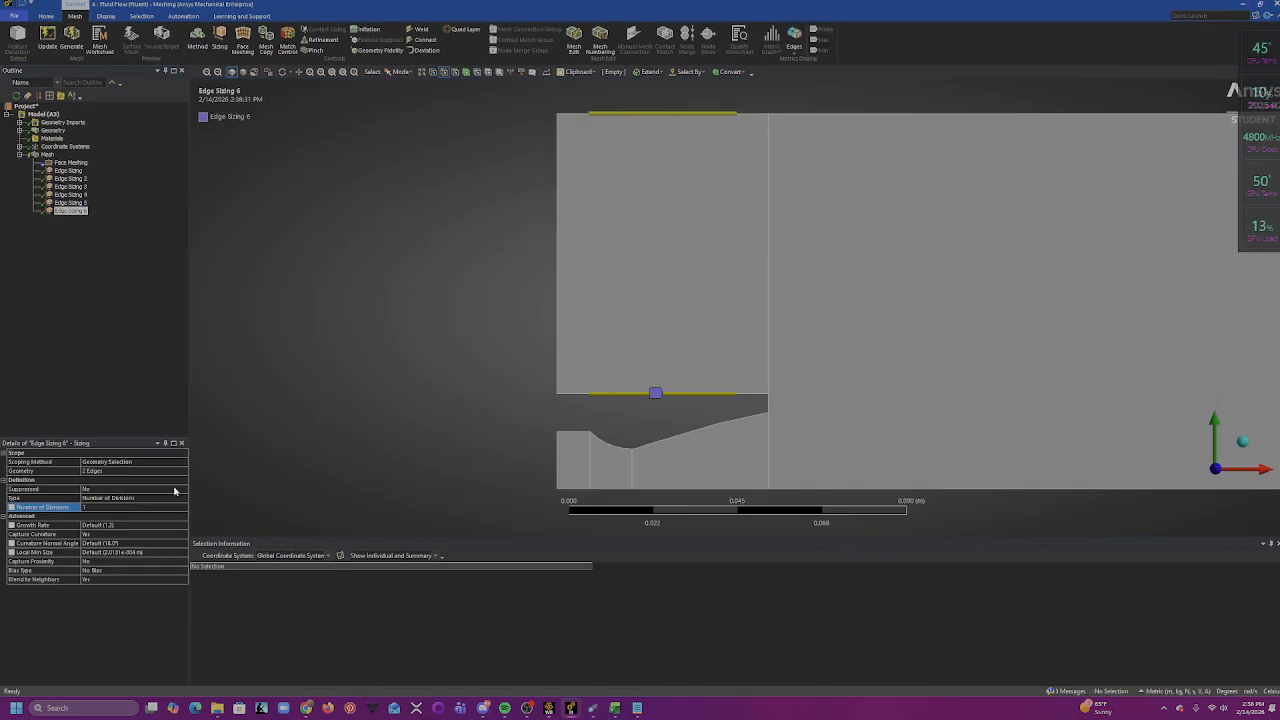
- Set the upper block's horizontal edge sizing to 120 divisions and Capture Curvature to No
left_click(116, 508)
key("Return")
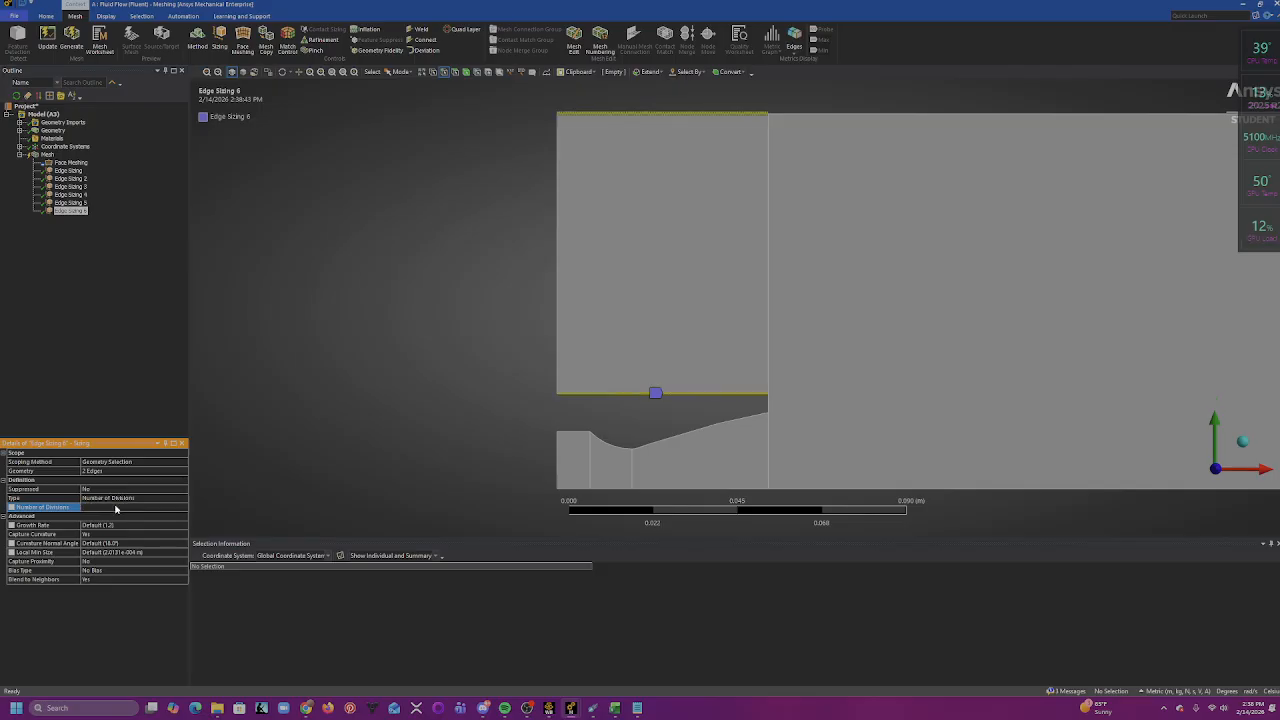
left_click(98, 534)
left_click(183, 535)
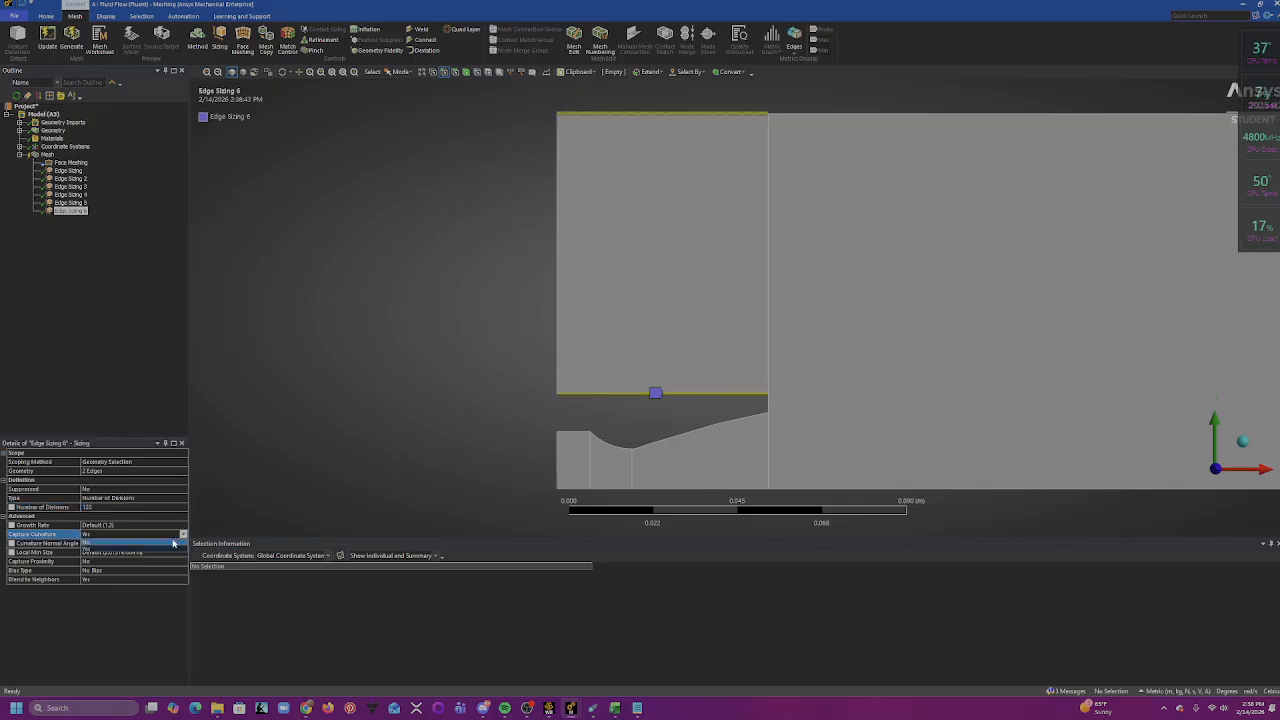
left_click(174, 542)
- Set the behavior of the upper block's horizontal edge sizing to Hard
left_click(160, 525)
left_click(184, 525)
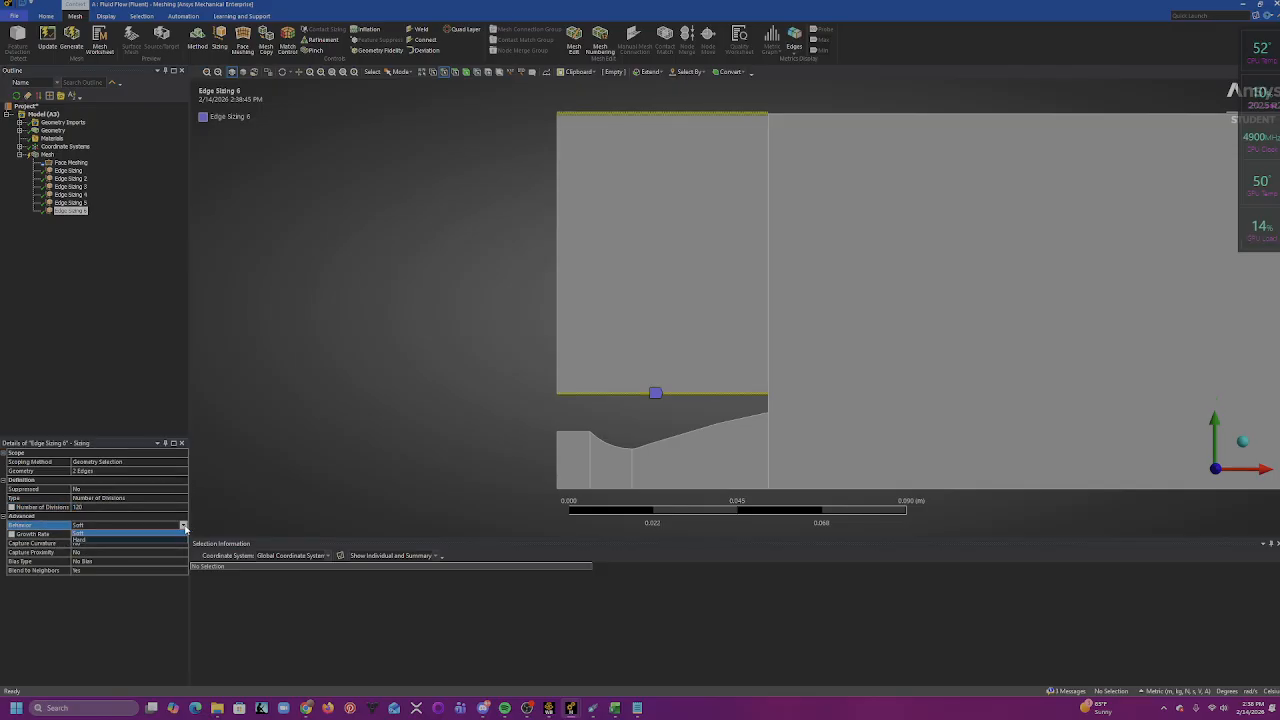
left_click(174, 543)
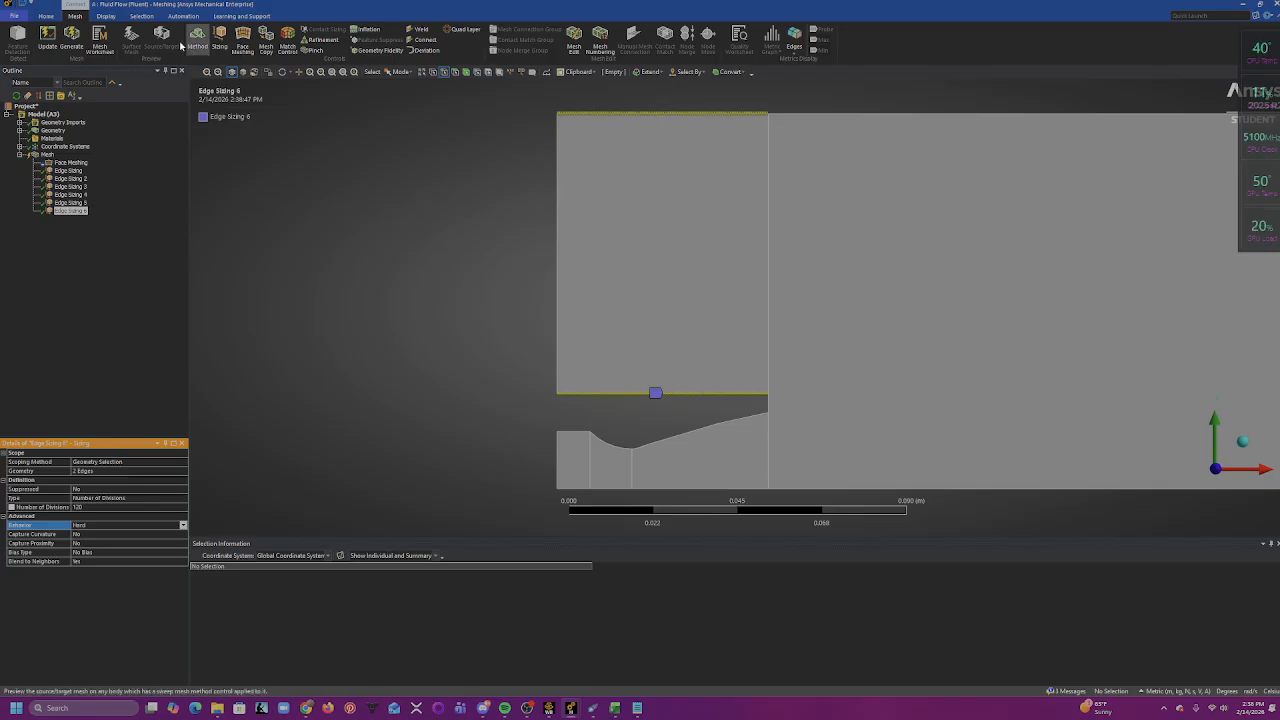
- Regenerate the mesh and examine the upper block's elements near its lower wall and at the downstream interface
left_click(67, 46)
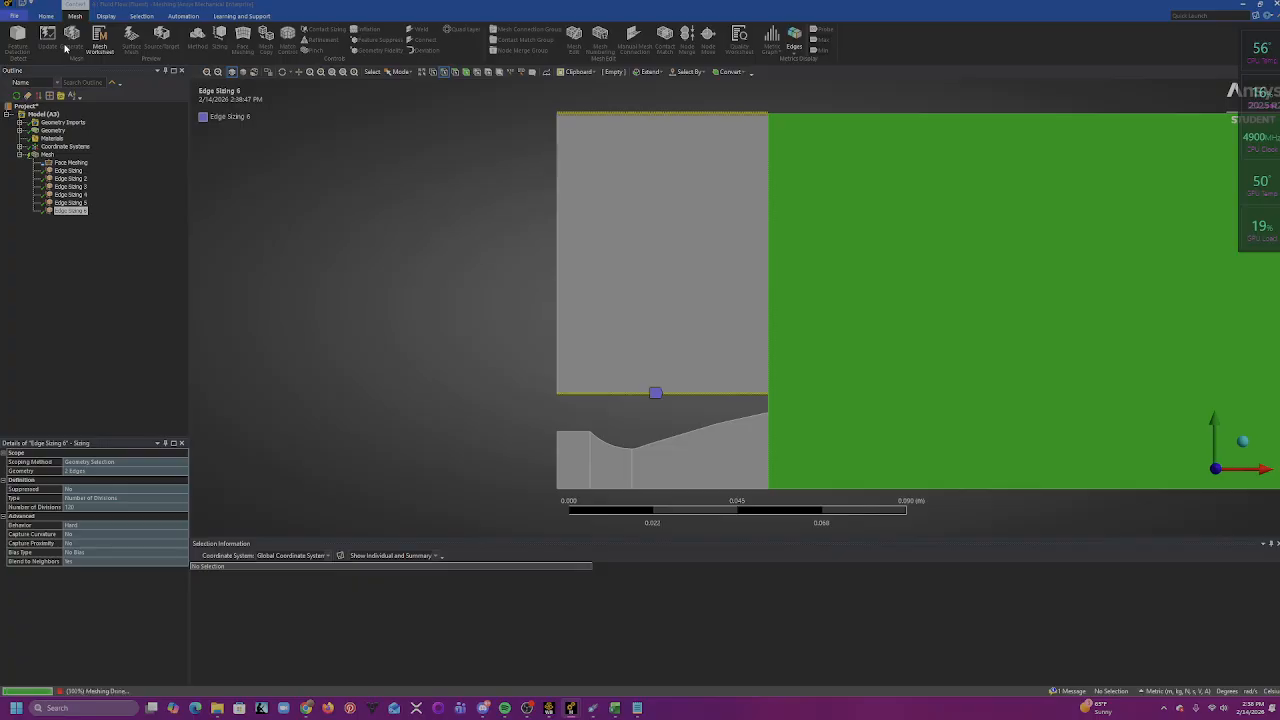
left_click(46, 155)
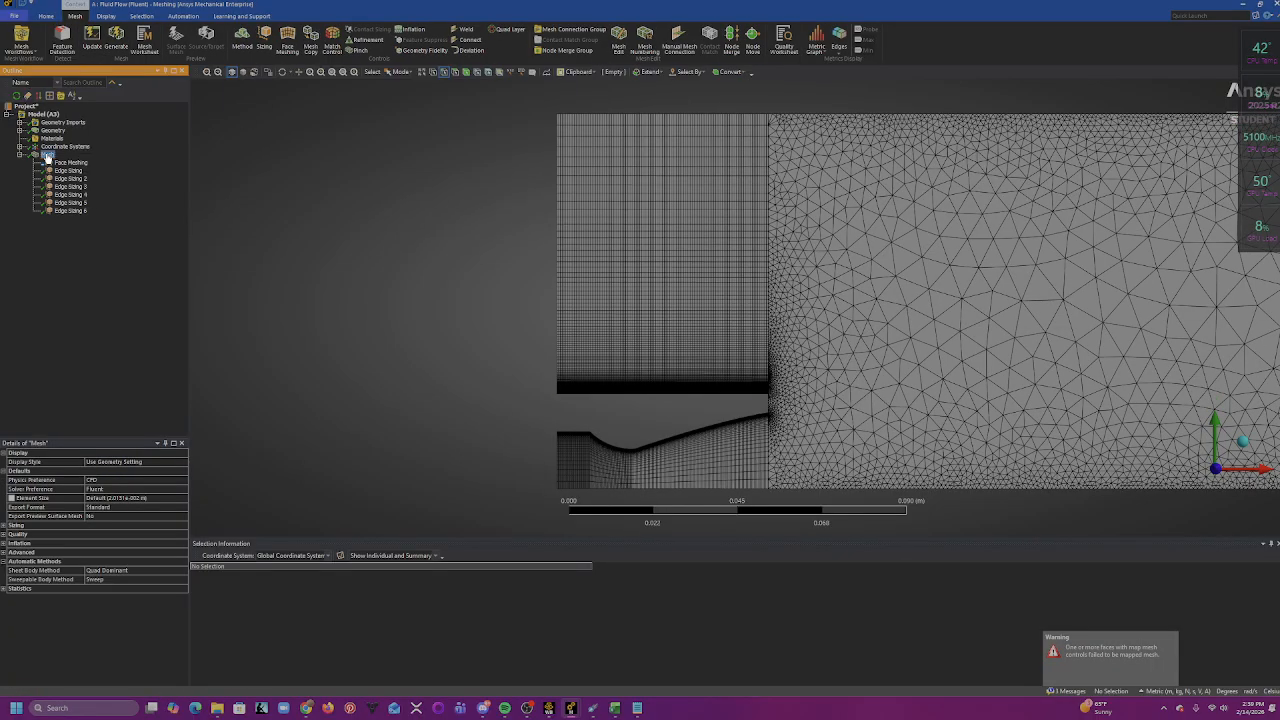
scroll(692, 412, "up", 2)
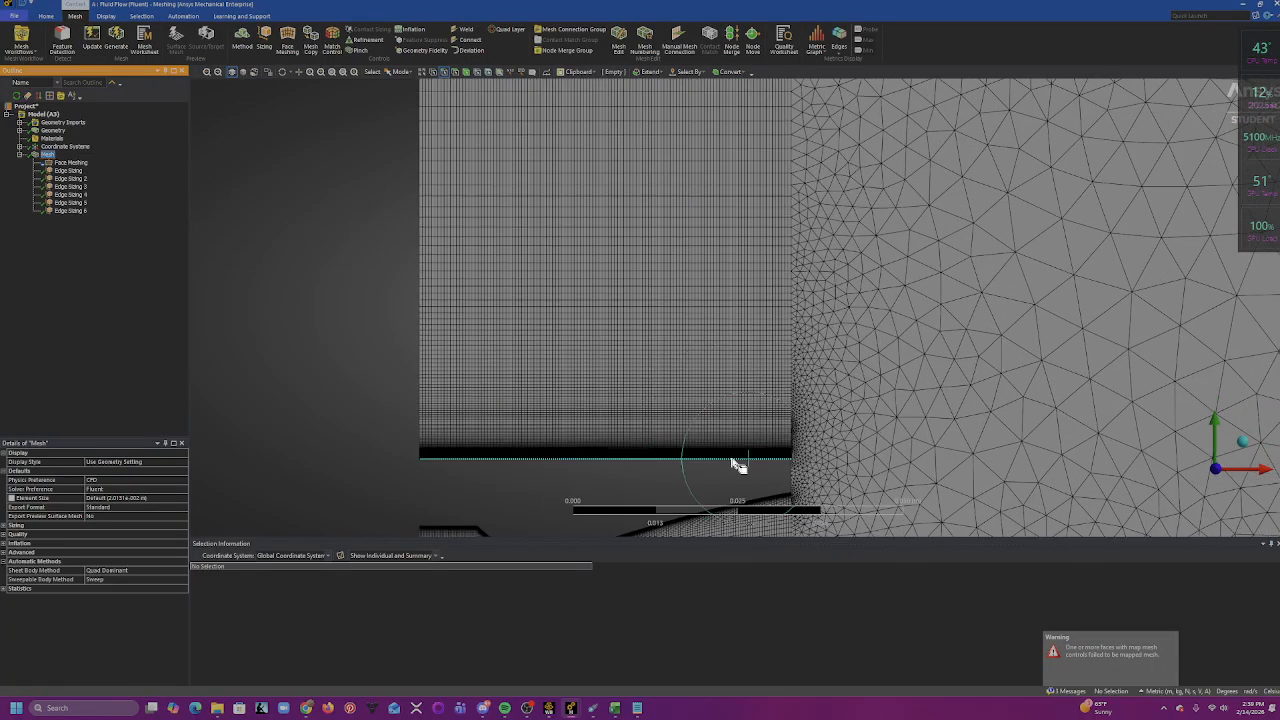
scroll(745, 450, "up", 2)
scroll(795, 382, "down", 4)
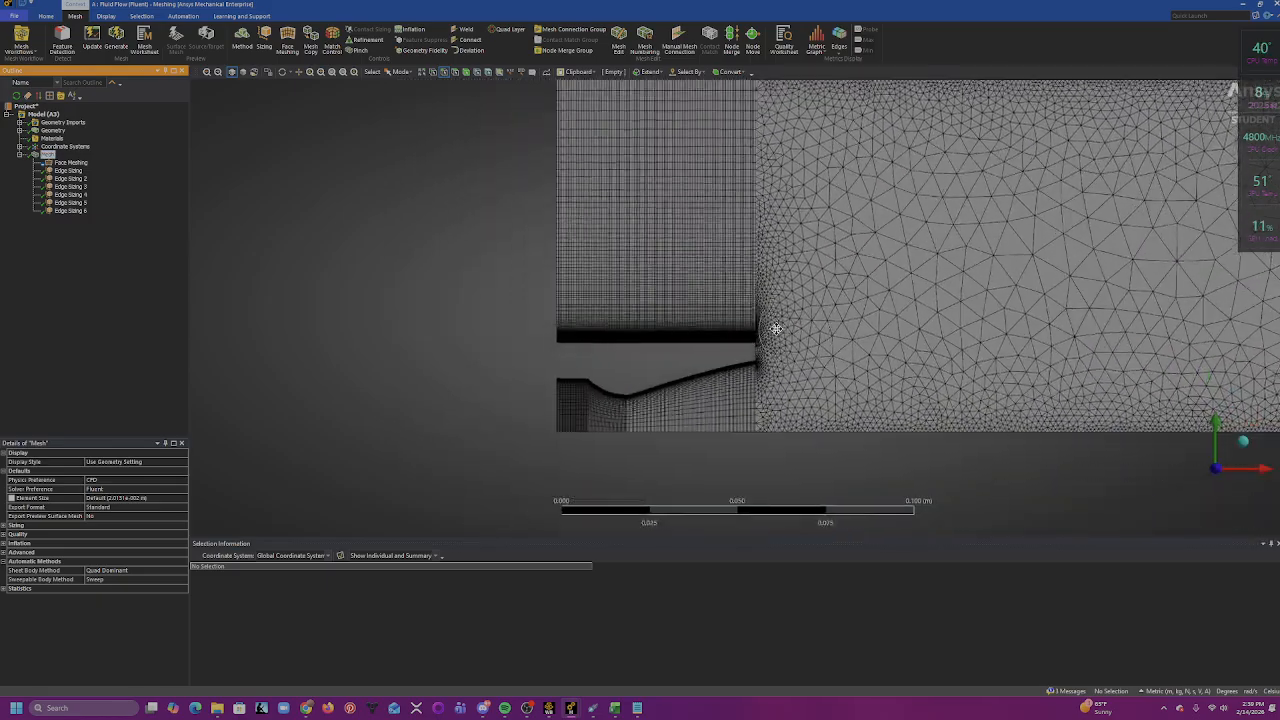
scroll(700, 360, "up", 4)
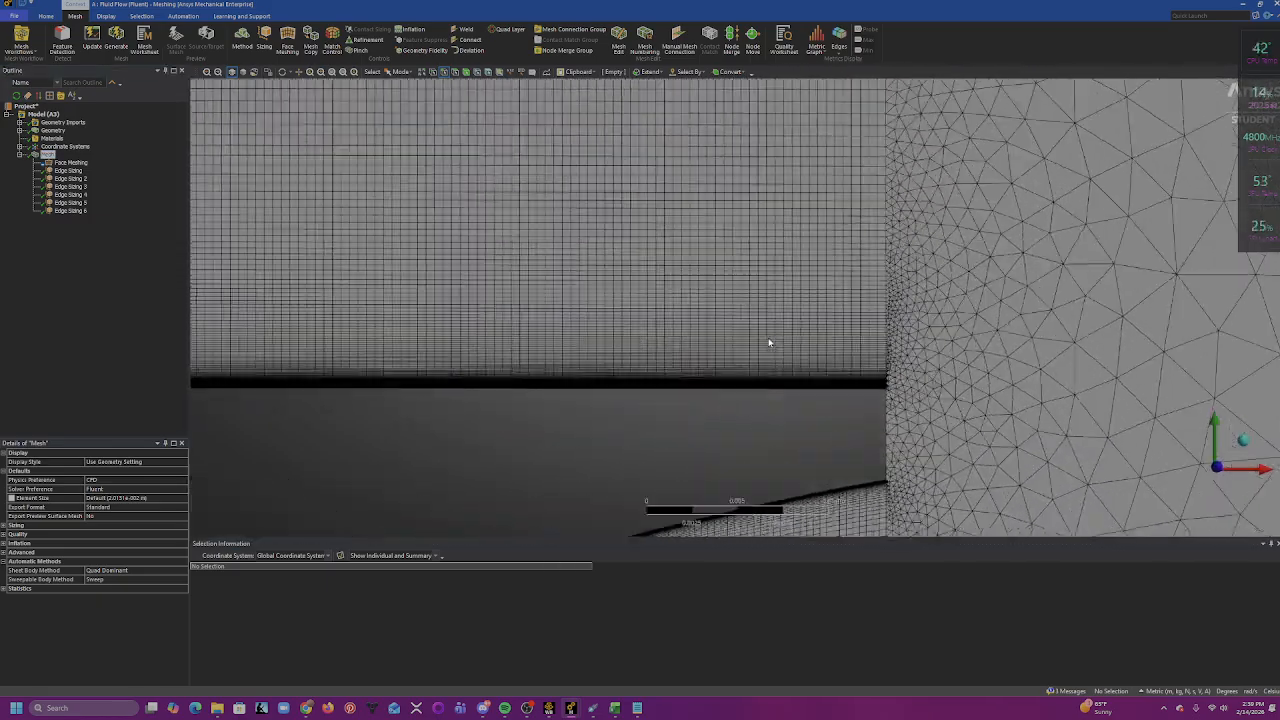
scroll(857, 323, "up", 5)
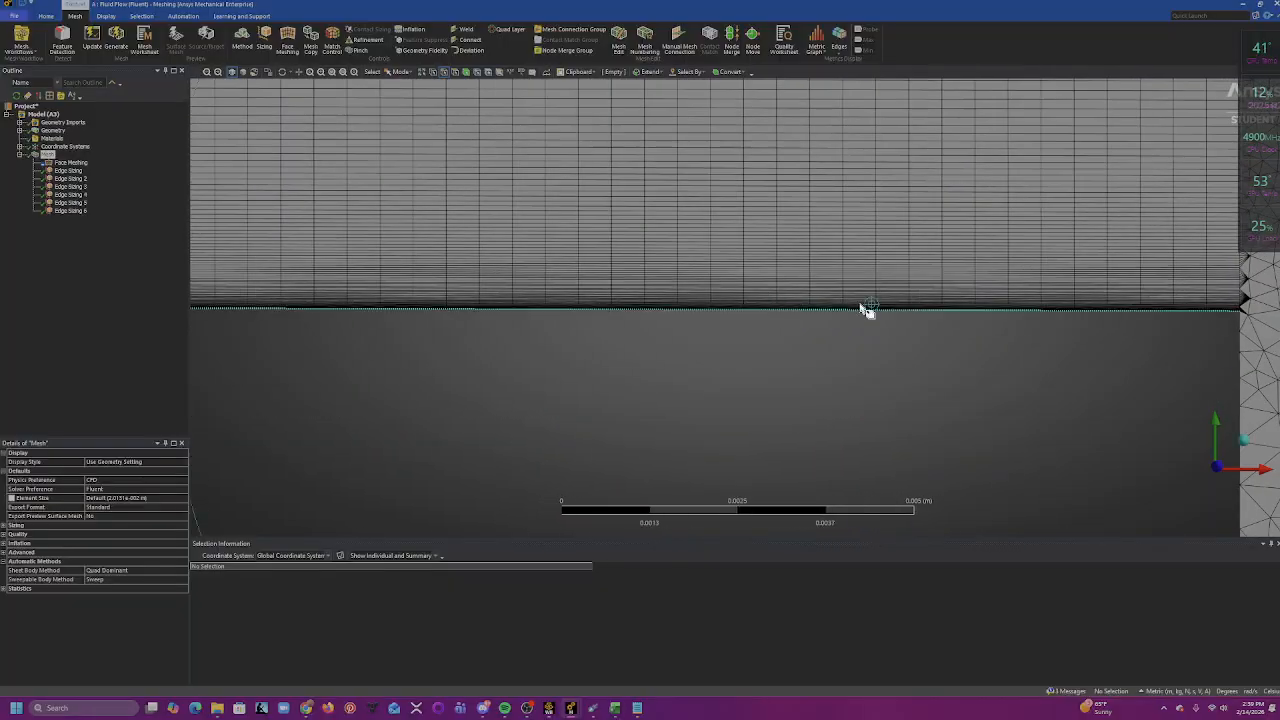
scroll(881, 297, "down", 3)
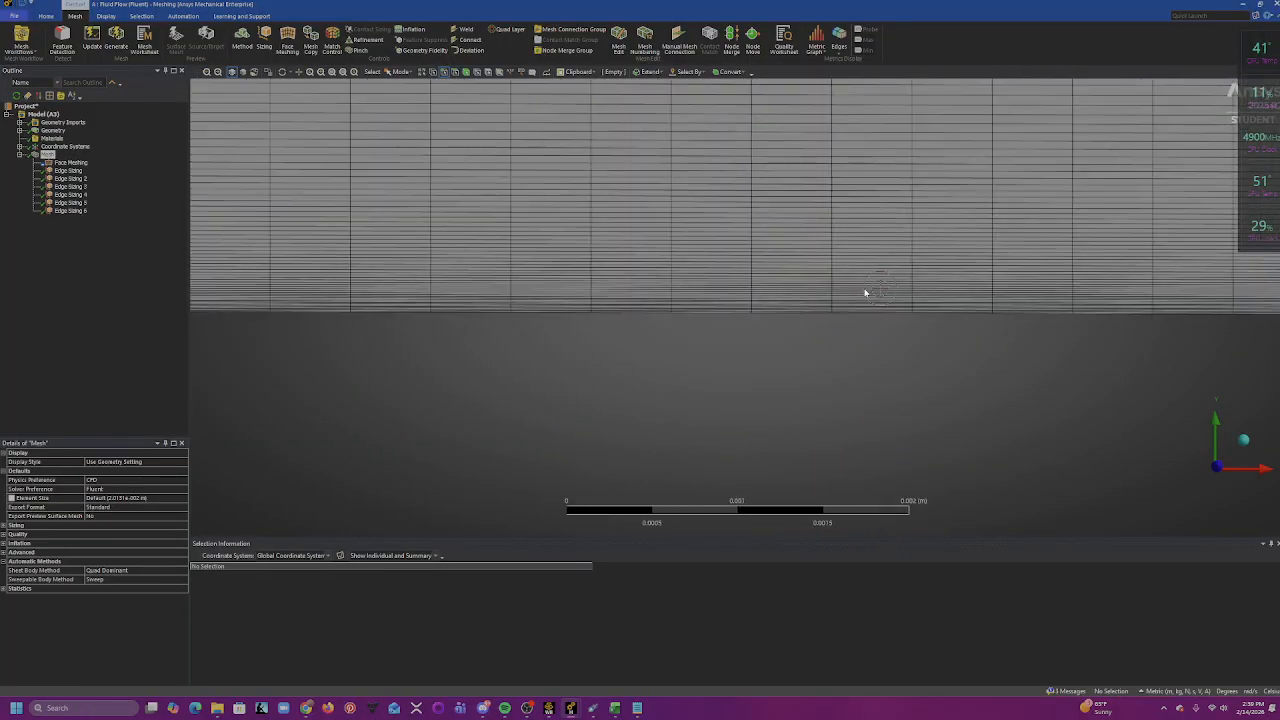
scroll(865, 294, "down", 10)
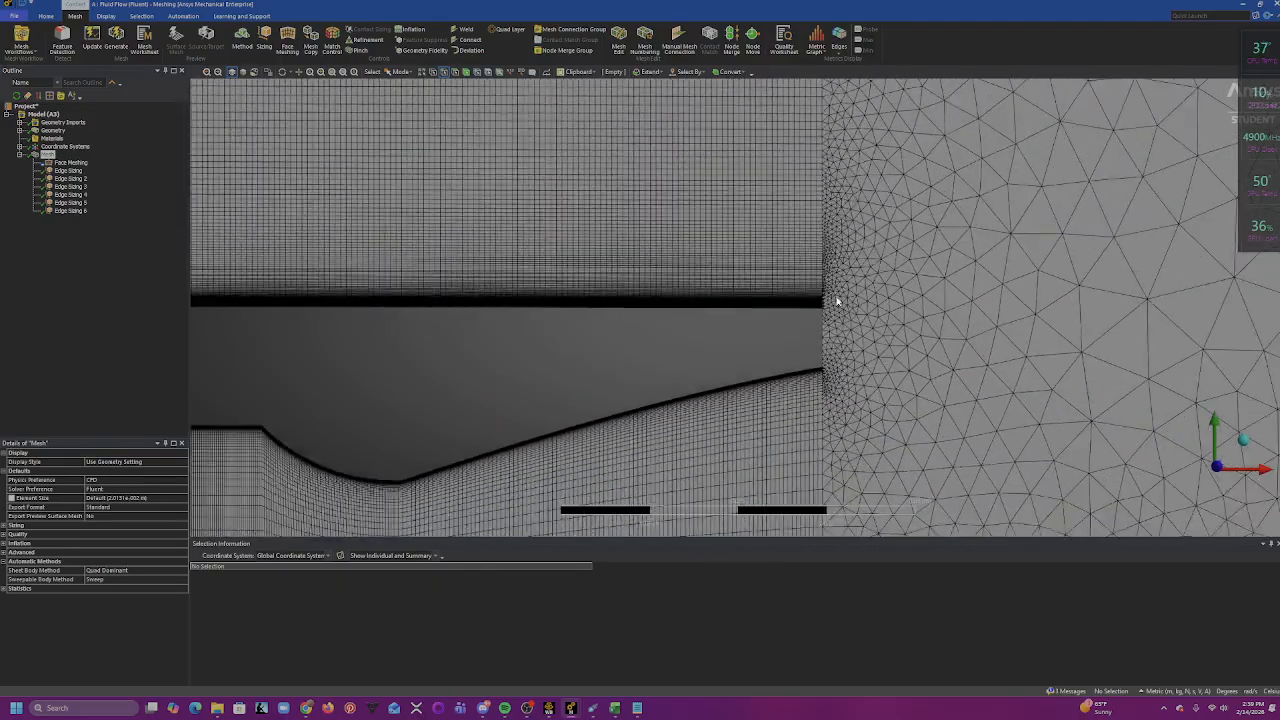
- Add an edge sizing to the downstream region's far vertical outlet edge with its type set to Number of Divisions
scroll(836, 297, "down", 3)
middle_click_drag(837, 294, 603, 326, "ctrl")
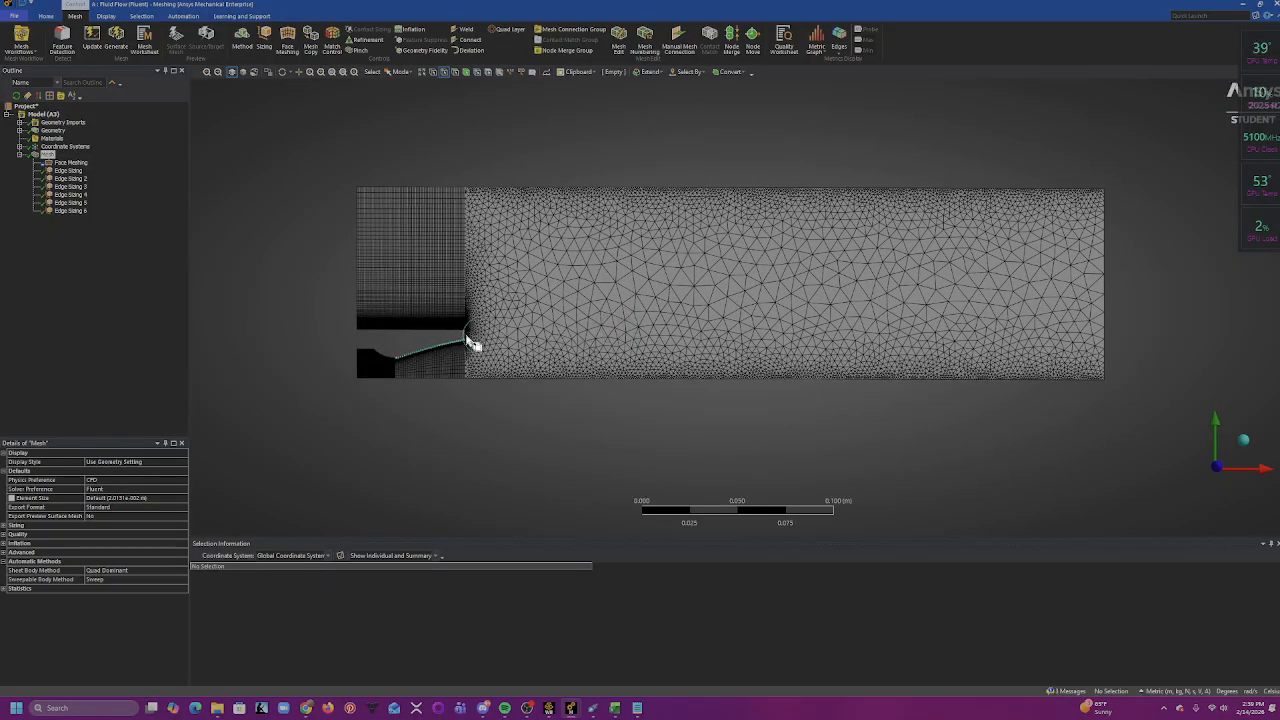
scroll(465, 346, "down", 5)
scroll(463, 348, "up", 3)
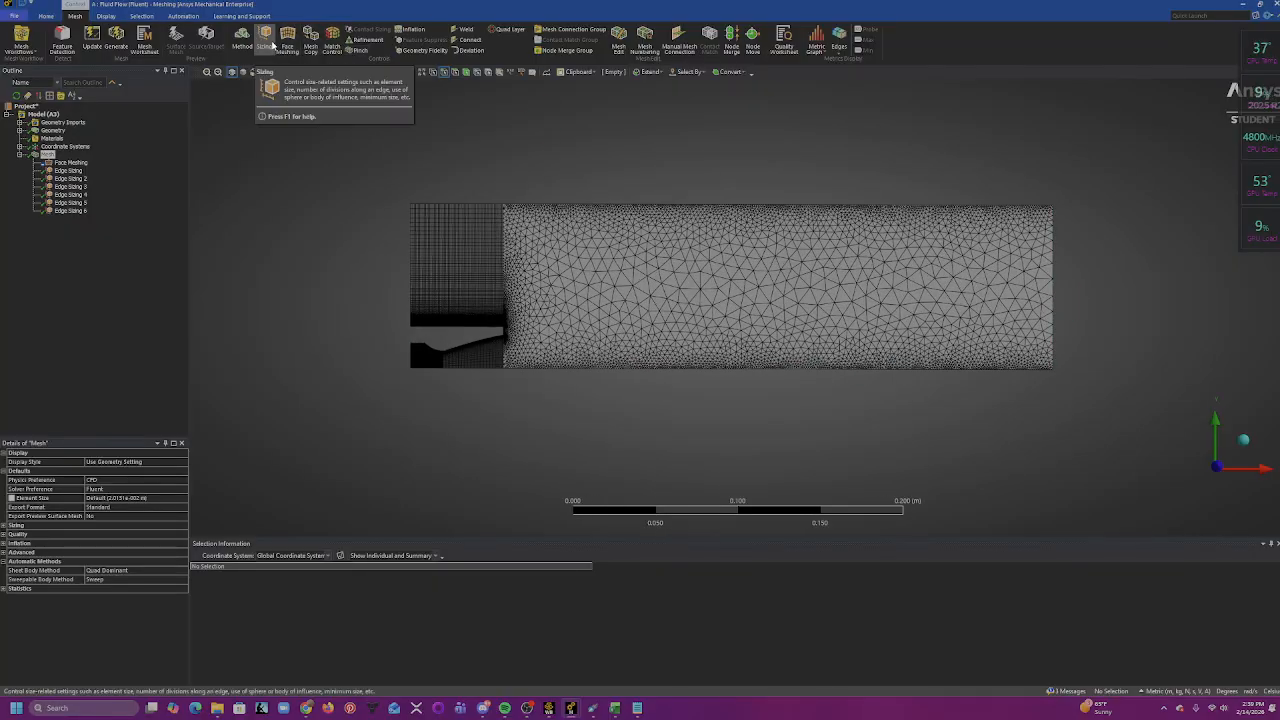
left_click(265, 42)
left_click(1054, 282)
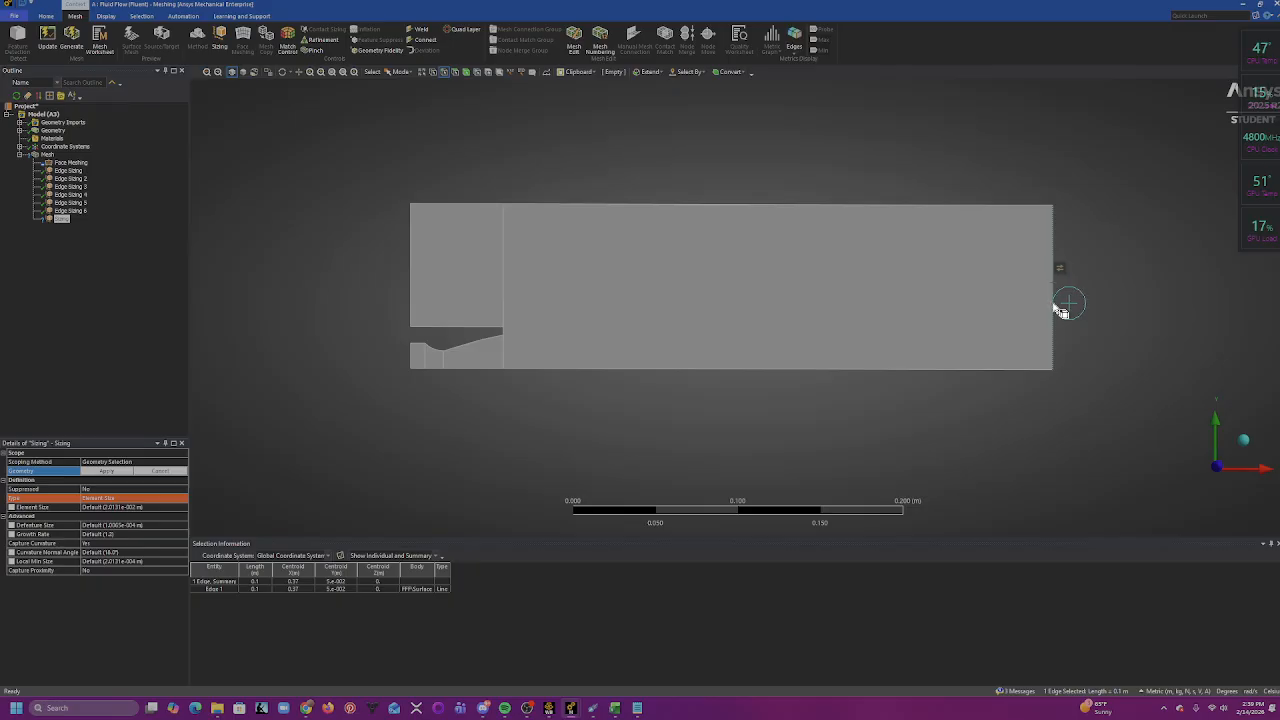
left_click(118, 474)
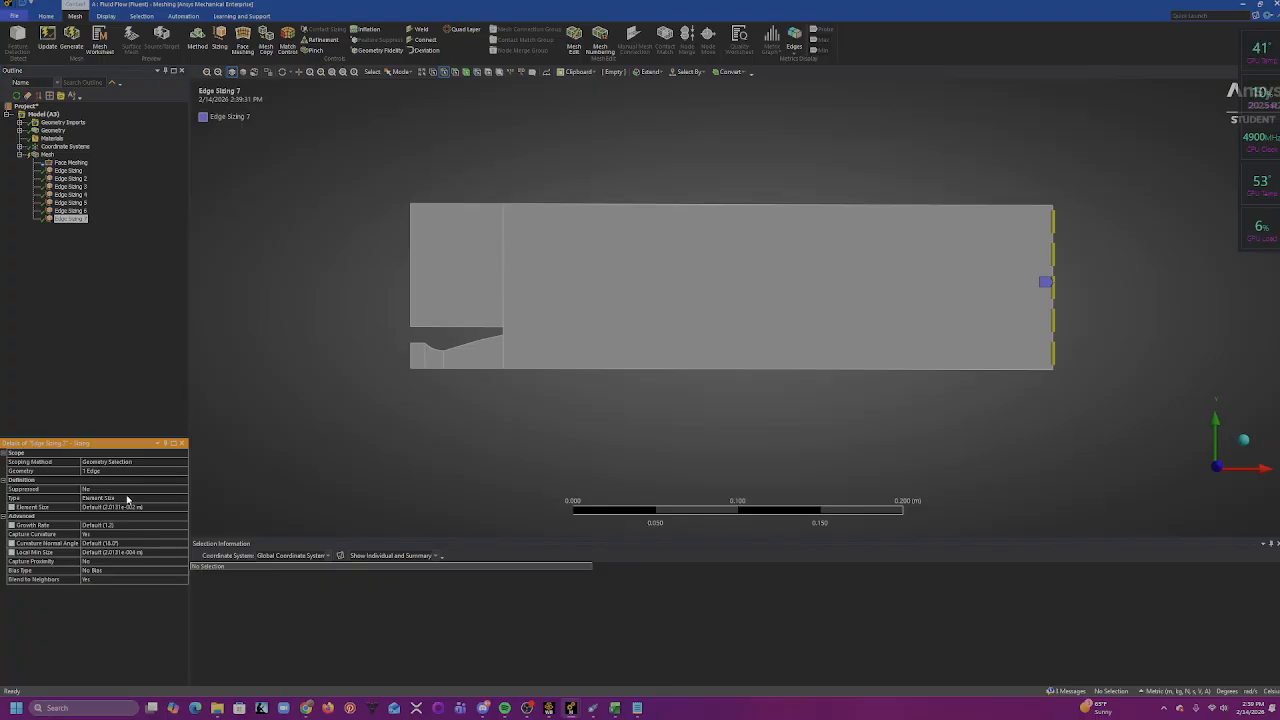
left_click(127, 498)
left_click(183, 500)
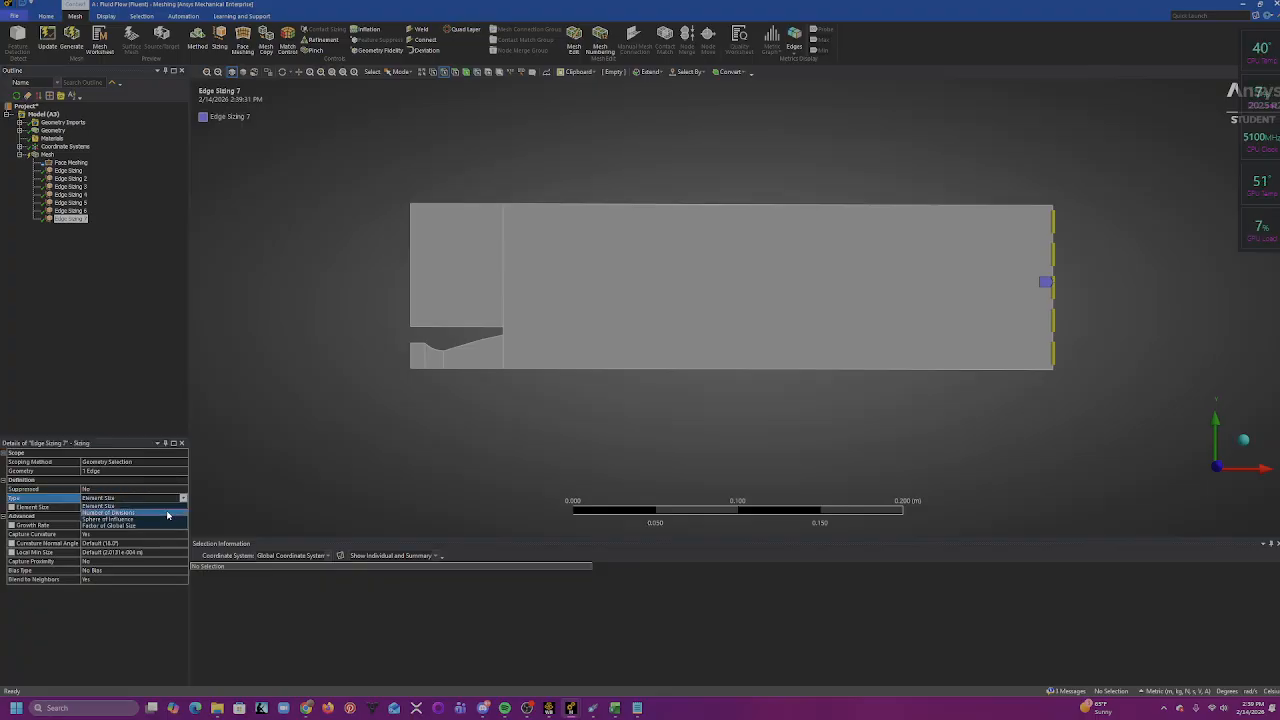
left_click(169, 515)
left_click(122, 509)
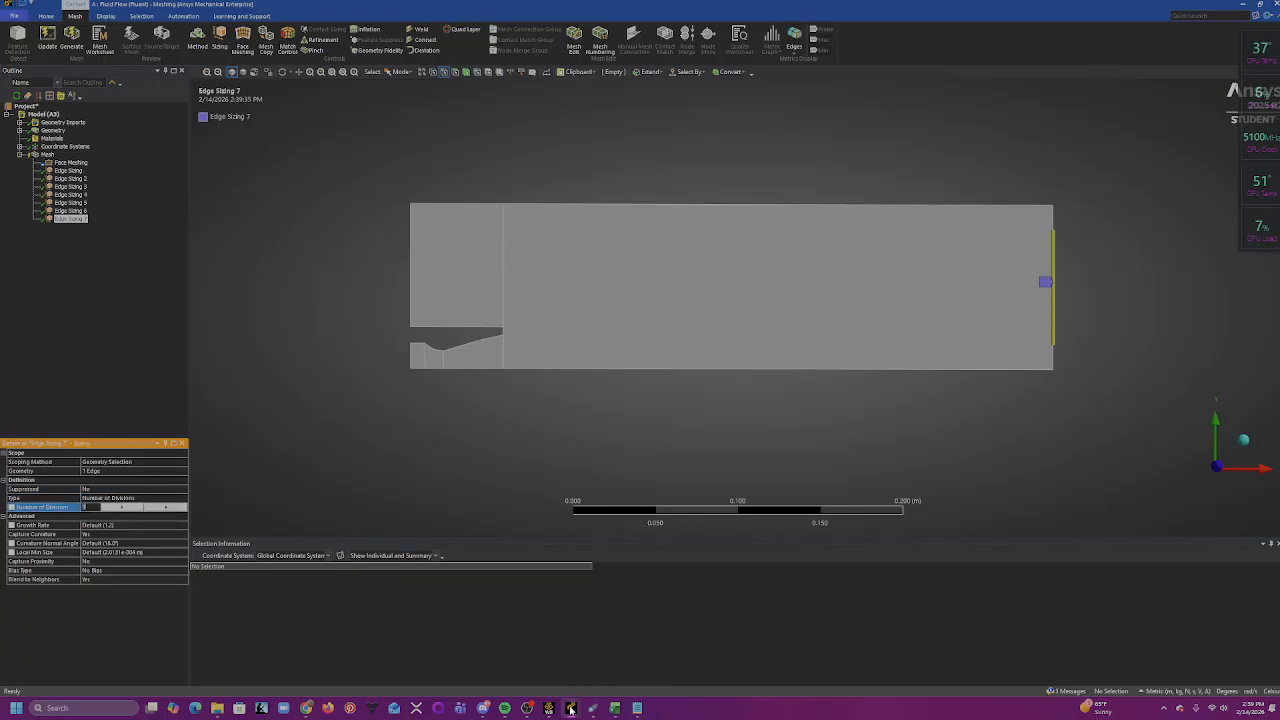
- Check the reference project's edge sizing for the downstream outlet edge, and return to the air nozzle mesh
mouse_move(570, 708)
left_click(531, 659)
left_click(70, 210)
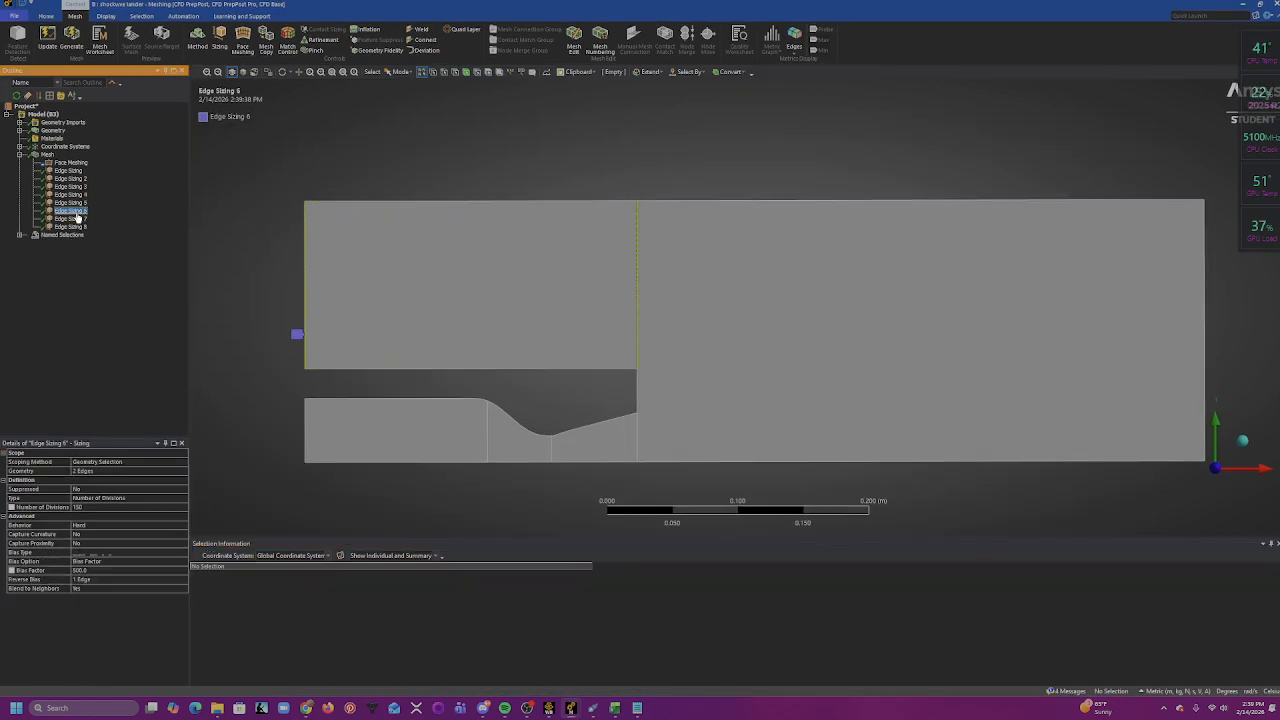
left_click(72, 218)
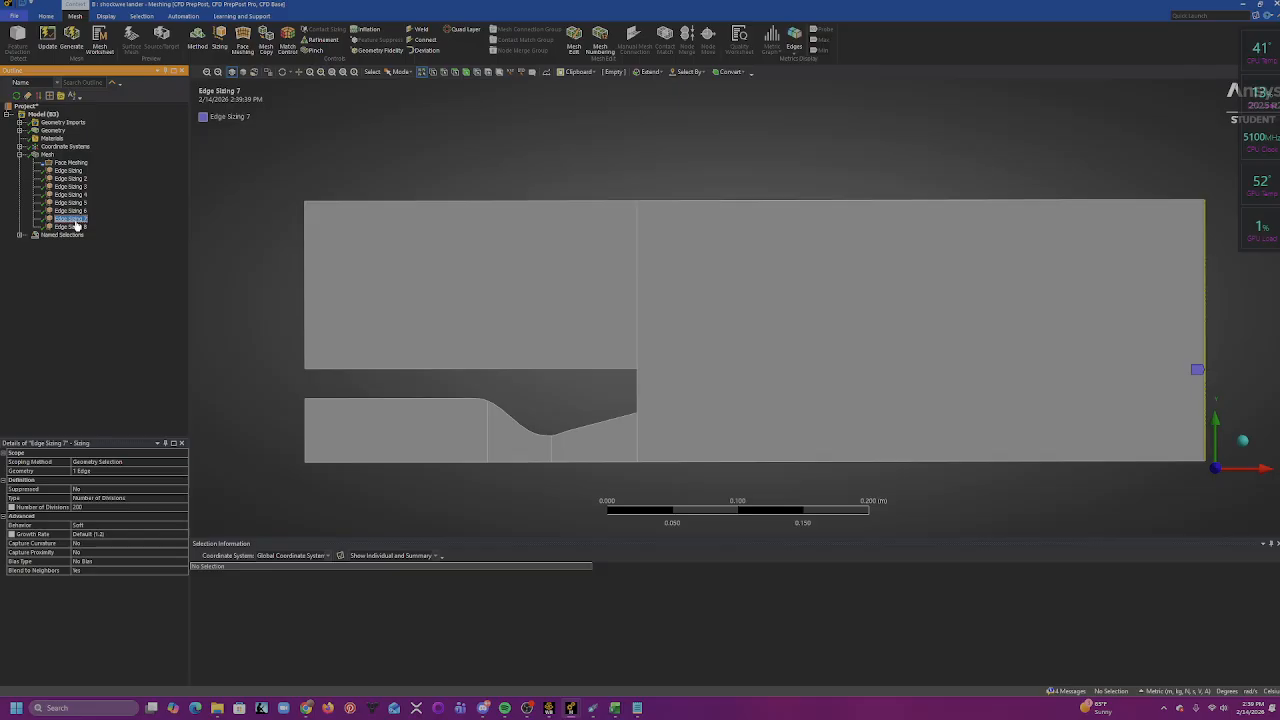
left_click(1247, 5)
- Set the outlet edge sizing to 200 divisions and Capture Curvature to No
left_click(105, 506)
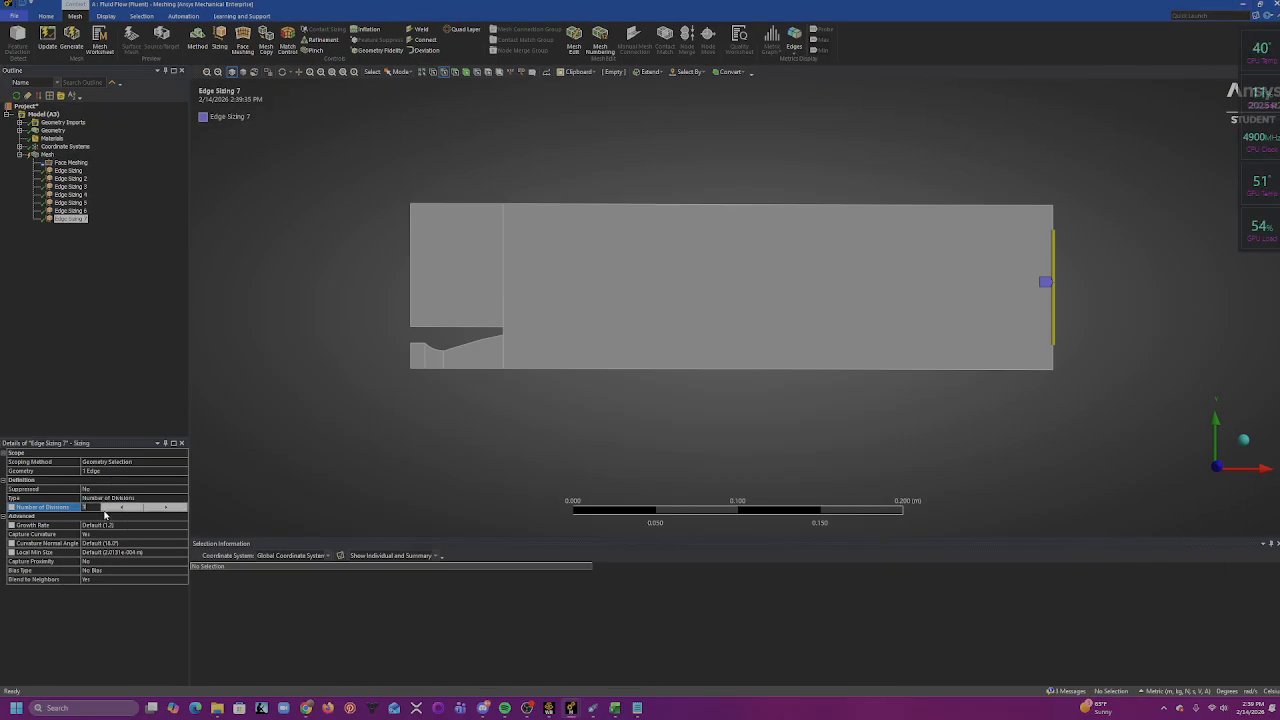
type("200")
key("Return")
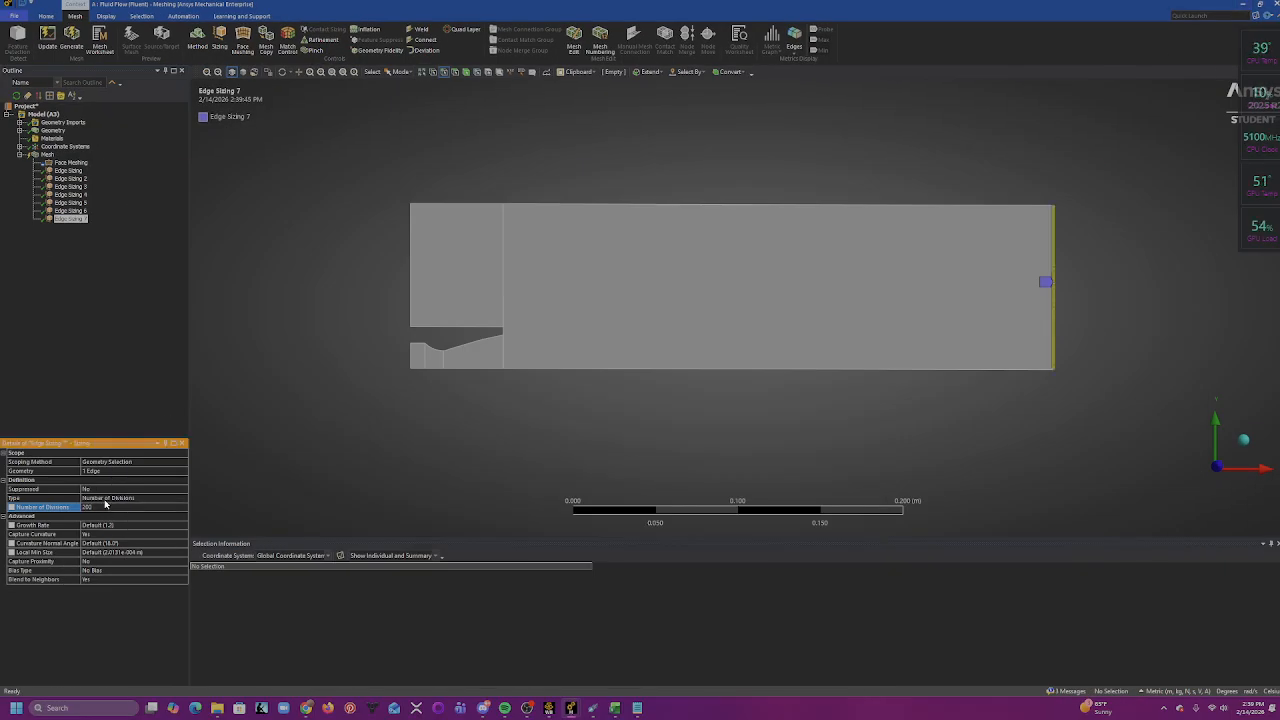
left_click(149, 533)
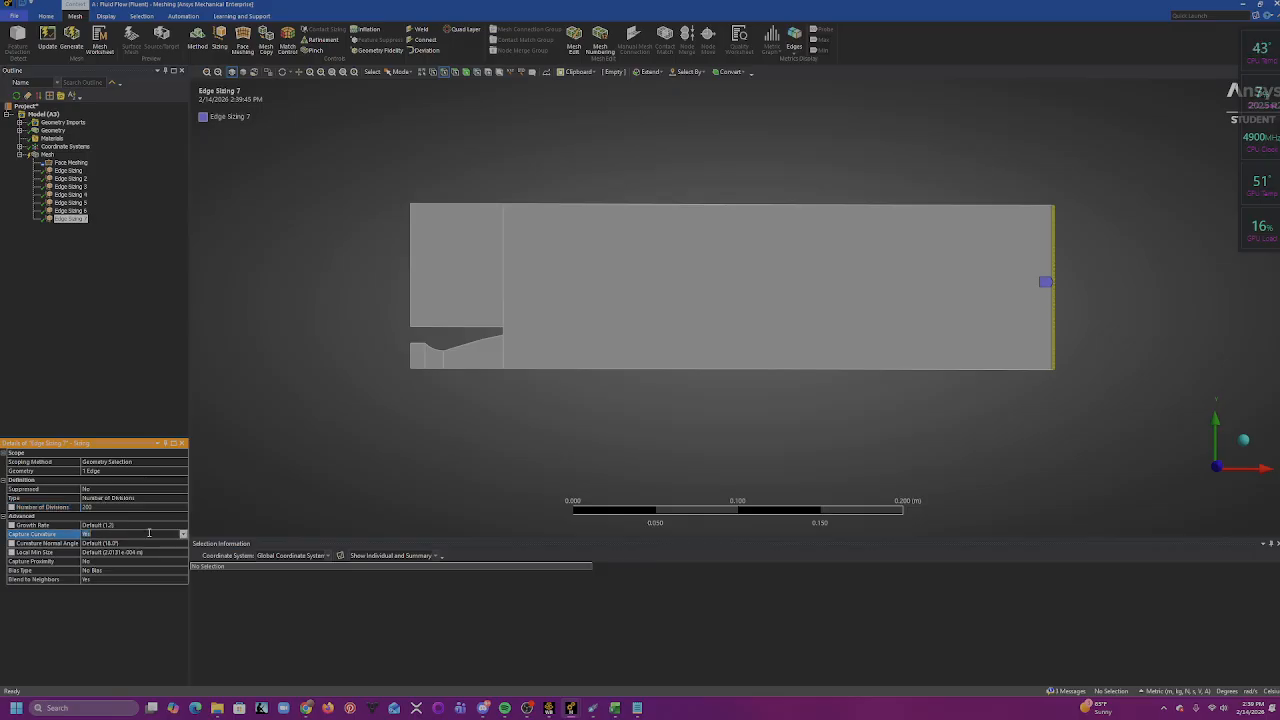
left_click(183, 534)
left_click(167, 543)
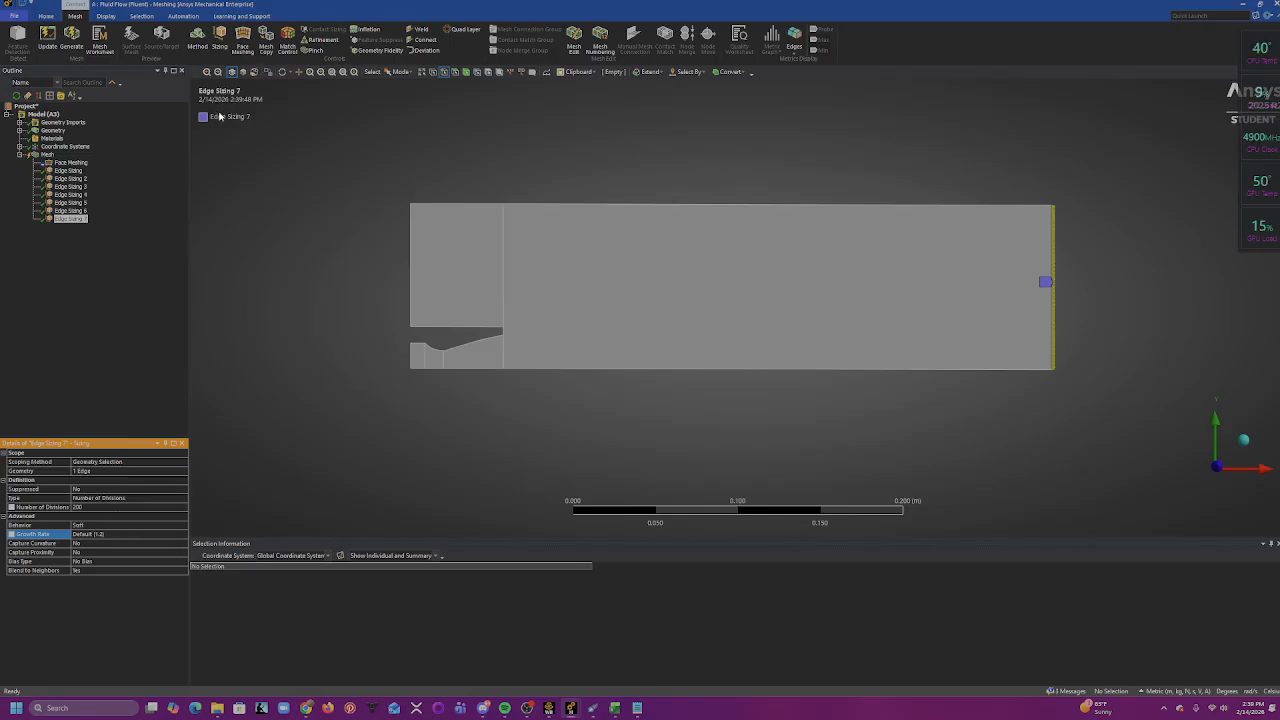
- Regenerate the mesh and examine the downstream region's elements near the nozzle exit
left_click(74, 44)
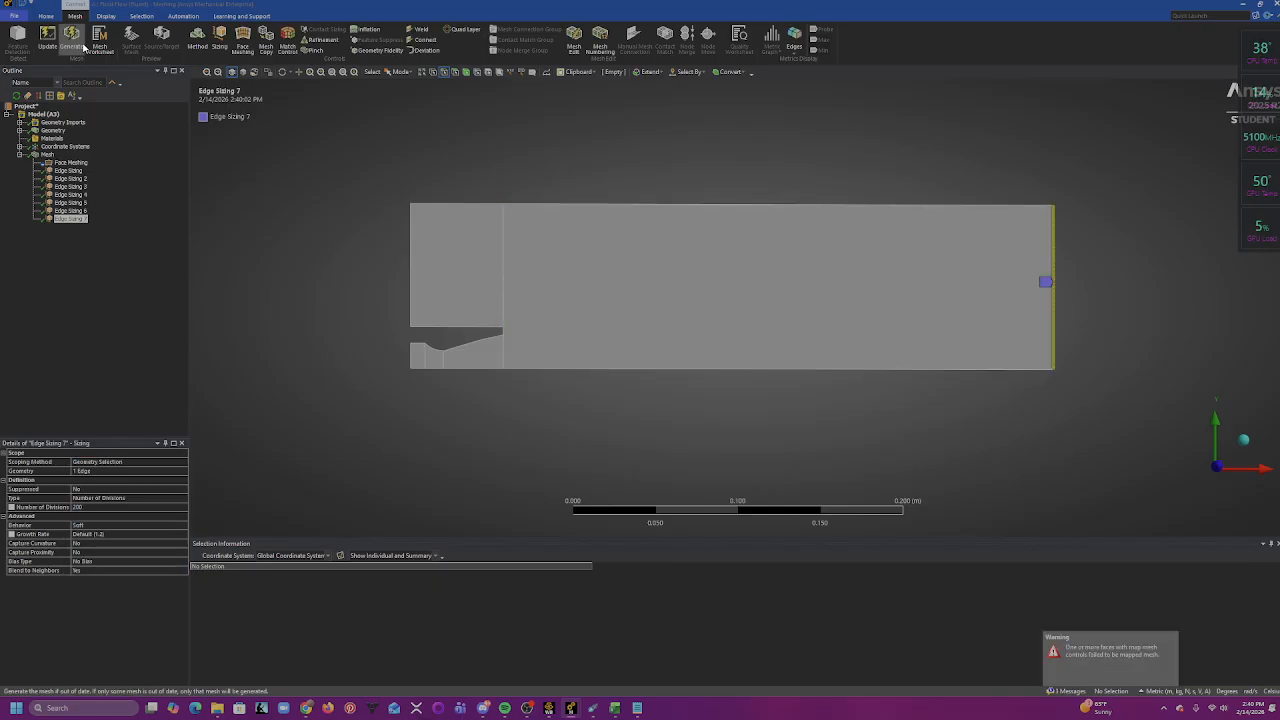
left_click(47, 155)
scroll(700, 368, "up", 3)
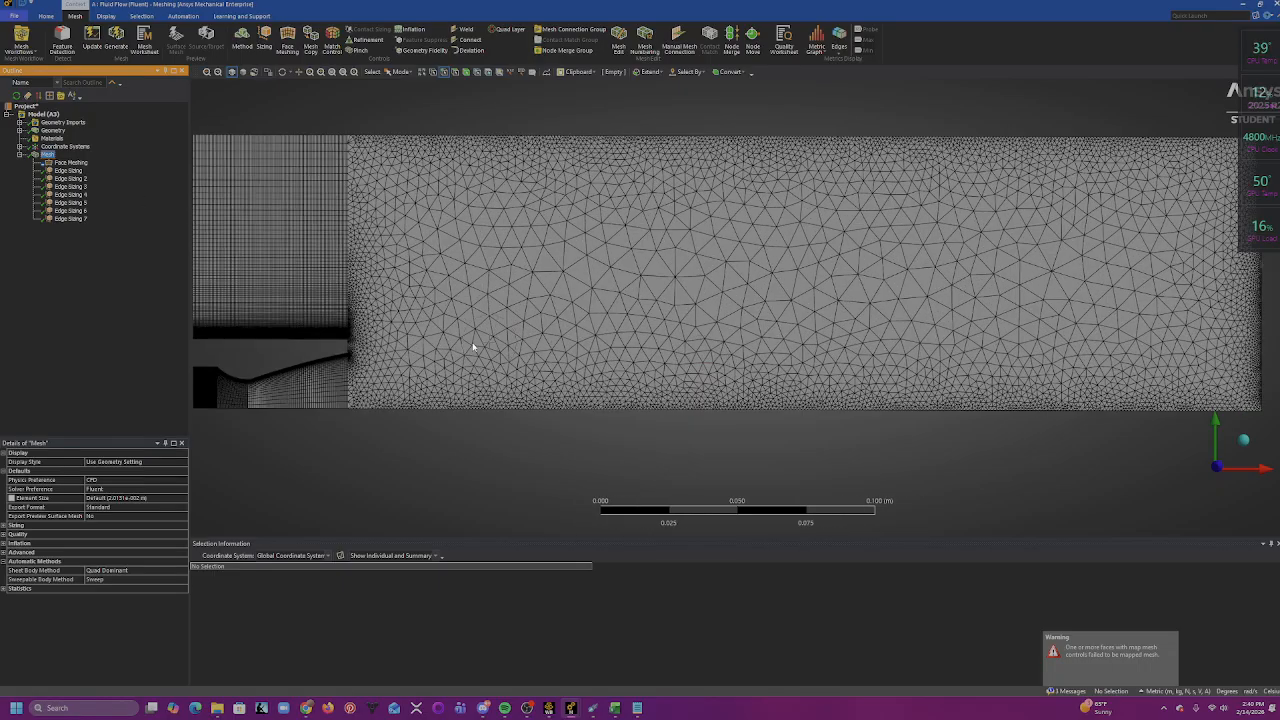
scroll(657, 294, "up", 5)
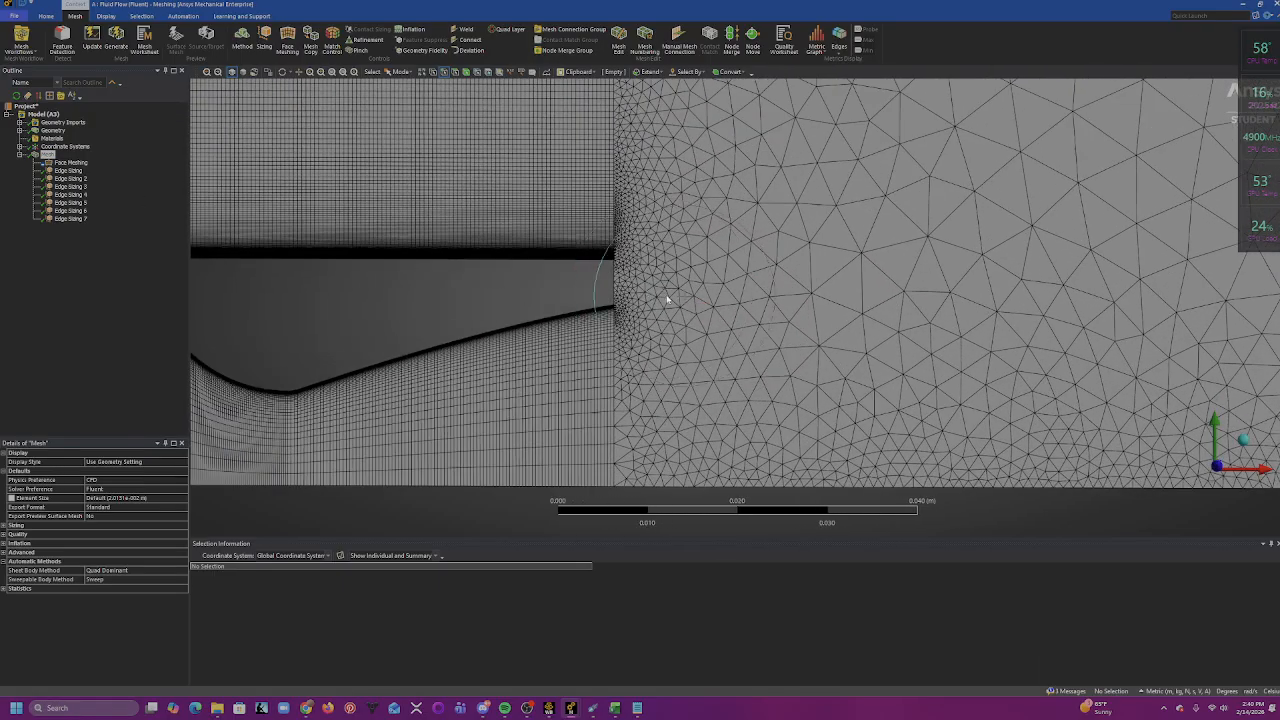
- Add an edge sizing to the short vertical edge at the nozzle wall's blunt end, with type Number of Divisions
left_click(266, 40)
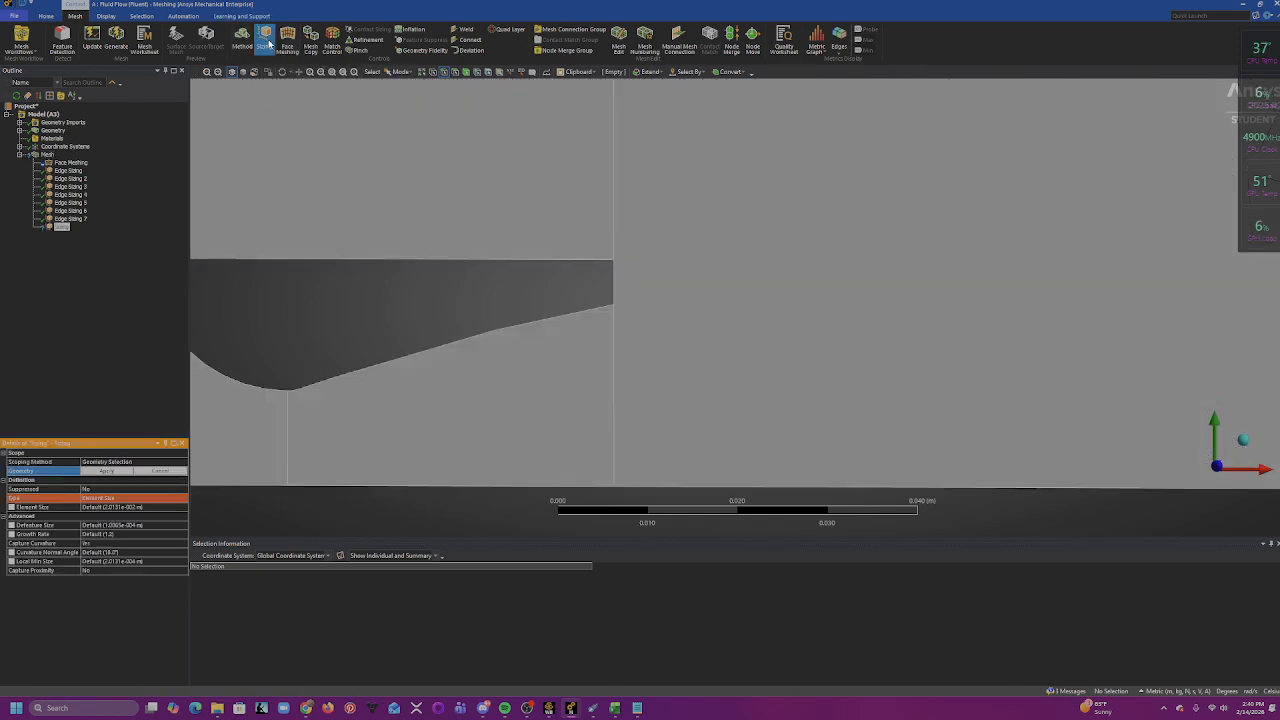
left_click(613, 288)
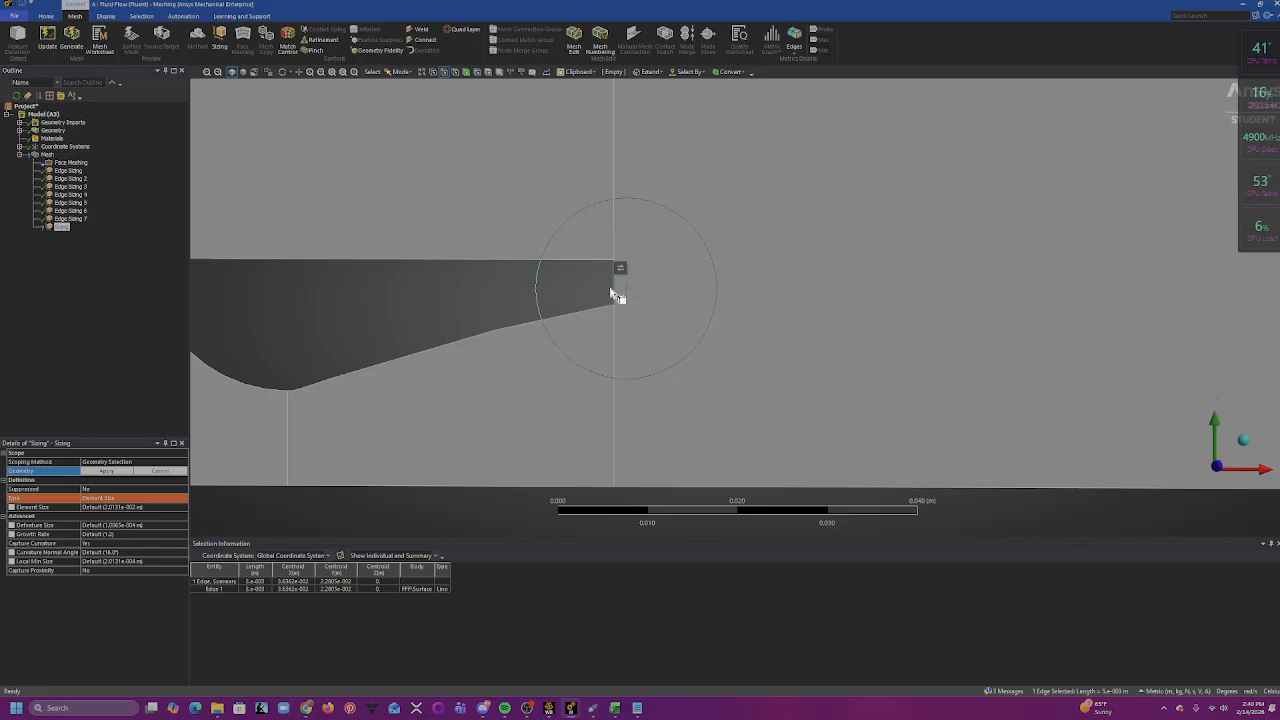
left_click(120, 472)
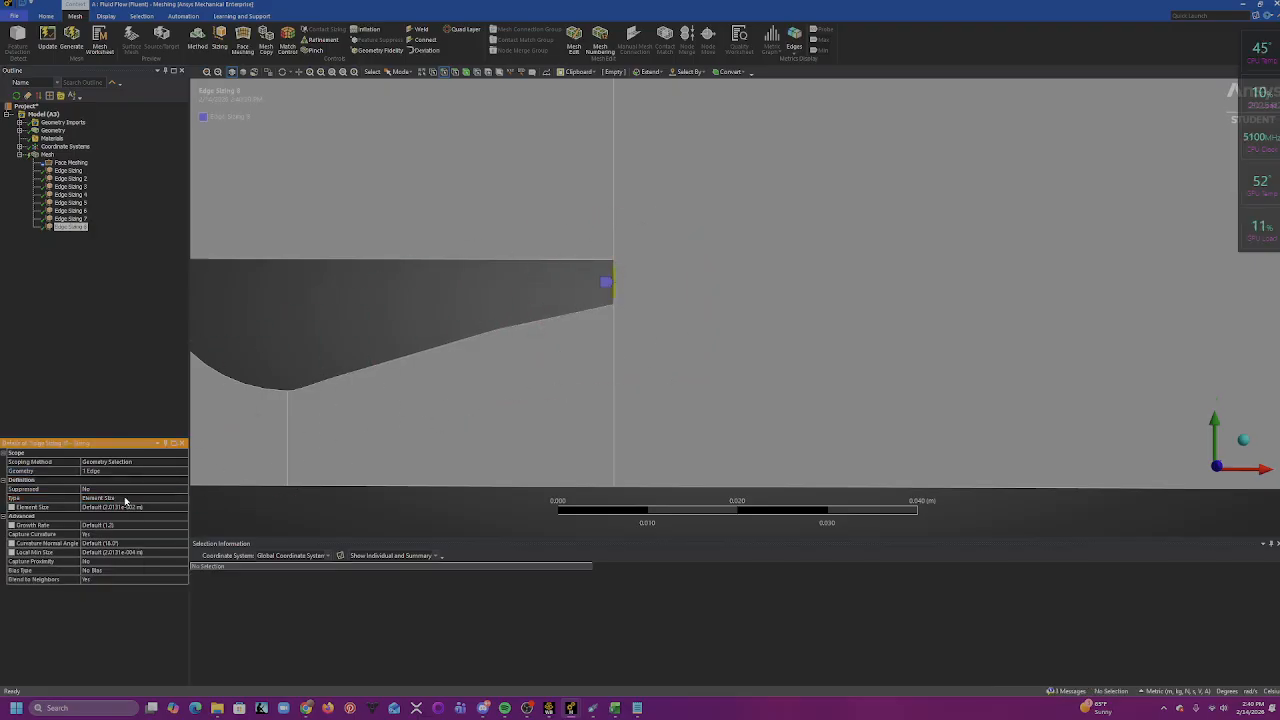
left_click(125, 498)
left_click(183, 498)
left_click(174, 513)
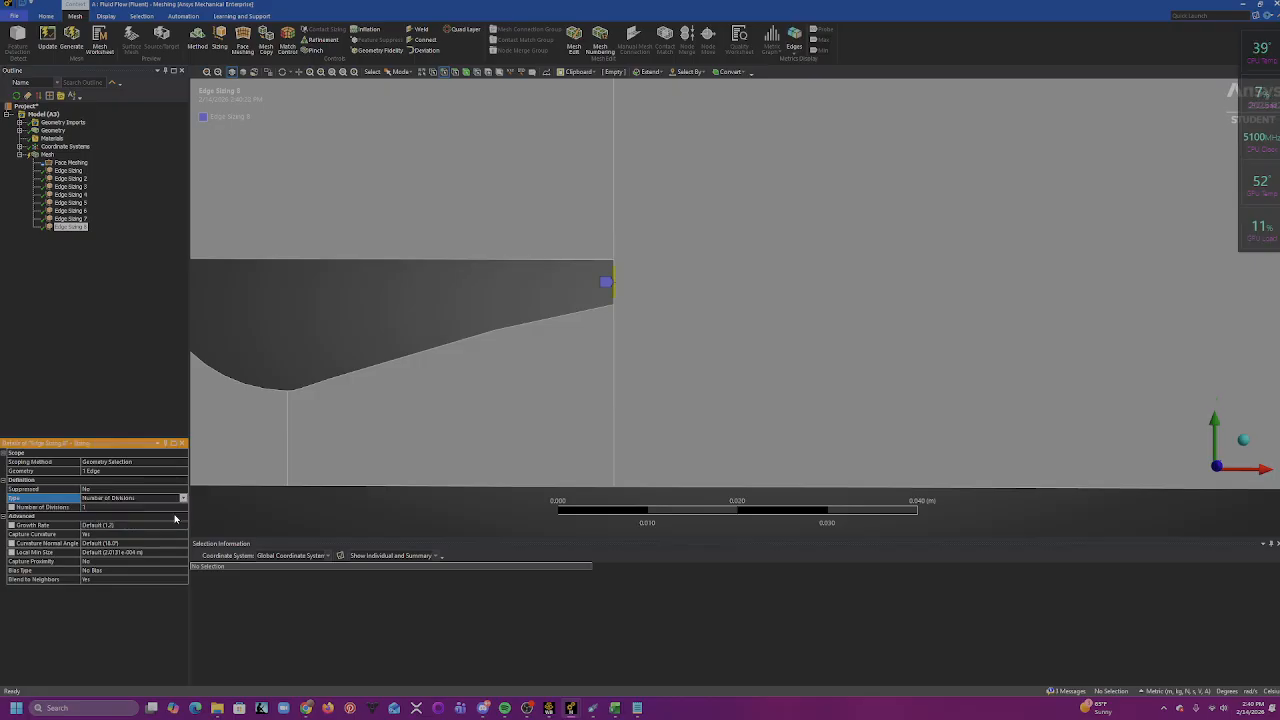
left_click(108, 508)
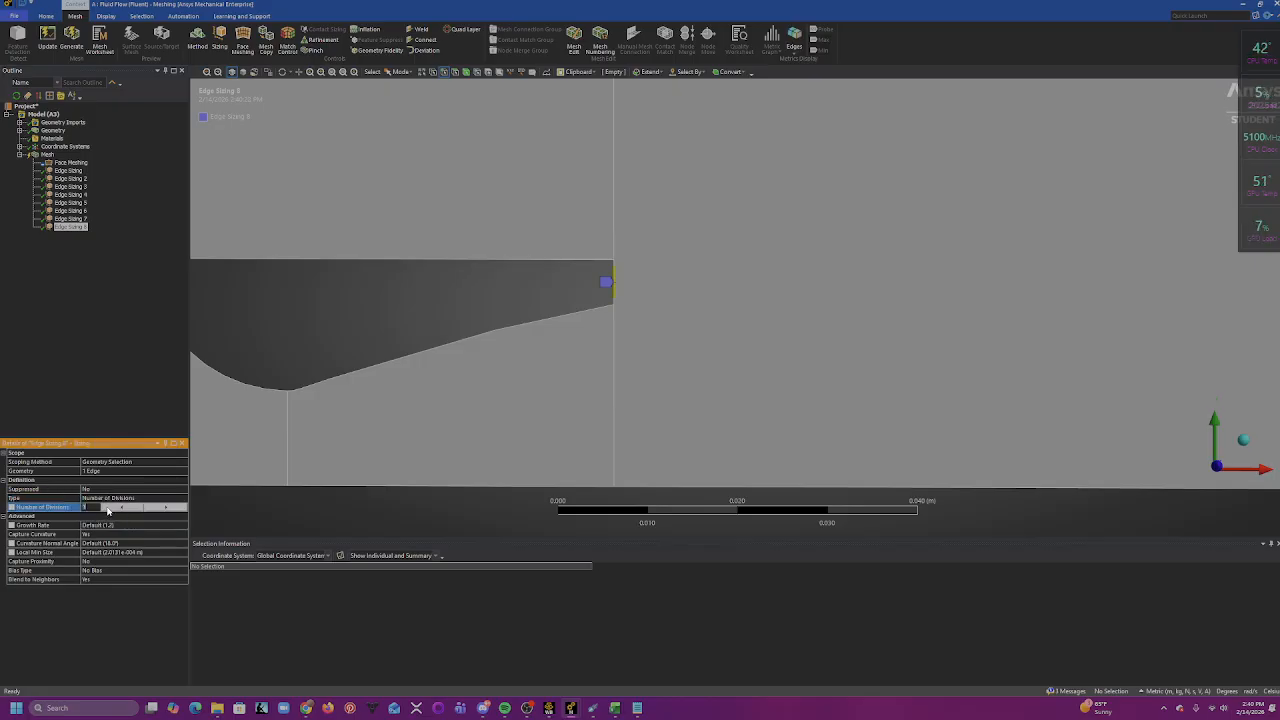
- Check the reference project's edge sizing for the nozzle wall's blunt end edge, and return to the air nozzle mesh
mouse_move(568, 712)
left_click(622, 651)
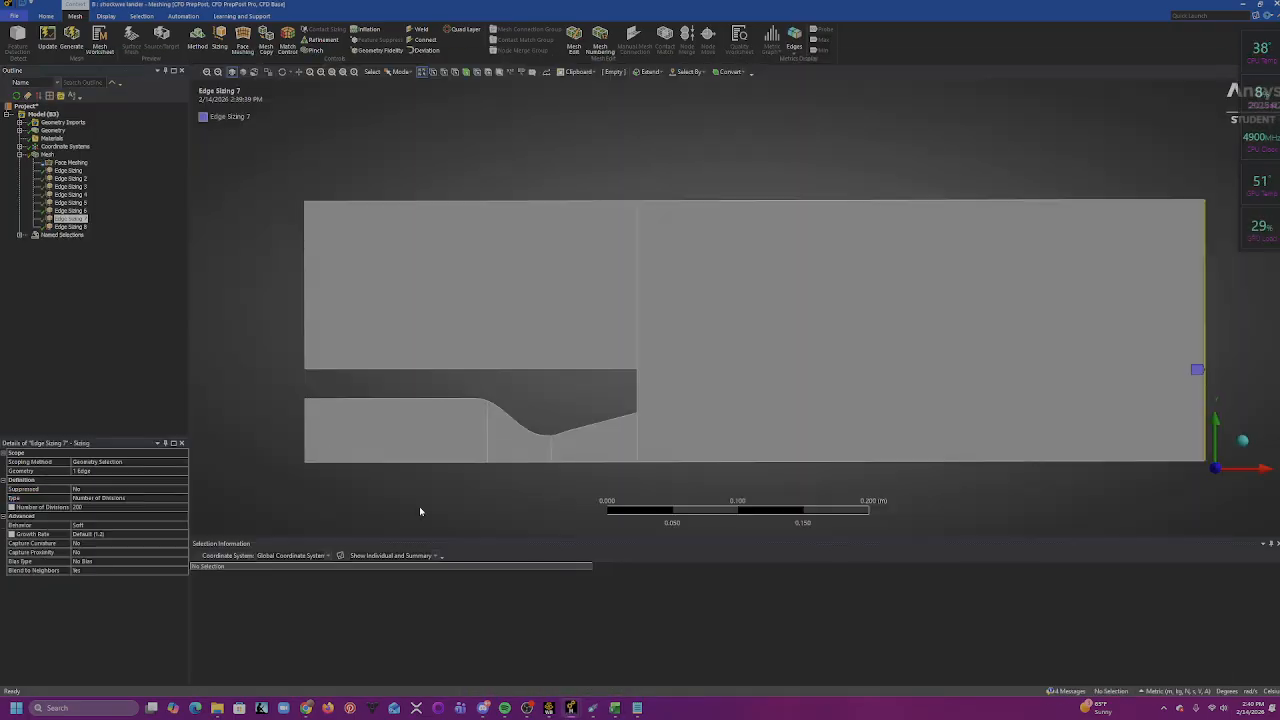
left_click(72, 227)
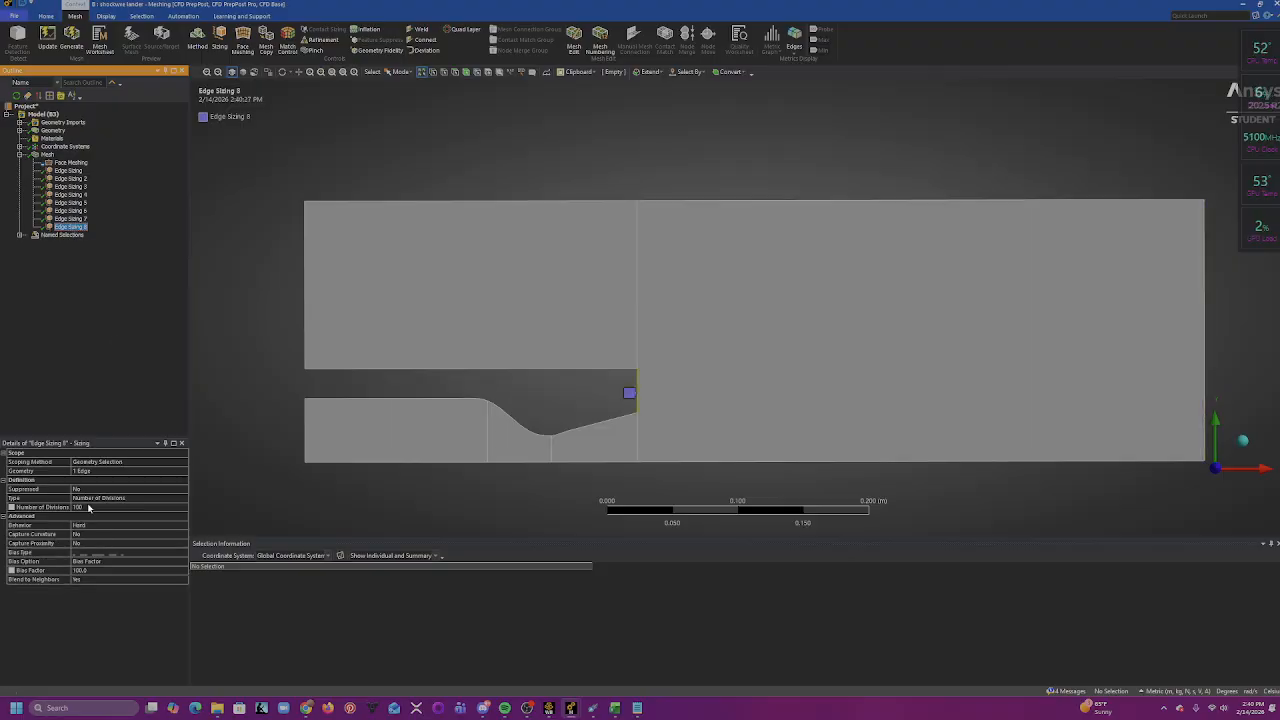
left_click(1243, 6)
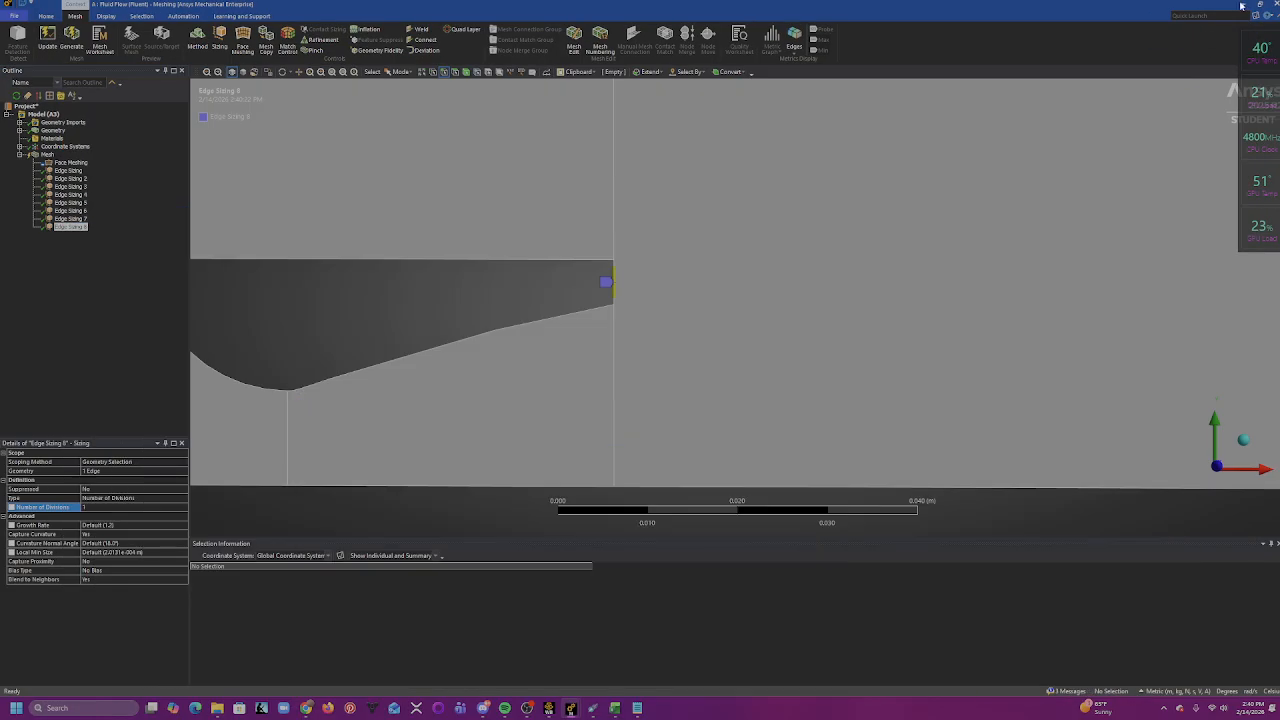
- Set the blunt end edge sizing to 100 divisions, with Capture Curvature No and Hard behavior
left_click(123, 508)
type("100")
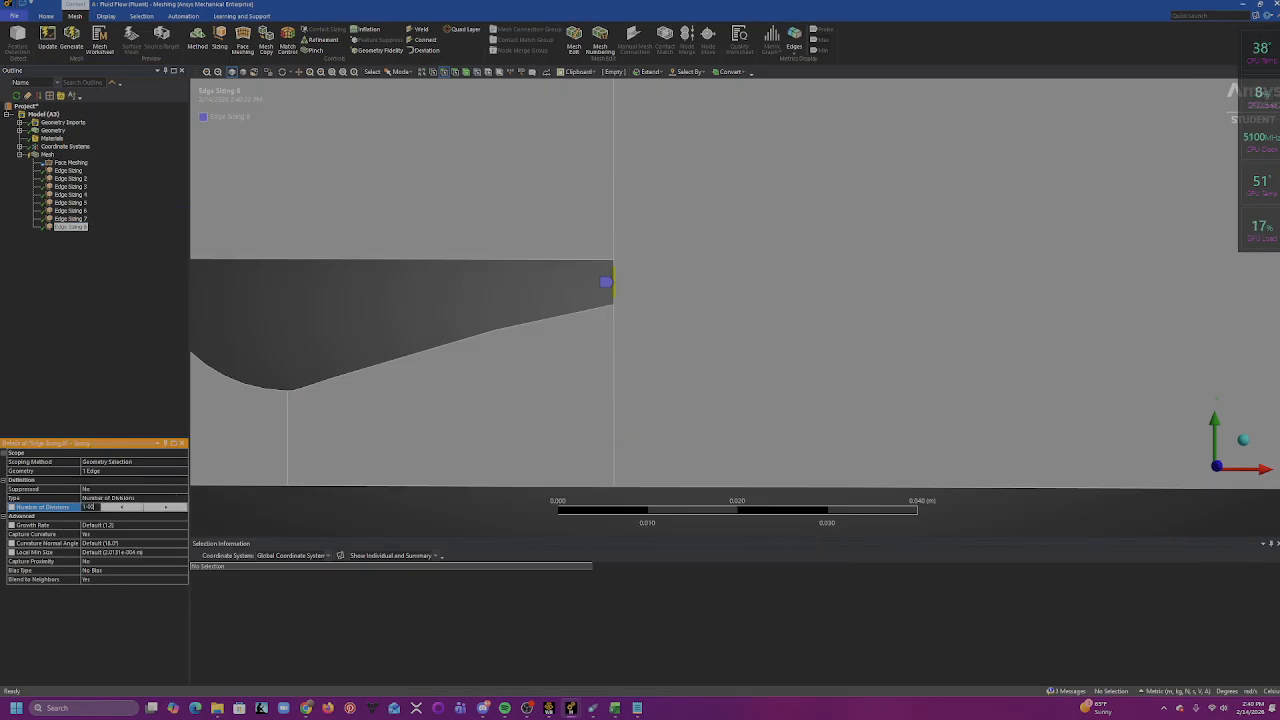
key("Return")
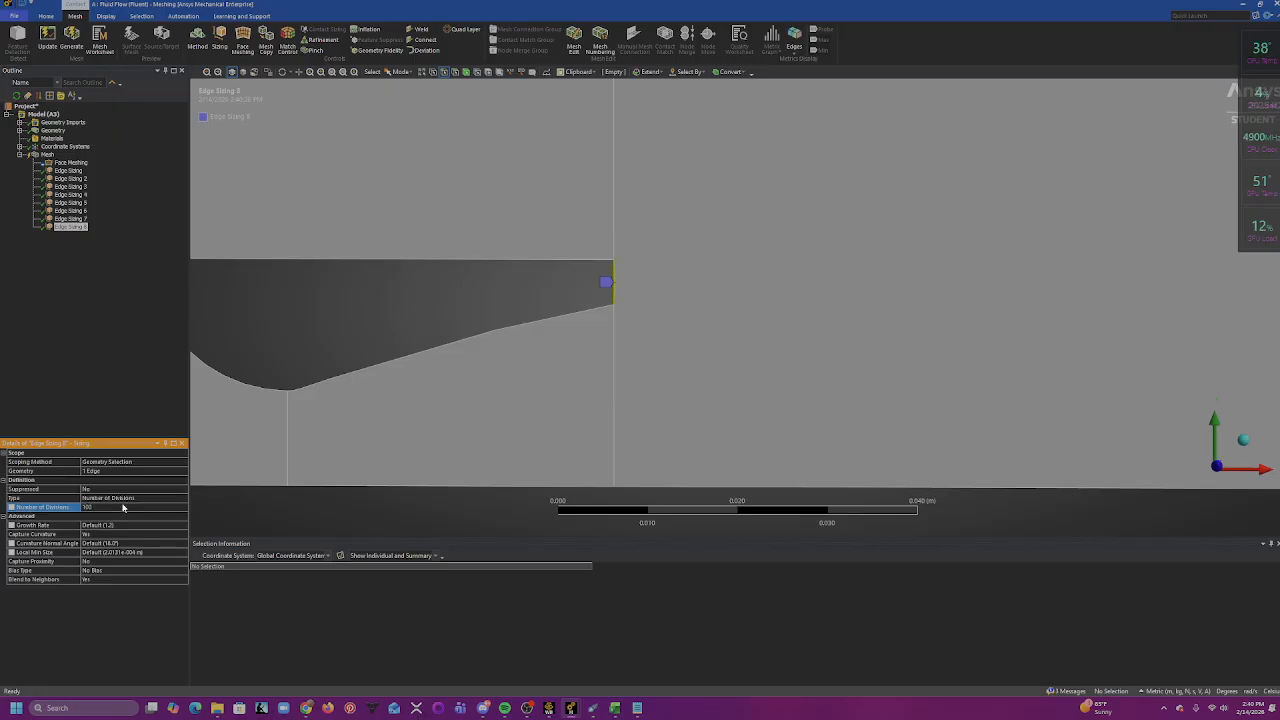
left_click(105, 535)
left_click(183, 535)
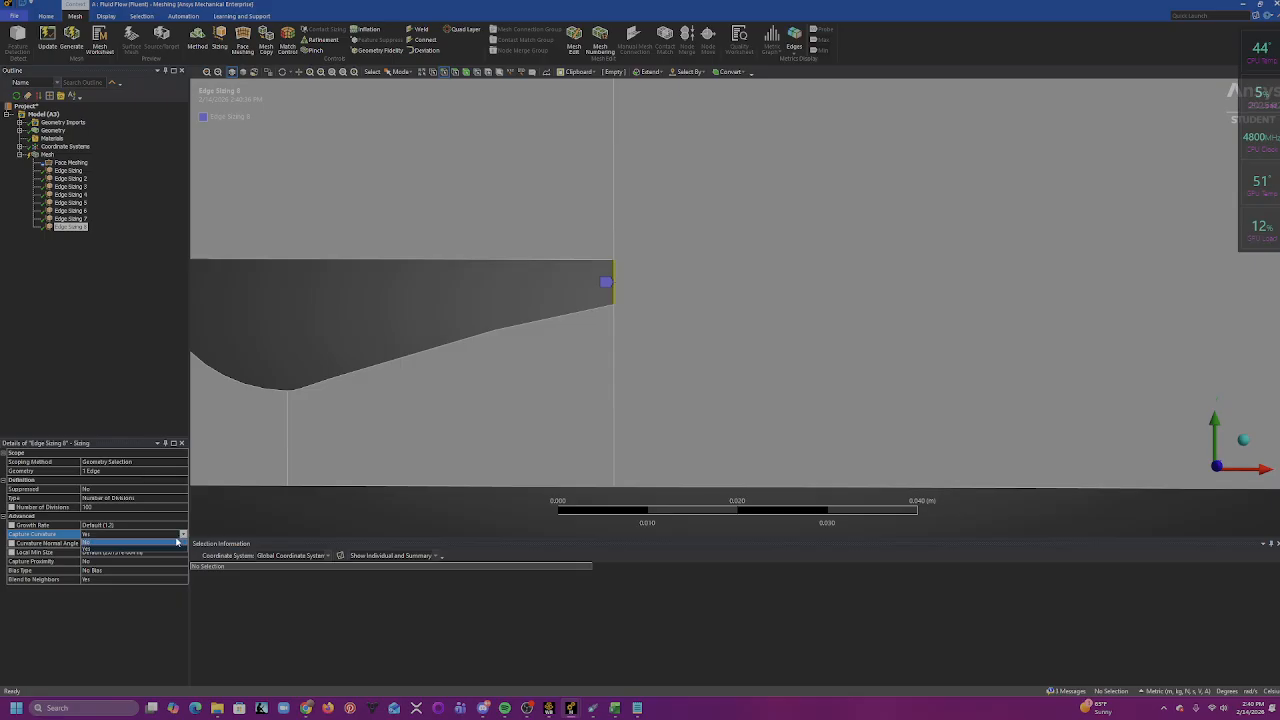
left_click(174, 543)
left_click(167, 526)
left_click(183, 526)
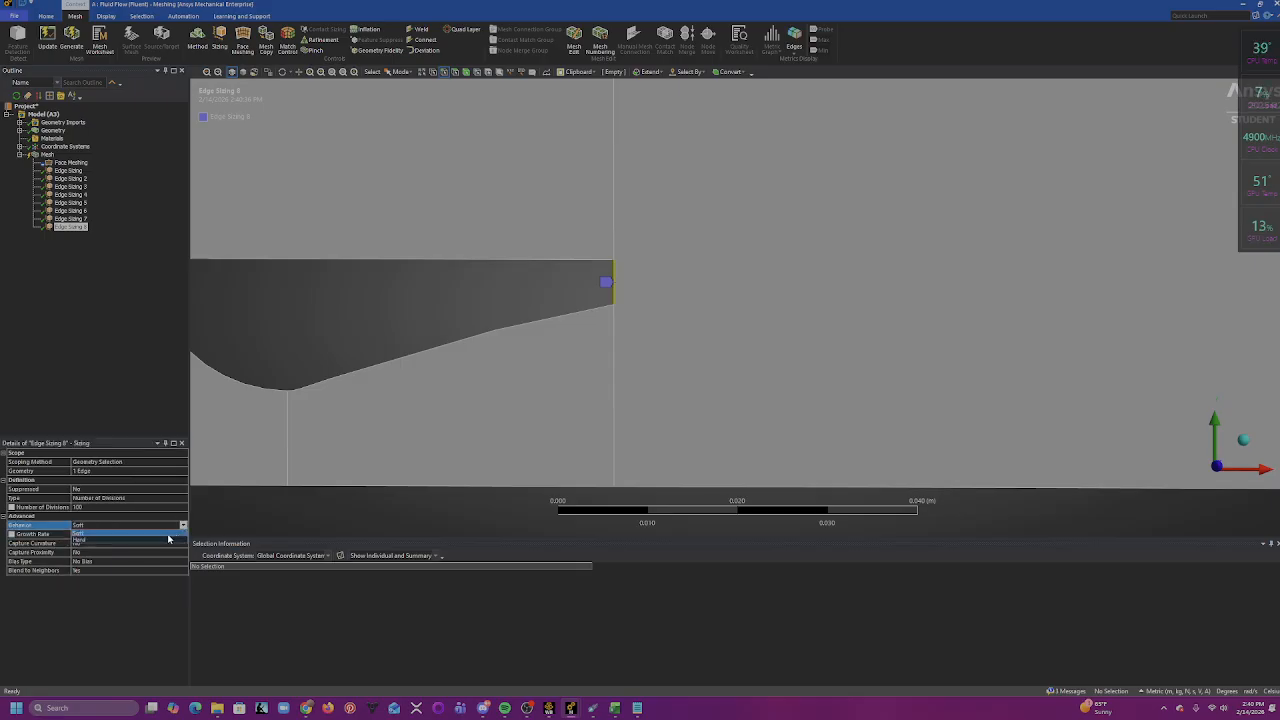
left_click(160, 534)
- Give the blunt end edge sizing a symmetric bias that is finer toward both ends, with a bias factor of 100
left_click(88, 552)
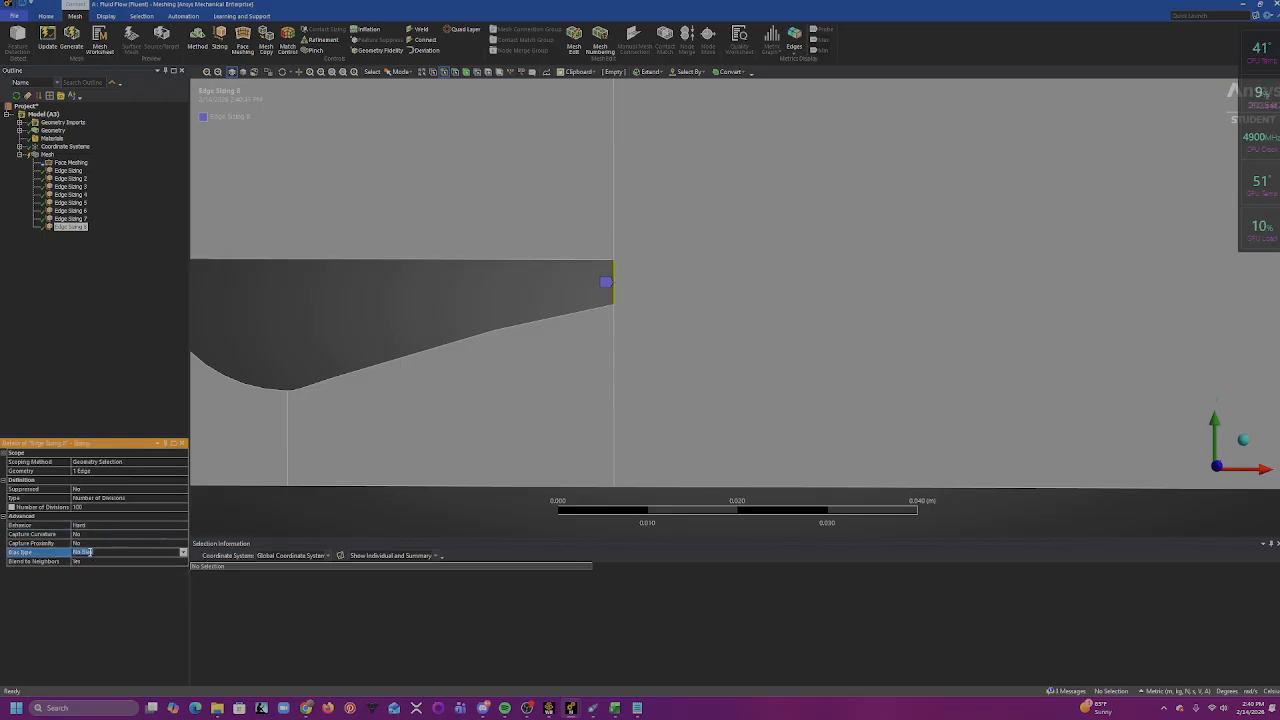
left_click(183, 553)
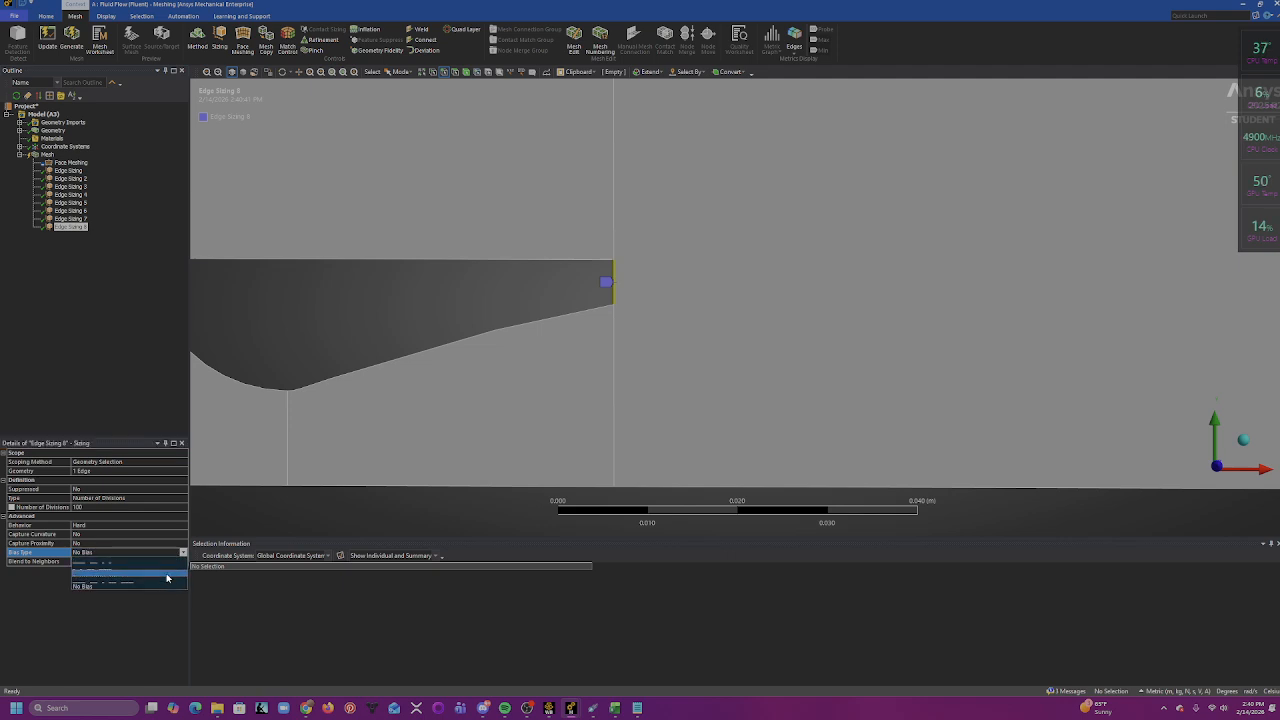
left_click(167, 577)
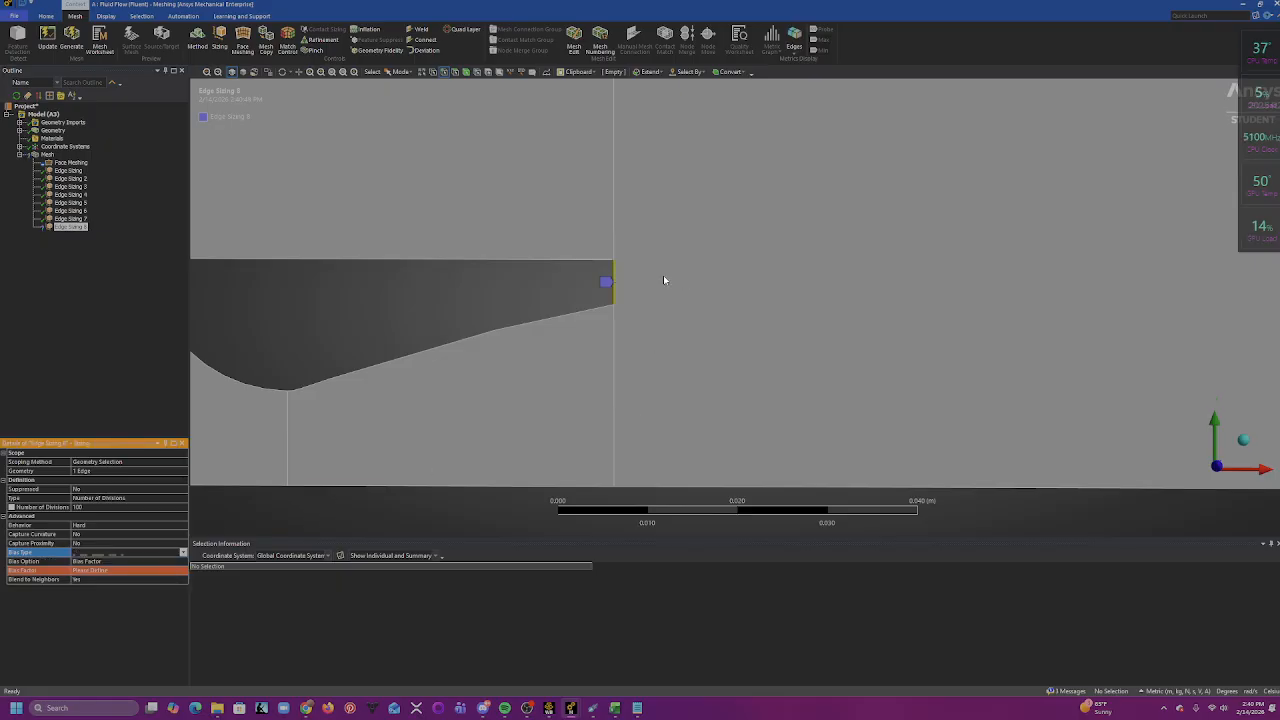
scroll(614, 306, "up", 5)
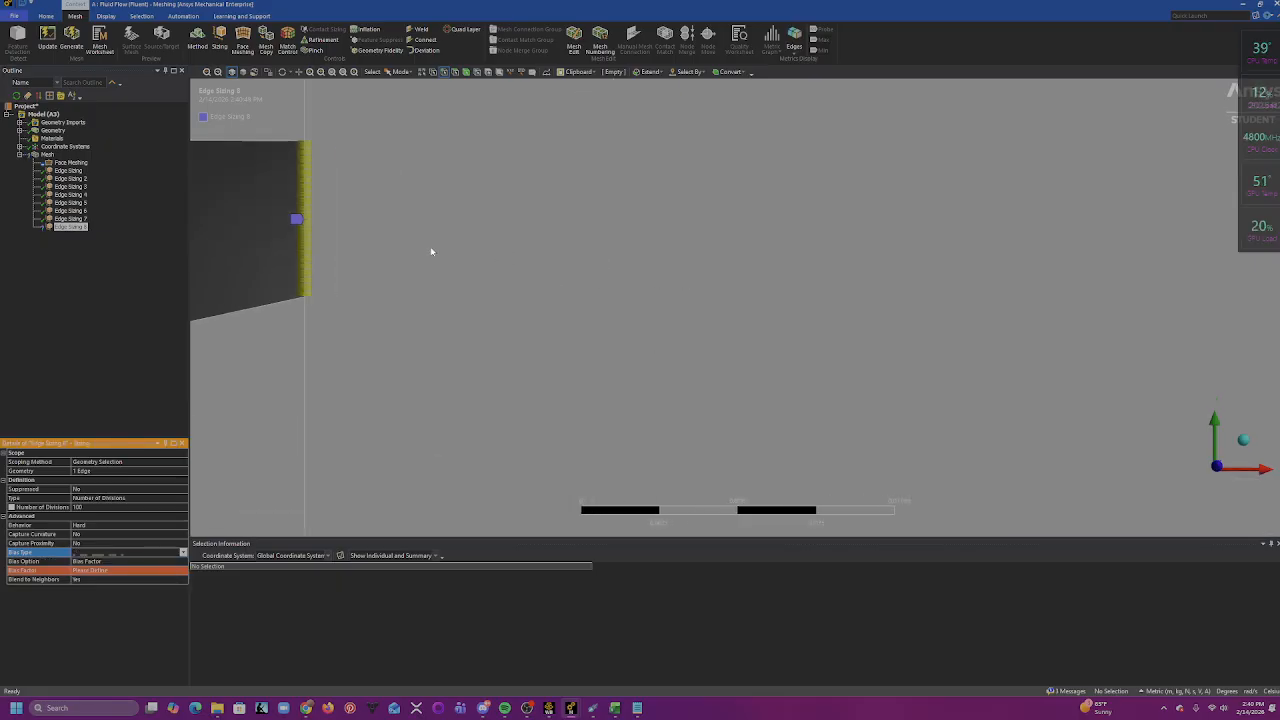
middle_click_drag(397, 245, 626, 317, "ctrl")
scroll(626, 317, "up", 3)
scroll(612, 272, "down", 1)
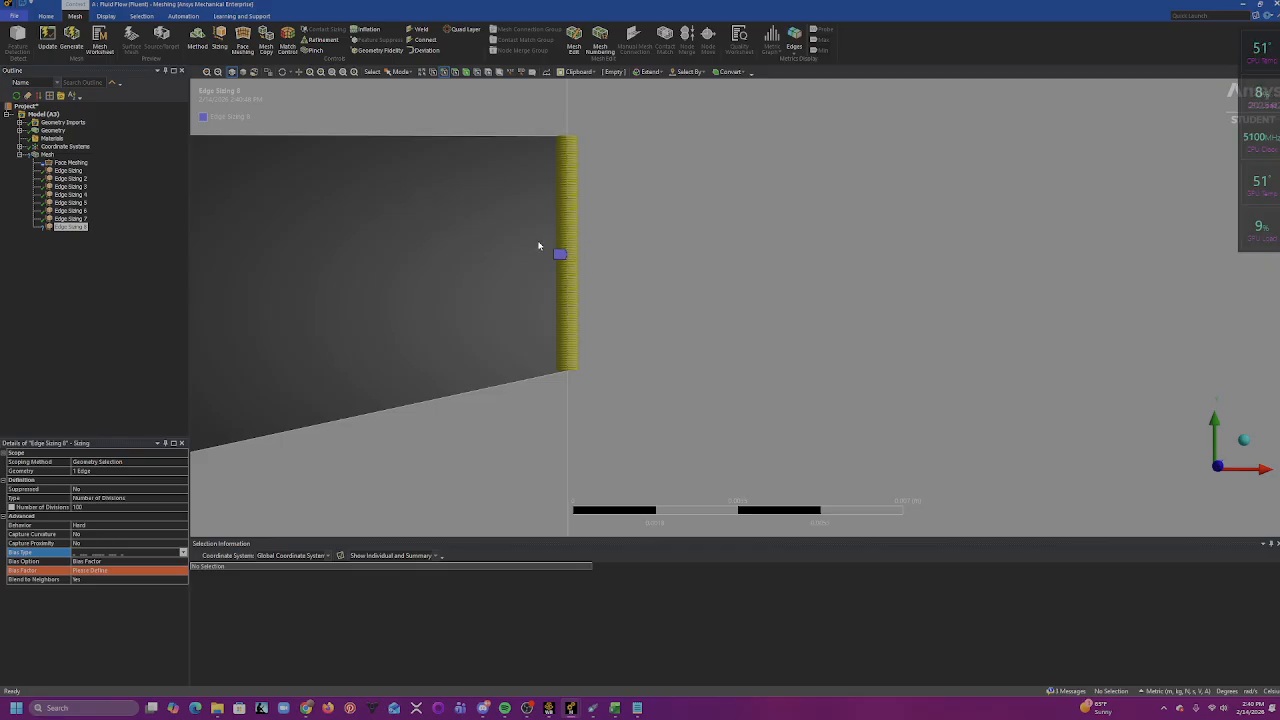
left_click(106, 570)
type("8")
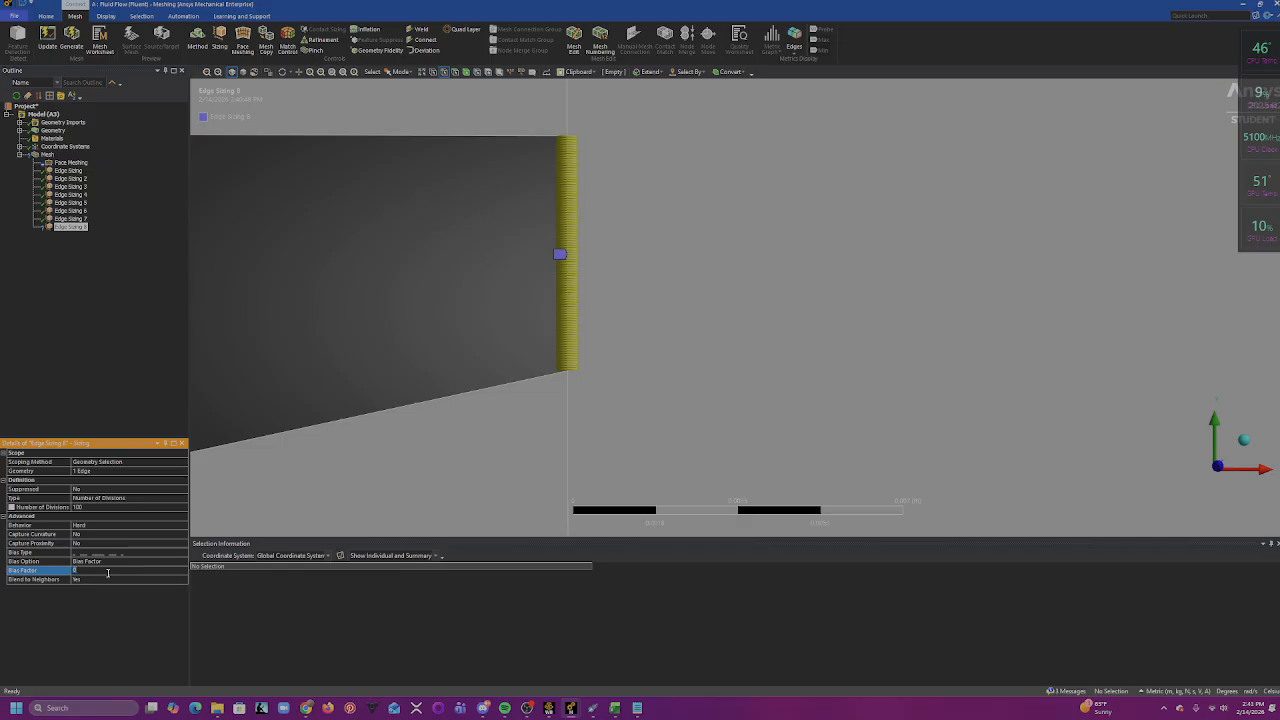
key("Return")
- Regenerate the mesh with the blunt end edge sizing and inspect the cells around the nozzle exit and wake
scroll(560, 230, "down", 4)
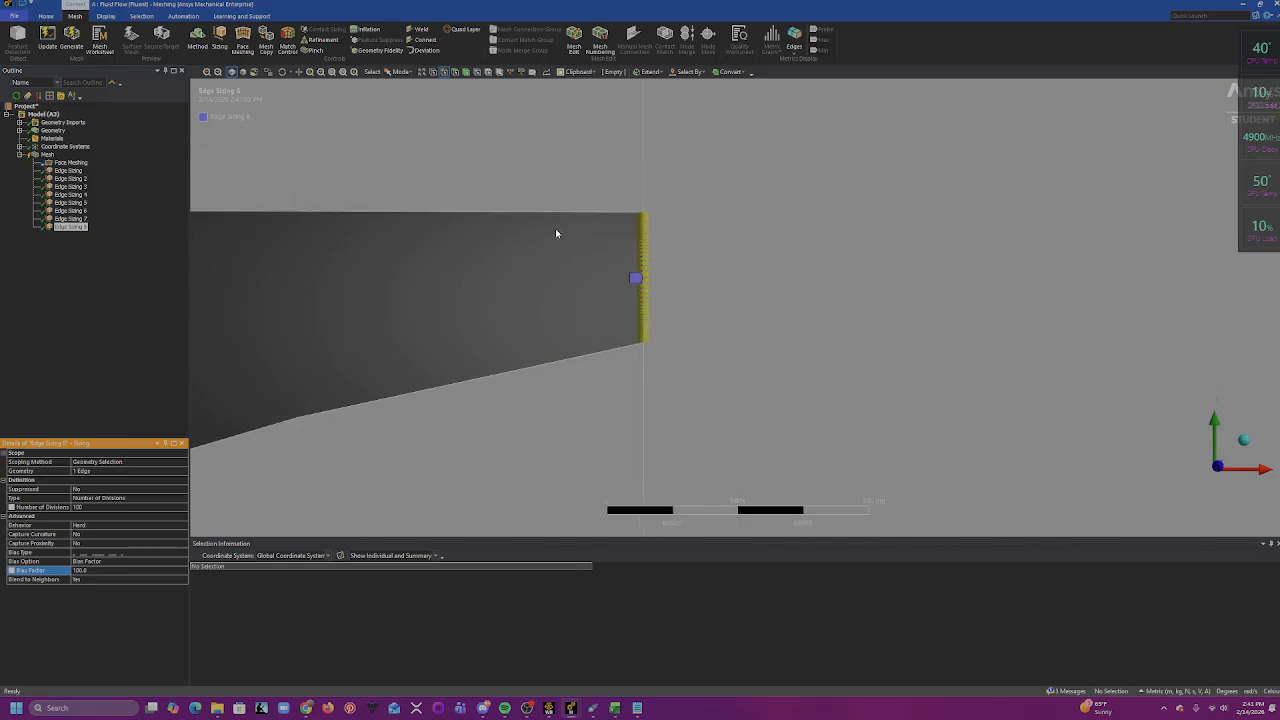
left_click(71, 38)
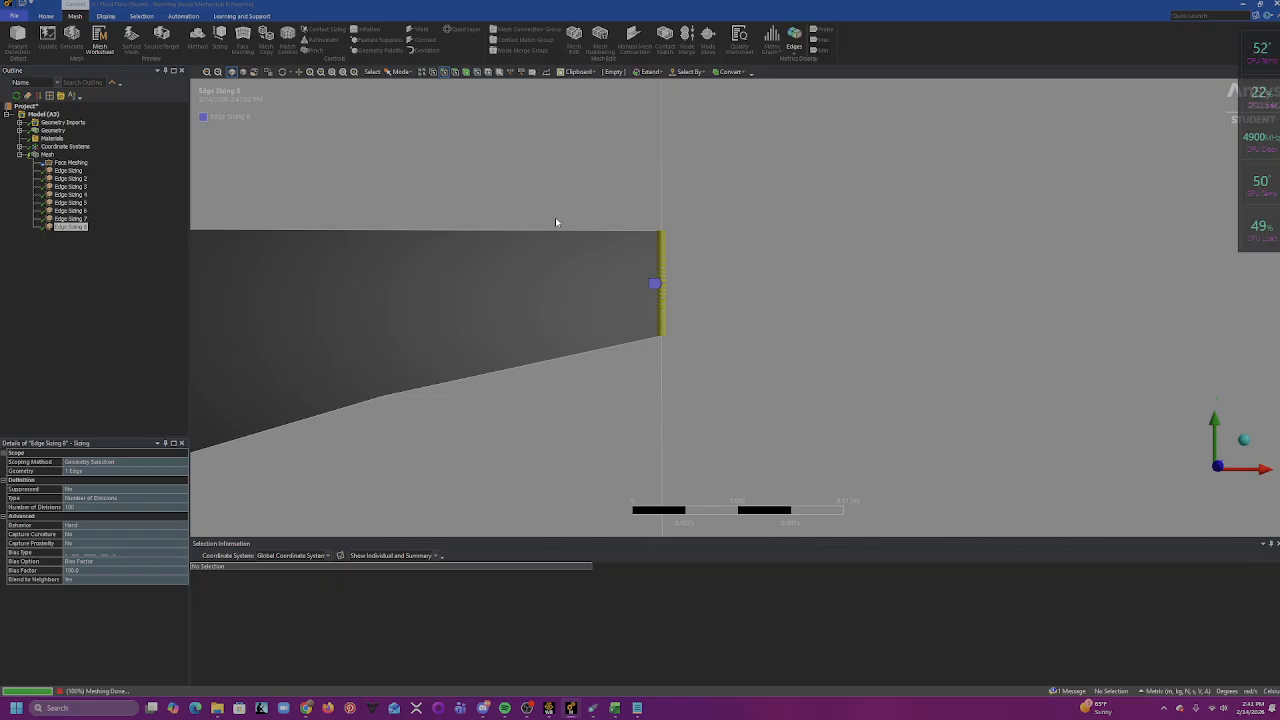
left_click(47, 154)
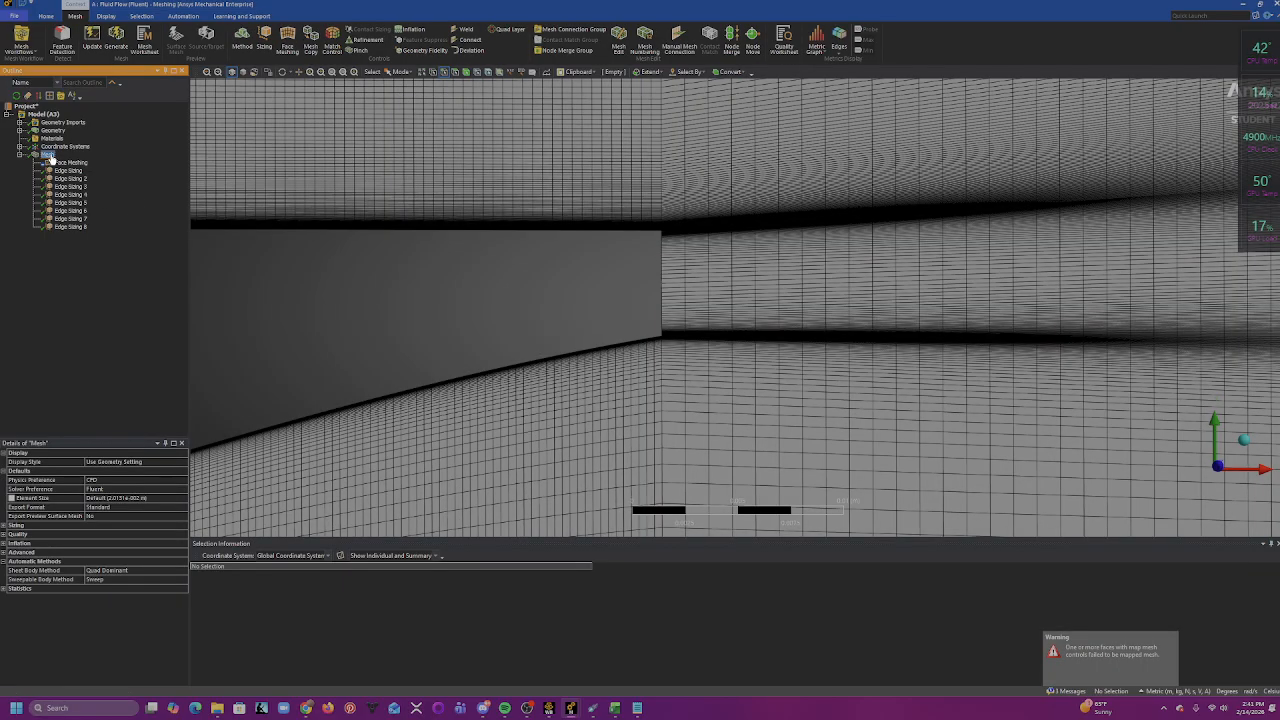
scroll(937, 285, "down", 10)
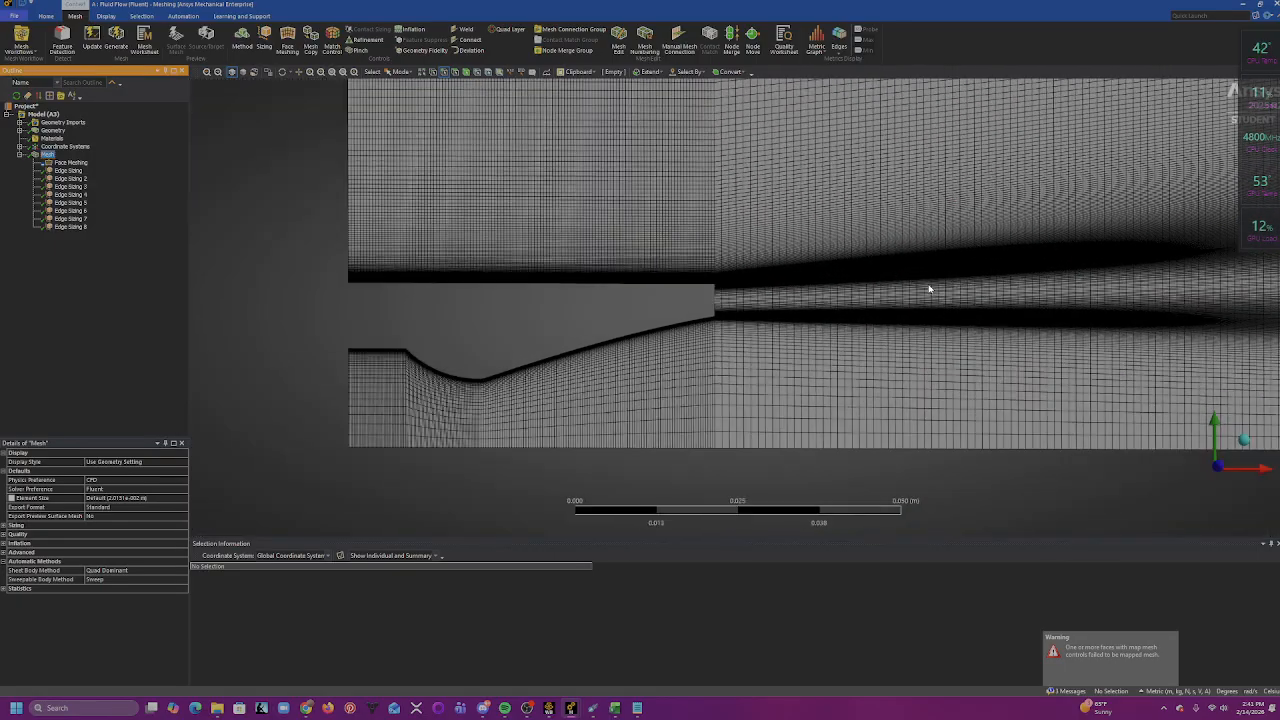
scroll(930, 285, "down", 2)
middle_click_drag(1038, 281, 652, 297, "ctrl")
scroll(652, 297, "up", 1)
scroll(652, 297, "up", 6)
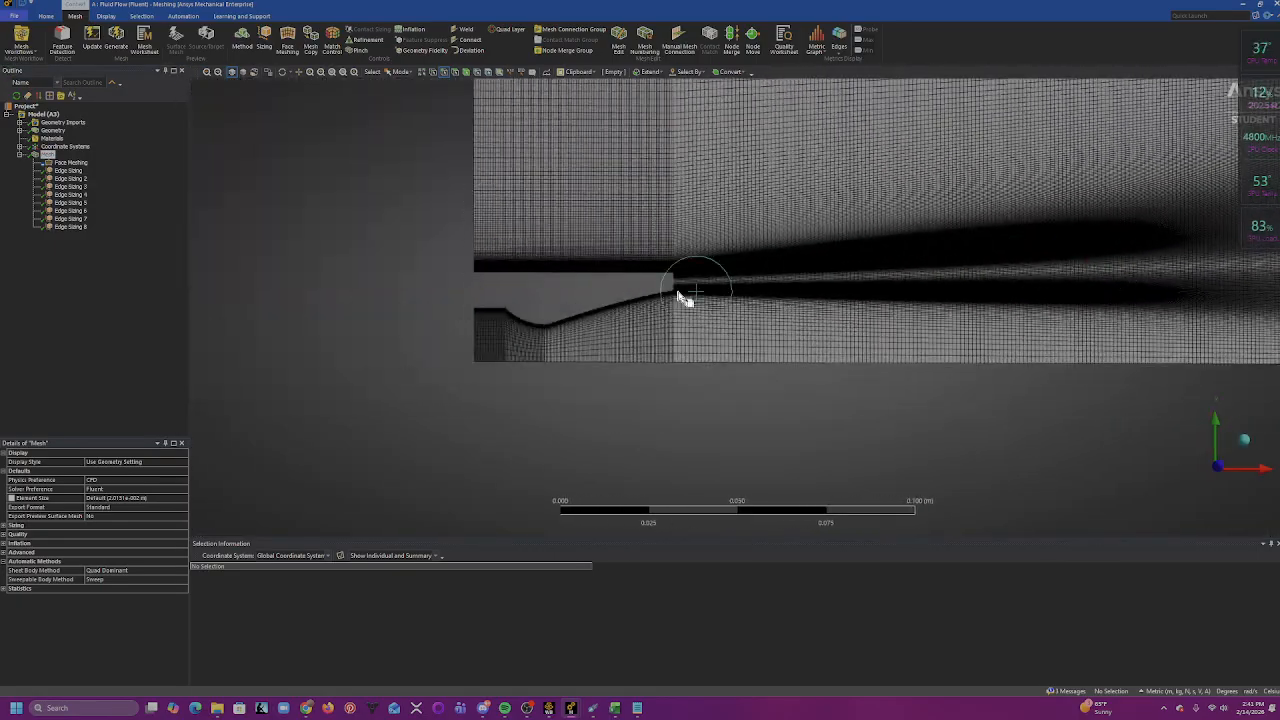
scroll(680, 287, "up", 4)
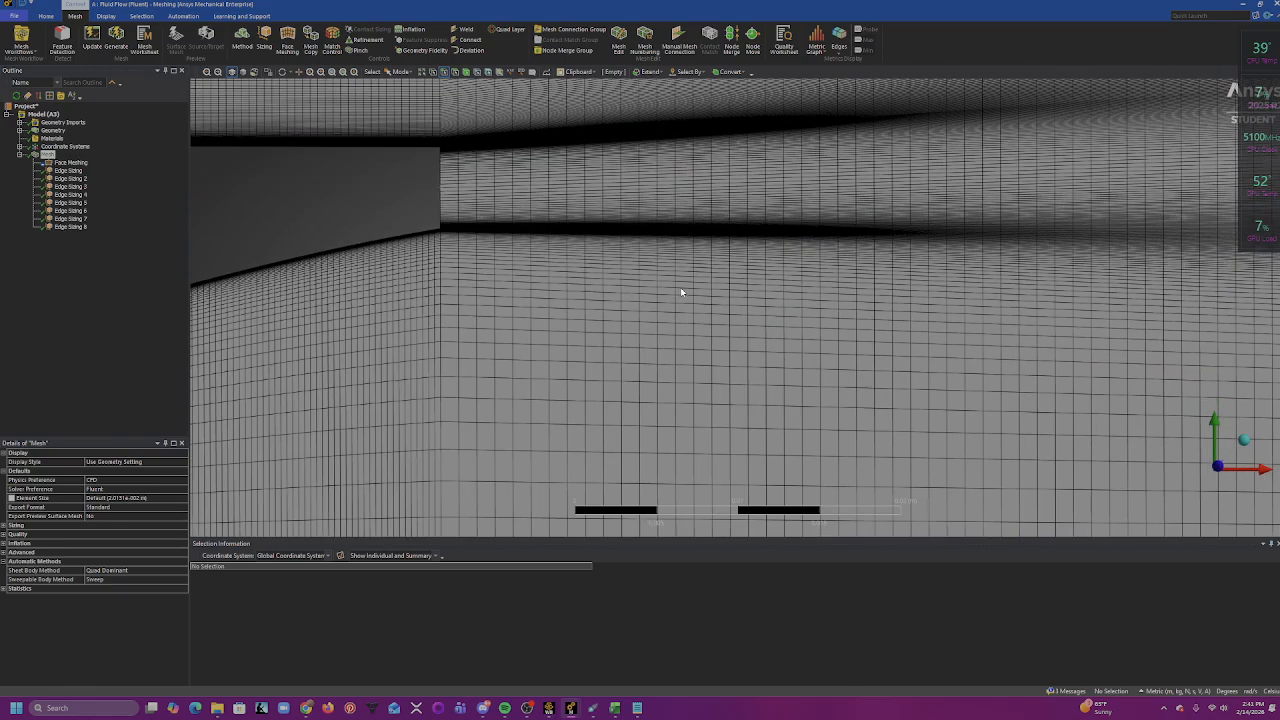
scroll(680, 287, "down", 3)
scroll(680, 287, "down", 5)
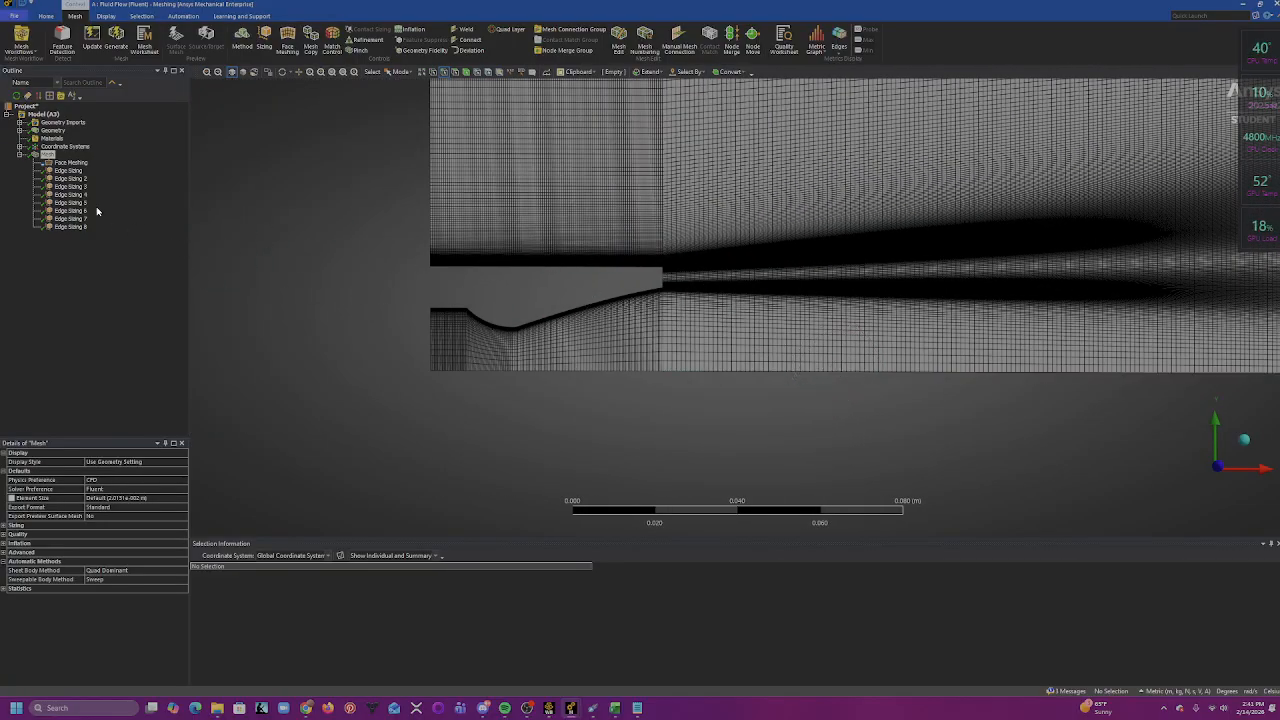
- Set the edge sizing of the two long horizontal downstream edges to 400 divisions
left_click(74, 187)
left_click(72, 195)
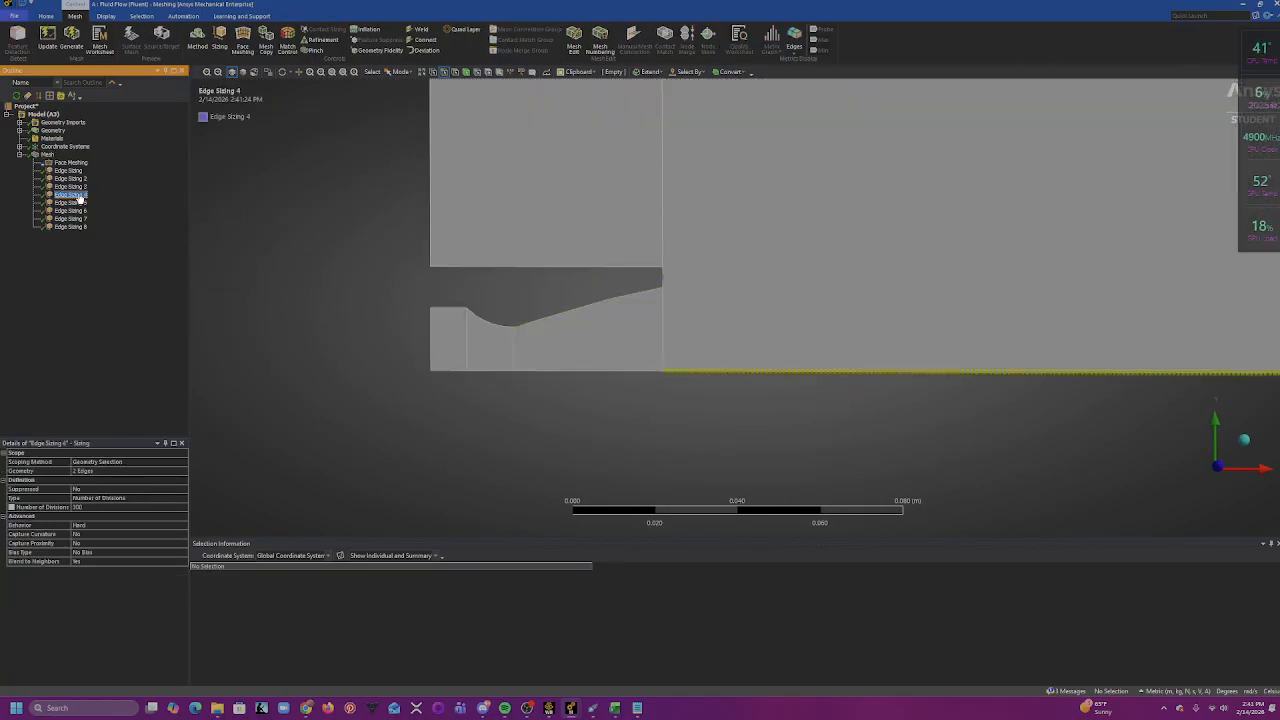
scroll(826, 300, "up", 2)
scroll(830, 288, "down", 4)
middle_click_drag(840, 284, 743, 360, "ctrl")
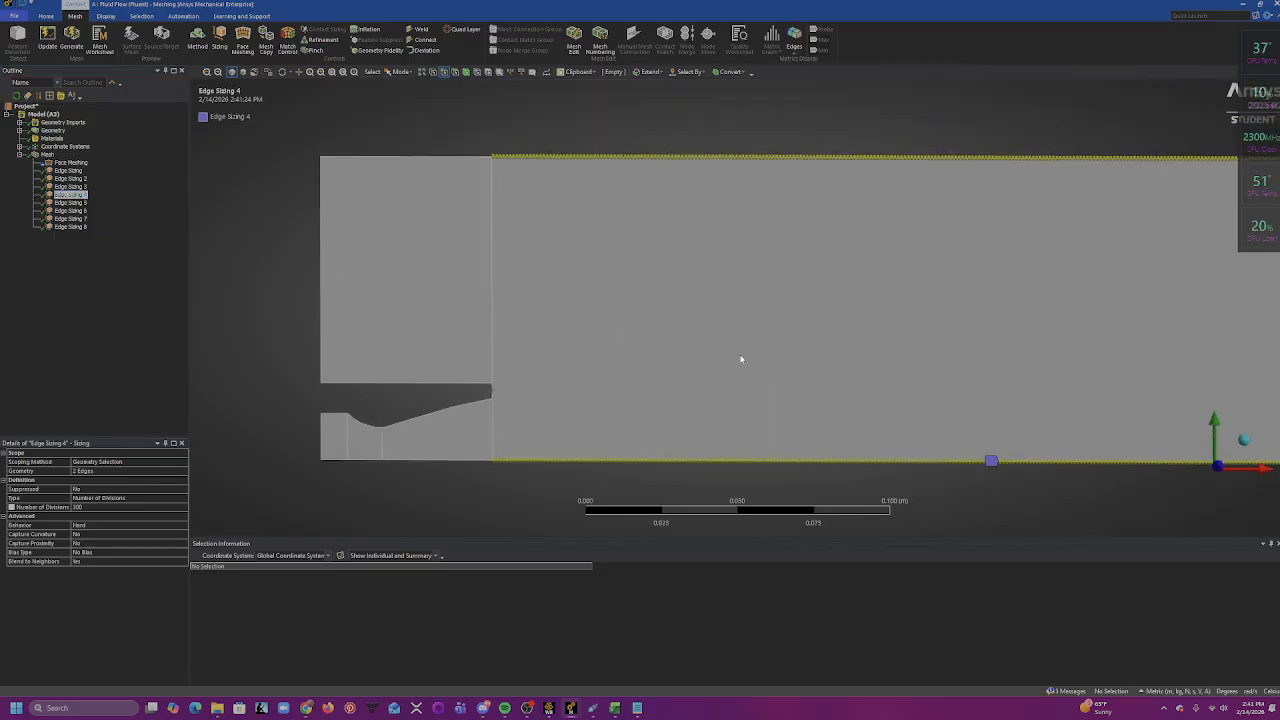
scroll(761, 336, "down", 2)
scroll(760, 336, "down", 2)
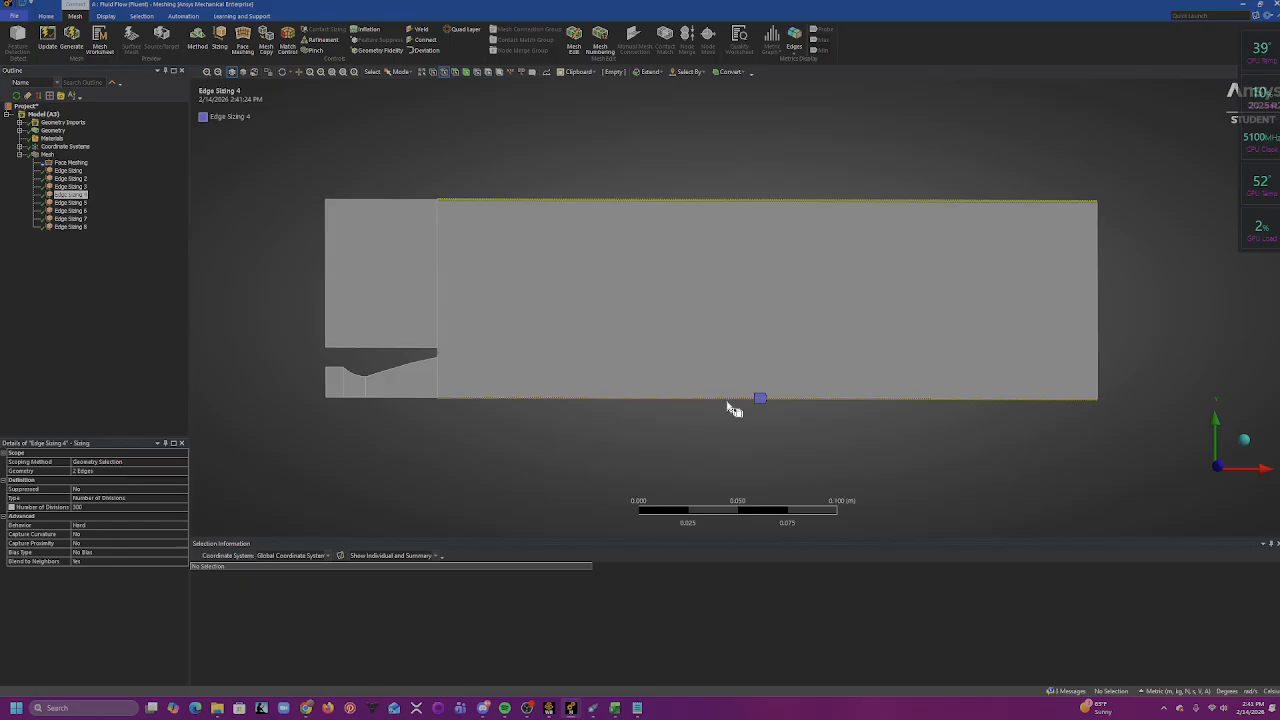
left_click(111, 508)
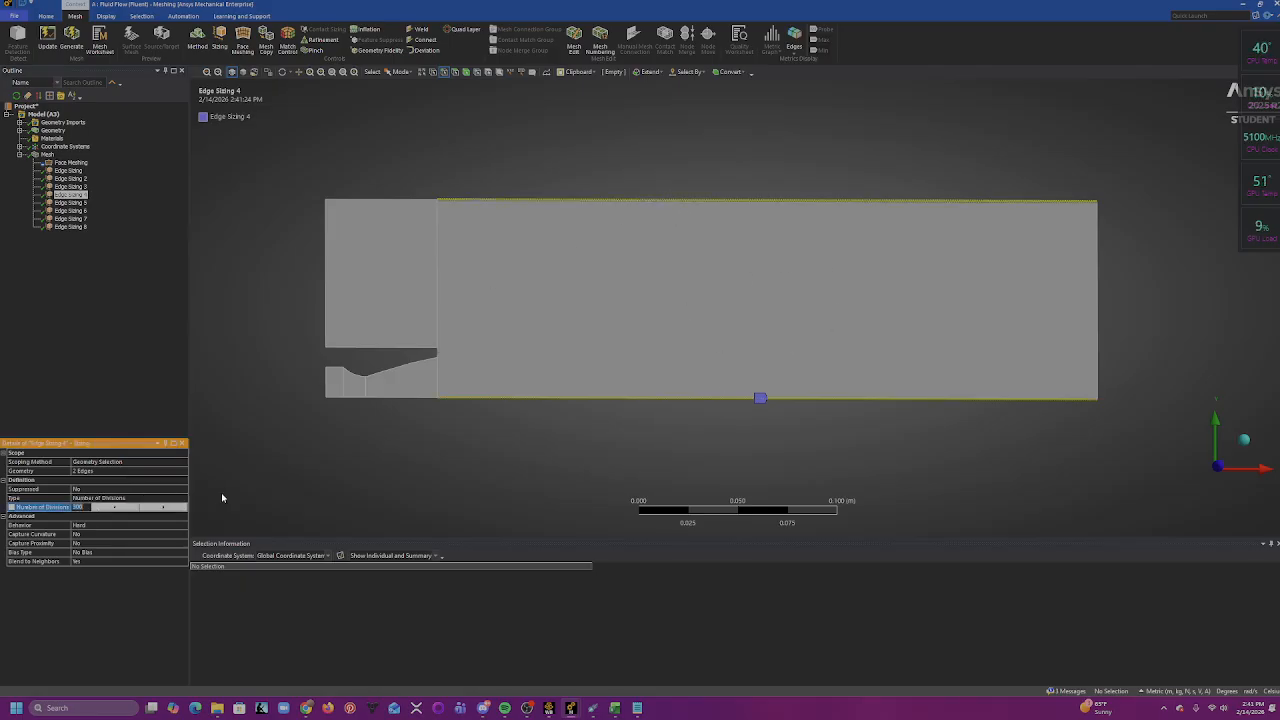
type("400")
key("Return")
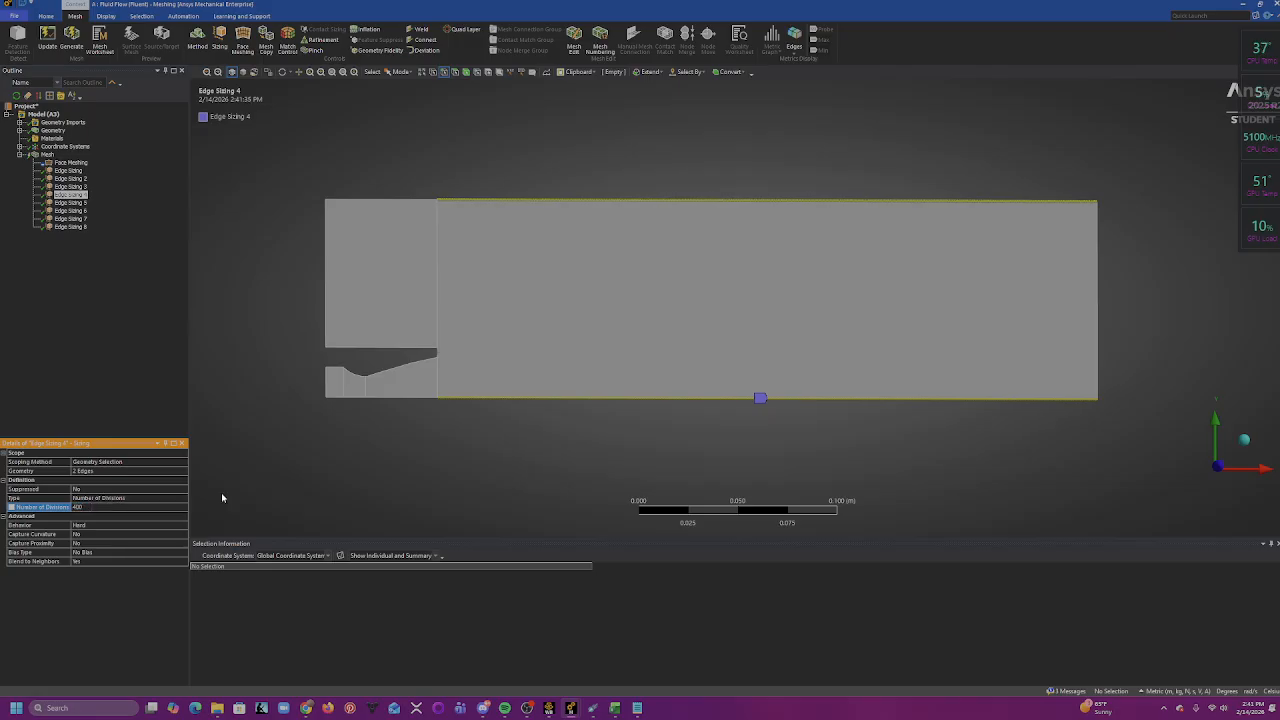
- Regenerate the mesh and inspect the streamwise cell spacing across the nozzle exit
left_click(71, 40)
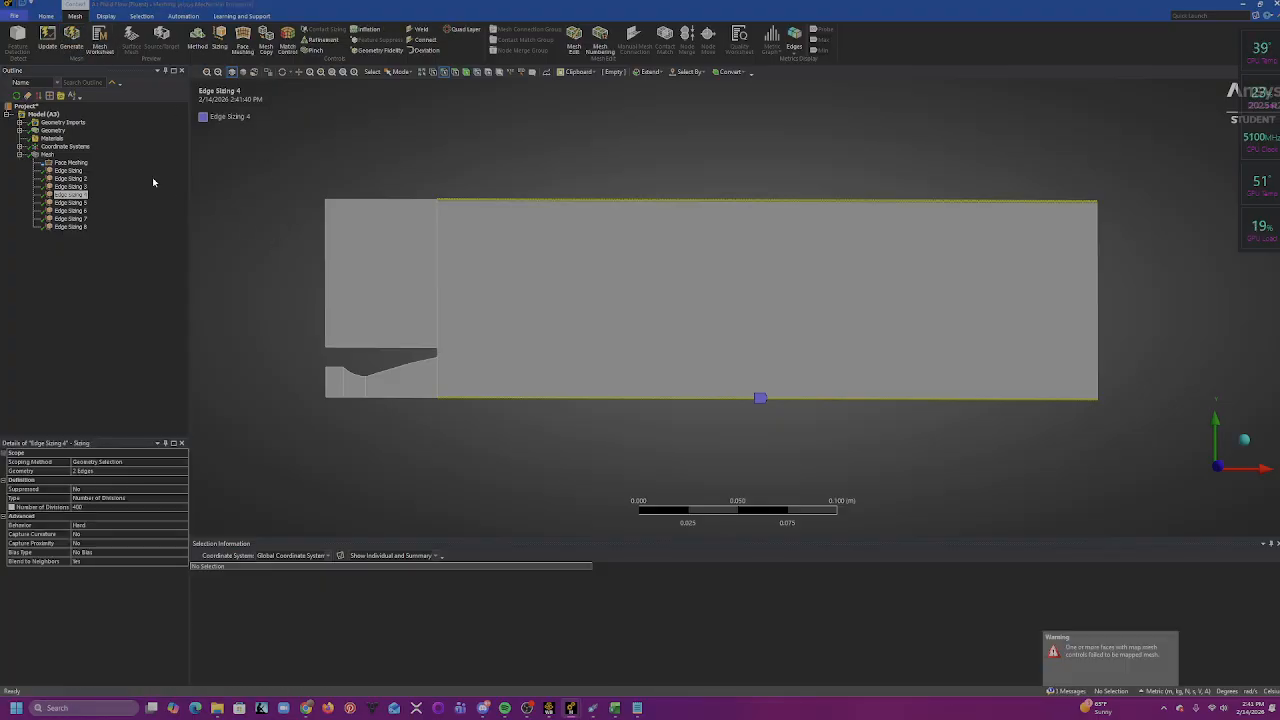
left_click(47, 155)
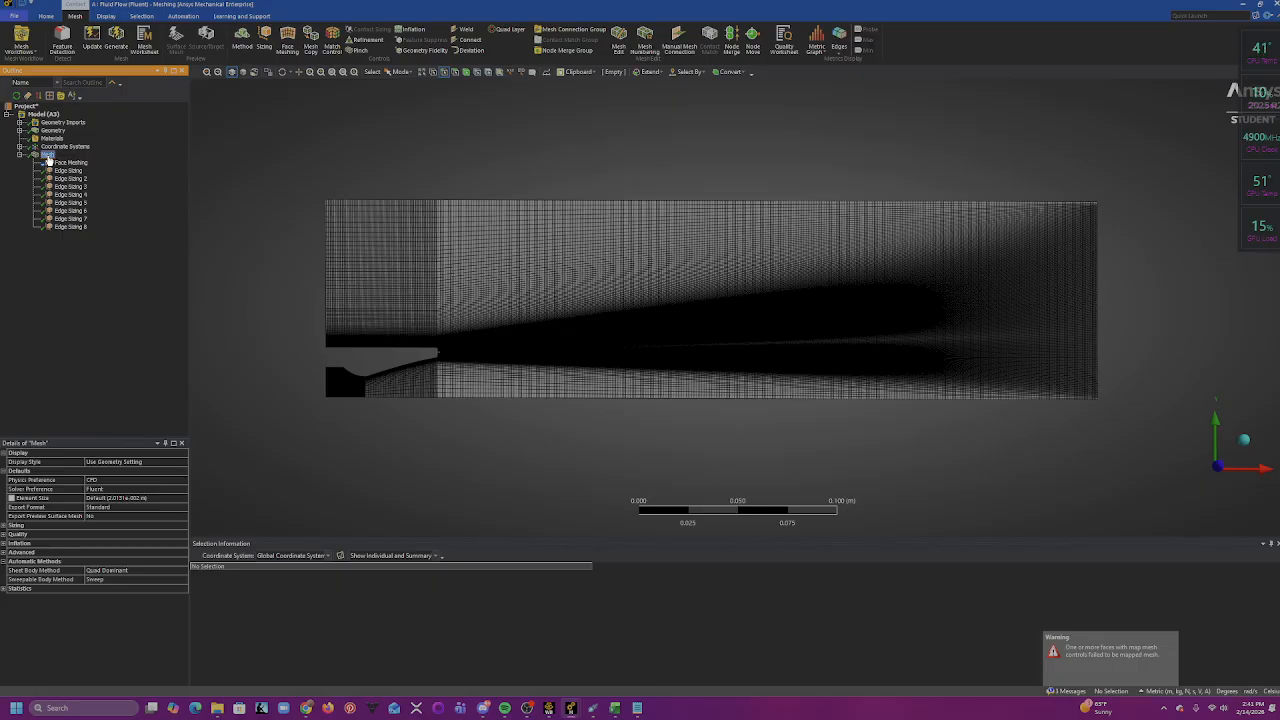
scroll(483, 379, "up", 6)
middle_click_drag(536, 369, 934, 223)
scroll(566, 248, "up", 3)
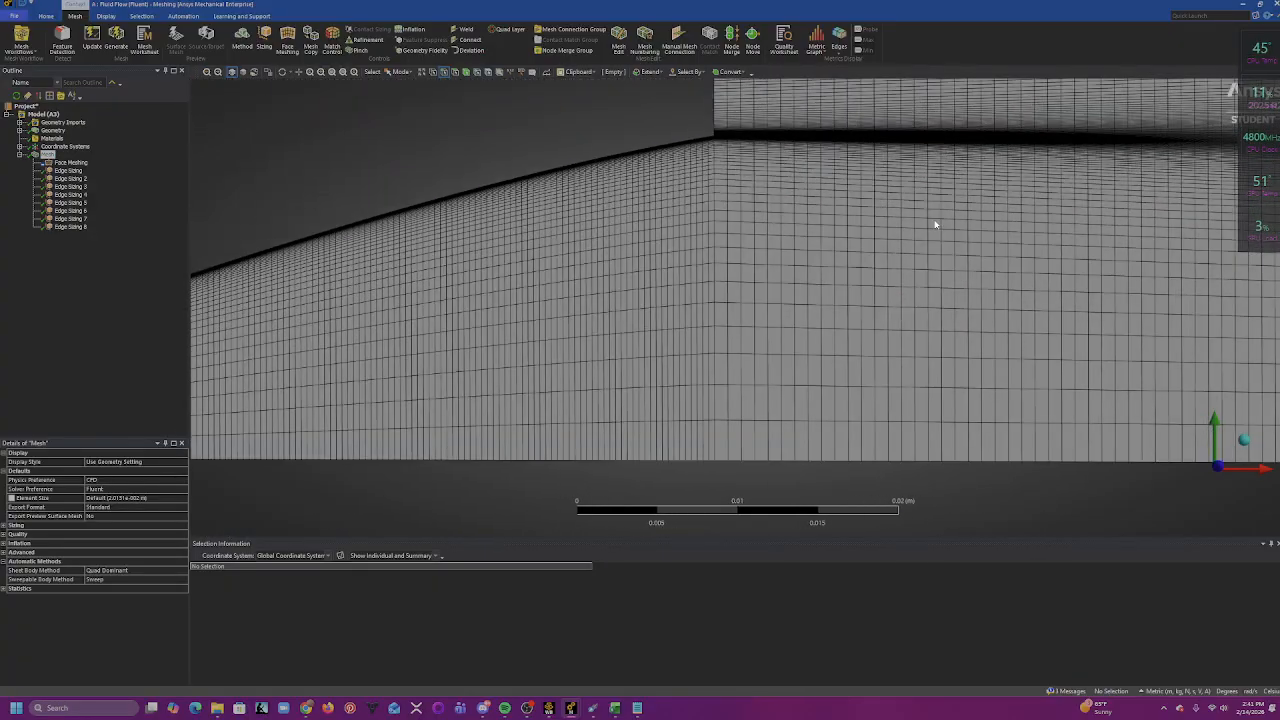
scroll(934, 223, "down", 5)
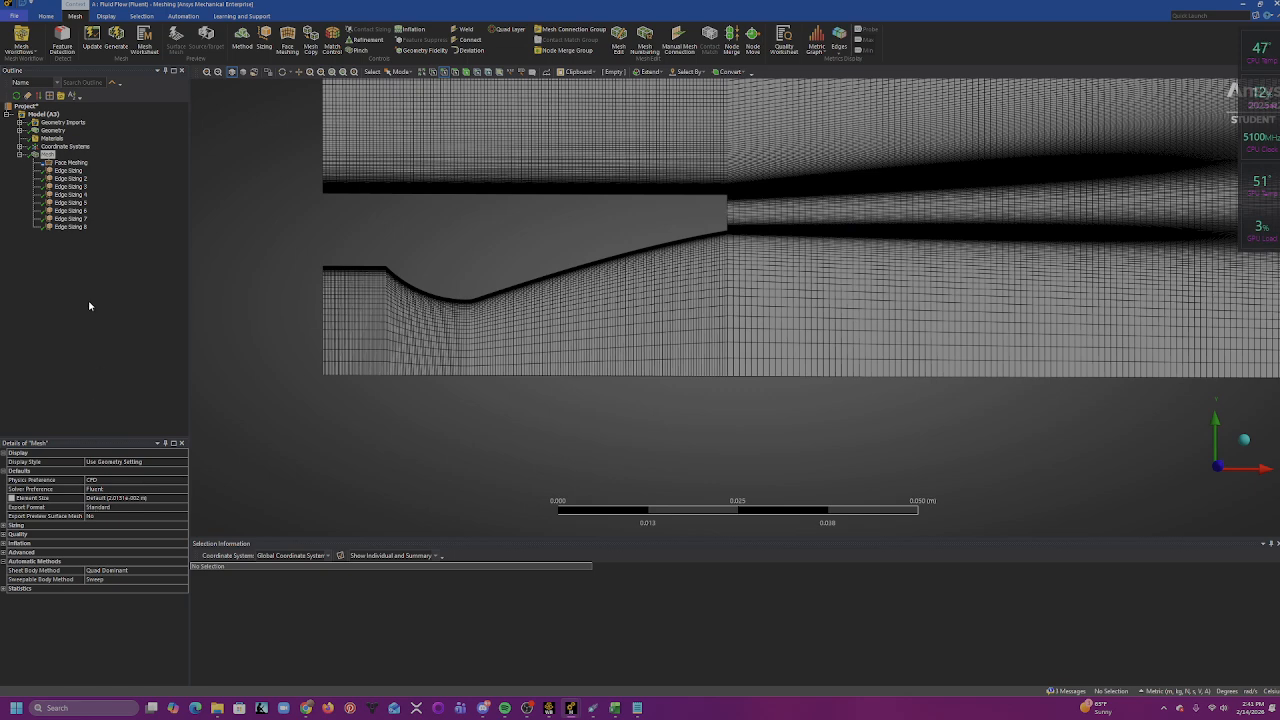
- Review the face meshing and edge sizings to see which edges and settings each one covers
left_click(65, 220)
left_click(70, 228)
left_click(70, 211)
left_click(70, 178)
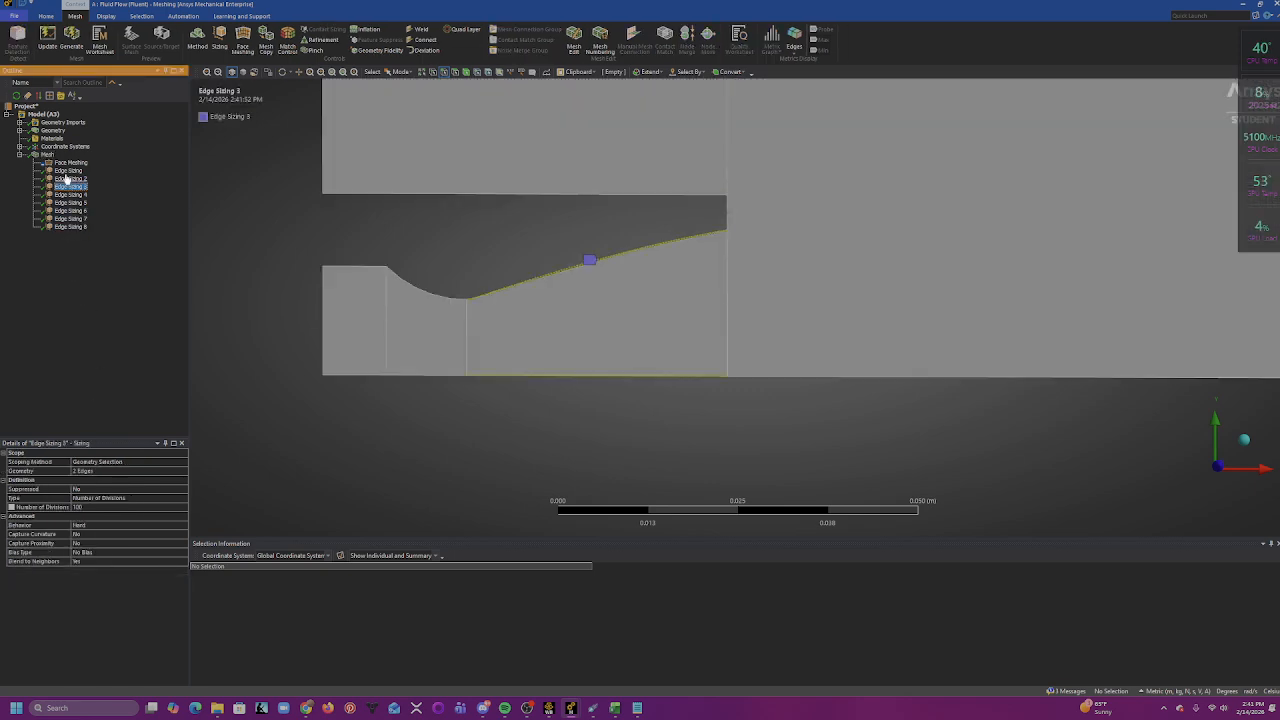
left_click(70, 162)
left_click(70, 186)
left_click(70, 202)
left_click(72, 219)
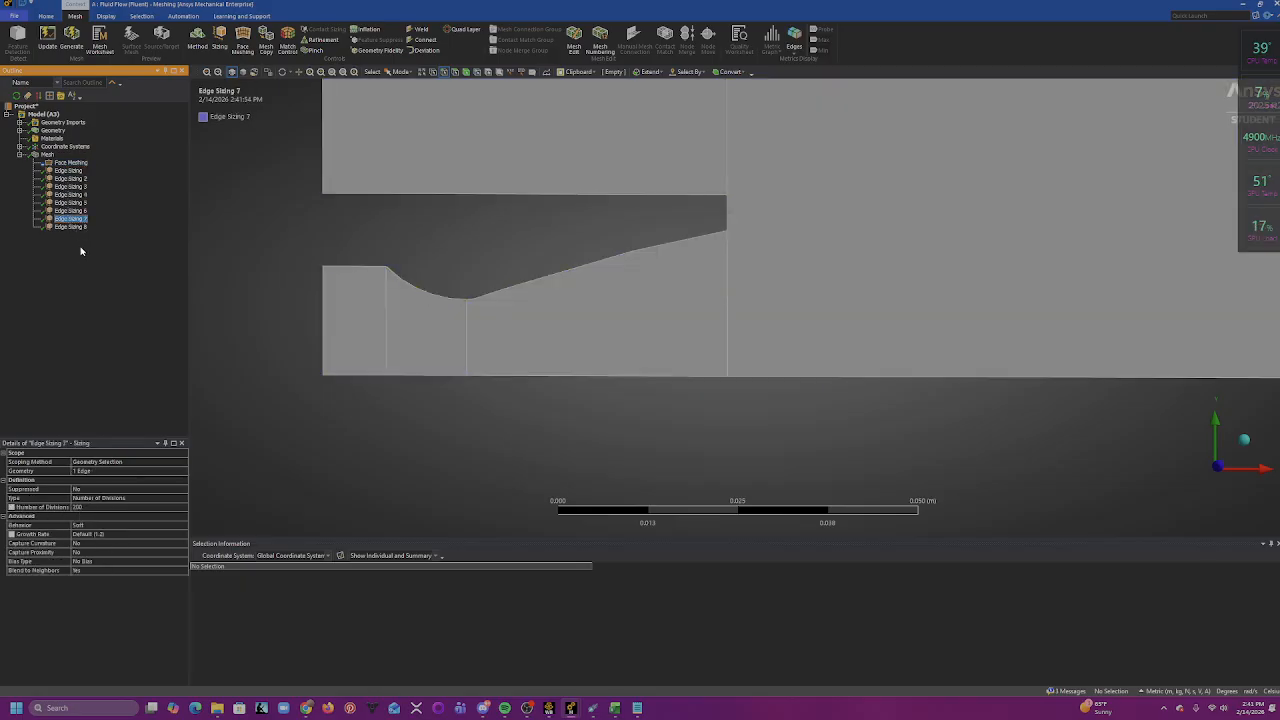
left_click(70, 226)
- Set the sizing of the two long horizontal downstream edges to 600 divisions and regenerate the mesh
left_click(66, 194)
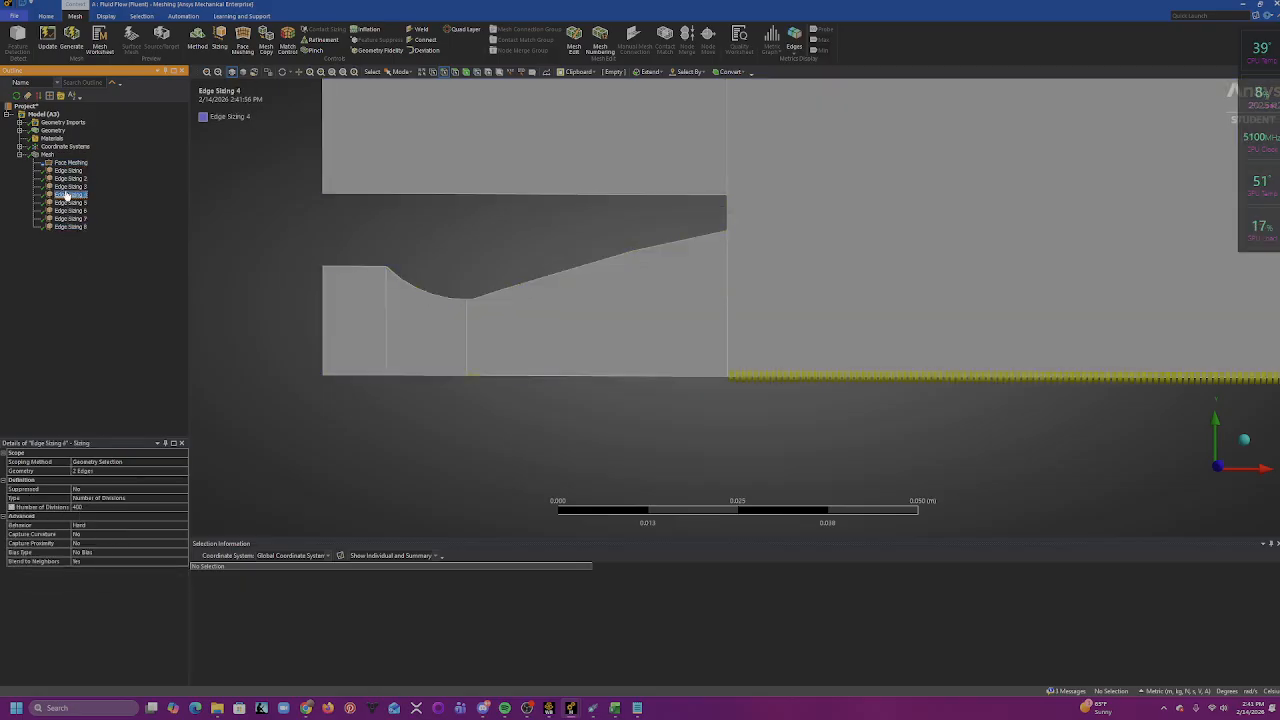
left_click(102, 508)
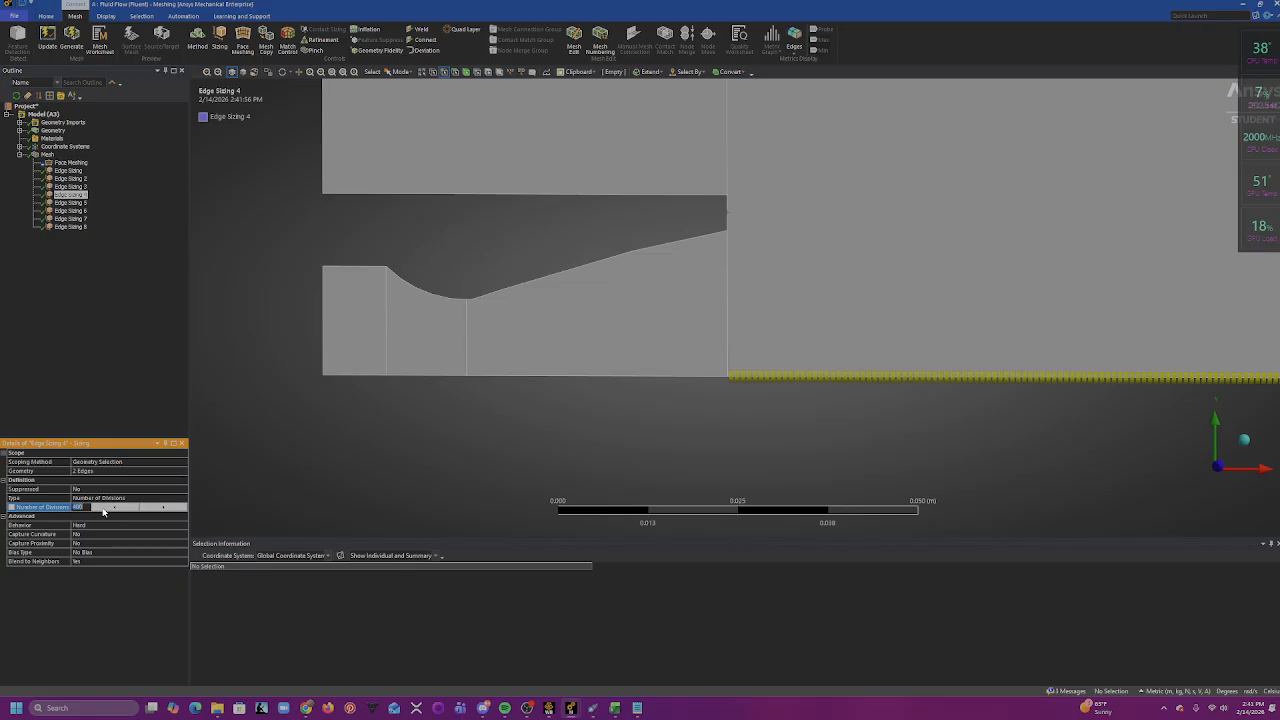
type("600")
key("Return")
left_click(71, 38)
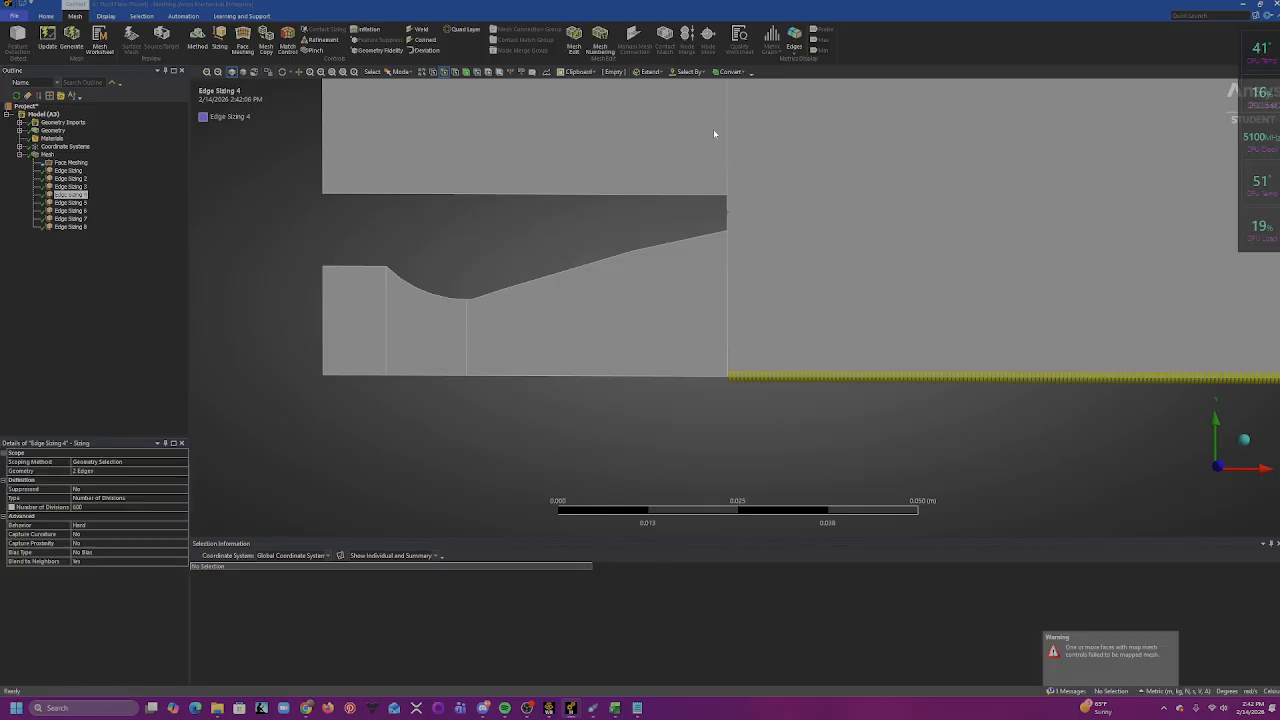
left_click(49, 155)
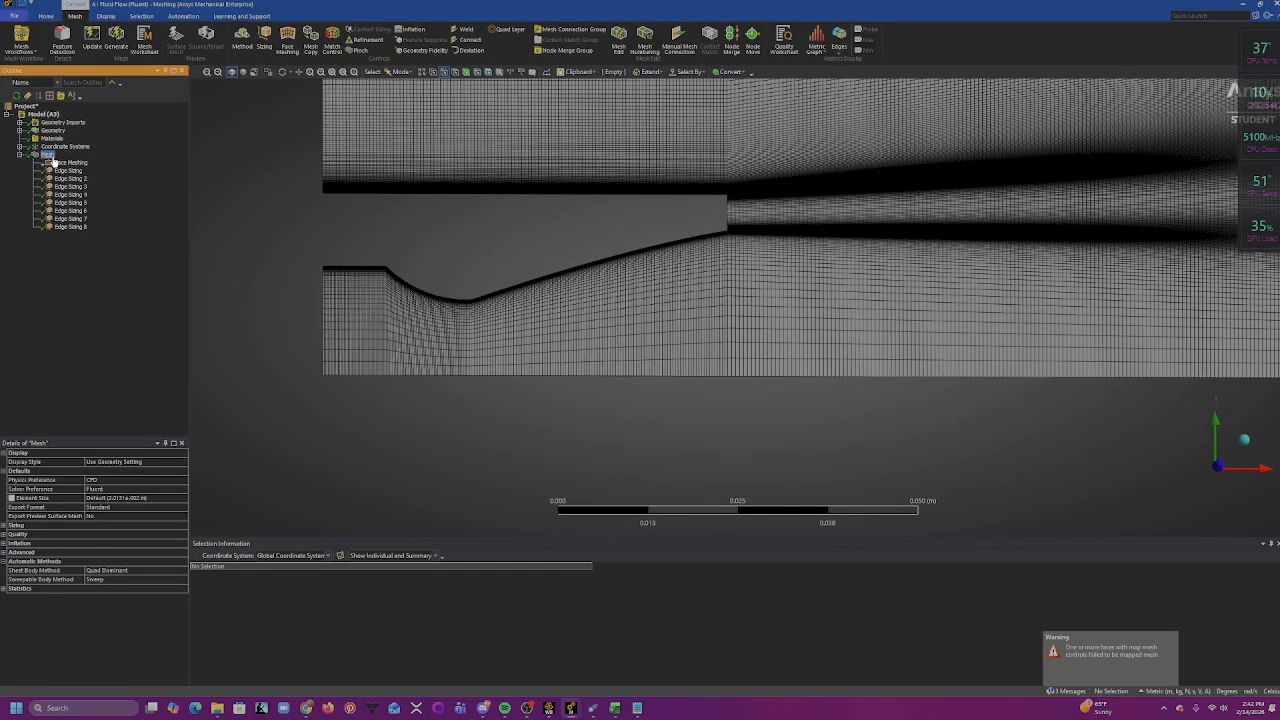
- Inspect the mesh across the nozzle exit and along the whole downstream region
scroll(929, 140, "down", 8)
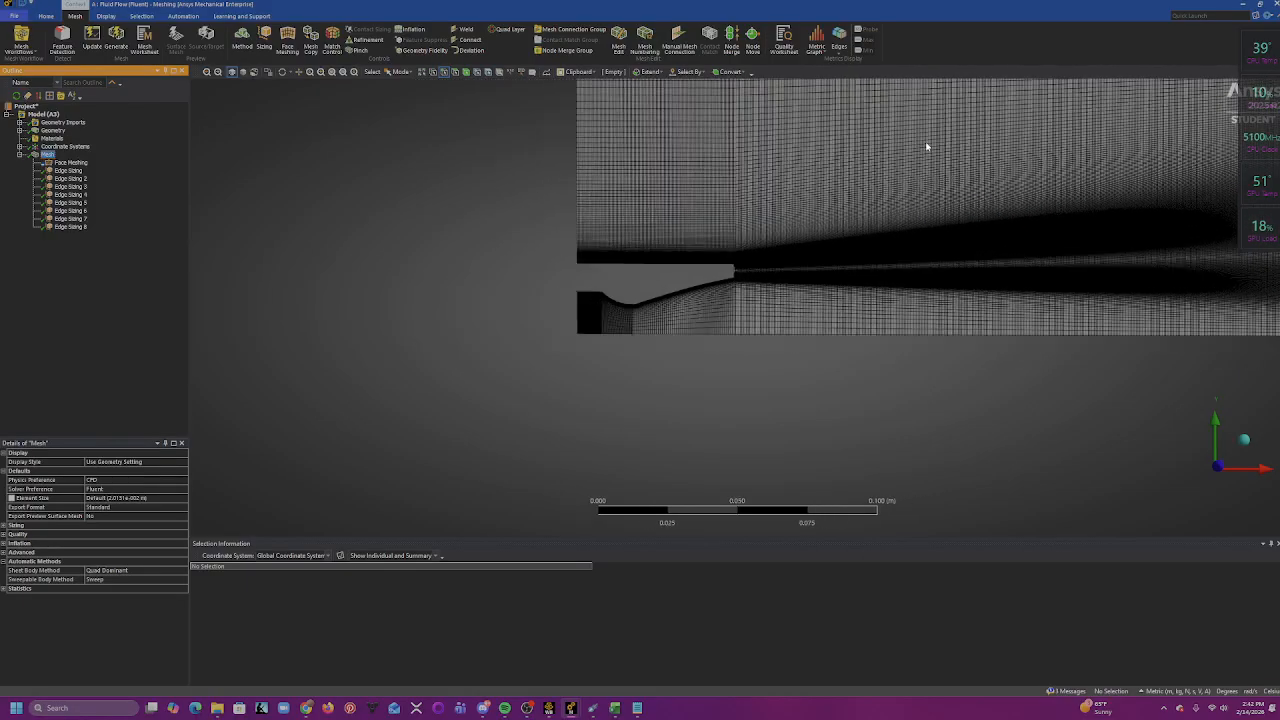
scroll(929, 160, "down", 1)
scroll(1037, 295, "up", 4)
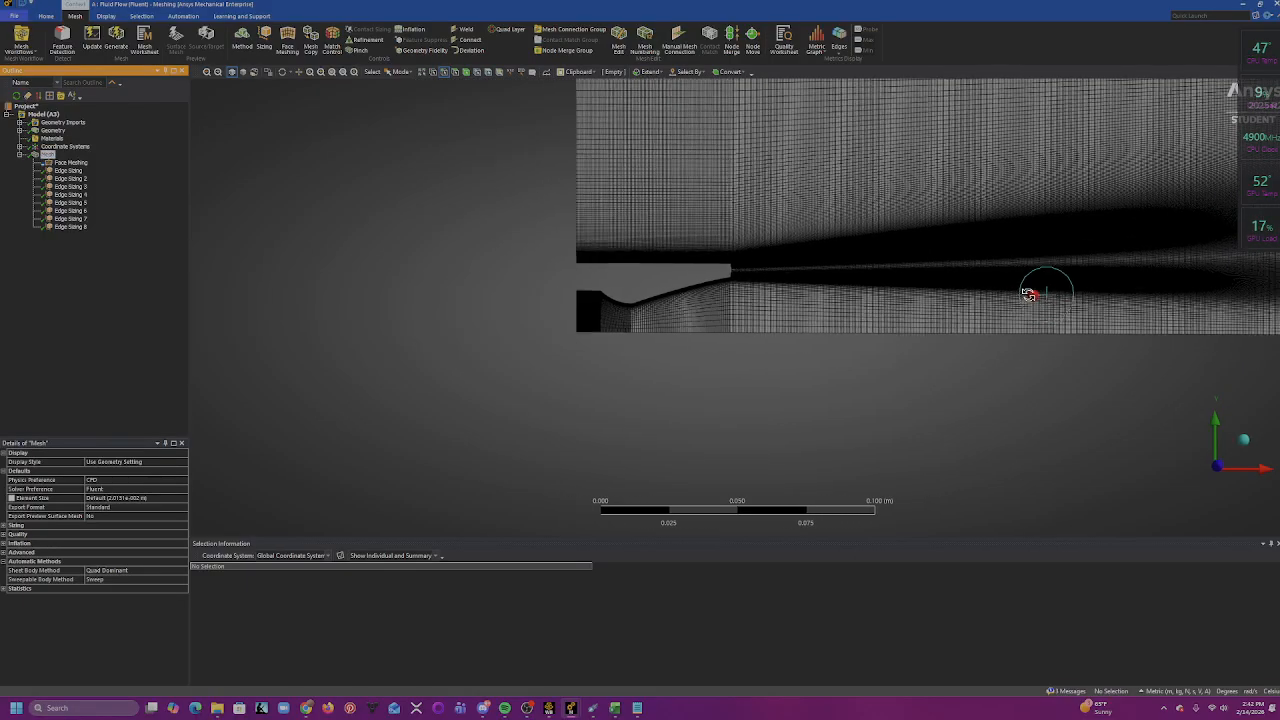
scroll(788, 298, "up", 2)
scroll(557, 226, "down", 3)
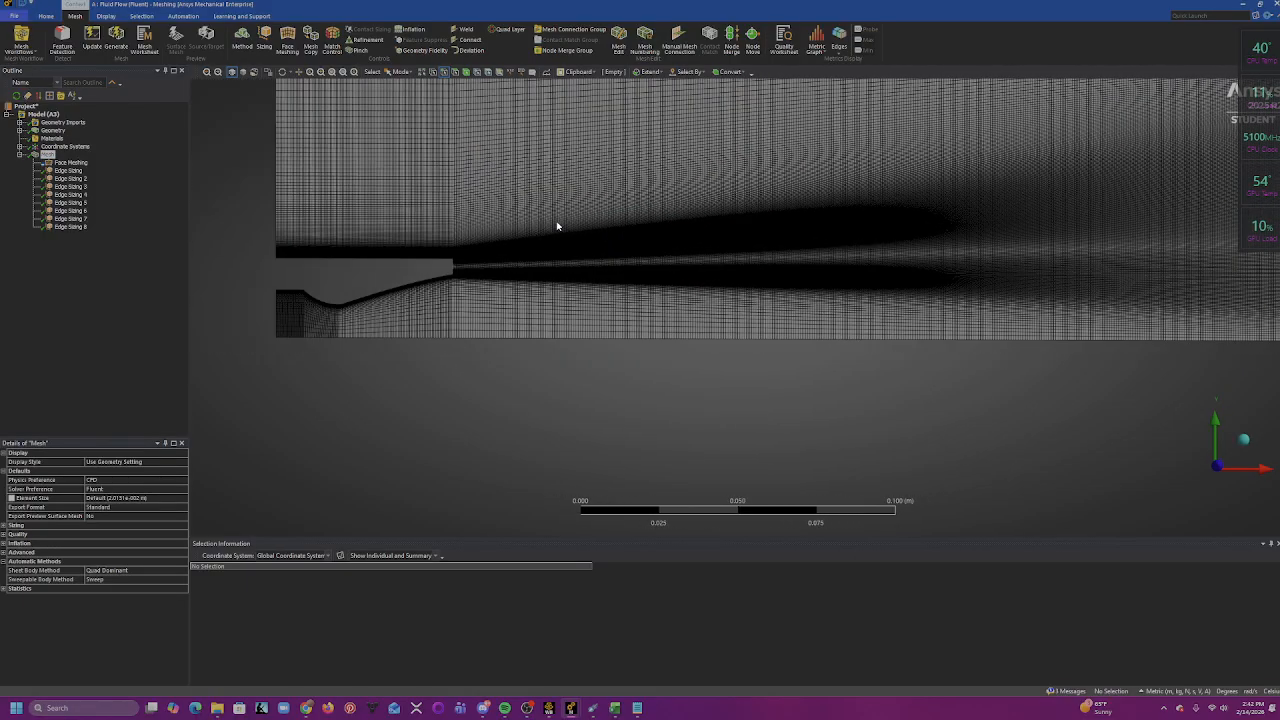
middle_click_drag(467, 253, 737, 266, "ctrl")
scroll(617, 297, "up", 5)
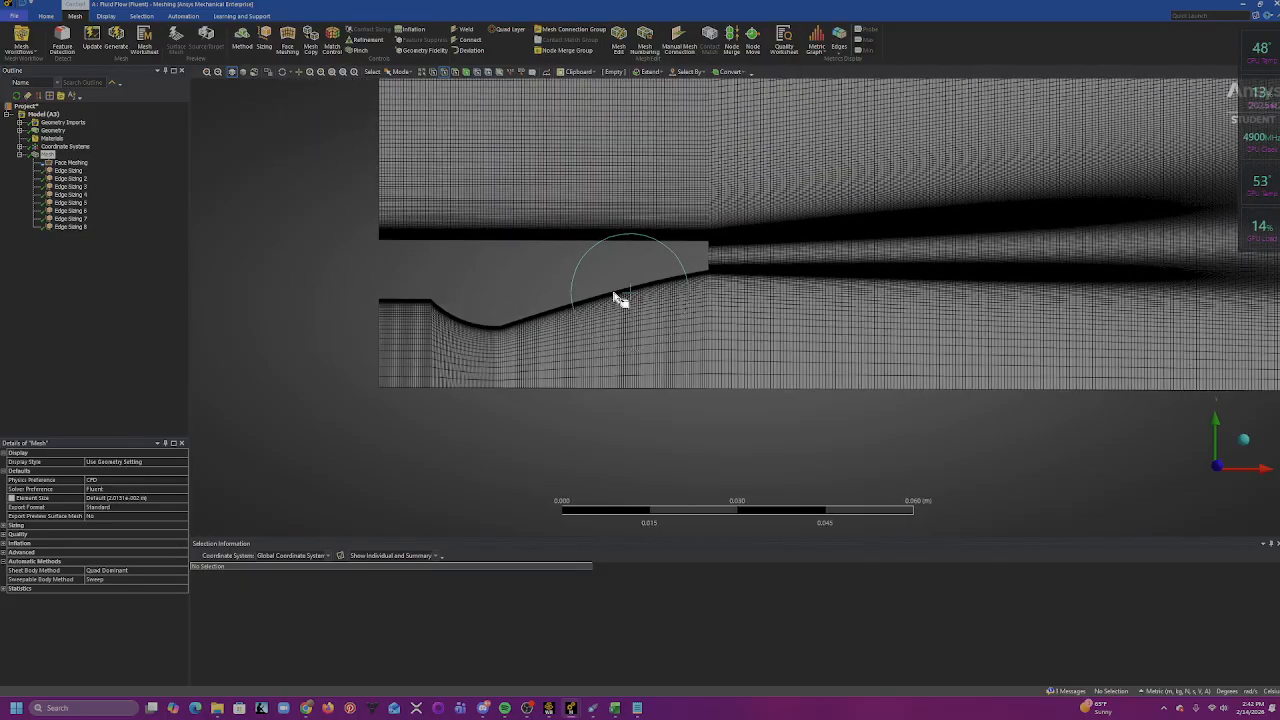
scroll(760, 264, "down", 2)
scroll(764, 268, "down", 3)
middle_click_drag(988, 259, 734, 331, "ctrl")
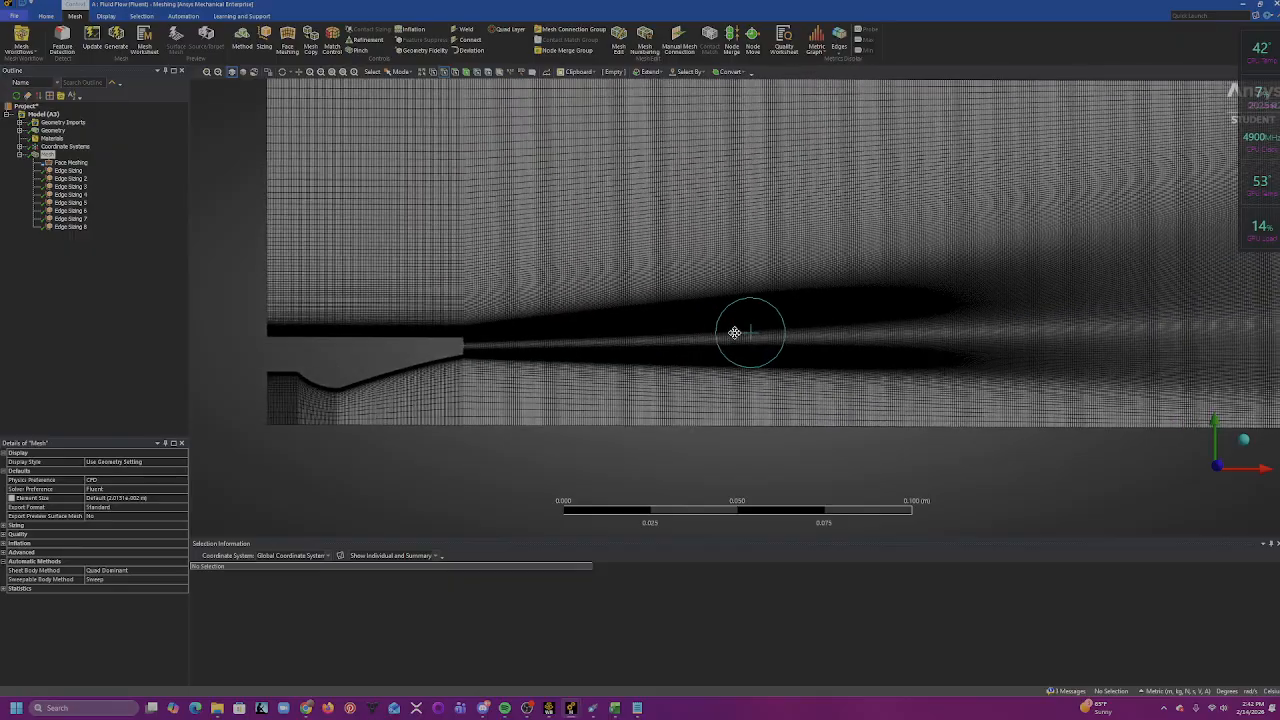
scroll(709, 323, "down", 2)
middle_click_drag(858, 304, 730, 324, "ctrl")
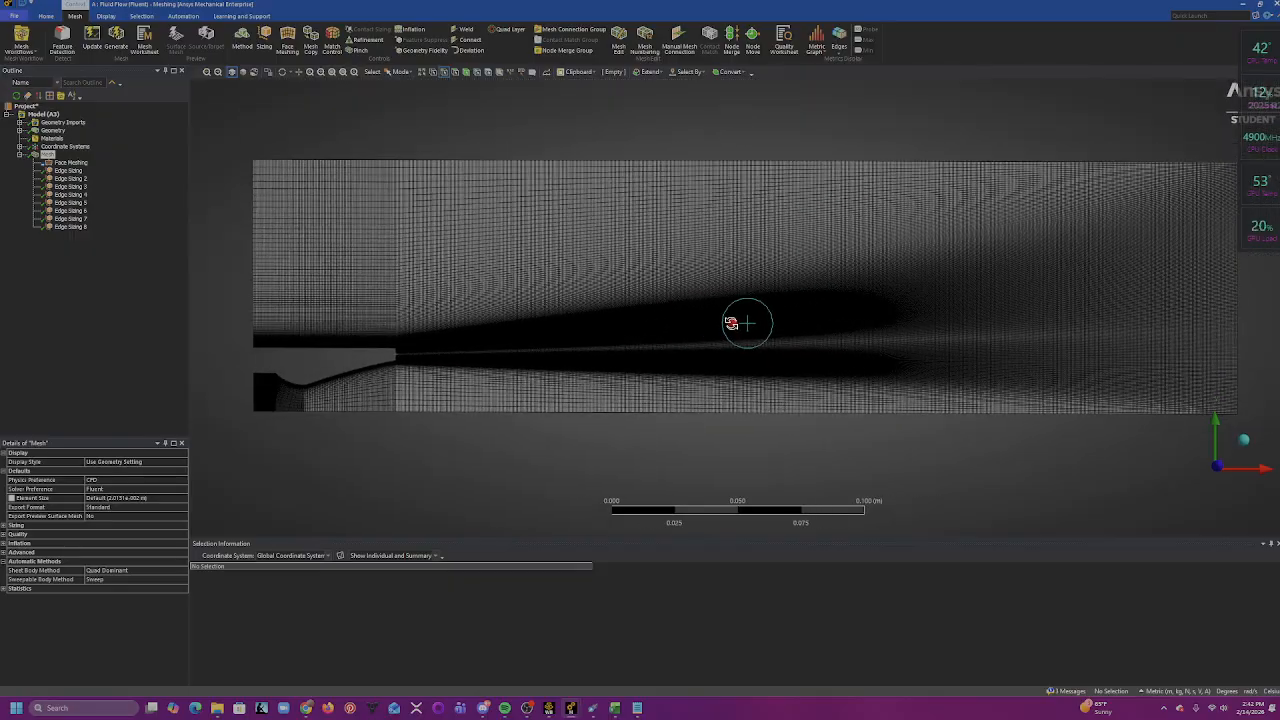
- Examine the refined cell layers closely at the nozzle wall's blunt end and its upper corner
scroll(722, 320, "up", 4)
middle_click_drag(582, 311, 603, 292, "ctrl")
scroll(680, 280, "up", 7)
middle_click_drag(390, 345, 614, 234, "ctrl")
scroll(680, 251, "up", 2)
middle_click_drag(320, 237, 757, 289, "ctrl")
scroll(740, 269, "up", 4)
scroll(757, 289, "up", 4)
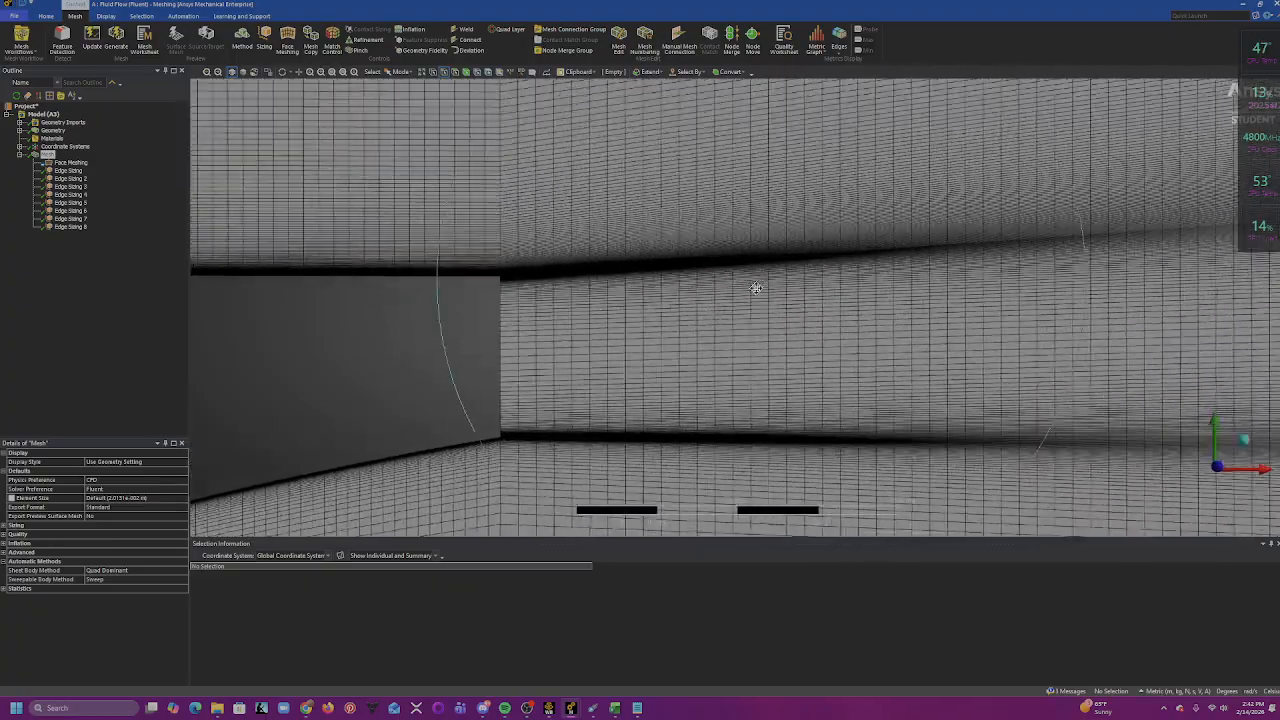
middle_click_drag(690, 240, 763, 311, "ctrl")
scroll(763, 312, "up", 4)
scroll(765, 320, "up", 7)
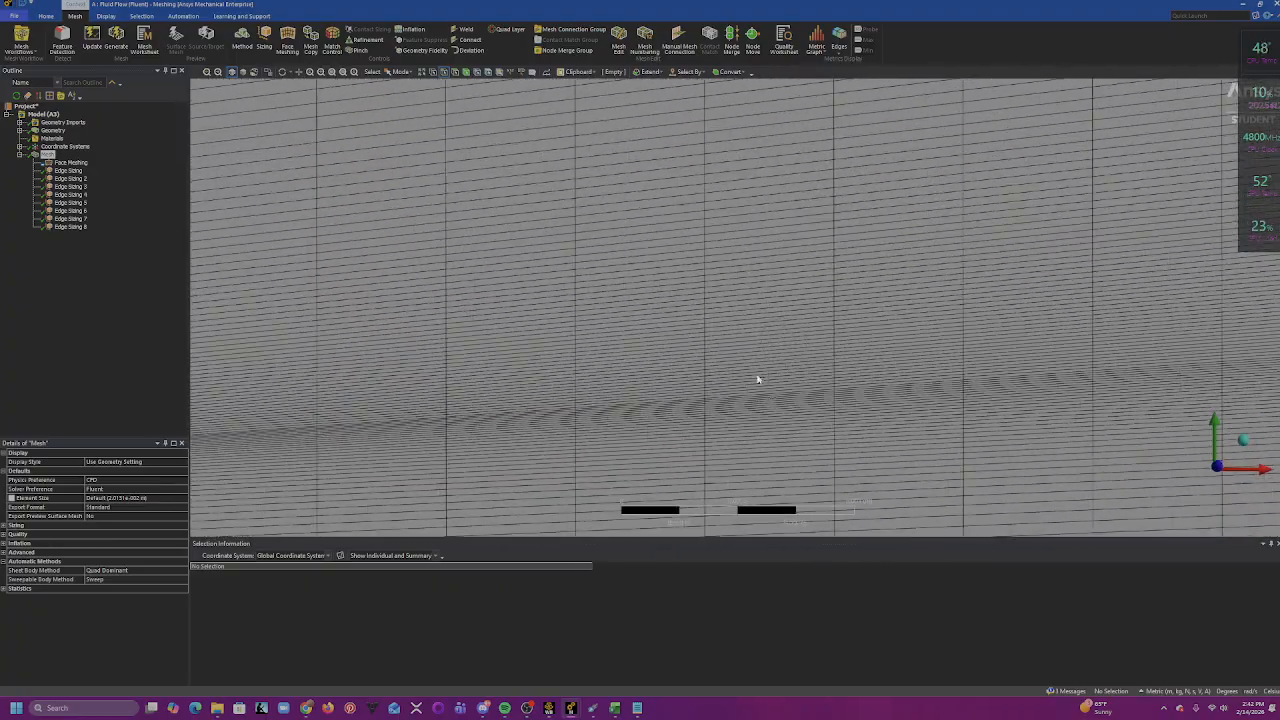
middle_click_drag(757, 377, 794, 303, "ctrl")
scroll(794, 303, "up", 5)
scroll(673, 323, "up", 7)
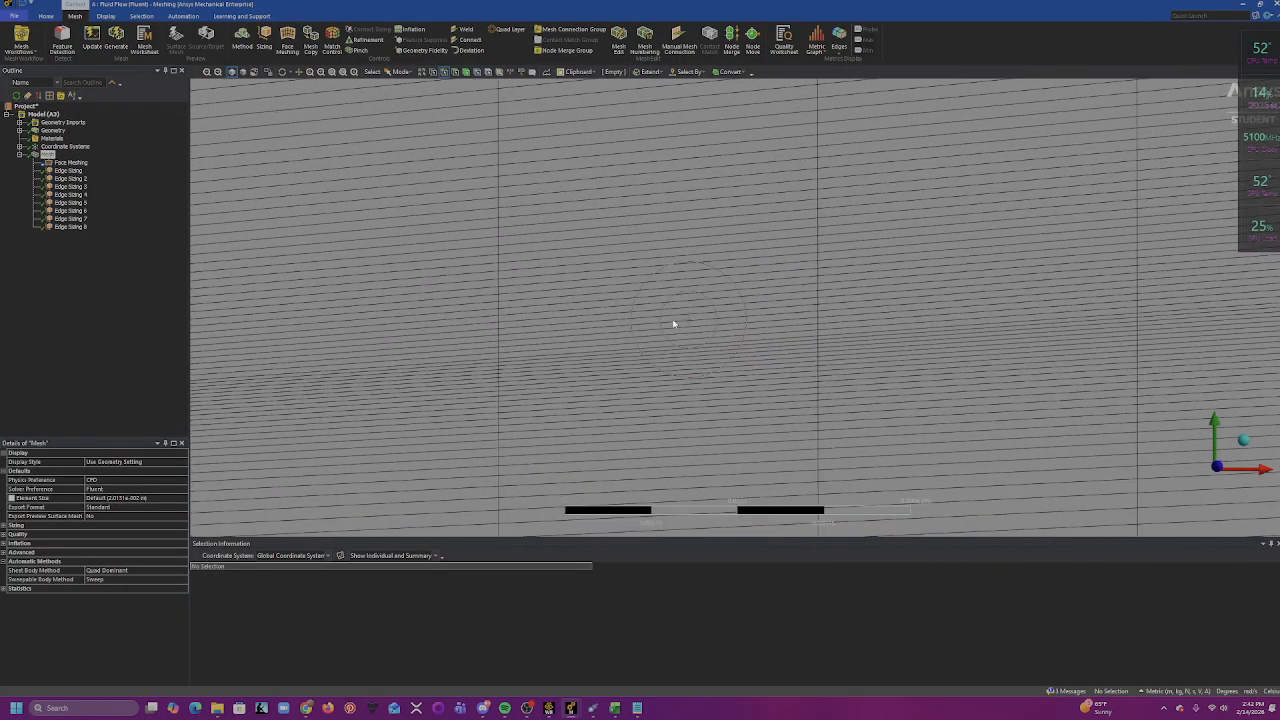
scroll(664, 326, "down", 5)
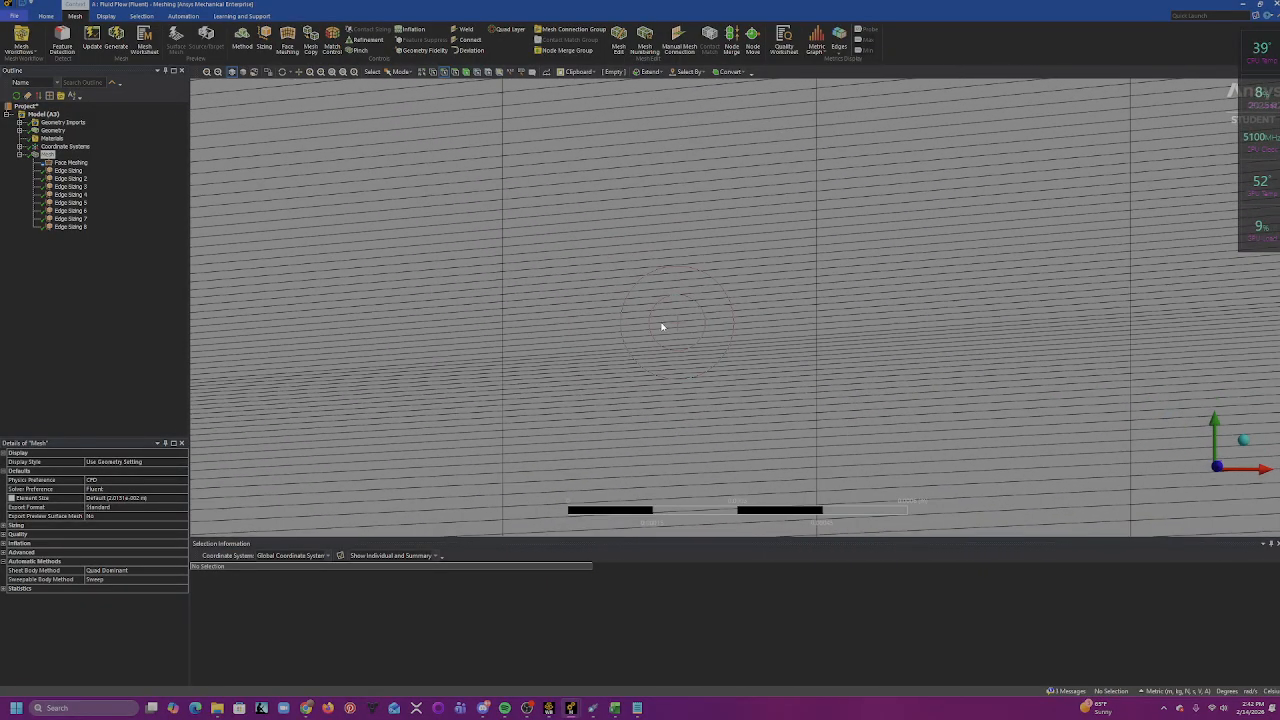
scroll(661, 326, "down", 8)
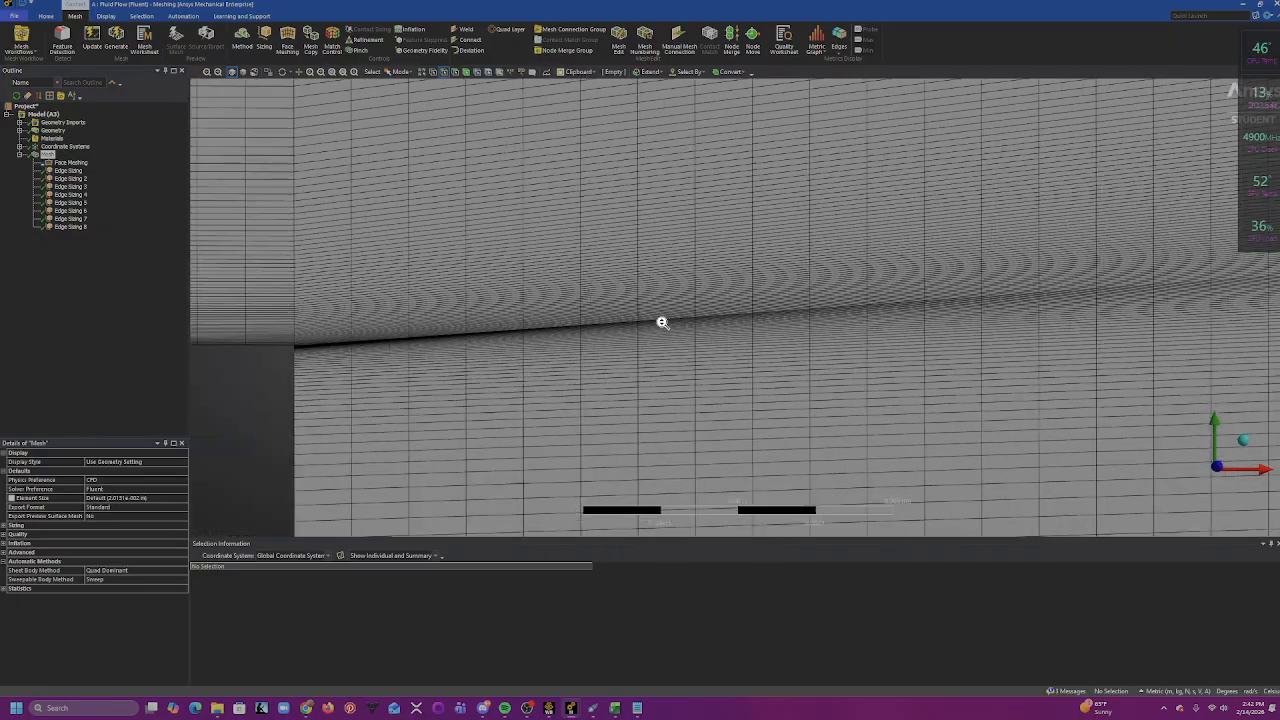
scroll(670, 318, "down", 8)
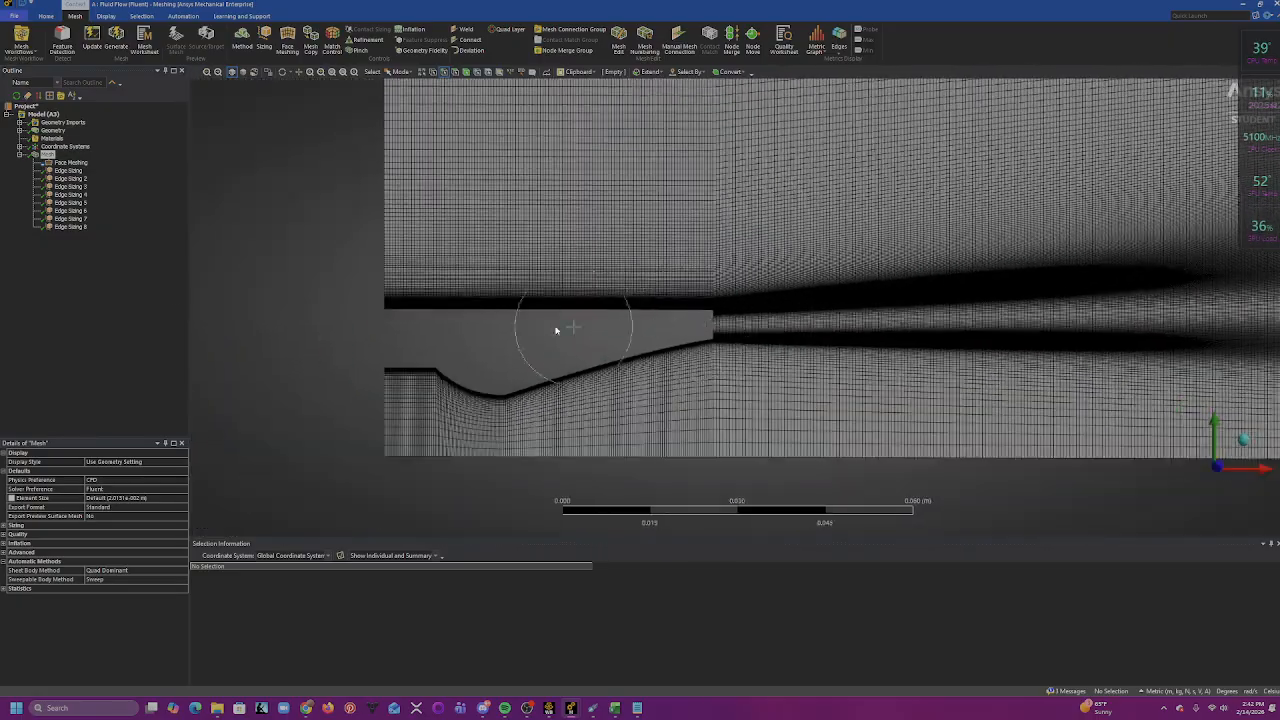
scroll(815, 200, "down", 4)
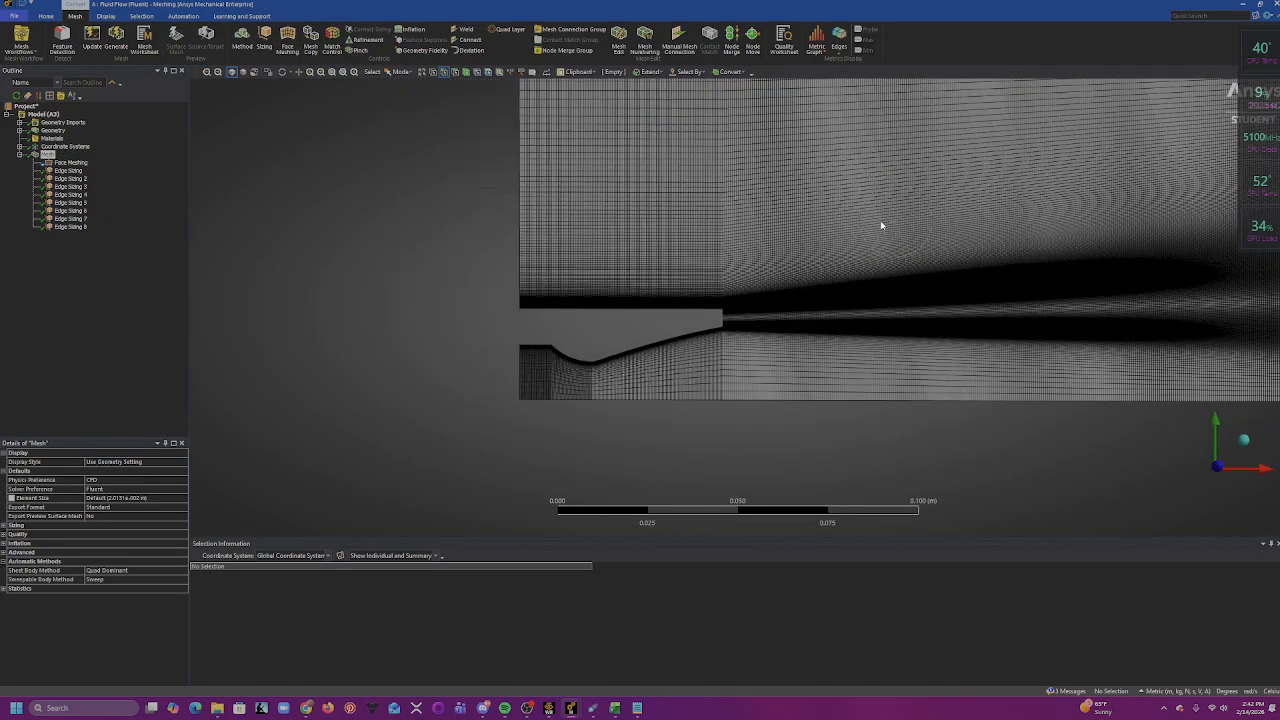
- Inspect the mesh across the whole domain and closely inside the nozzle from inlet to exit
middle_click_drag(1046, 236, 605, 307, "ctrl")
scroll(604, 305, "down", 4)
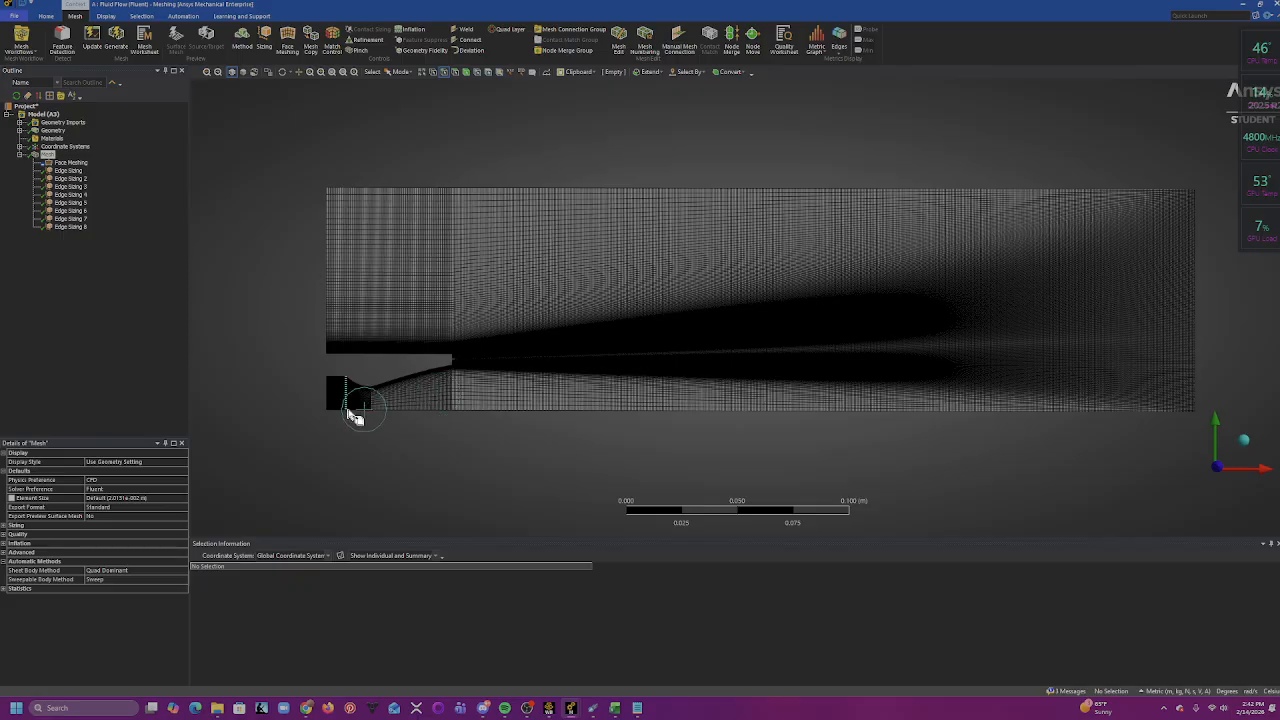
scroll(437, 391, "up", 5)
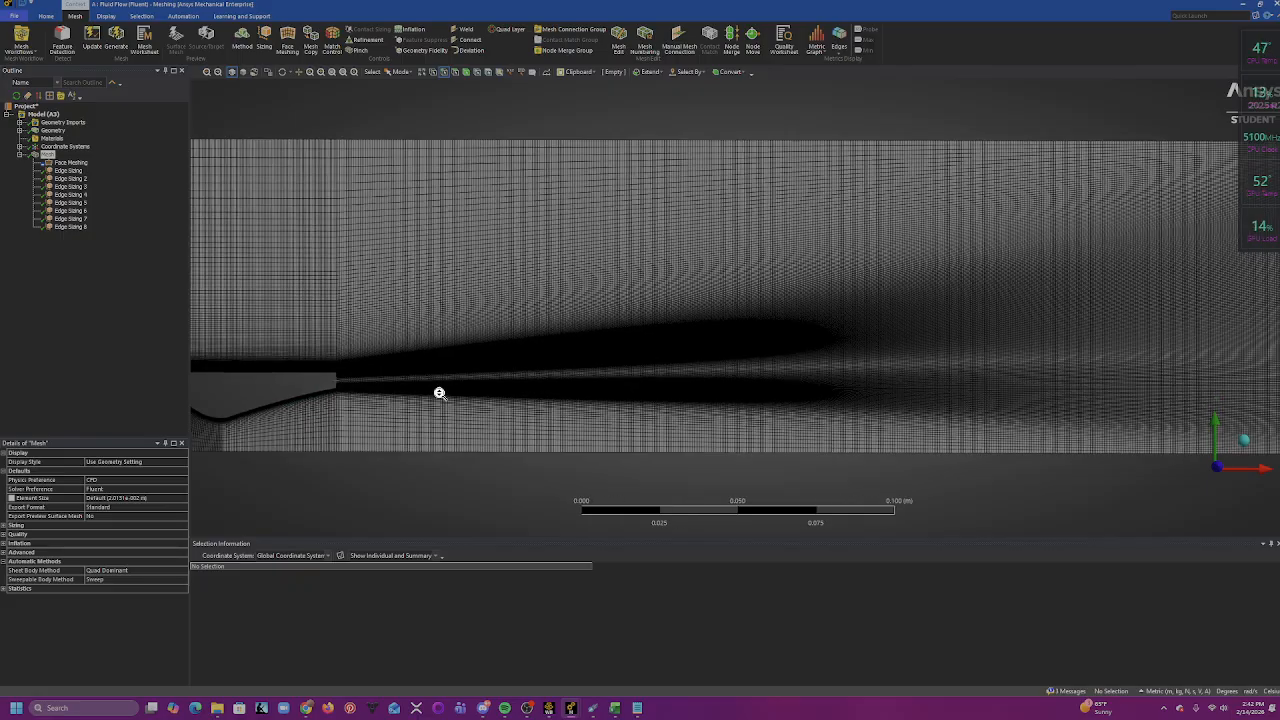
middle_click_drag(475, 394, 1100, 281, "ctrl")
scroll(630, 380, "up", 5)
scroll(628, 382, "up", 3)
middle_click_drag(738, 396, 927, 268, "ctrl")
scroll(930, 270, "up", 2)
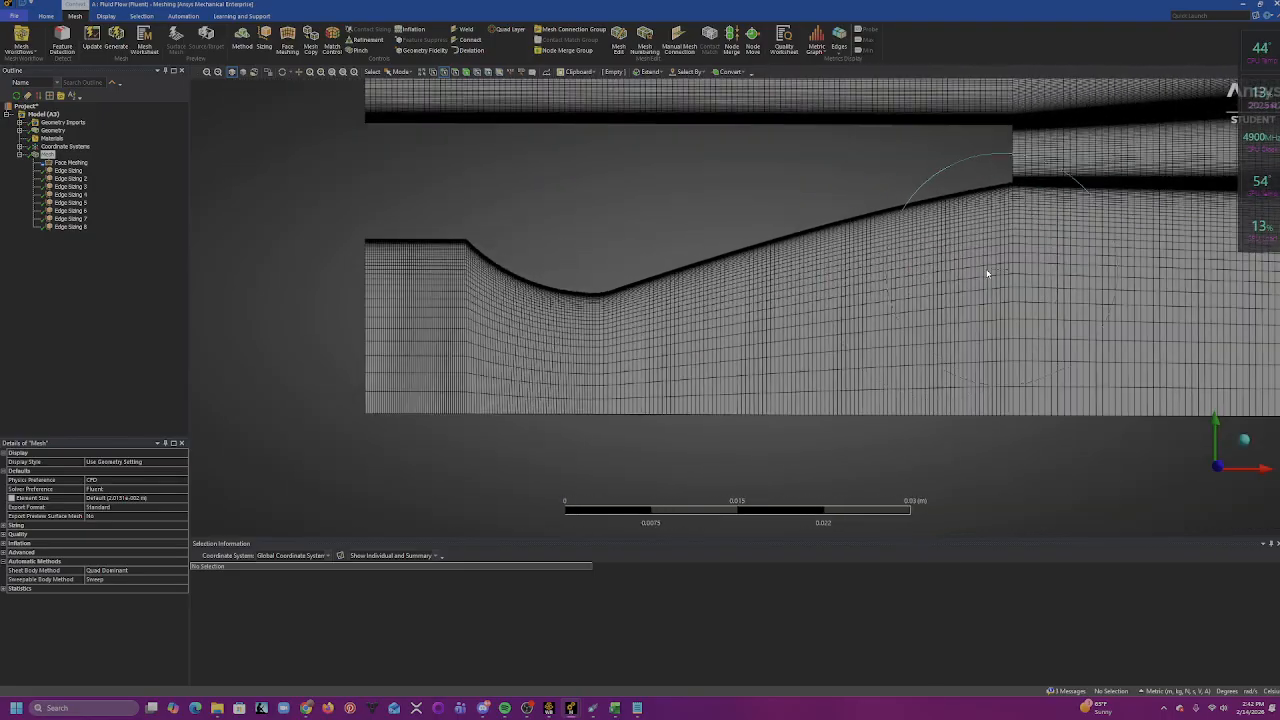
- Review the first three edge sizings, covering the nozzle's vertical edges, converging section and diverging section
left_click(70, 171)
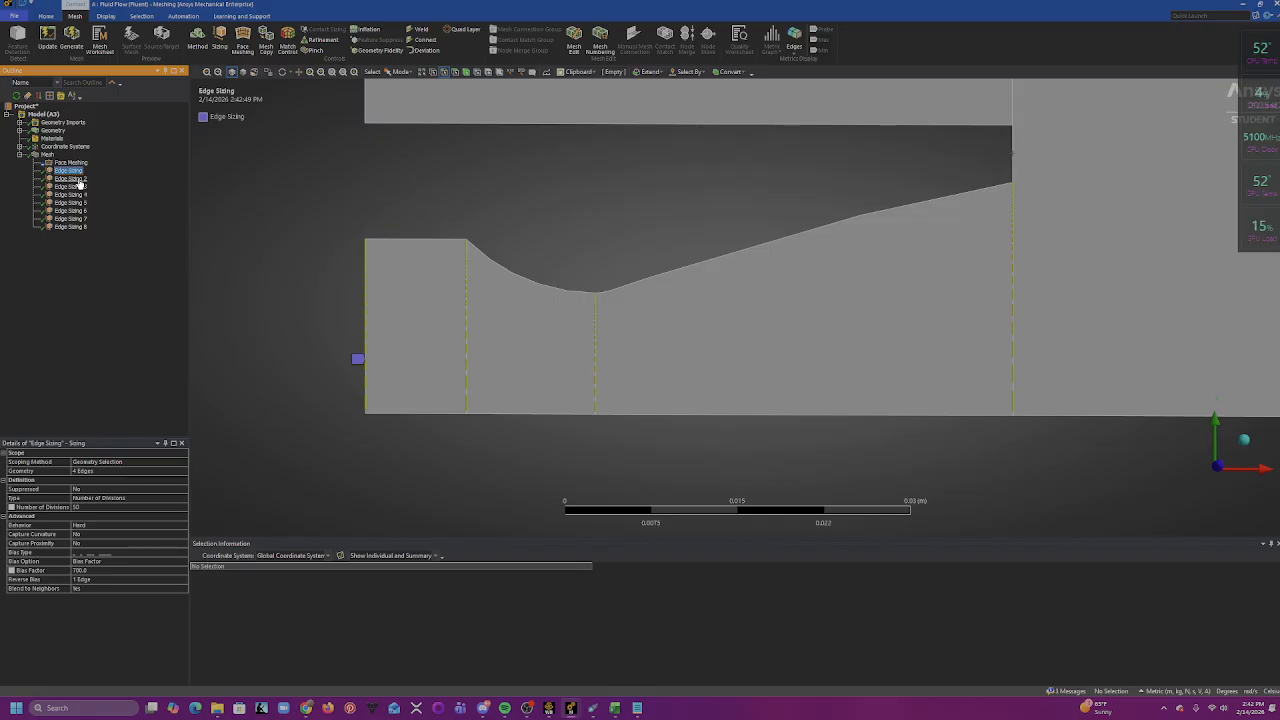
left_click(70, 179)
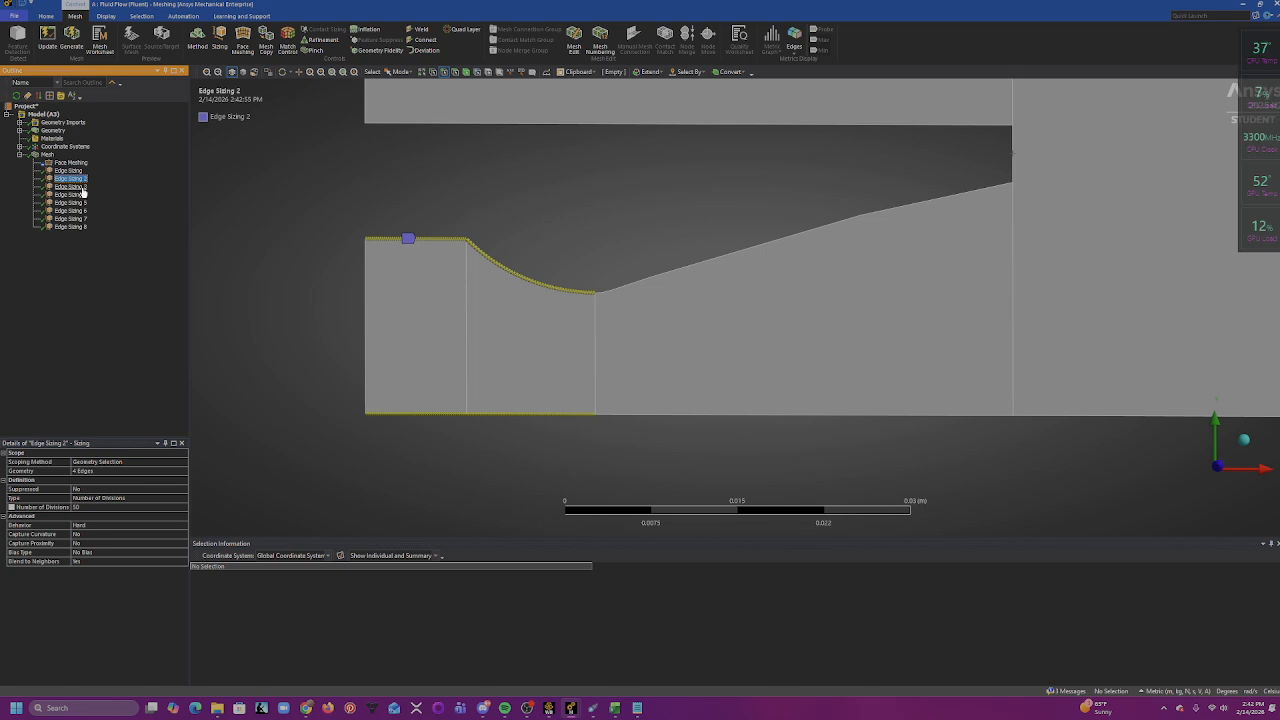
left_click(70, 187)
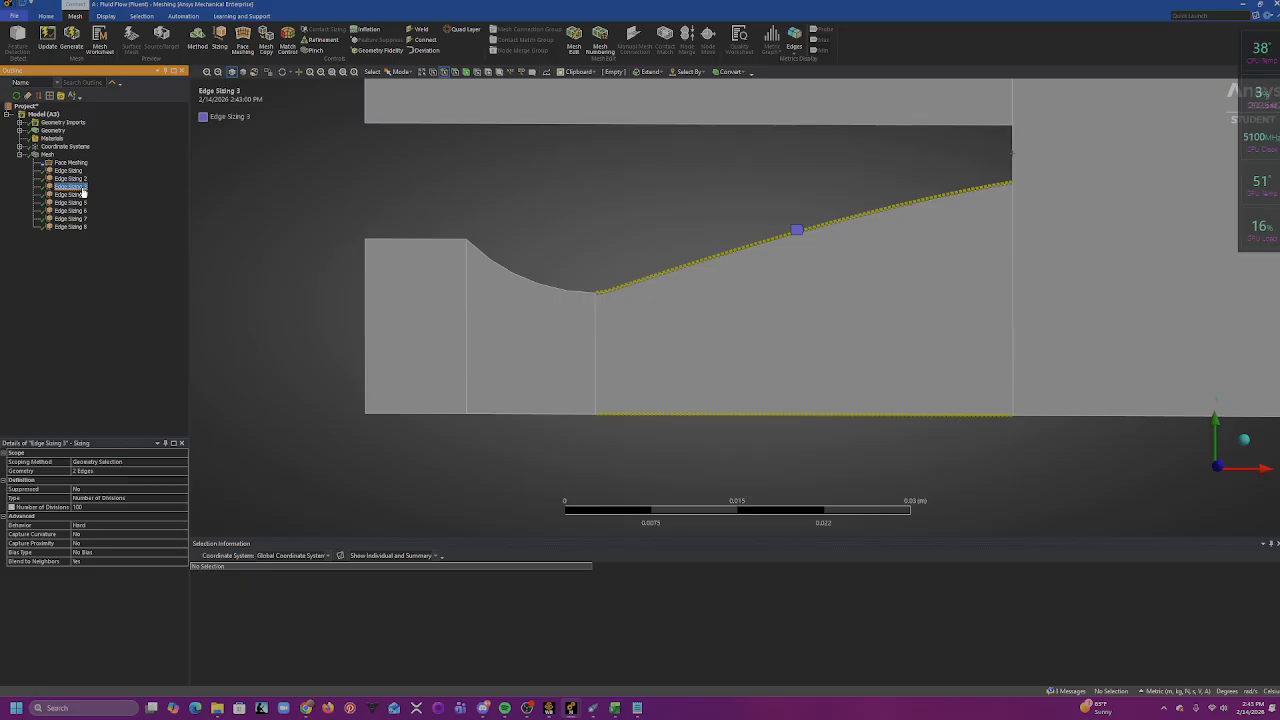
- Review the edge sizings of the long horizontal downstream edges and the outer block above the nozzle
scroll(818, 192, "down", 8)
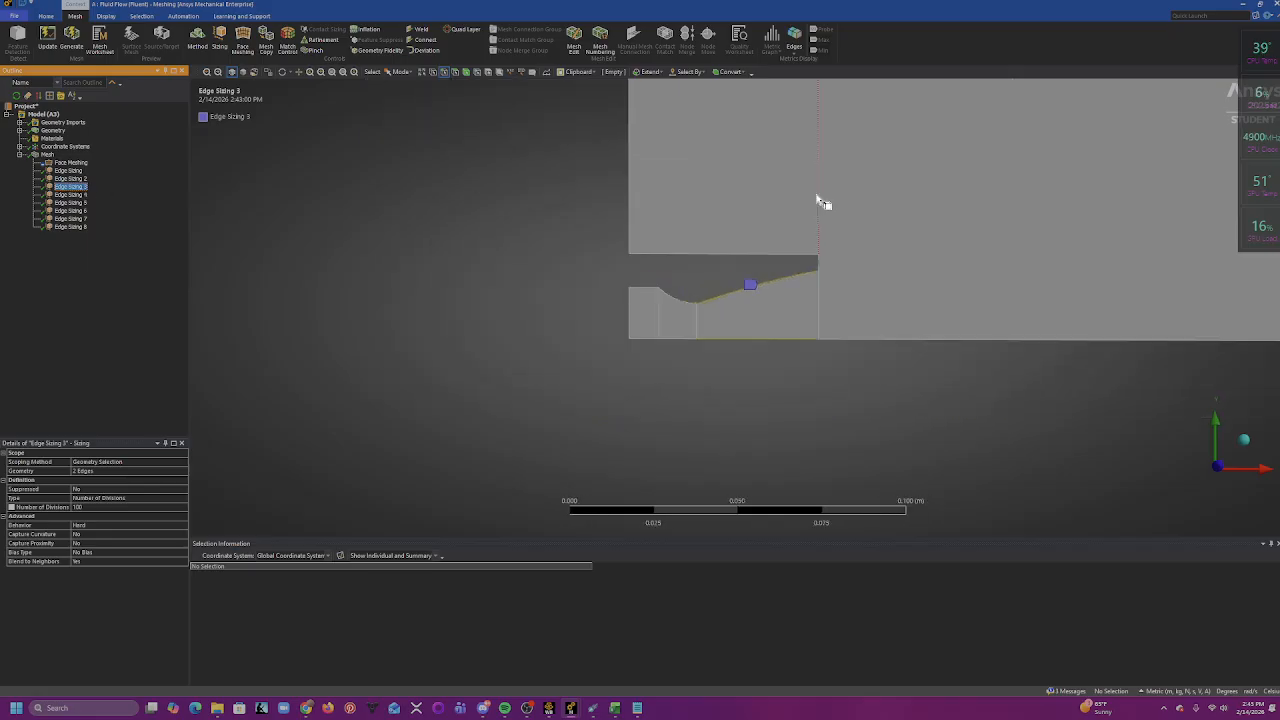
middle_click_drag(964, 192, 517, 272, "ctrl")
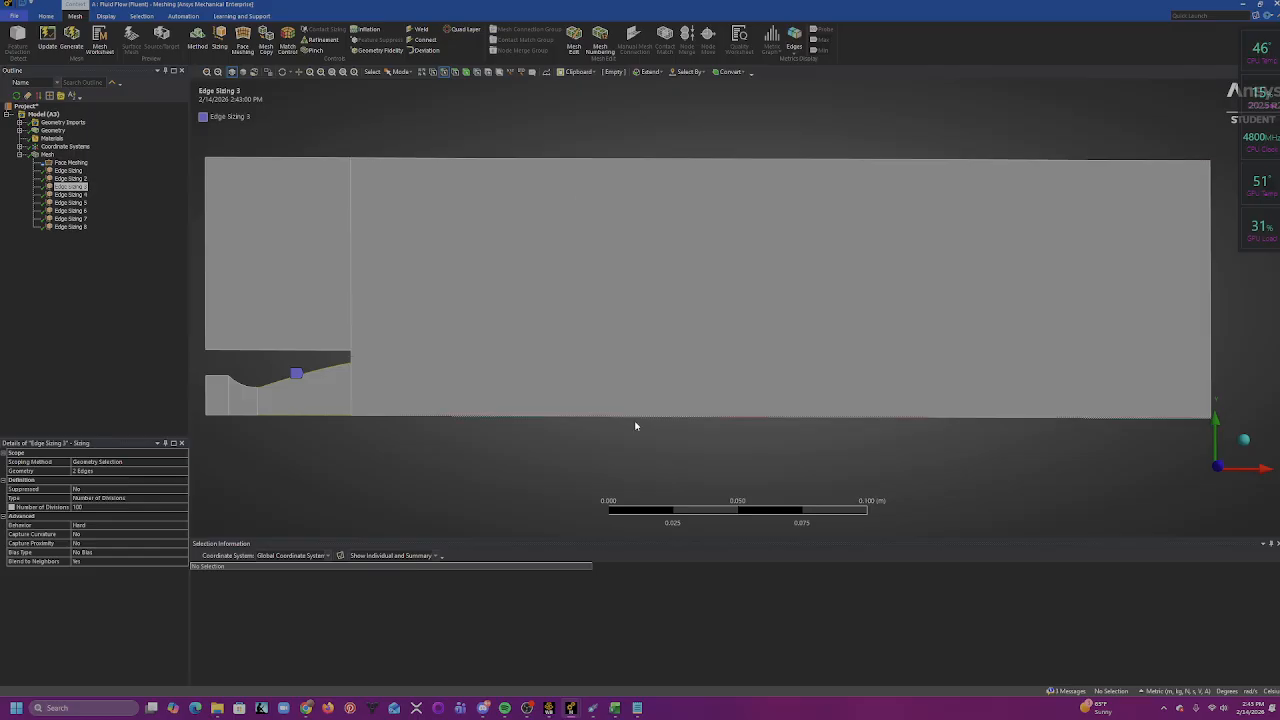
left_click(70, 194)
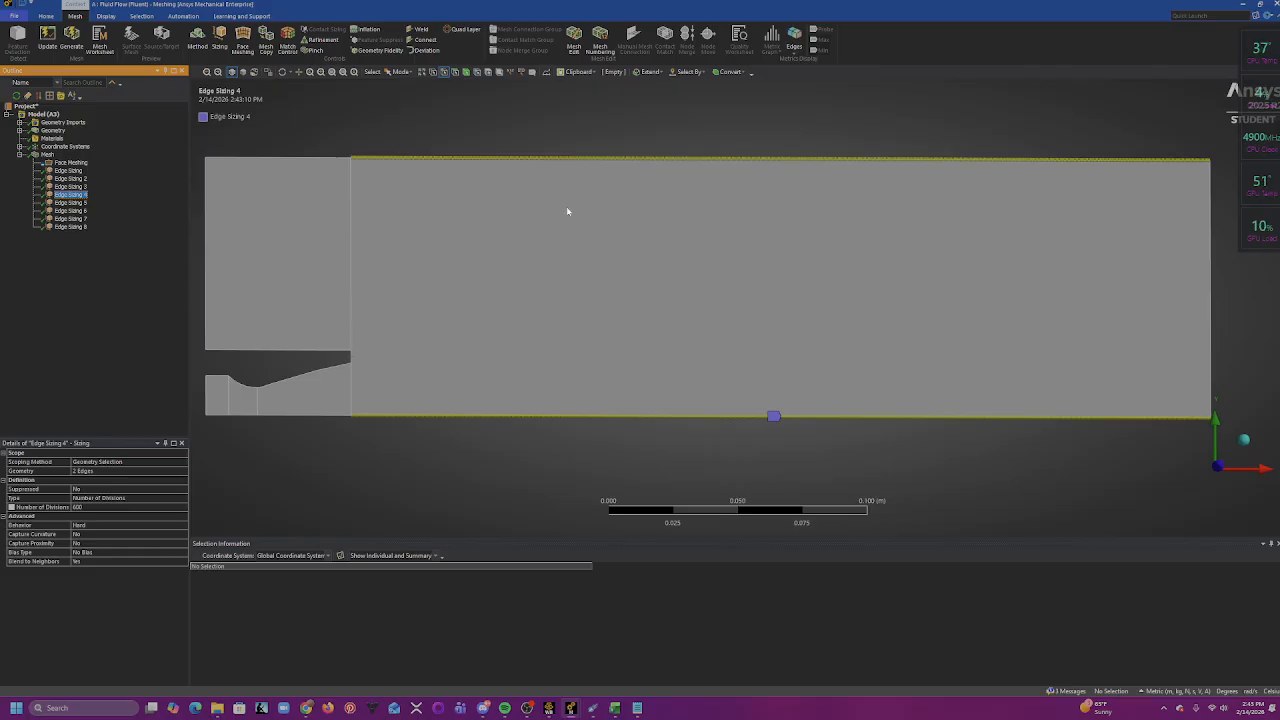
left_click(72, 202)
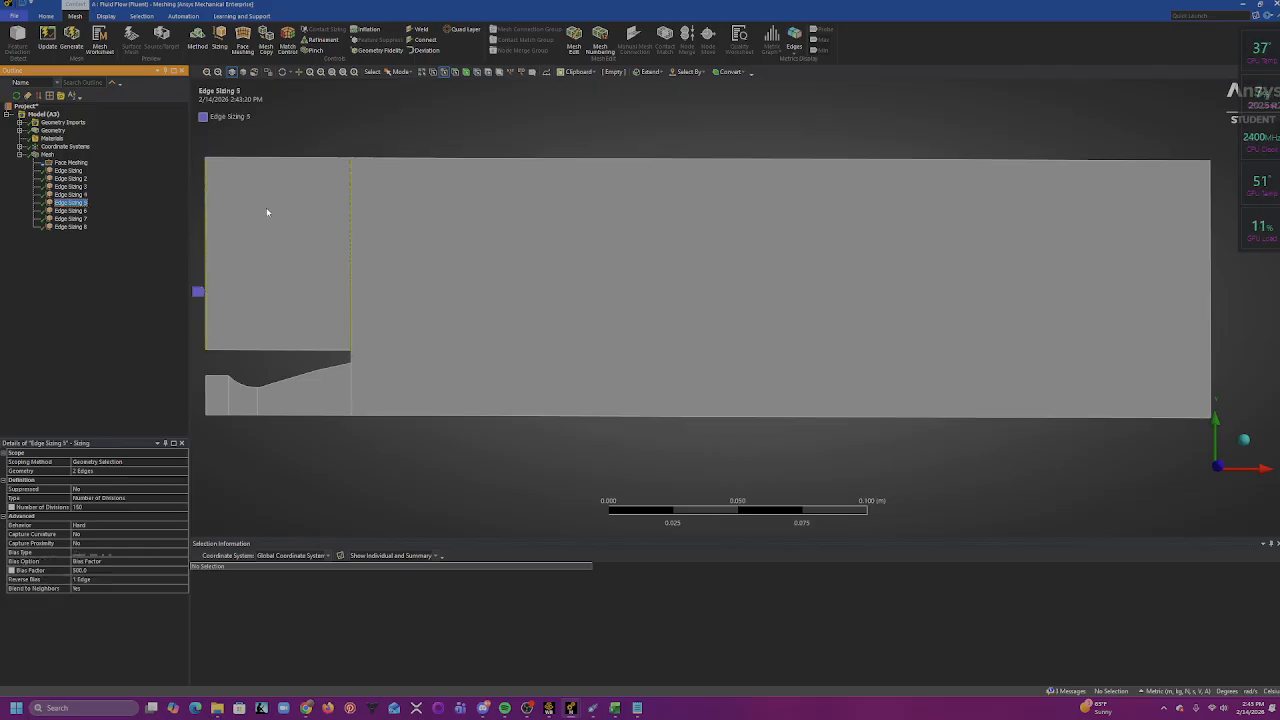
middle_click_drag(525, 231, 846, 223, "ctrl")
scroll(600, 240, "up", 3)
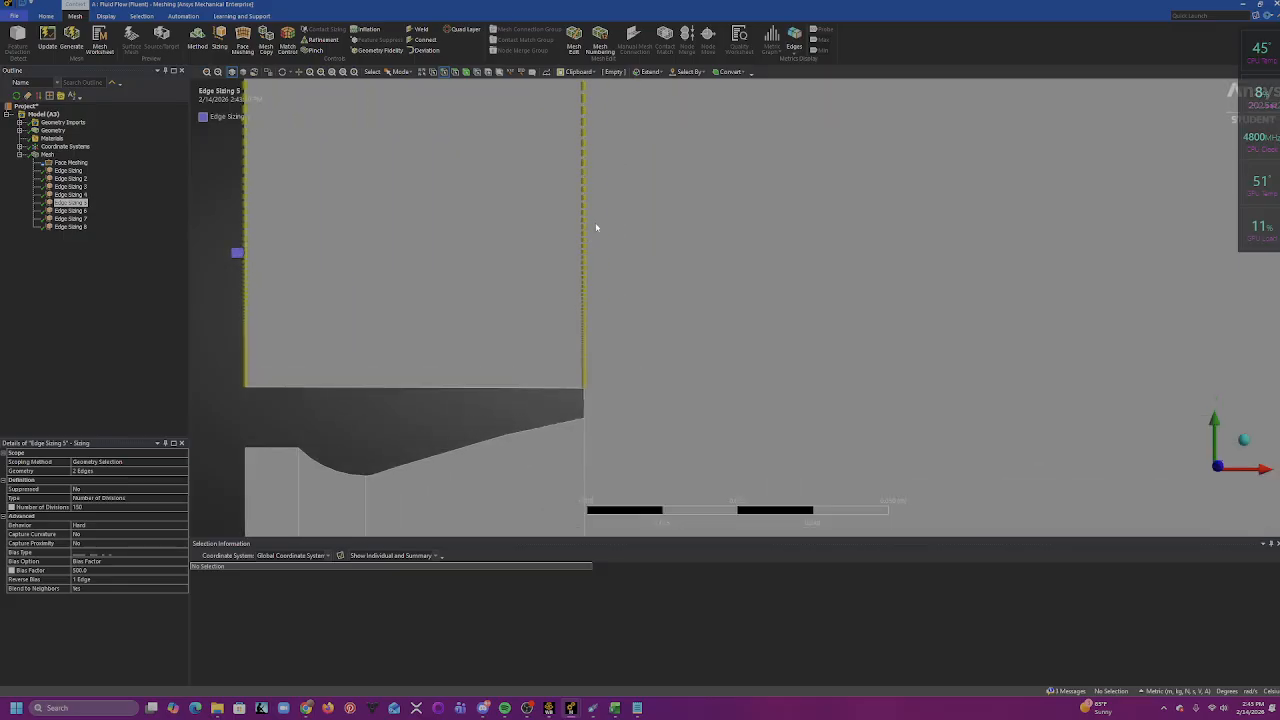
middle_click_drag(598, 222, 949, 331, "ctrl")
scroll(737, 300, "down", 1)
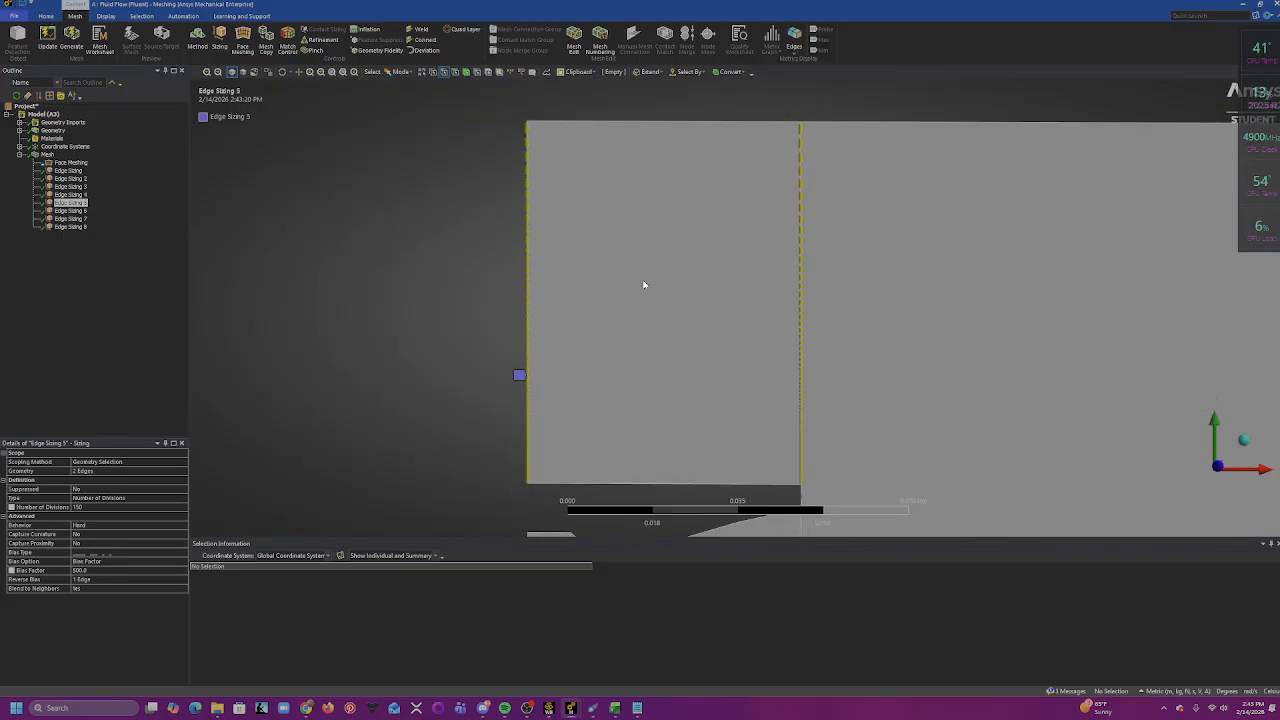
left_click(70, 210)
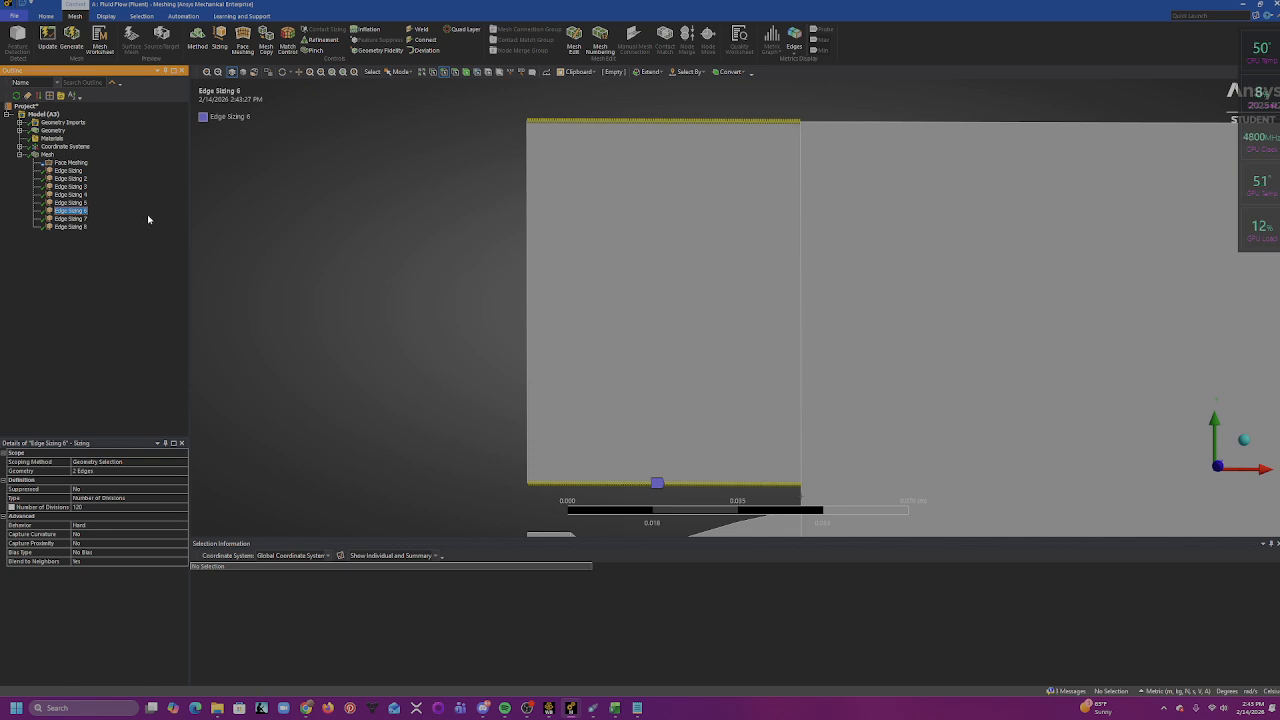
- Review the edge sizings of the vertical far outlet edge and the nozzle wall's blunt end
scroll(843, 214, "down", 4)
scroll(586, 240, "up", 2)
middle_click_drag(970, 253, 571, 260, "ctrl")
left_click(70, 218)
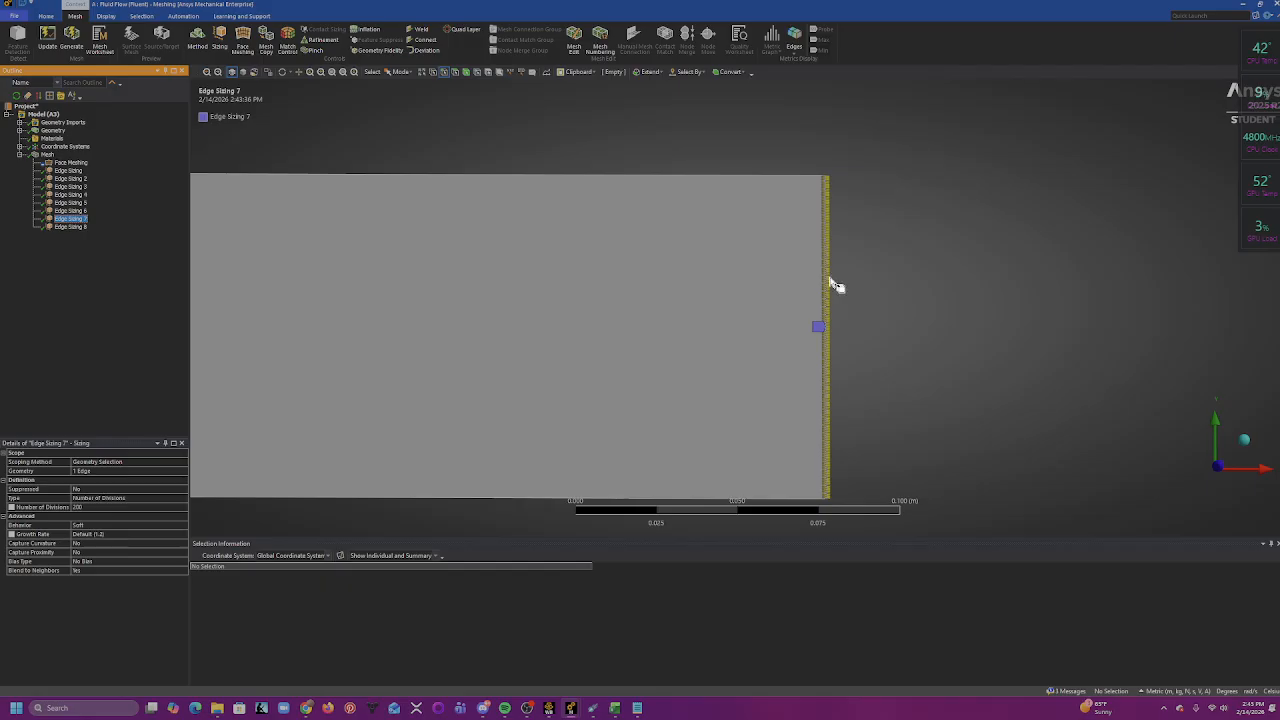
scroll(840, 283, "down", 3)
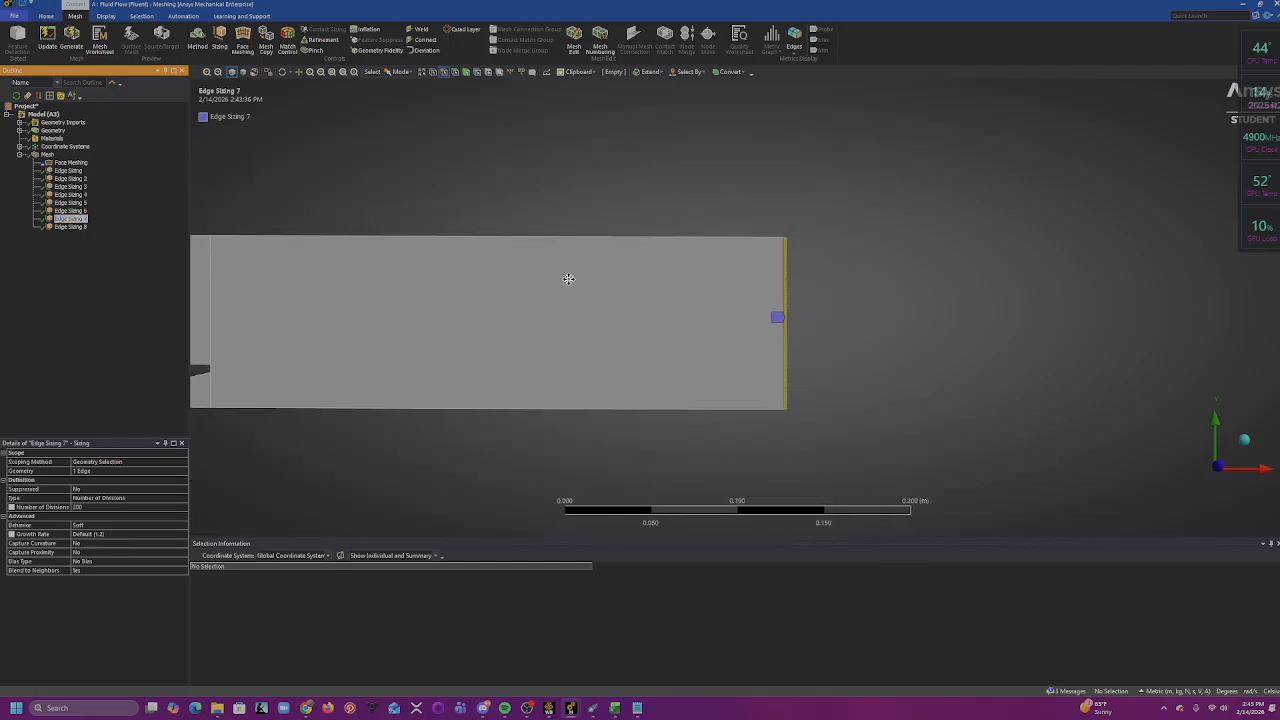
middle_click_drag(568, 279, 984, 243, "ctrl")
scroll(626, 340, "up", 10)
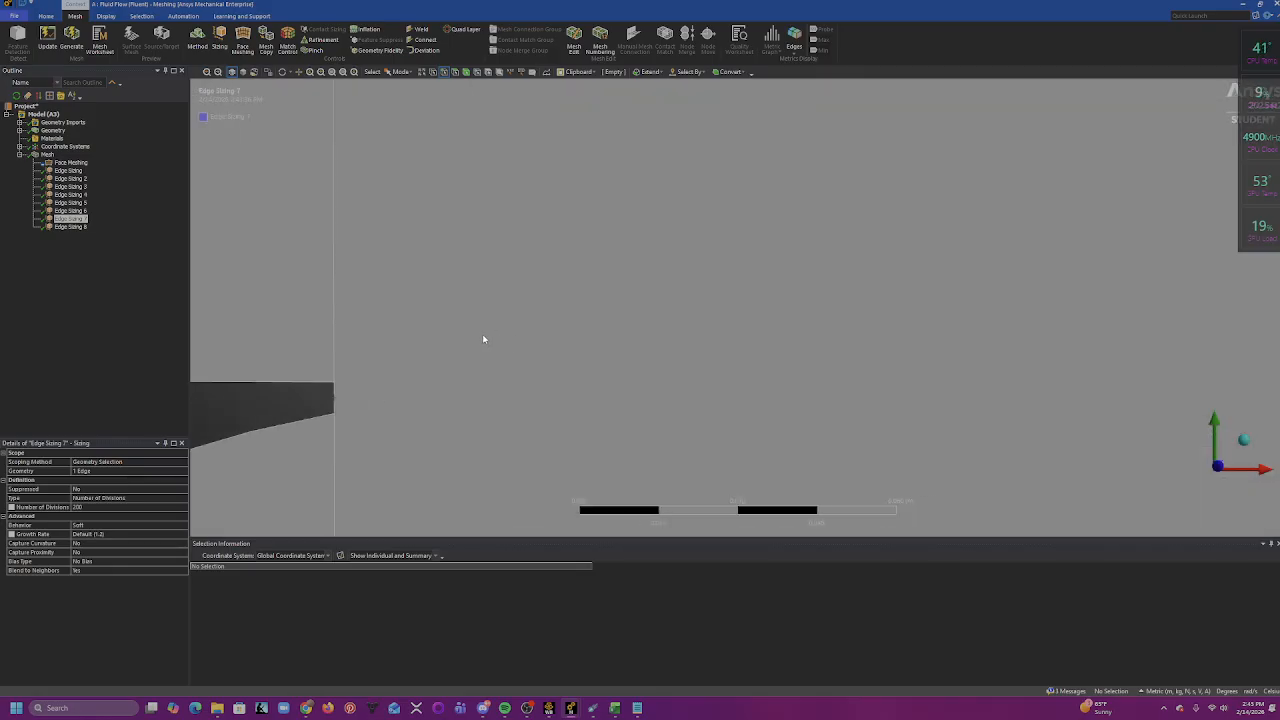
middle_click_drag(348, 382, 611, 314, "ctrl")
scroll(600, 316, "up", 5)
middle_click_drag(491, 320, 644, 296, "ctrl")
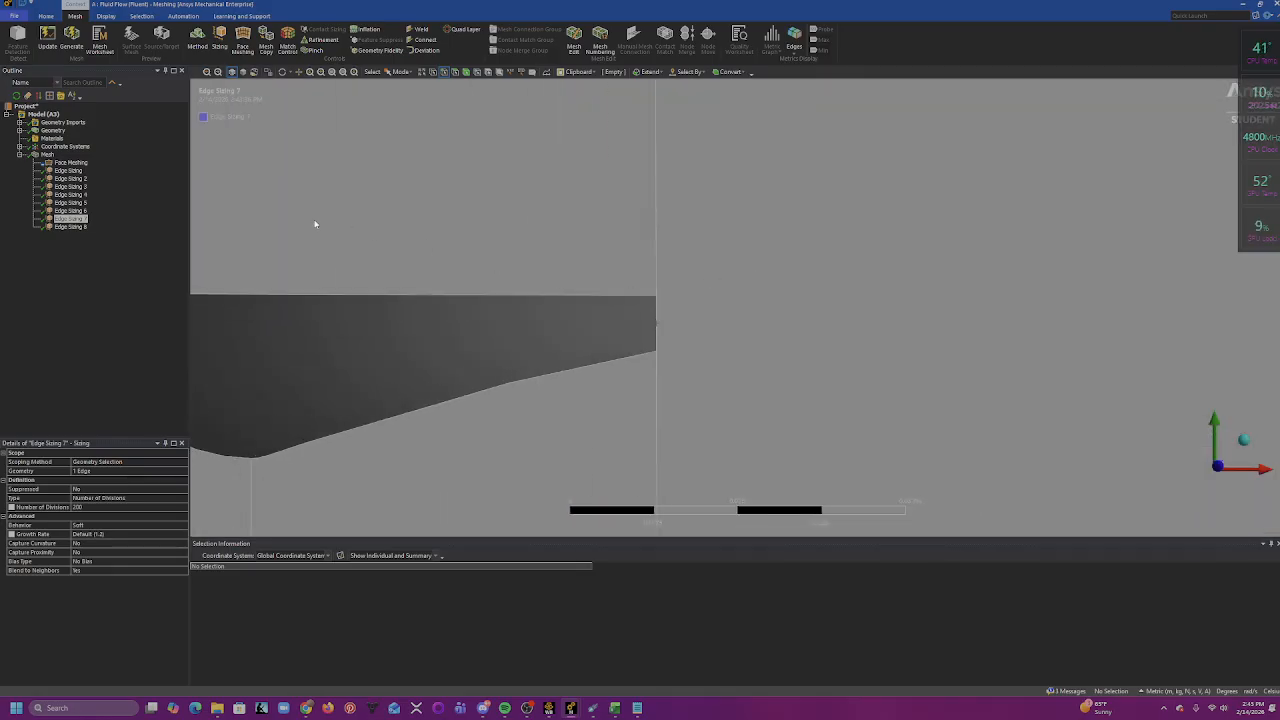
left_click(79, 227)
scroll(691, 323, "up", 1)
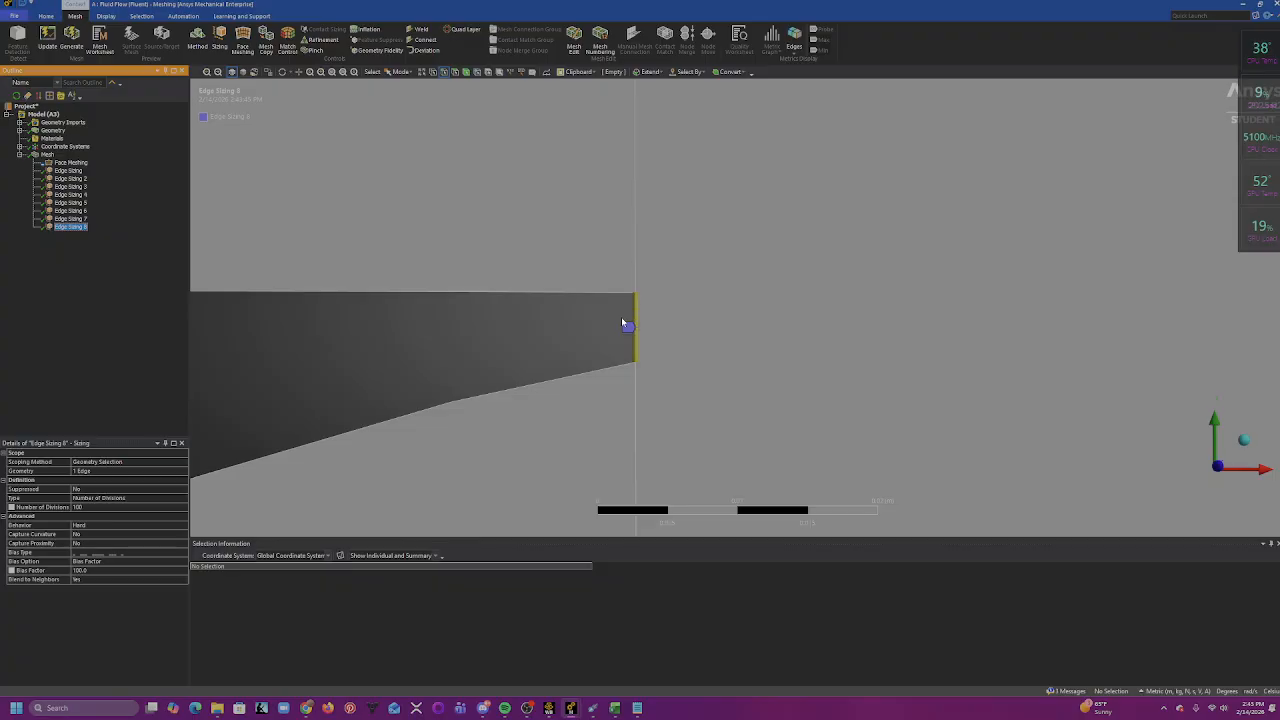
- Examine the generated mesh behind the nozzle wall's blunt end and over the full flow domain
left_click(46, 154)
scroll(795, 272, "up", 3)
scroll(829, 354, "up", 5)
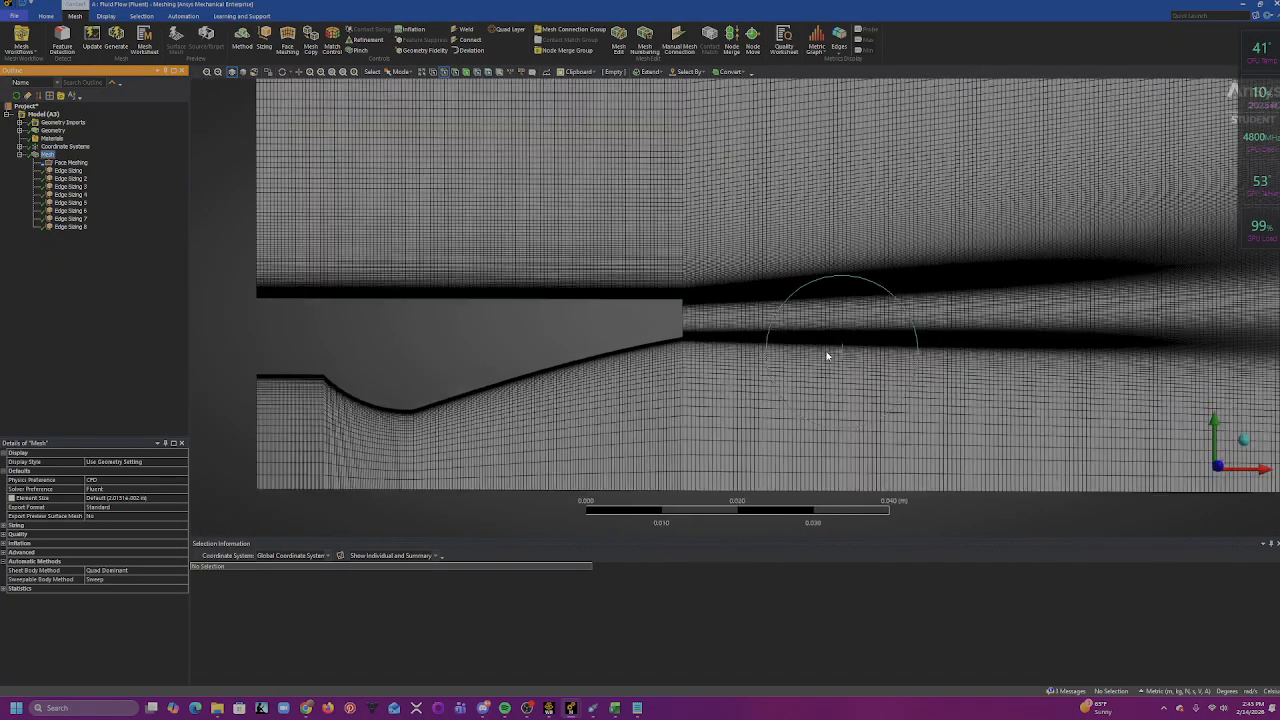
scroll(830, 379, "down", 6)
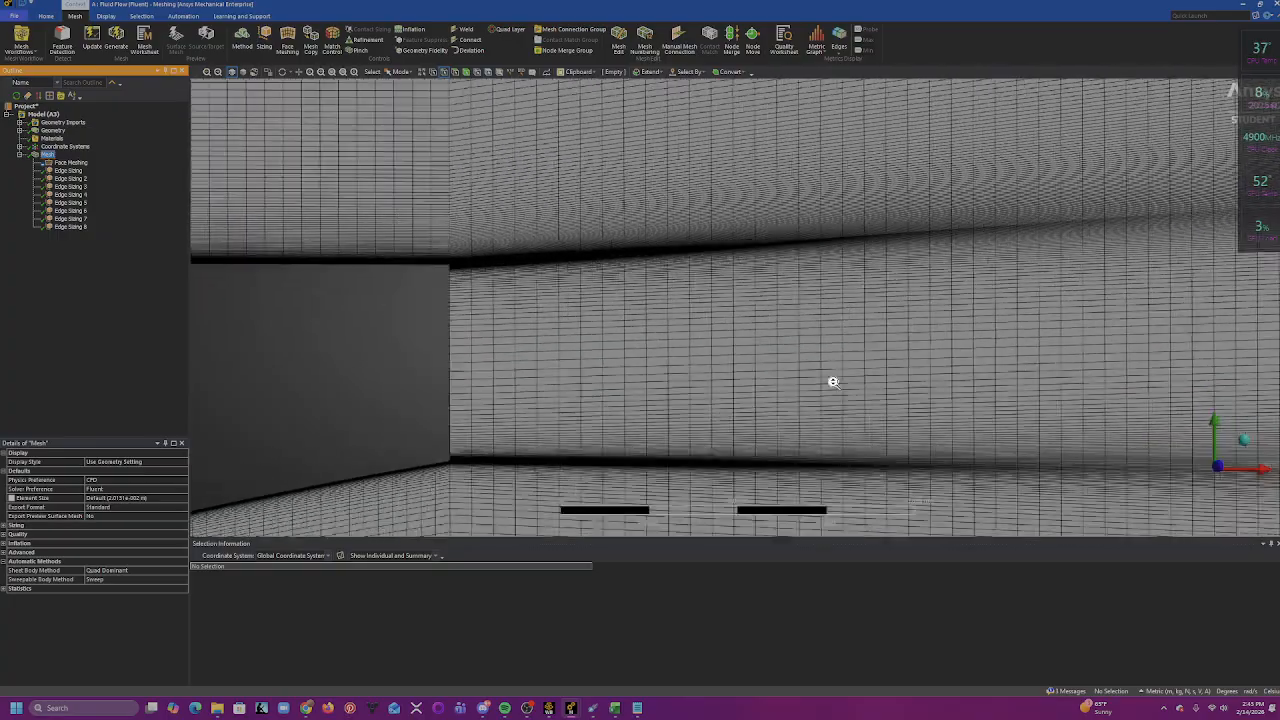
scroll(829, 371, "down", 3)
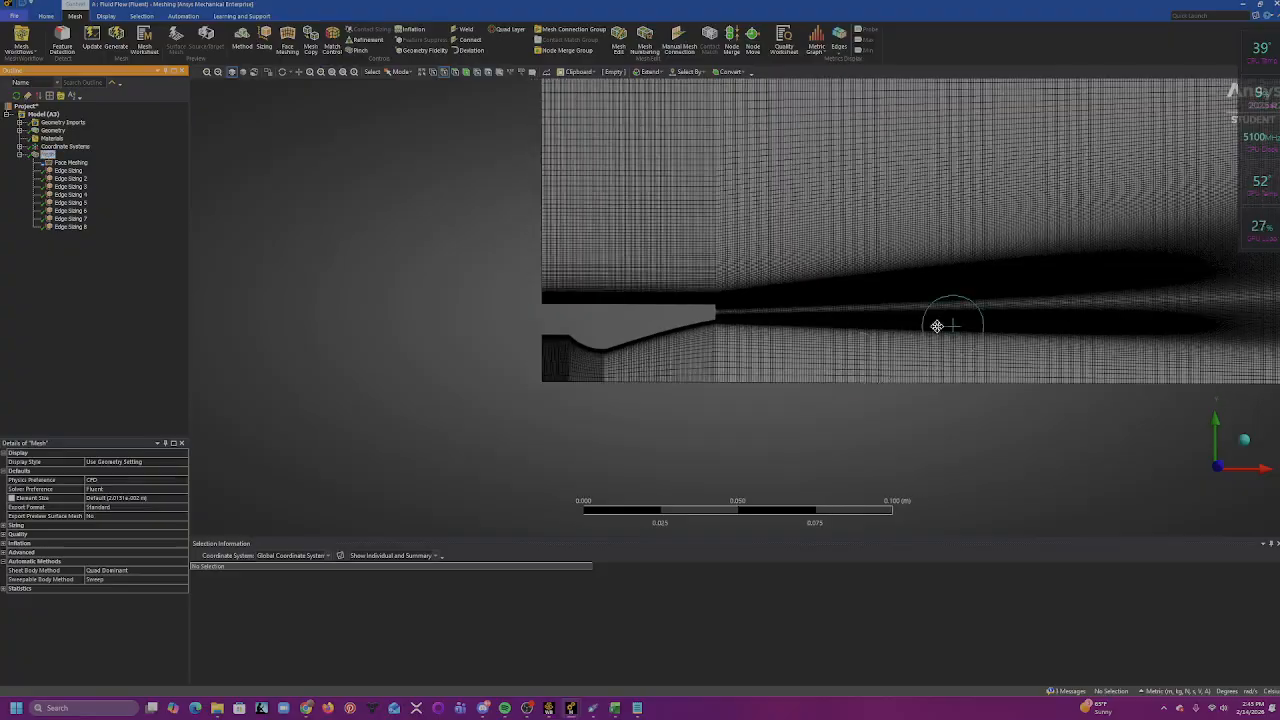
middle_click_drag(937, 326, 571, 383, "ctrl")
scroll(578, 382, "down", 2)
mouse_move(803, 352)
middle_mouse_down("ctrl")
mouse_move(715, 362)
mouse_move(782, 358)
middle_mouse_up("ctrl")
scroll(734, 363, "down", 1)
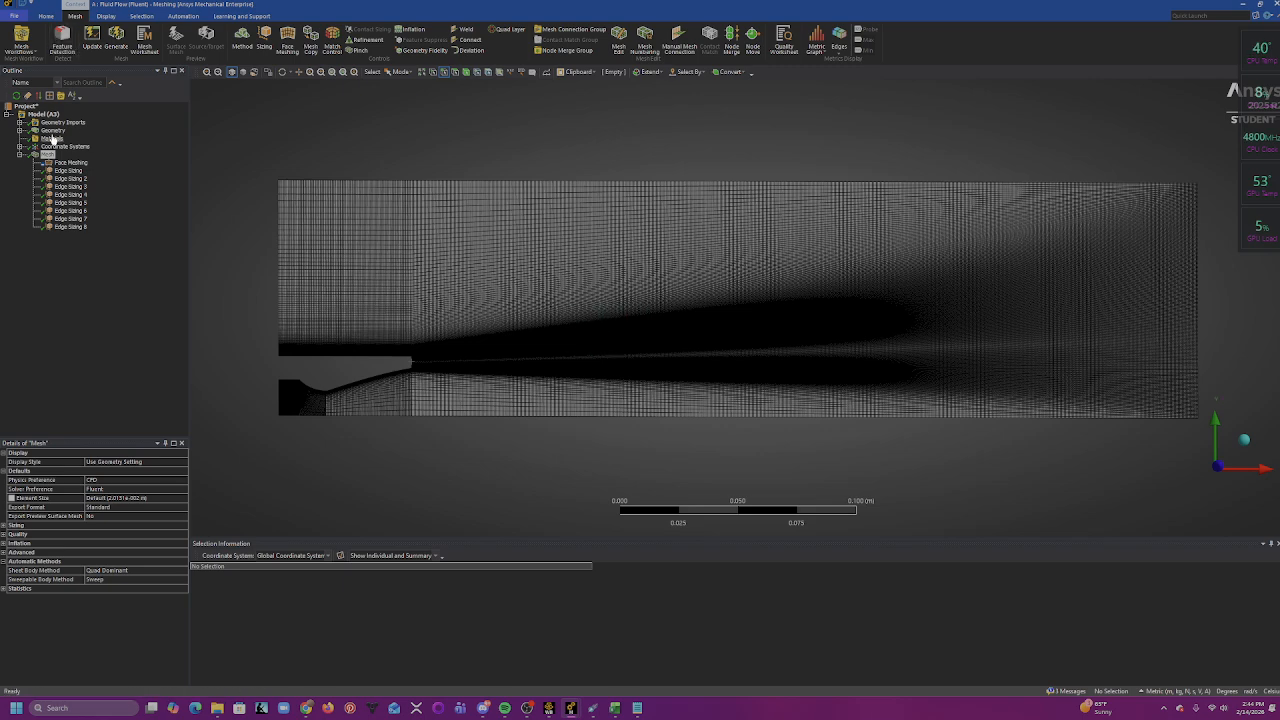
- Create a named selection "In" for the vertical edge at the nozzle's inlet
left_click(53, 131)
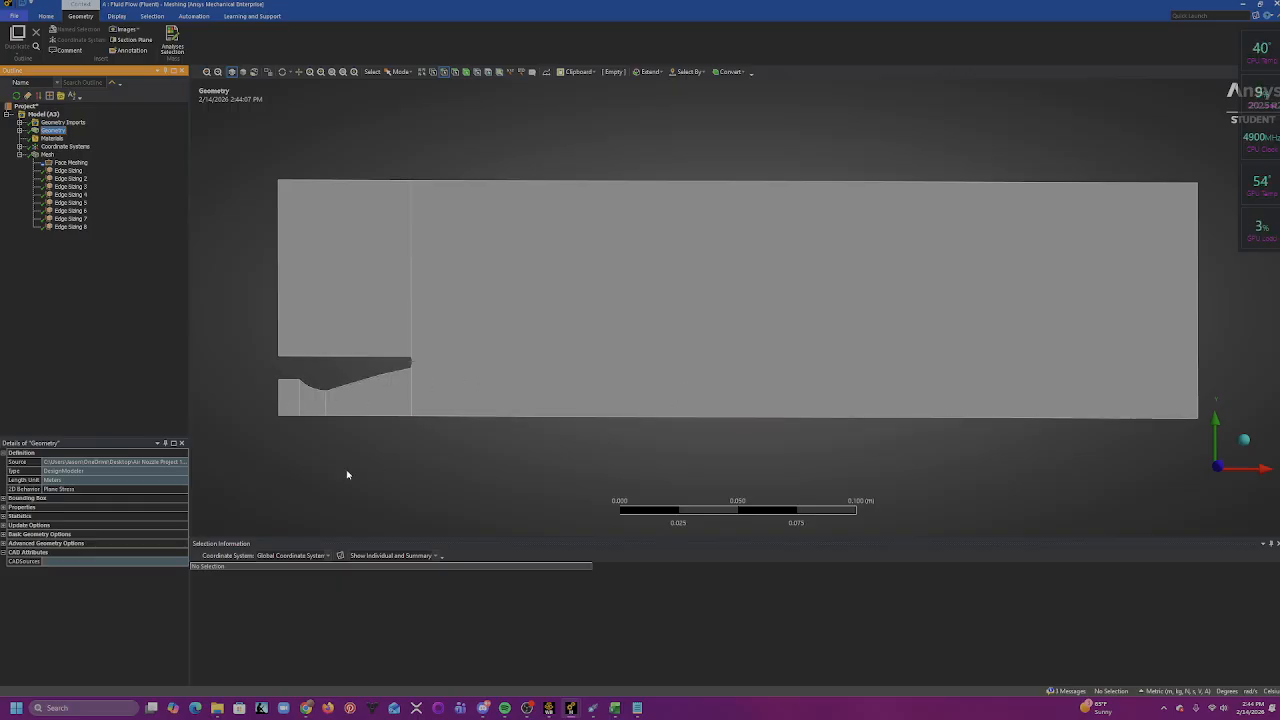
scroll(337, 434, "down", 1)
middle_click_drag(426, 418, 582, 401, "ctrl")
scroll(700, 398, "up", 2)
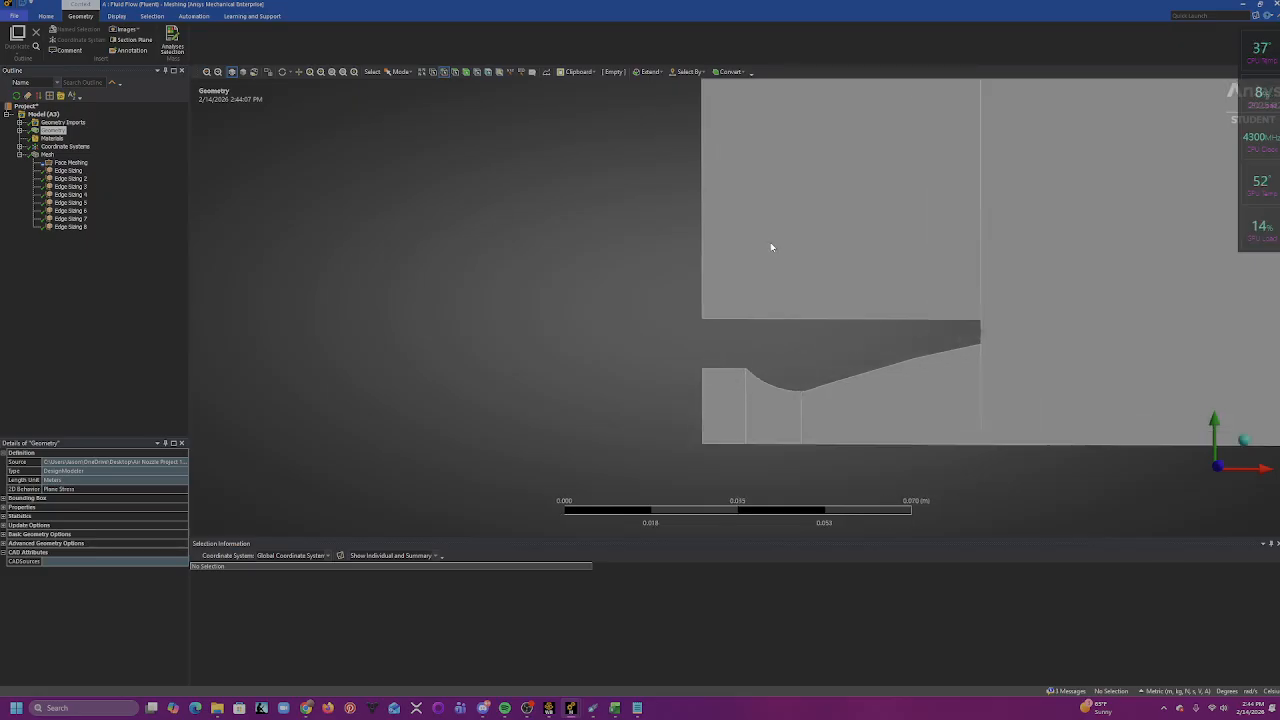
right_click(704, 420)
left_click(705, 405)
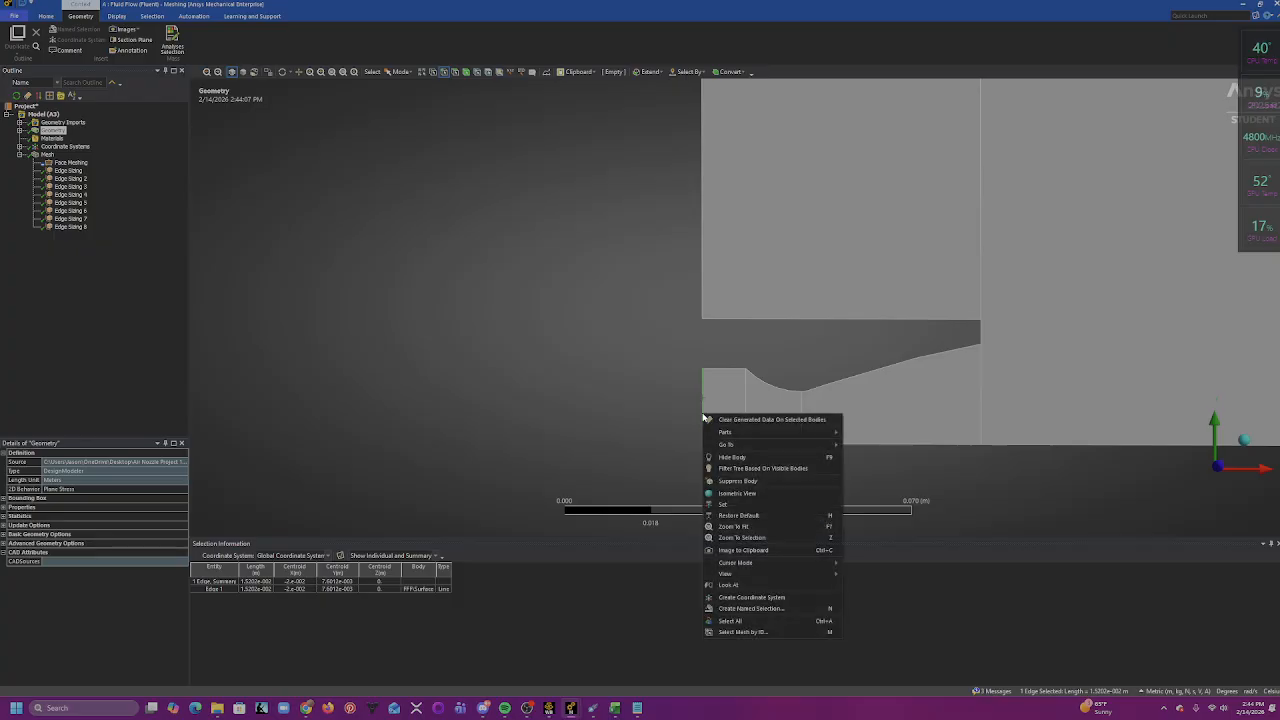
right_click(704, 418)
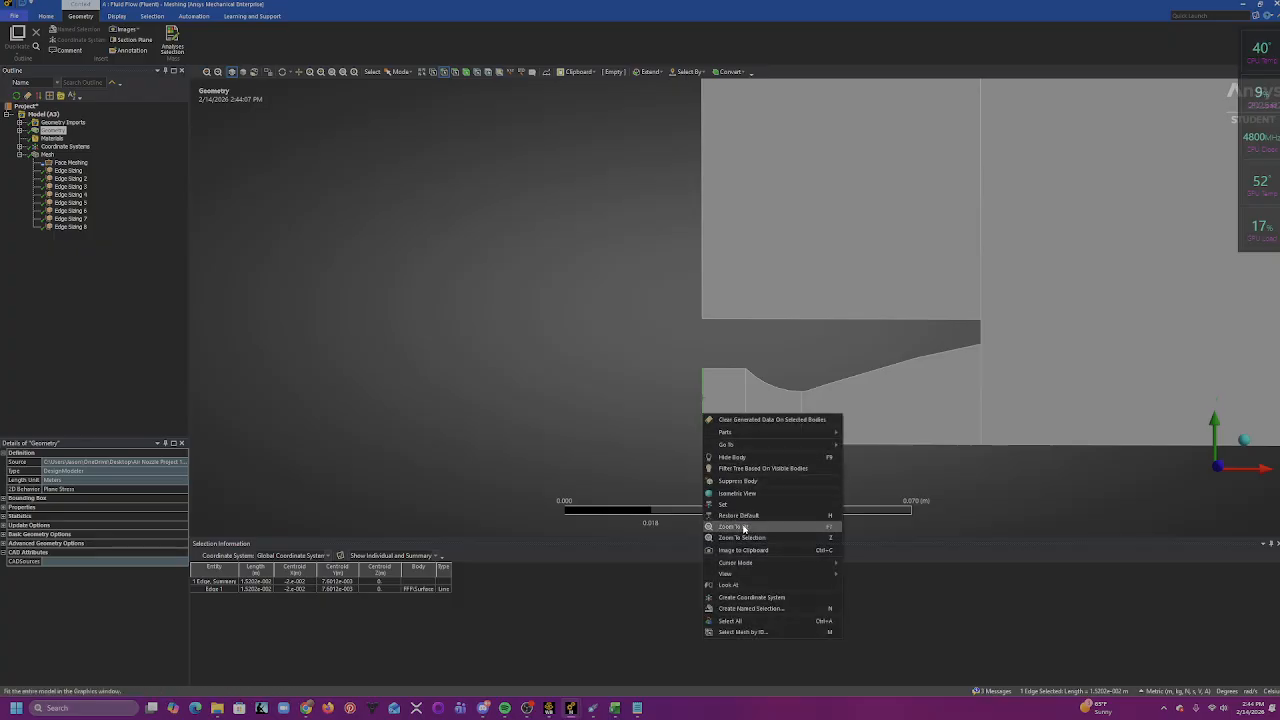
left_click(764, 609)
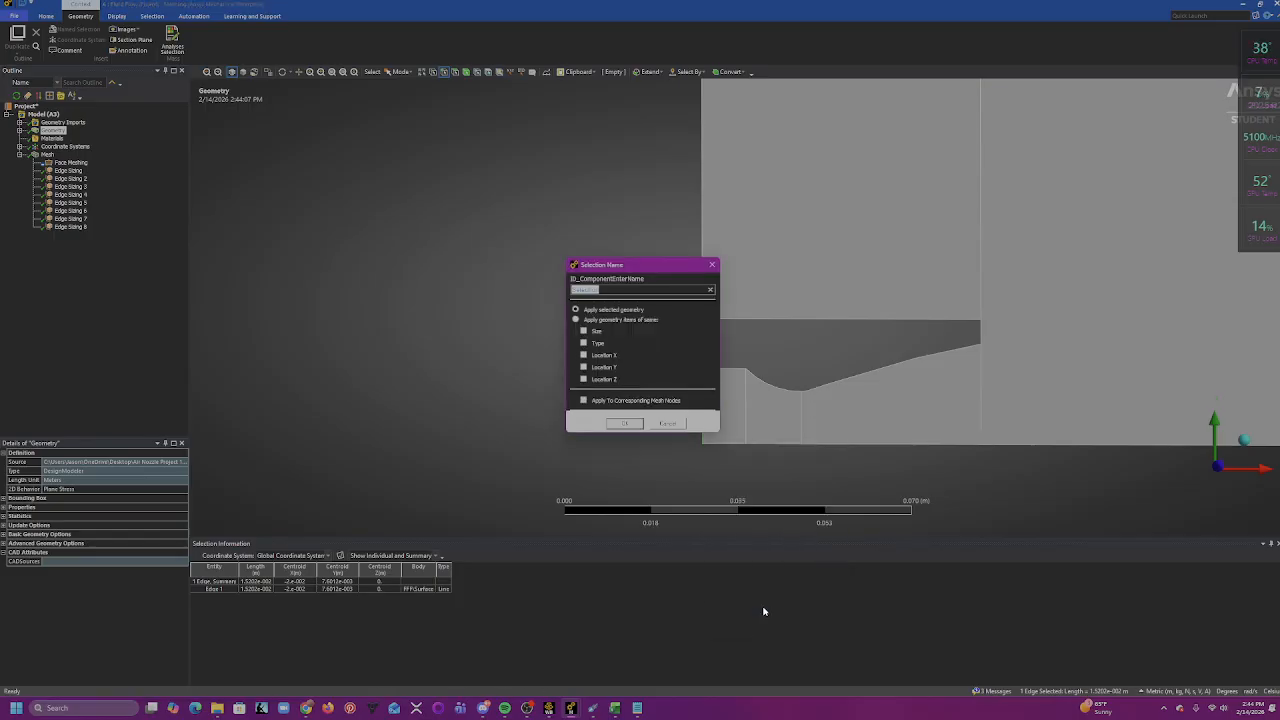
key("Menu")
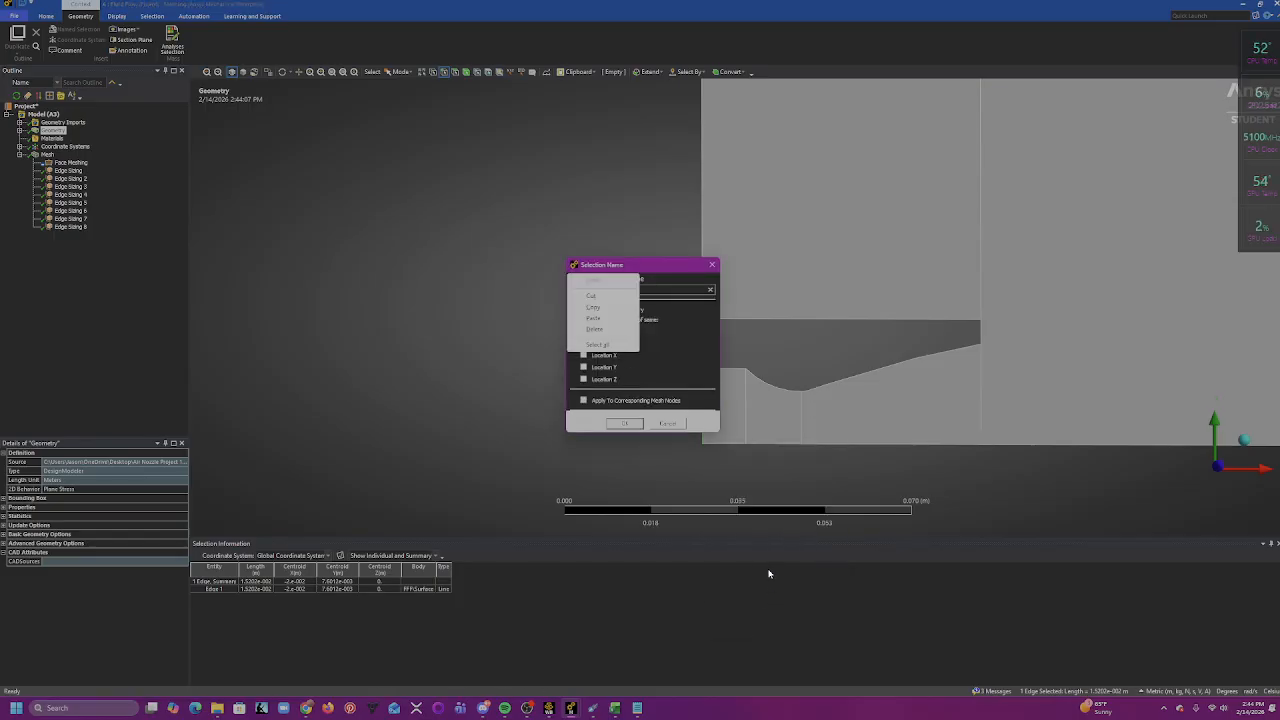
left_click(654, 290)
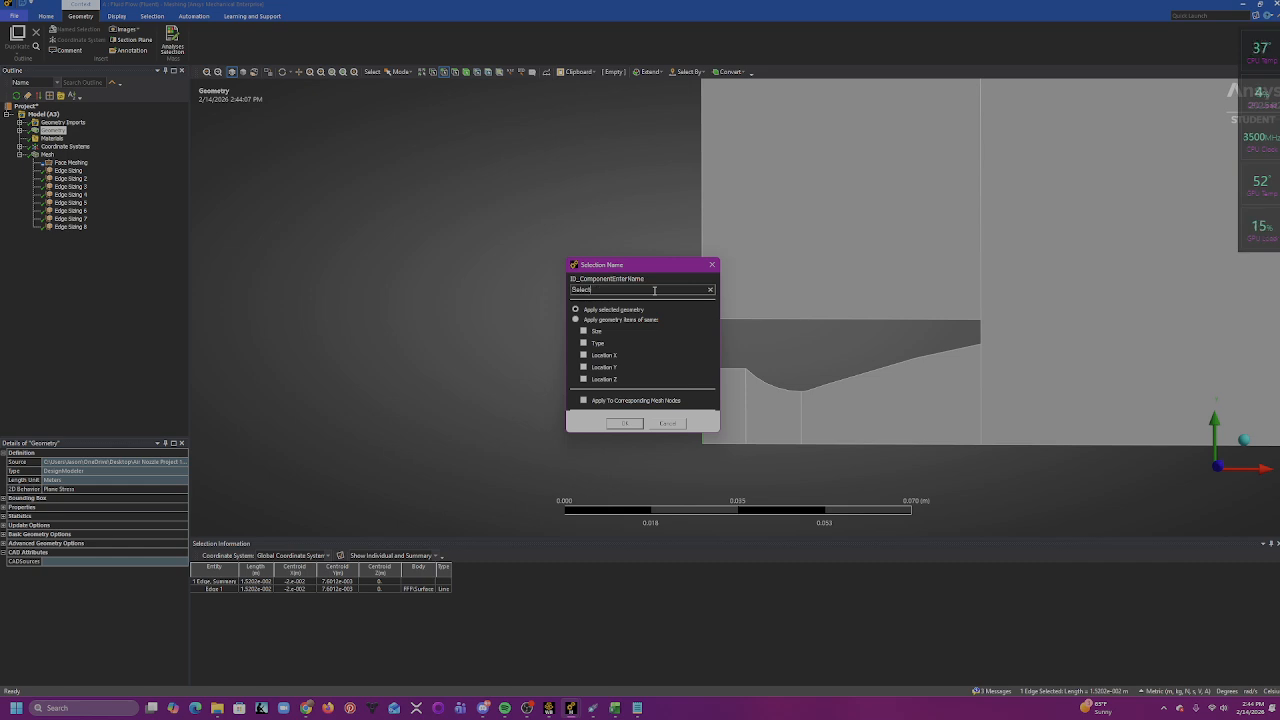
key("BackSpace")
key("BackSpace")
type("In")
key("Return")
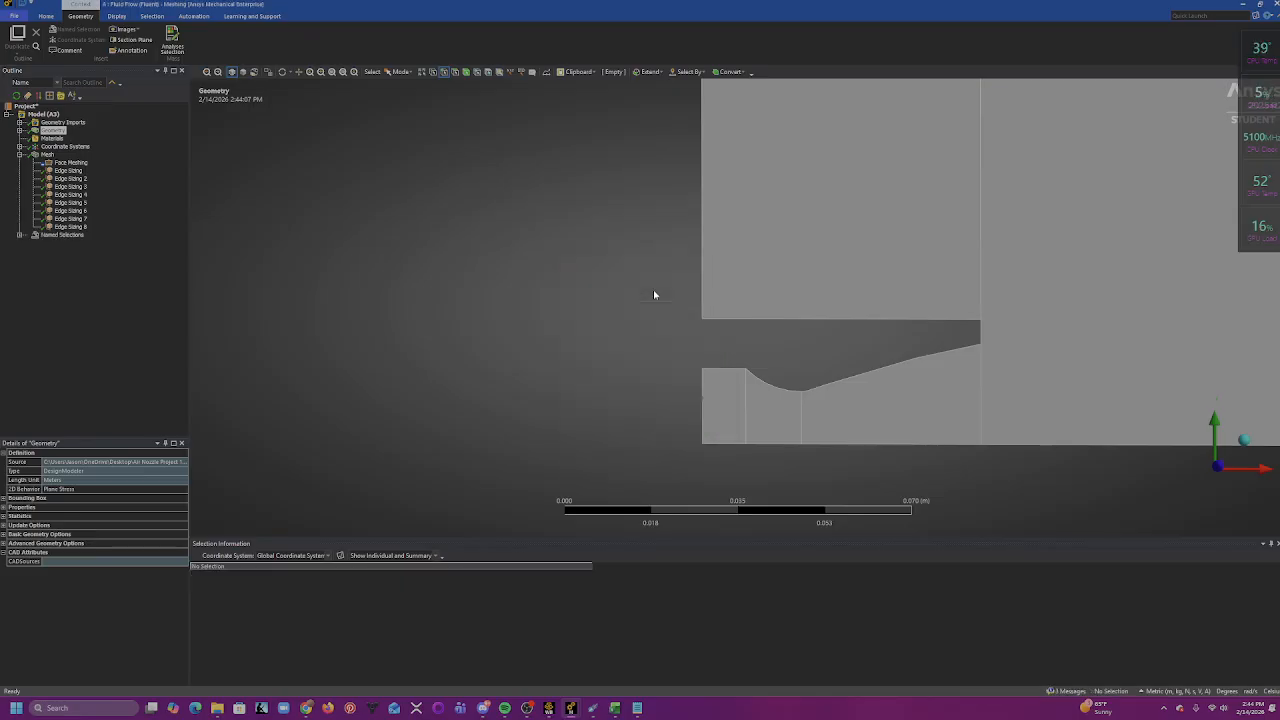
- Create a named selection "throat" for the vertical edge at the nozzle's narrowest section
left_click(804, 419)
right_click(804, 419)
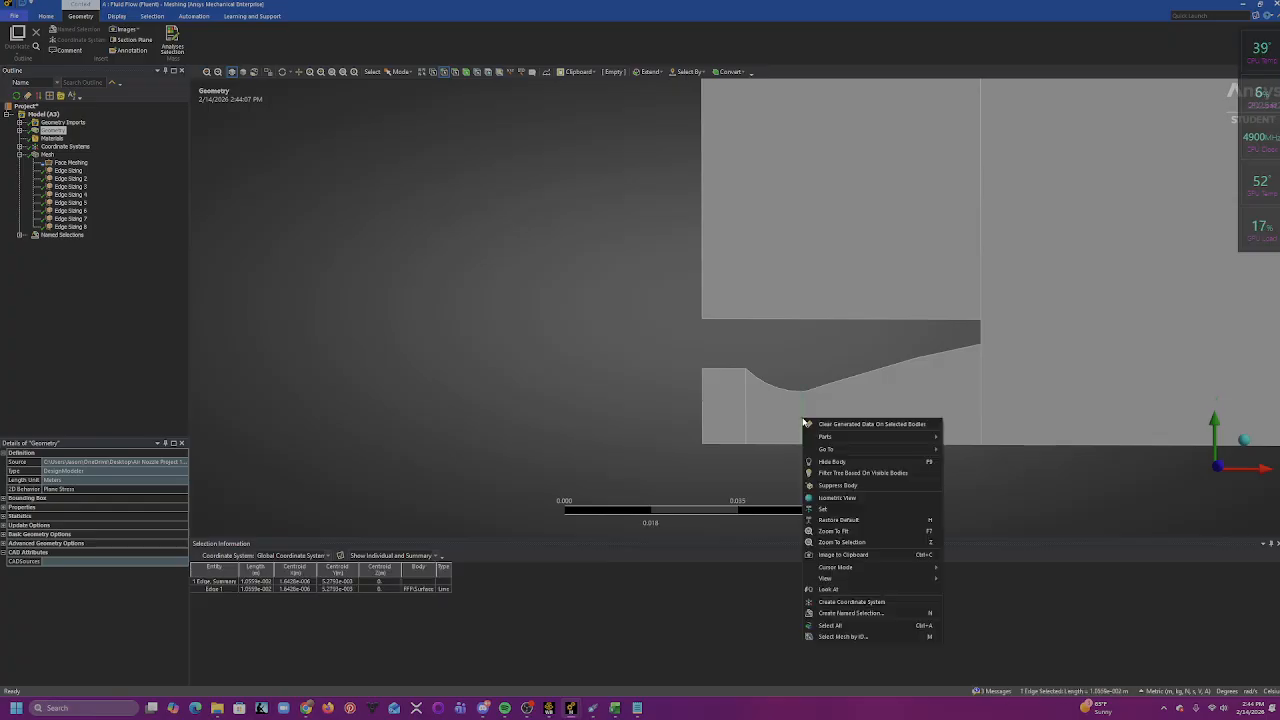
left_click(866, 612)
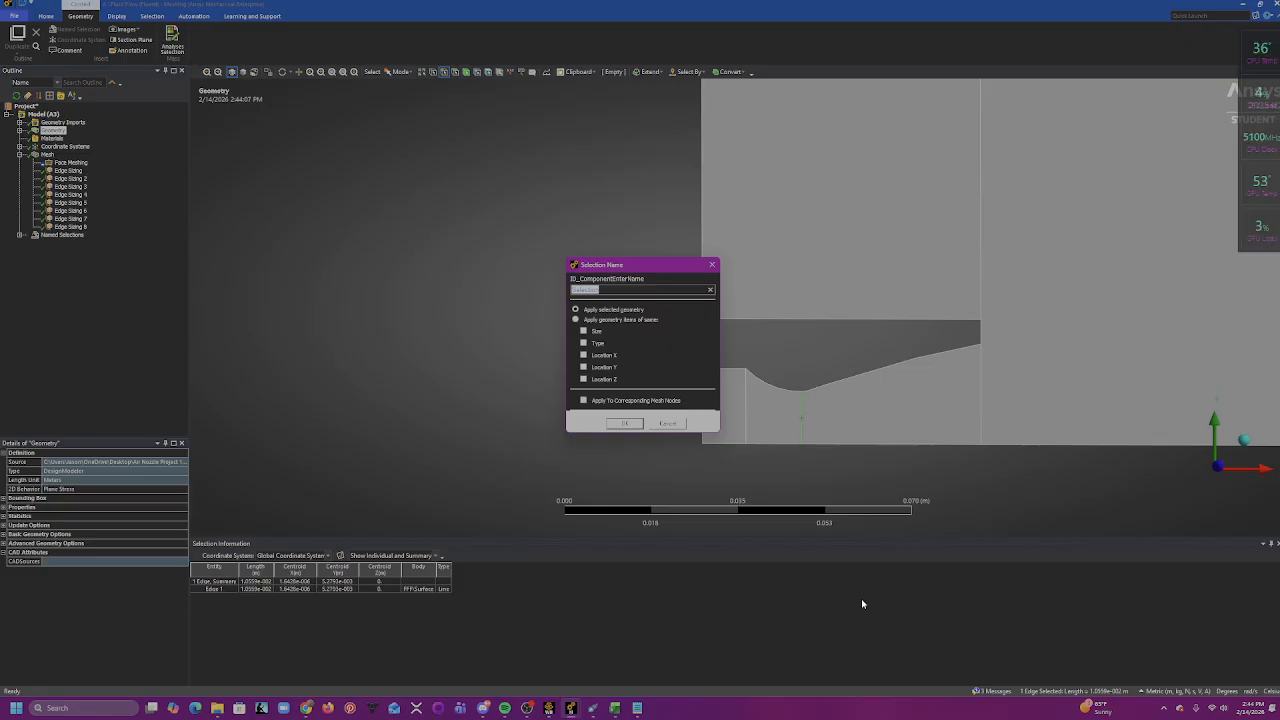
type("throat")
key("Return")
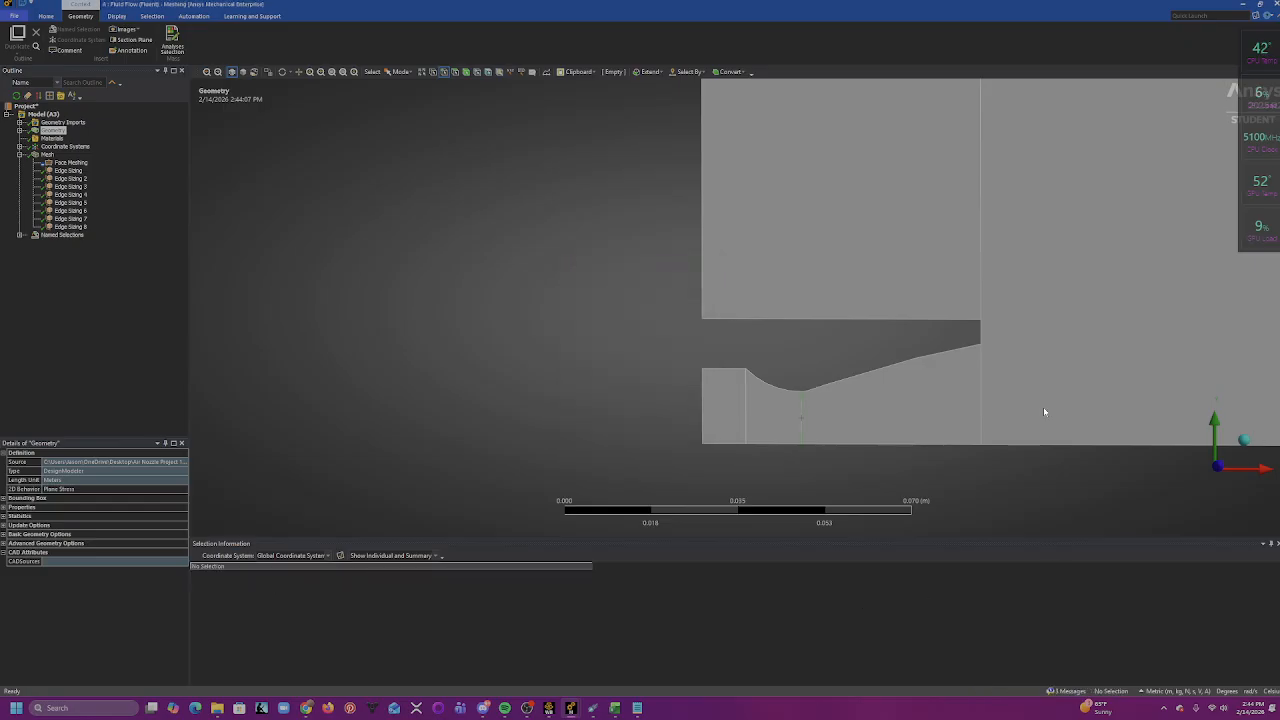
- Create a named selection "exit" for the vertical edge at the nozzle's exit plane
left_click(983, 398)
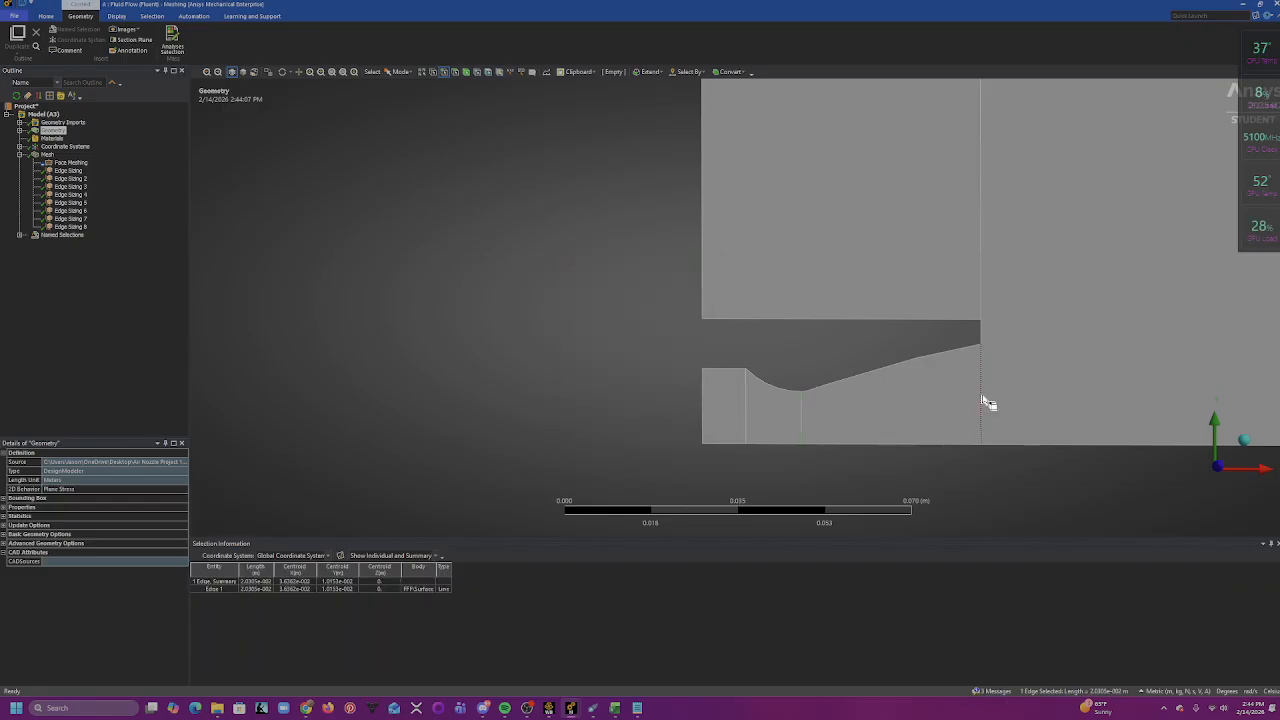
right_click(983, 398)
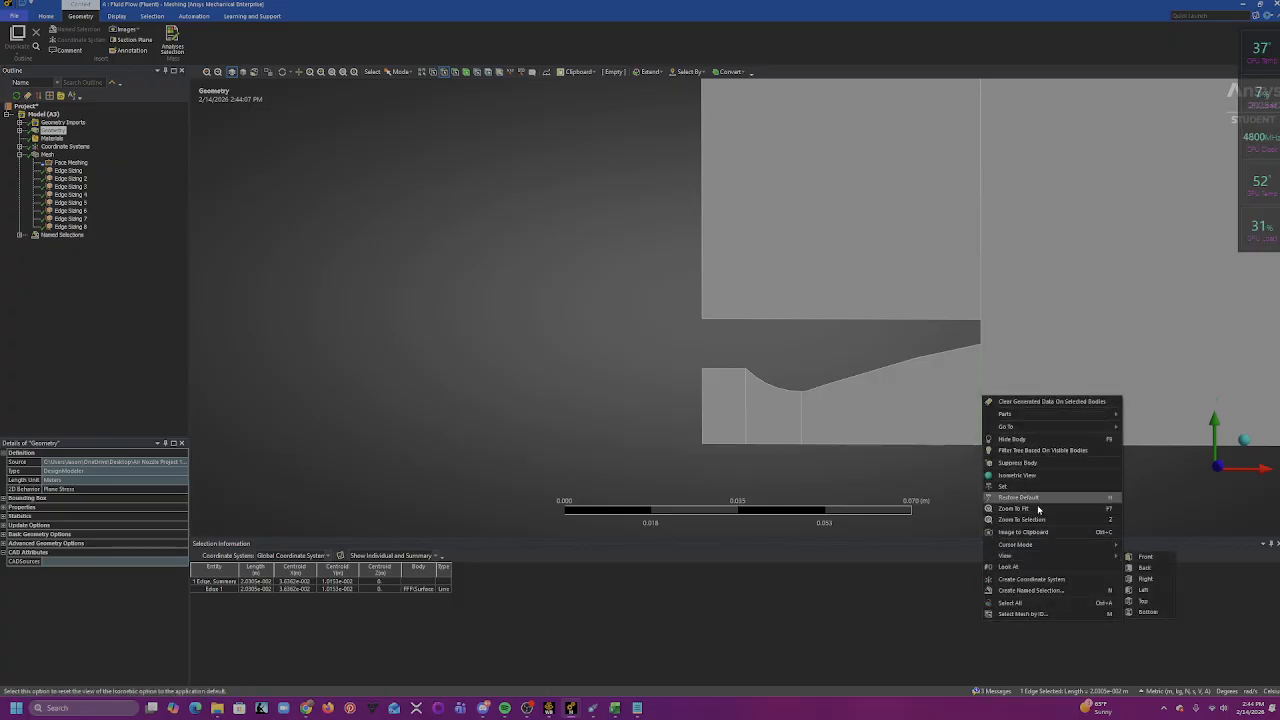
left_click(1045, 589)
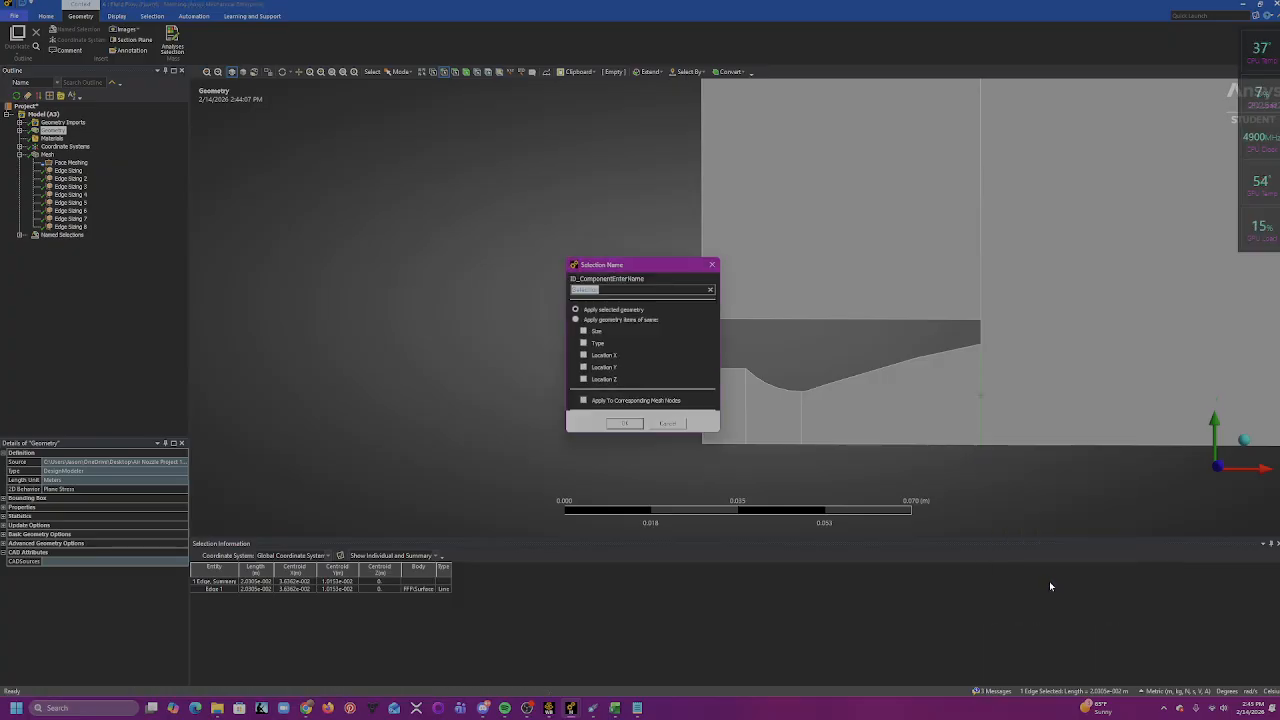
type("exit")
key("Return")
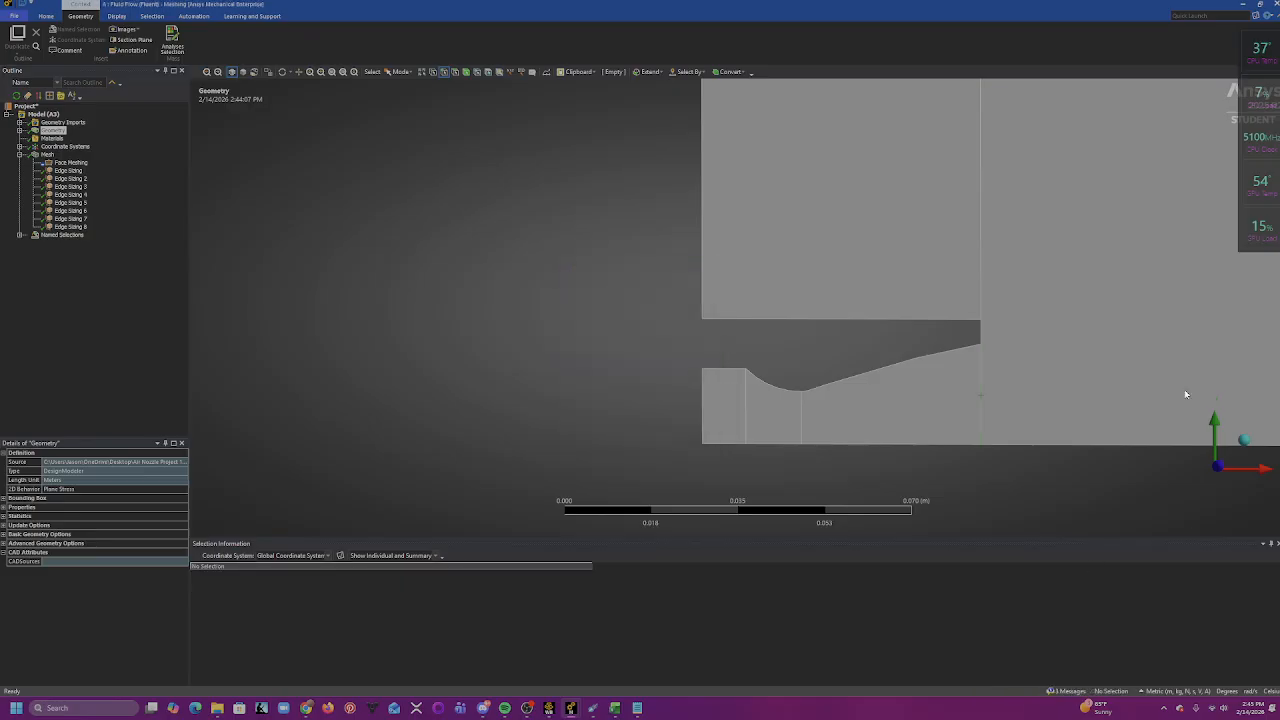
- Create a named selection "axis" for the four collinear edges along the flow domain's lower boundary
scroll(1057, 383, "up", 2)
scroll(1029, 380, "down", 4)
middle_click_drag(1010, 395, 611, 409, "ctrl")
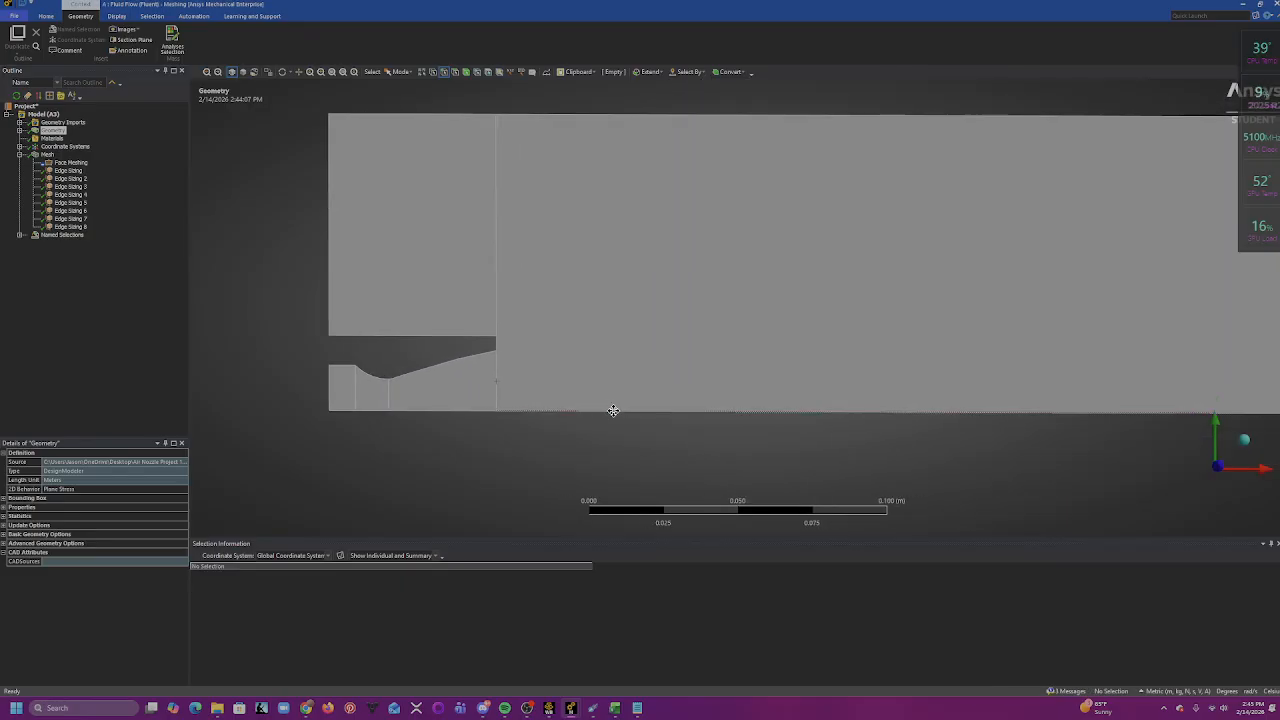
left_click(745, 416)
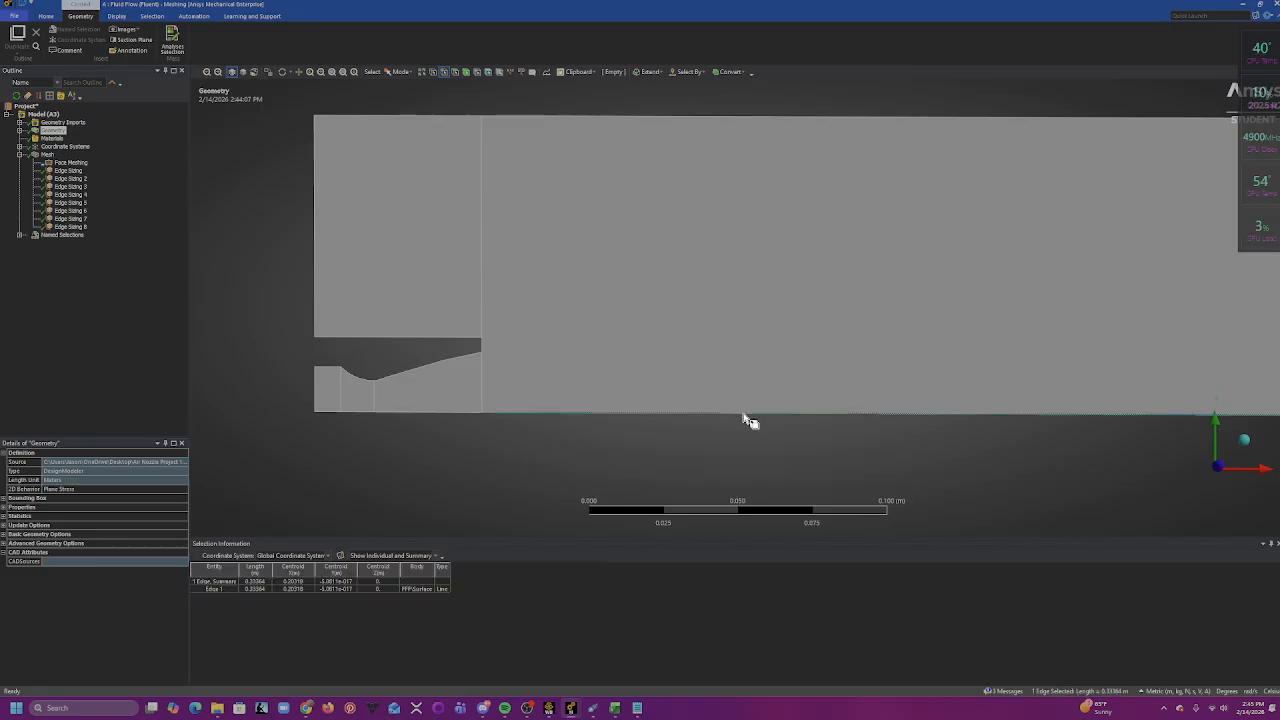
left_click(441, 414, "ctrl")
left_click(360, 414, "ctrl")
left_click(330, 416, "ctrl")
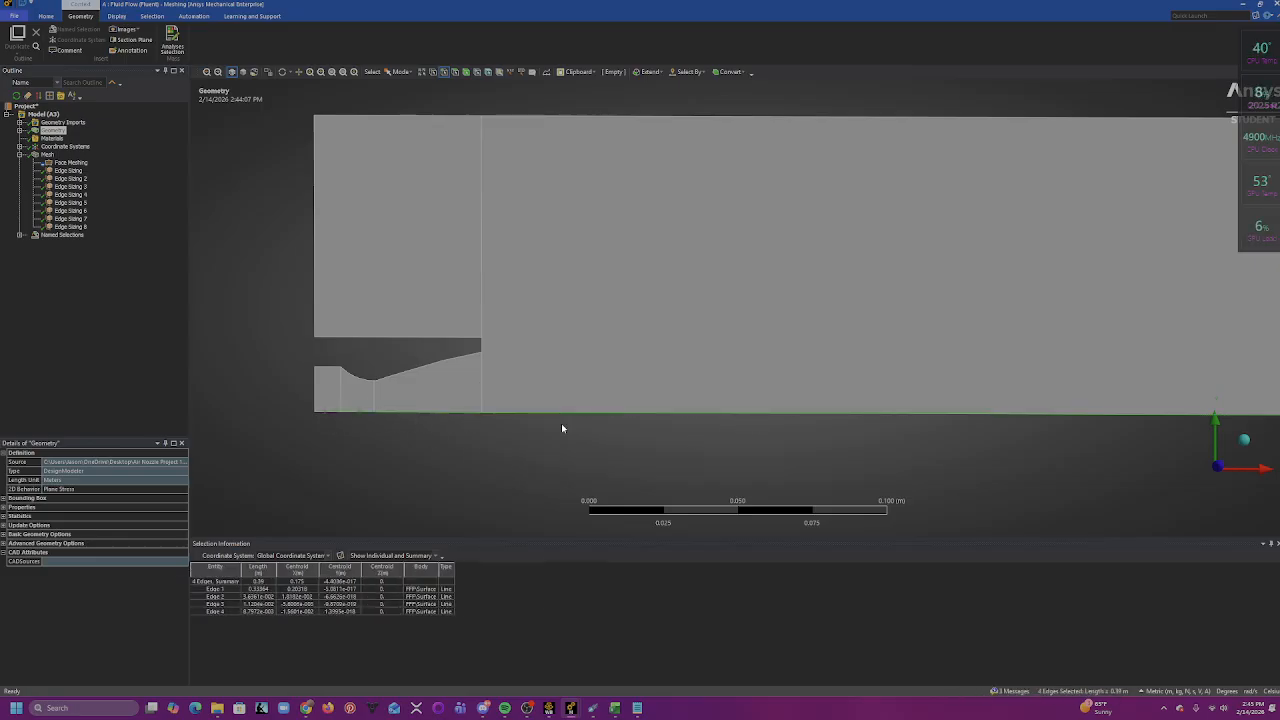
right_click(580, 418)
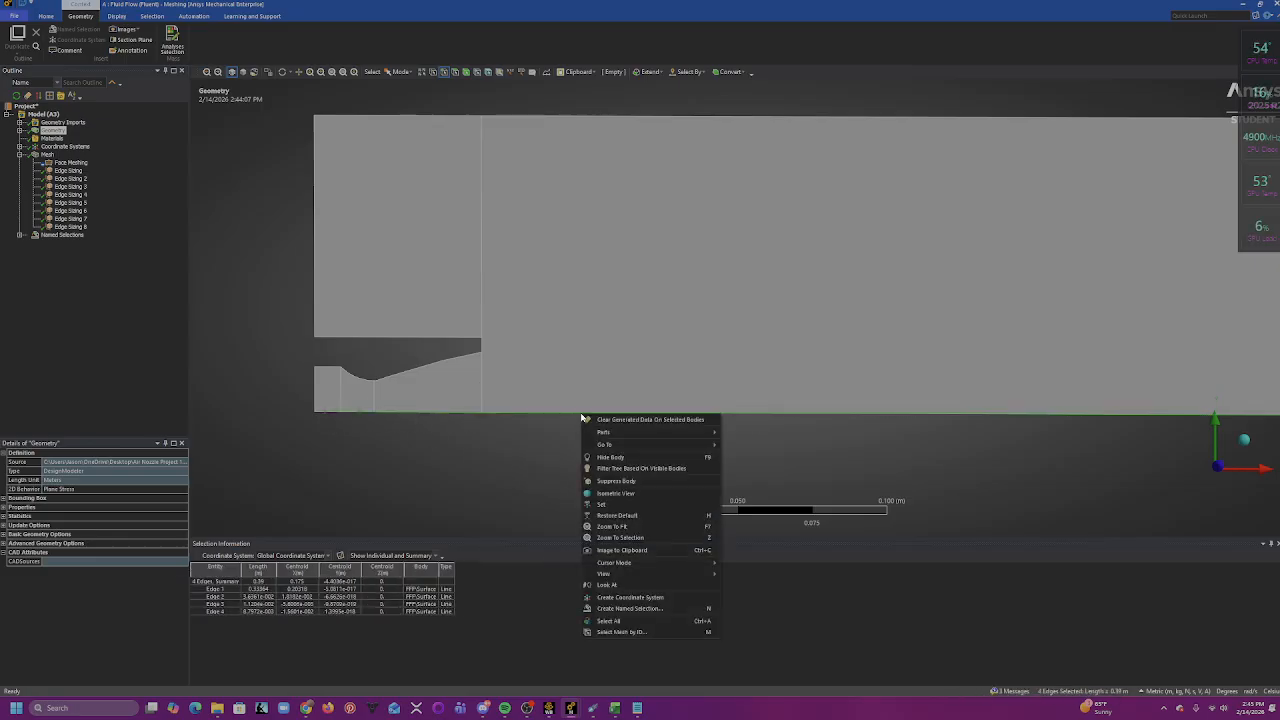
left_click(646, 608)
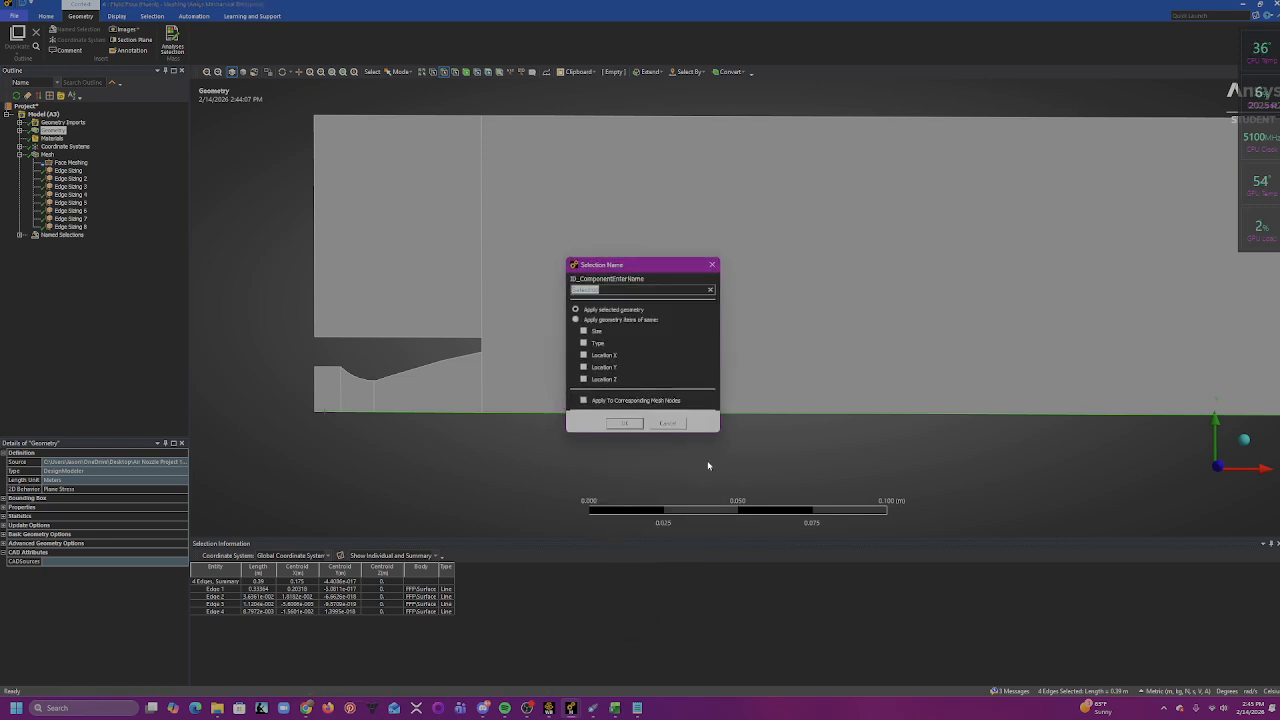
type("axis")
key("Return")
- Create a named selection "wall" for the nozzle's three inner contour edges: the straight inlet section, the converging curve and the diverging curve
scroll(761, 324, "up", 1)
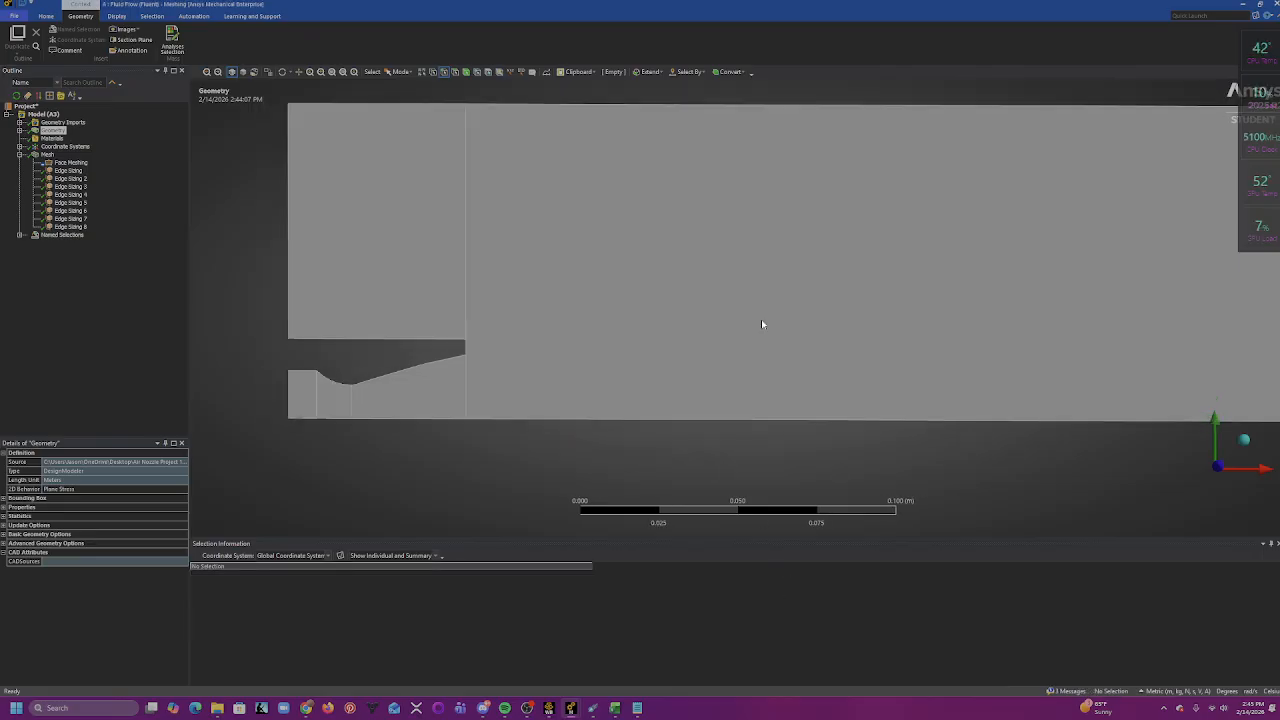
scroll(761, 324, "down", 2)
scroll(557, 351, "up", 4)
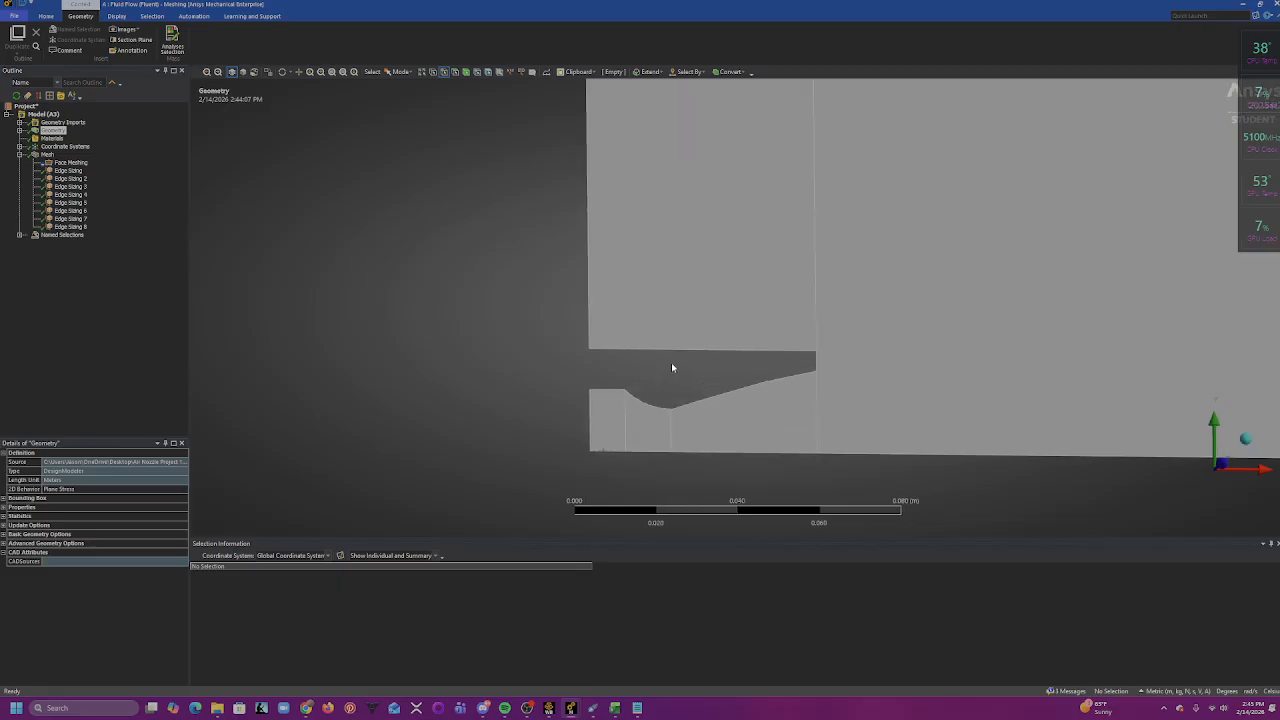
scroll(714, 437, "up", 1)
left_click(720, 434)
left_click(624, 443, "ctrl")
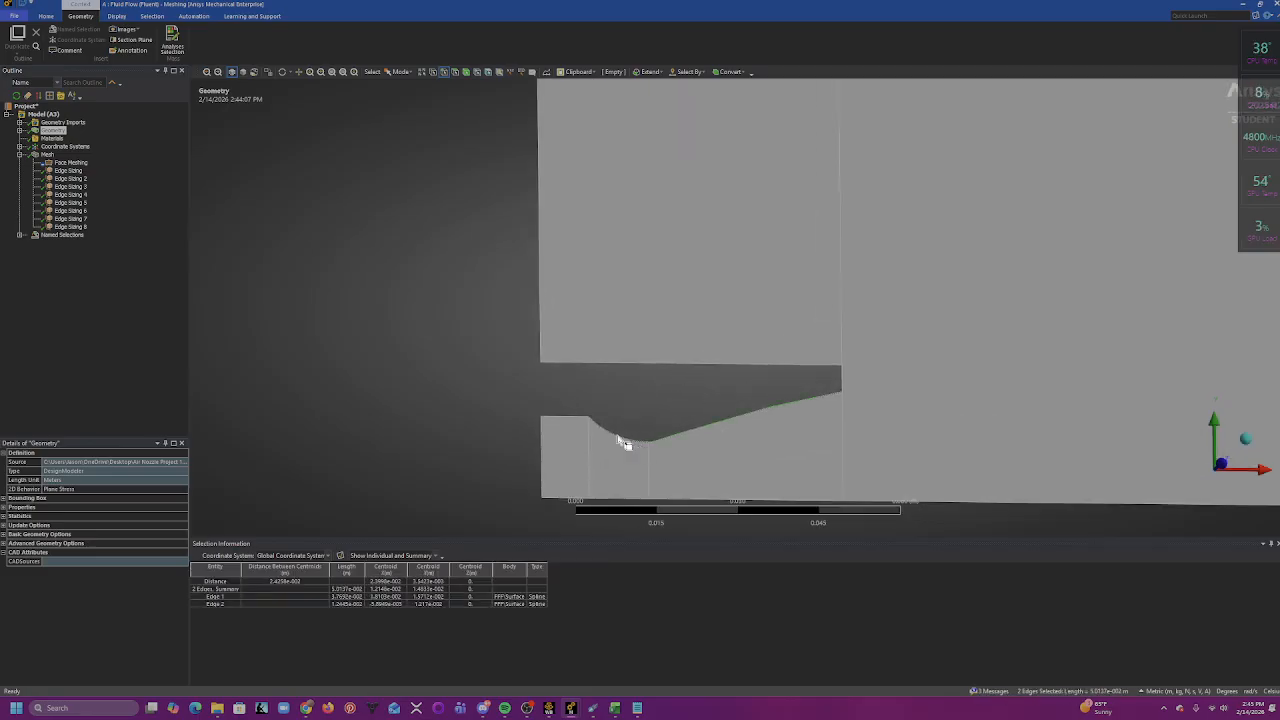
left_click(566, 418, "ctrl")
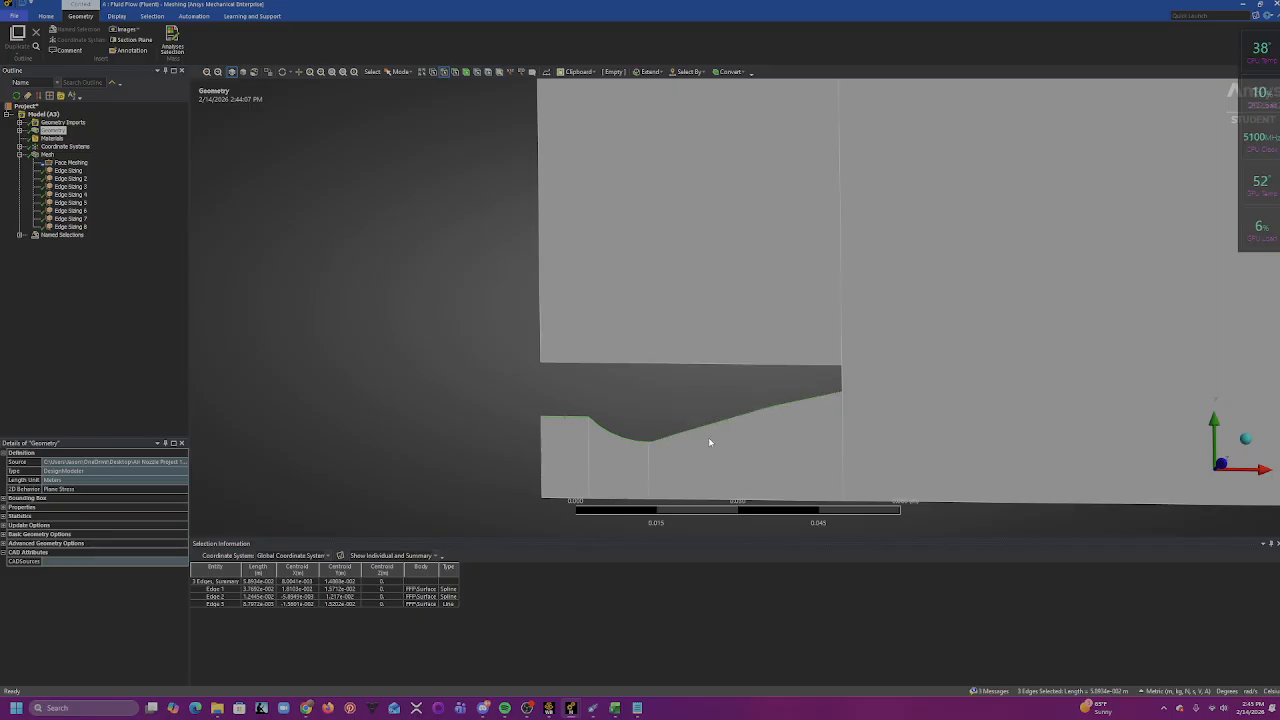
right_click(706, 432)
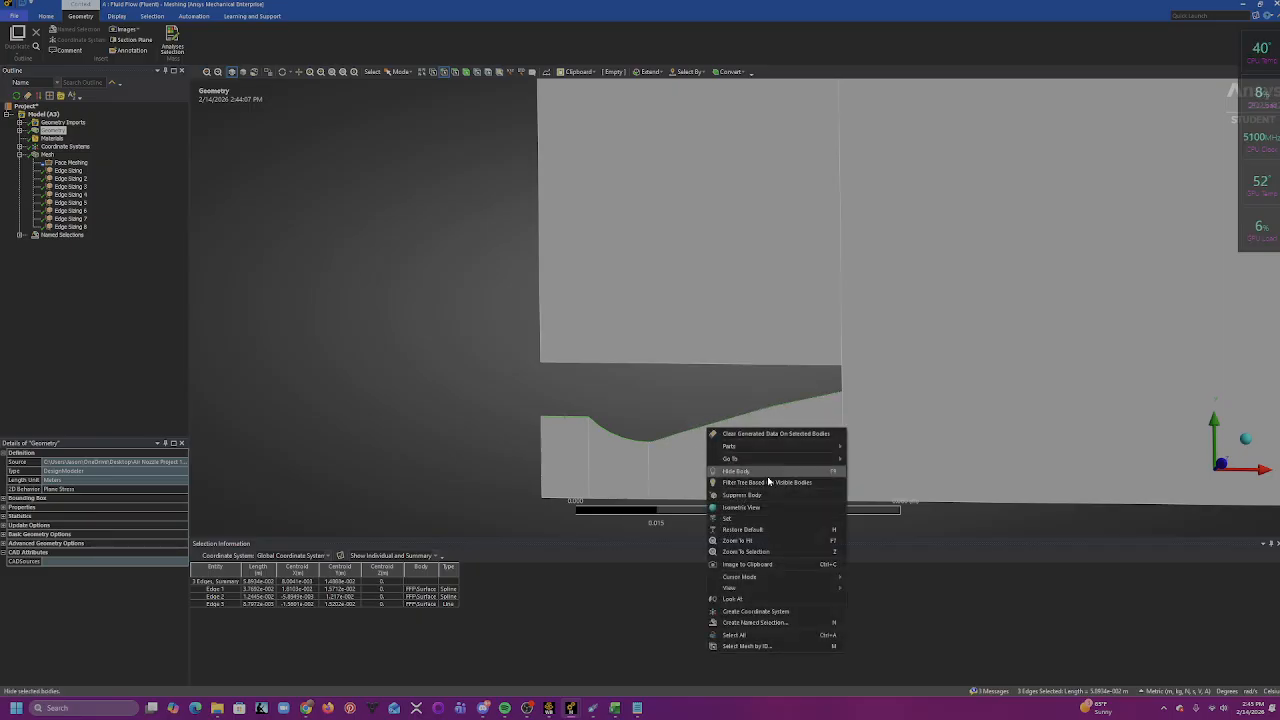
left_click(773, 623)
type("w")
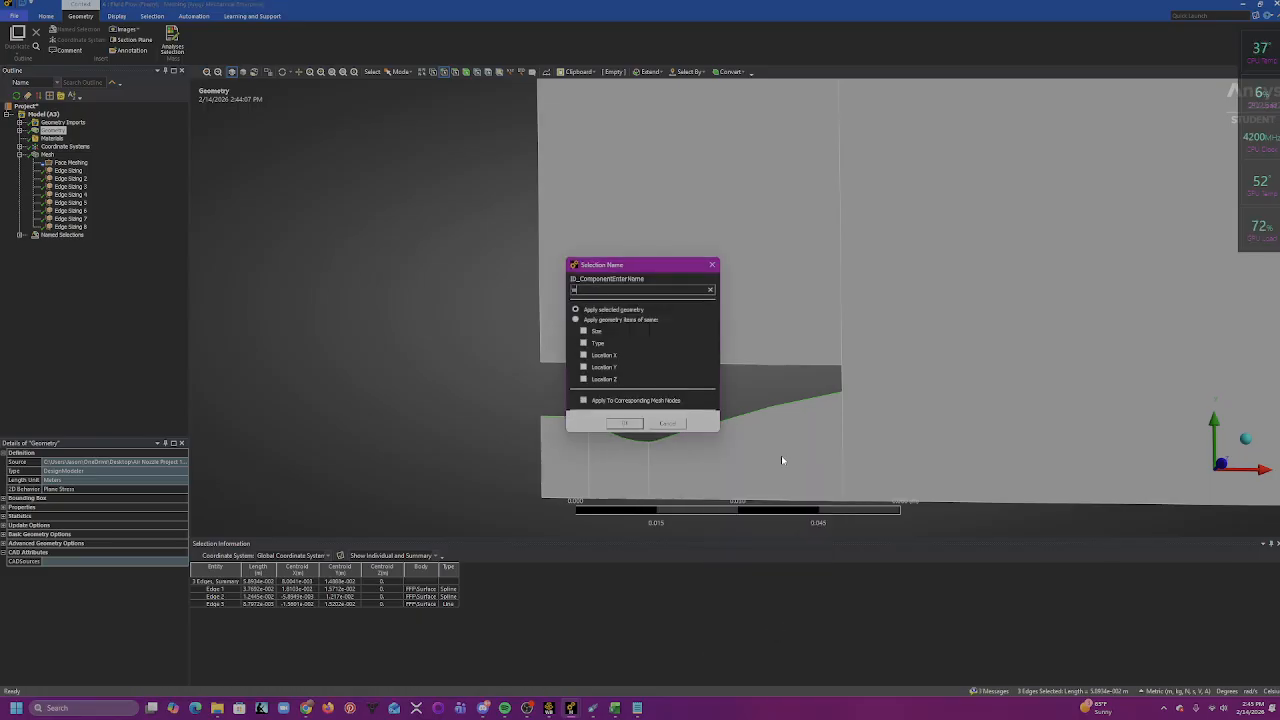
type("all")
key("Return")
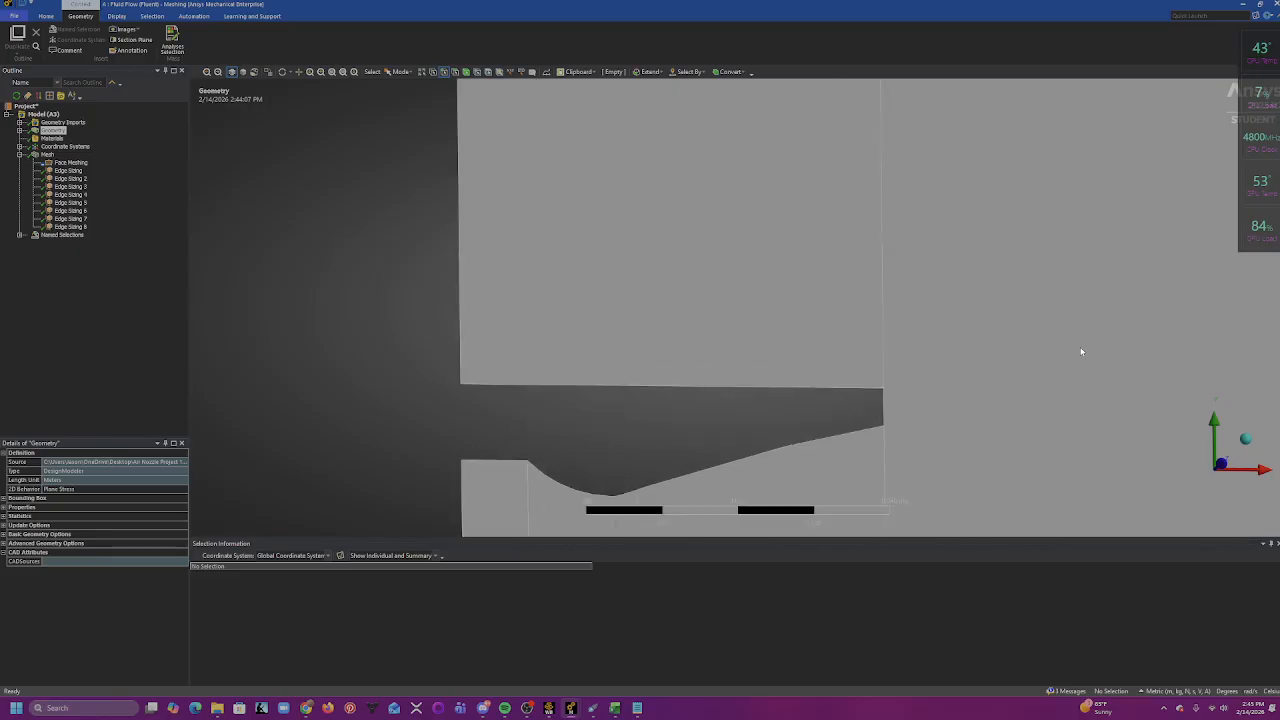
- Create a named selection "outlet" for the nozzle wall's blunt end and outer edge plus the outer domain's upstream, upper and far downstream edges
scroll(1018, 333, "down", 6)
left_click(1220, 465)
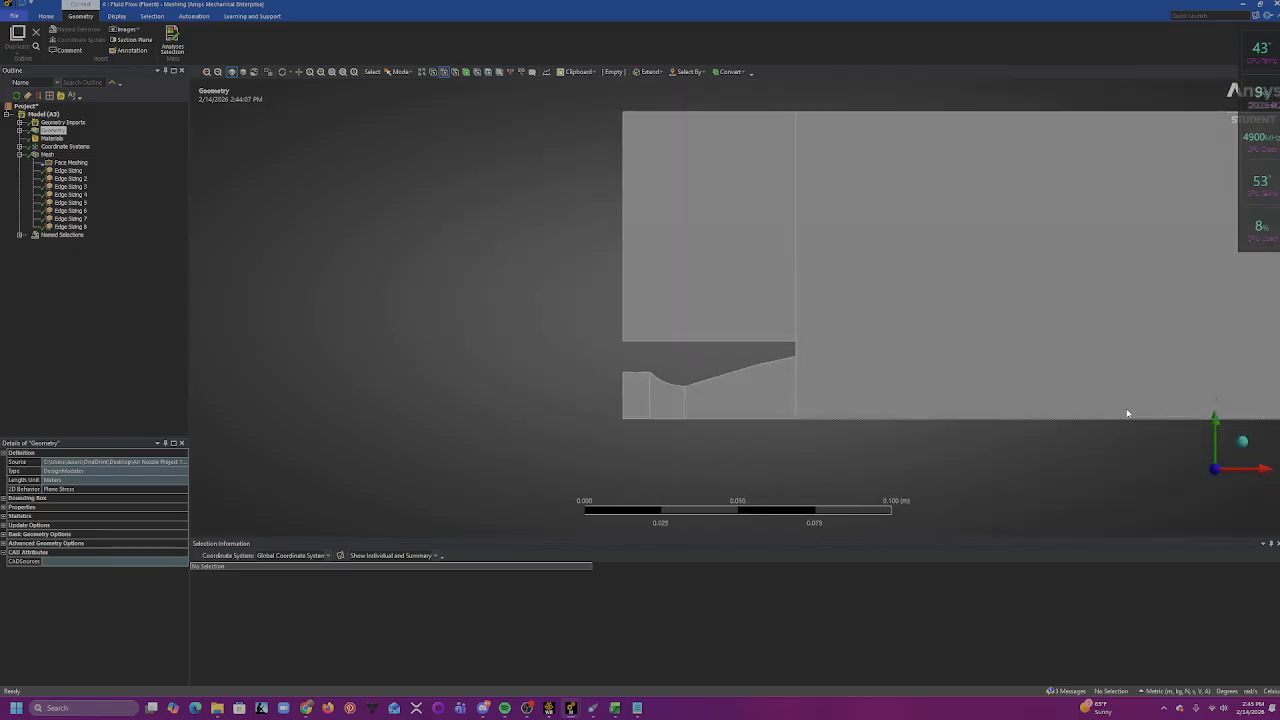
scroll(1100, 395, "up", 1)
middle_click_drag(1095, 392, 856, 441, "ctrl")
scroll(778, 420, "down", 4)
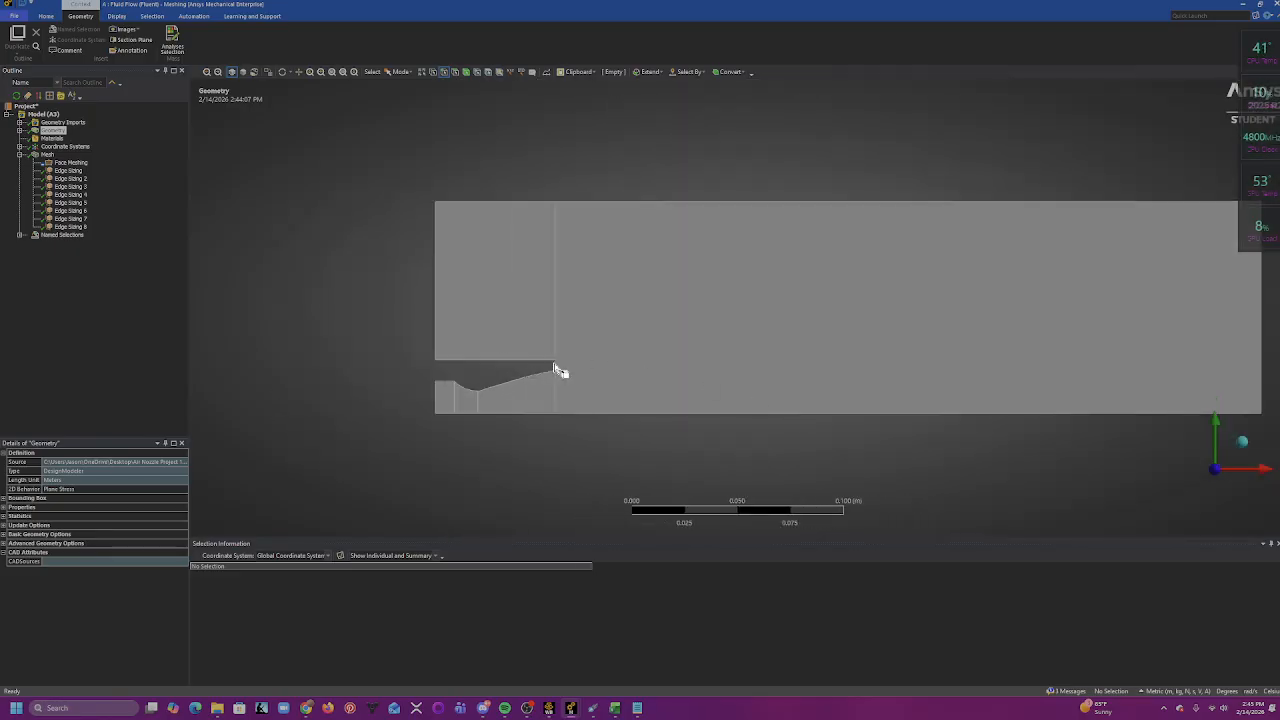
left_click(557, 370)
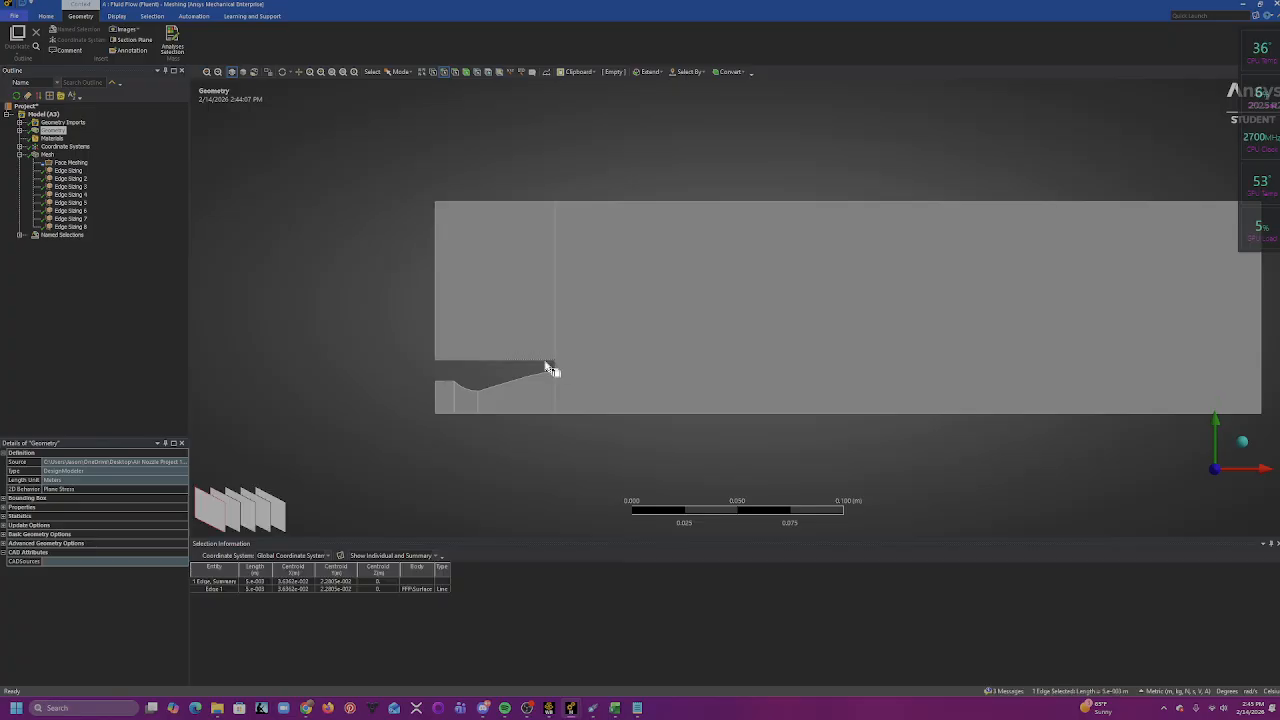
left_click(552, 366, "ctrl")
left_click(436, 338, "ctrl")
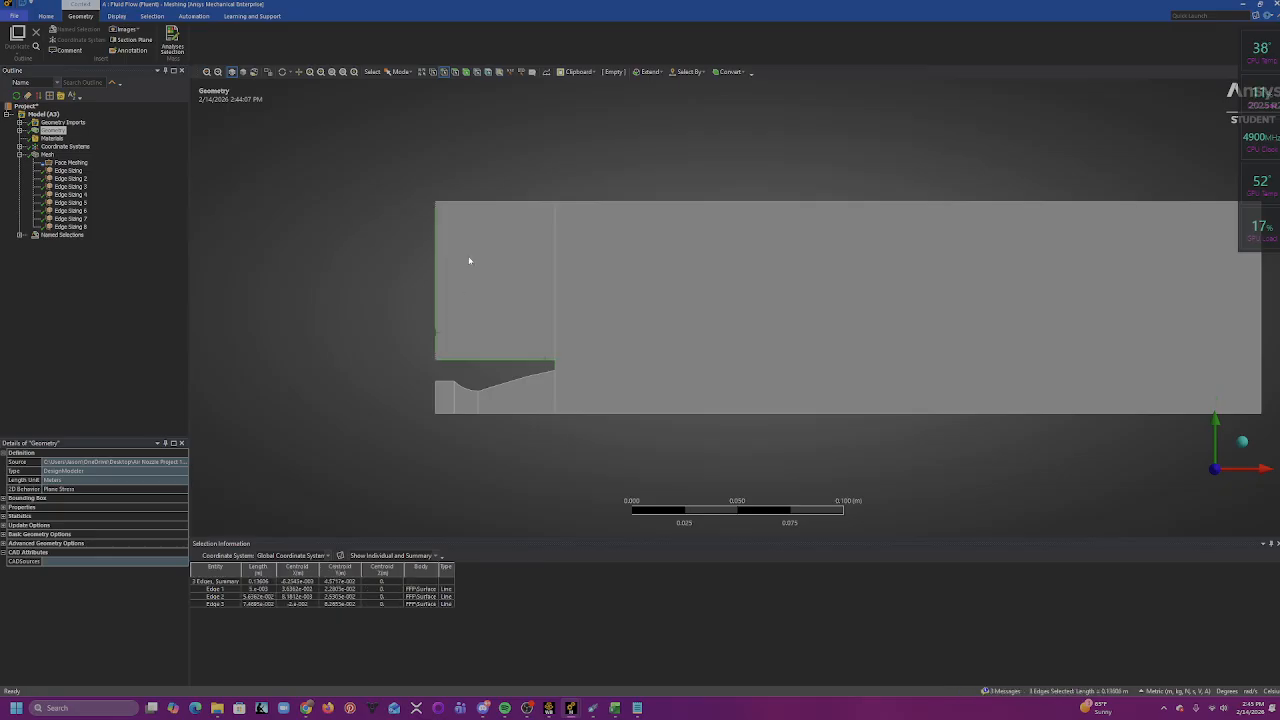
left_click(505, 206, "ctrl")
left_click(615, 205, "ctrl")
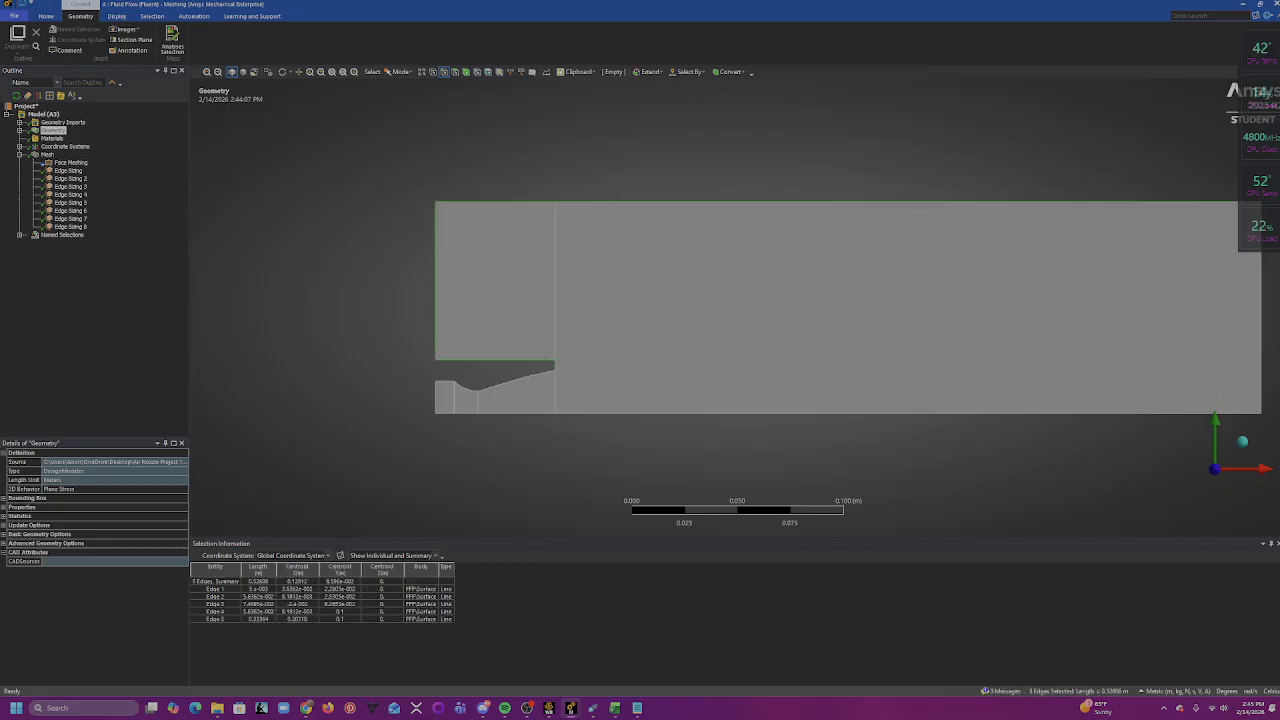
left_click(1262, 316, "ctrl")
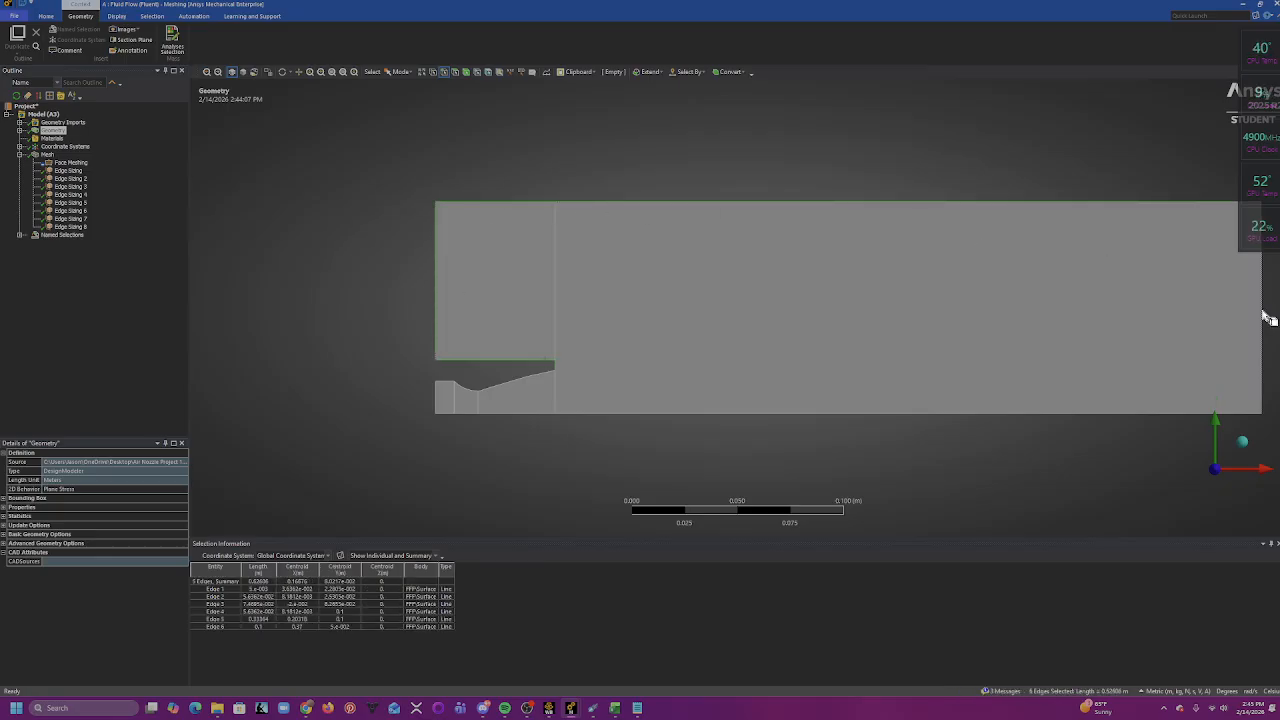
right_click(900, 206)
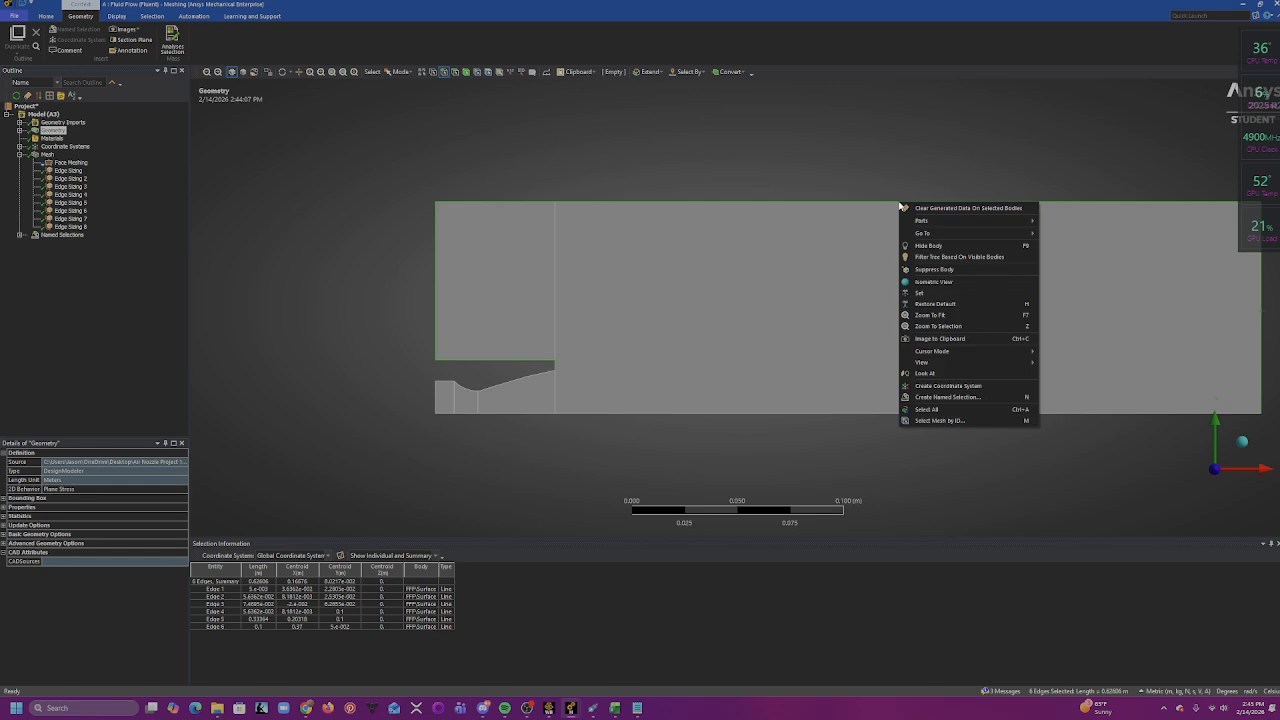
left_click(958, 398)
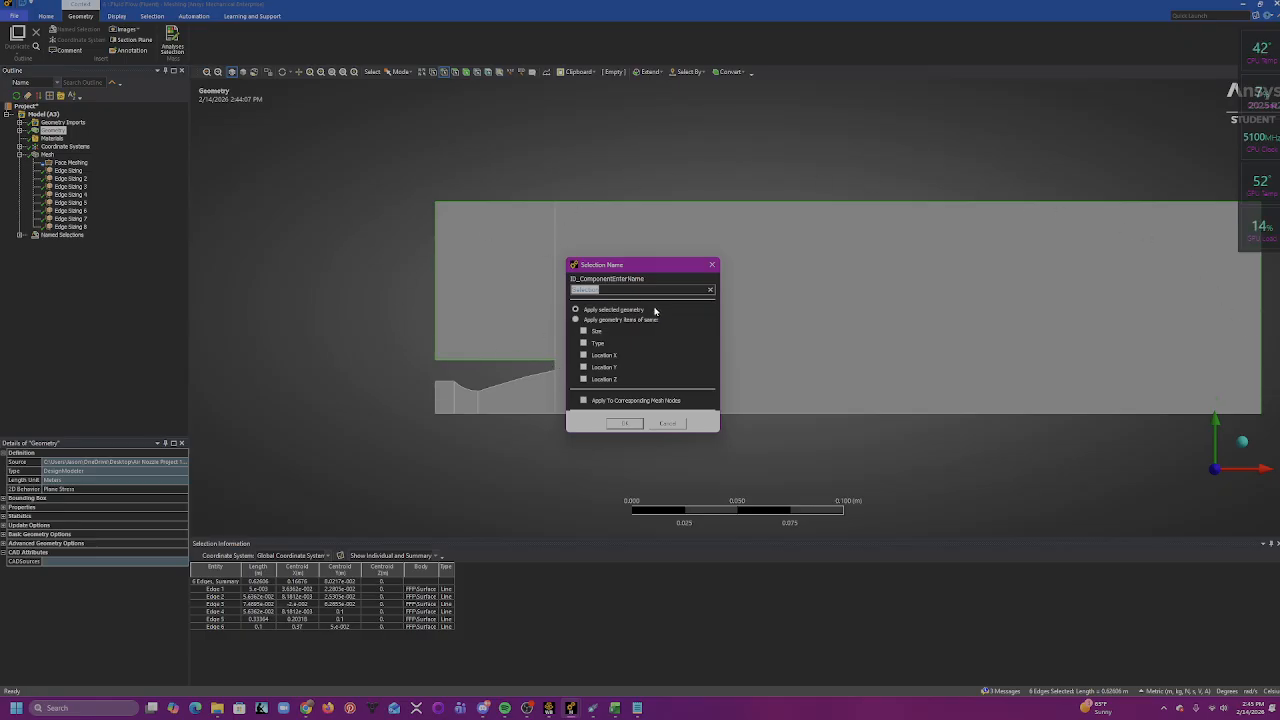
type("outlet")
key("Return")
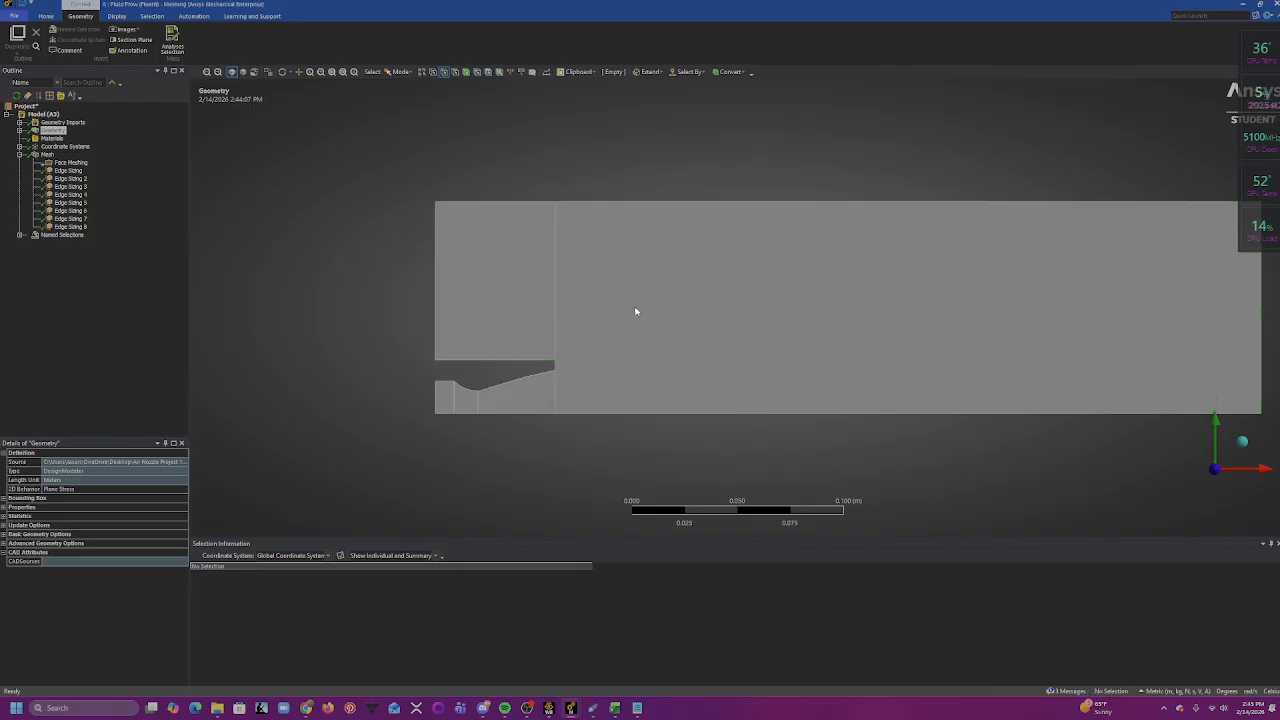
- Review which edges each named selection covers, from the inlet, throat and exit to the axis, wall and outlet
scroll(448, 420, "down", 2)
scroll(448, 420, "up", 3)
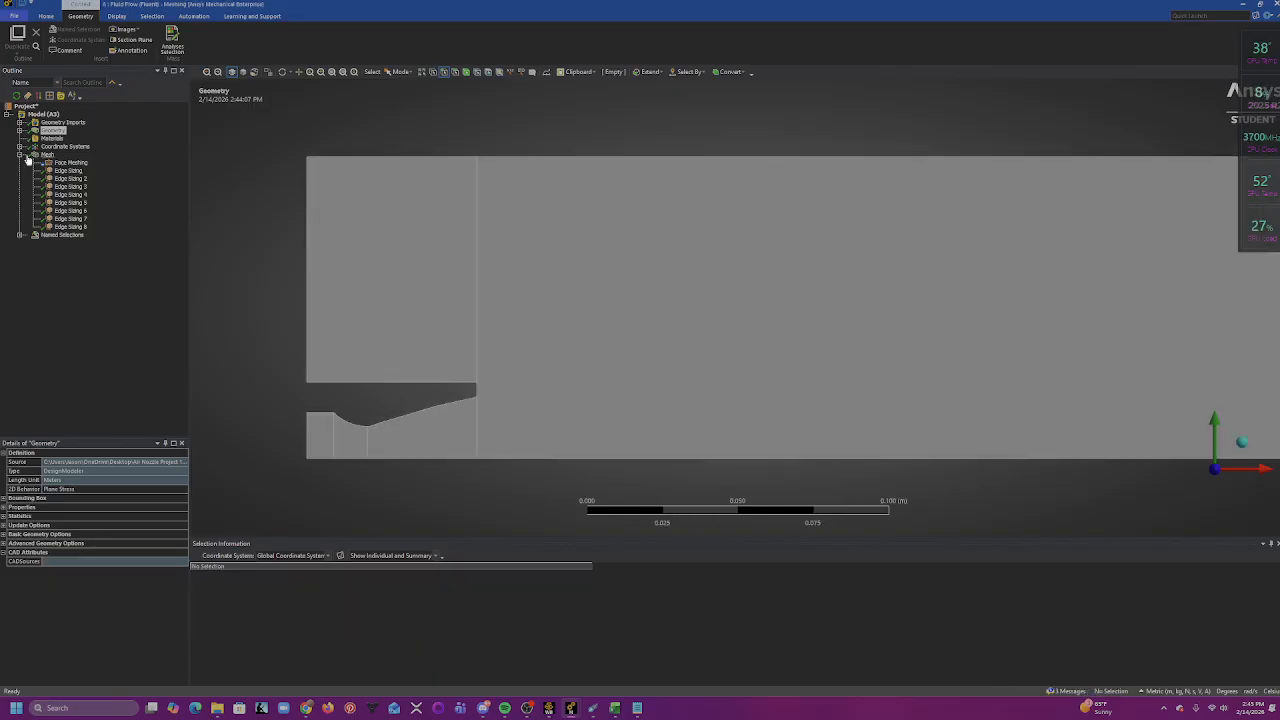
left_click(20, 235)
left_click(59, 243)
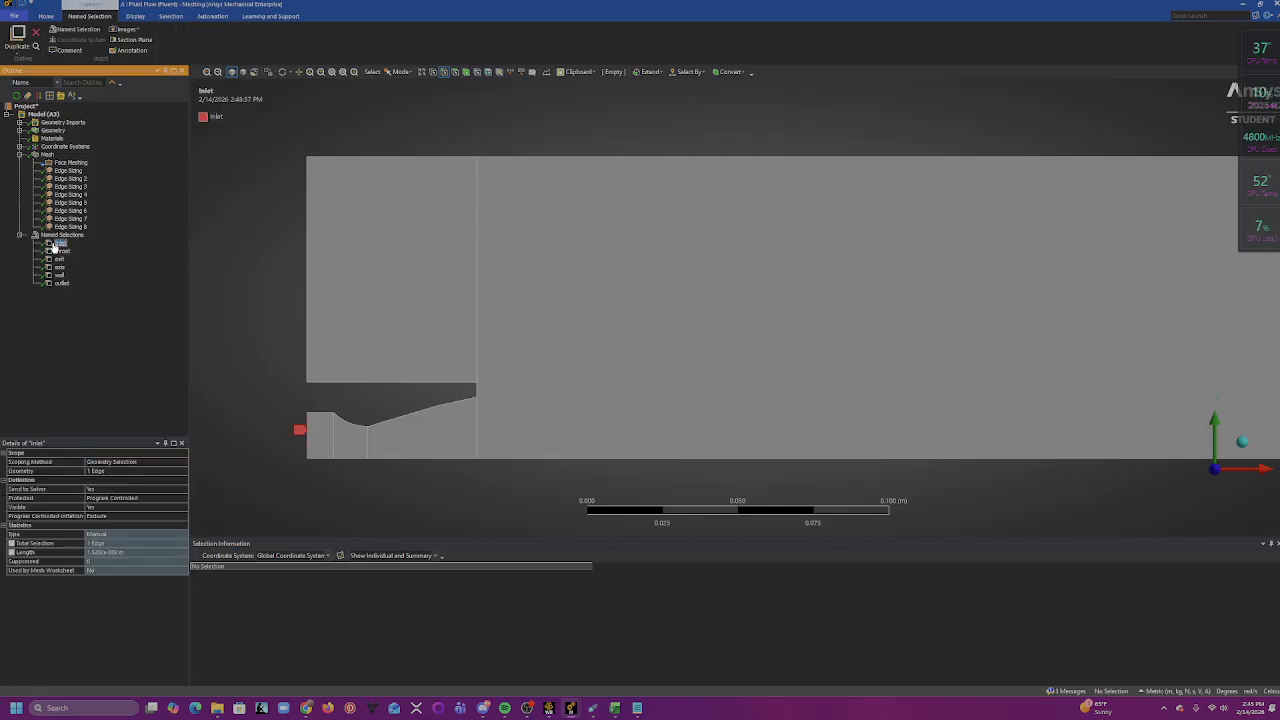
left_click(60, 251)
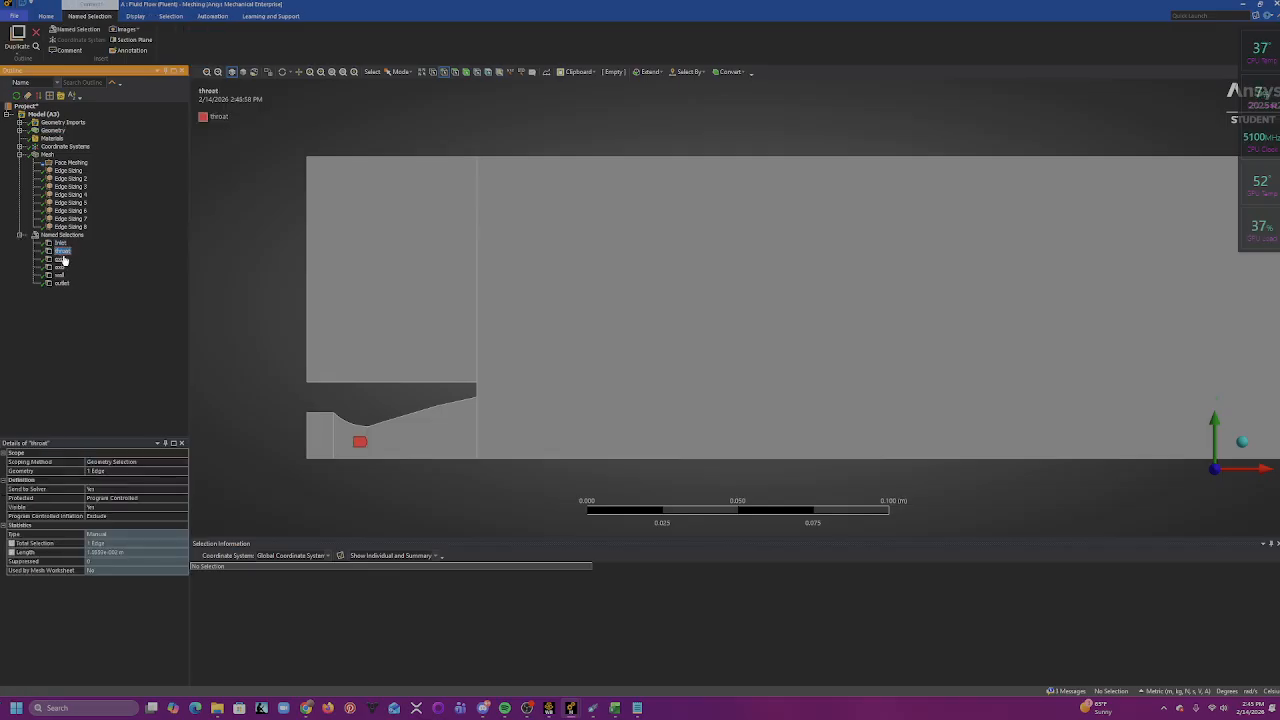
left_click(60, 259)
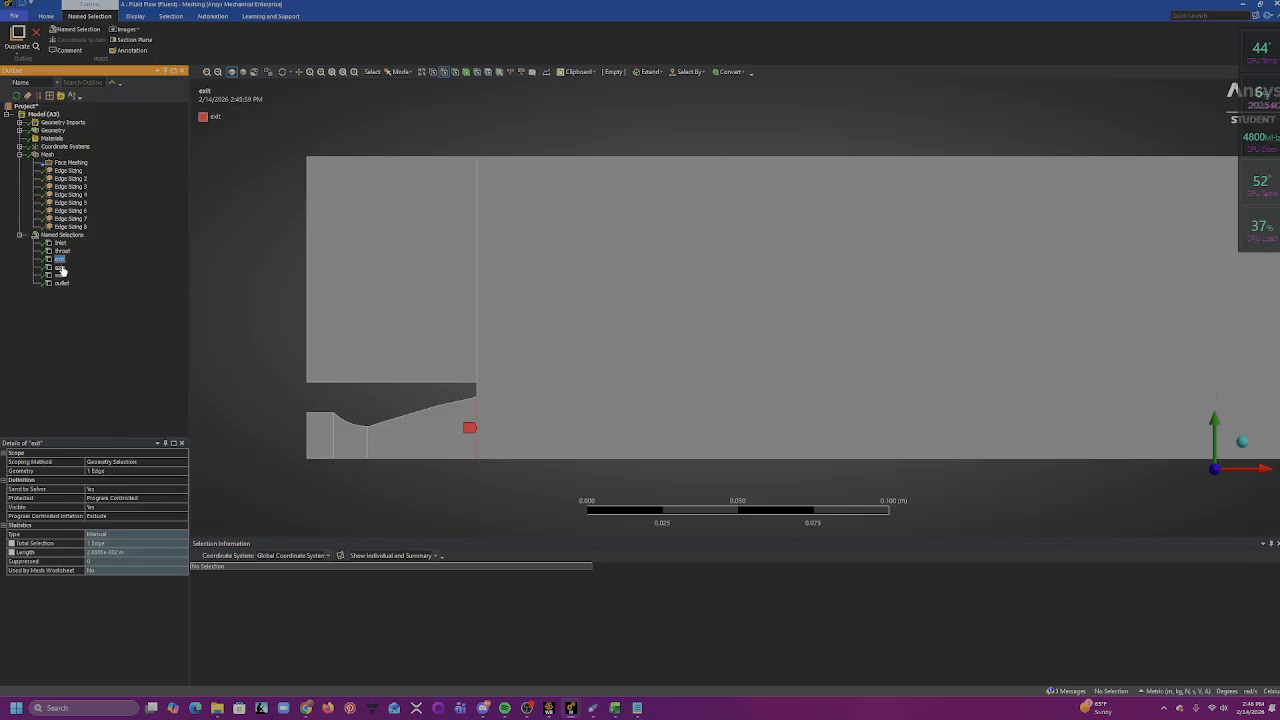
left_click(60, 267)
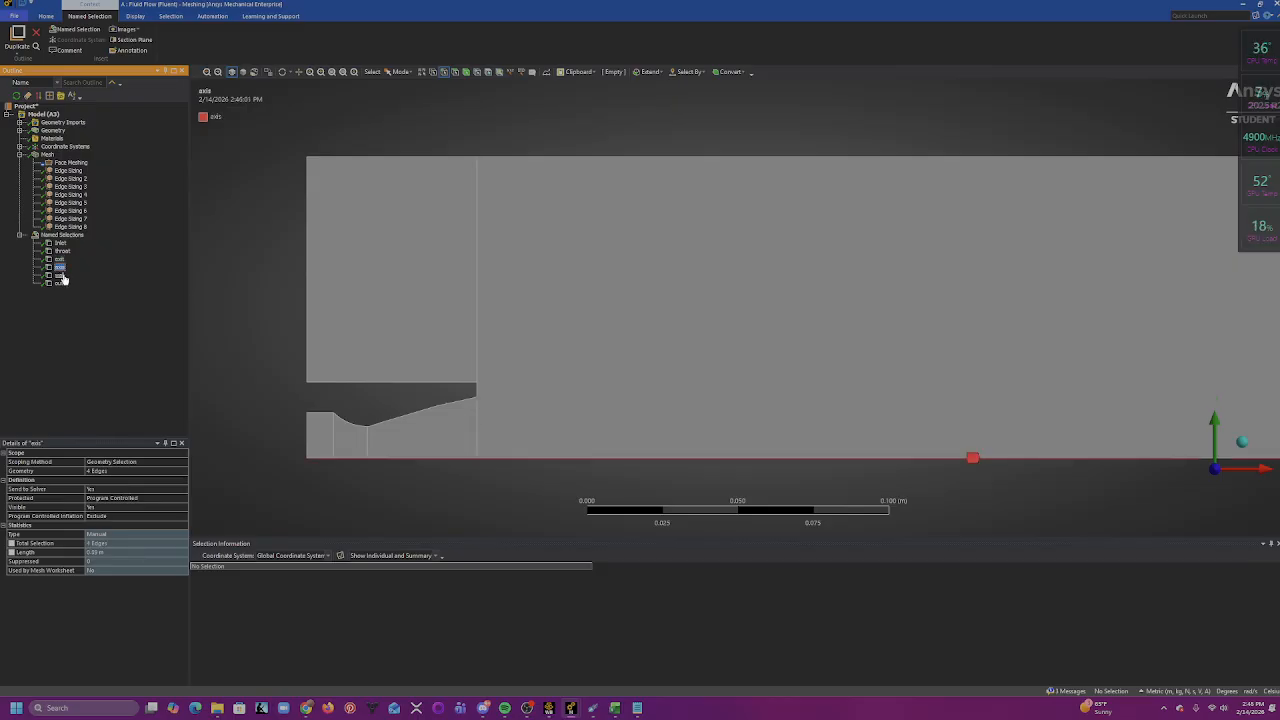
left_click(60, 275)
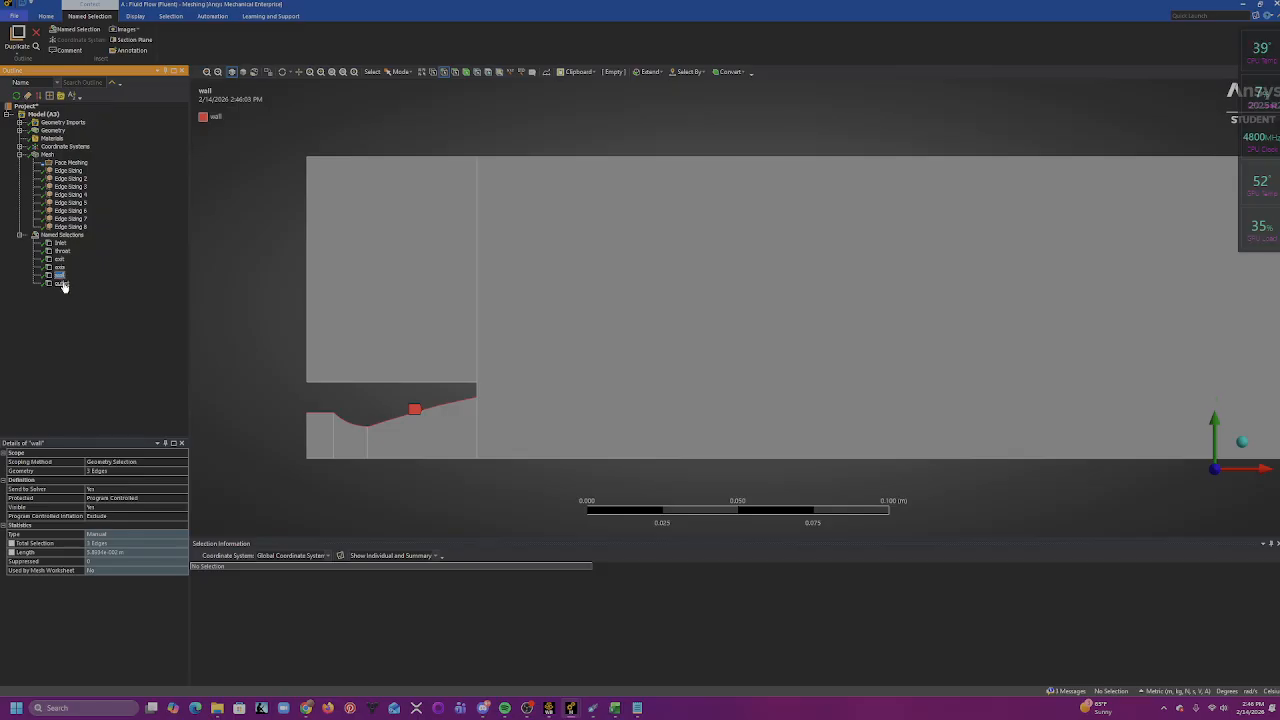
left_click(61, 283)
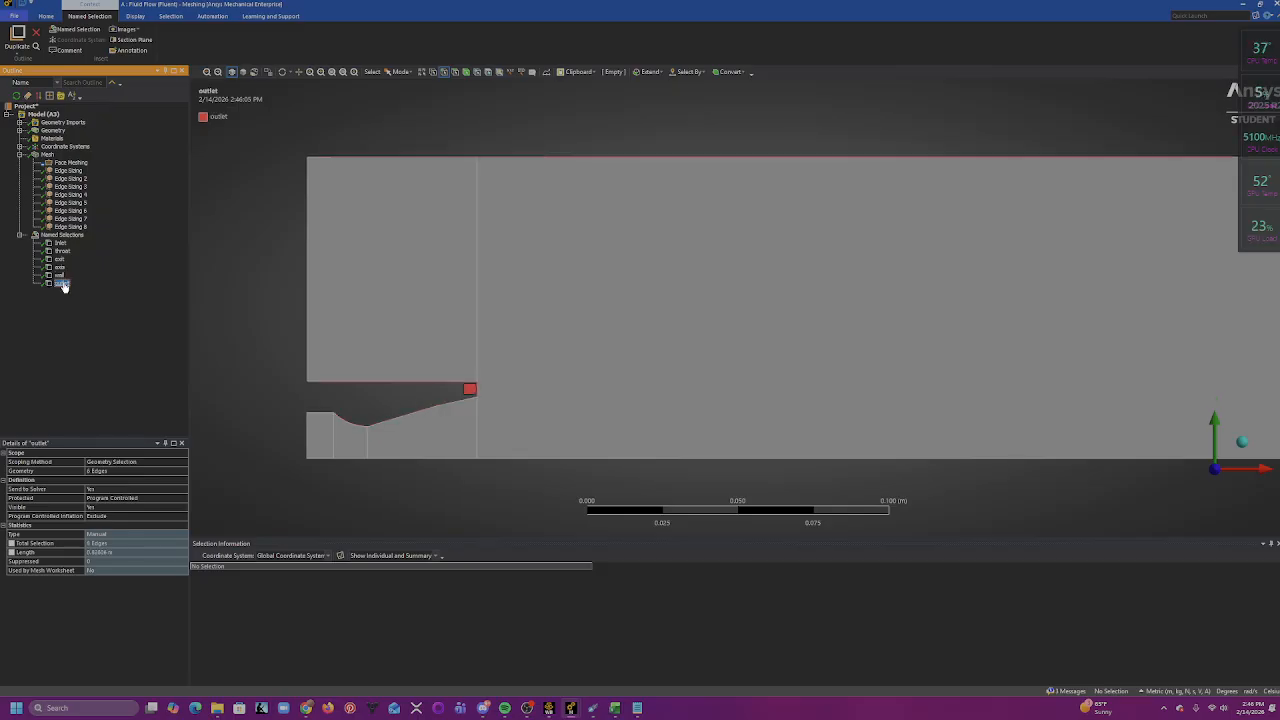
scroll(625, 268, "down", 5)
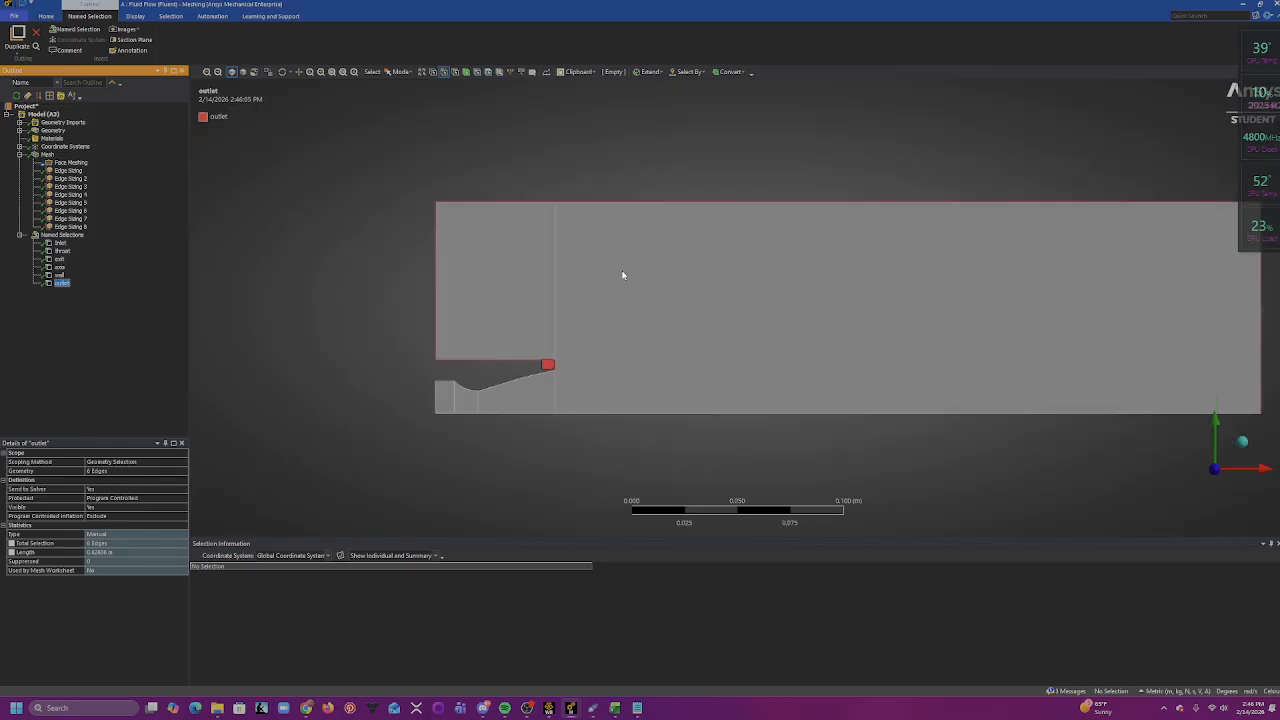
scroll(1071, 310, "up", 4)
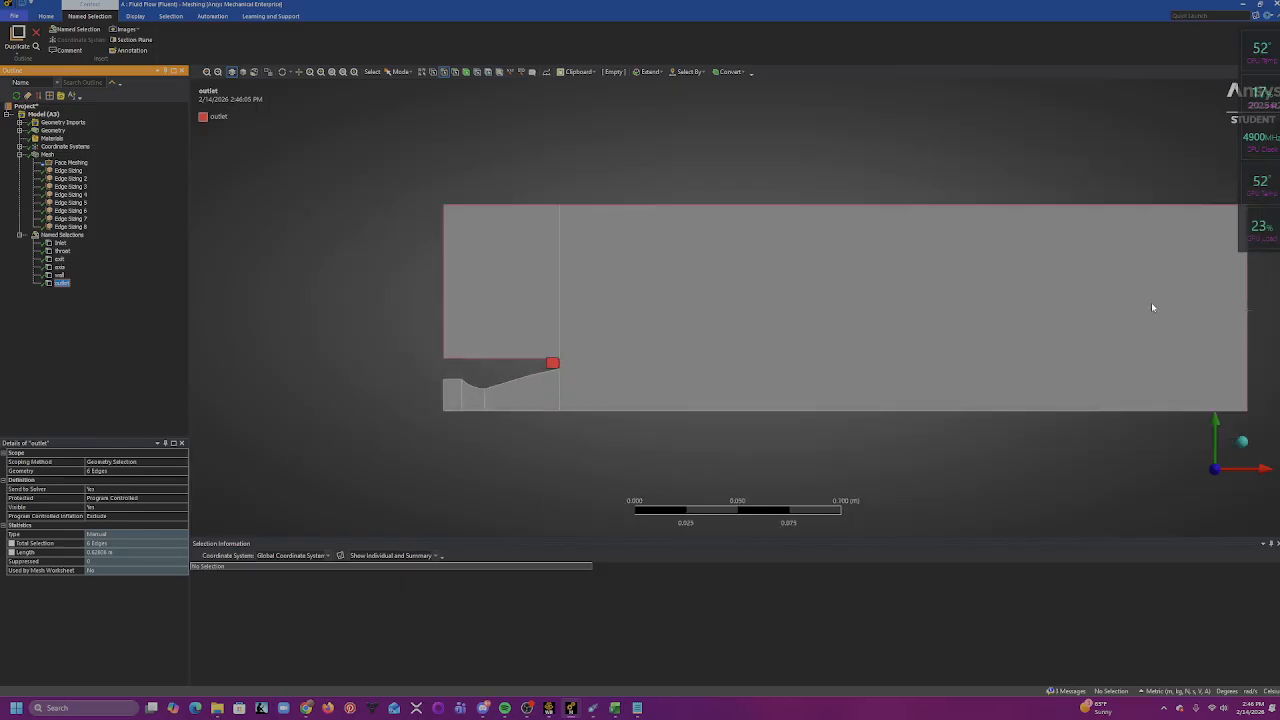
scroll(960, 340, "up", 2)
scroll(920, 337, "down", 1)
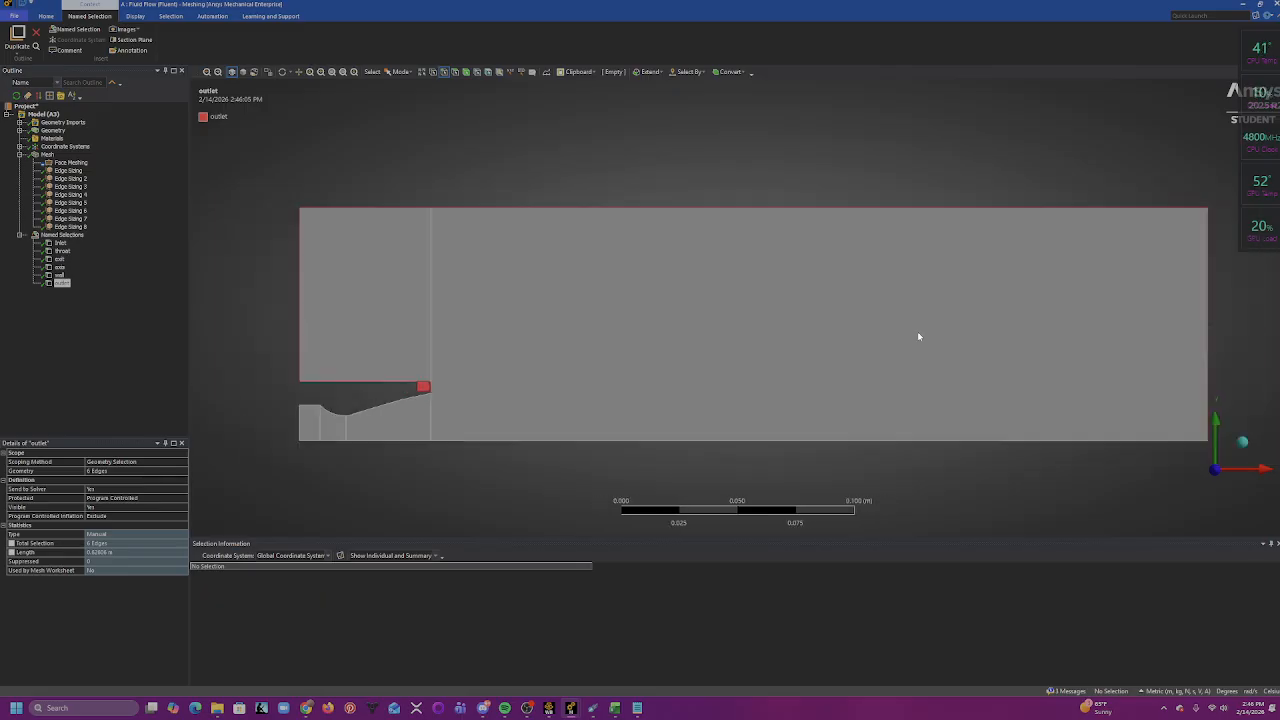
- Recheck the edges assigned to the exit, inlet, throat, axis, wall and outlet named selections across the whole flow domain
scroll(474, 419, "up", 1)
middle_click_drag(467, 412, 741, 360, "ctrl")
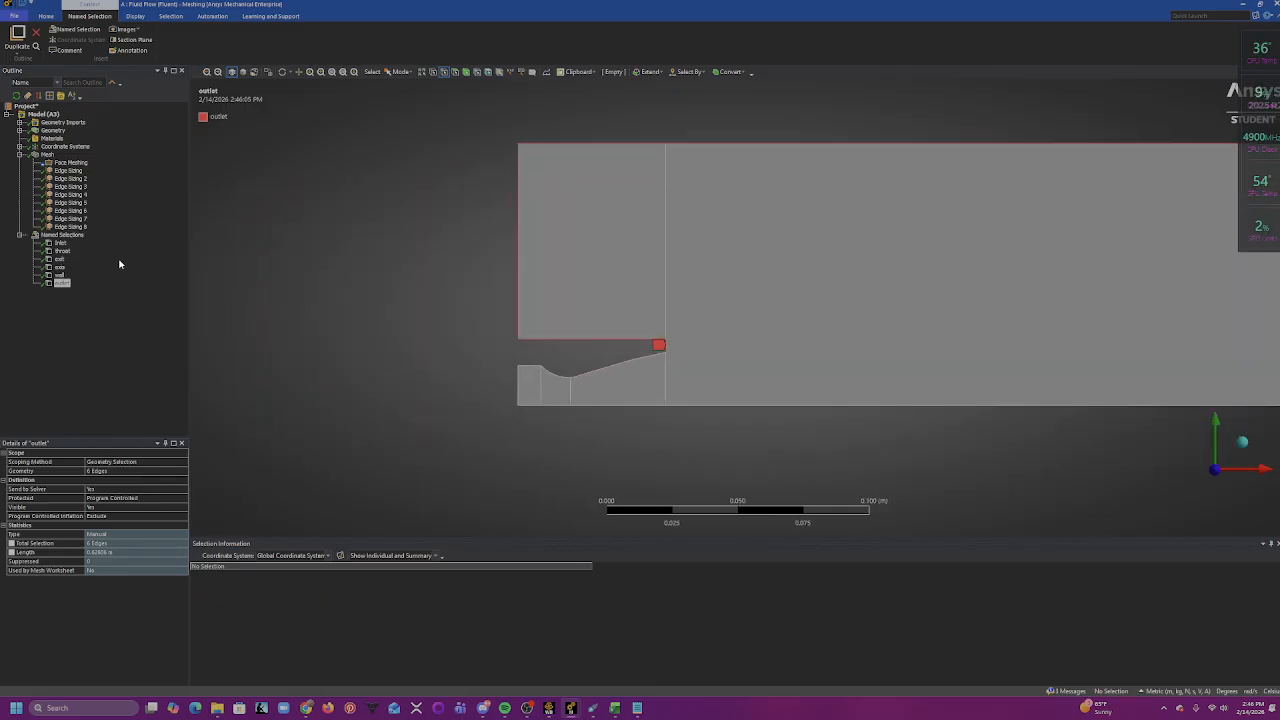
left_click(59, 259)
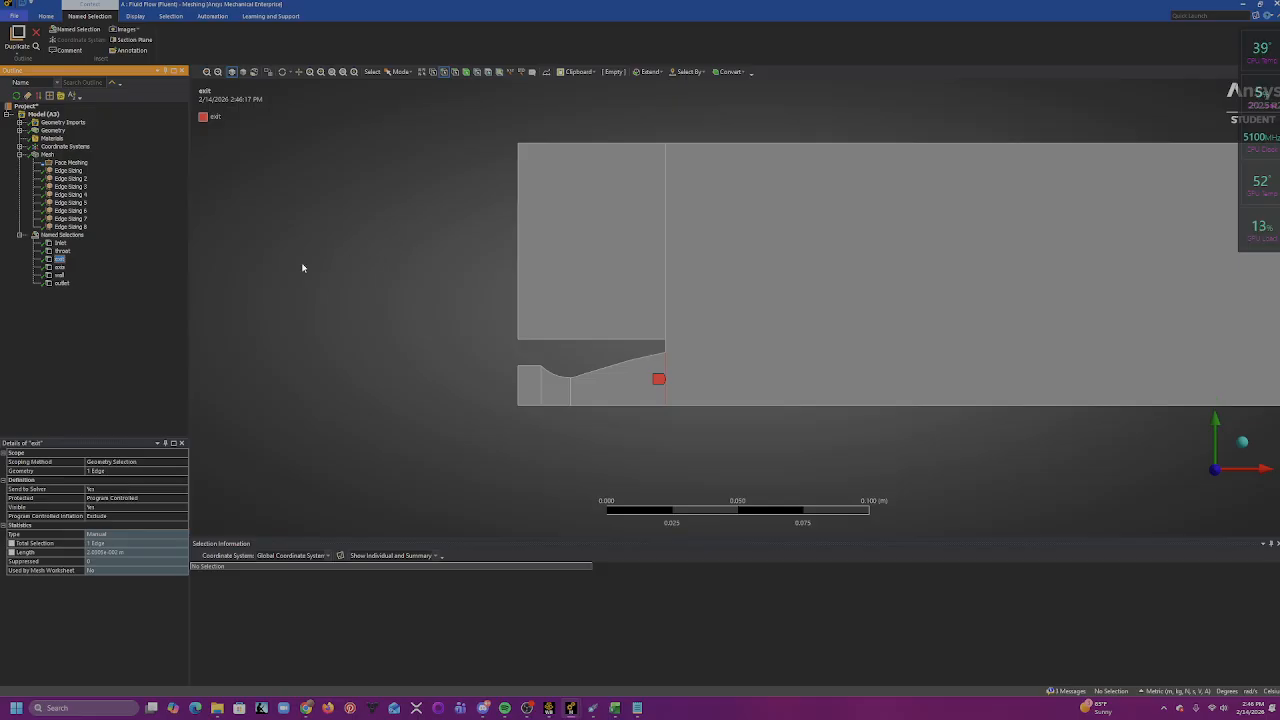
left_click(59, 243)
left_click(59, 259)
left_click(59, 243)
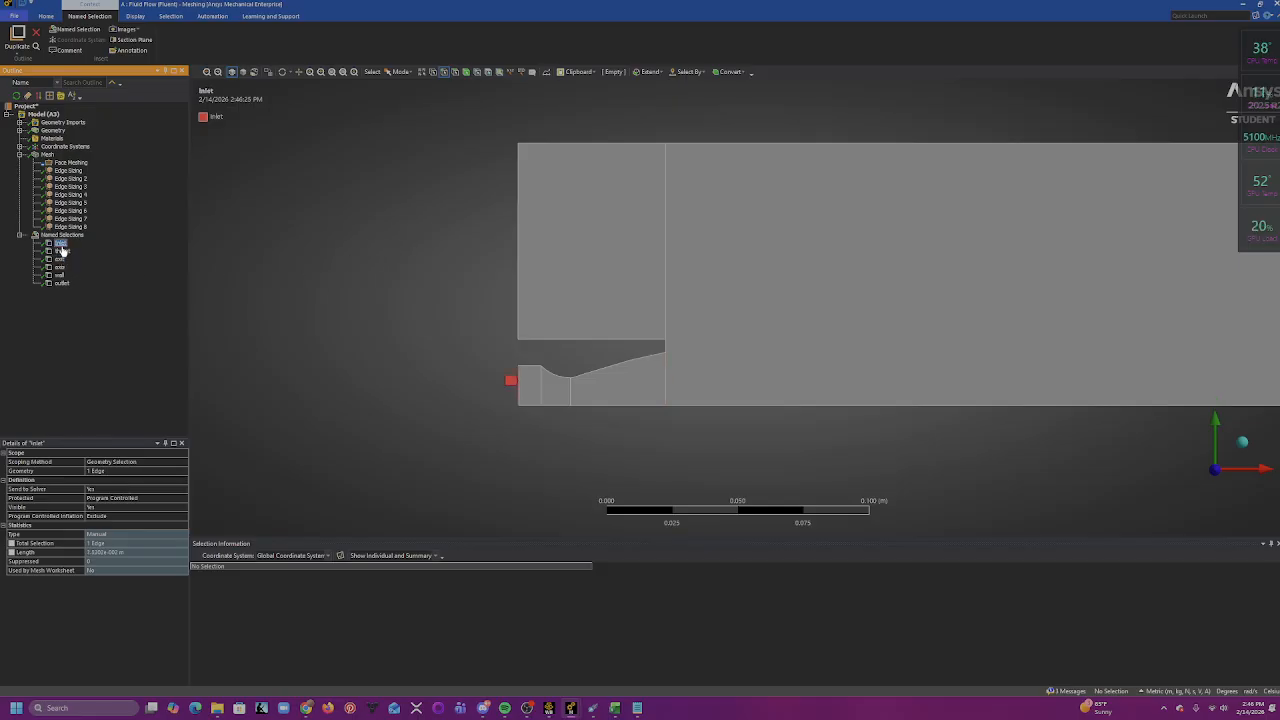
left_click(59, 251)
left_click(59, 259)
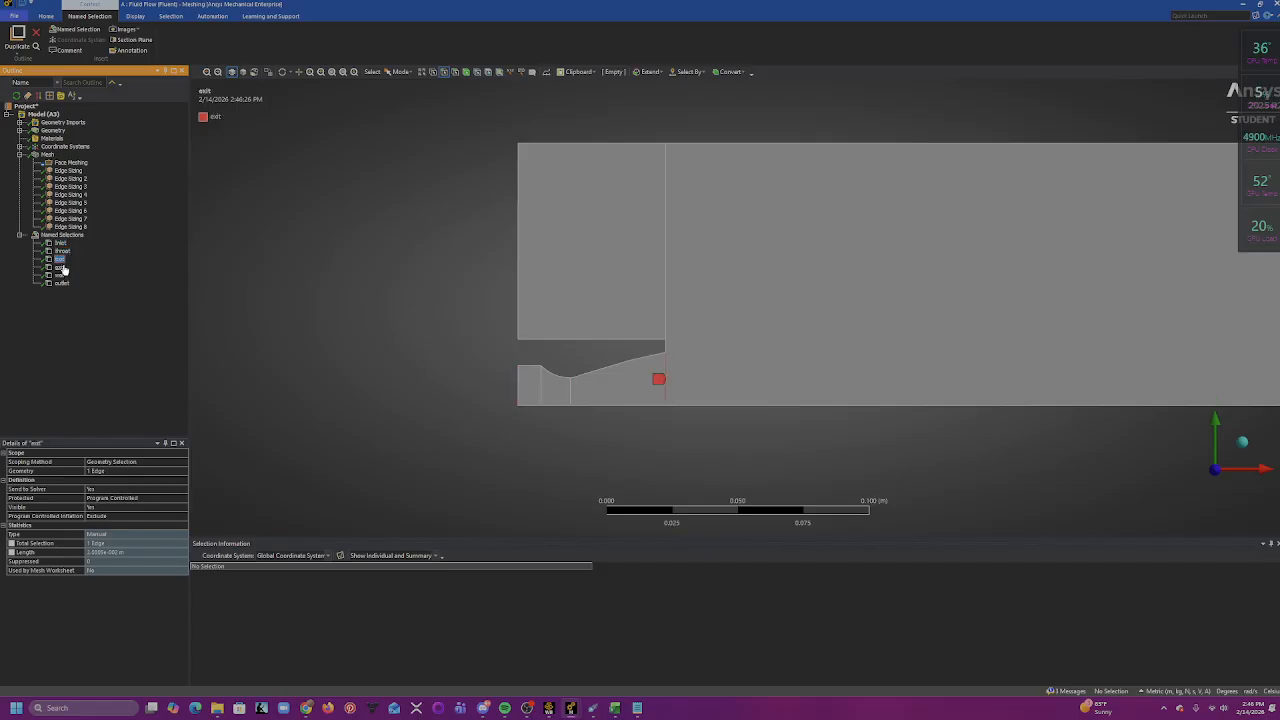
left_click(59, 267)
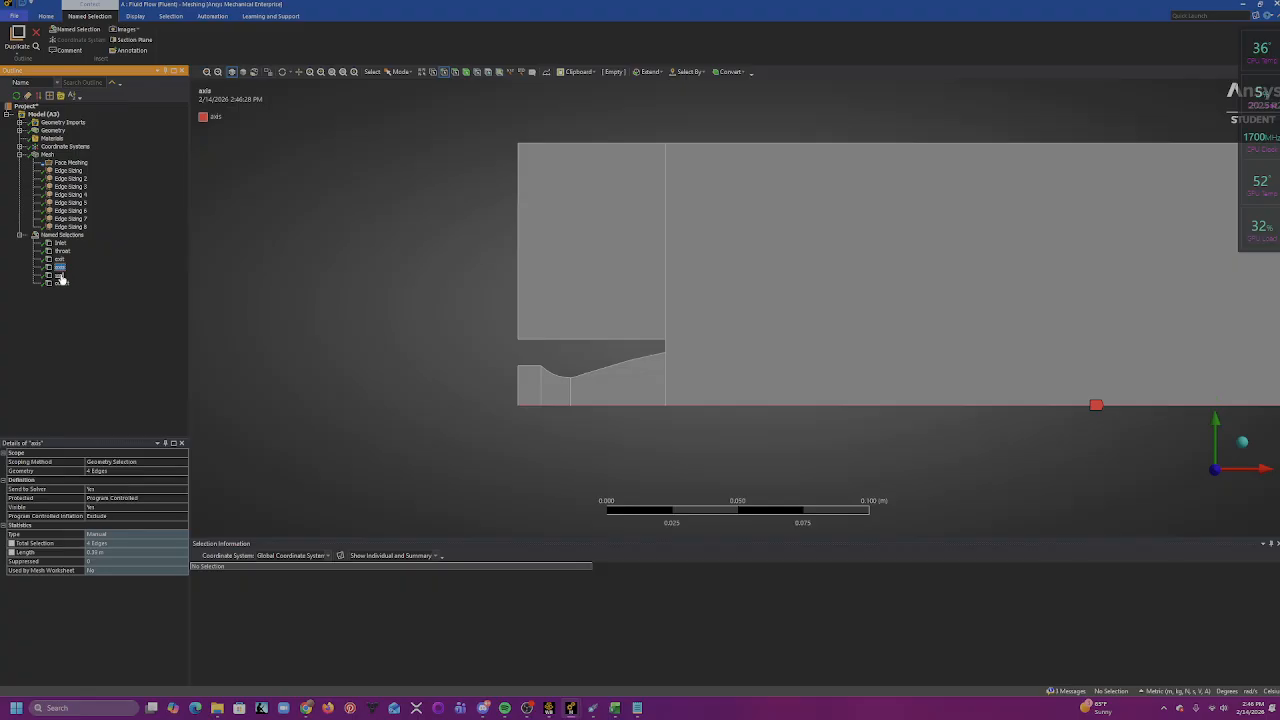
left_click(60, 276)
left_click(61, 284)
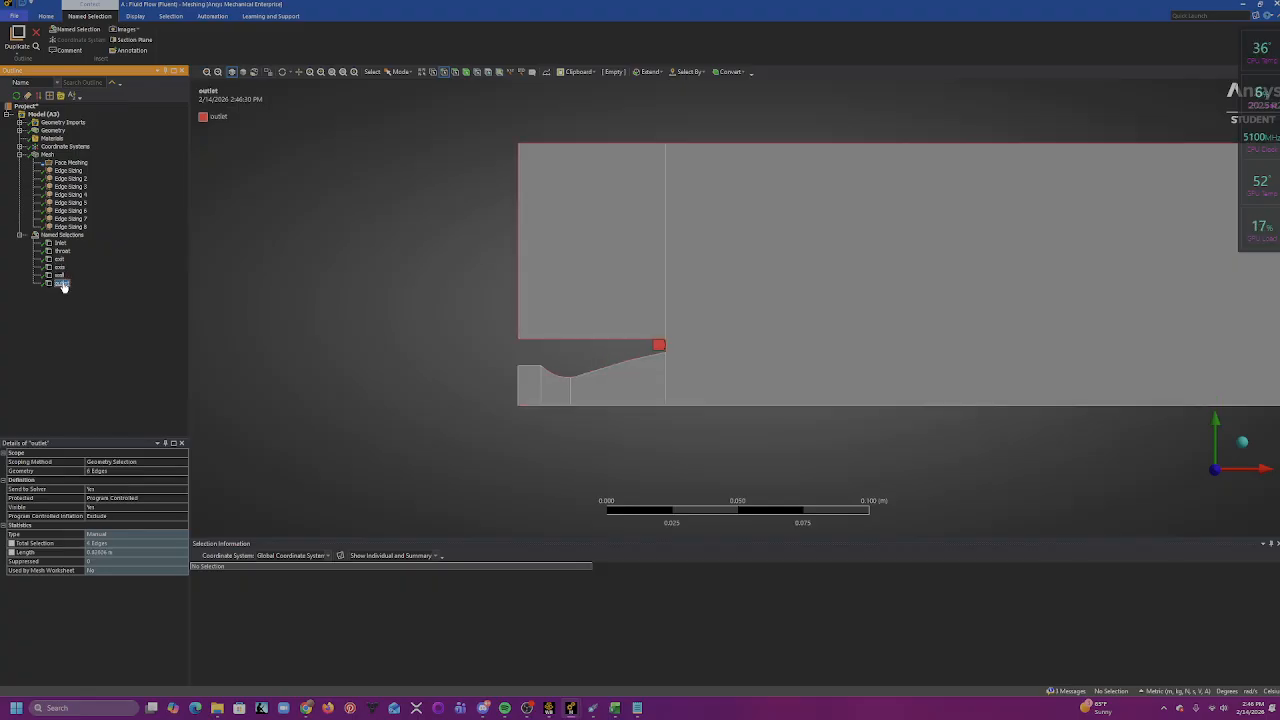
scroll(846, 266, "down", 3)
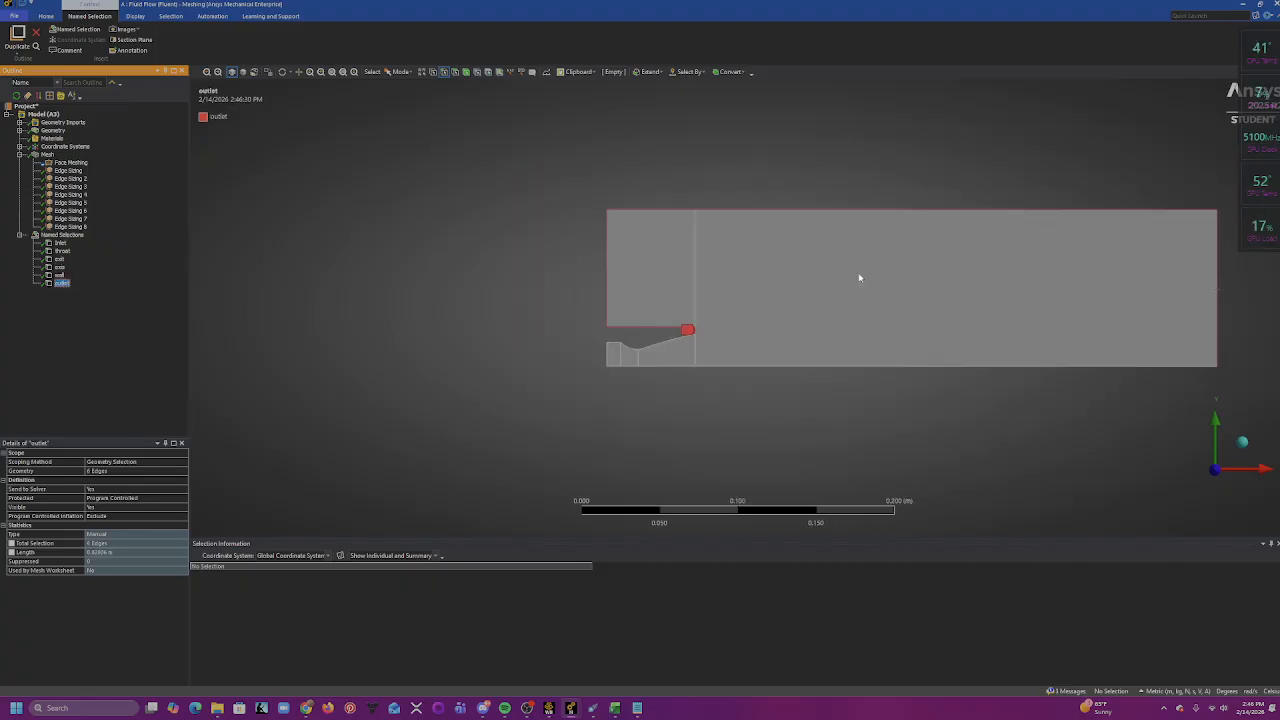
middle_click_drag(963, 267, 897, 275, "ctrl")
scroll(897, 275, "up", 1)
scroll(878, 271, "down", 5)
scroll(866, 270, "up", 11)
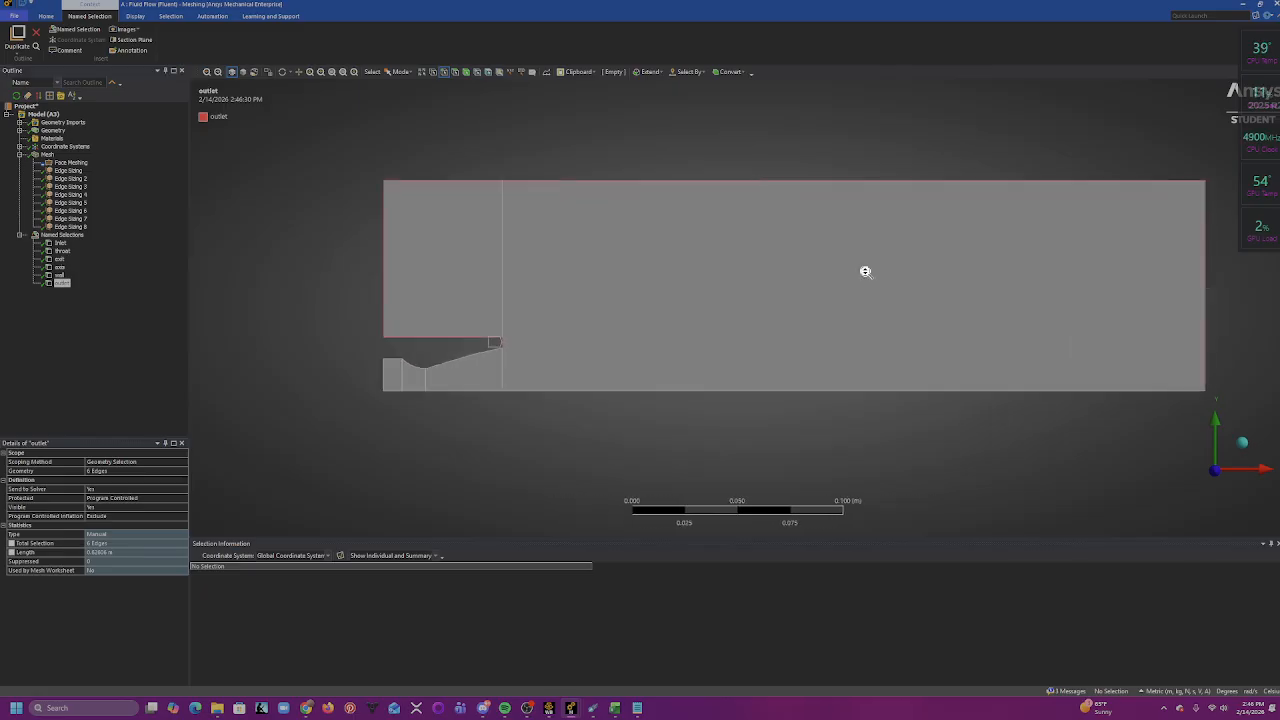
scroll(873, 261, "down", 1)
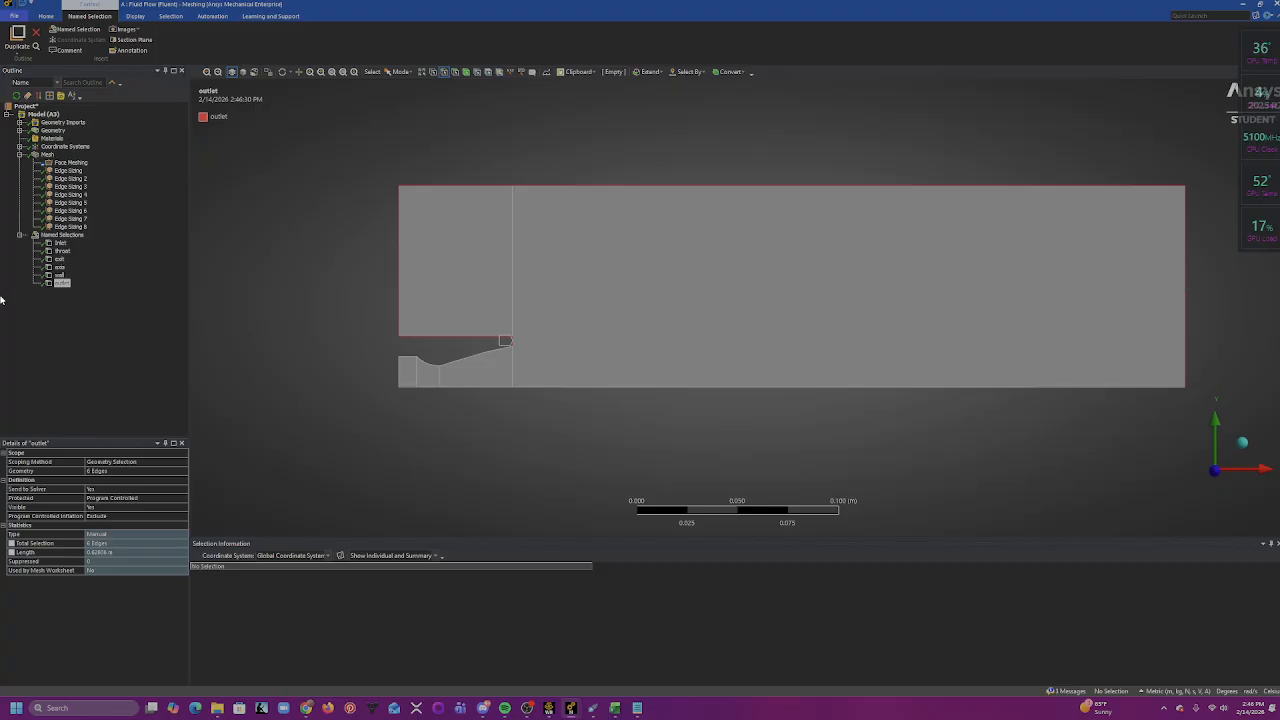
- Display the generated mesh and examine its refinement along the nozzle wall and in the jet region downstream of the exit
left_click(47, 154)
scroll(823, 343, "up", 6)
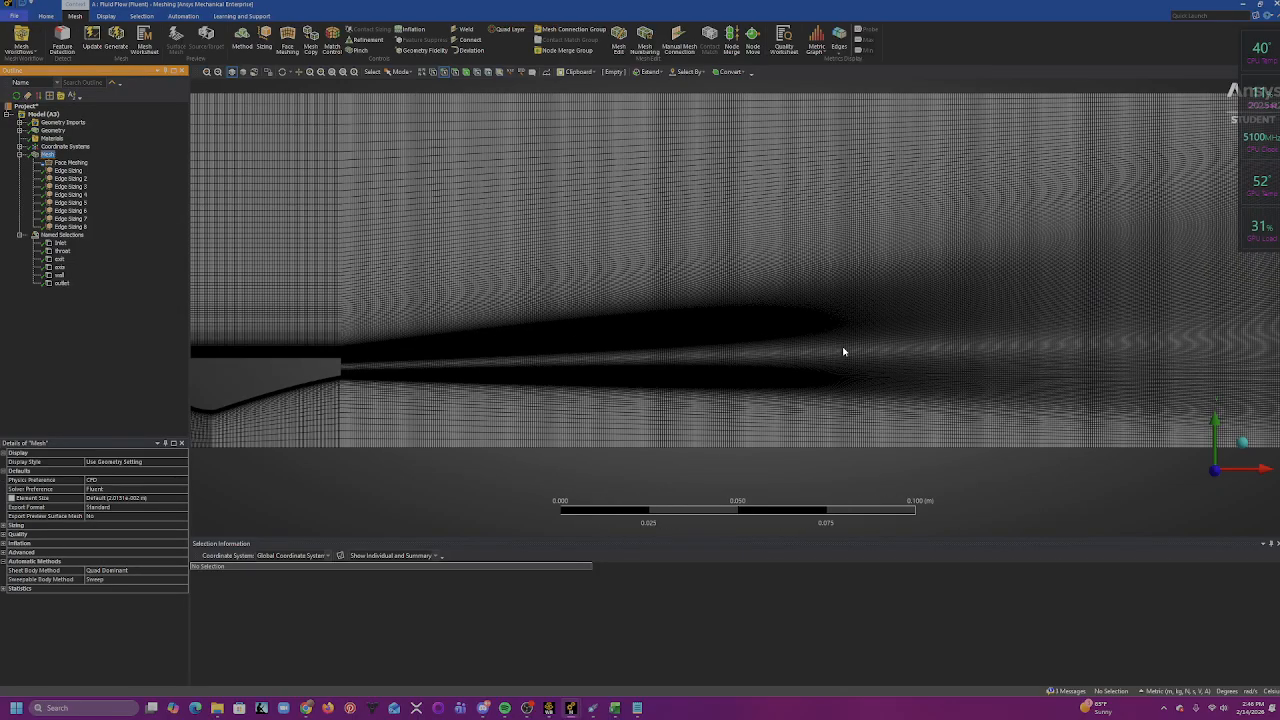
scroll(920, 303, "down", 4)
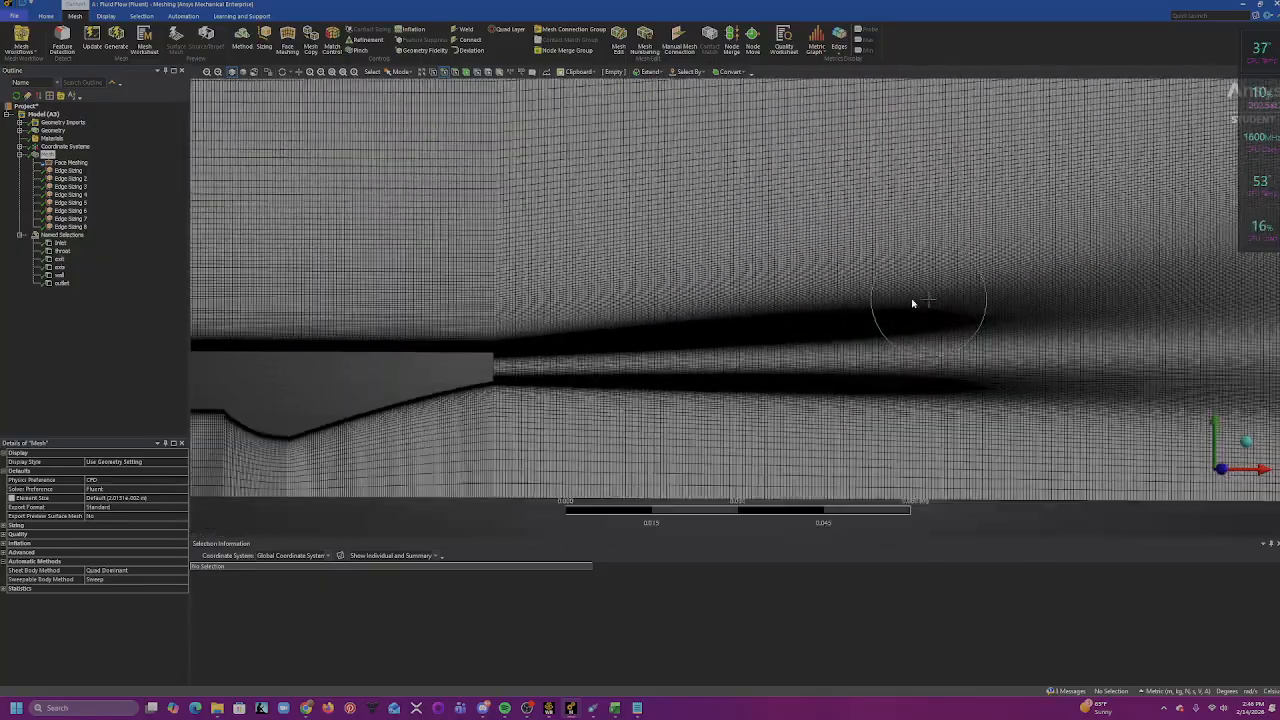
middle_click_drag(971, 297, 703, 306, "ctrl")
scroll(703, 306, "down", 3)
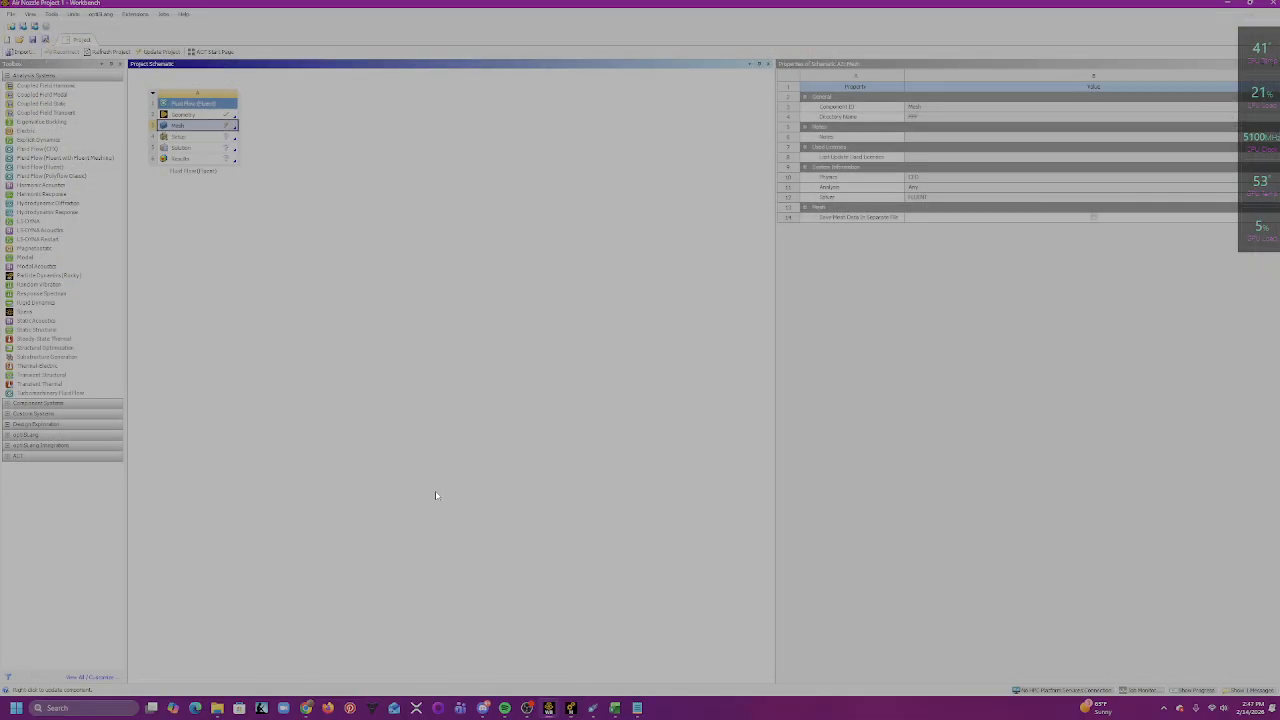
- Switch to Workbench and update the Mesh component of the Fluid Flow (Fluent) system
right_click(219, 130)
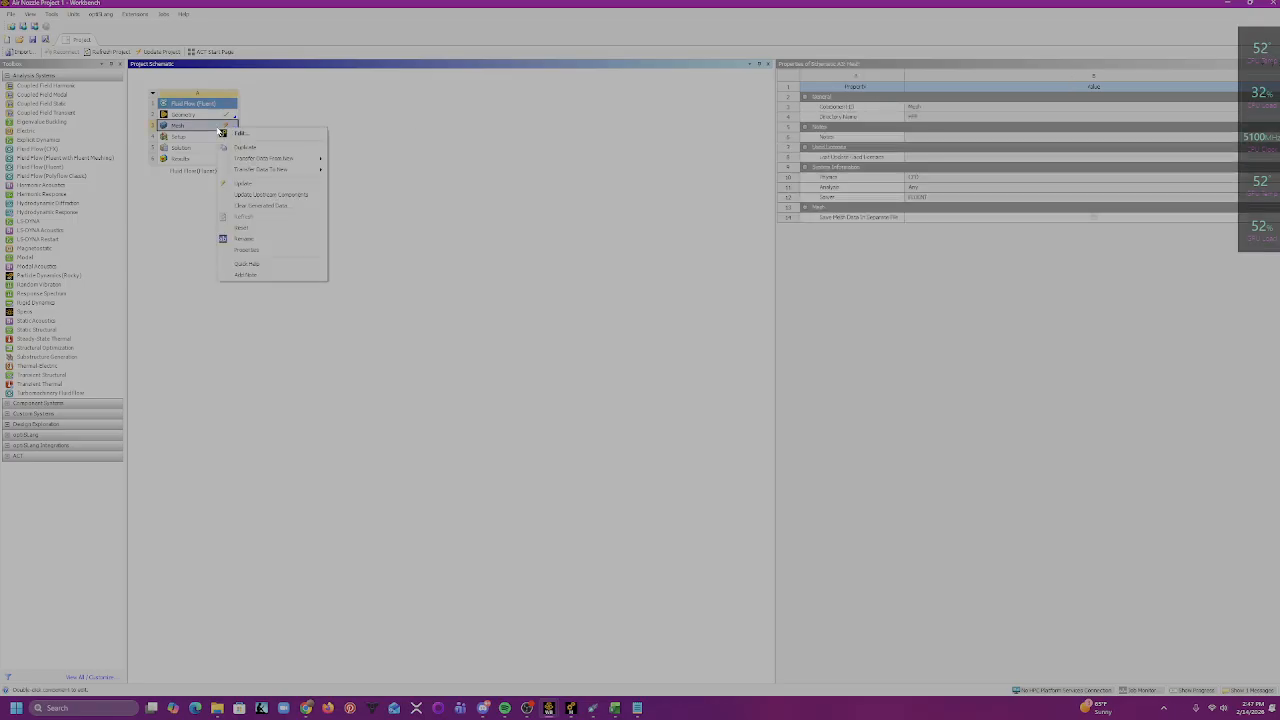
left_click(243, 184)
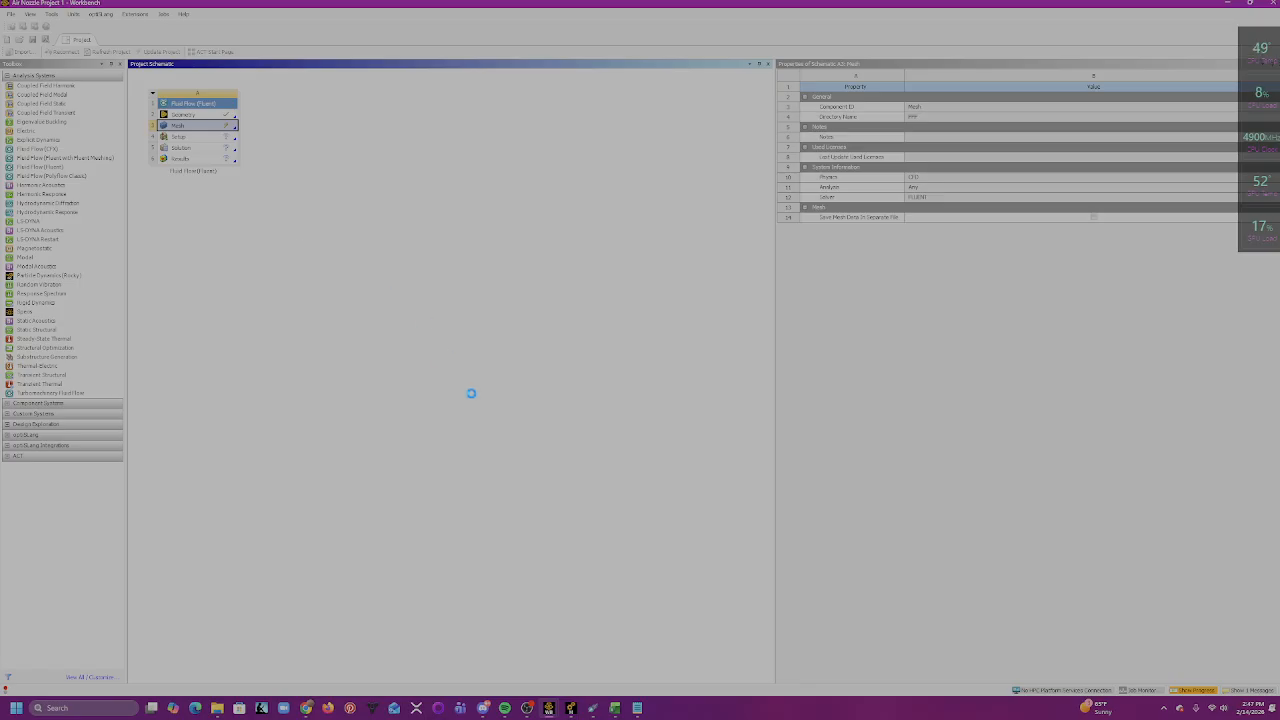
left_click(570, 708)
left_click(570, 708)
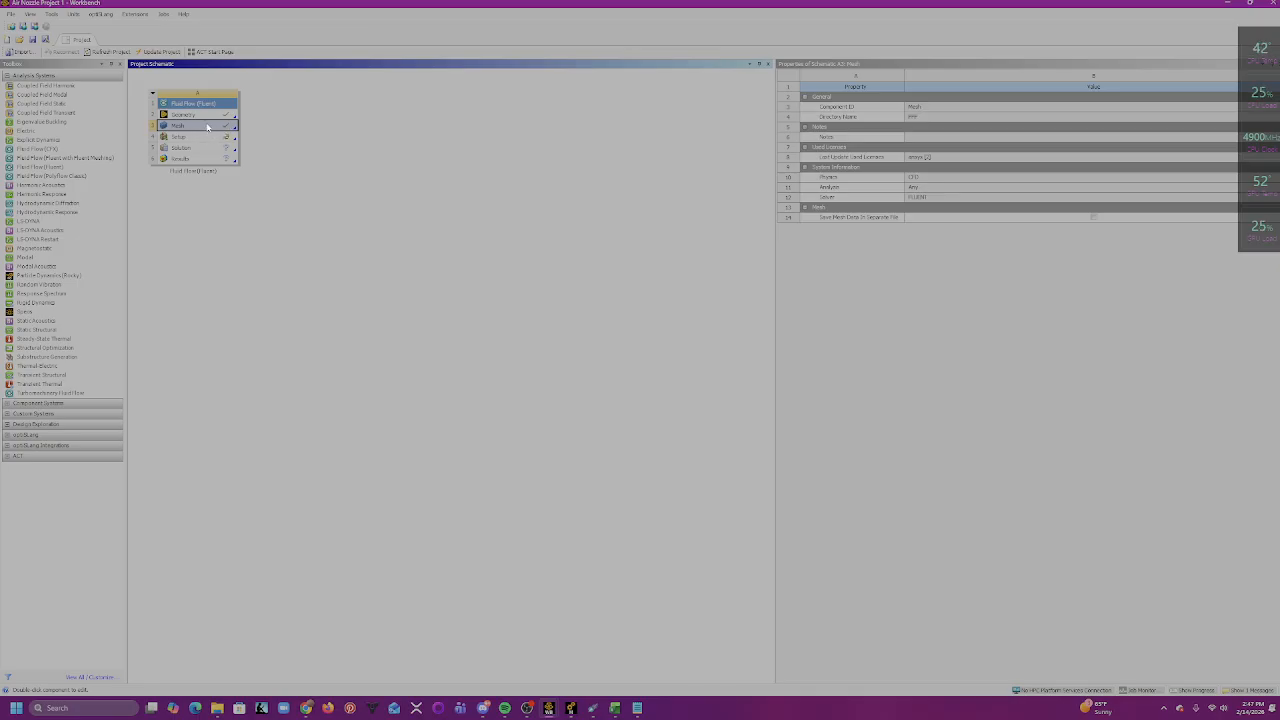
- Save the Air Nozzle Project 1 Workbench project
left_click(14, 16)
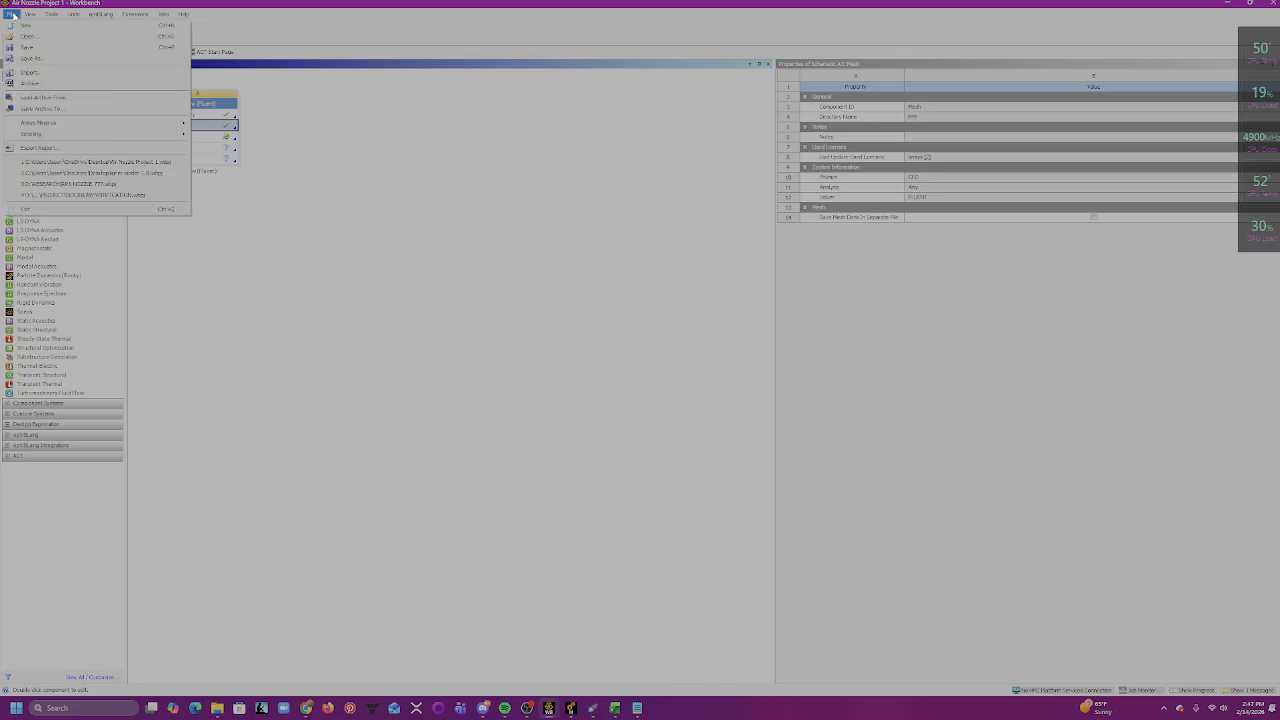
left_click(31, 16)
left_click(11, 14)
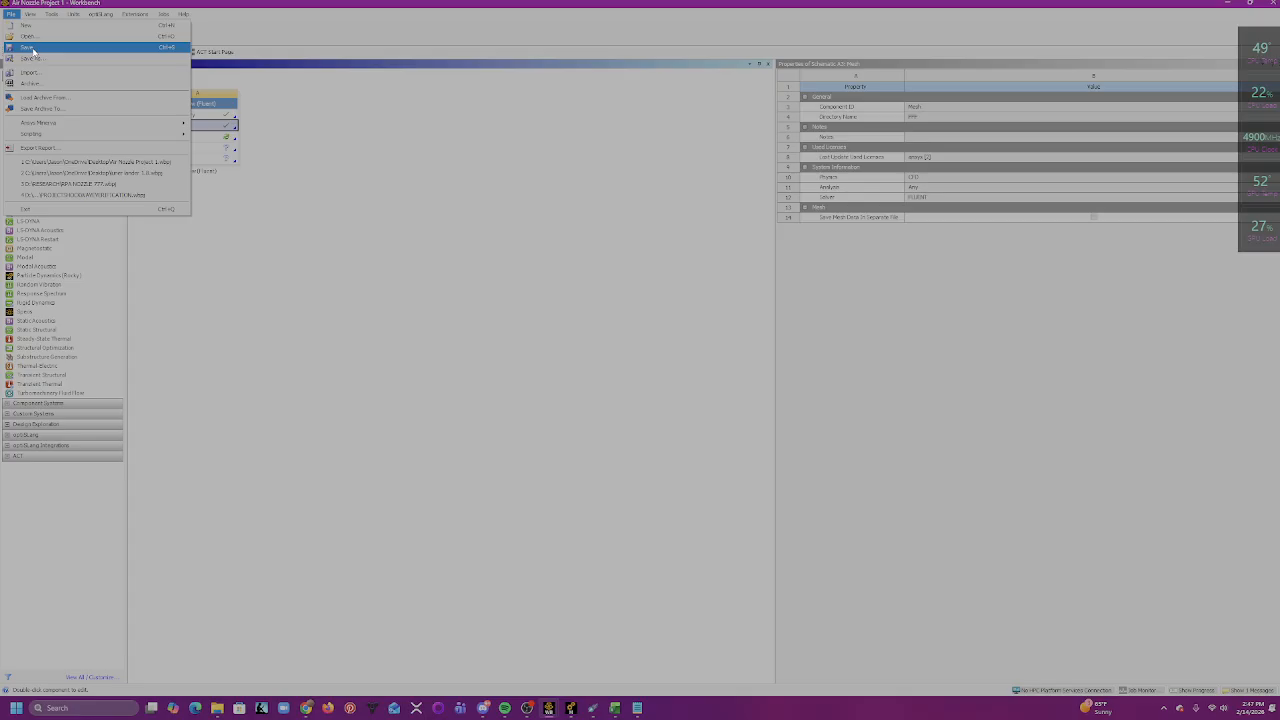
left_click(32, 49)
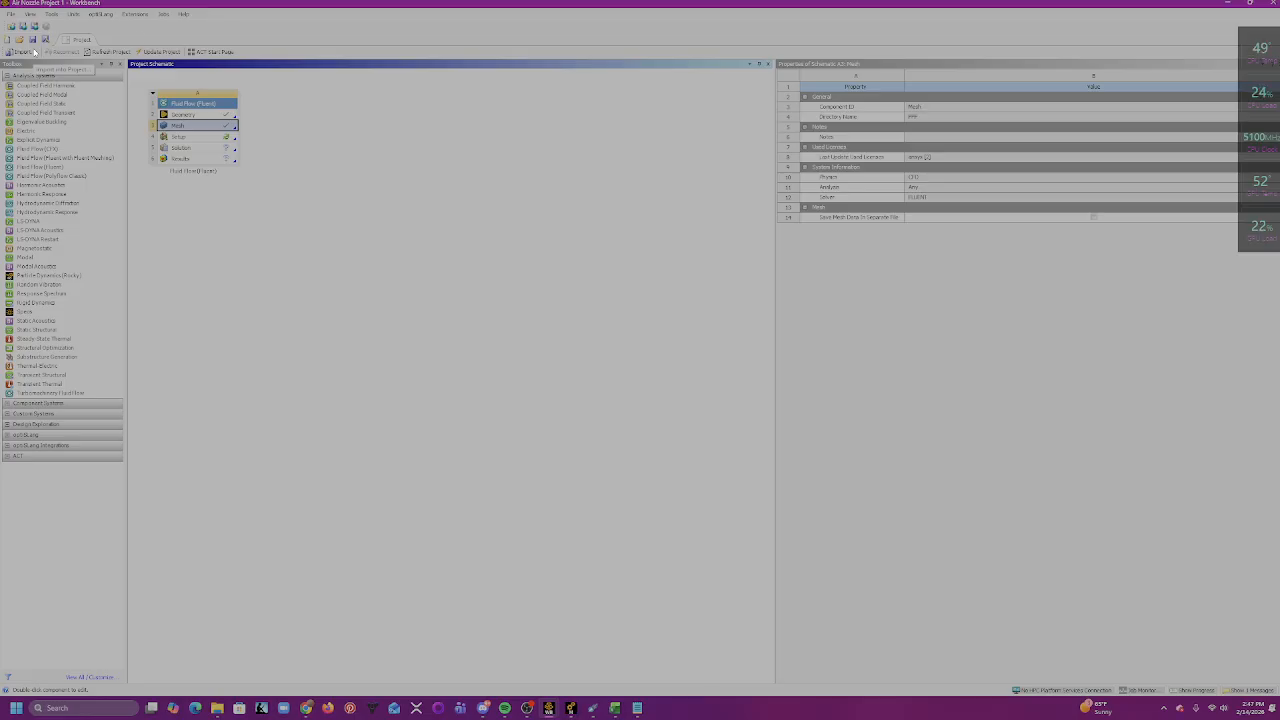
left_click(526, 708)
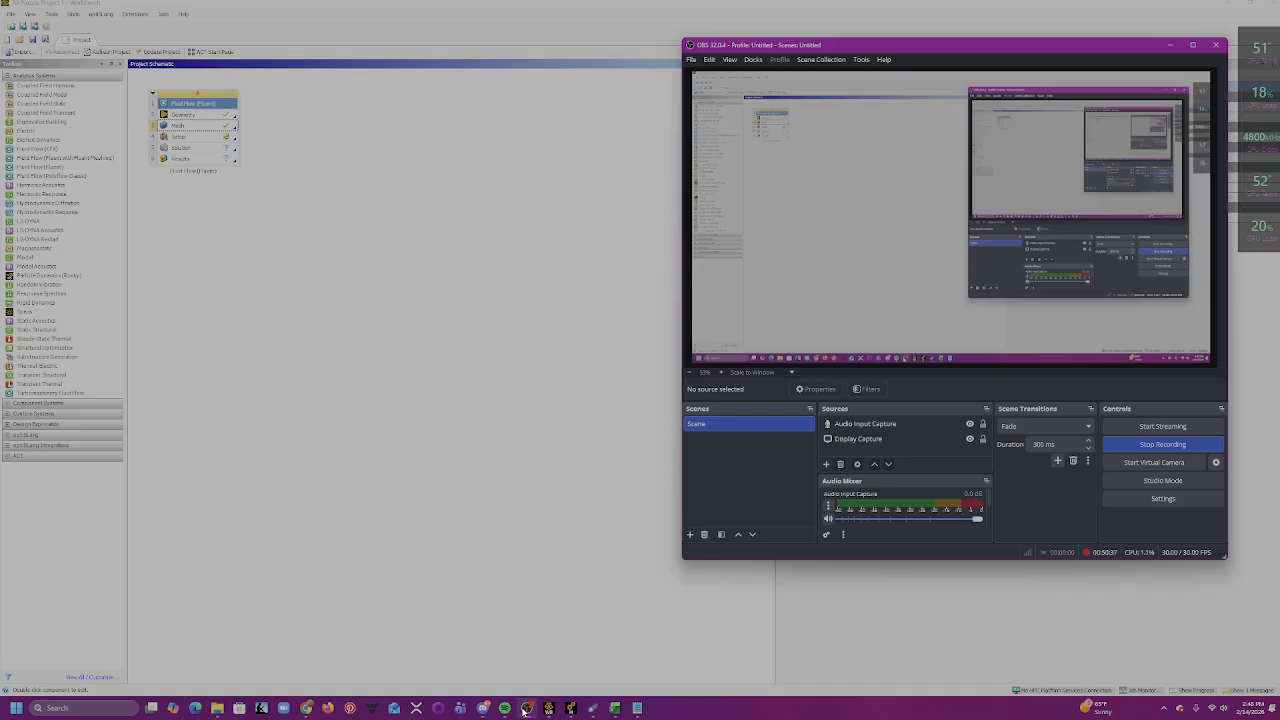
left_click(1170, 45)
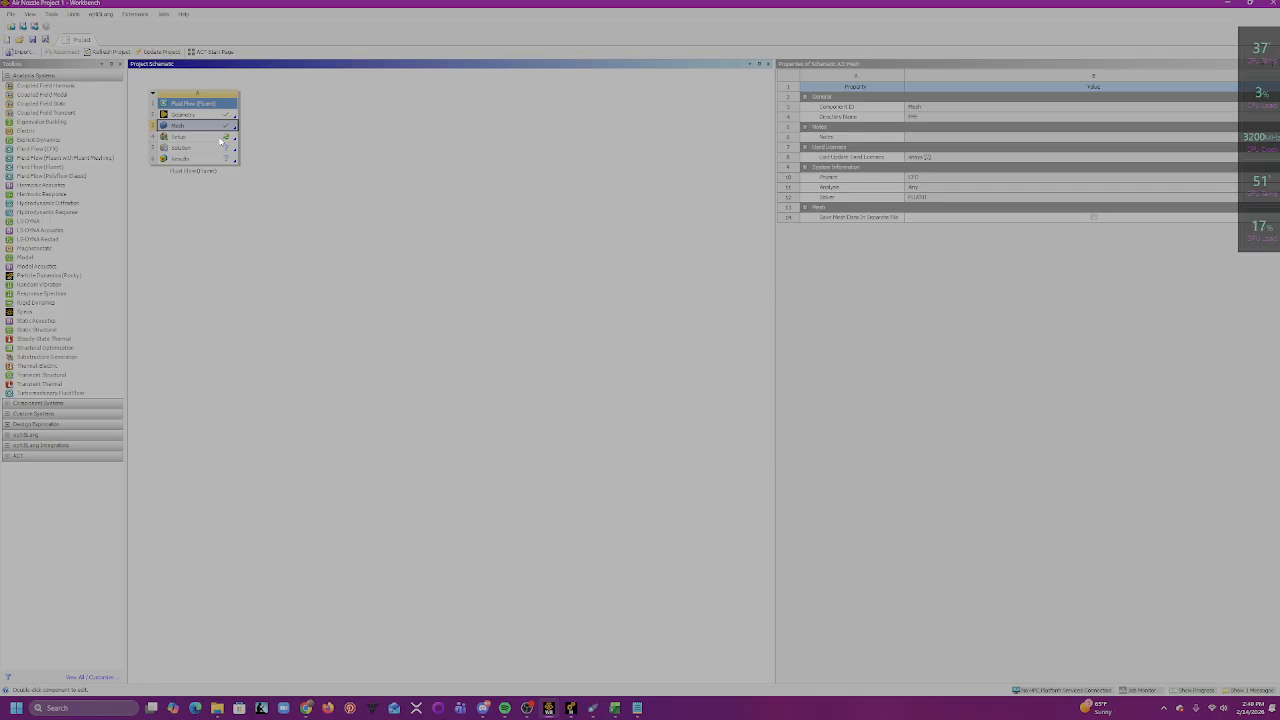
left_click(527, 708)
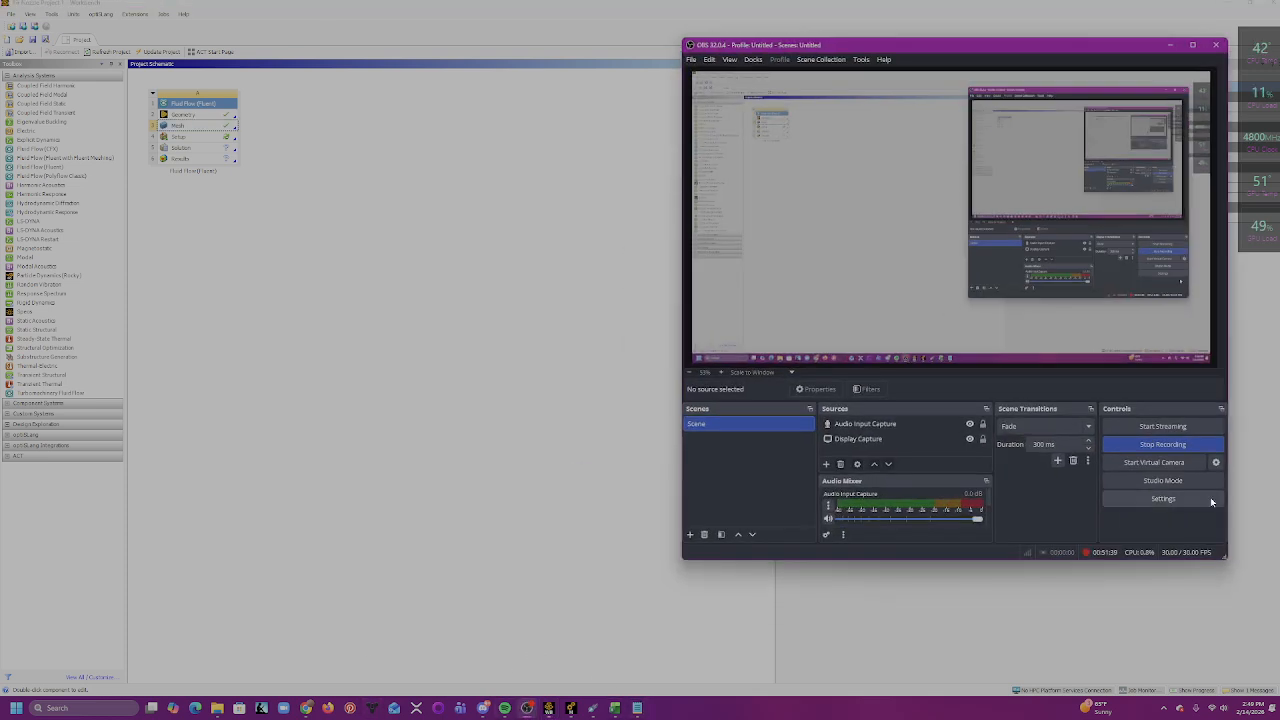